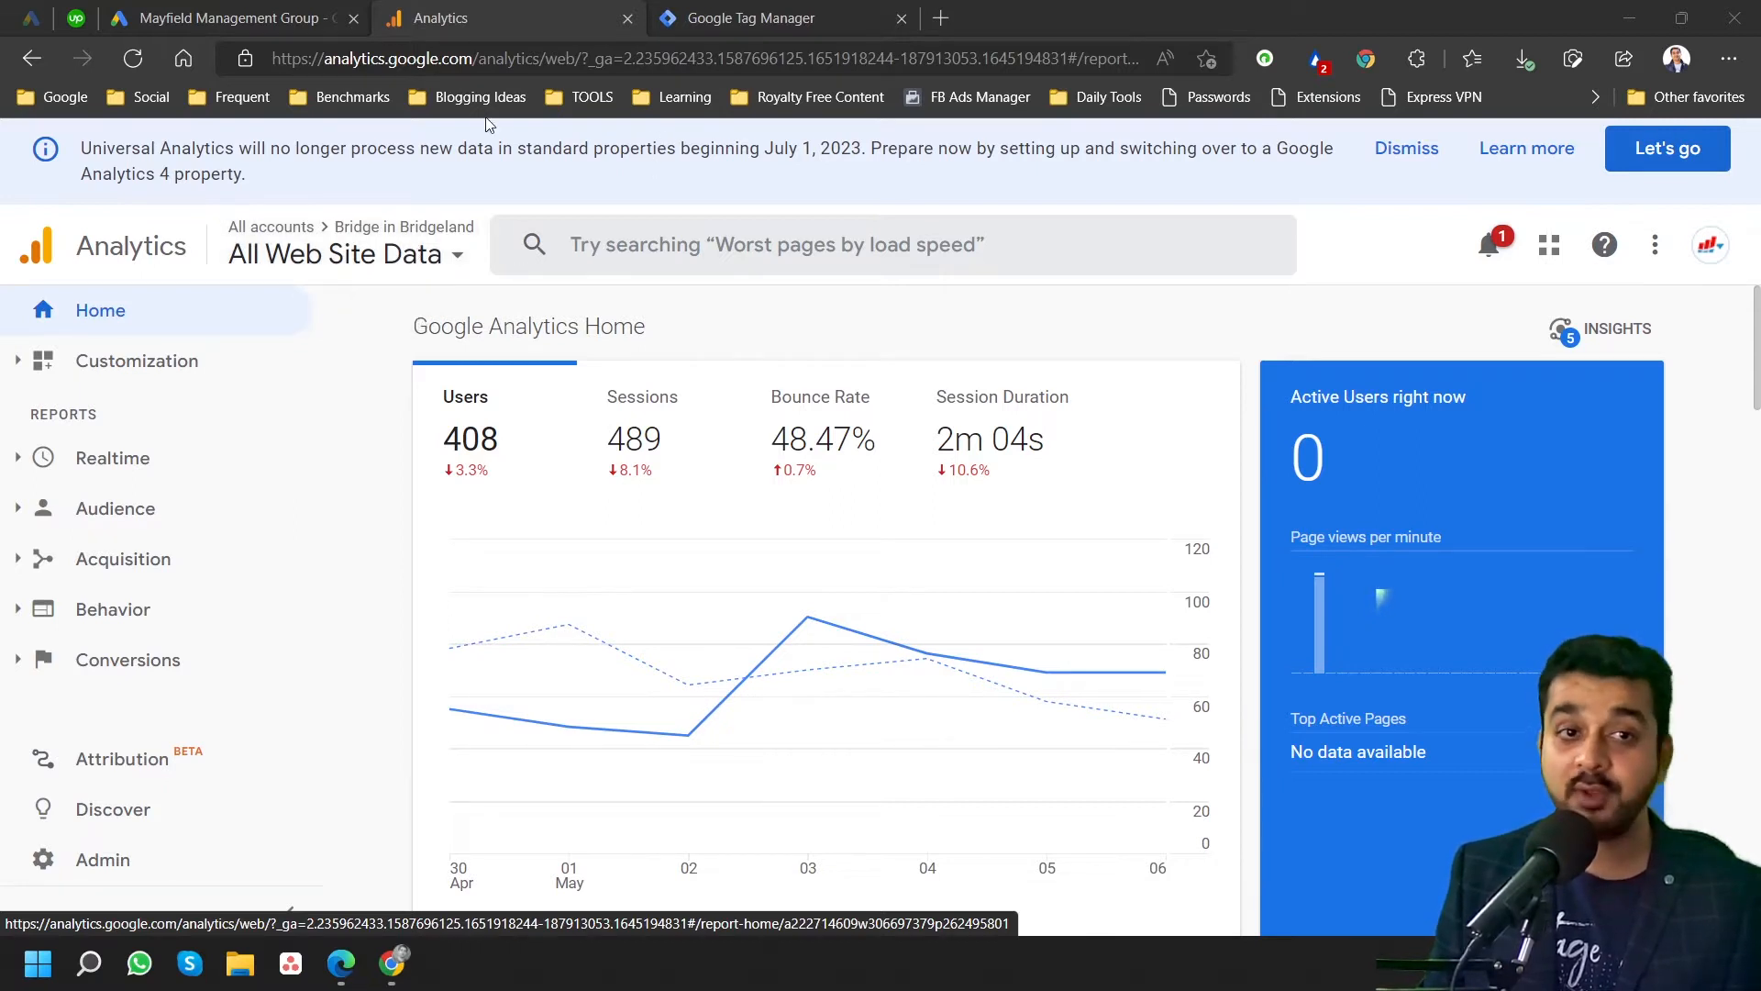
Switch to Google Ads and look over the available tools and settings.
{"action": "left_click", "coordinate": [257, 11]}
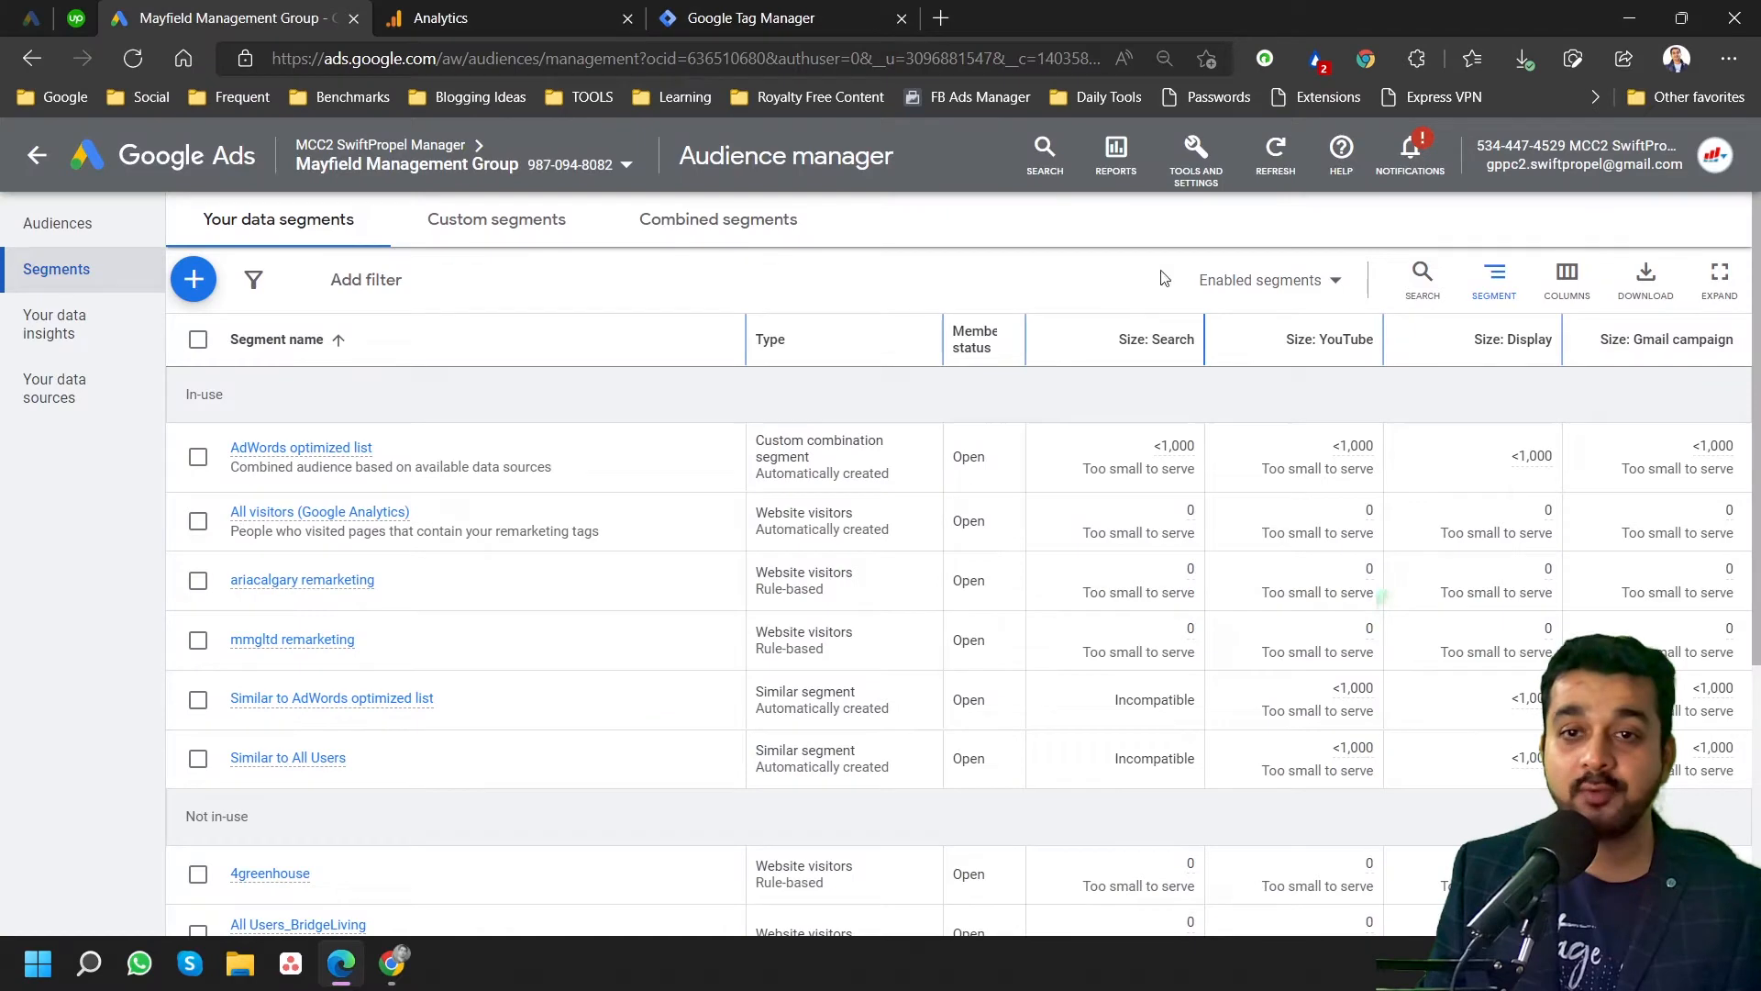
{"action": "left_click", "coordinate": [1196, 151]}
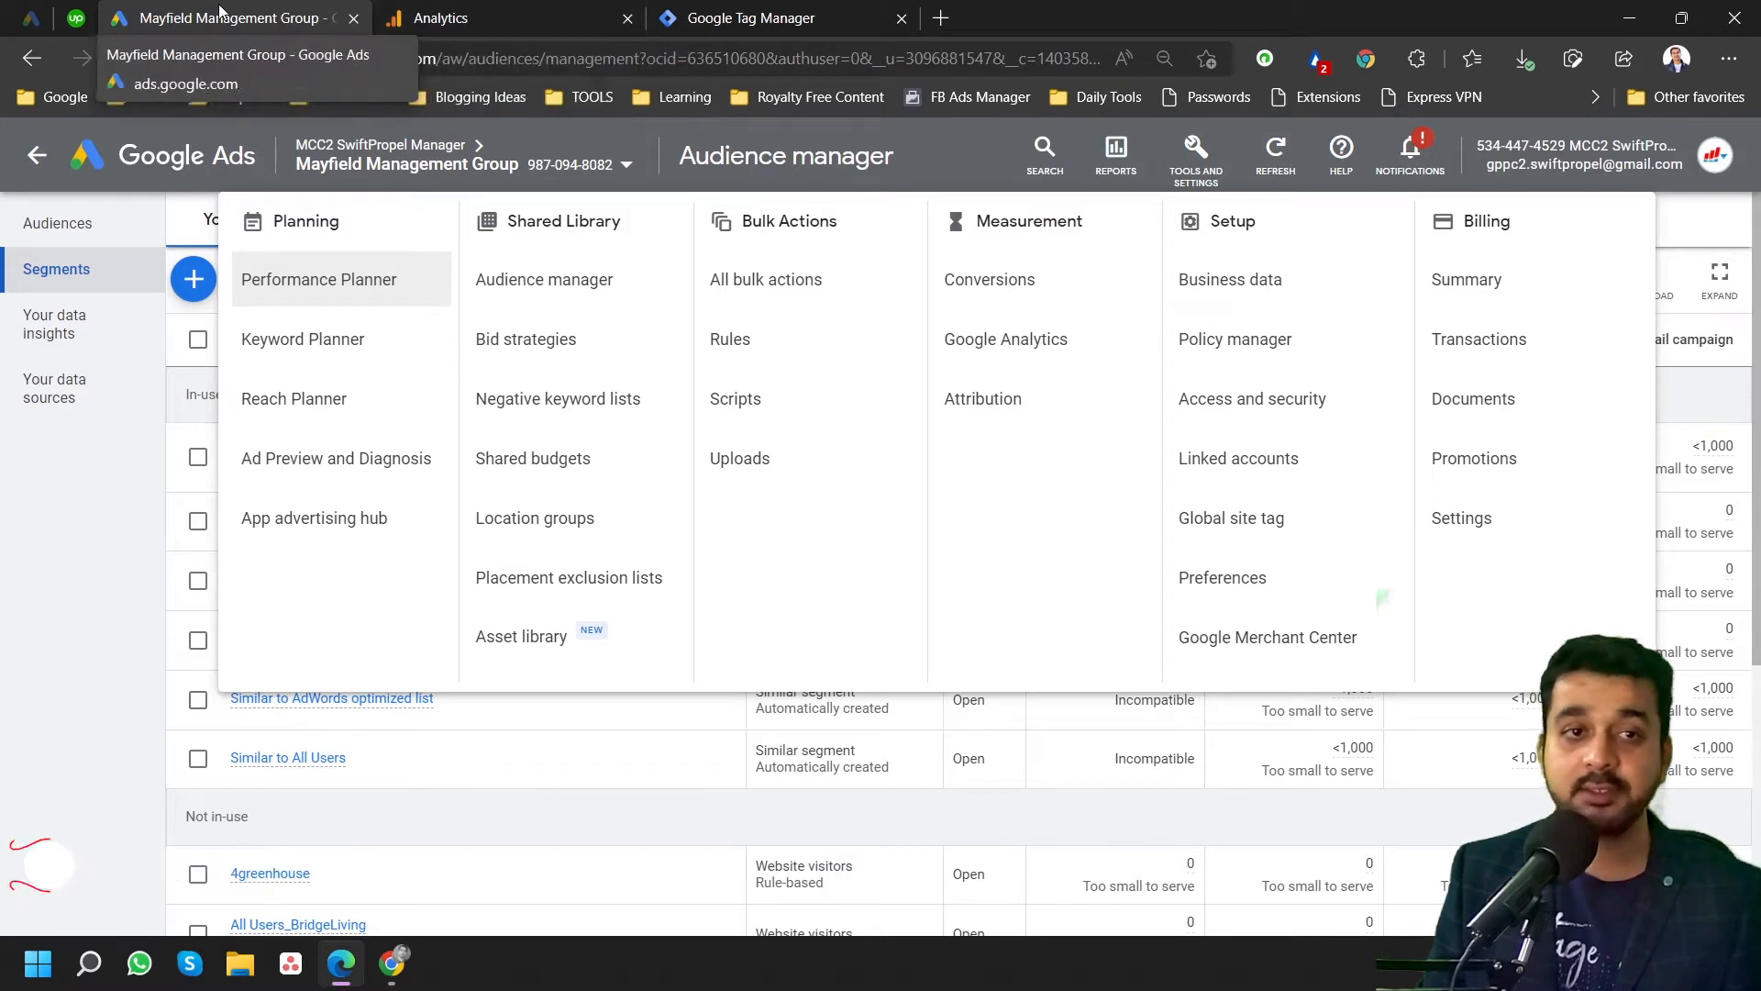
Switch to Google Analytics and open the Google Ads Links in the Universal Analytics property's admin settings.
{"action": "left_click", "coordinate": [488, 18]}
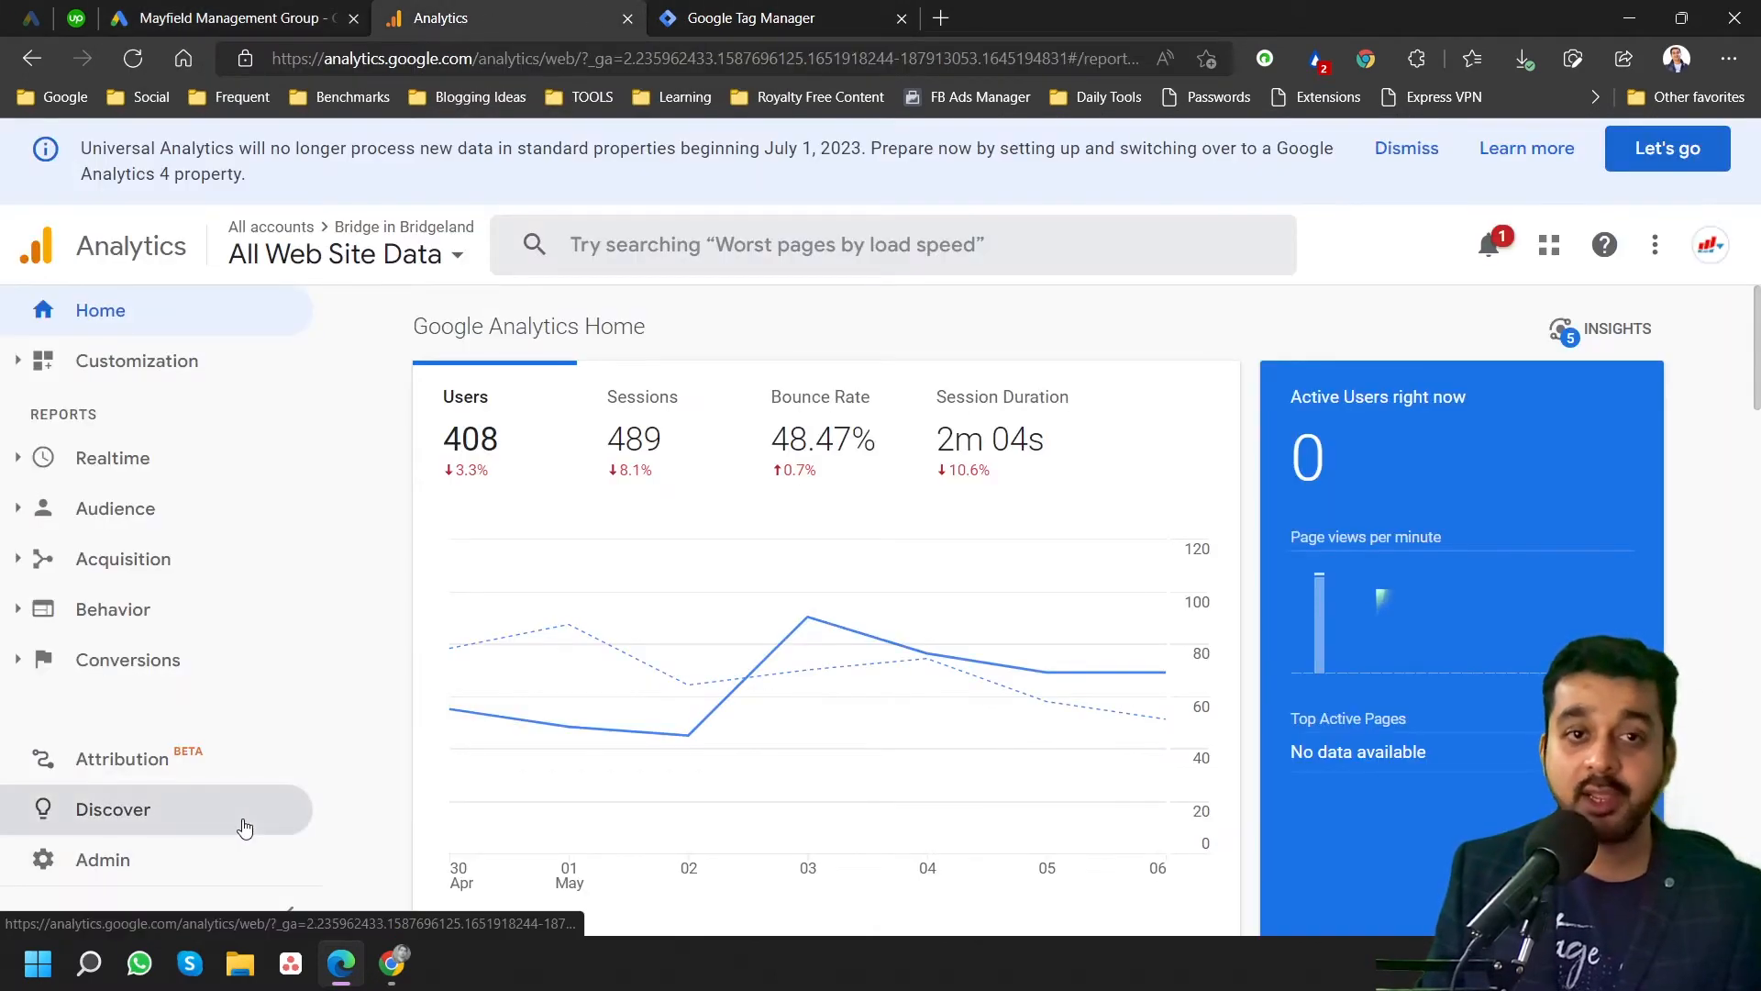
{"action": "left_click", "coordinate": [103, 859]}
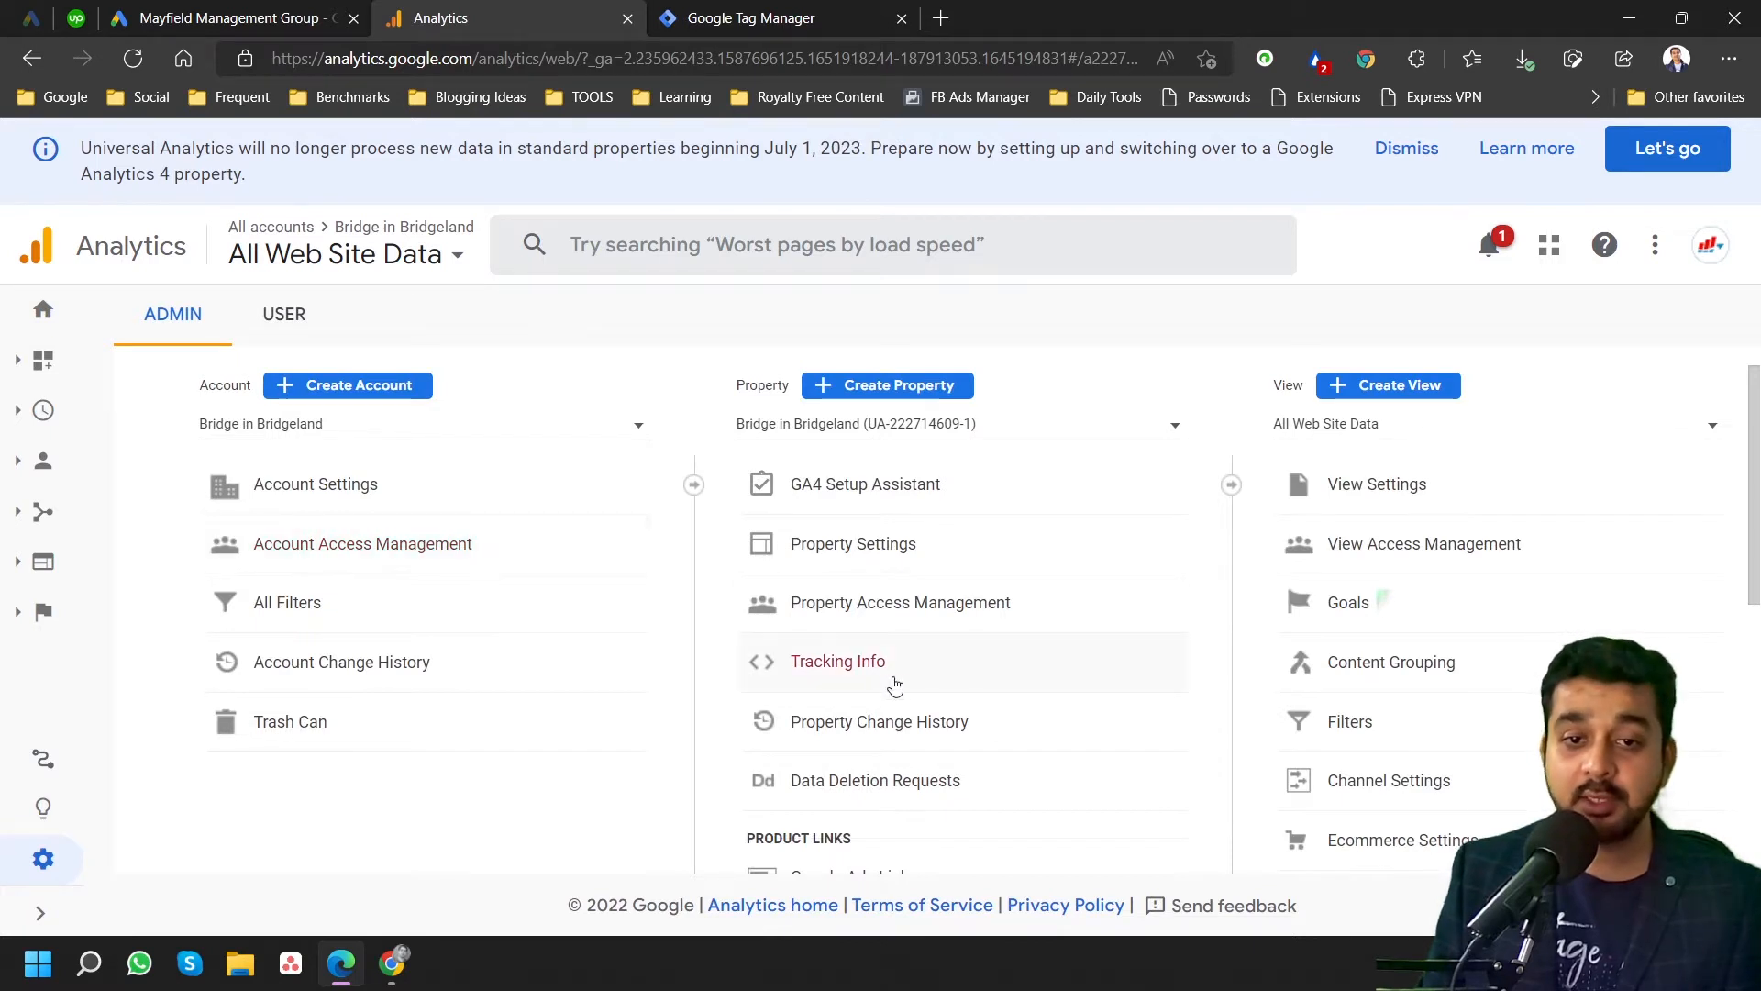
{"action": "scroll", "coordinate": [930, 674], "scroll_direction": "down", "scroll_amount": 3}
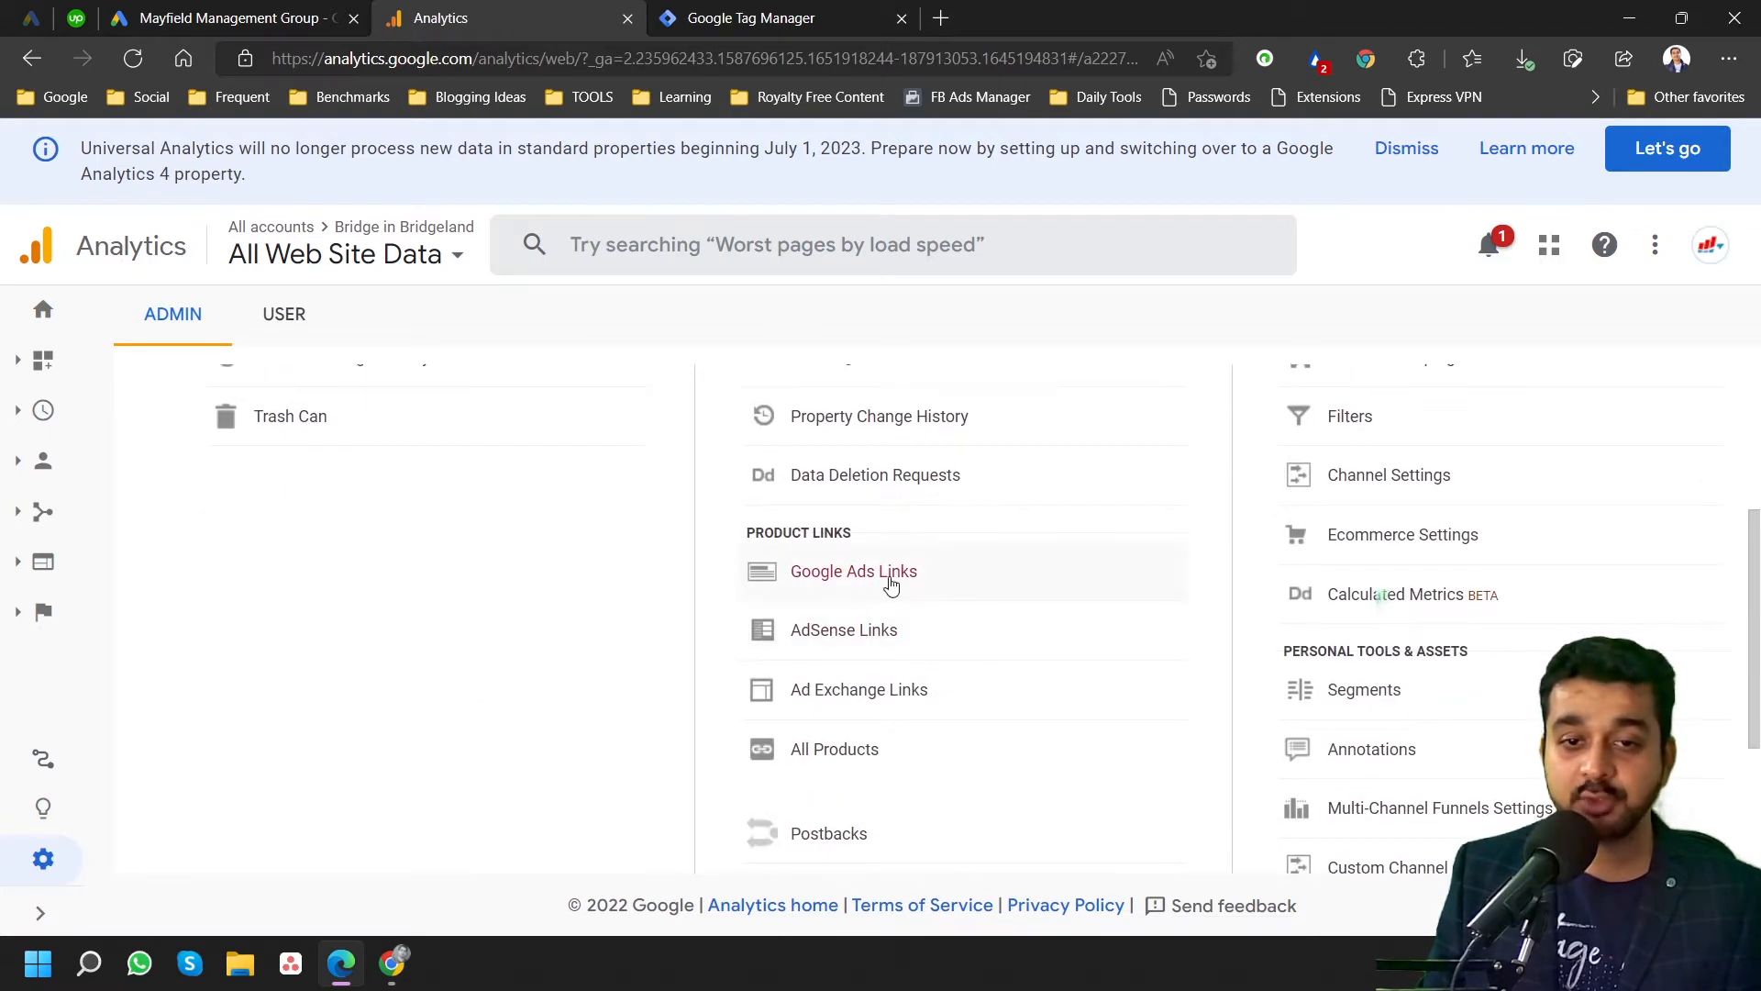
{"action": "scroll", "coordinate": [908, 660], "scroll_direction": "up", "scroll_amount": 2}
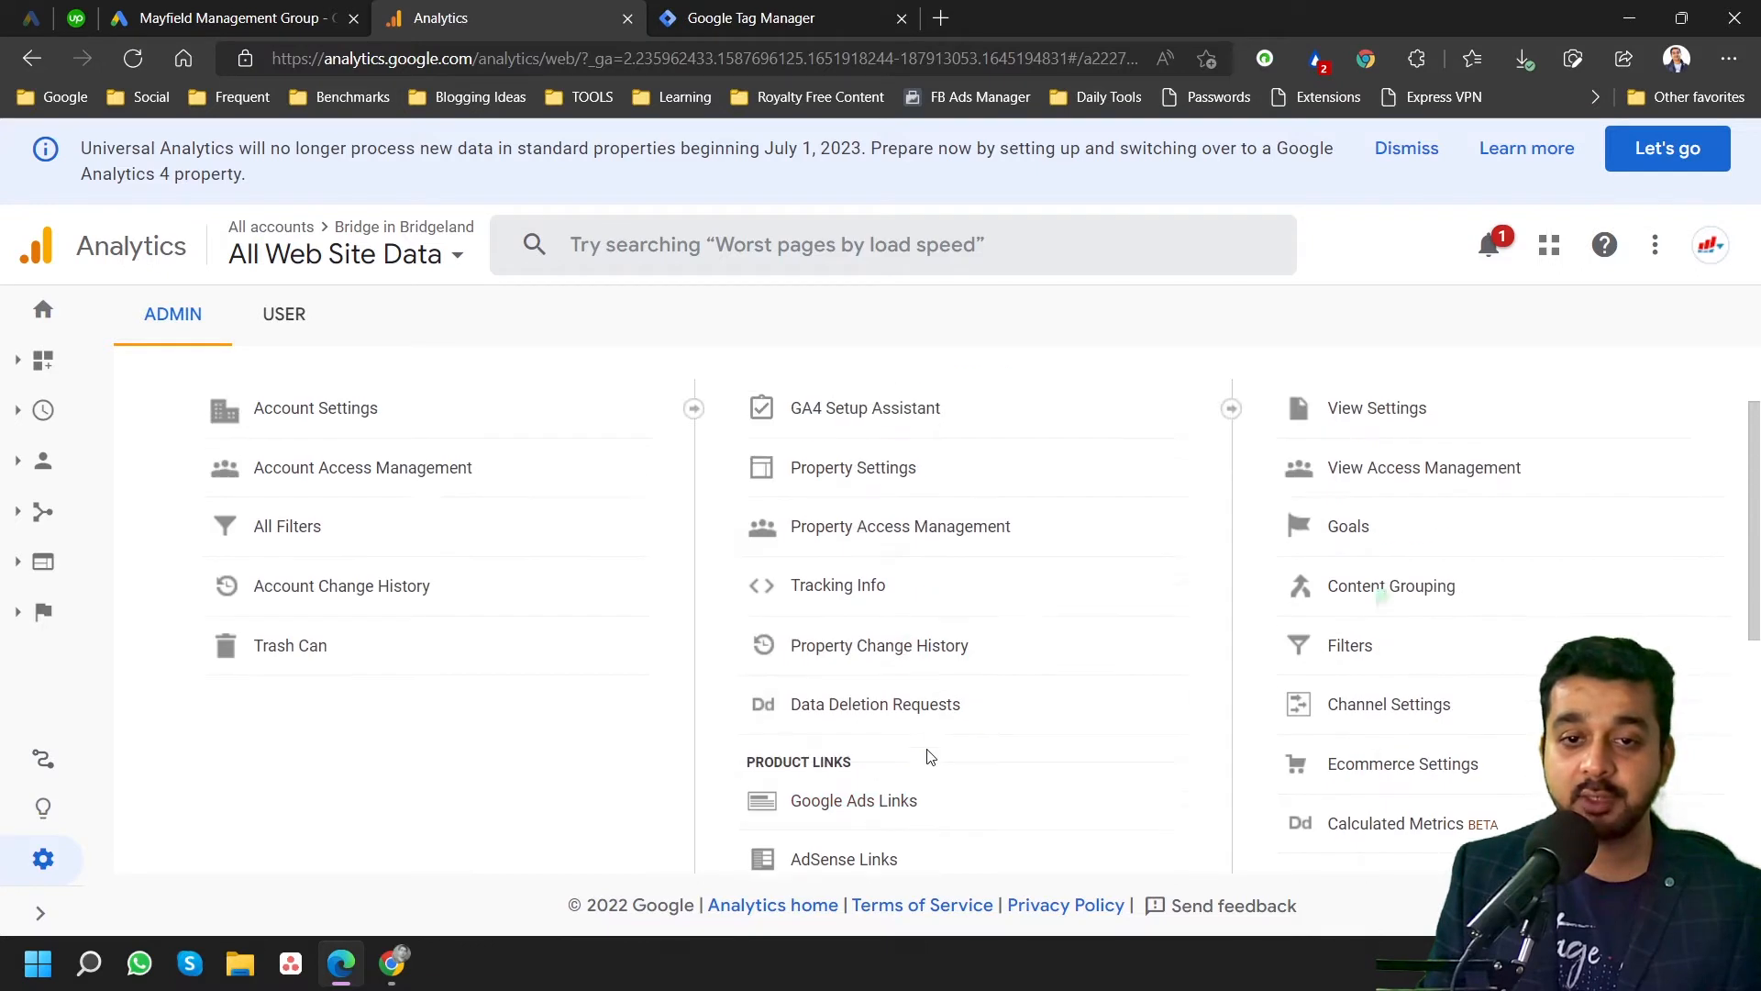
{"action": "scroll", "coordinate": [917, 752], "scroll_direction": "down", "scroll_amount": 1}
{"action": "left_click", "coordinate": [874, 722]}
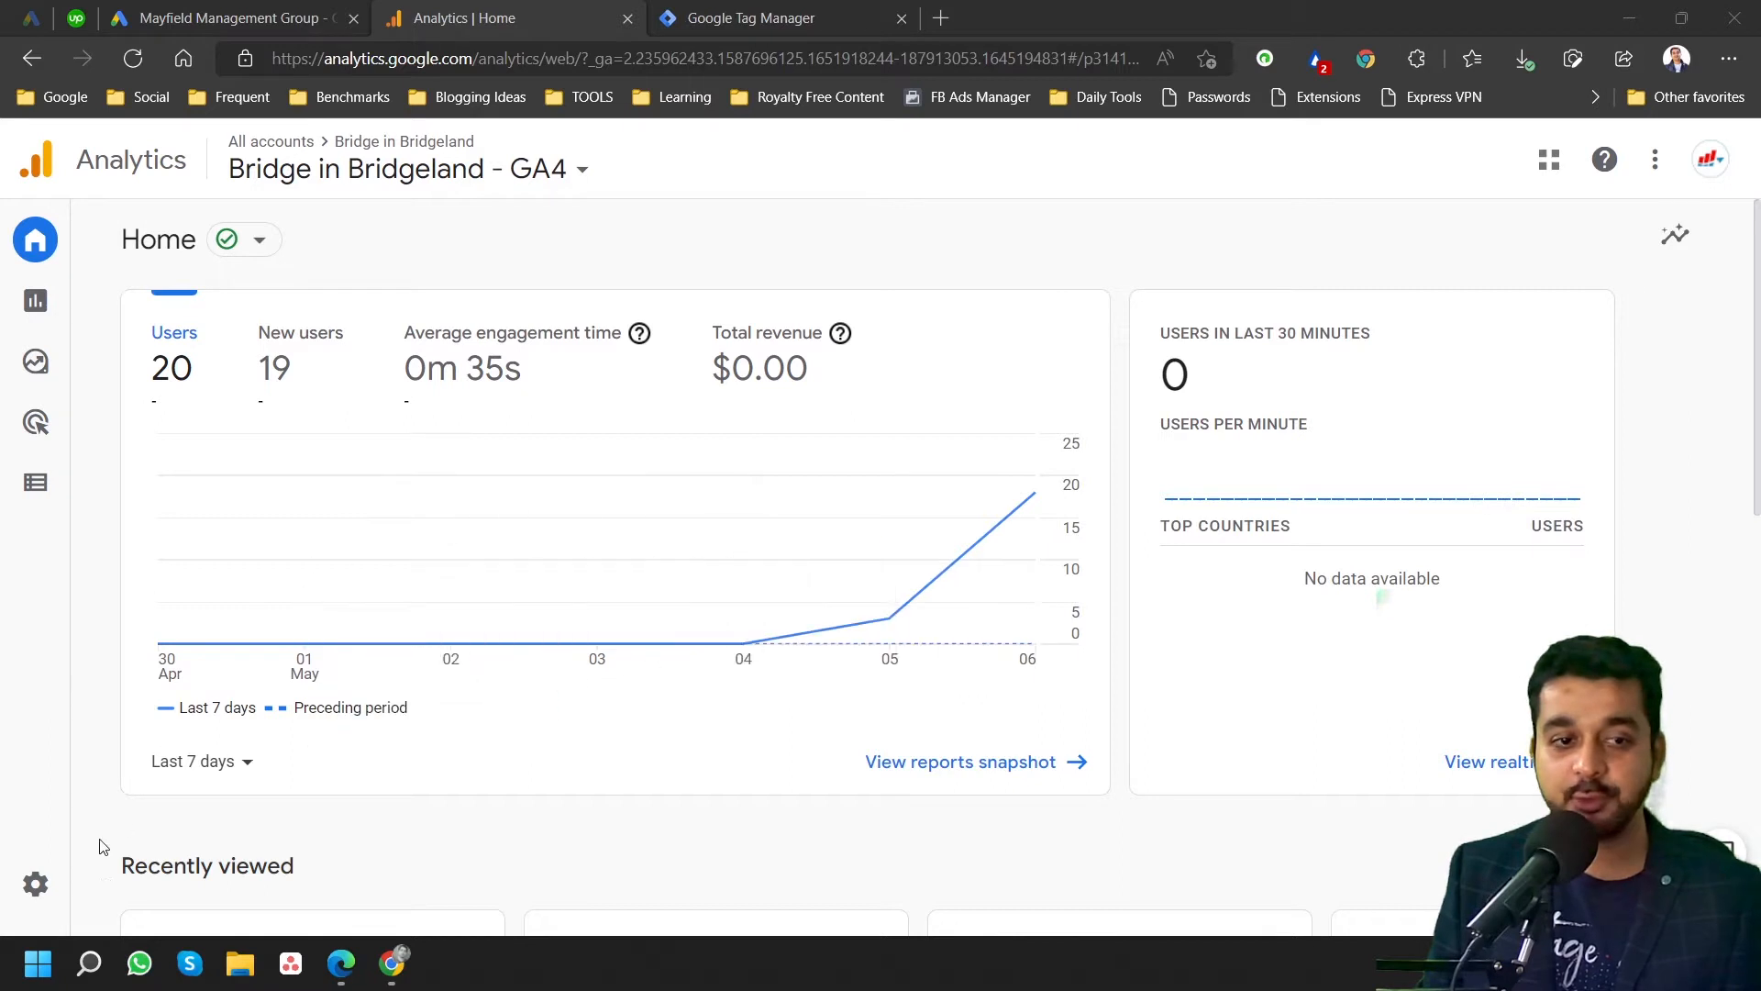
Open the Google Ads Links in the admin settings of the Bridge in Bridgeland GA4 property.
{"action": "left_click", "coordinate": [284, 883]}
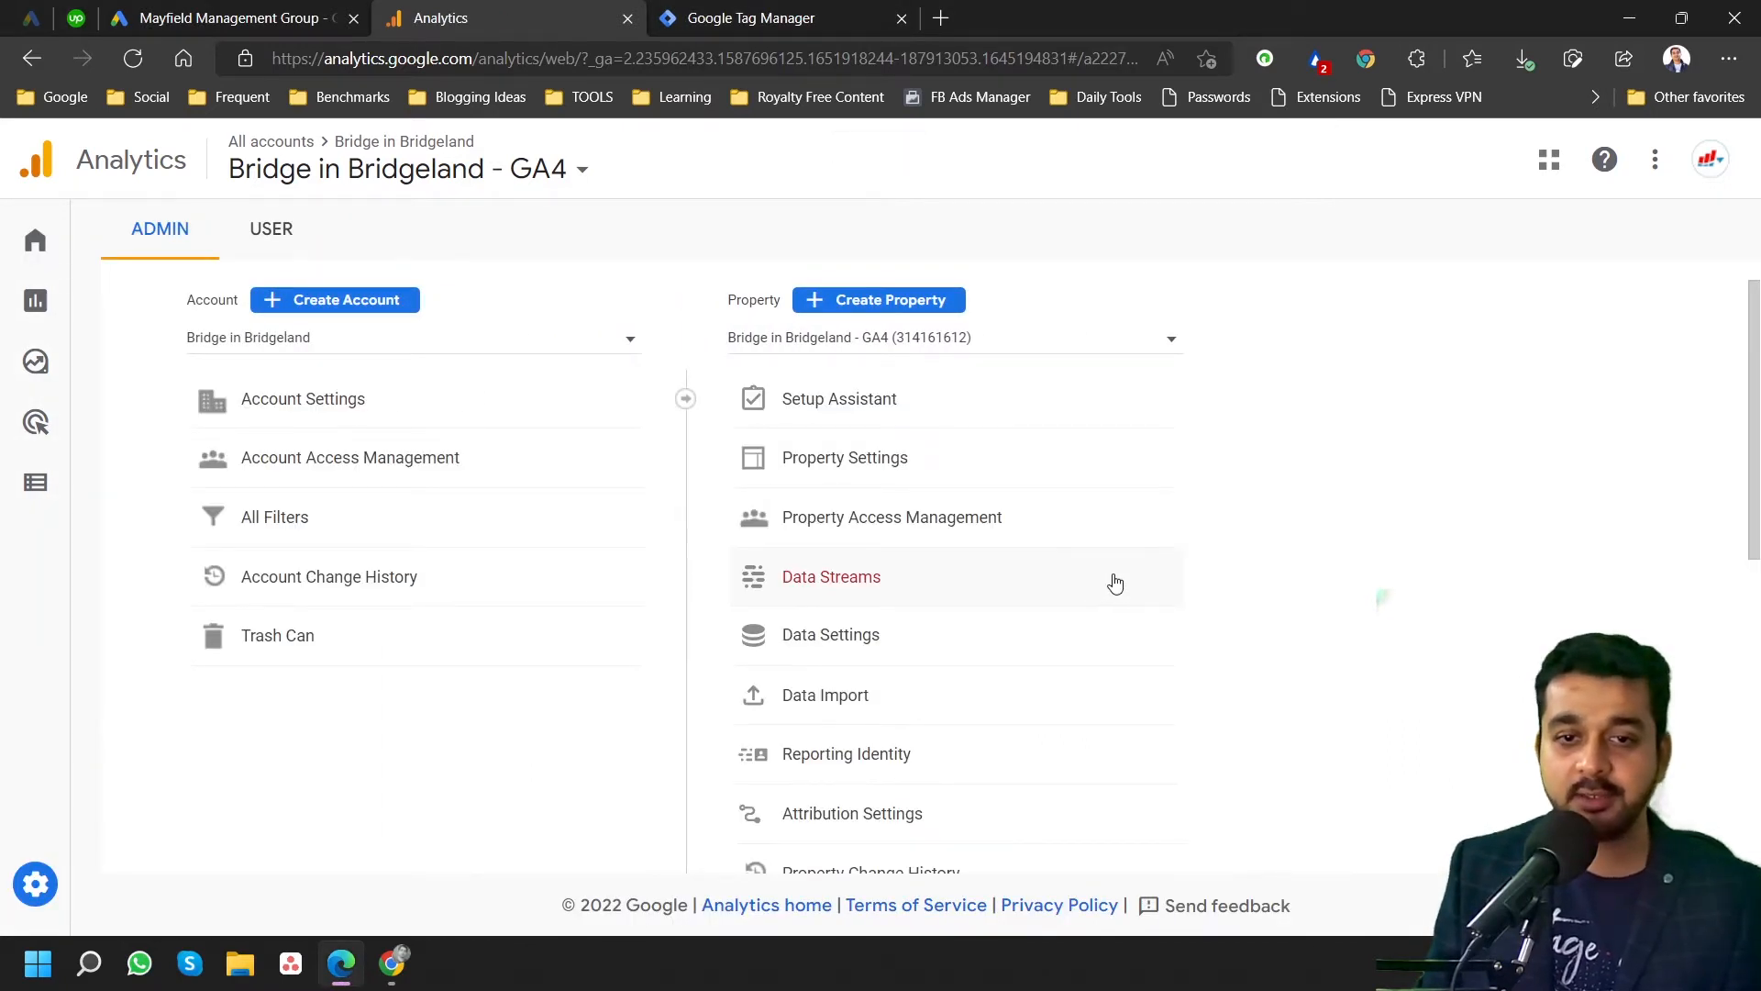
{"action": "scroll", "coordinate": [1110, 583], "scroll_direction": "down", "scroll_amount": 3}
{"action": "scroll", "coordinate": [980, 640], "scroll_direction": "down", "scroll_amount": 1}
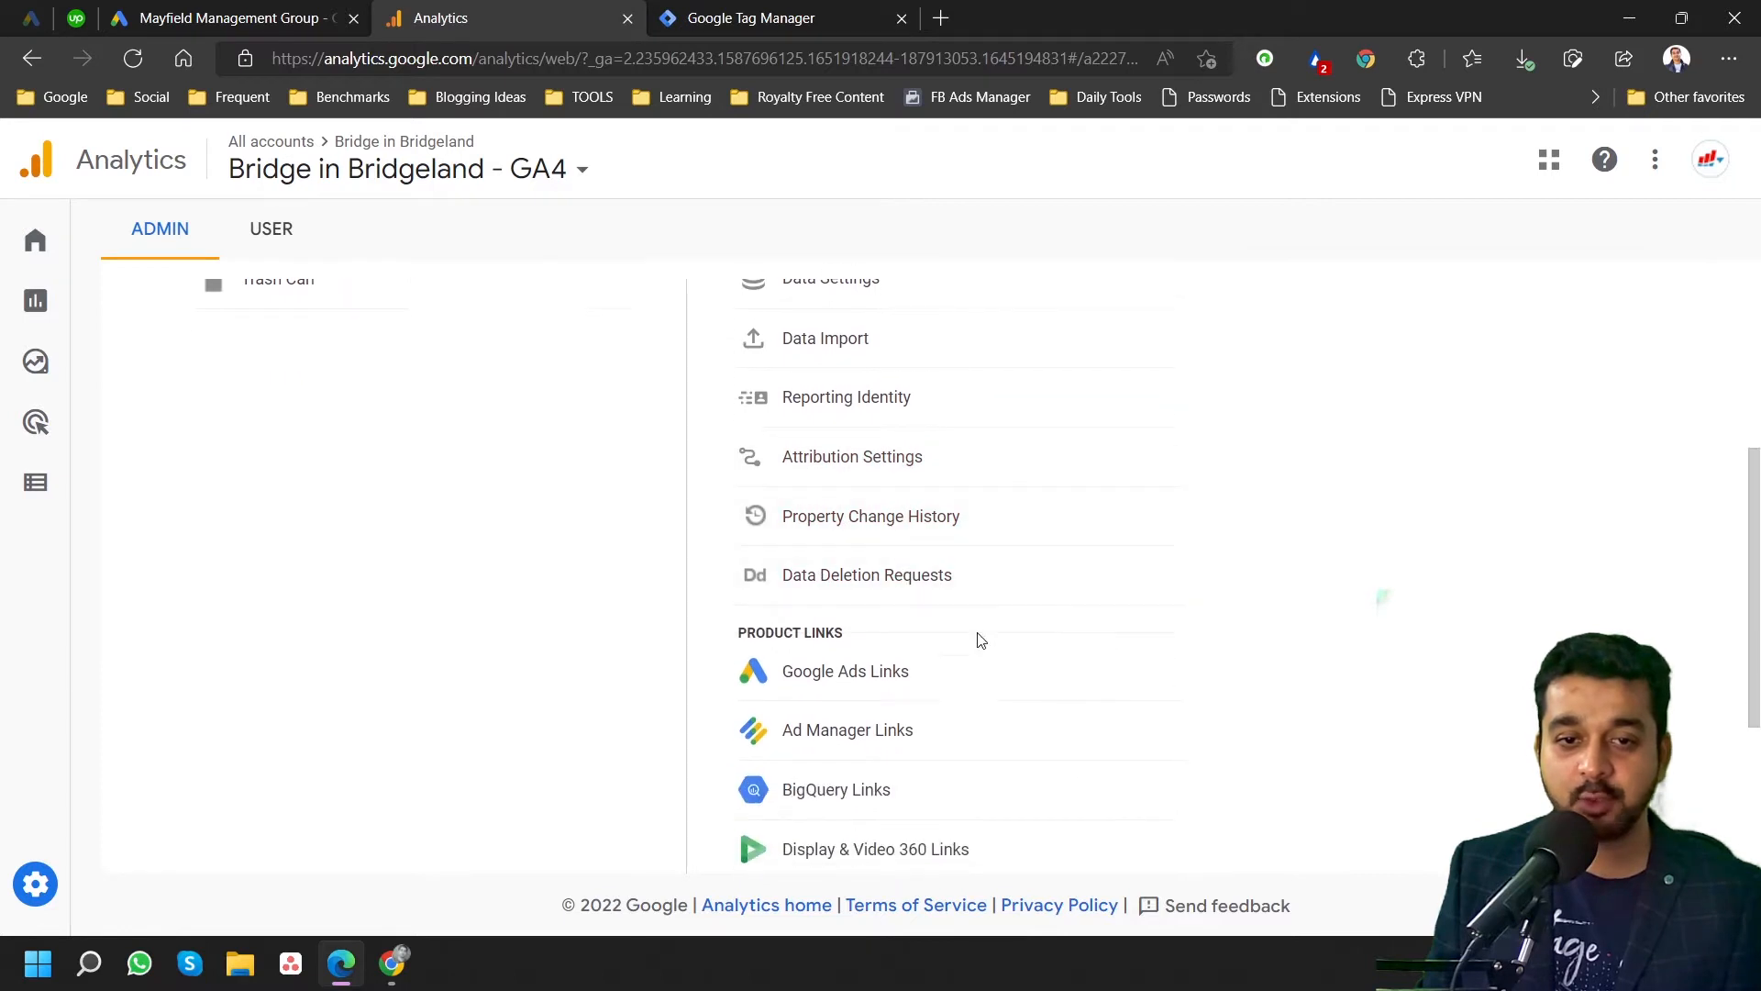
{"action": "left_click", "coordinate": [885, 690]}
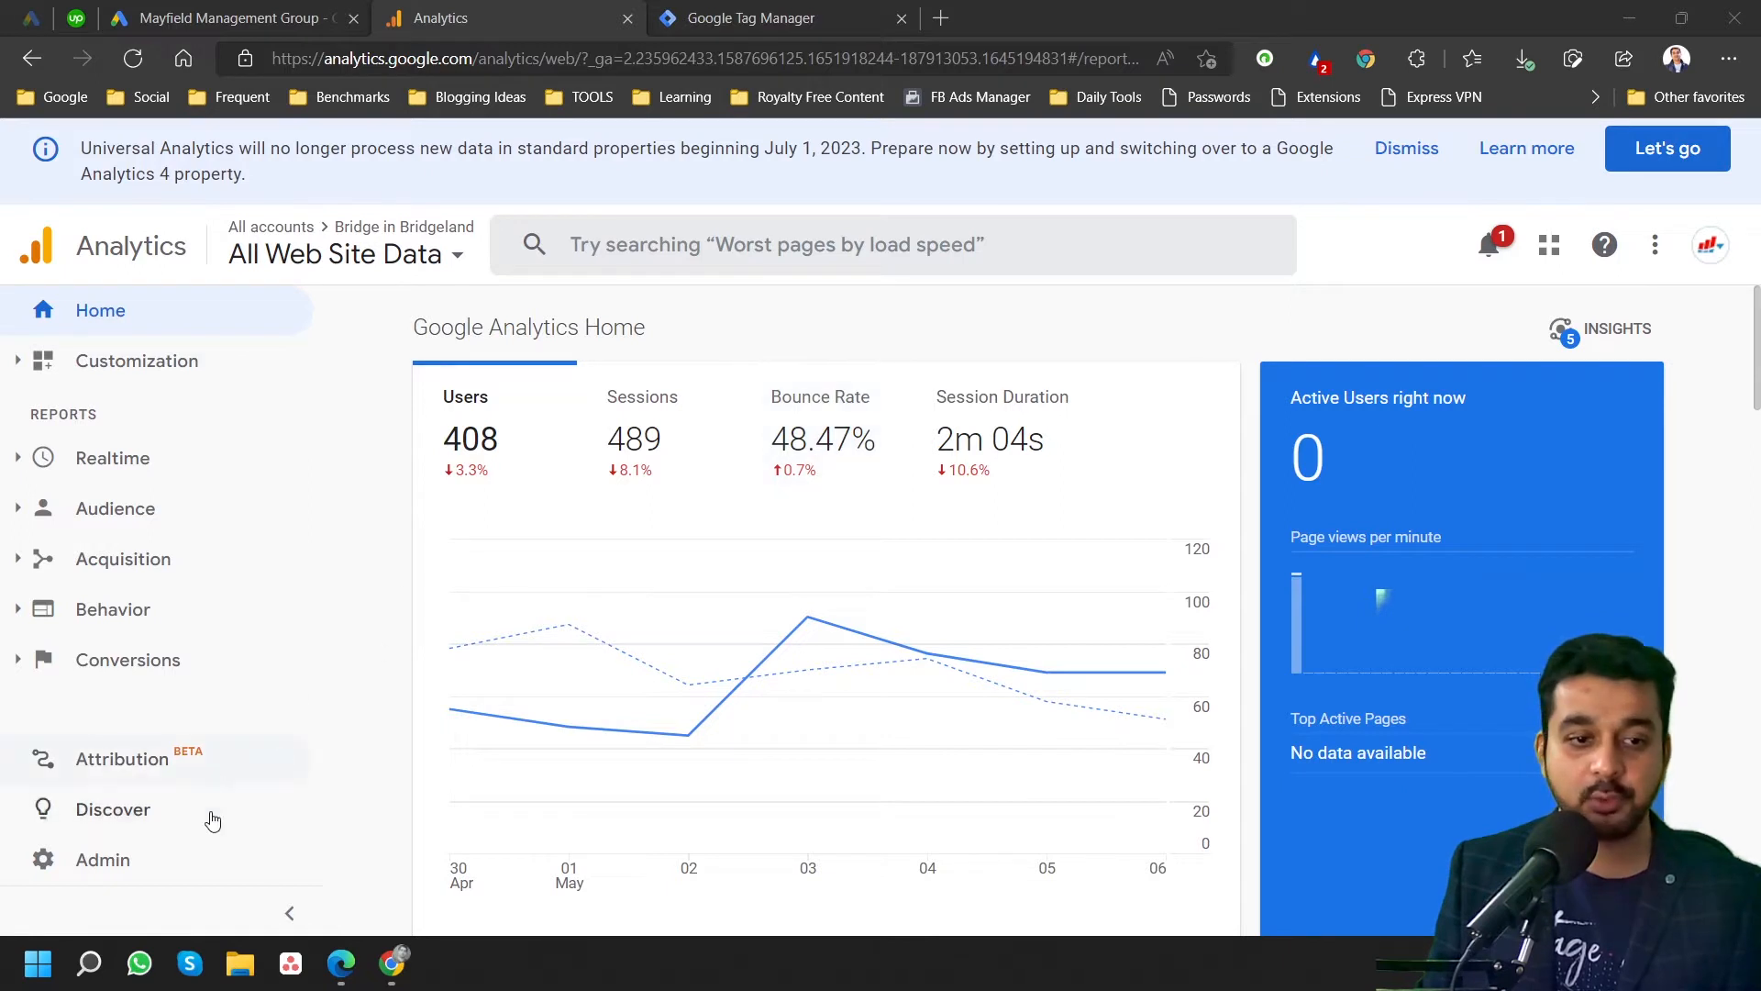
Open the Universal Analytics property's Data Collection tracking settings and review Google signals and ads personalization.
{"action": "left_click", "coordinate": [189, 857]}
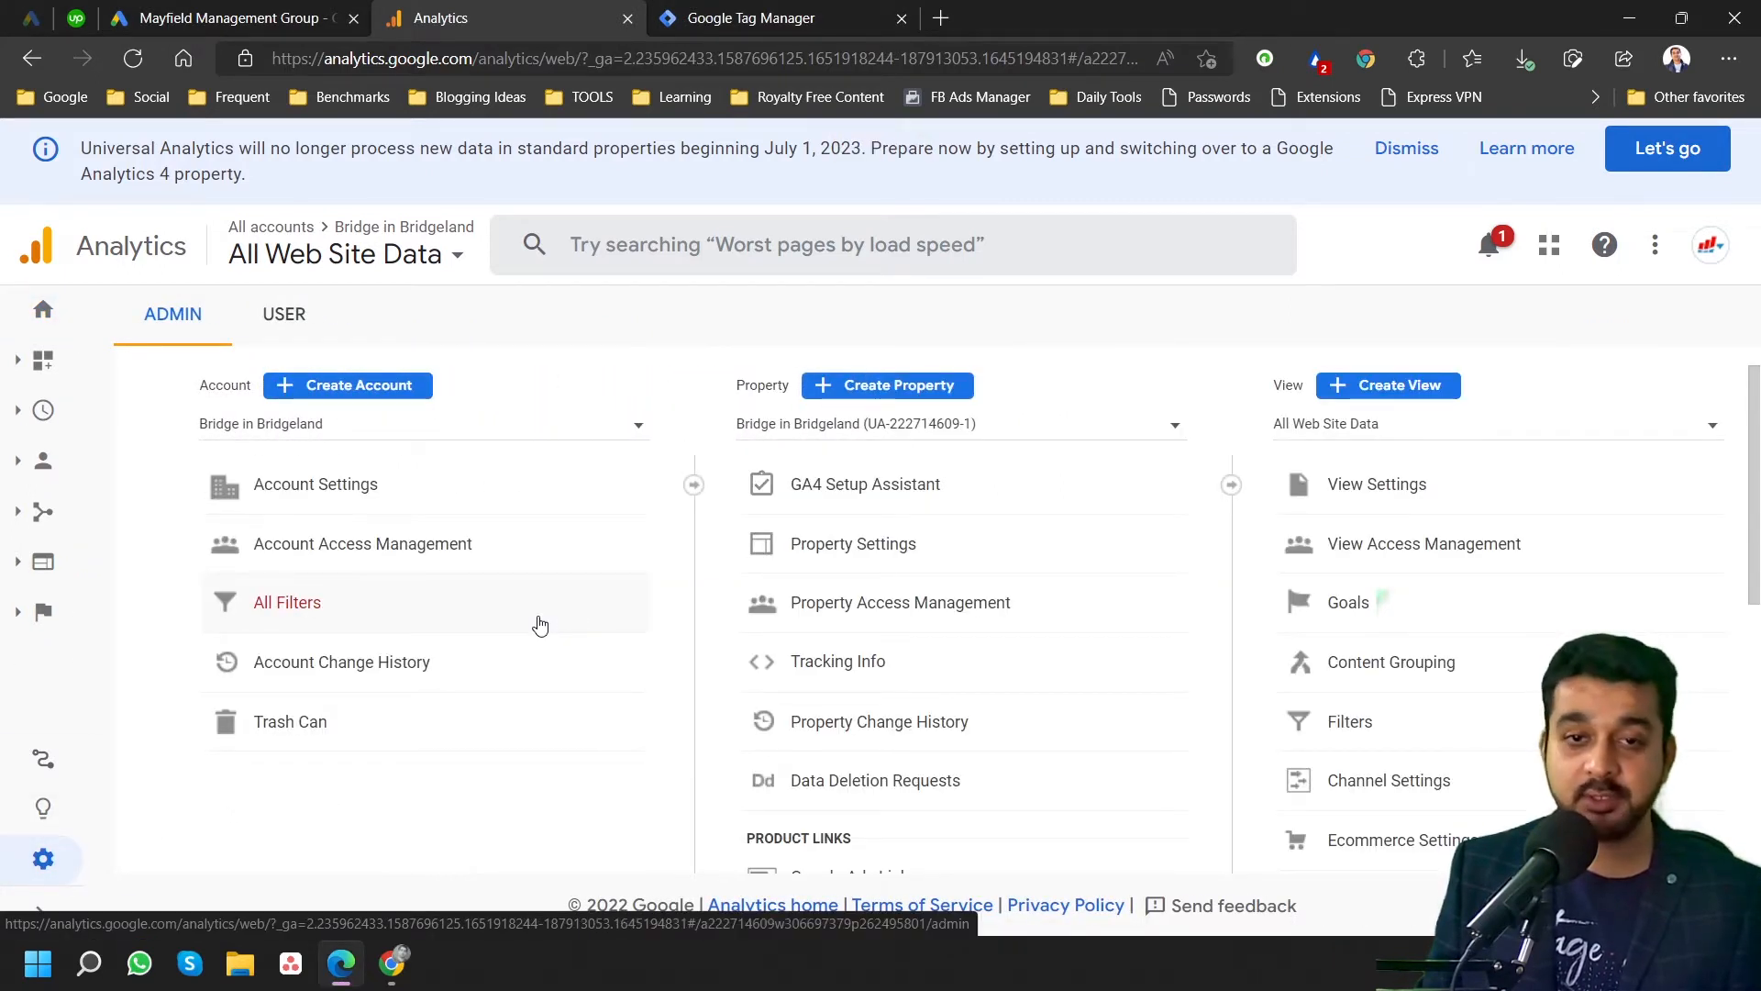
{"action": "scroll", "coordinate": [869, 653], "scroll_direction": "down", "scroll_amount": 2}
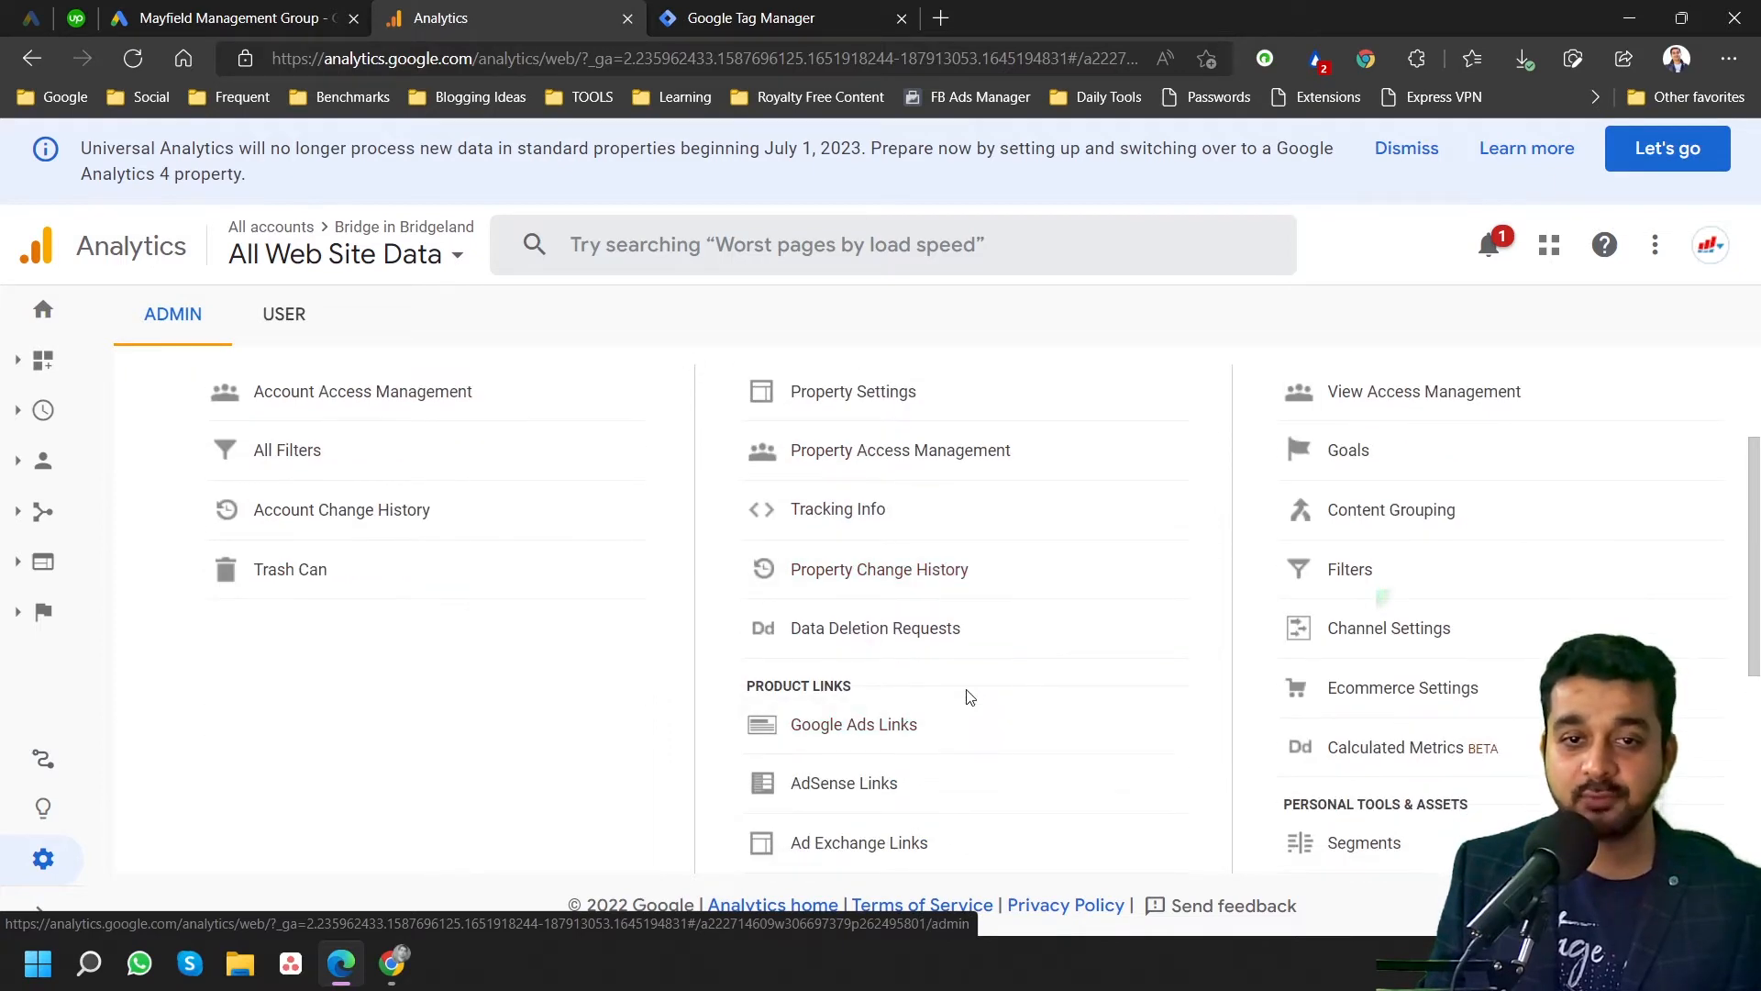
{"action": "scroll", "coordinate": [970, 695], "scroll_direction": "up", "scroll_amount": 1}
{"action": "scroll", "coordinate": [969, 695], "scroll_direction": "down", "scroll_amount": 5}
{"action": "scroll", "coordinate": [970, 694], "scroll_direction": "up", "scroll_amount": 5}
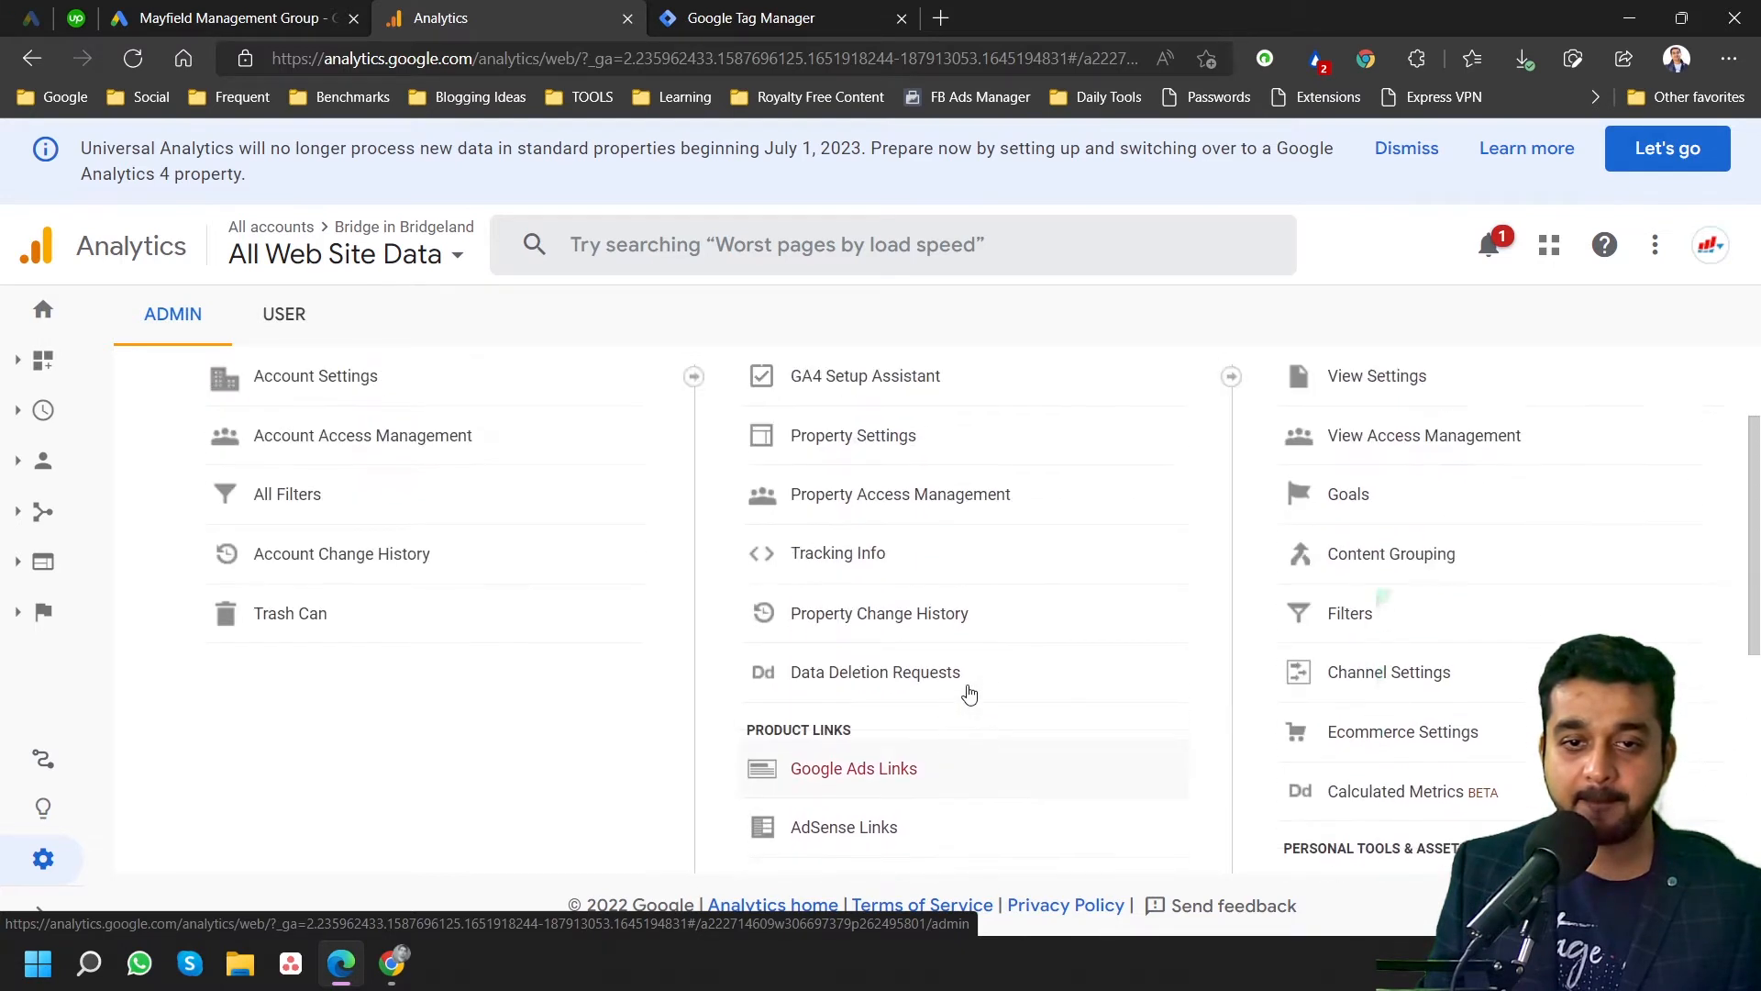
{"action": "scroll", "coordinate": [969, 694], "scroll_direction": "up", "scroll_amount": 1}
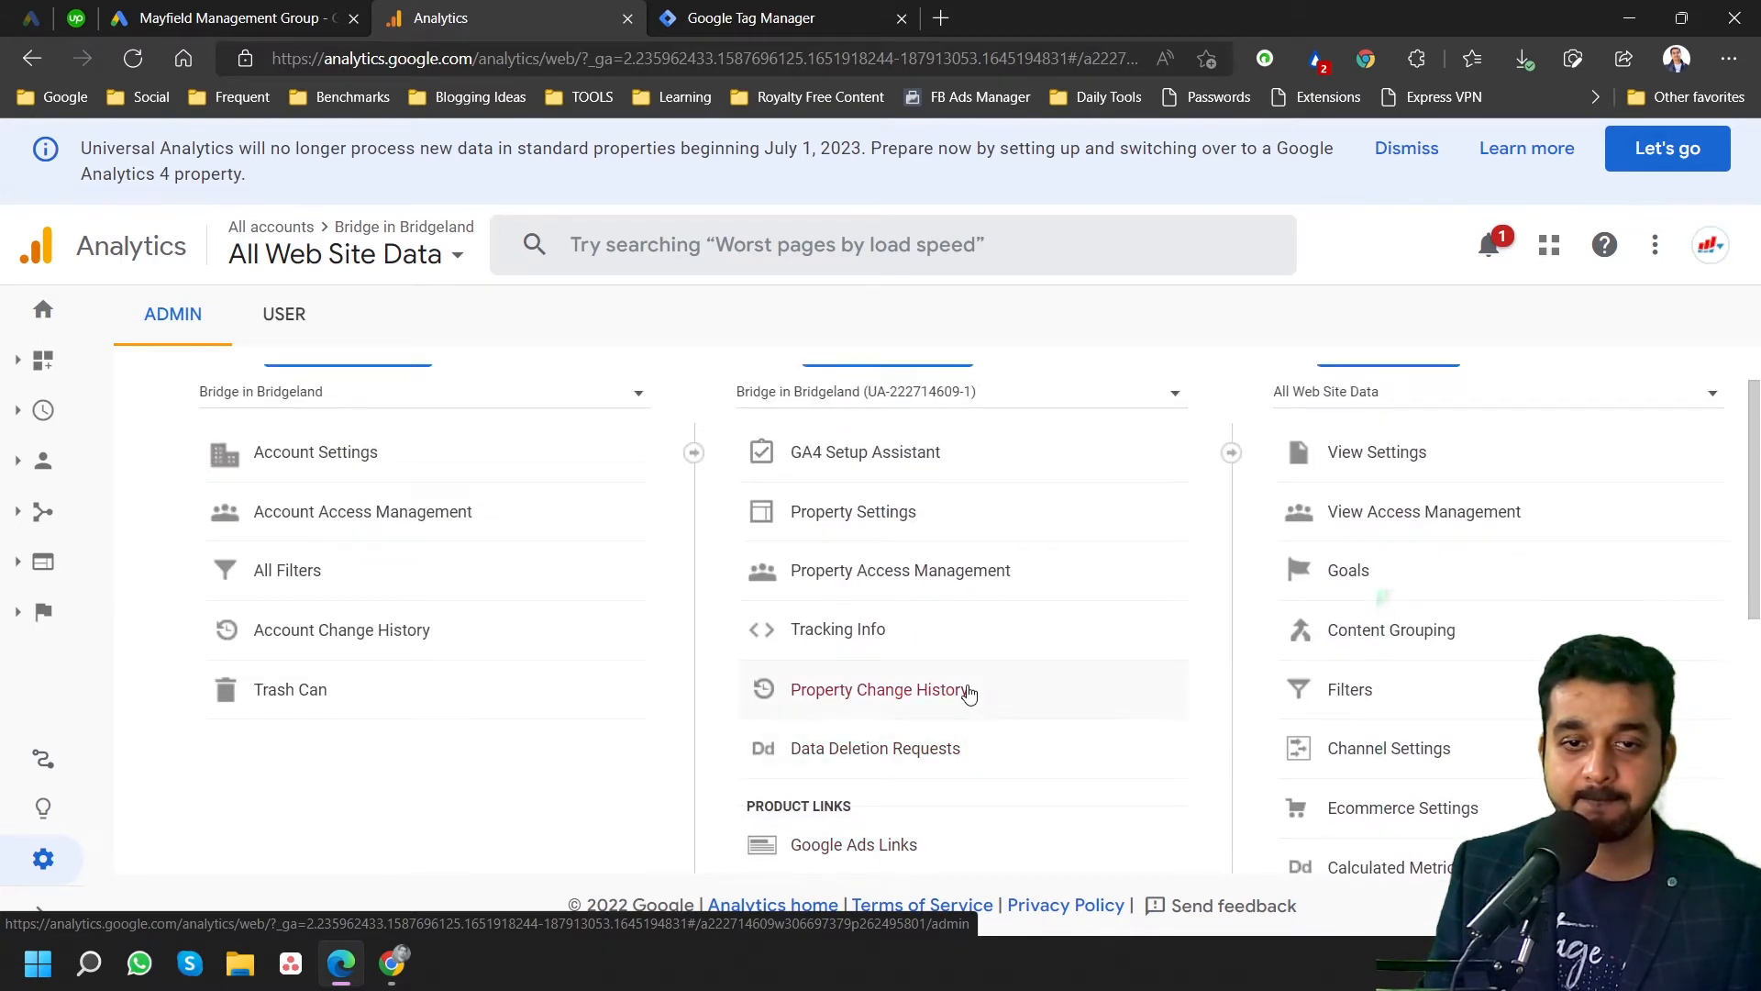
{"action": "scroll", "coordinate": [853, 642], "scroll_direction": "up", "scroll_amount": 1}
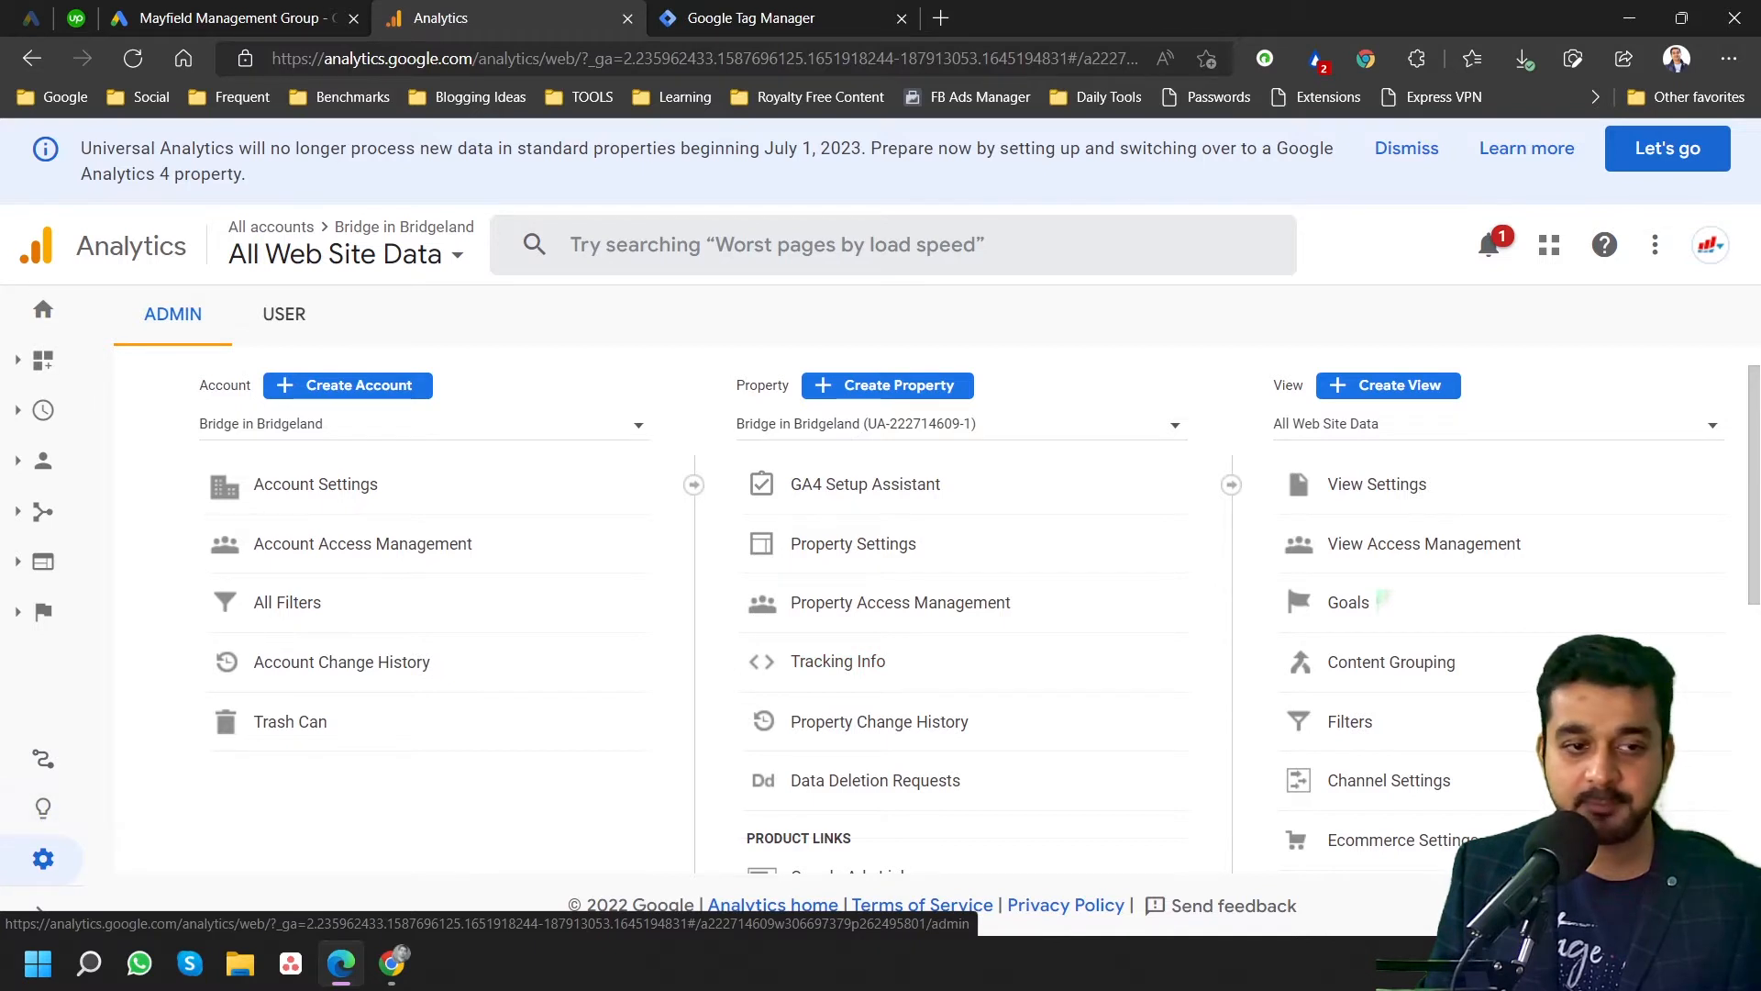
{"action": "left_click", "coordinate": [838, 661]}
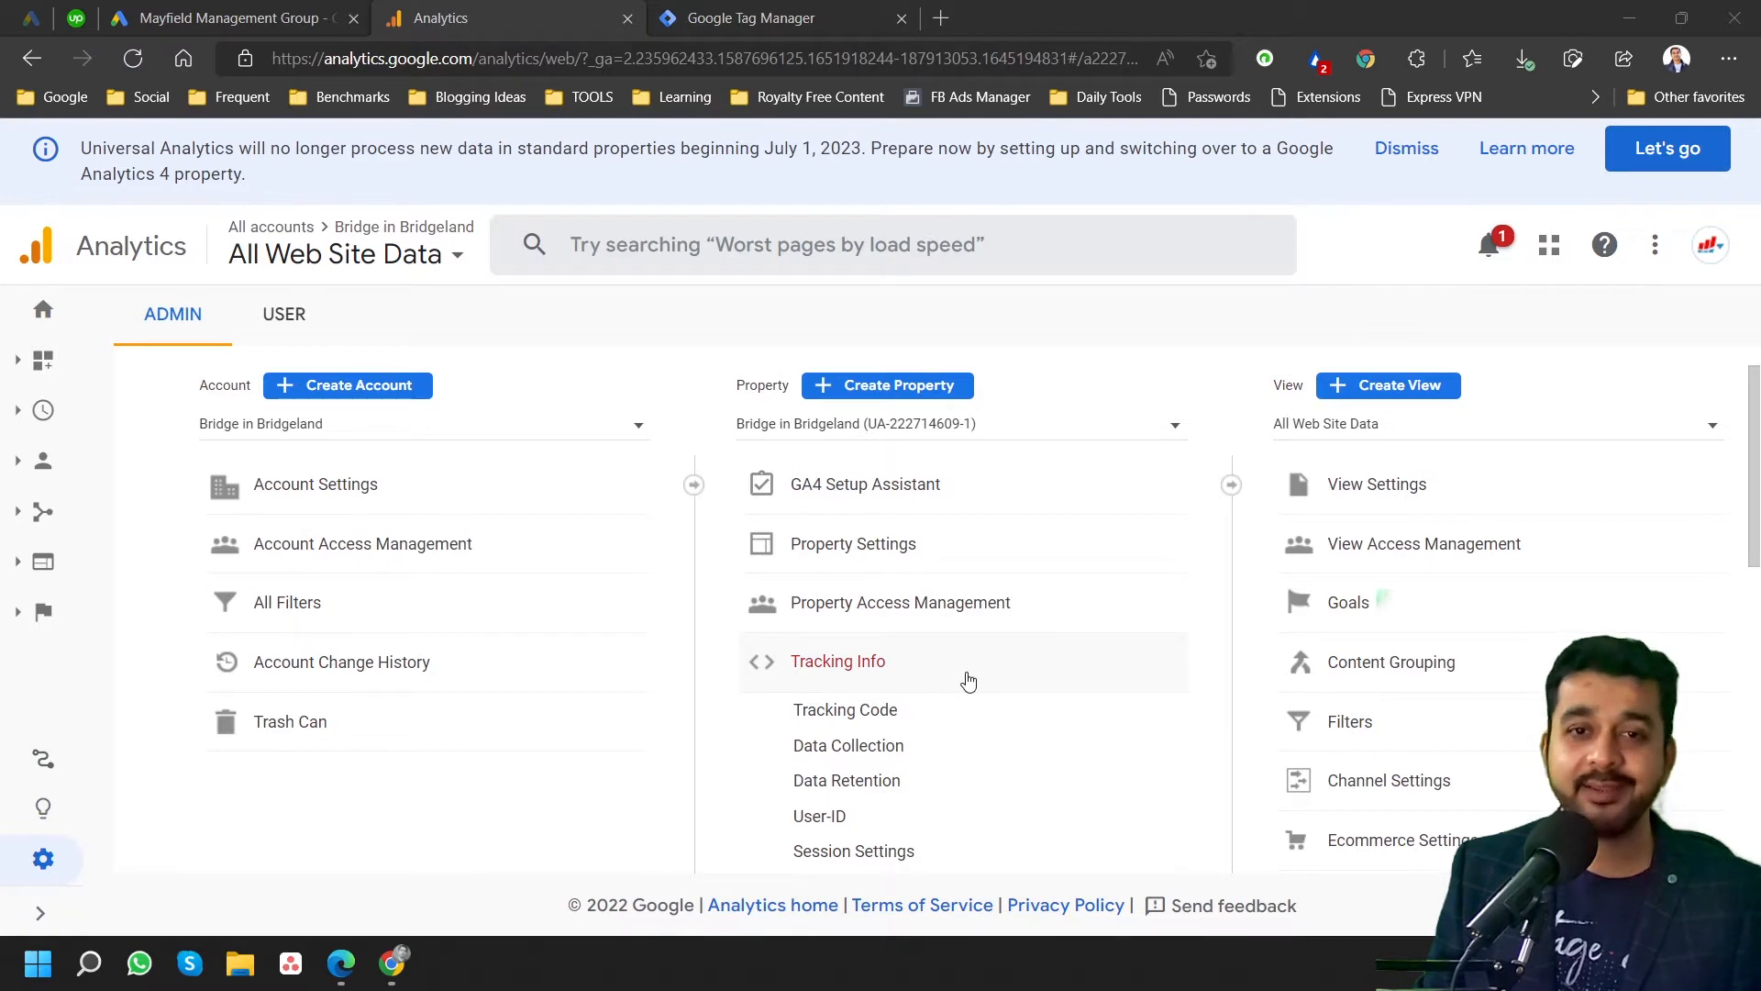
{"action": "scroll", "coordinate": [948, 680], "scroll_direction": "down", "scroll_amount": 1}
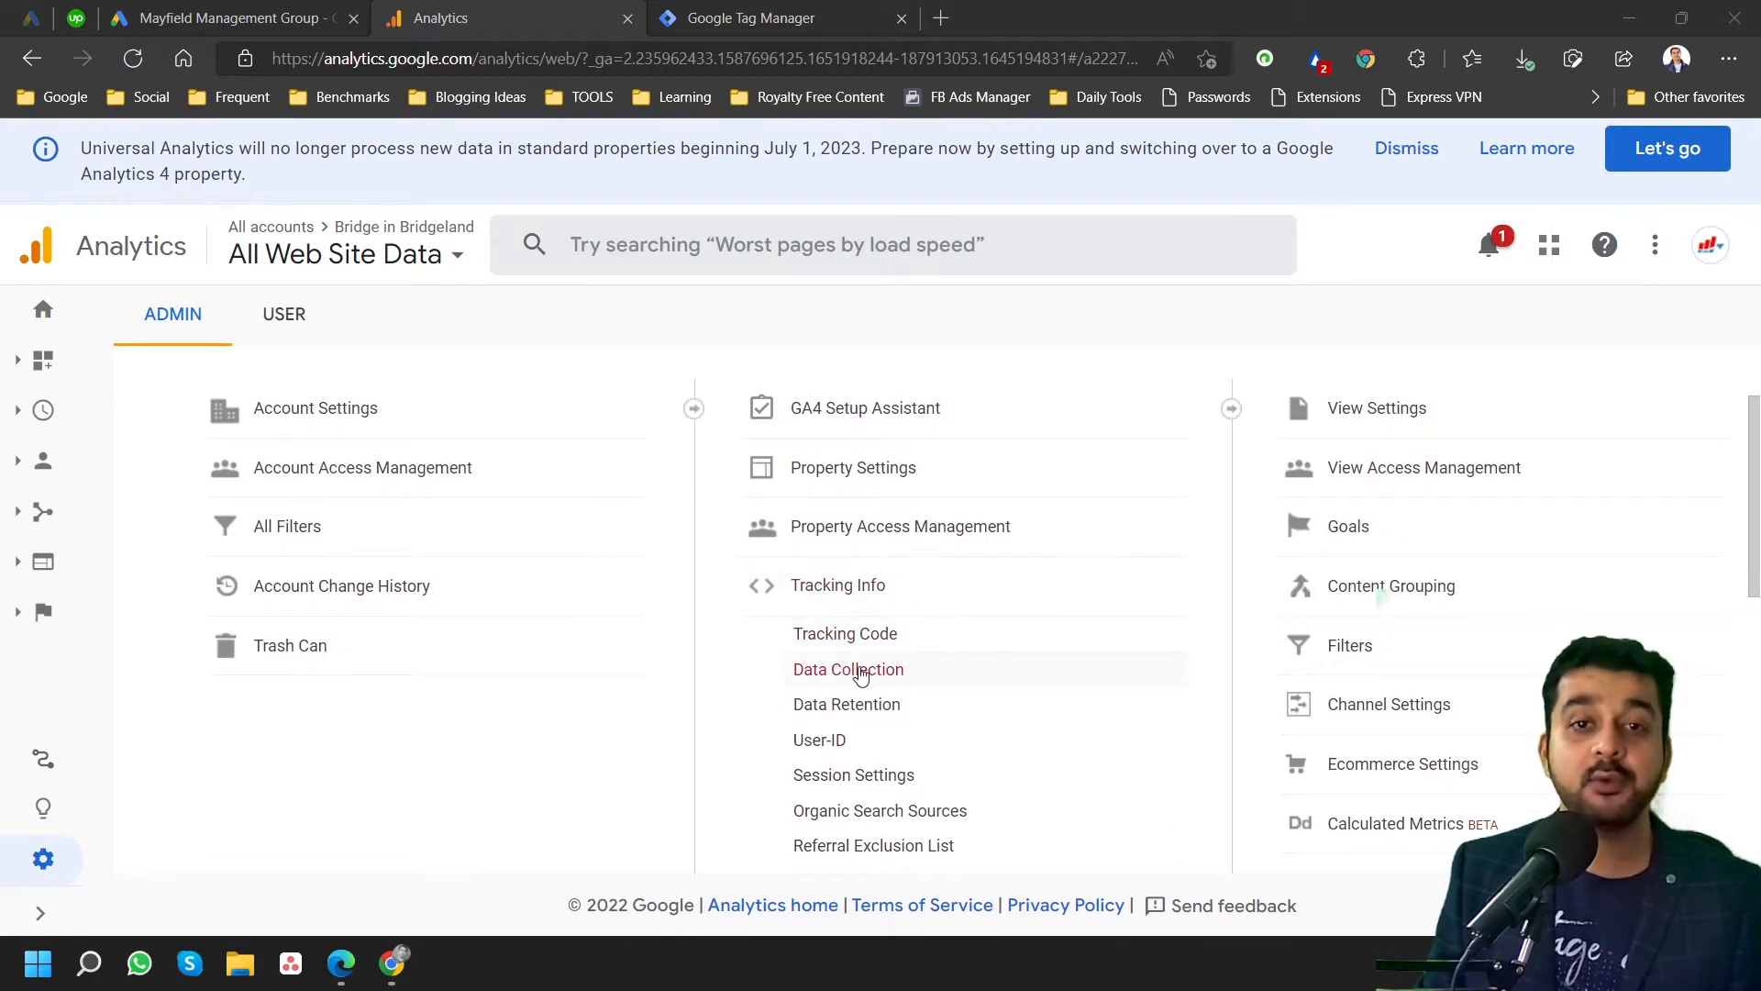
{"action": "left_click", "coordinate": [860, 672]}
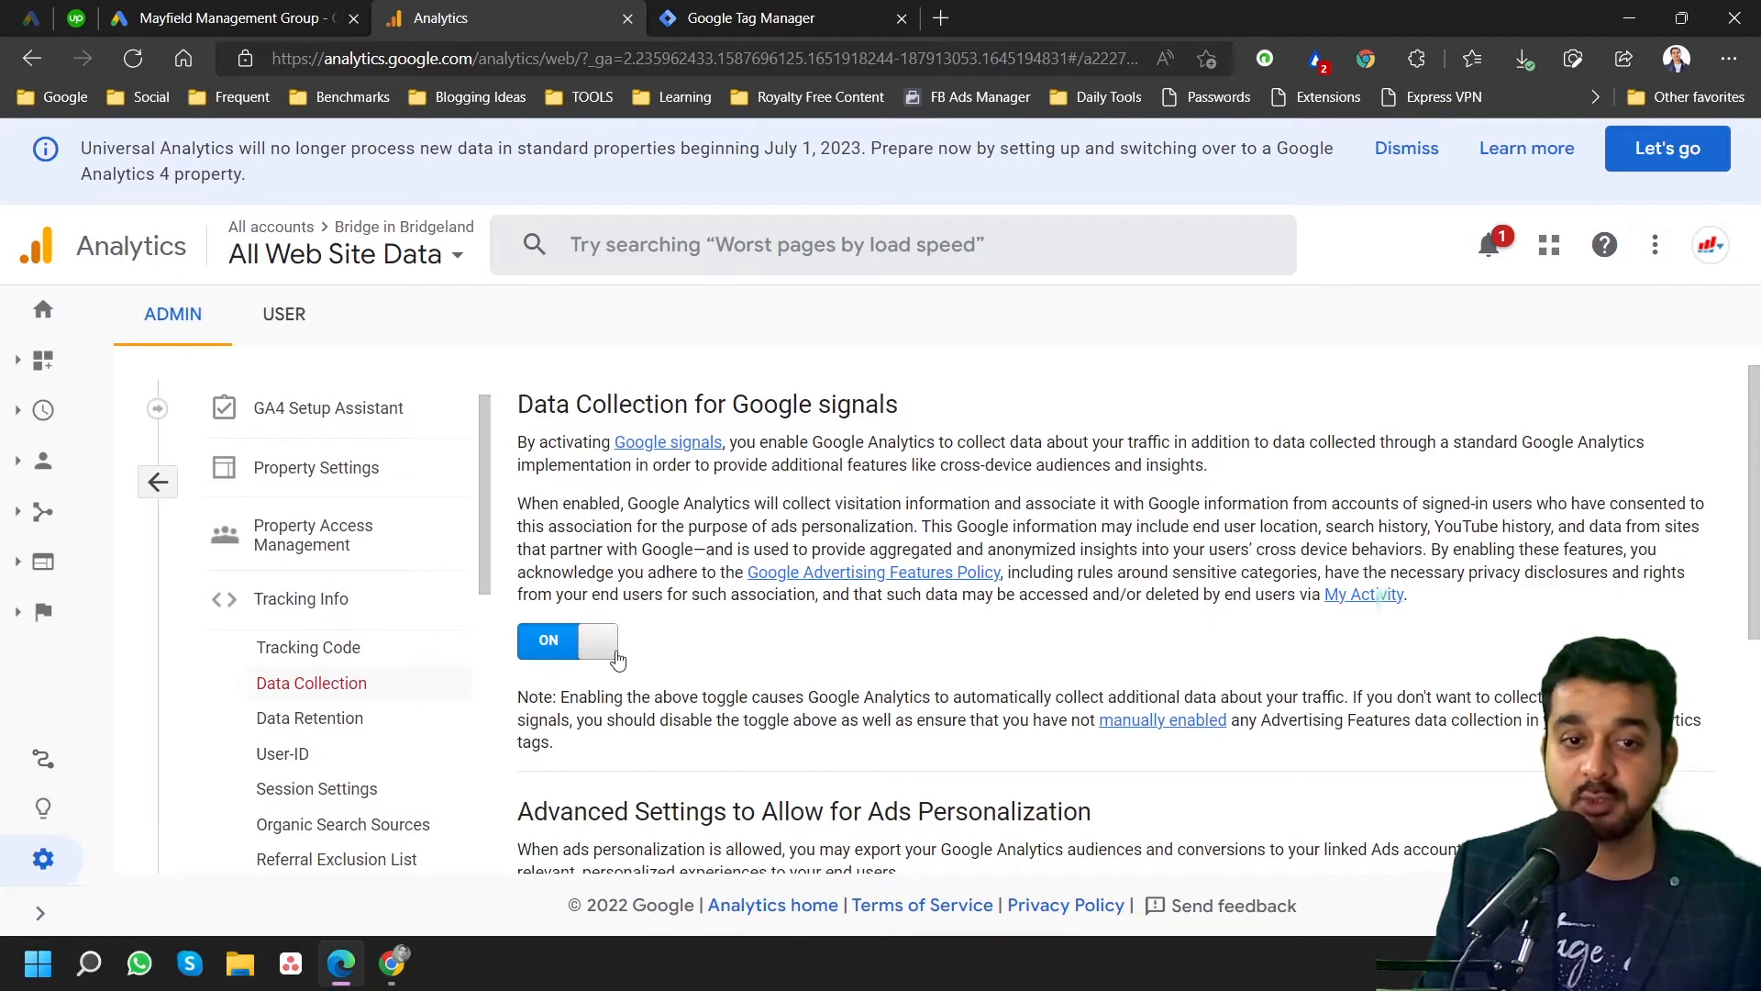
{"action": "scroll", "coordinate": [626, 663], "scroll_direction": "down", "scroll_amount": 1}
{"action": "scroll", "coordinate": [627, 664], "scroll_direction": "down", "scroll_amount": 3}
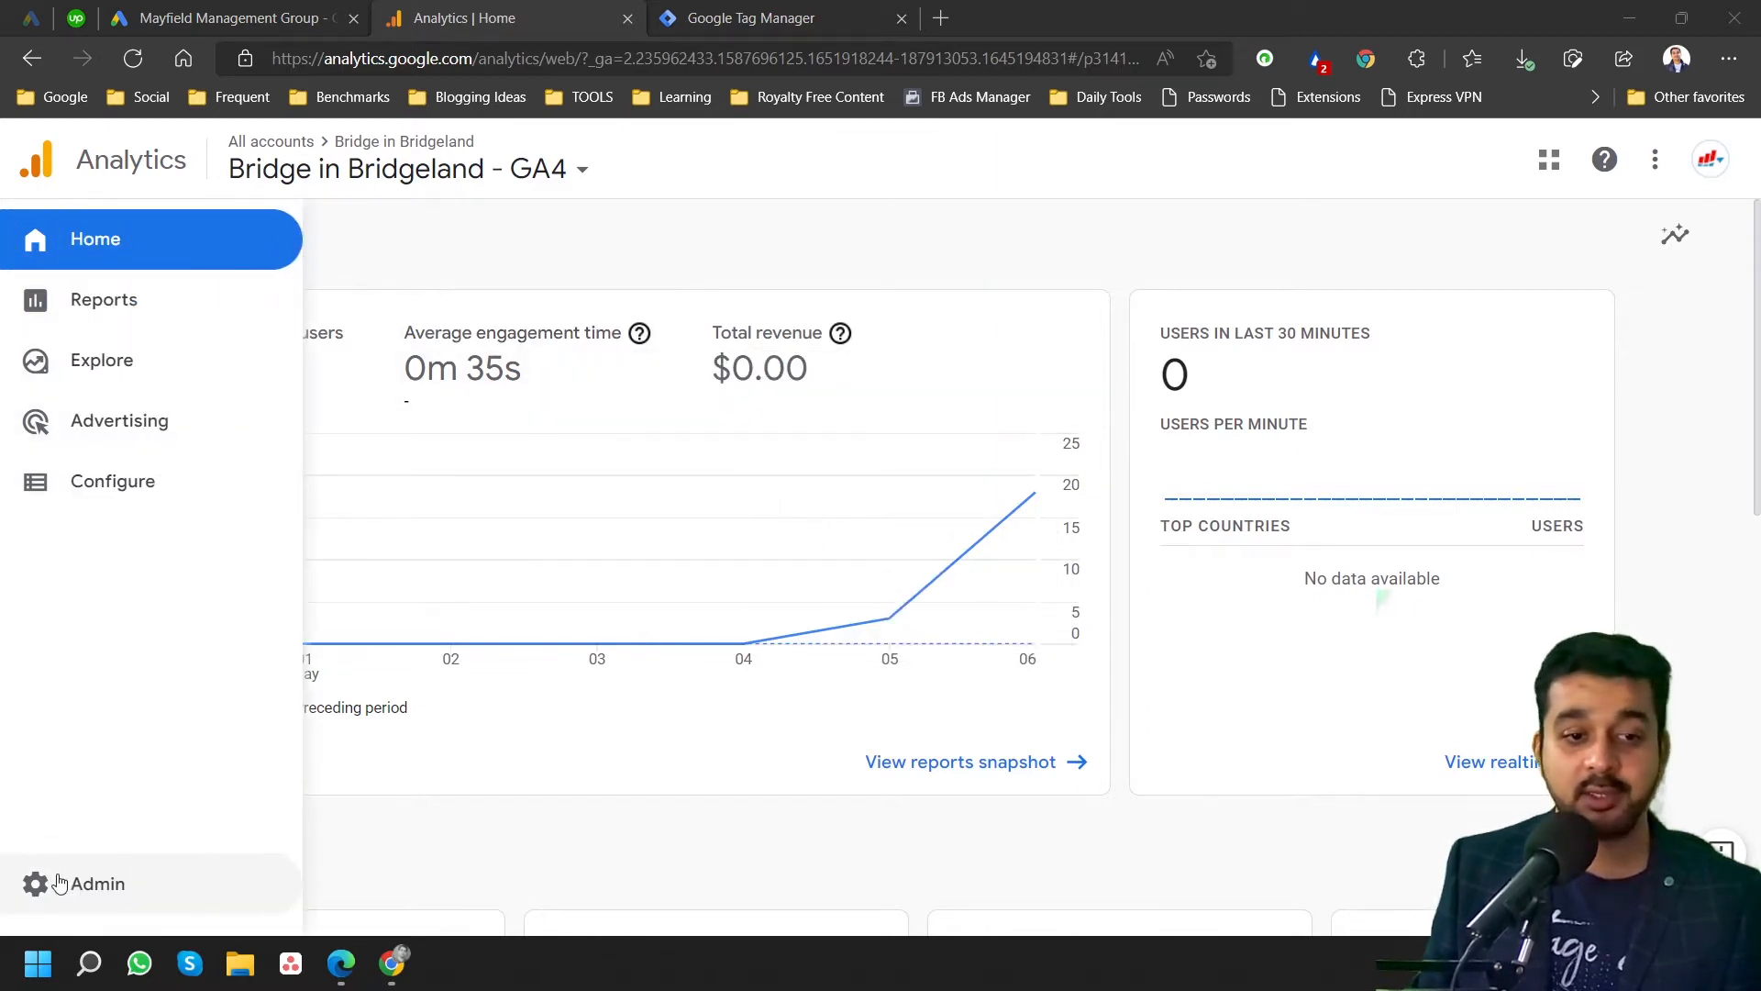
Open the GA4 property's Data Collection settings and review Google signals, granular location and device data, ads personalization and the user data acknowledgement.
{"action": "left_click", "coordinate": [97, 885]}
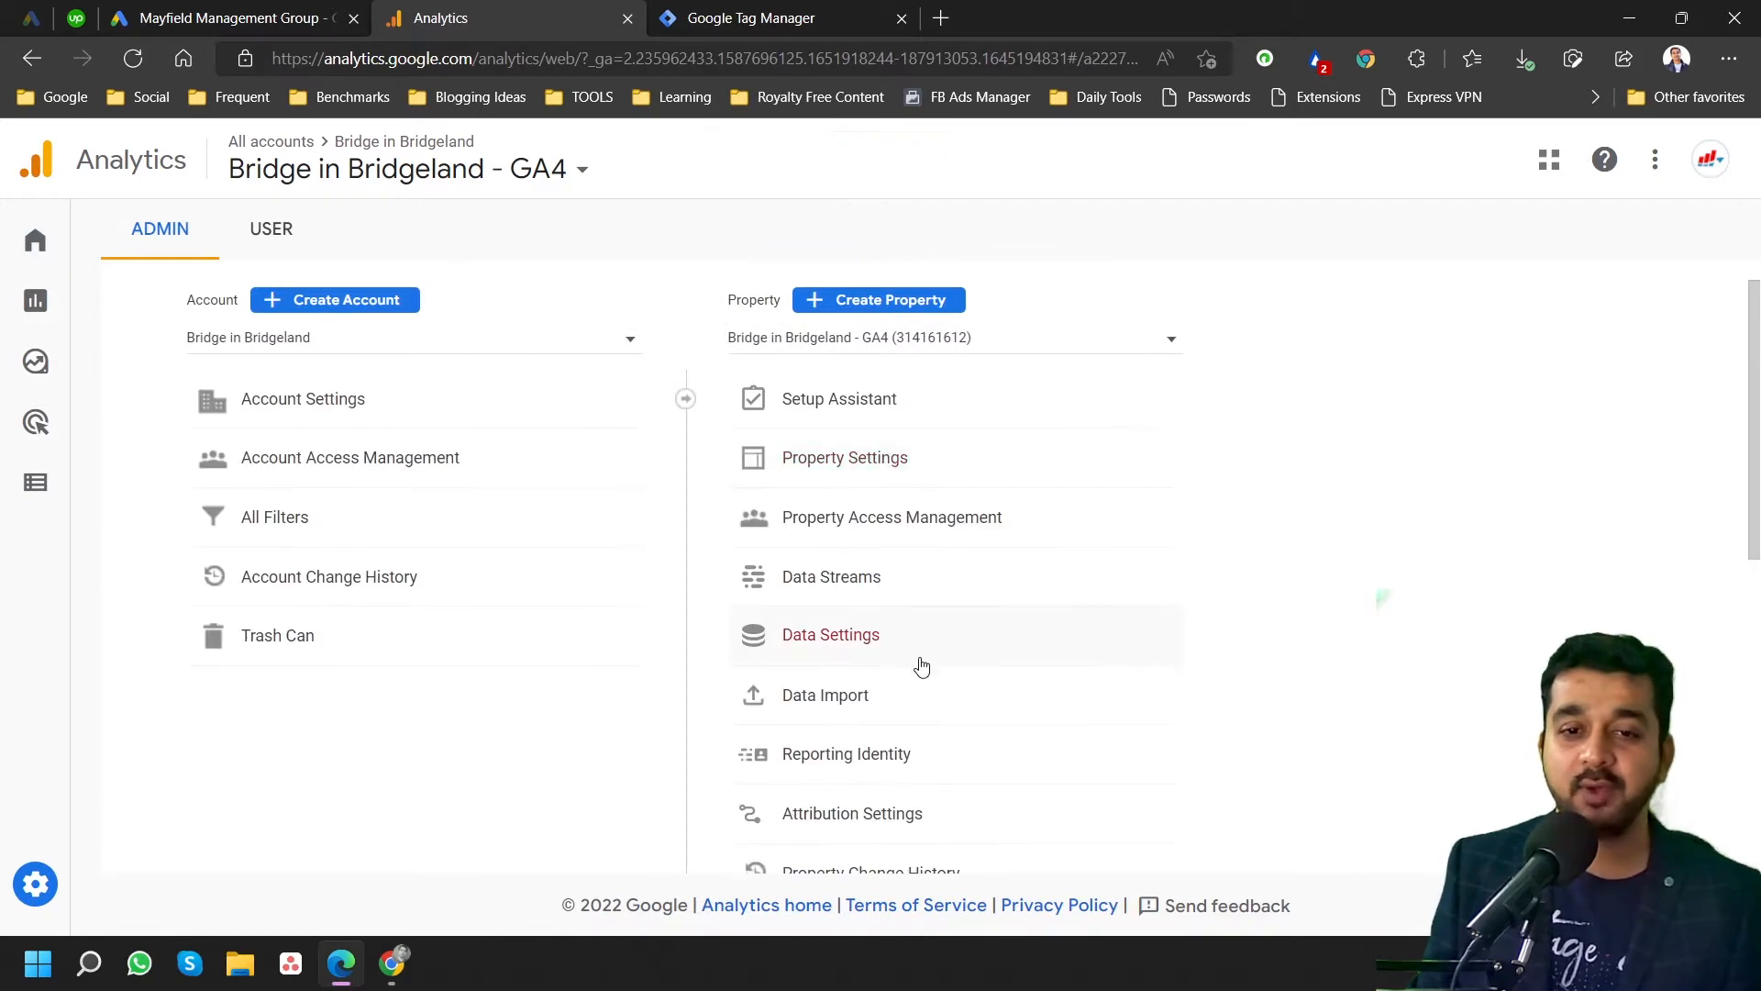
{"action": "scroll", "coordinate": [922, 664], "scroll_direction": "down", "scroll_amount": 3}
{"action": "scroll", "coordinate": [931, 662], "scroll_direction": "down", "scroll_amount": 3}
{"action": "scroll", "coordinate": [935, 660], "scroll_direction": "up", "scroll_amount": 5}
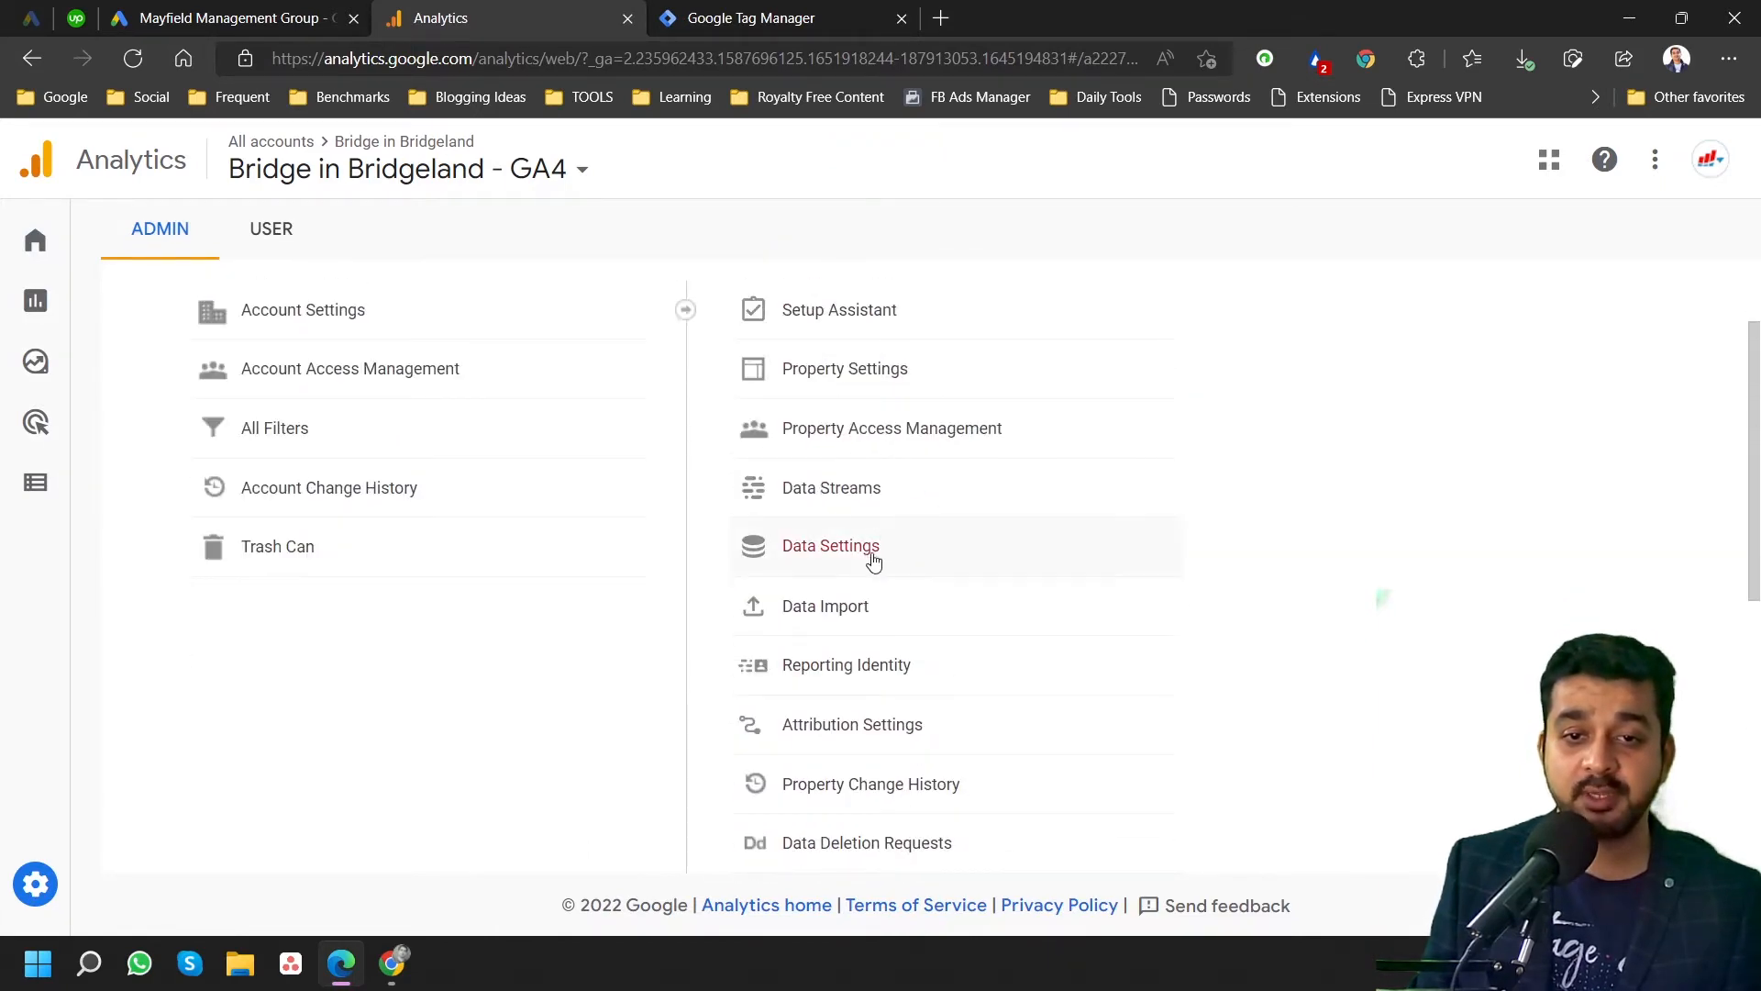
{"action": "left_click", "coordinate": [903, 557]}
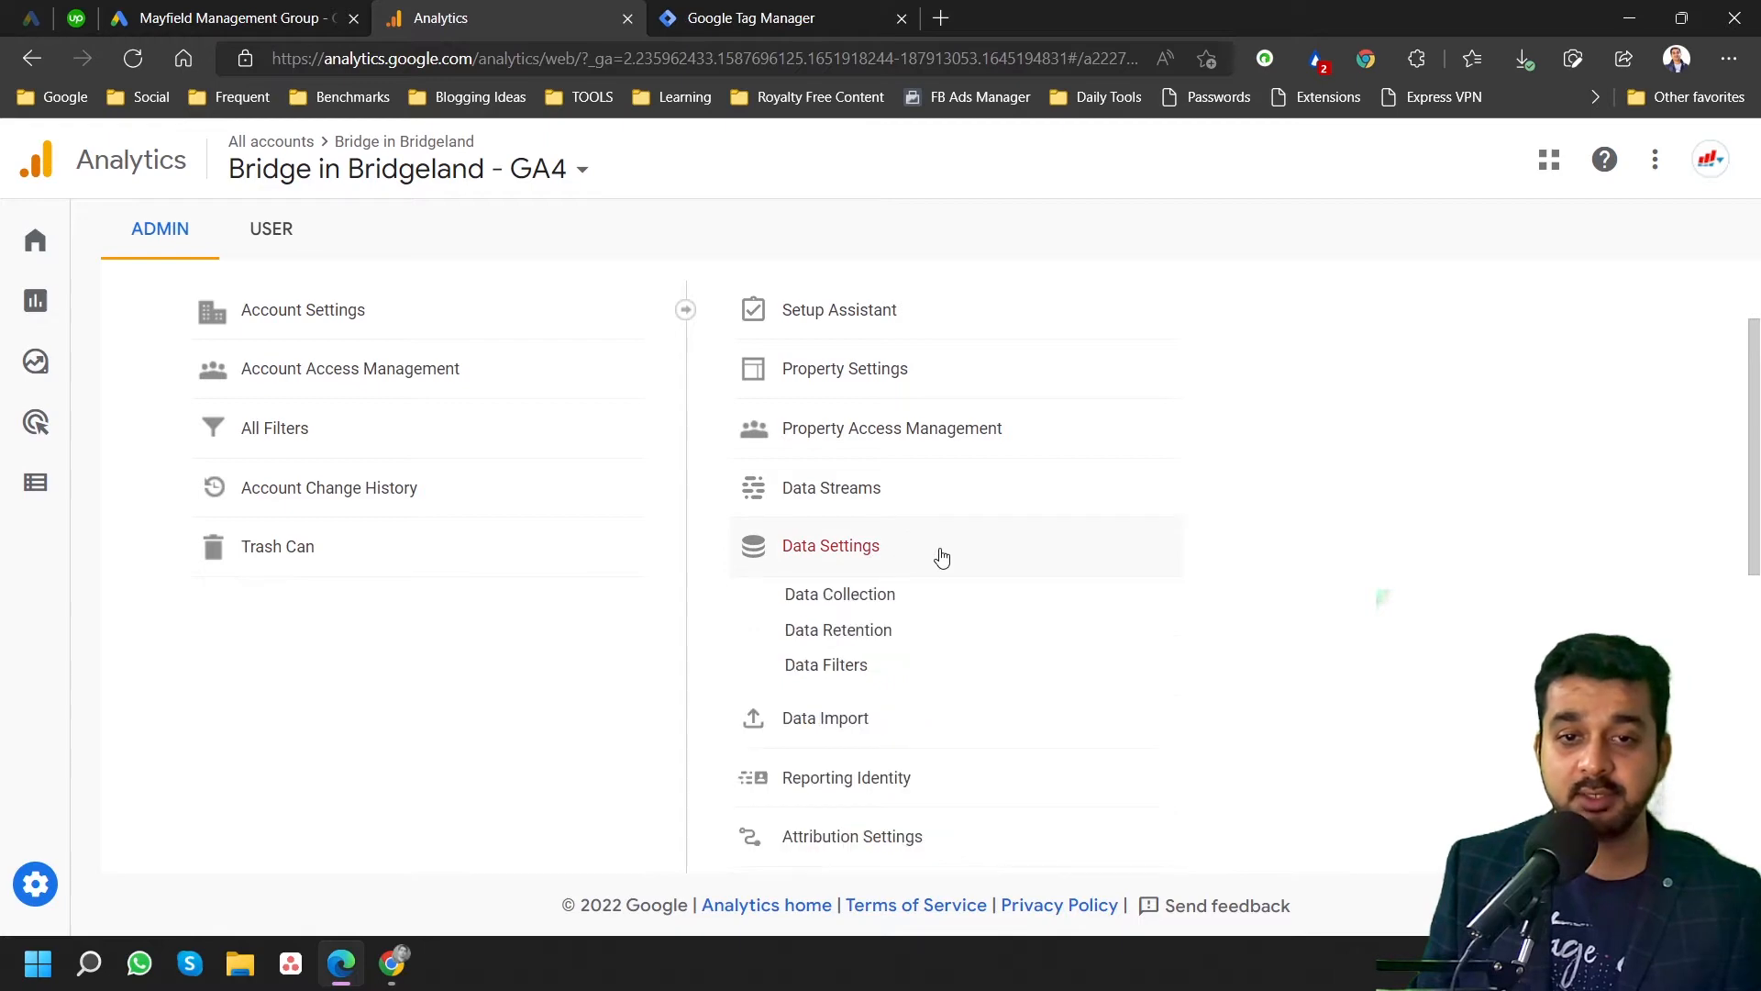
{"action": "left_click", "coordinate": [856, 597]}
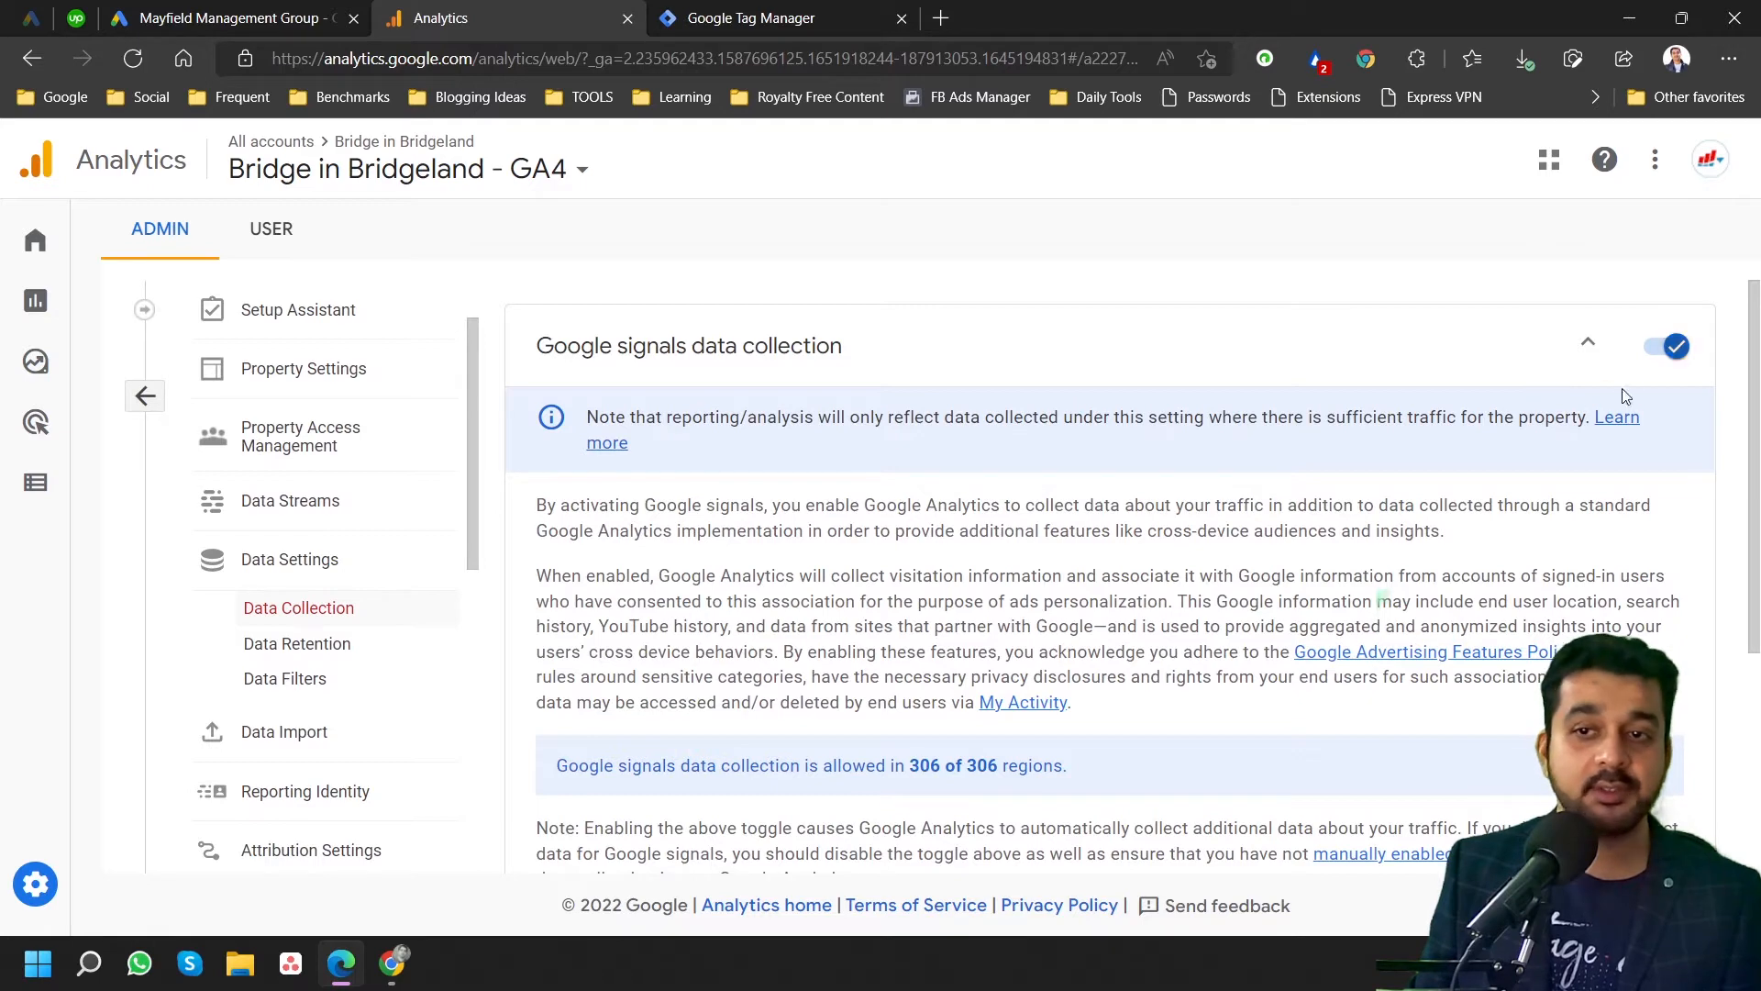
{"action": "scroll", "coordinate": [1197, 518], "scroll_direction": "down", "scroll_amount": 3}
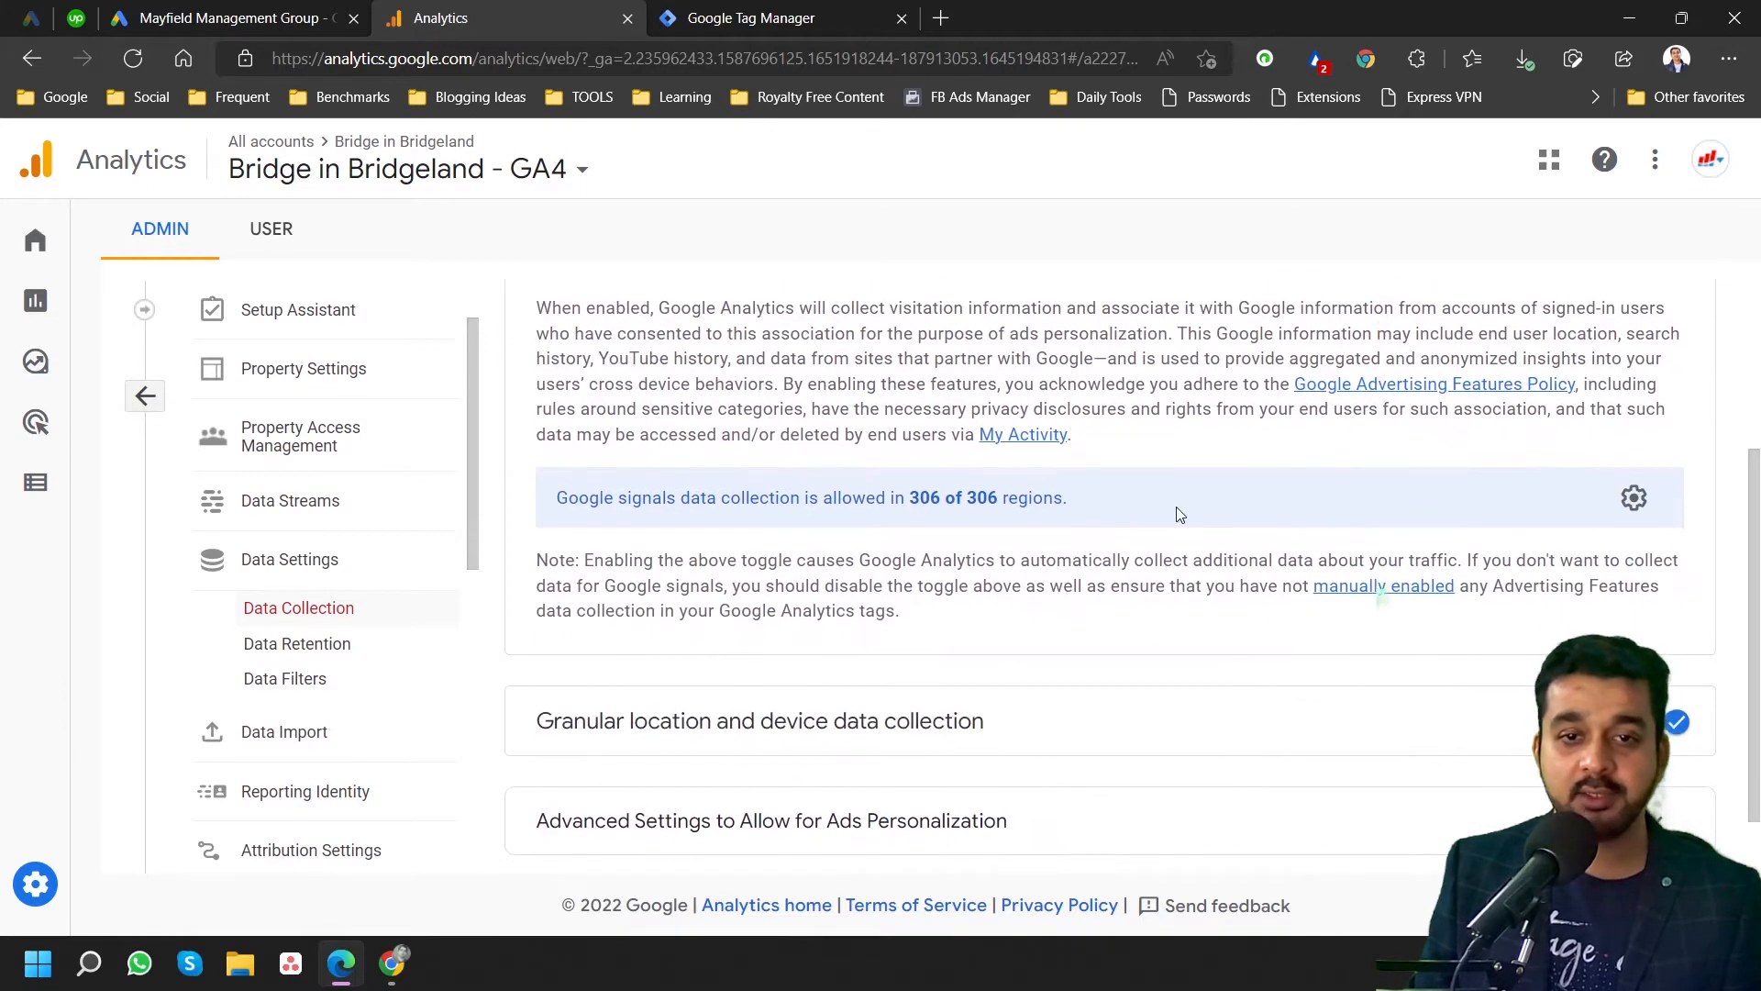
{"action": "scroll", "coordinate": [1176, 506], "scroll_direction": "down", "scroll_amount": 1}
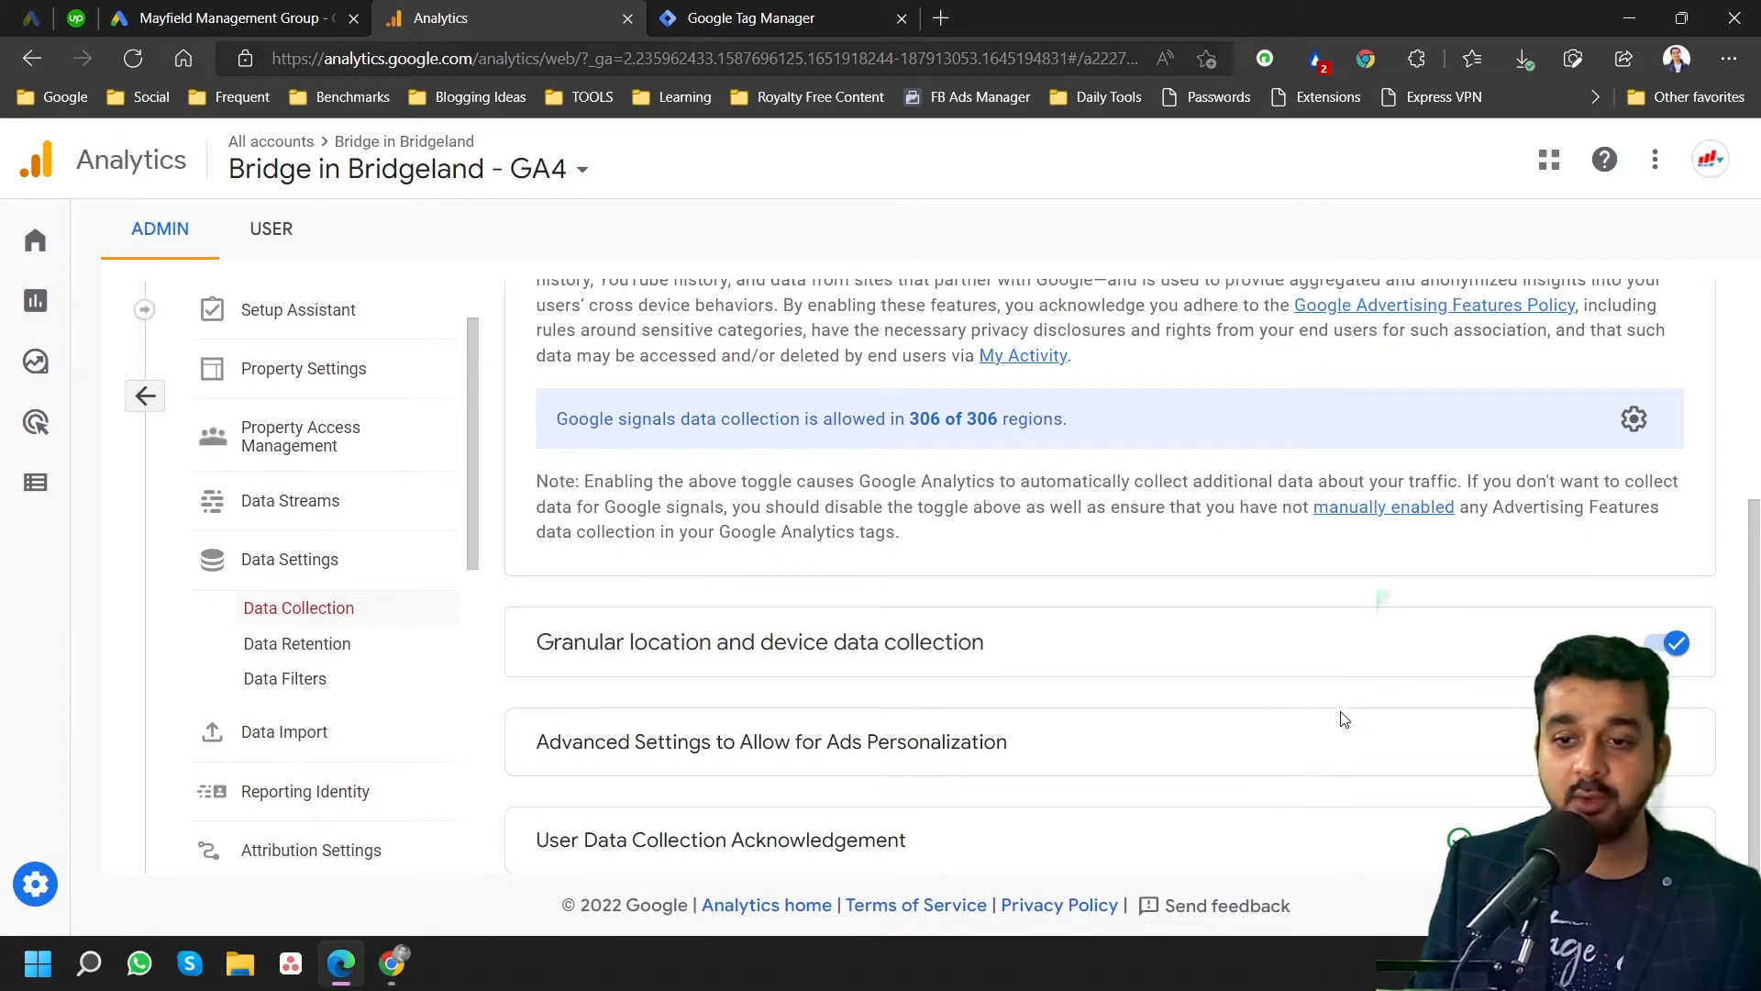
{"action": "scroll", "coordinate": [1302, 780], "scroll_direction": "down", "scroll_amount": 2}
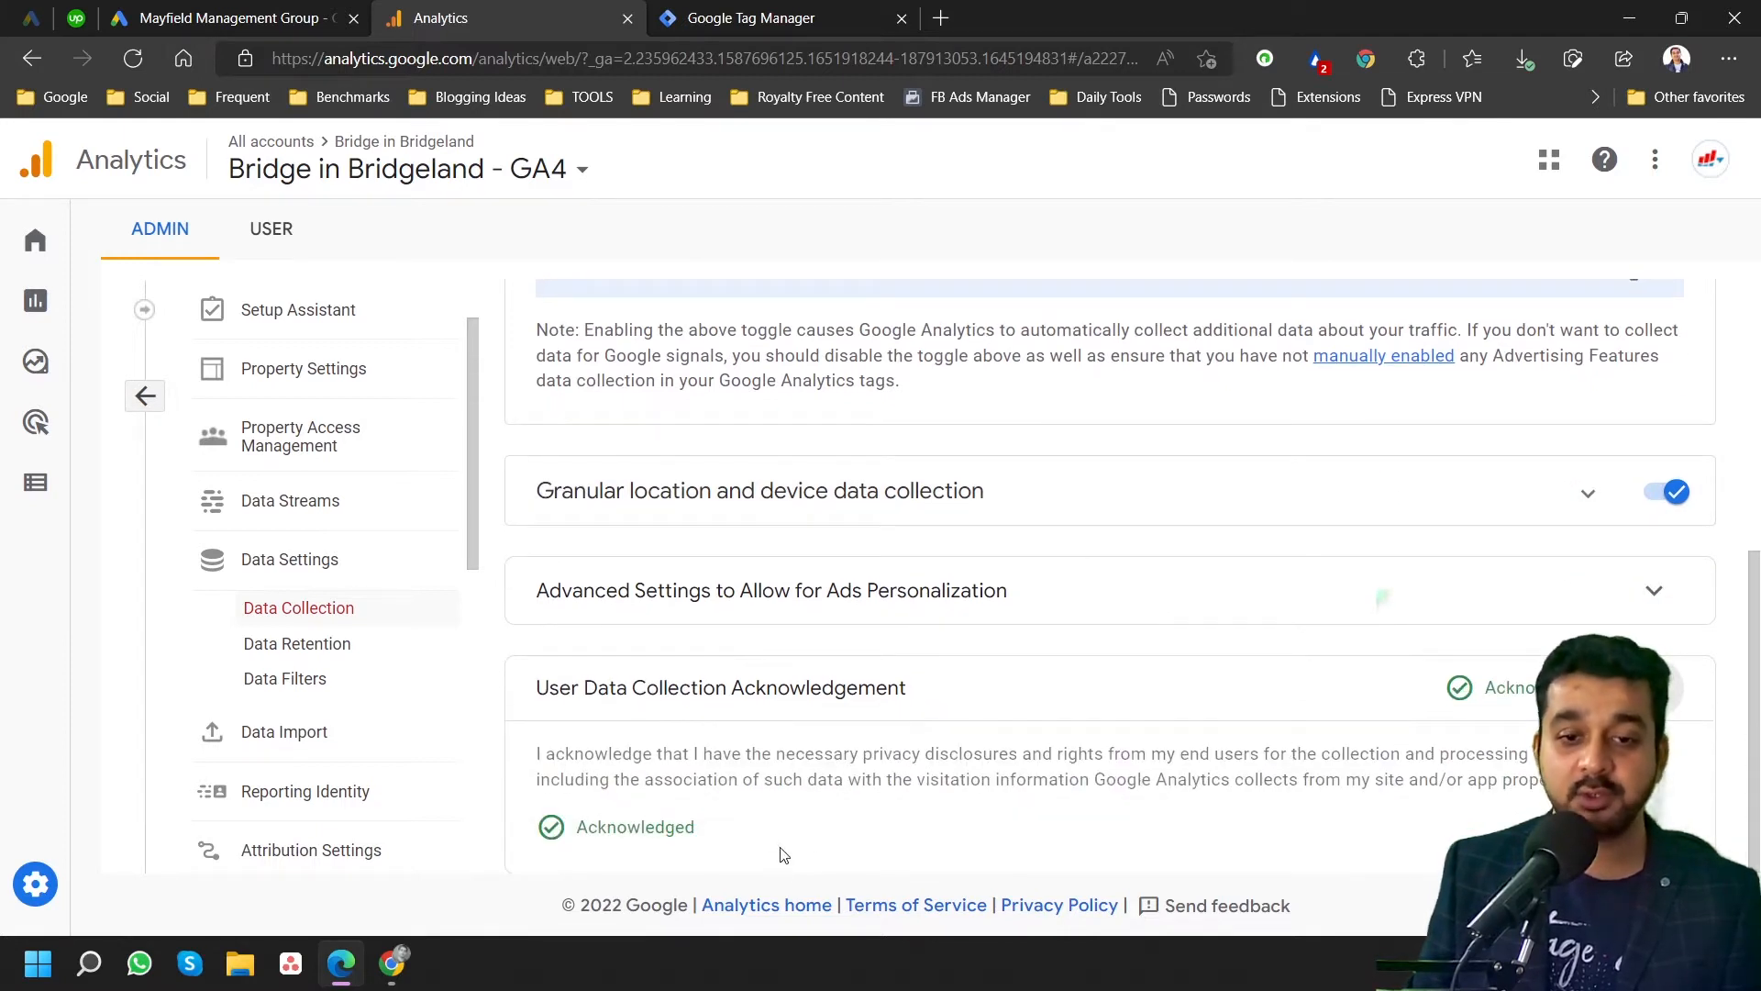
{"action": "scroll", "coordinate": [1178, 775], "scroll_direction": "up", "scroll_amount": 6}
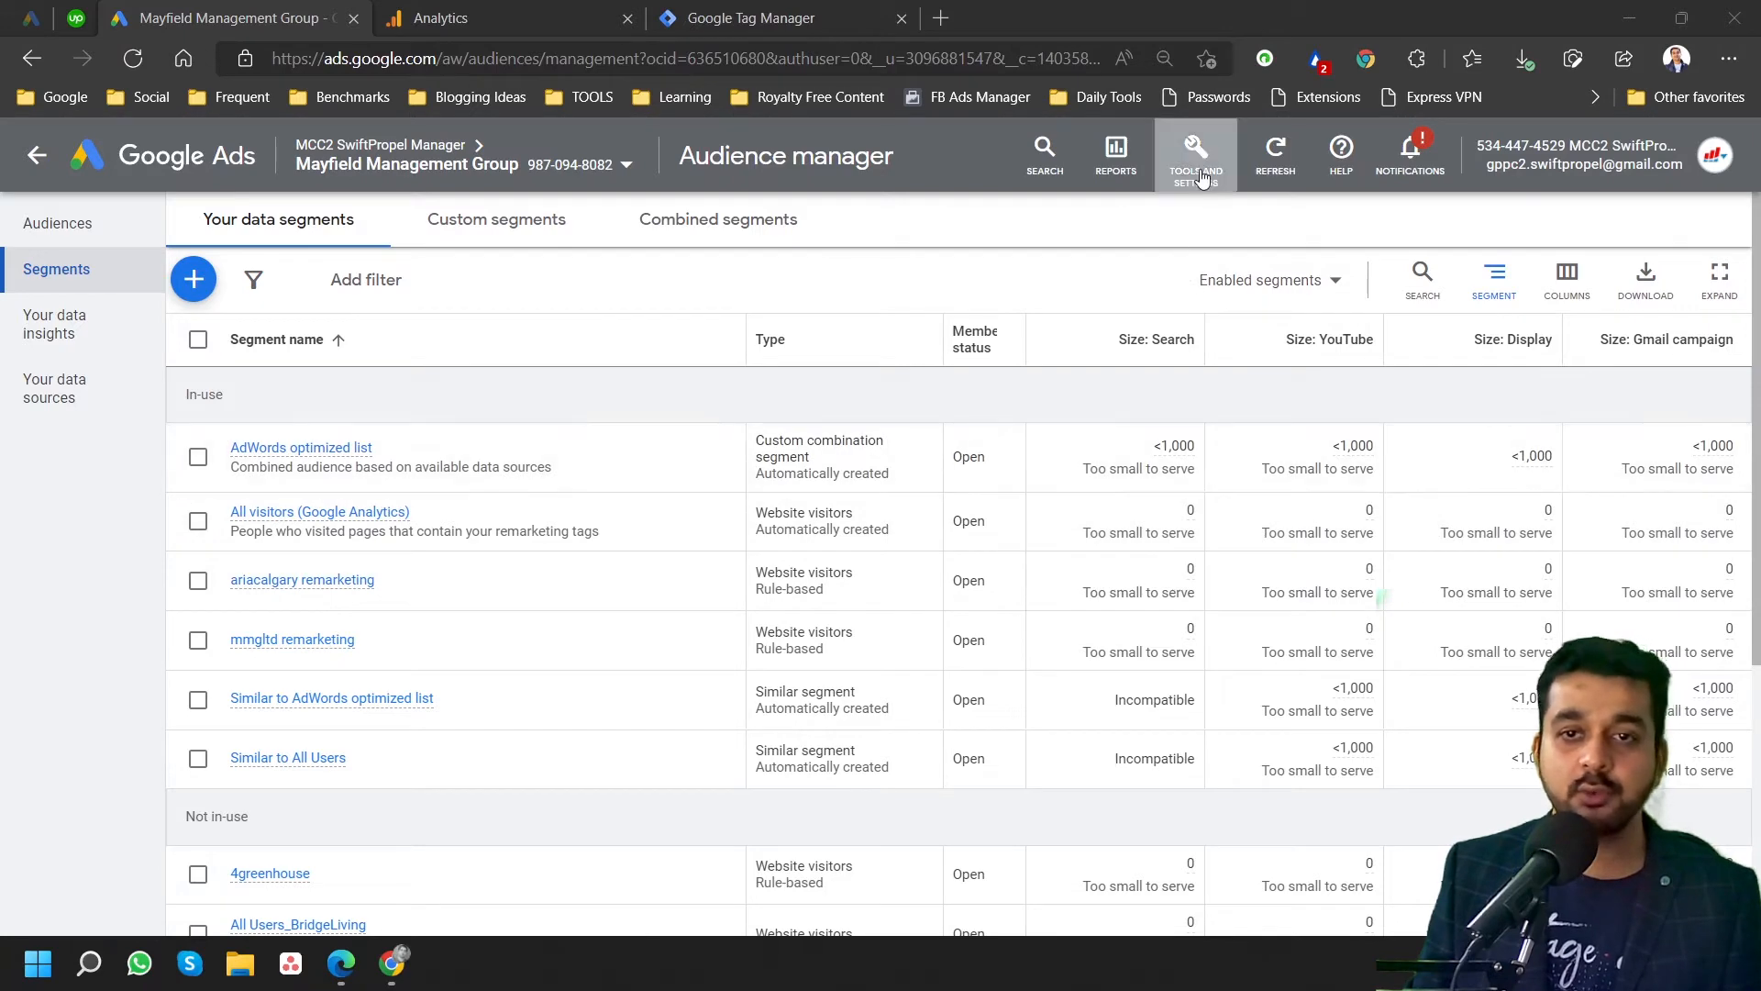
Open the Audience manager in Google Ads and view its data sources.
{"action": "left_click", "coordinate": [1197, 161]}
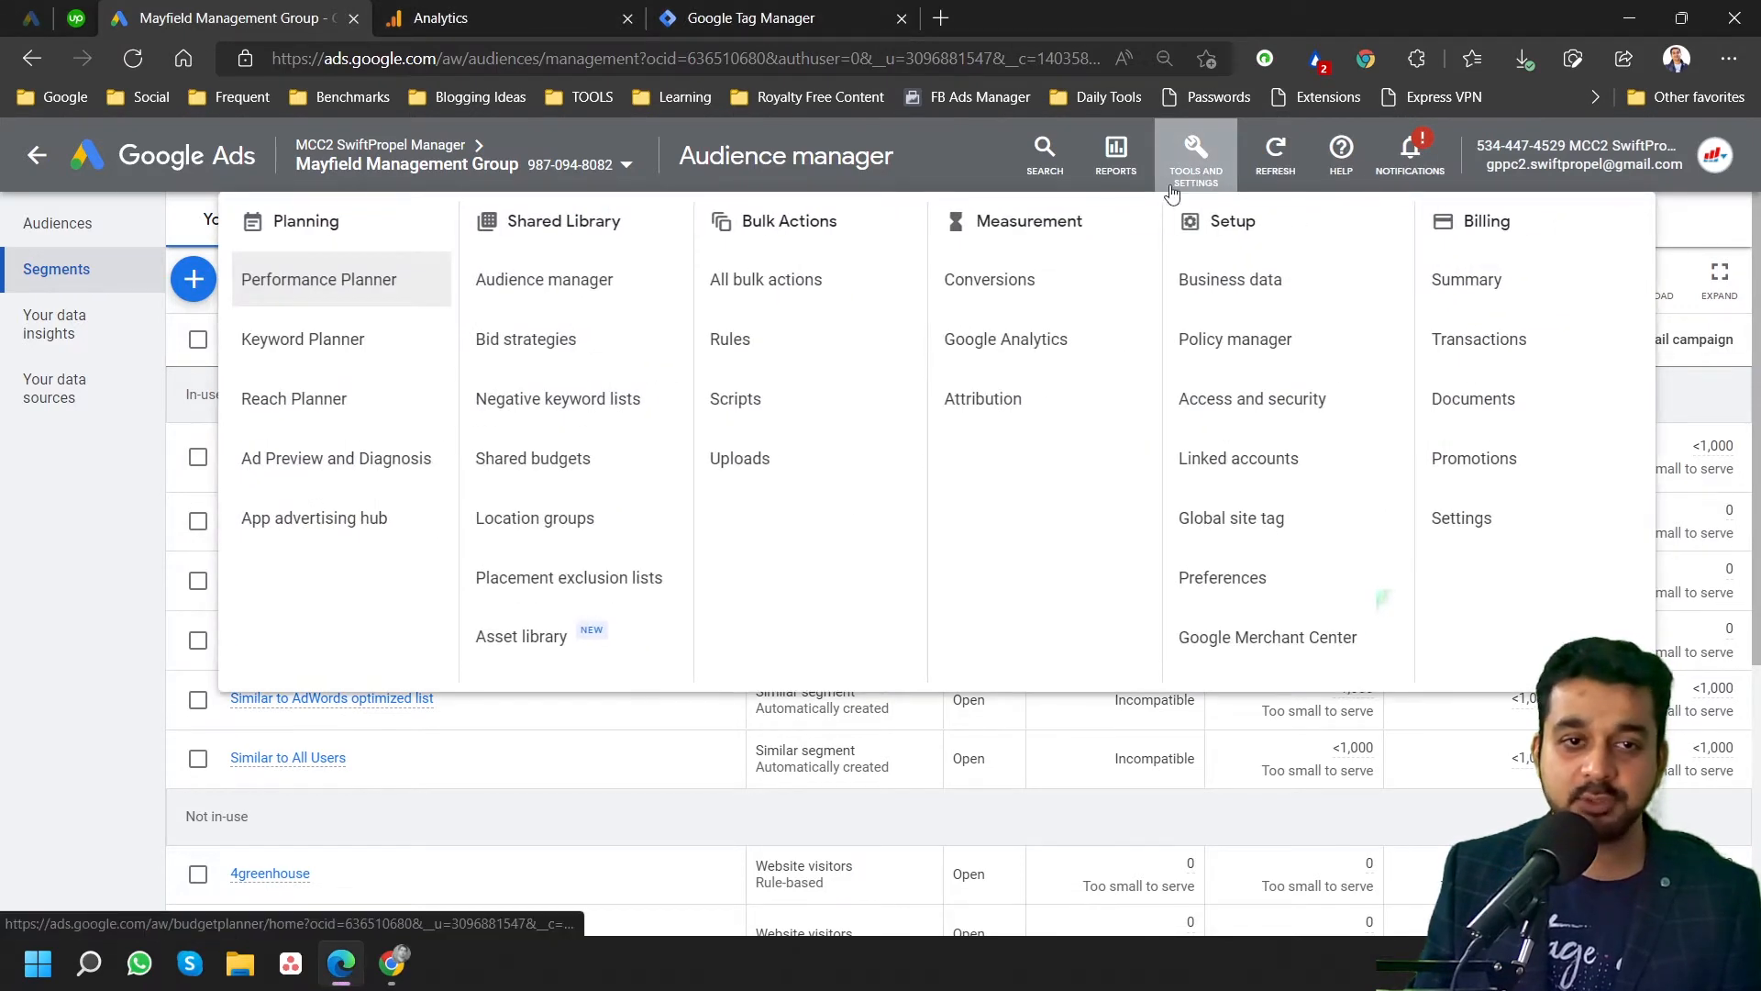
{"action": "left_click", "coordinate": [578, 282]}
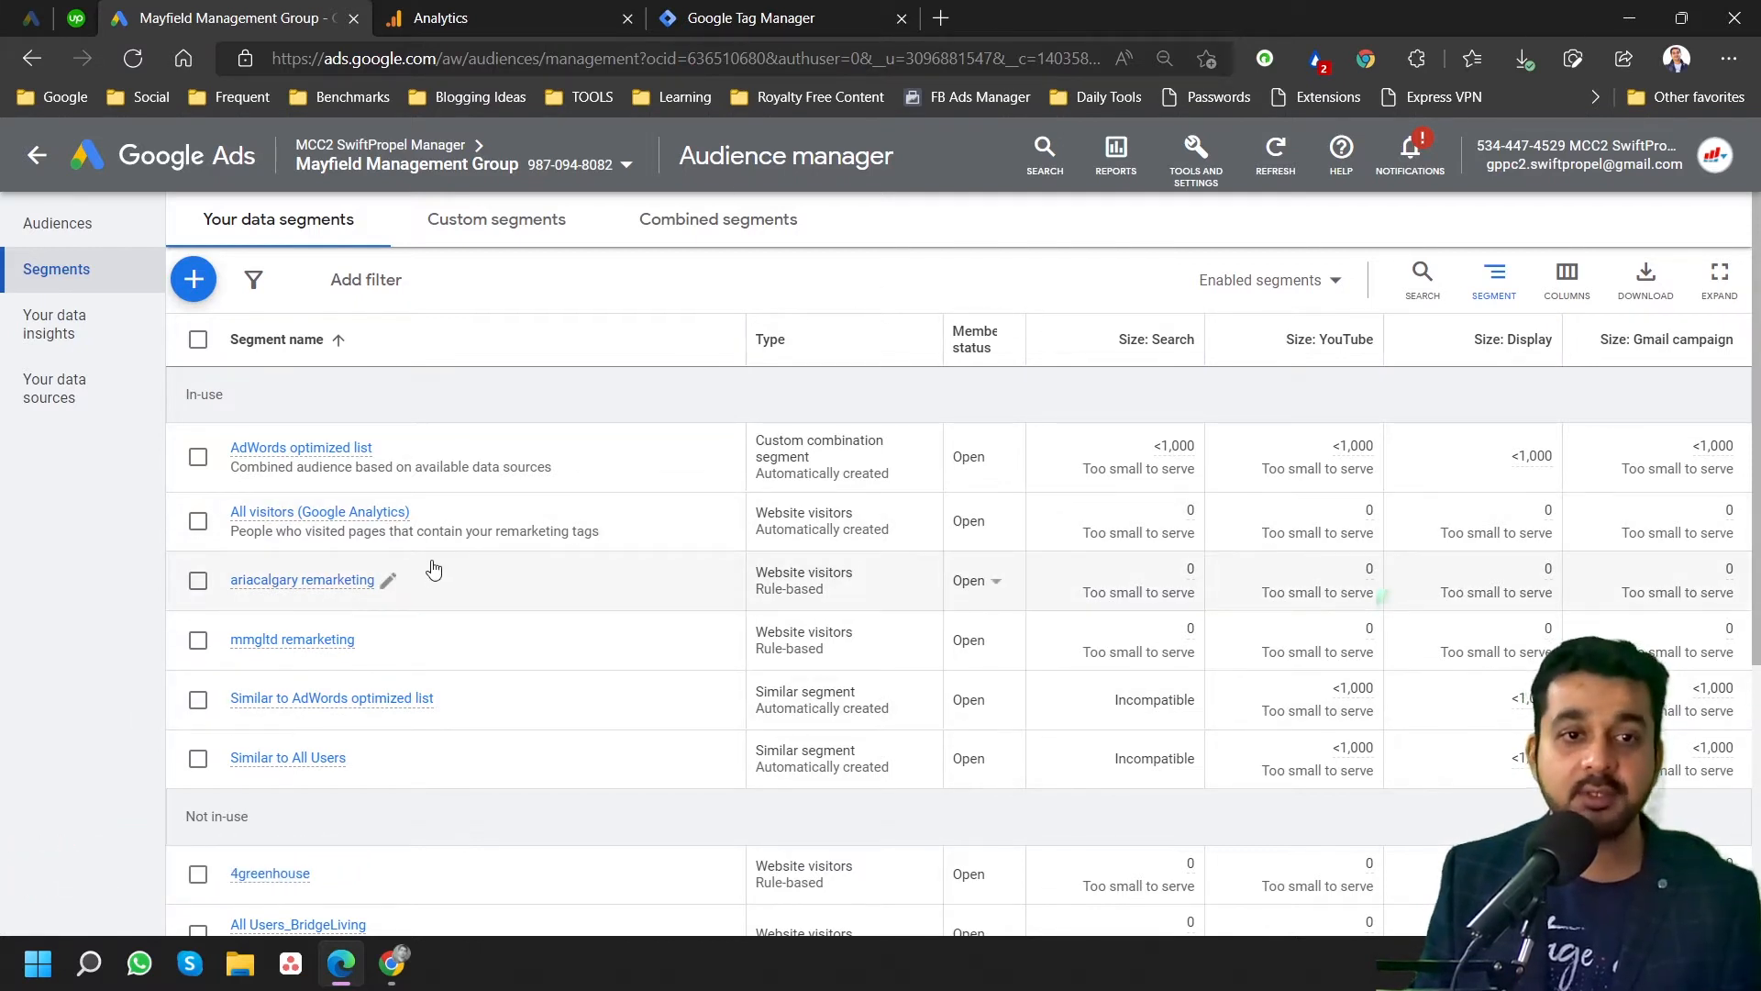
{"action": "left_click", "coordinate": [90, 405]}
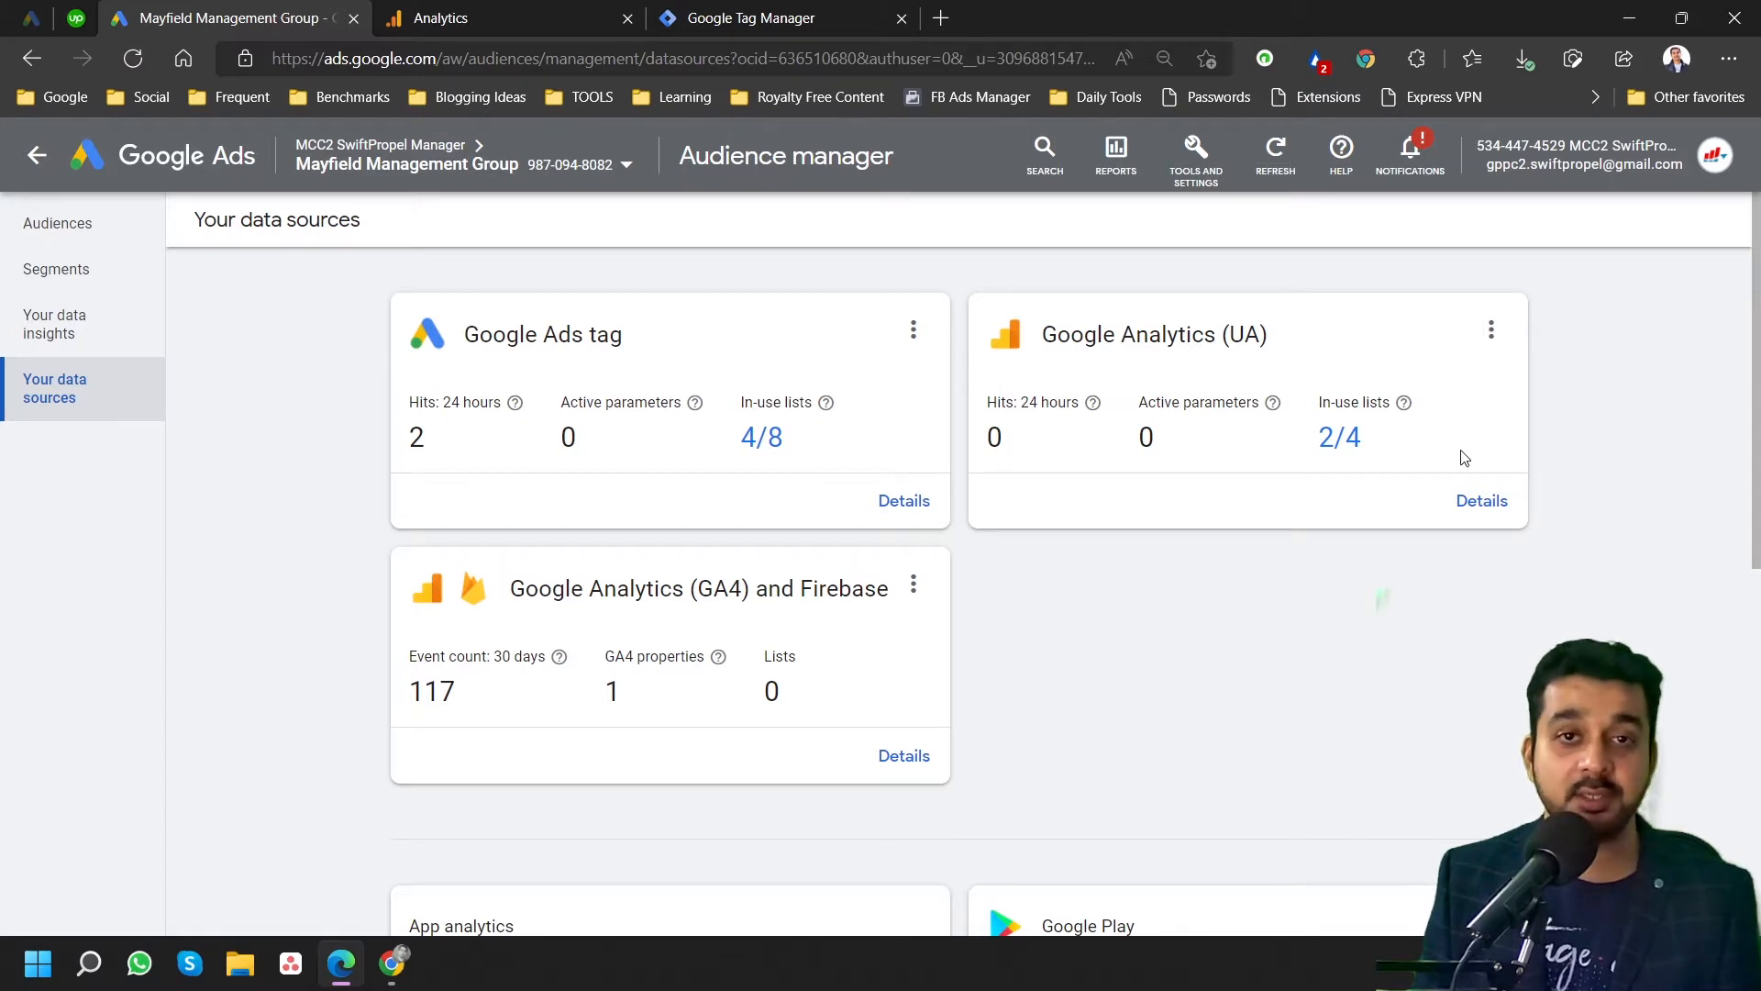
Read the help on the data source metrics and look through the data source cards, from Google Ads tag to Zapier.
{"action": "left_click", "coordinate": [695, 402]}
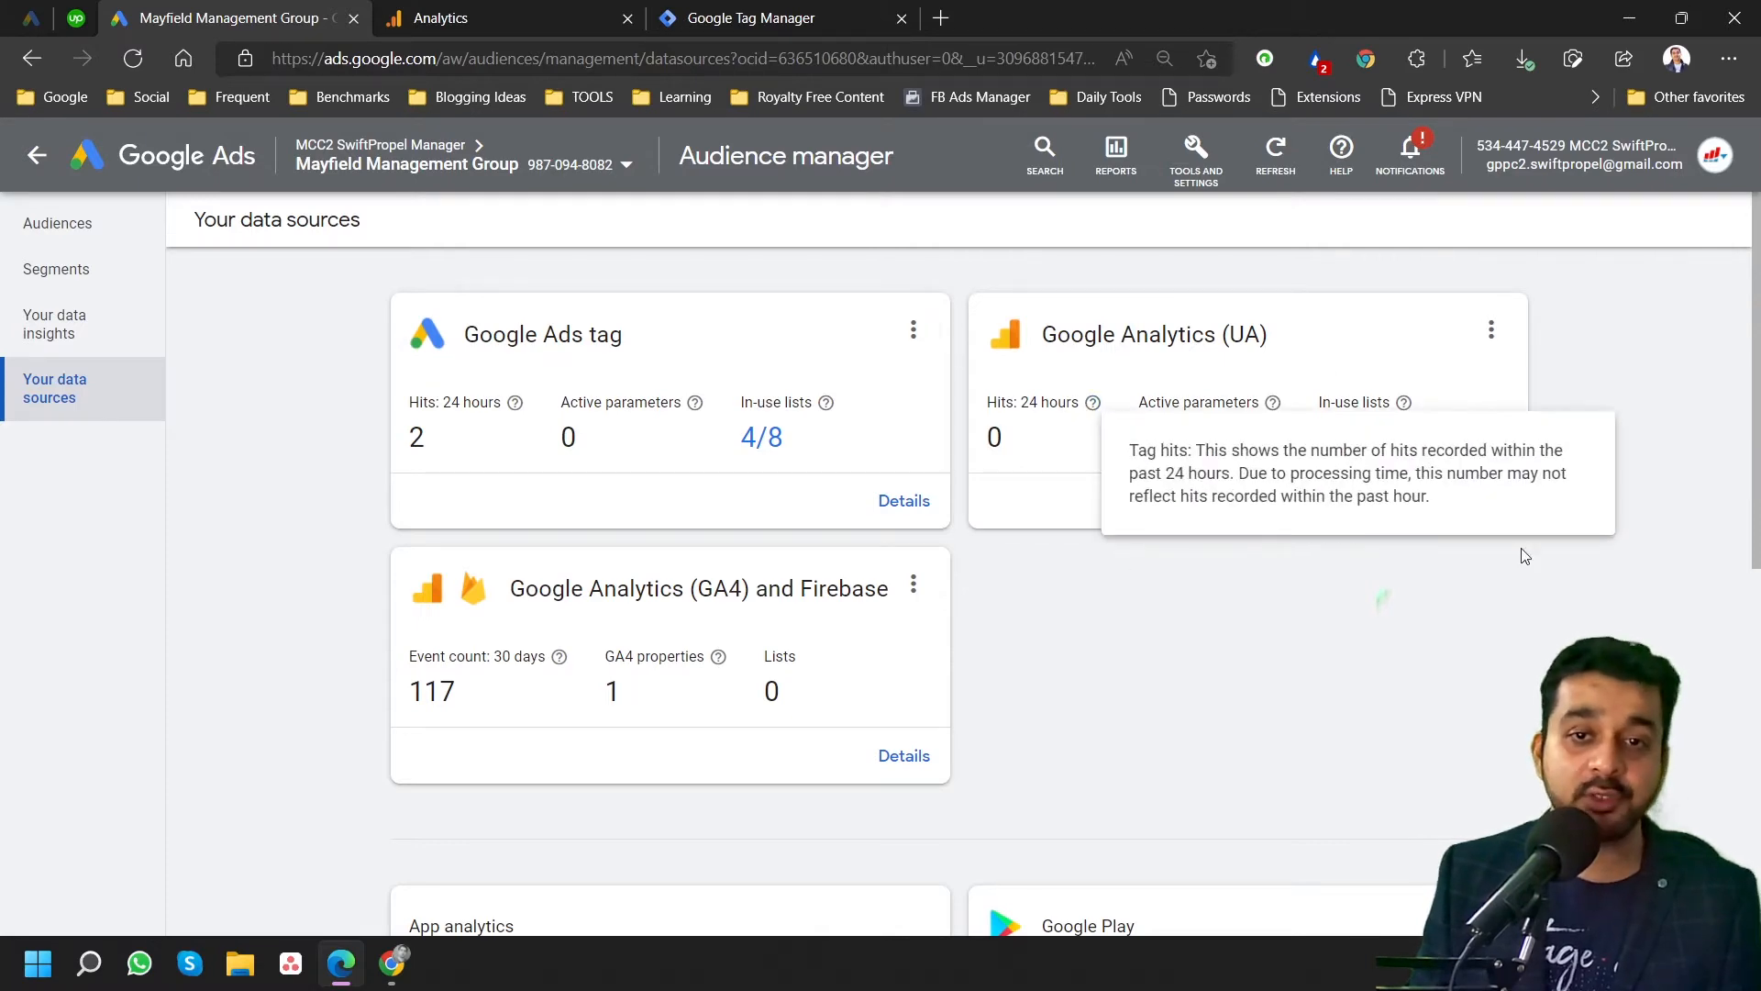
{"action": "scroll", "coordinate": [1090, 412], "scroll_direction": "down", "scroll_amount": 5}
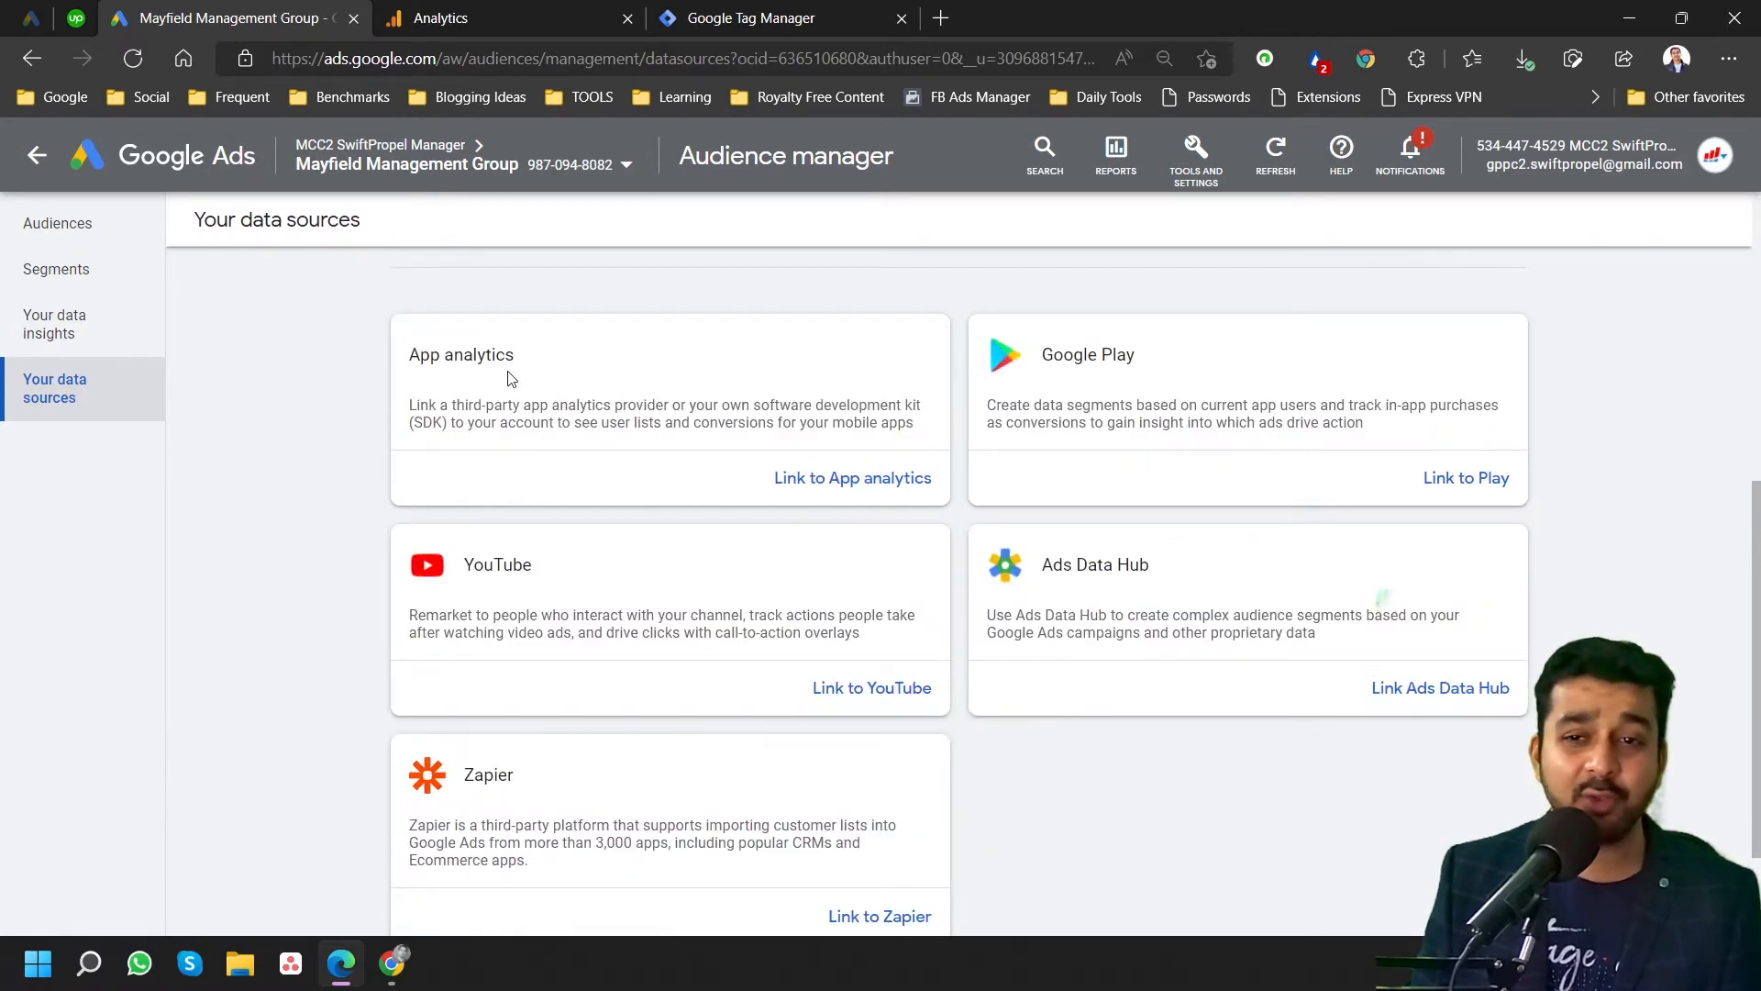
{"action": "scroll", "coordinate": [1176, 500], "scroll_direction": "up", "scroll_amount": 5}
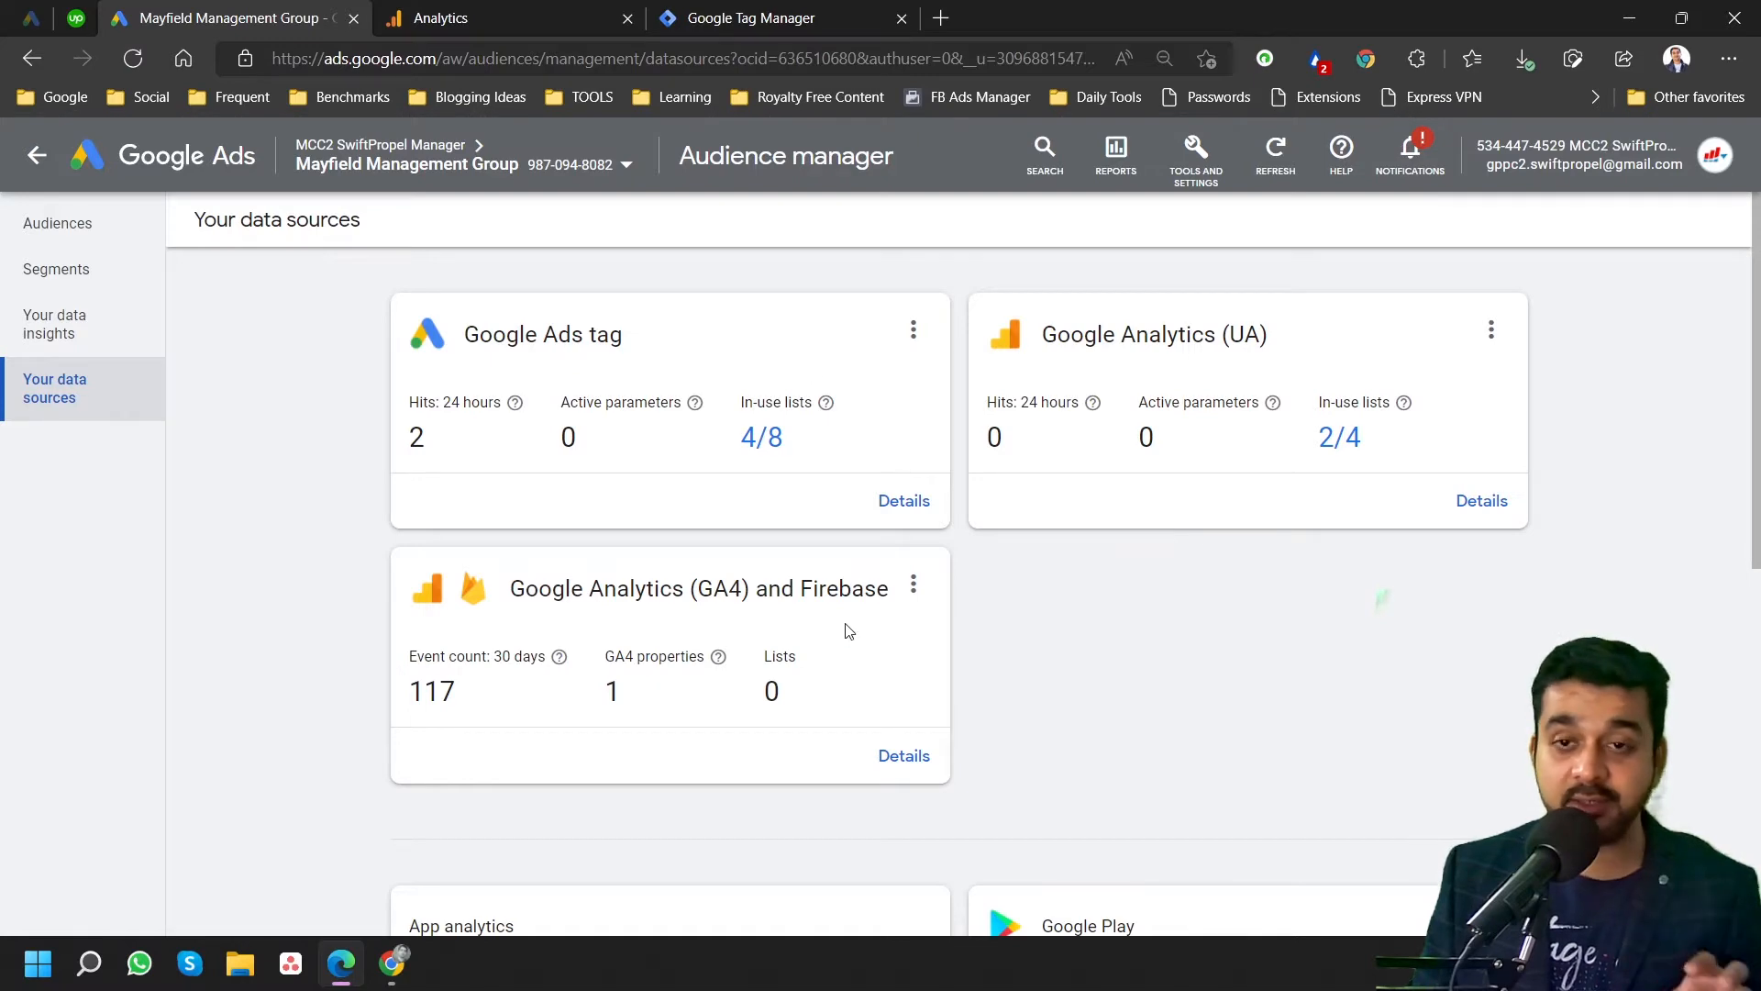
{"action": "scroll", "coordinate": [1209, 660], "scroll_direction": "down", "scroll_amount": 5}
{"action": "scroll", "coordinate": [1235, 644], "scroll_direction": "down", "scroll_amount": 1}
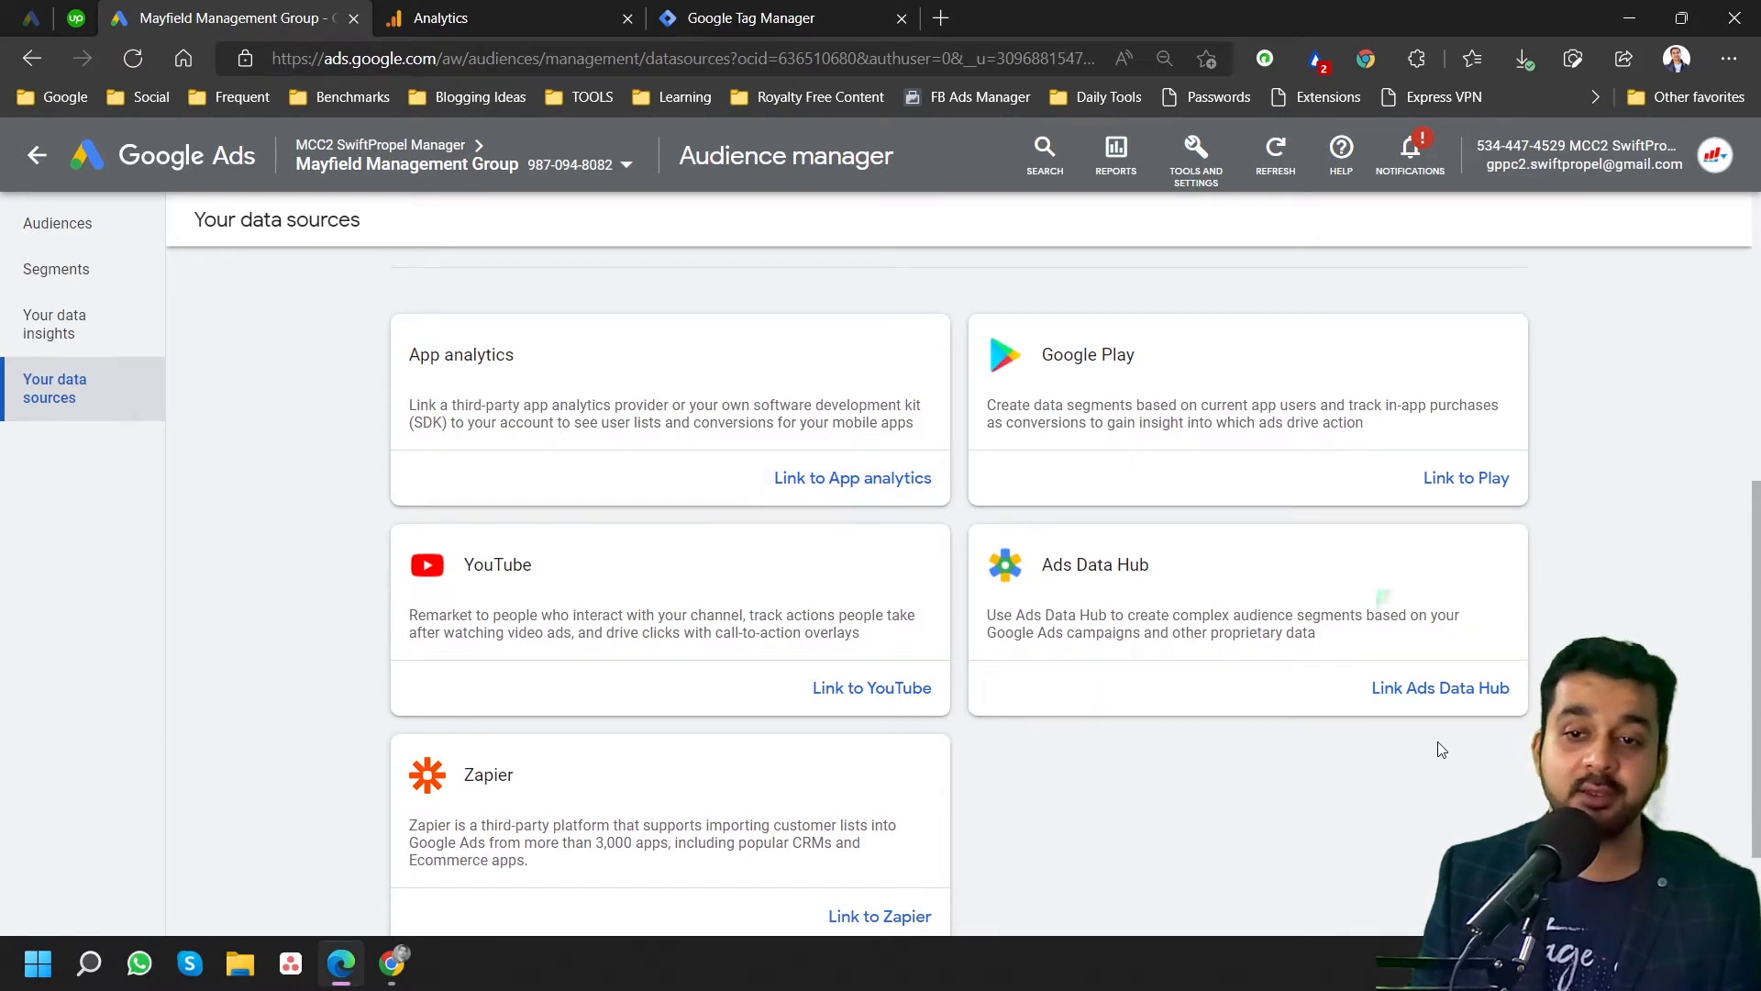
{"action": "scroll", "coordinate": [1437, 747], "scroll_direction": "up", "scroll_amount": 3}
{"action": "scroll", "coordinate": [1412, 678], "scroll_direction": "up", "scroll_amount": 3}
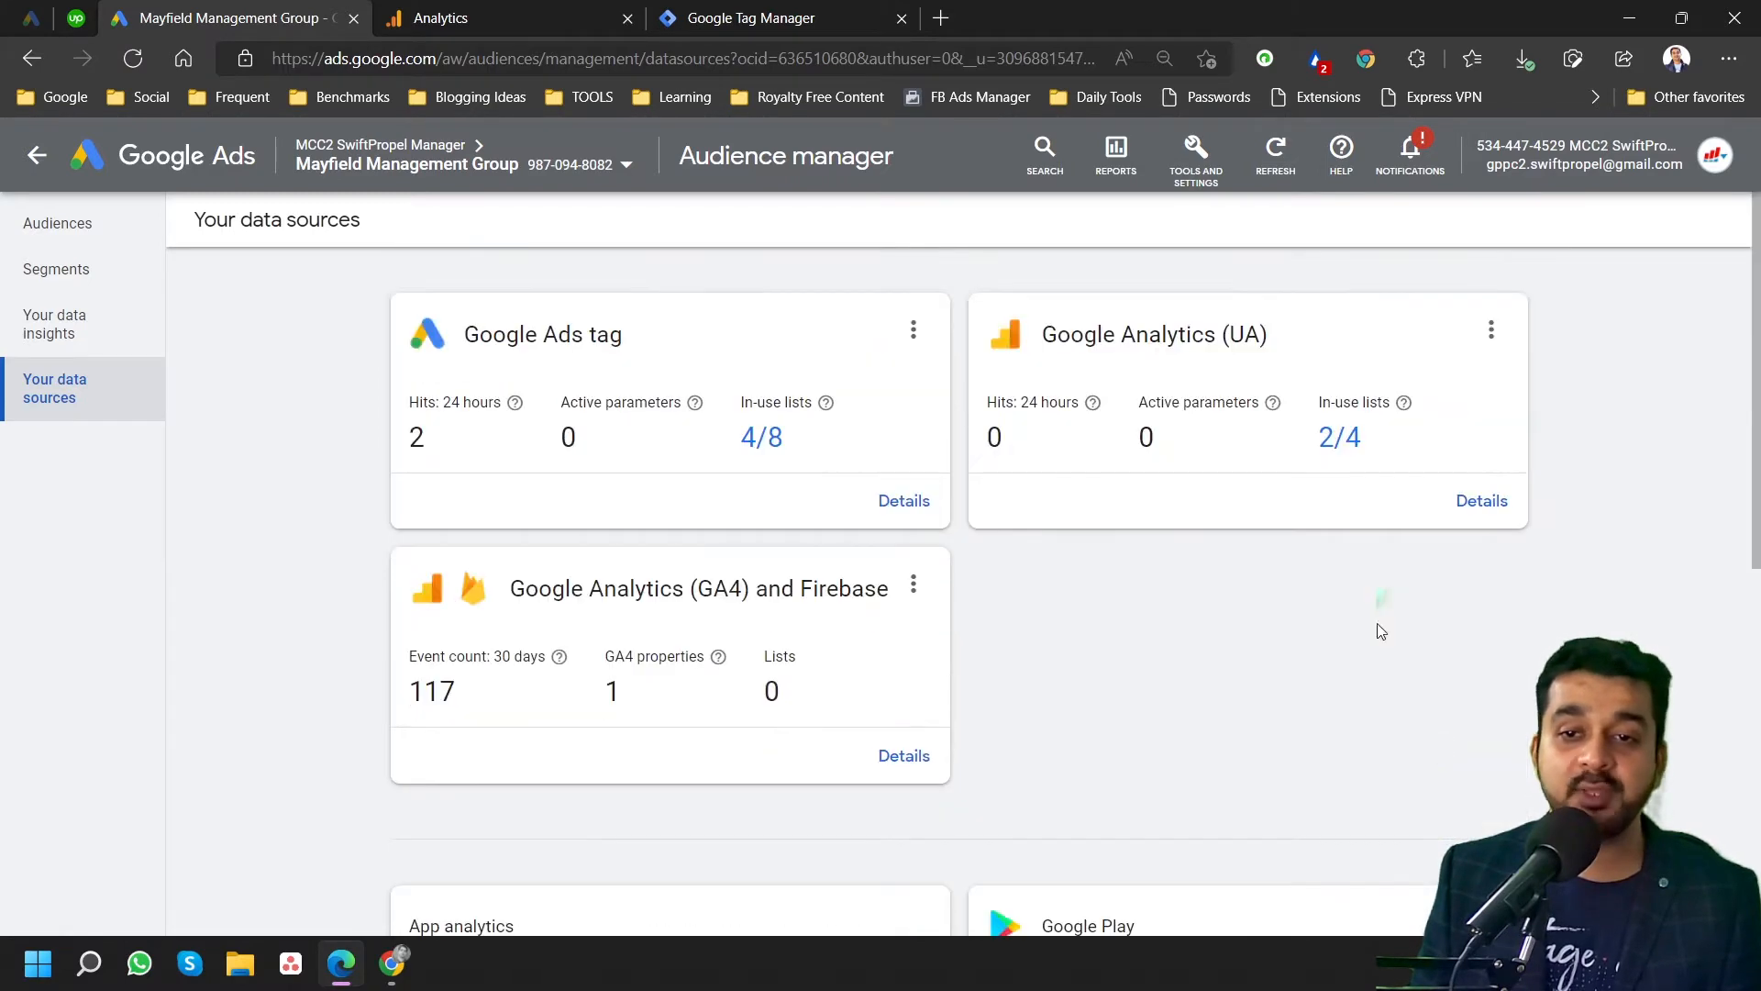
Open the details of the Google Analytics (UA) data source, review its hits chart and return to the data sources overview.
{"action": "left_click", "coordinate": [1482, 501]}
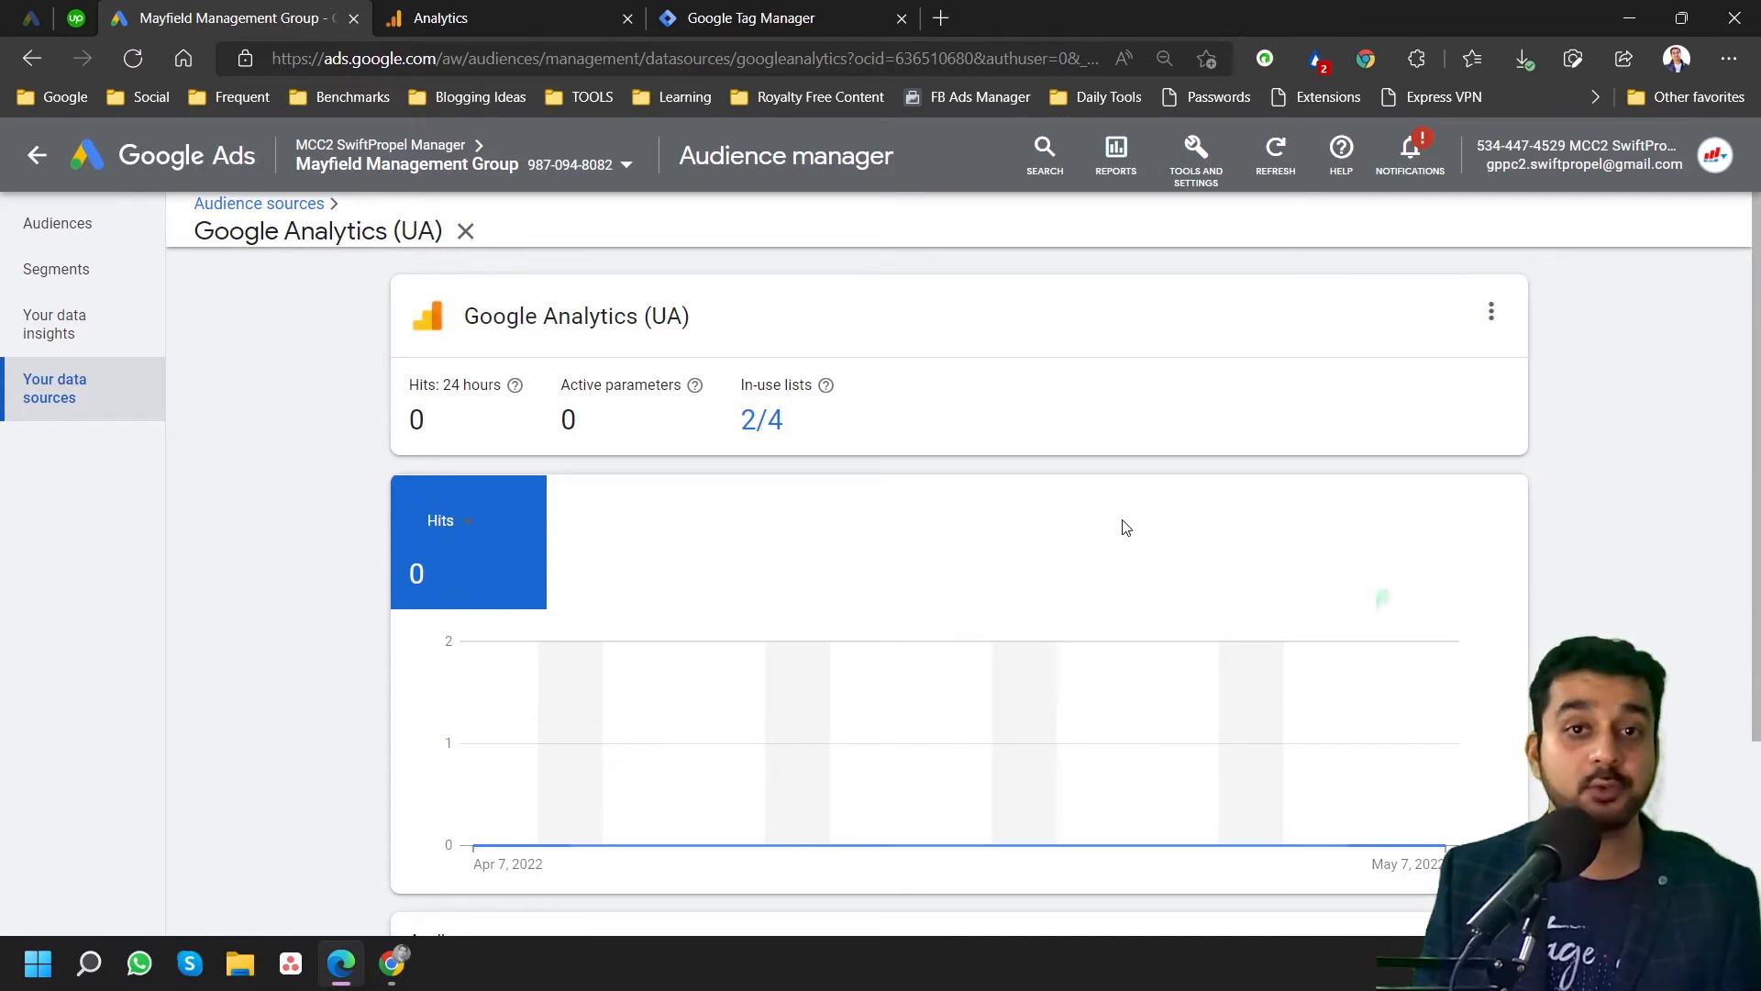
{"action": "scroll", "coordinate": [1127, 528], "scroll_direction": "down", "scroll_amount": 3}
{"action": "scroll", "coordinate": [1120, 525], "scroll_direction": "up", "scroll_amount": 3}
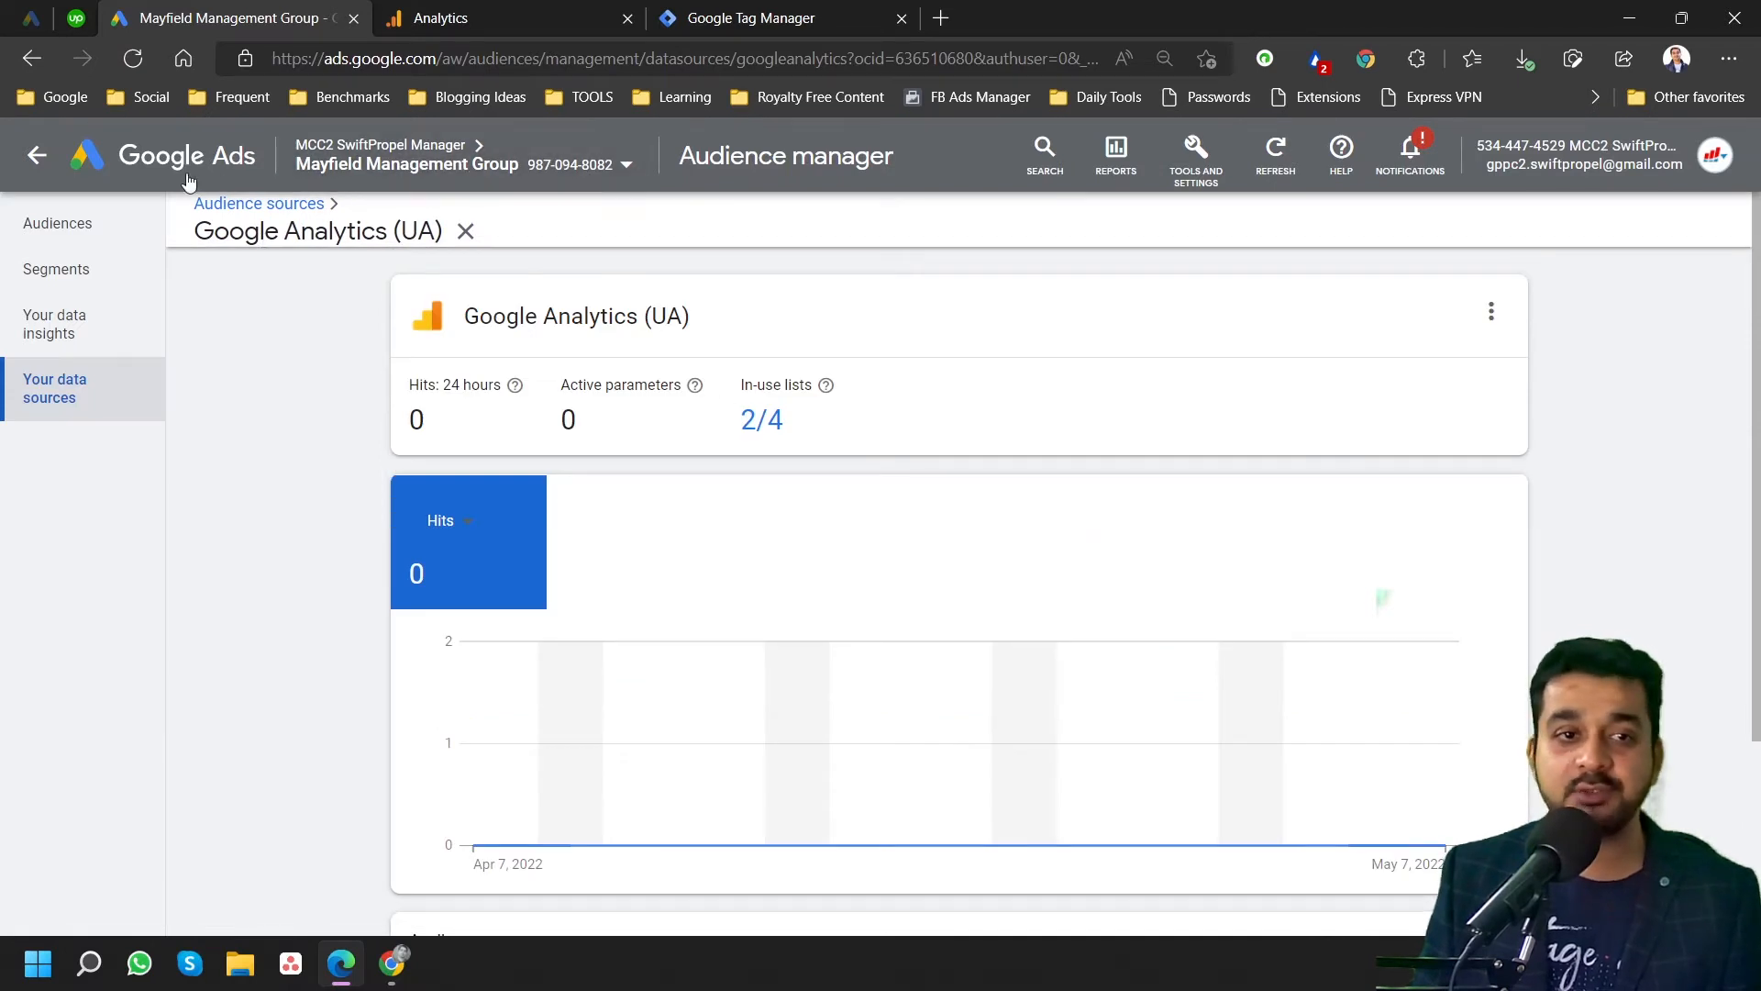
{"action": "left_click", "coordinate": [276, 212]}
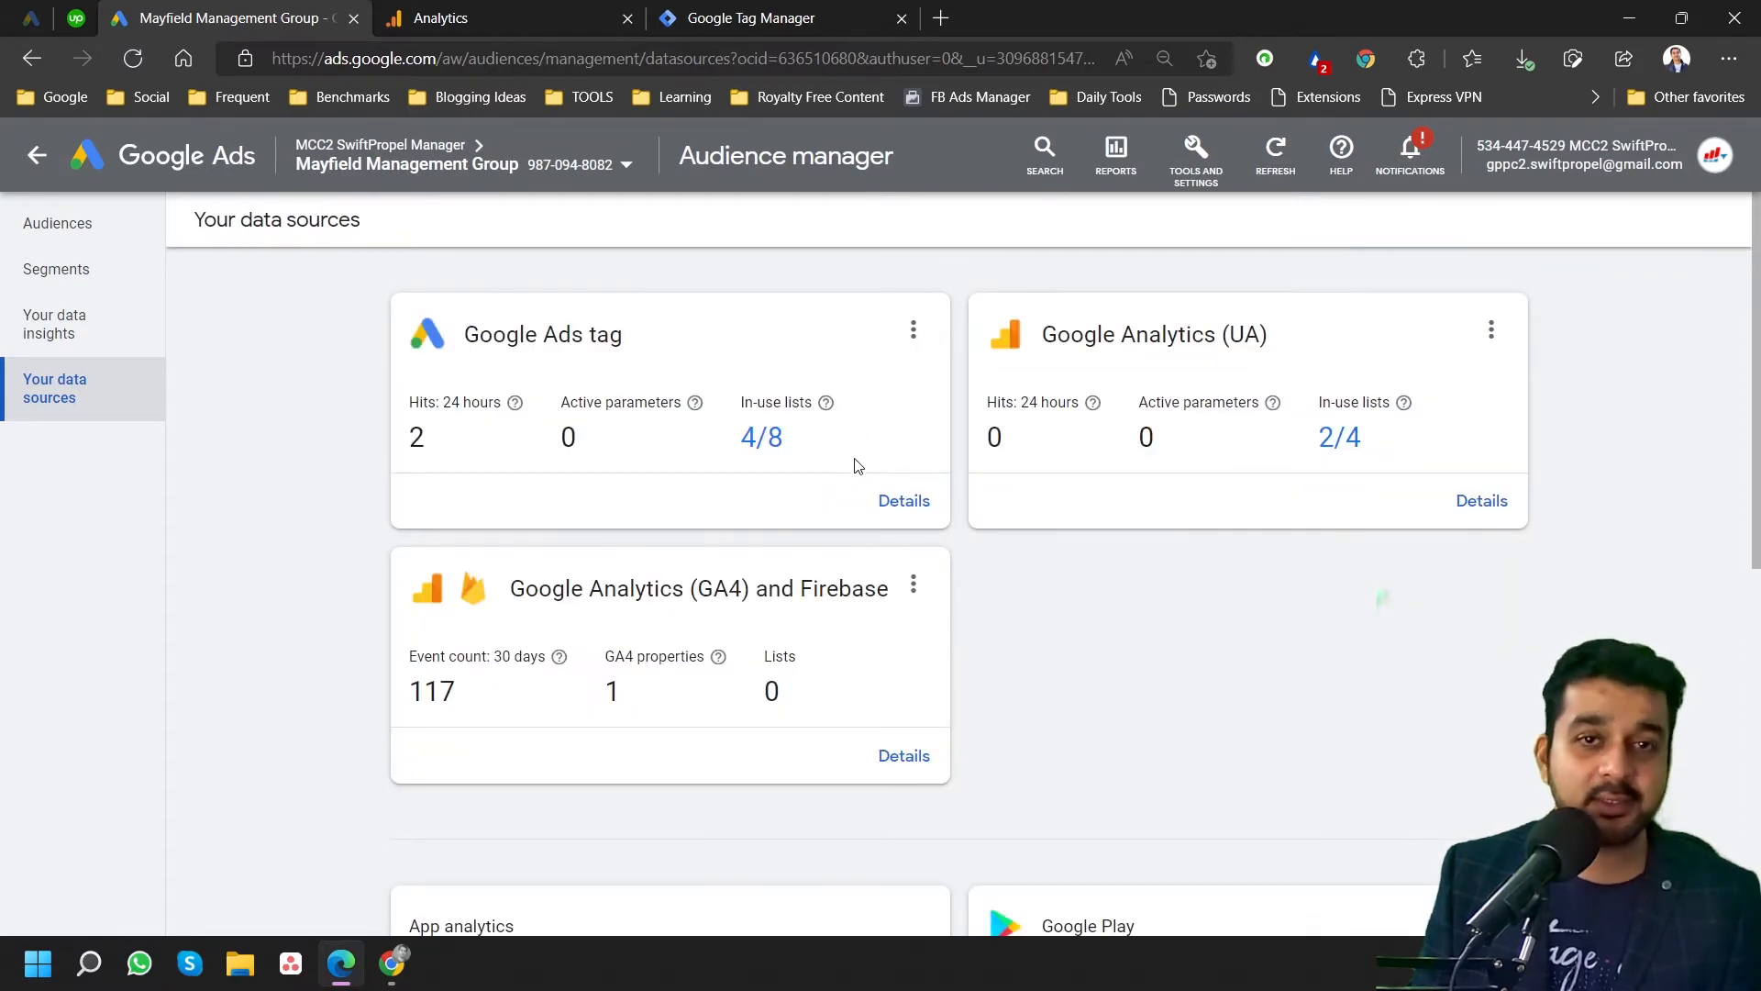
Open the details of the Google Ads tag data source, review its hits and parameters, and expand the tag setup options.
{"action": "left_click", "coordinate": [902, 502]}
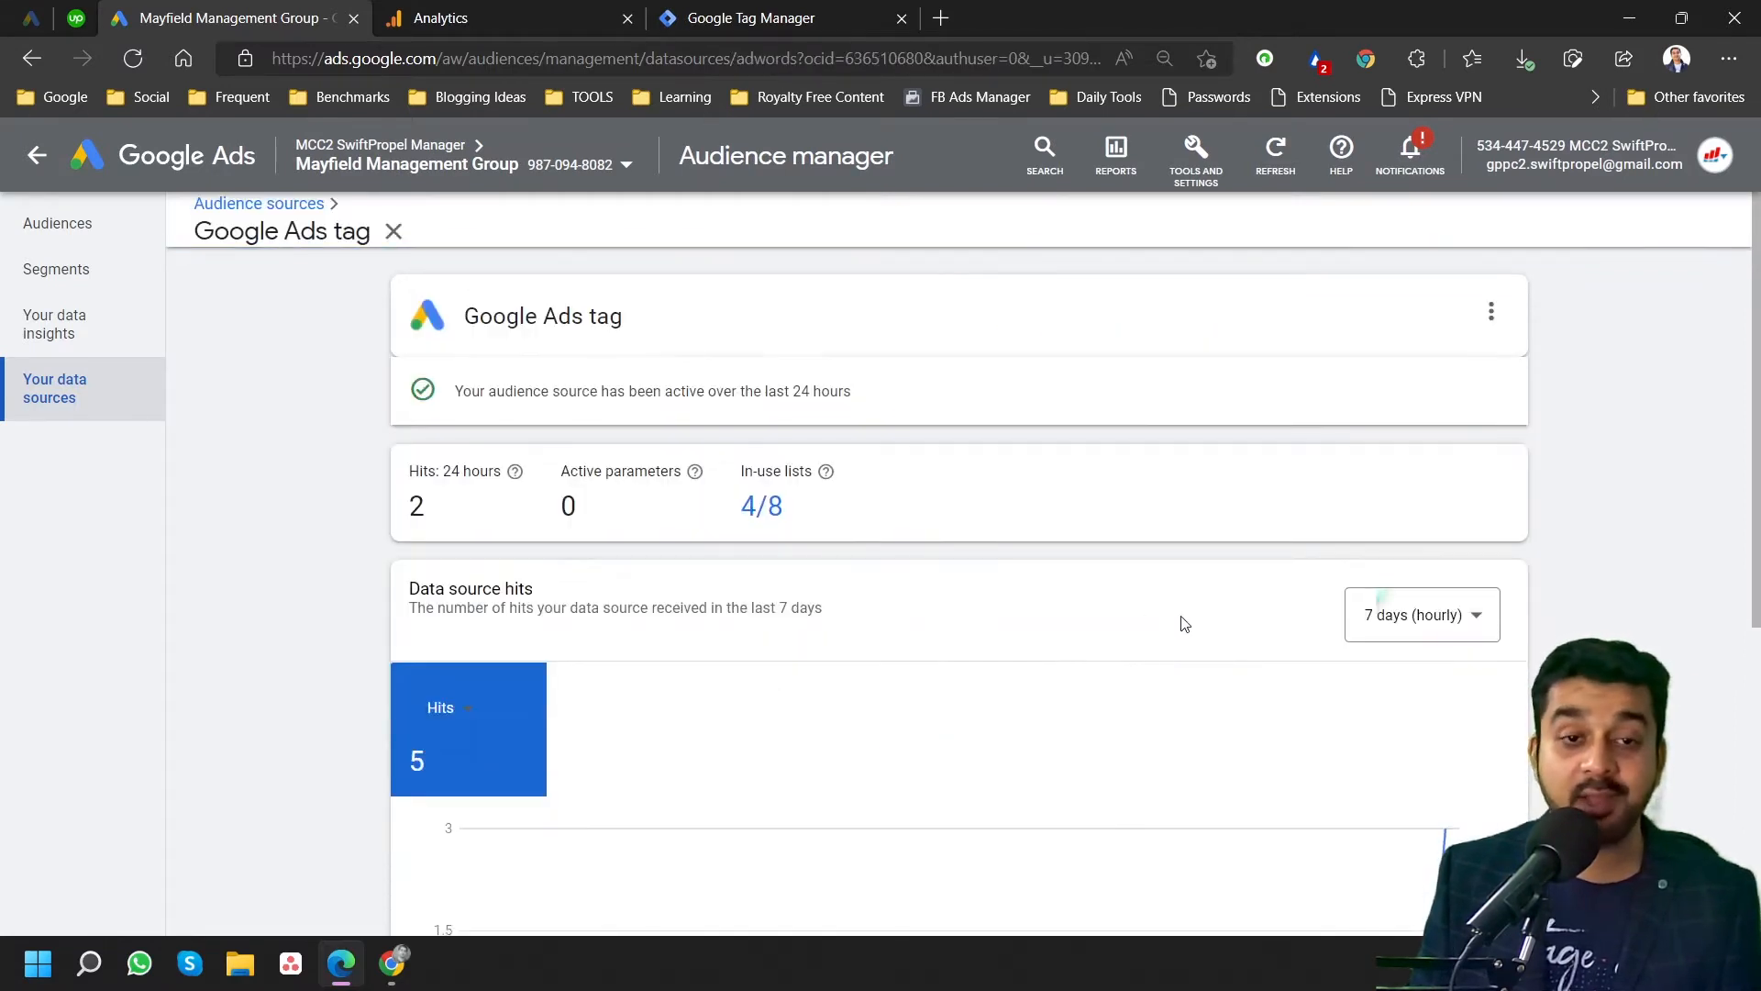
{"action": "scroll", "coordinate": [865, 578], "scroll_direction": "down", "scroll_amount": 5}
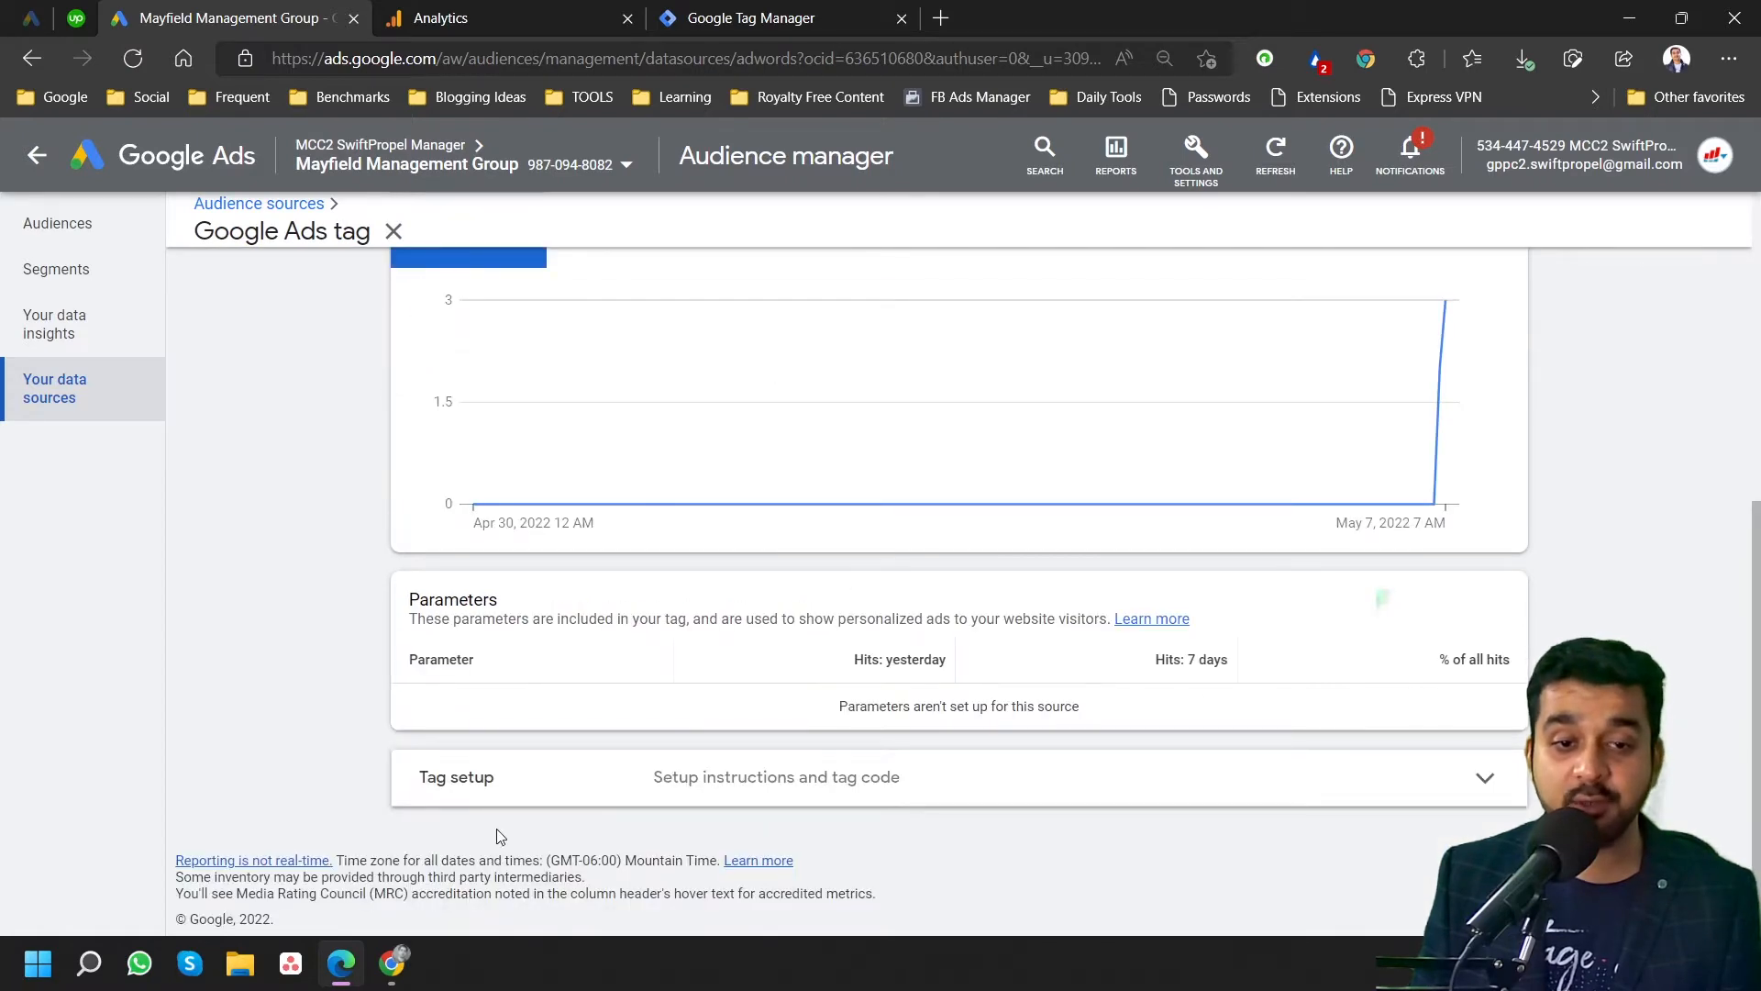
{"action": "left_click", "coordinate": [711, 783]}
{"action": "scroll", "coordinate": [1014, 782], "scroll_direction": "down", "scroll_amount": 3}
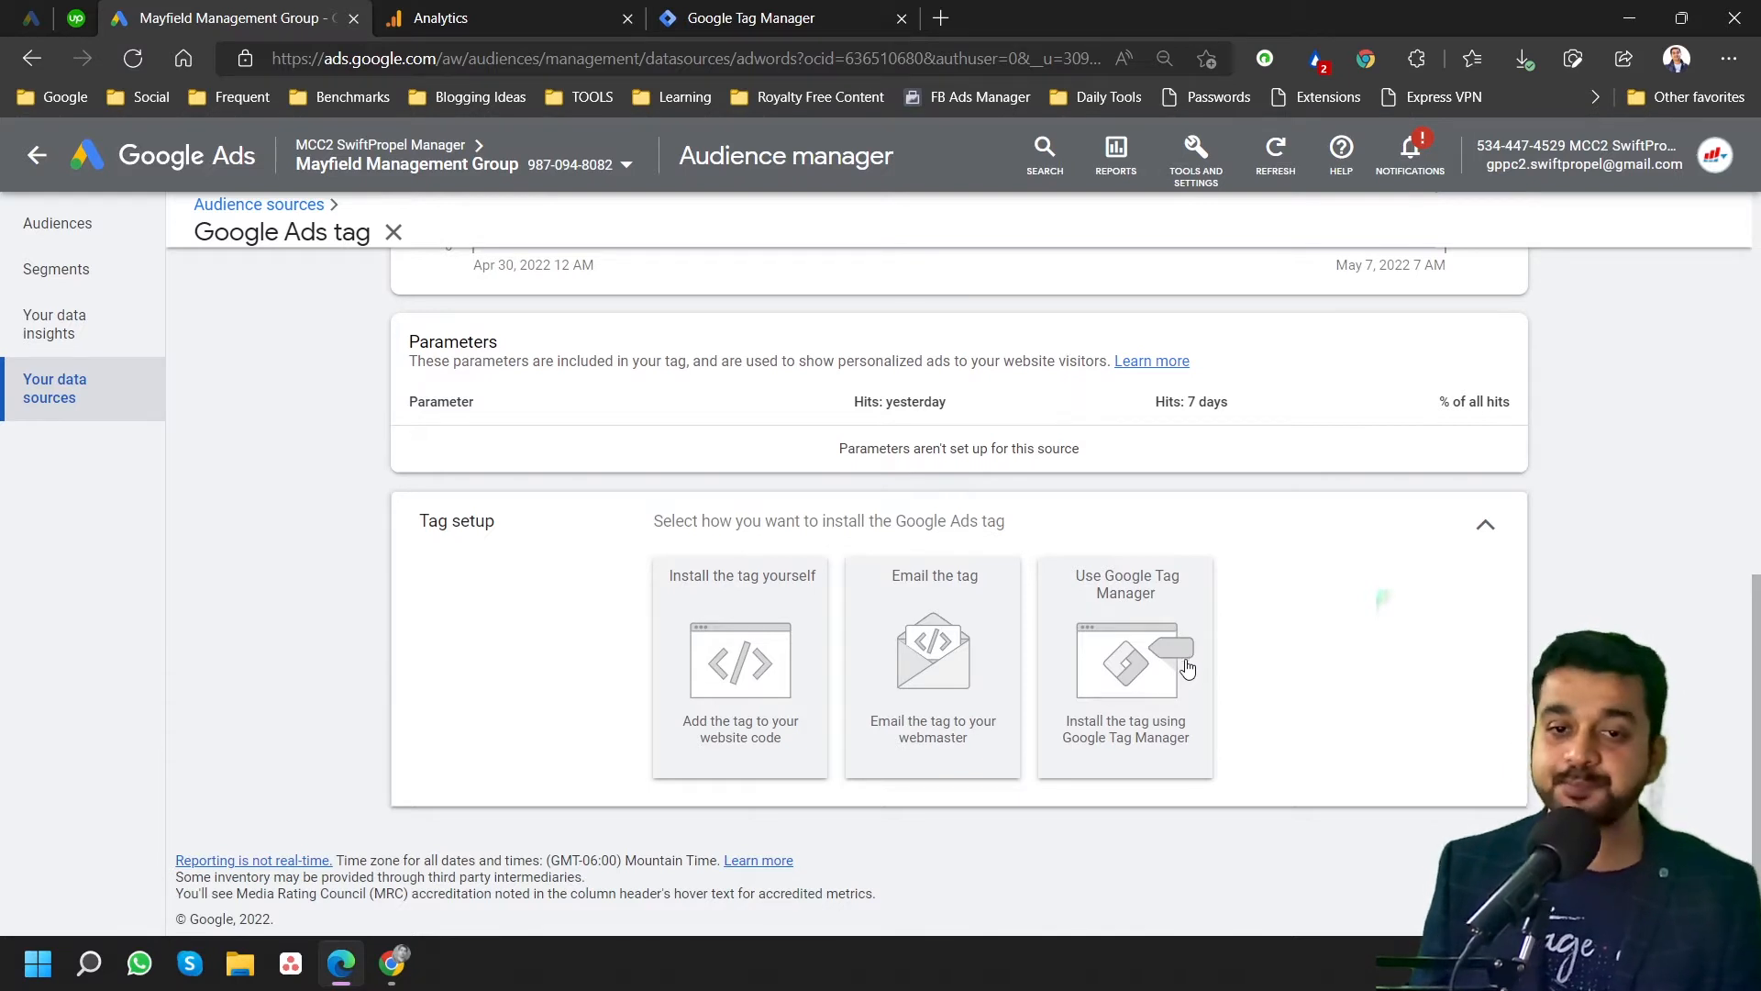
Choose Google Tag Manager as the tag installation method and read the conversion ID and detailed instructions.
{"action": "left_click", "coordinate": [1132, 700]}
{"action": "scroll", "coordinate": [1123, 701], "scroll_direction": "down", "scroll_amount": 2}
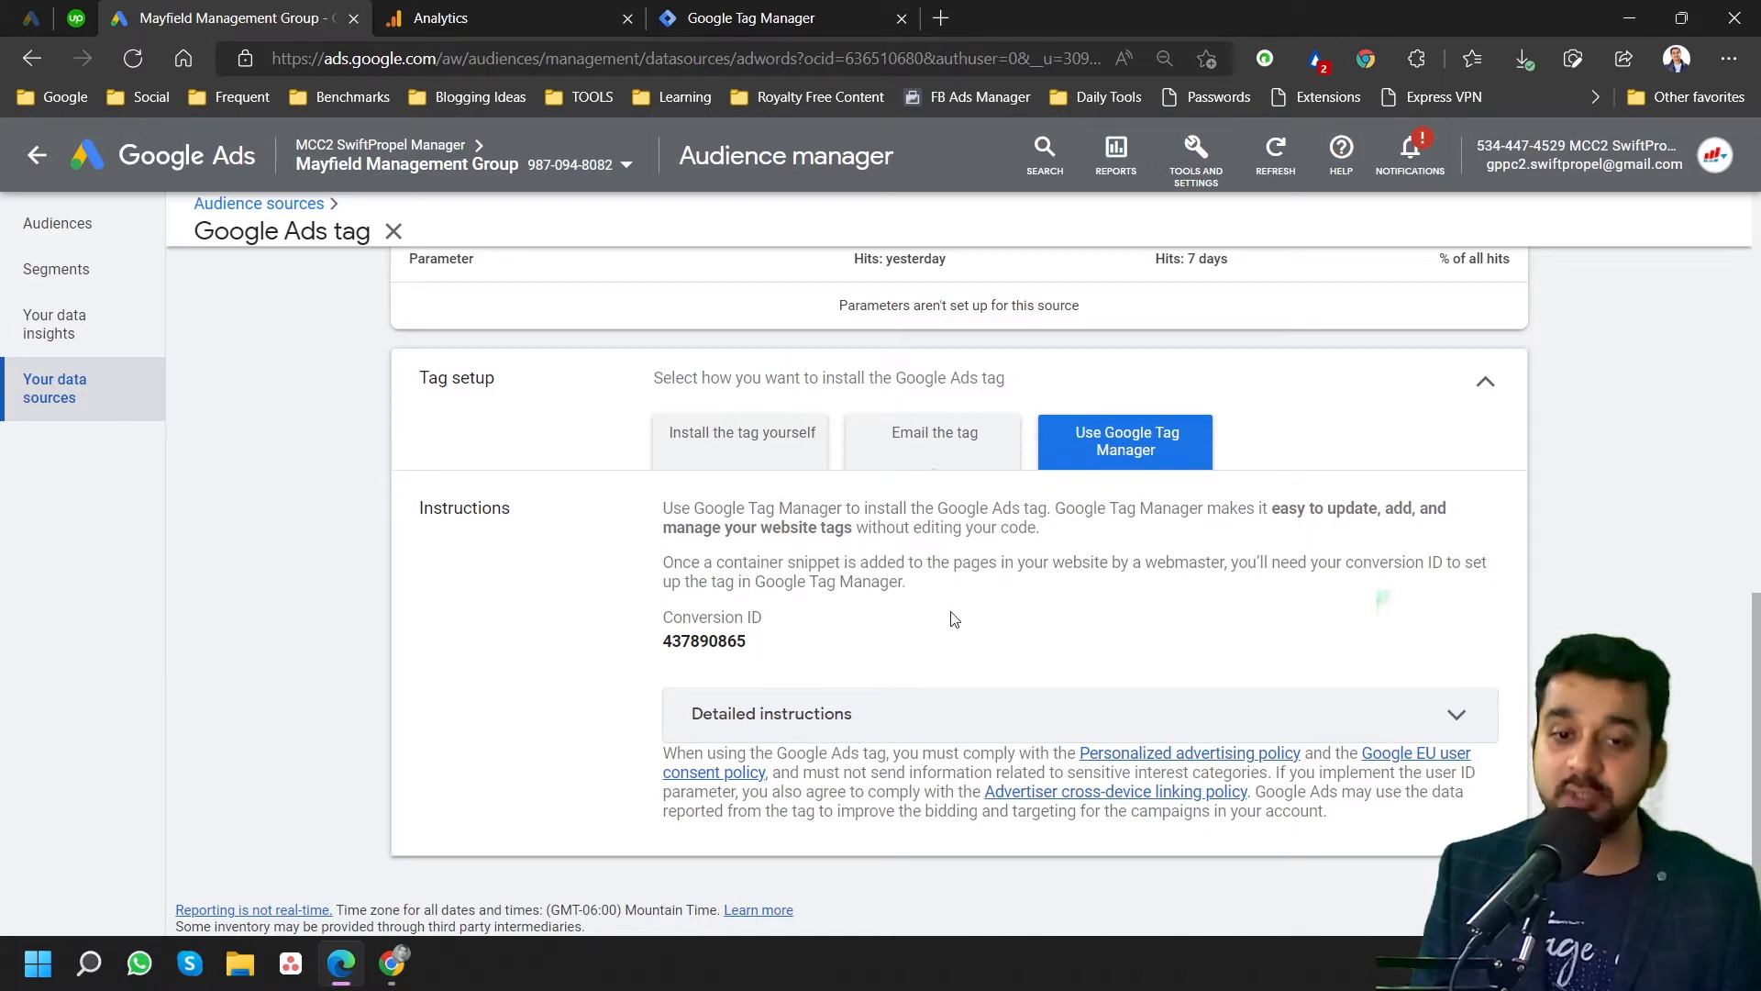
{"action": "left_click", "coordinate": [992, 716]}
{"action": "scroll", "coordinate": [1005, 730], "scroll_direction": "down", "scroll_amount": 6}
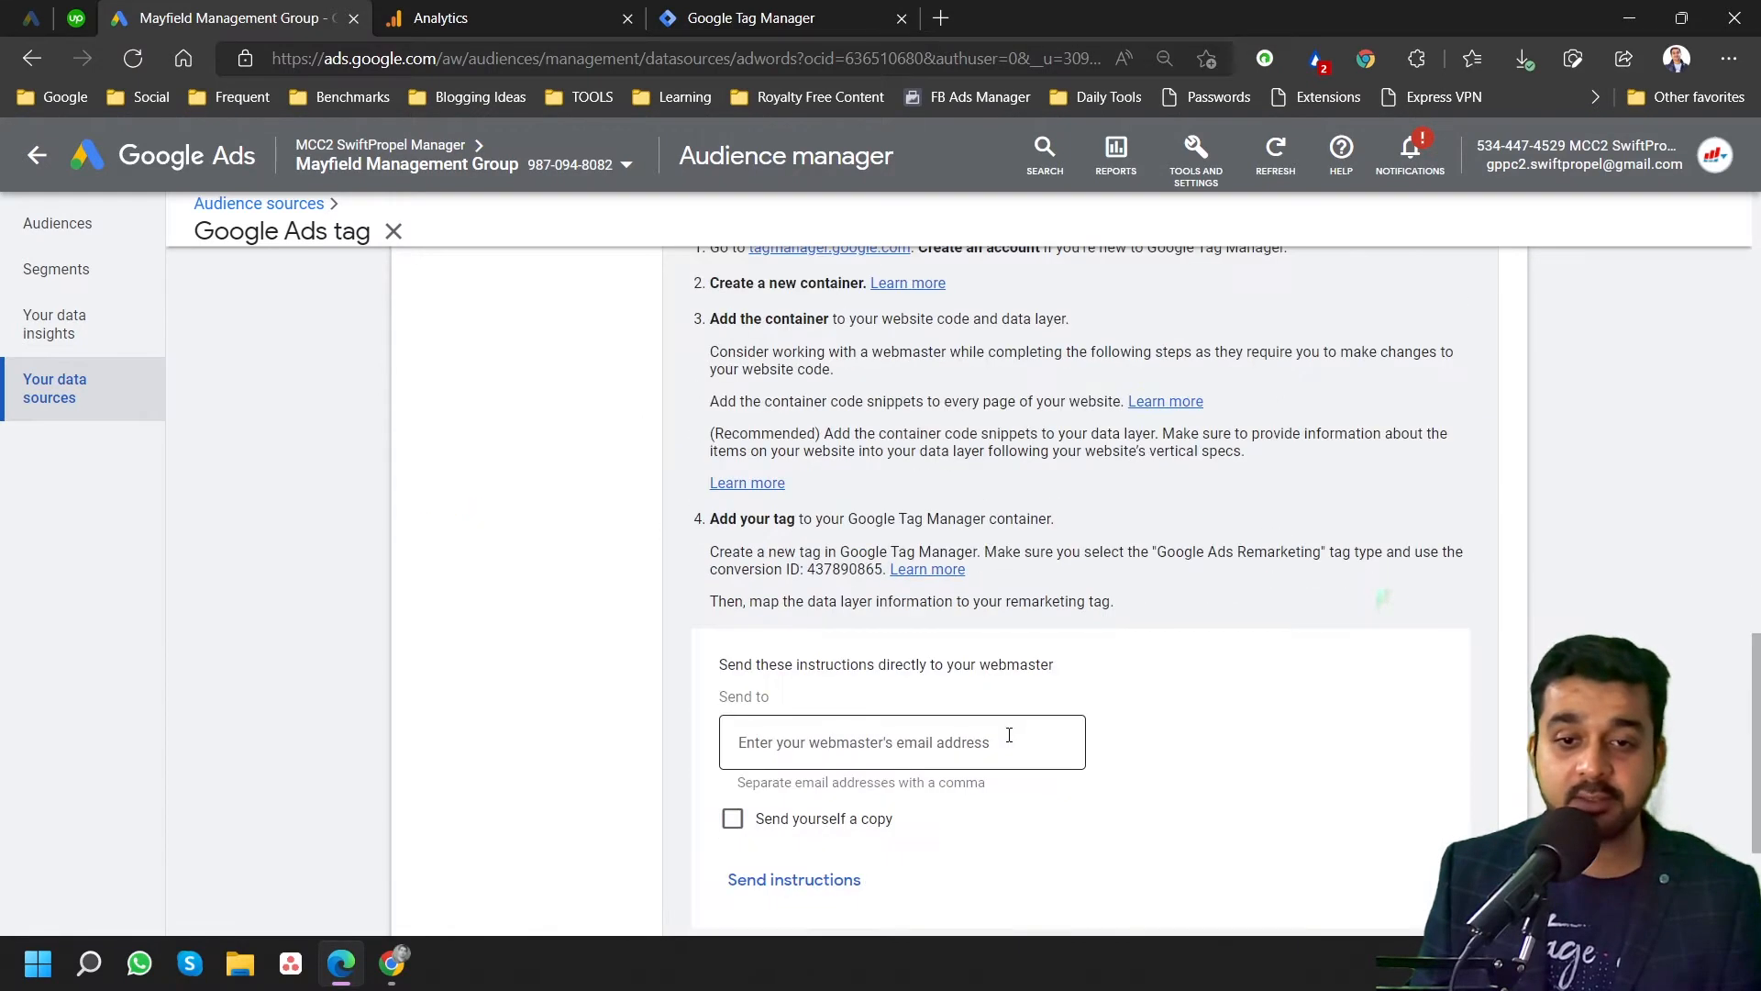
{"action": "scroll", "coordinate": [993, 728], "scroll_direction": "up", "scroll_amount": 3}
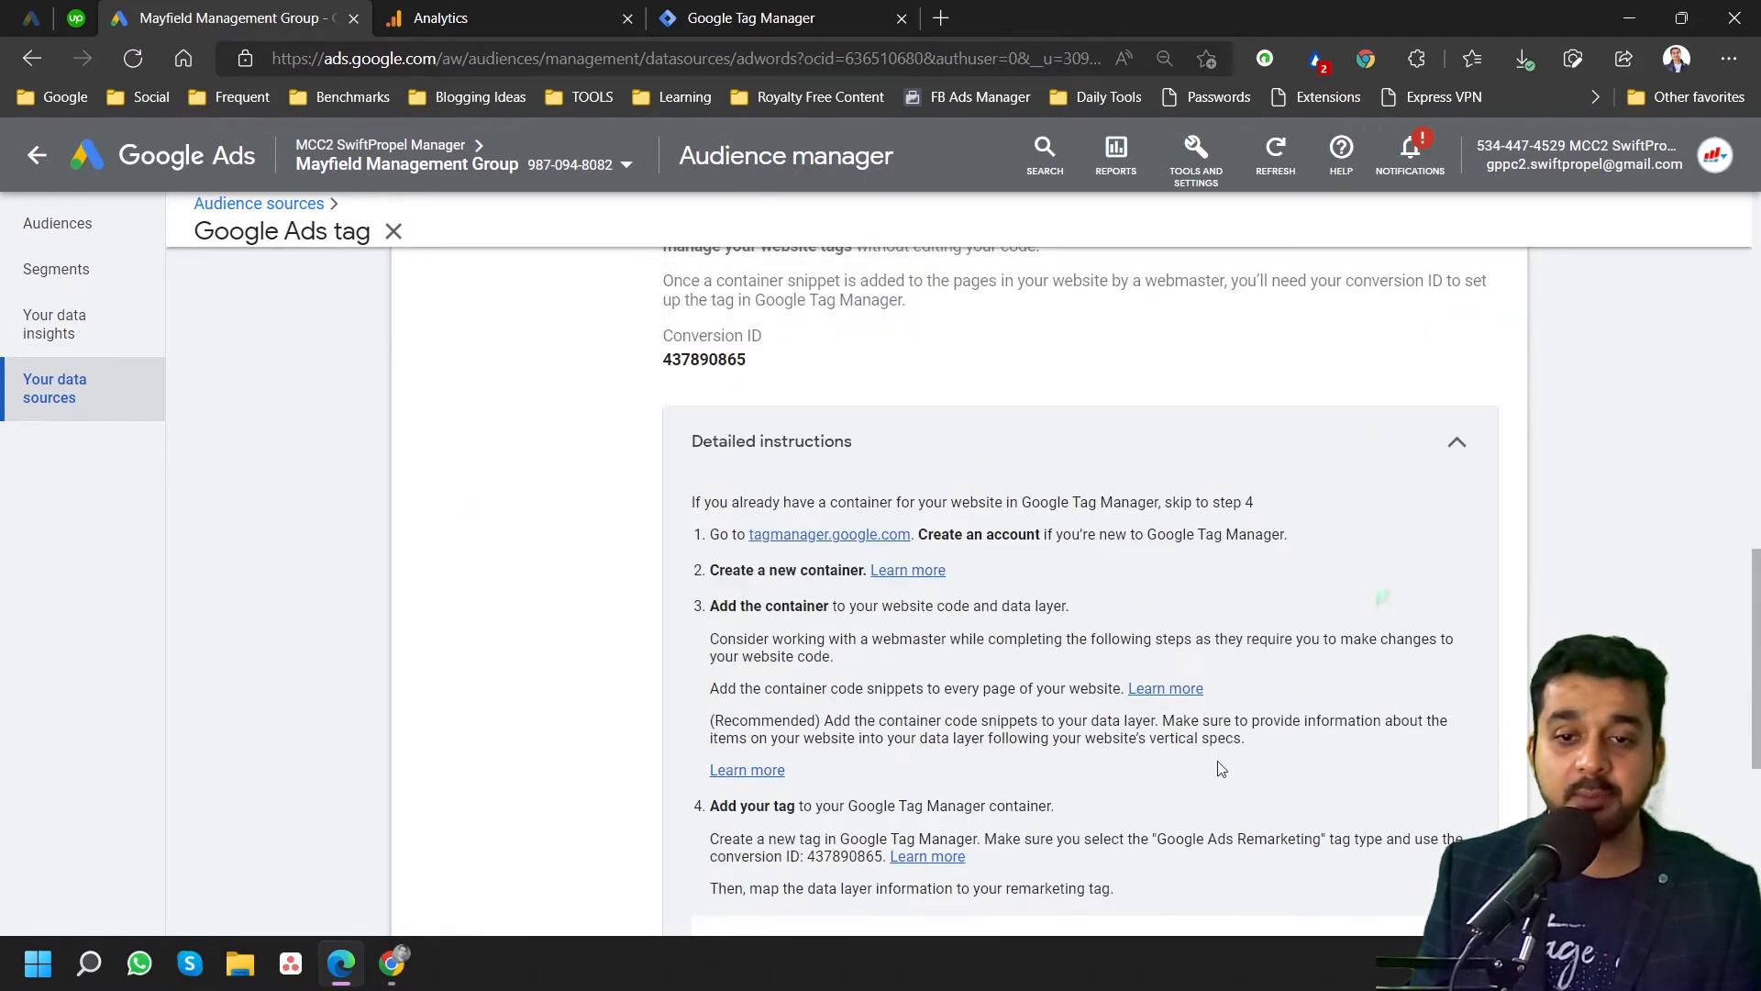
{"action": "scroll", "coordinate": [788, 579], "scroll_direction": "up", "scroll_amount": 5}
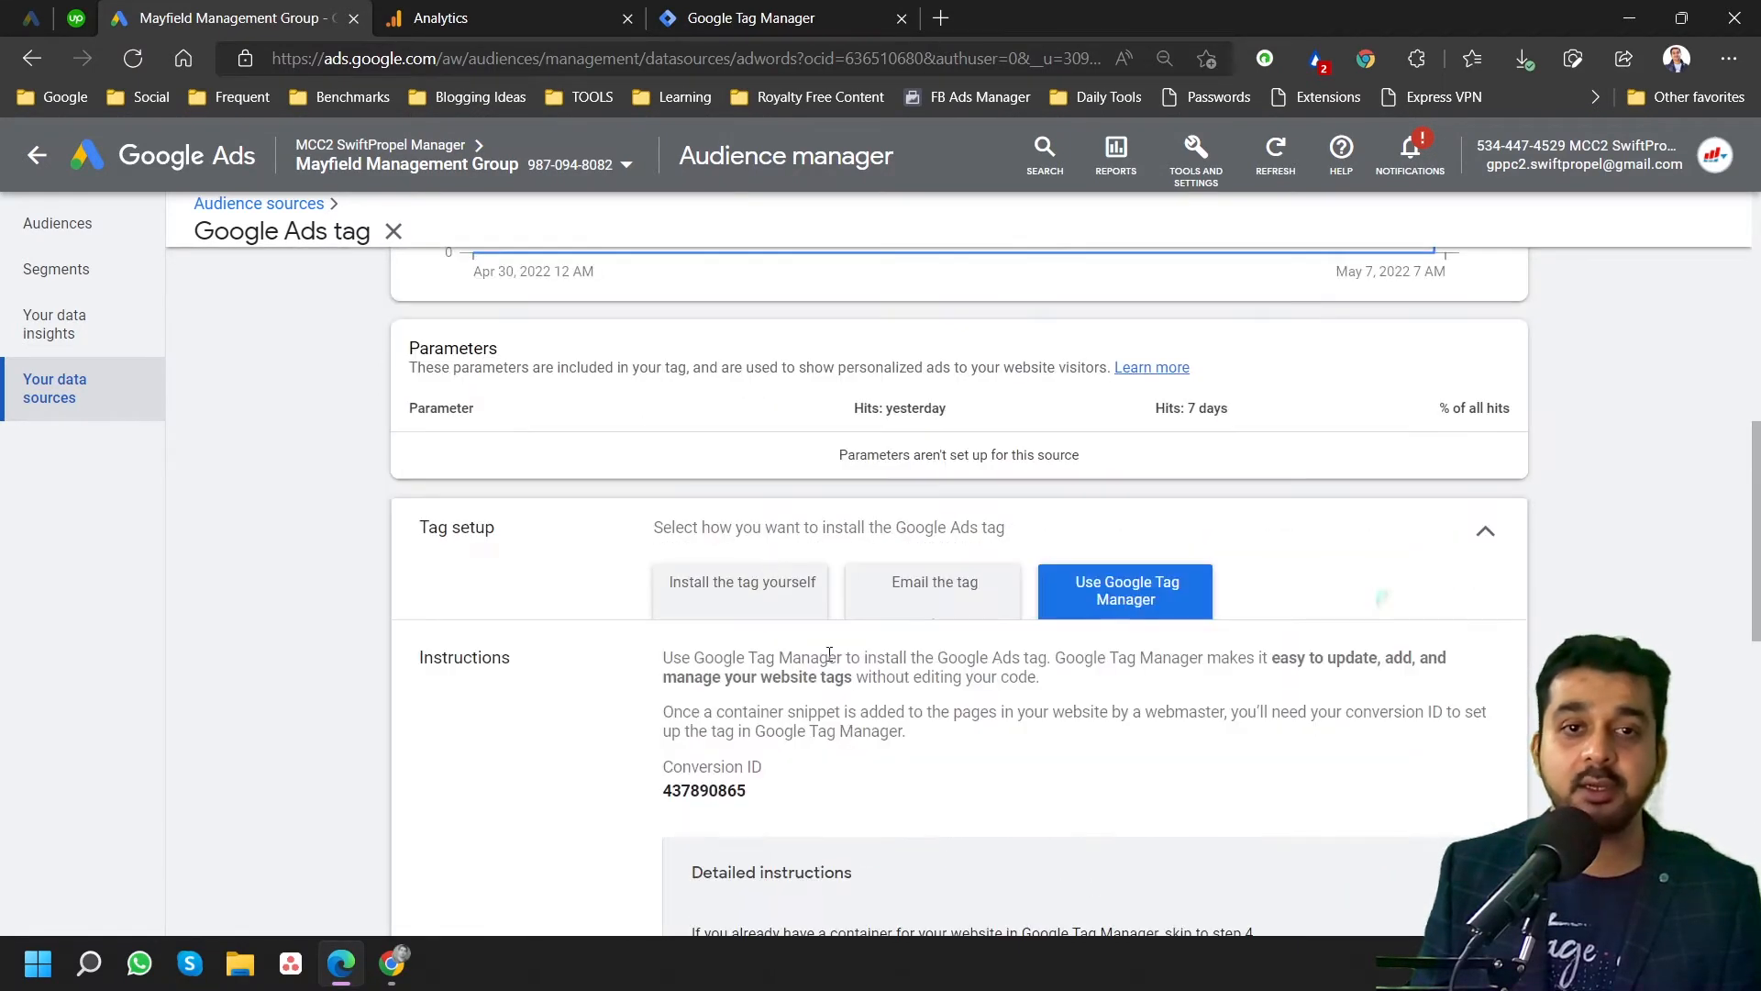
Switch to Google Tag Manager, open the bridgeliving.ca container and view the tag types available for a new tag, leaving without creating one.
{"action": "left_click", "coordinate": [785, 21]}
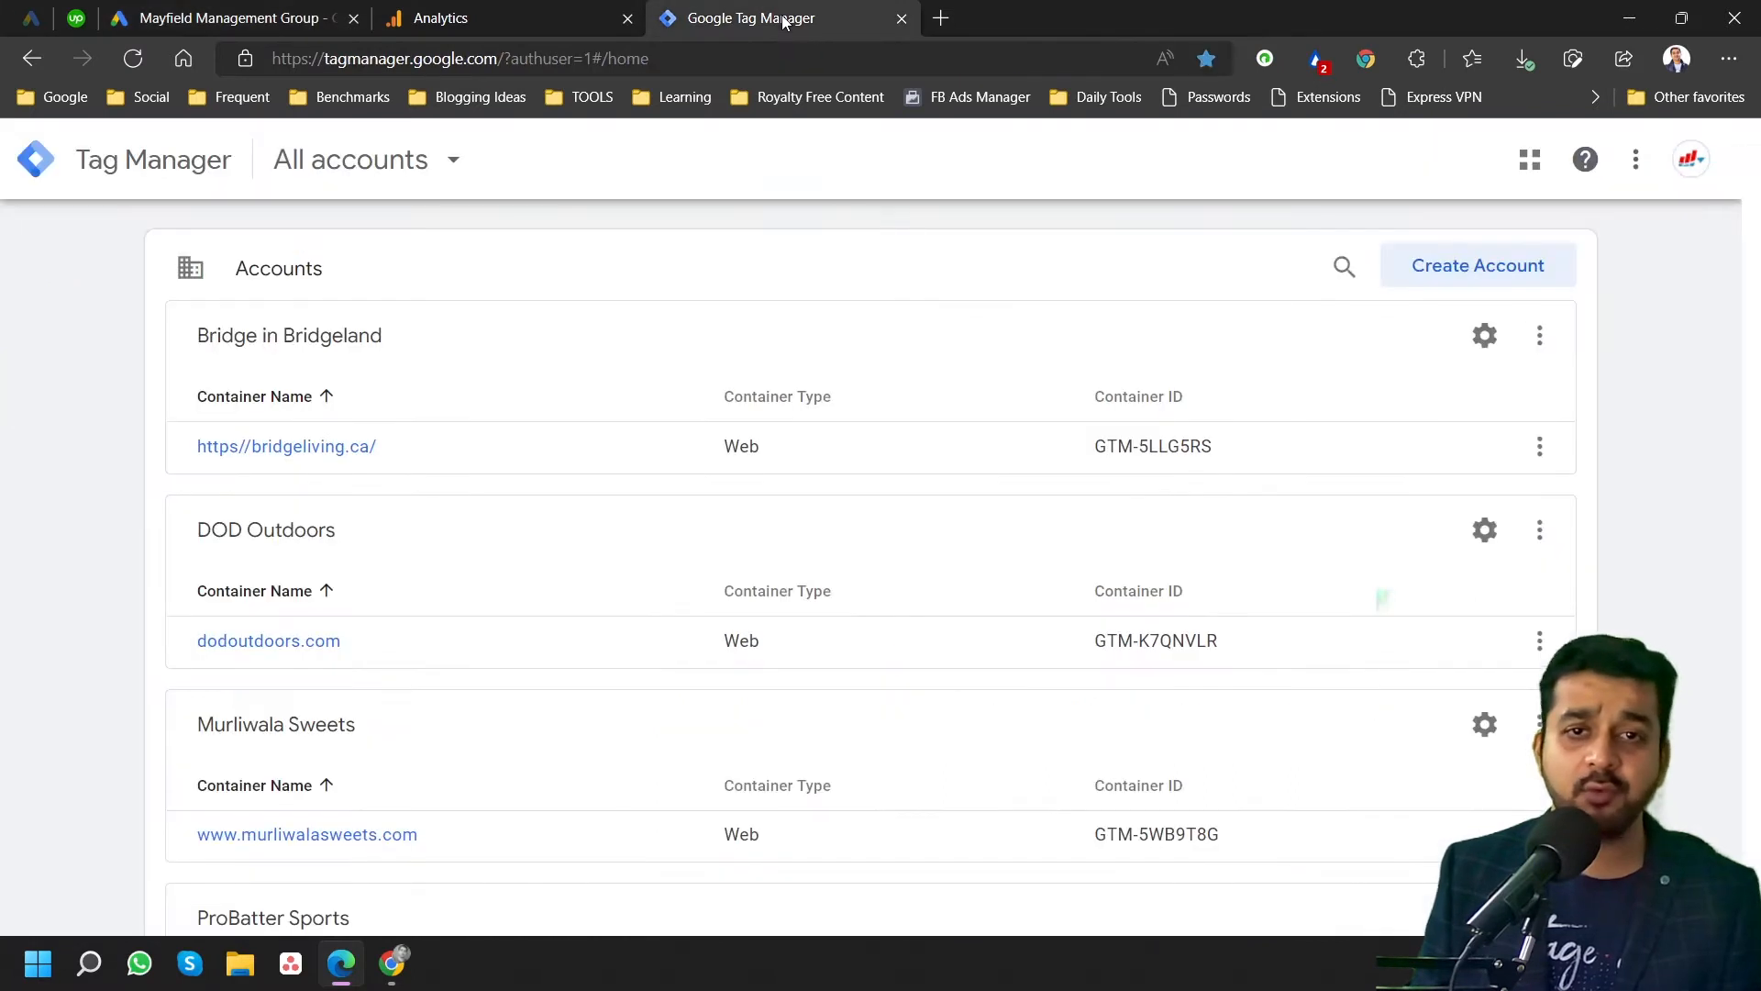
{"action": "left_click", "coordinate": [336, 449]}
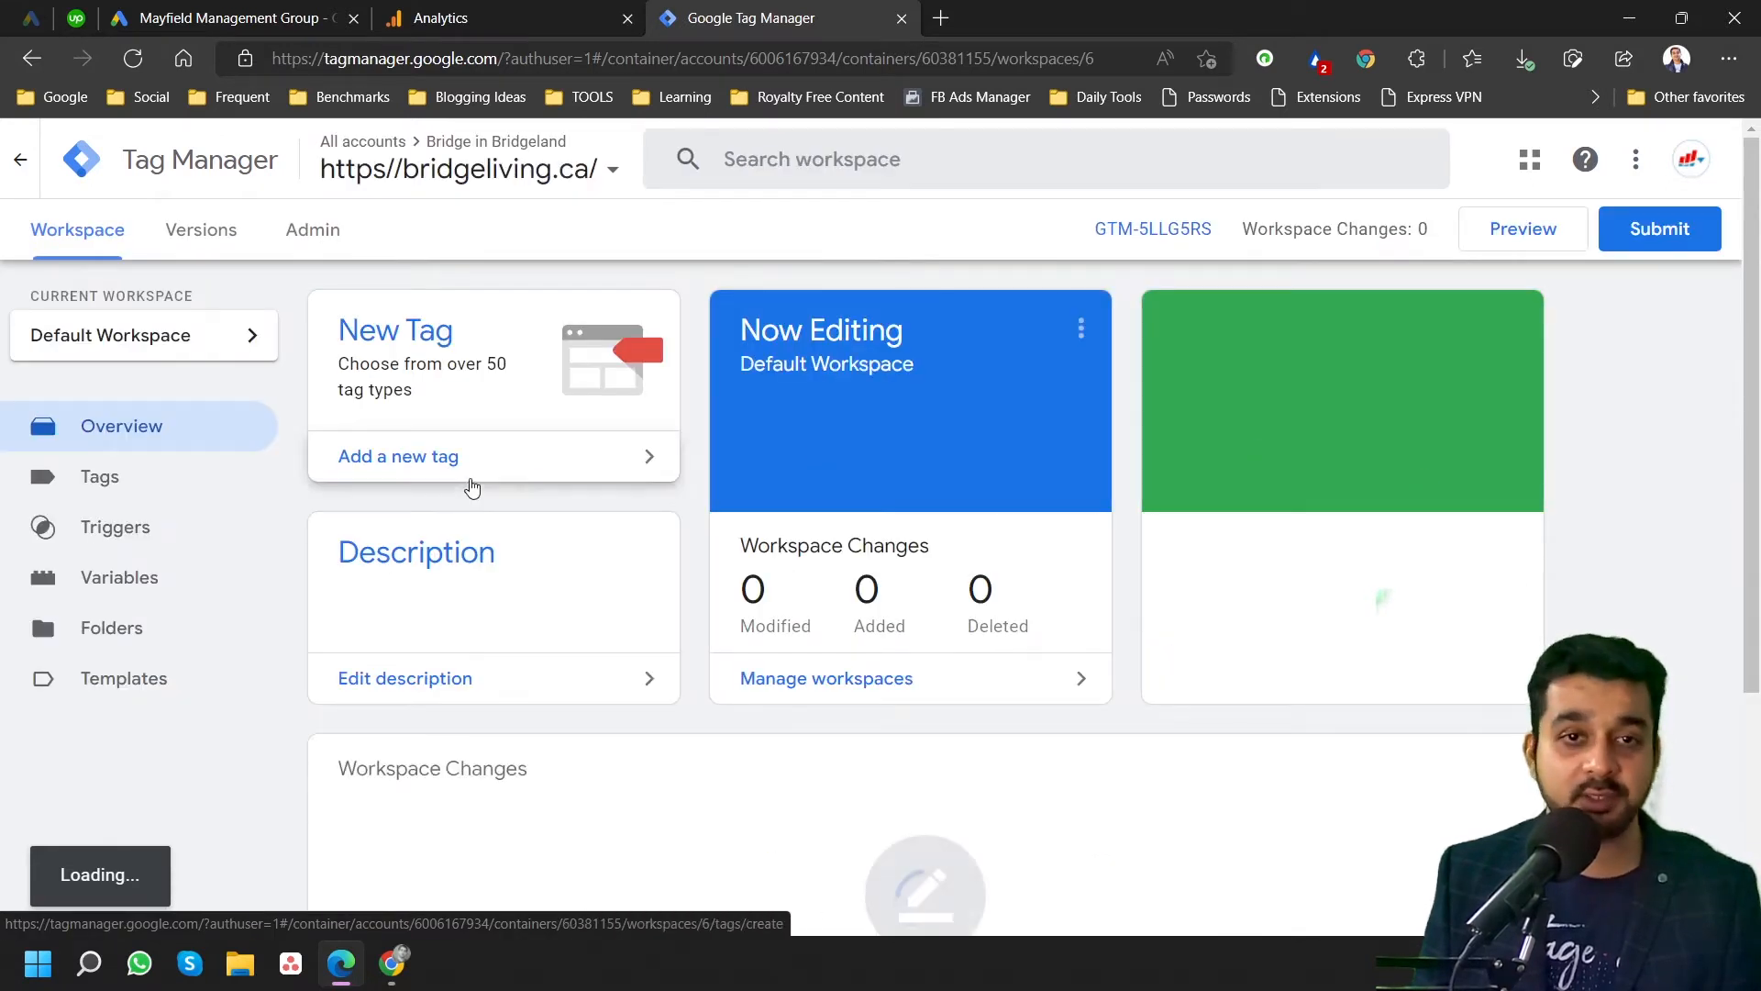
{"action": "left_click", "coordinate": [470, 487]}
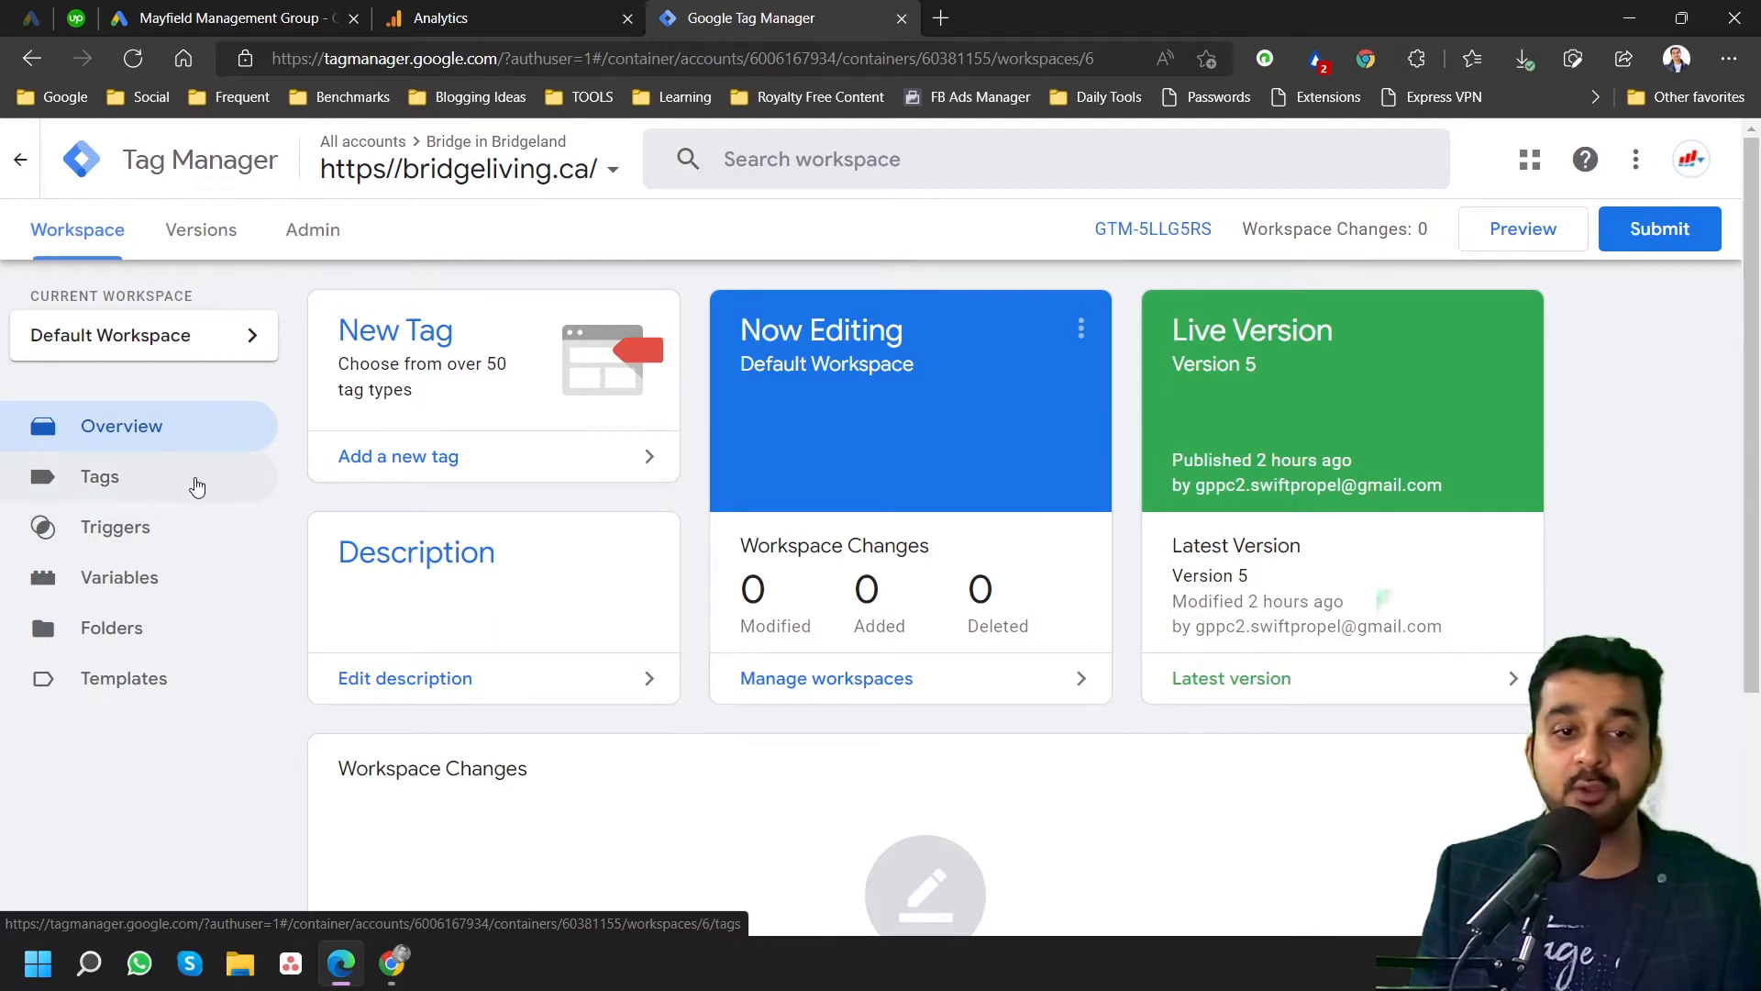
{"action": "left_click", "coordinate": [621, 469]}
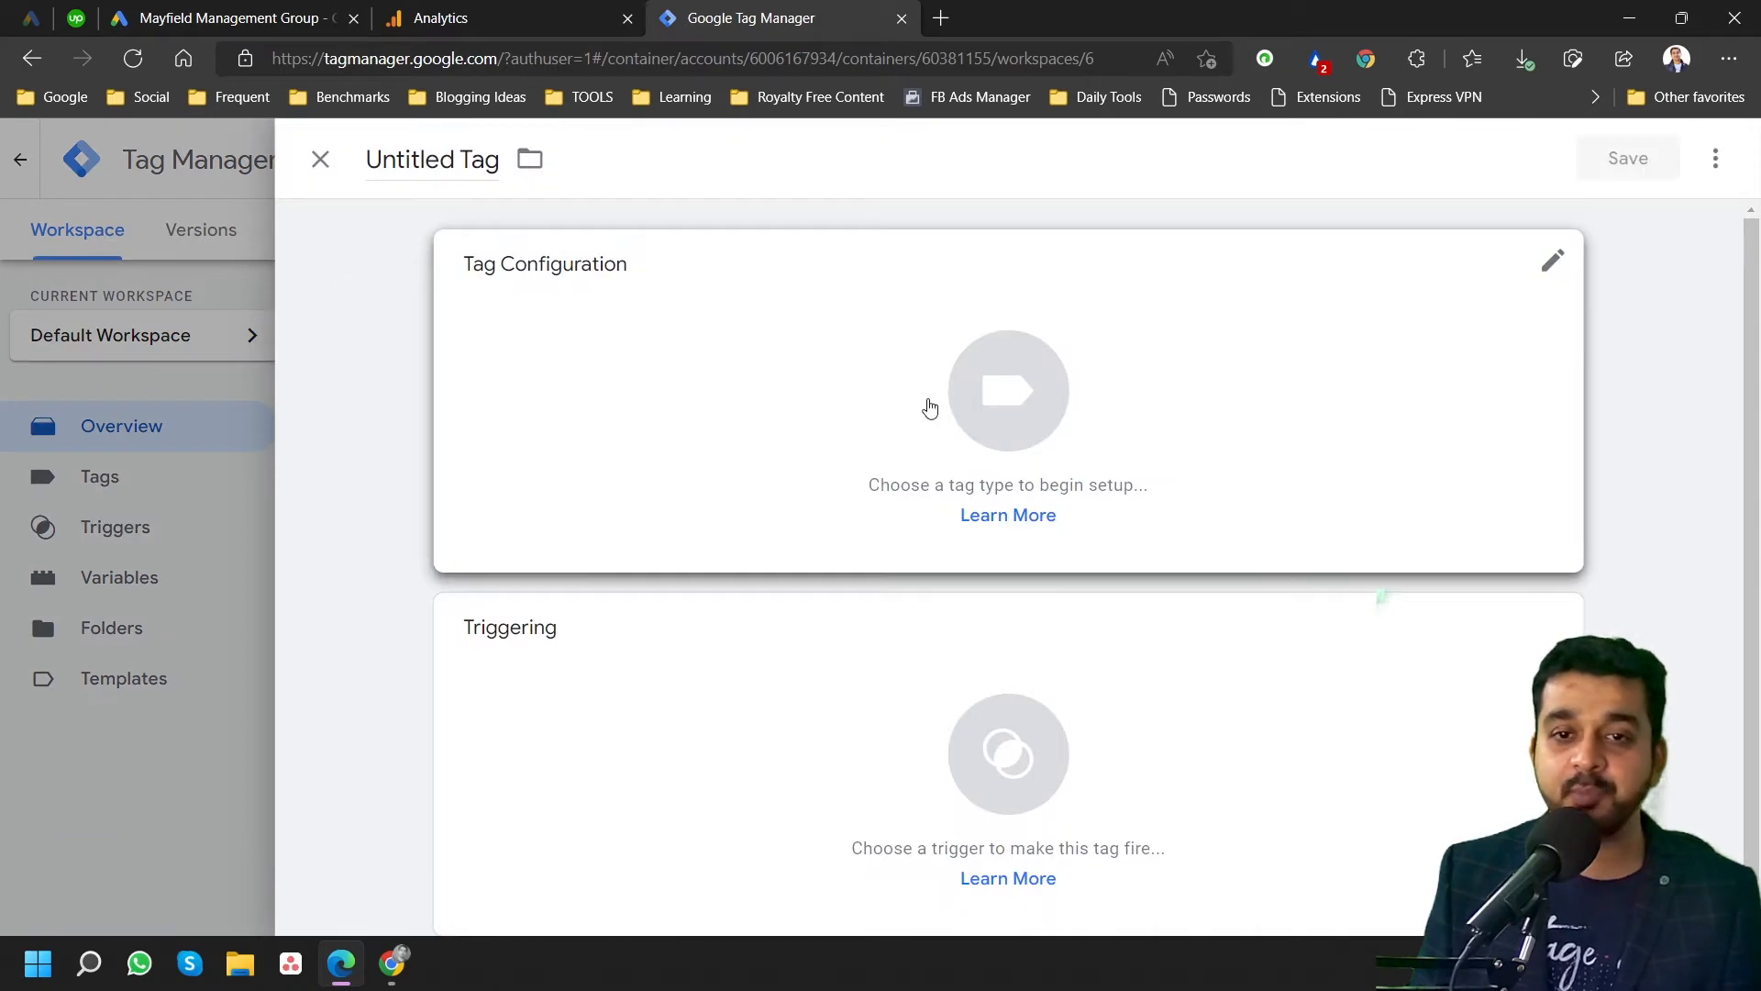
{"action": "left_click", "coordinate": [1012, 393]}
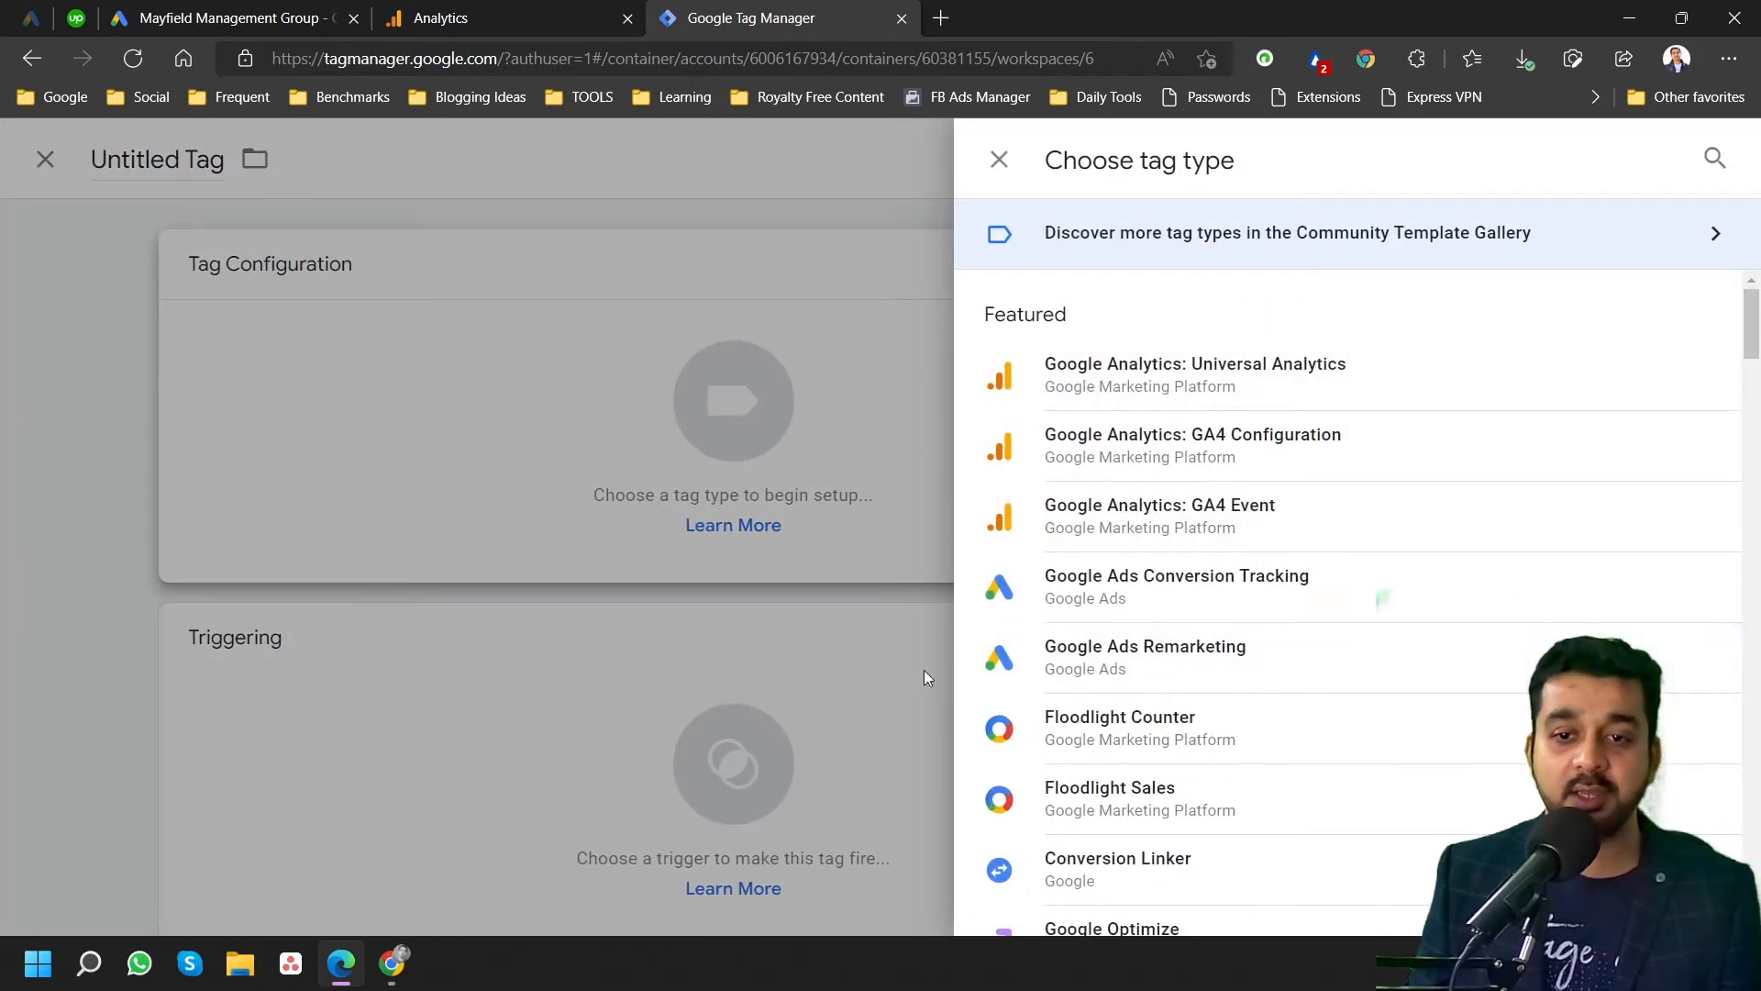
{"action": "left_click", "coordinate": [856, 582]}
{"action": "left_click", "coordinate": [178, 527]}
Open the GAds Remarketing Tag's configuration from the container's tags and compare its conversion ID with the one in Google Ads.
{"action": "left_click", "coordinate": [156, 483]}
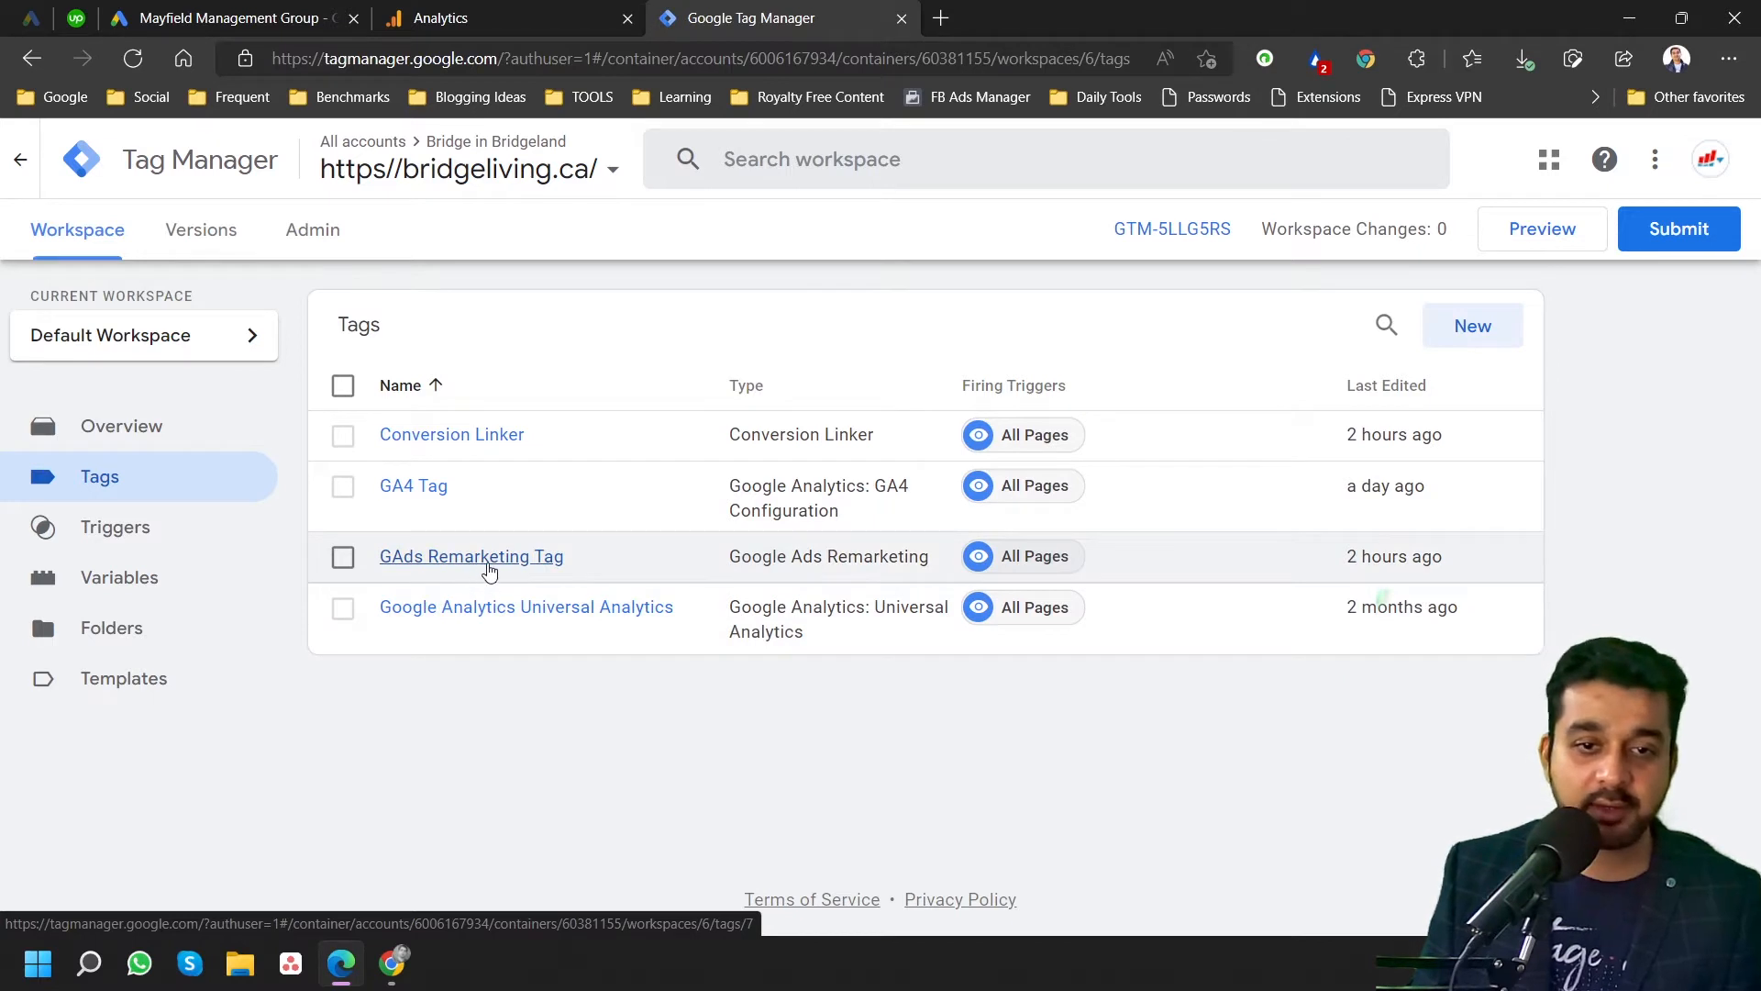
{"action": "left_click", "coordinate": [479, 558]}
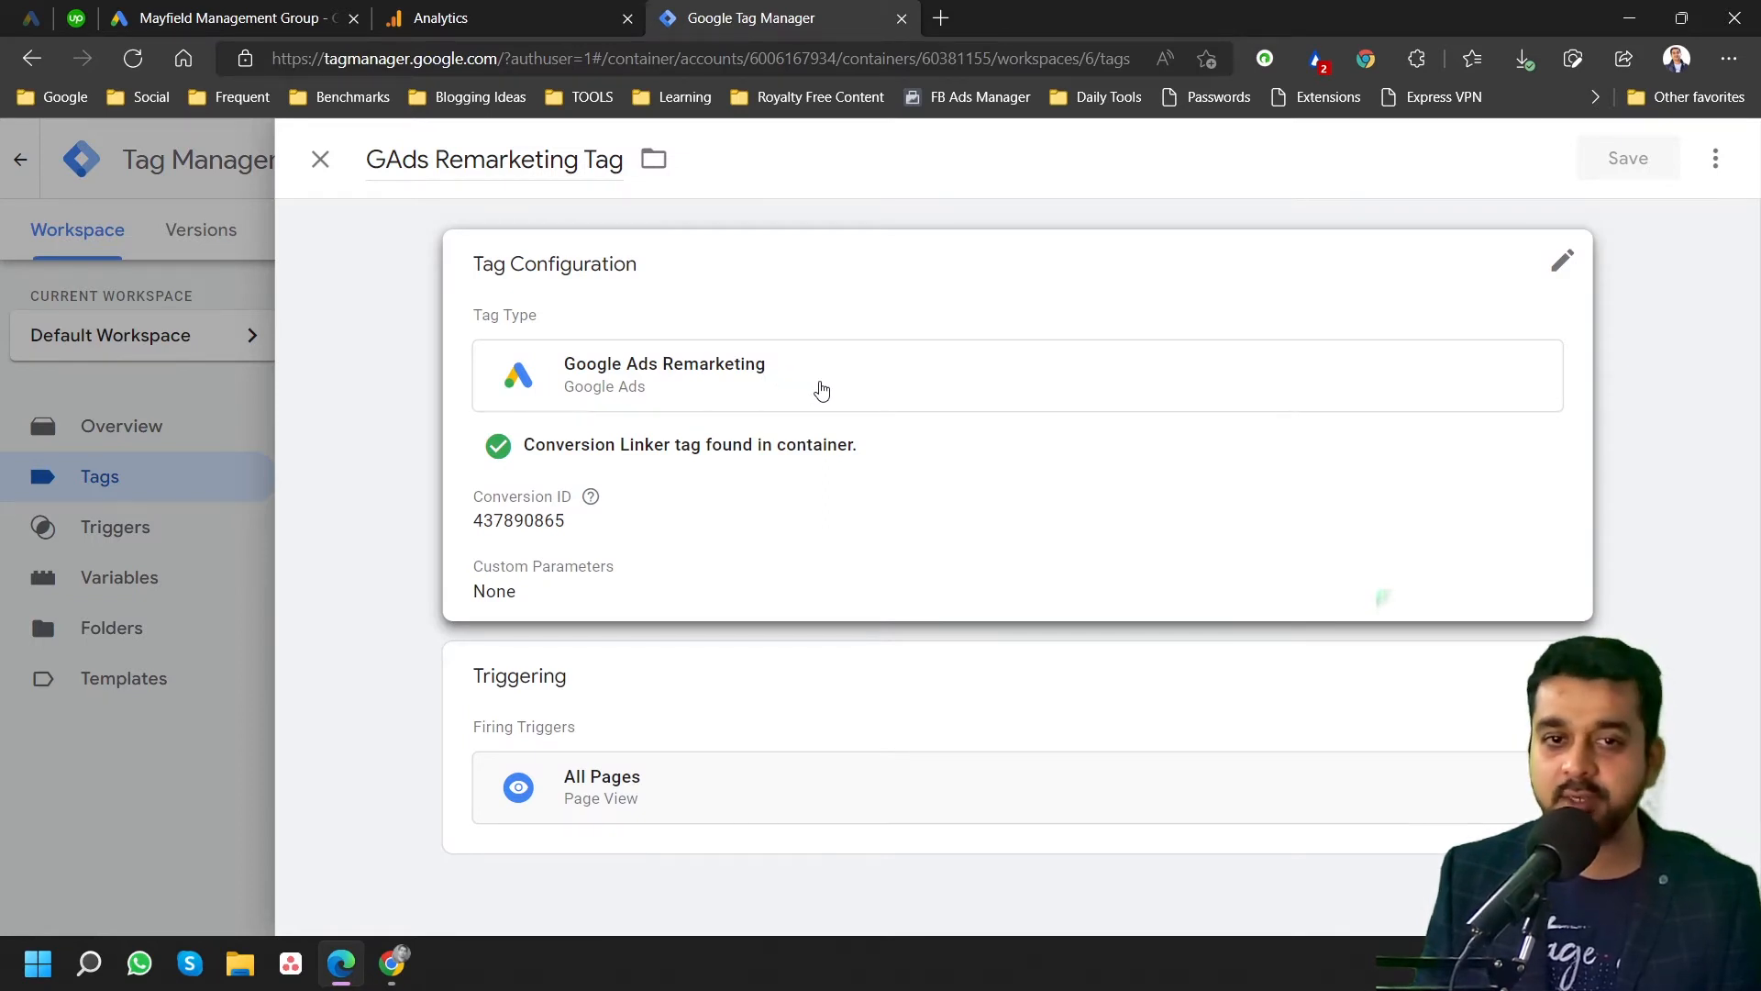
{"action": "left_click", "coordinate": [840, 390]}
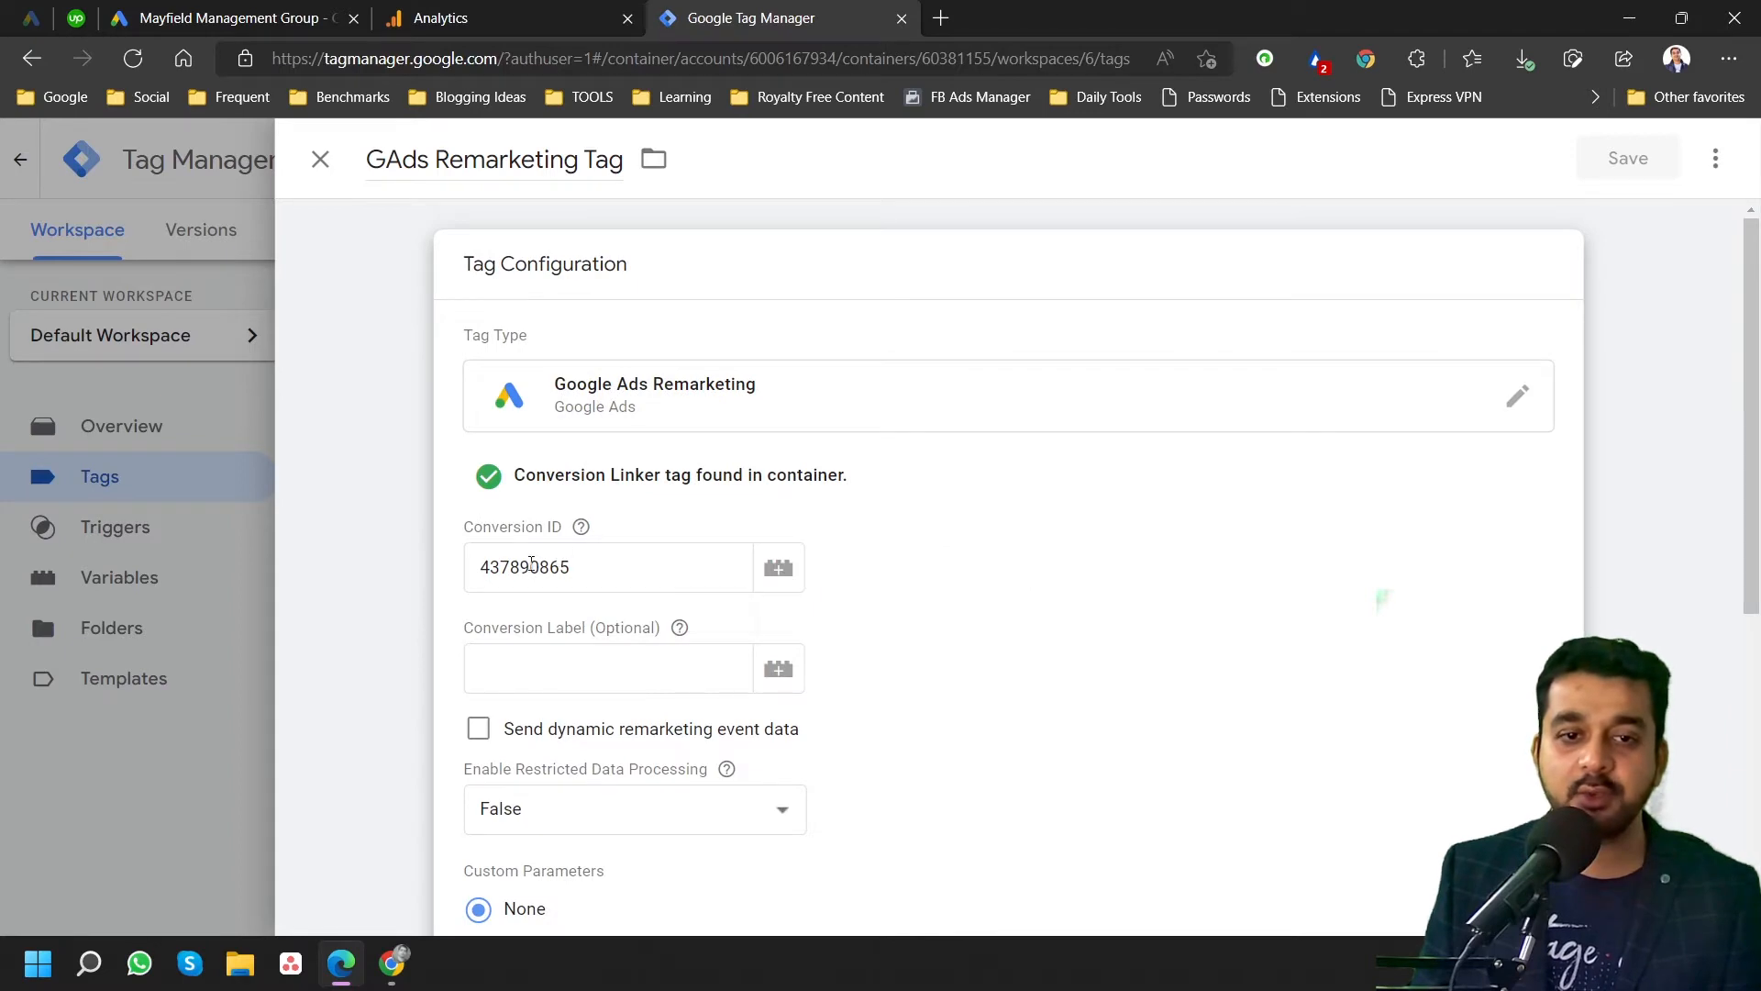
{"action": "left_click", "coordinate": [212, 11]}
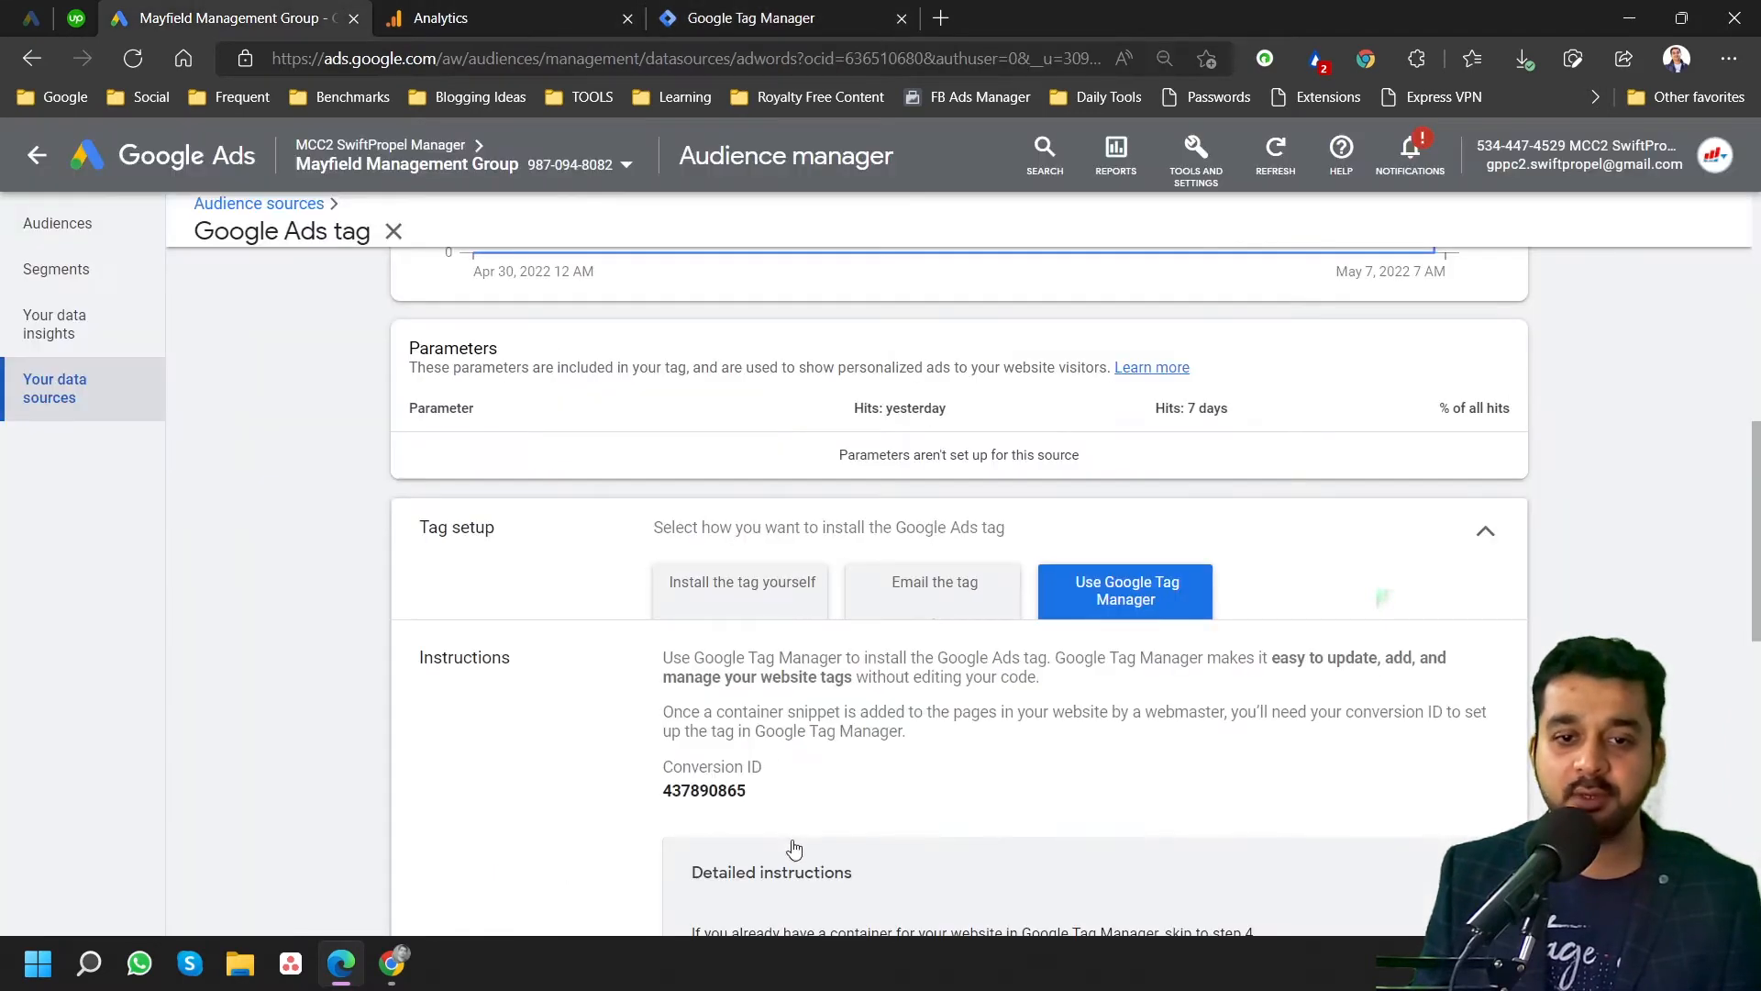
{"action": "scroll", "coordinate": [795, 835], "scroll_direction": "down", "scroll_amount": 2}
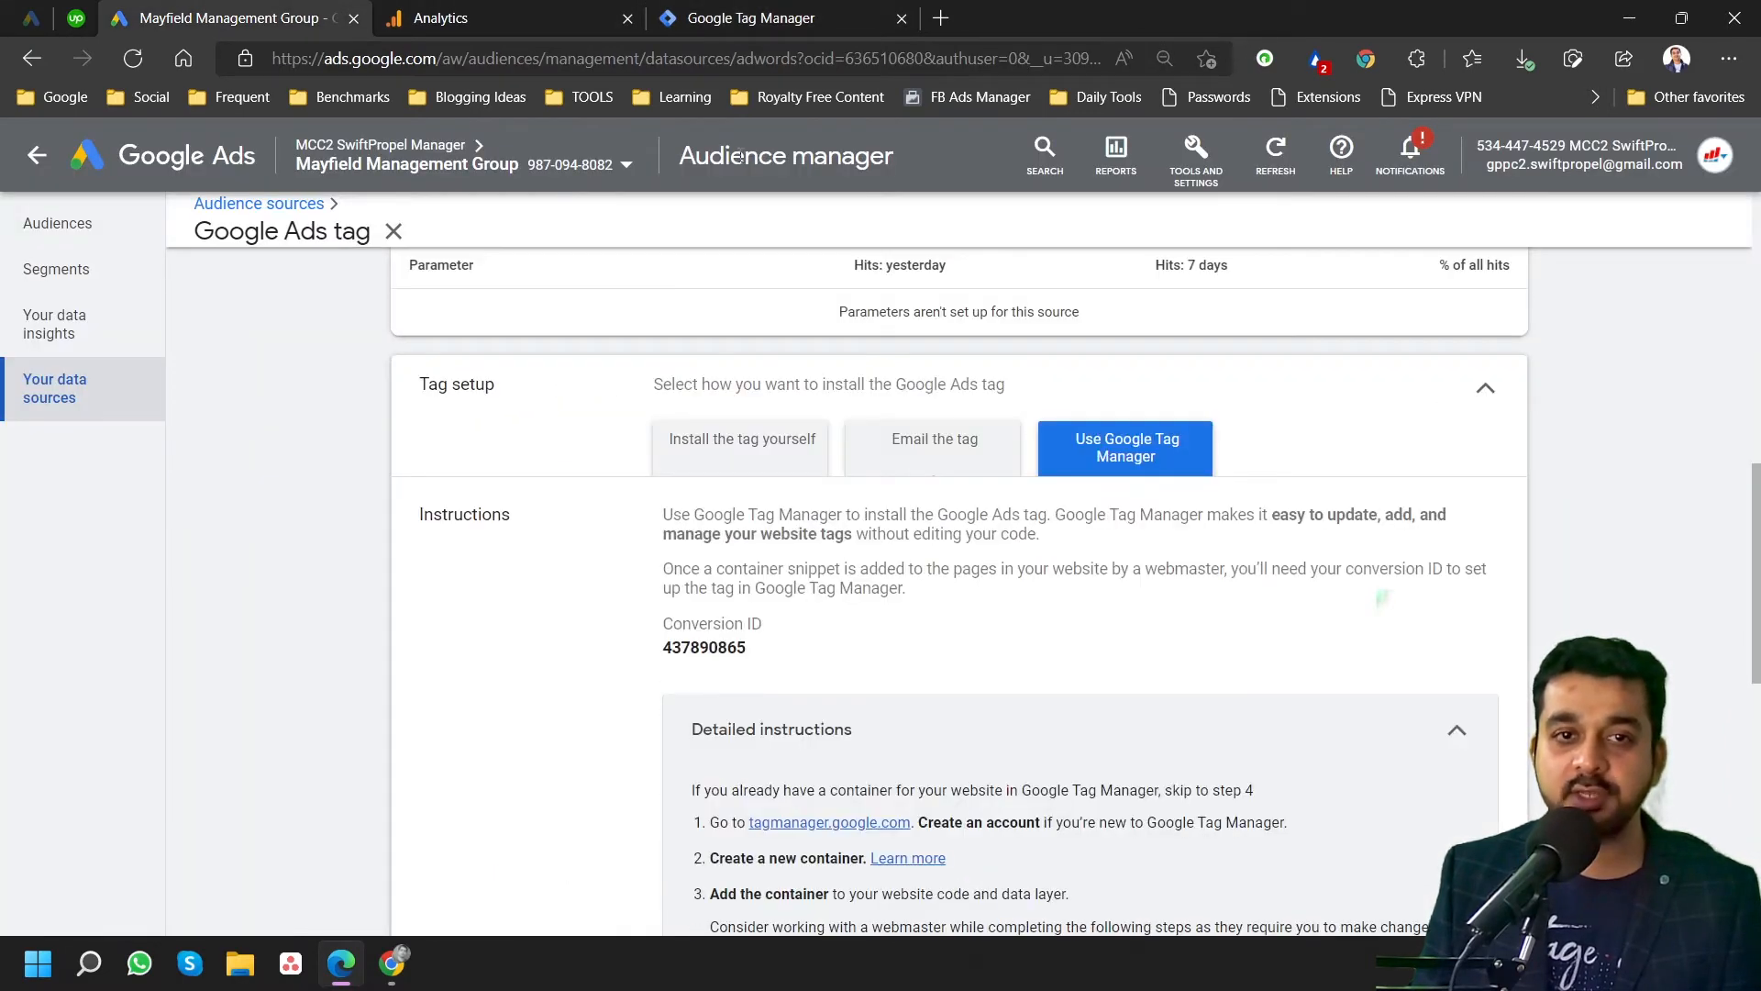
Back in Google Tag Manager, review the remarketing tag's remaining settings and firing trigger, and close the tag unchanged.
{"action": "left_click", "coordinate": [751, 17]}
{"action": "scroll", "coordinate": [644, 664], "scroll_direction": "down", "scroll_amount": 3}
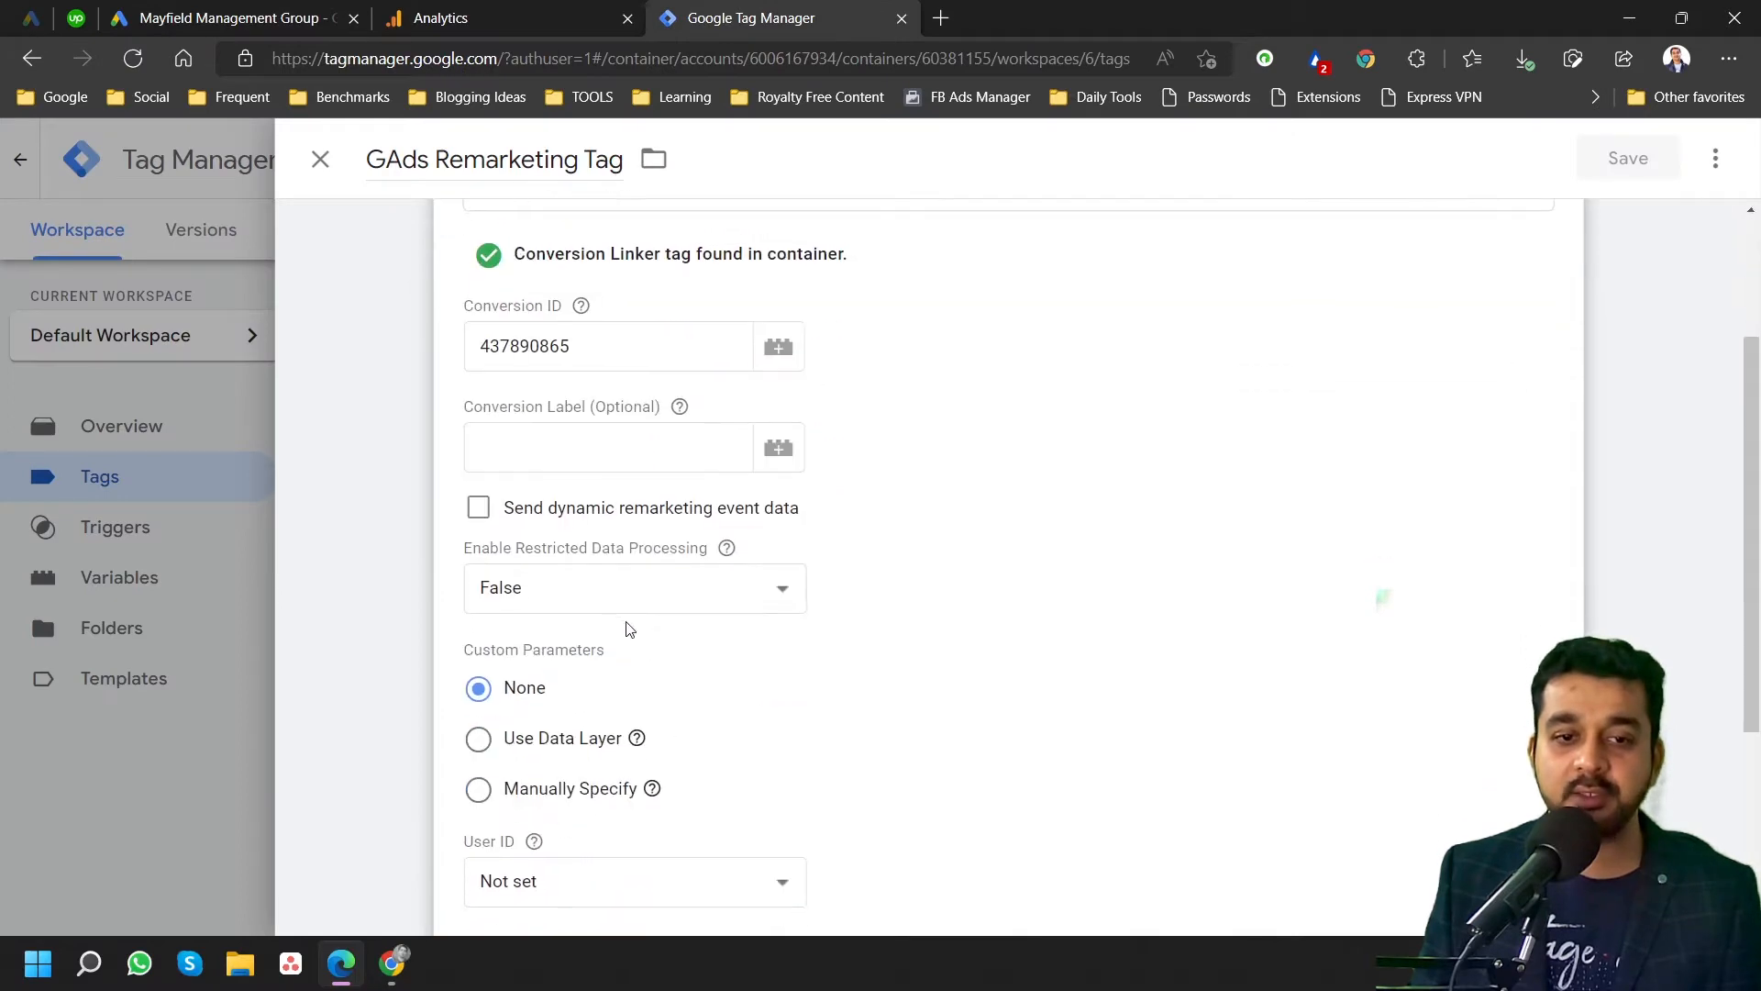
{"action": "scroll", "coordinate": [1062, 711], "scroll_direction": "down", "scroll_amount": 4}
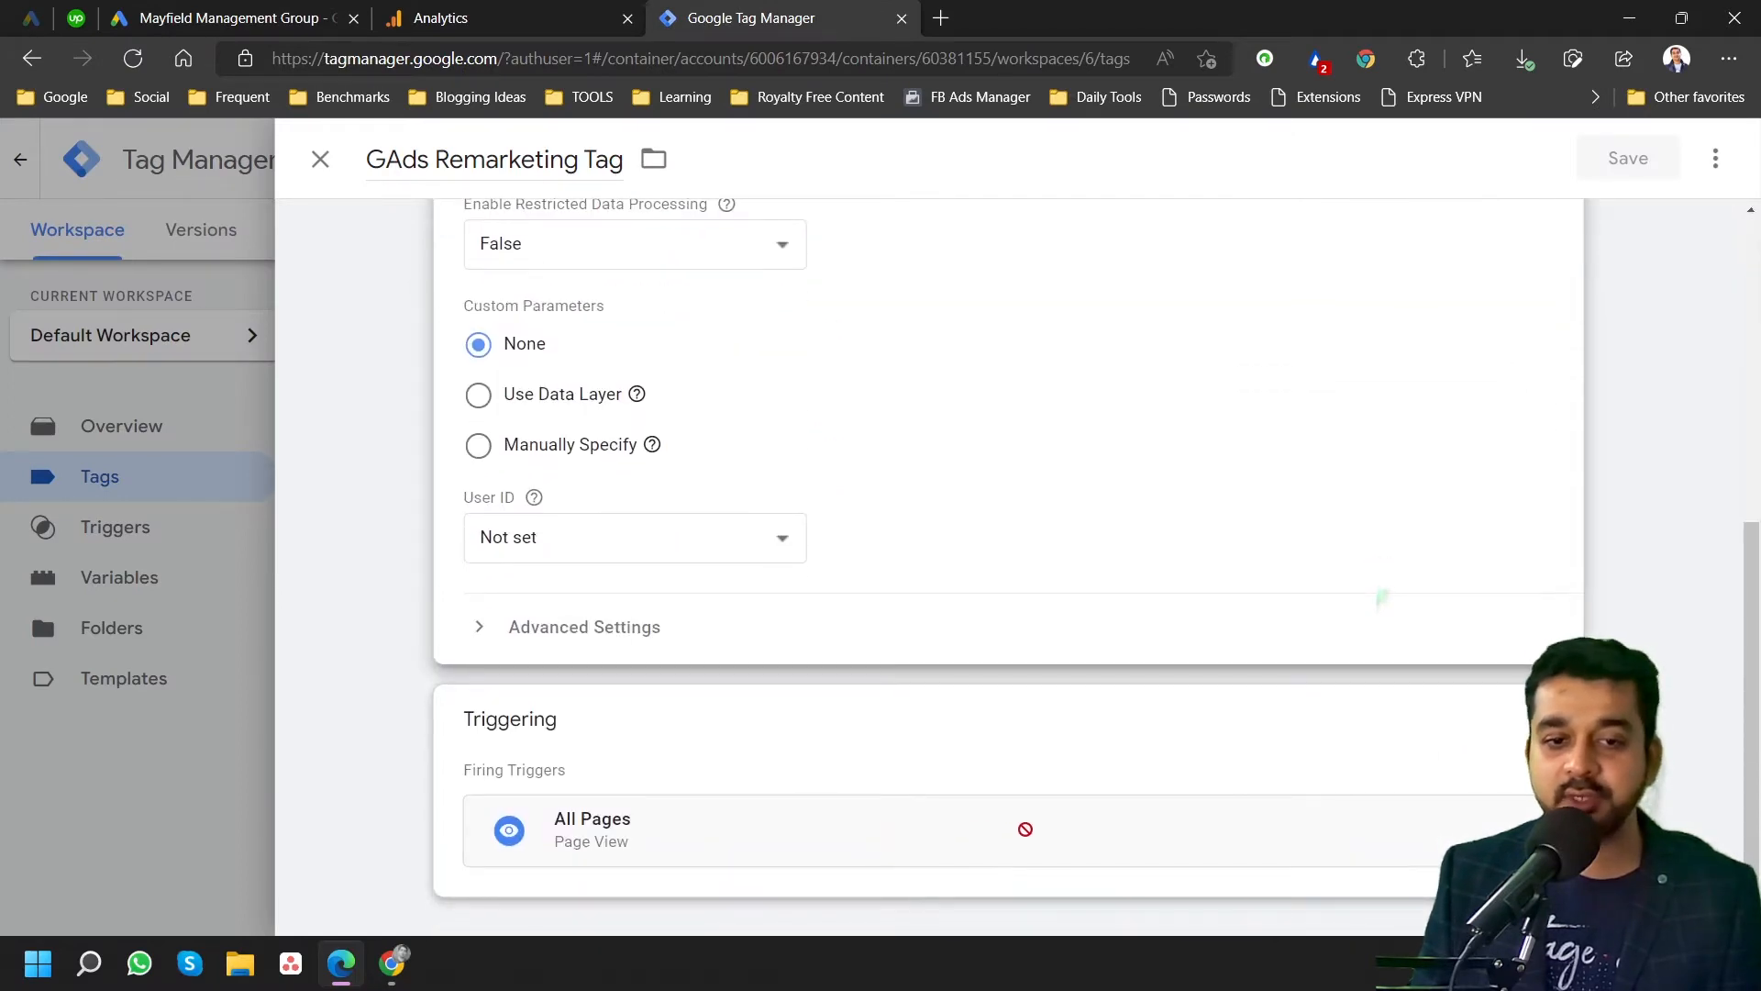
{"action": "scroll", "coordinate": [989, 835], "scroll_direction": "up", "scroll_amount": 6}
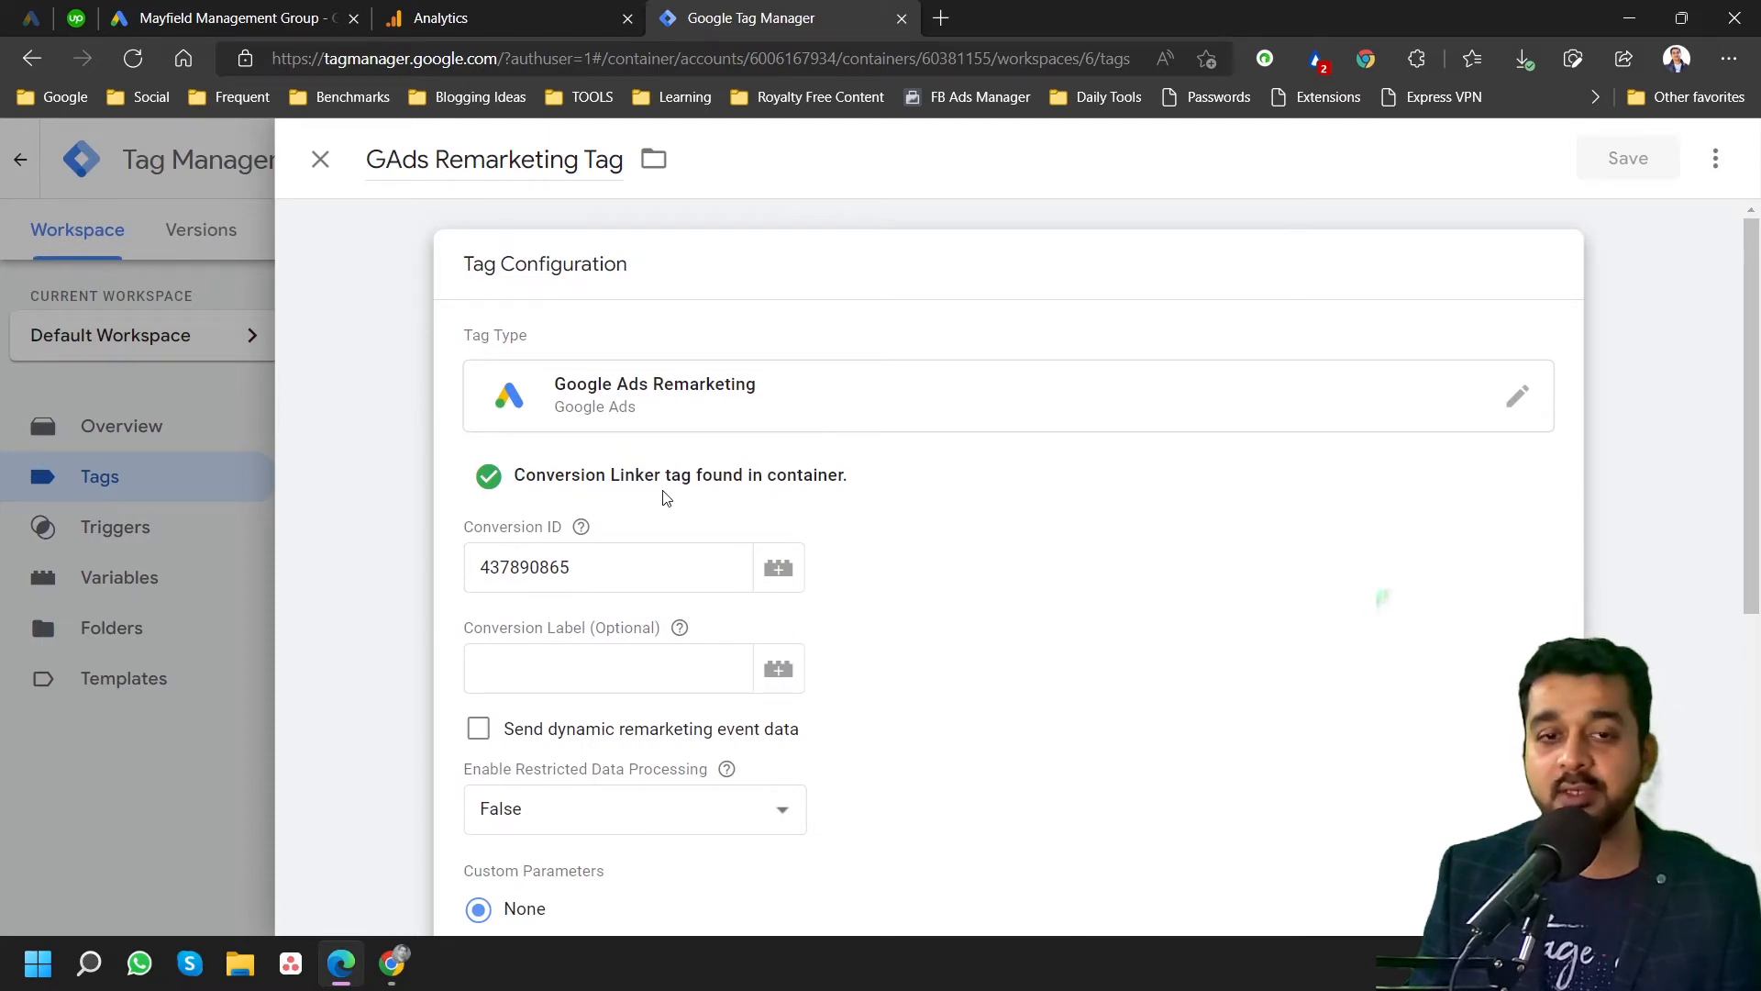
{"action": "left_click", "coordinate": [328, 538]}
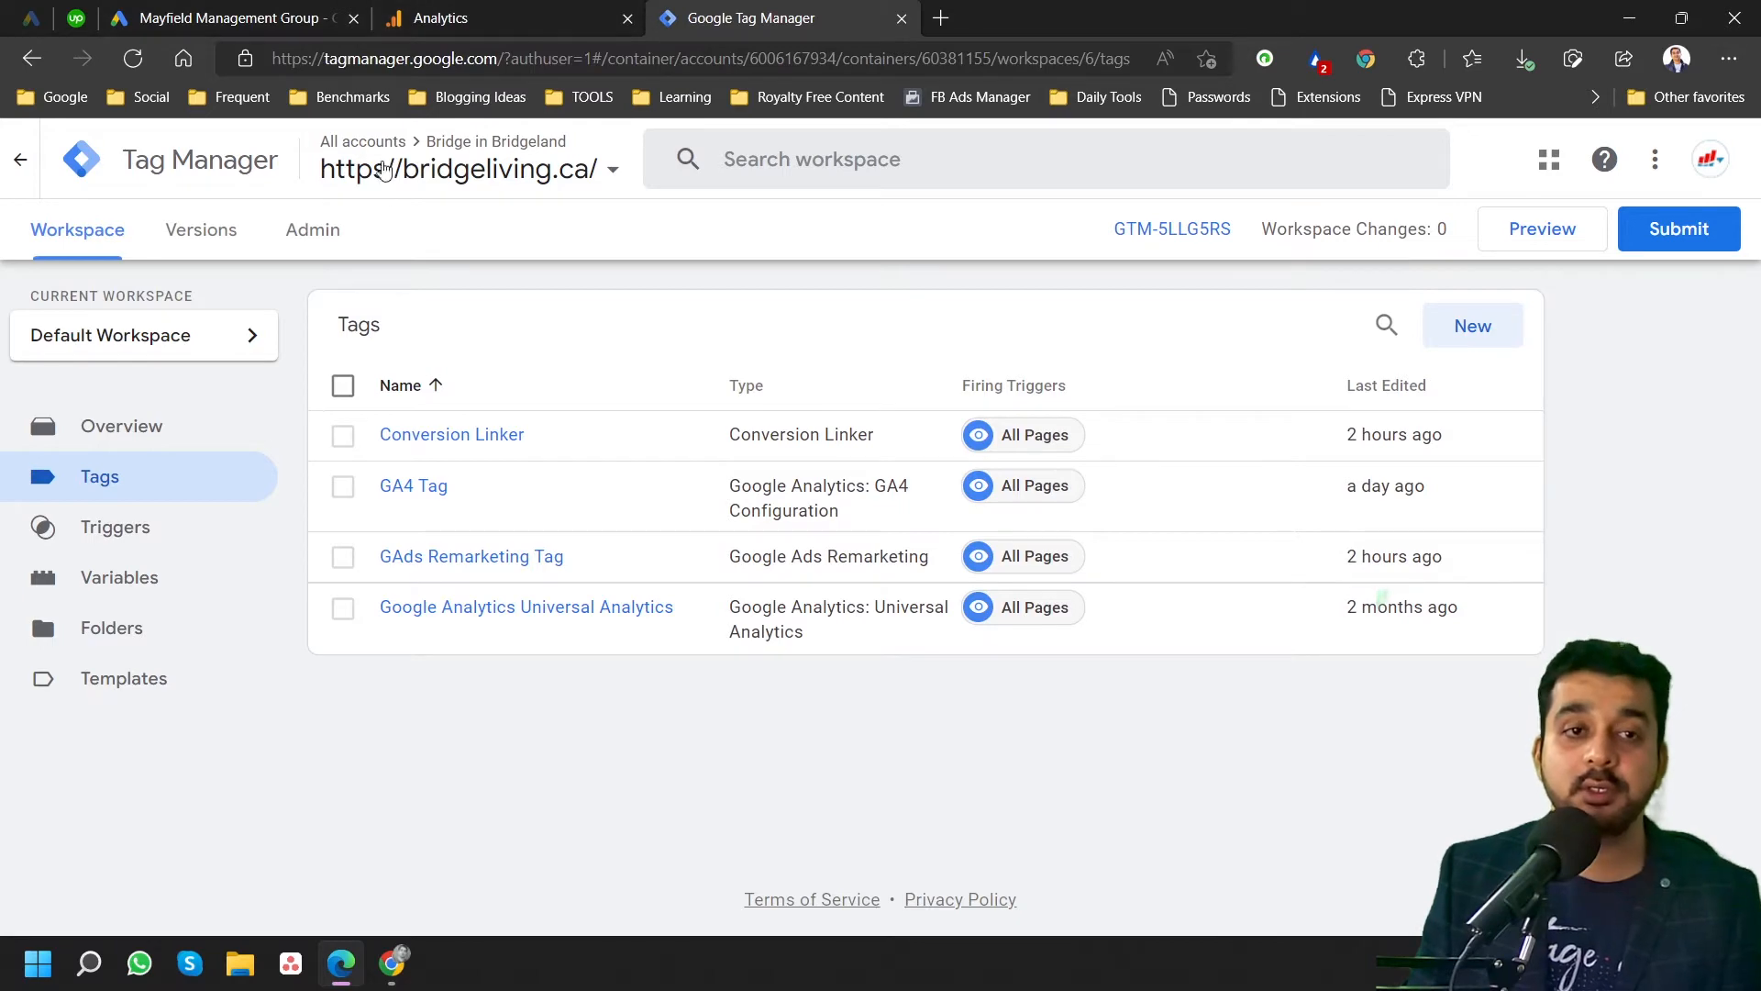
Switch back to Google Ads, return to the data sources overview and look through the linked and linkable sources, including YouTube and Zapier.
{"action": "left_click", "coordinate": [266, 11]}
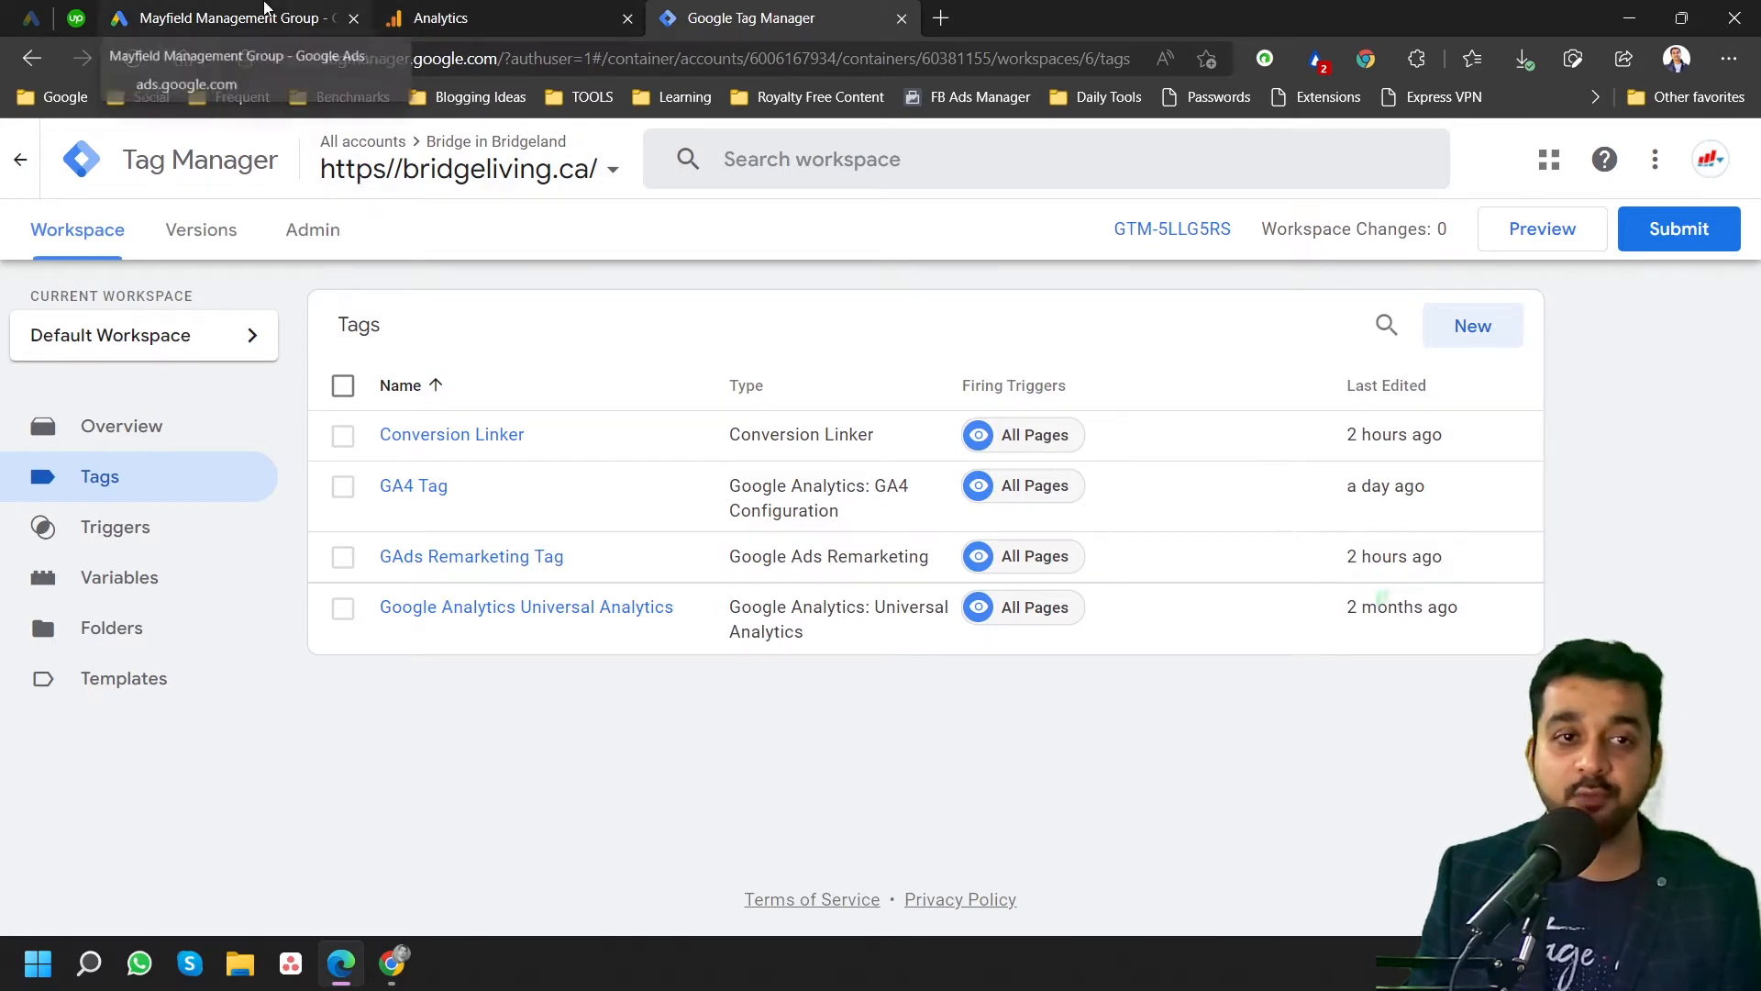
{"action": "scroll", "coordinate": [339, 481], "scroll_direction": "up", "scroll_amount": 10}
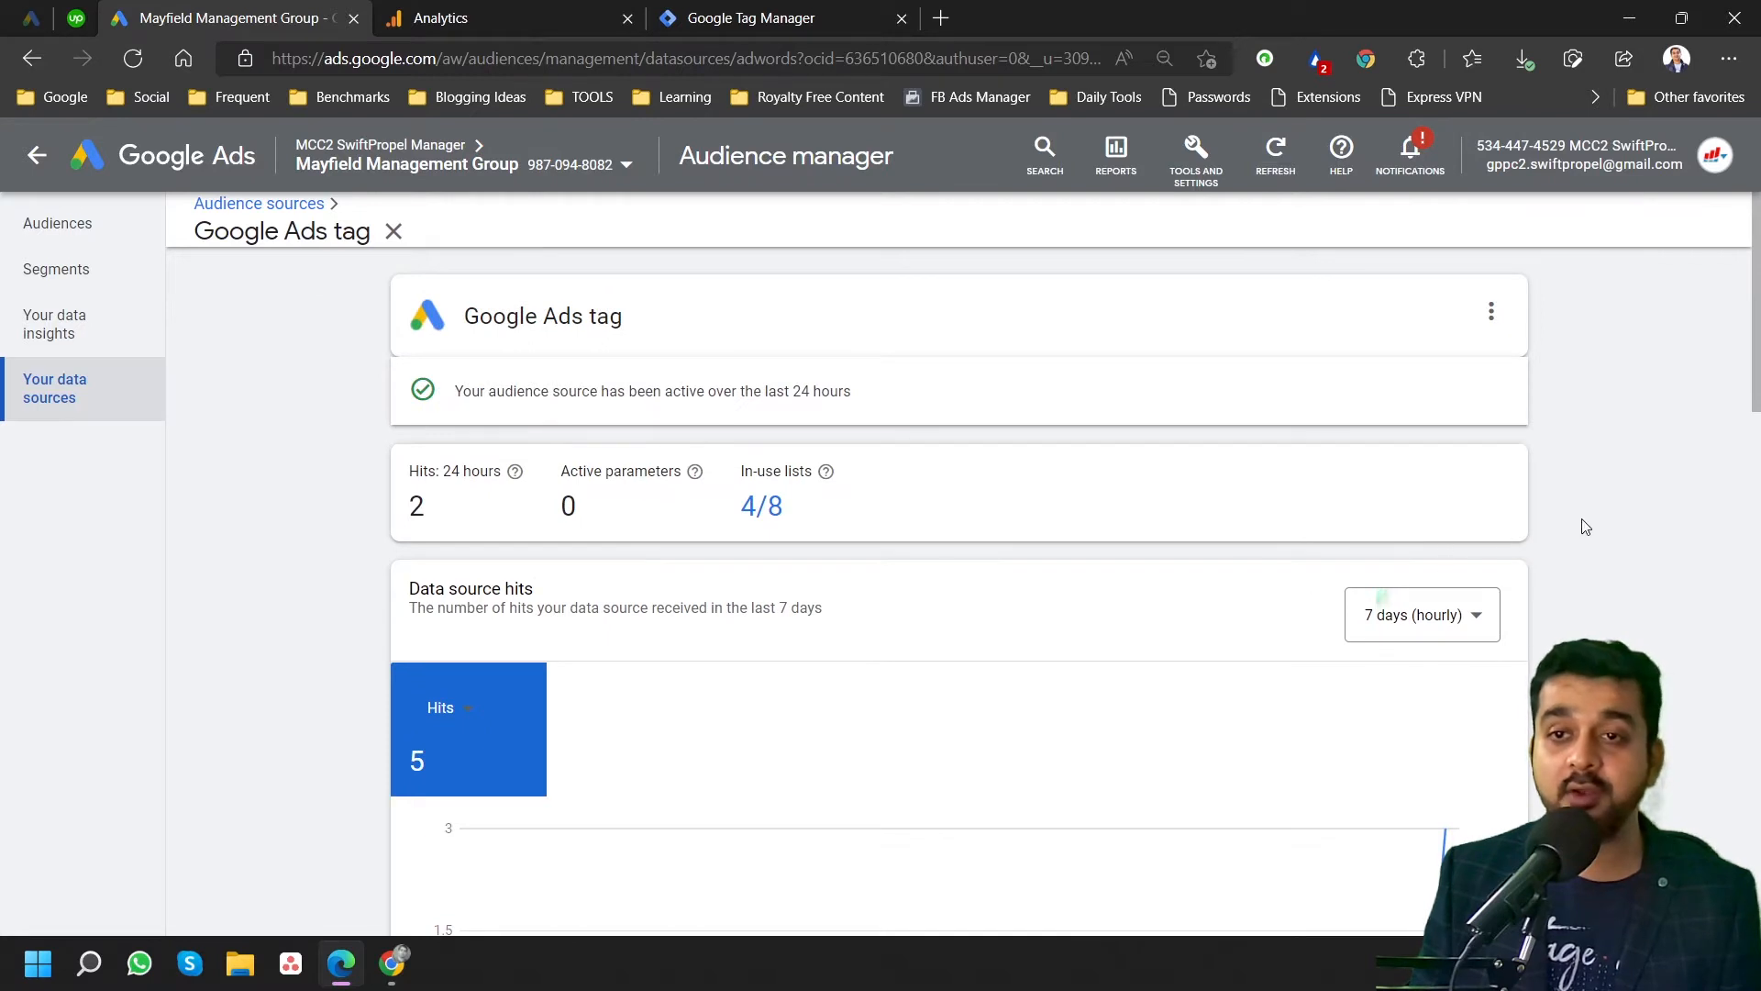
{"action": "left_click", "coordinate": [293, 215]}
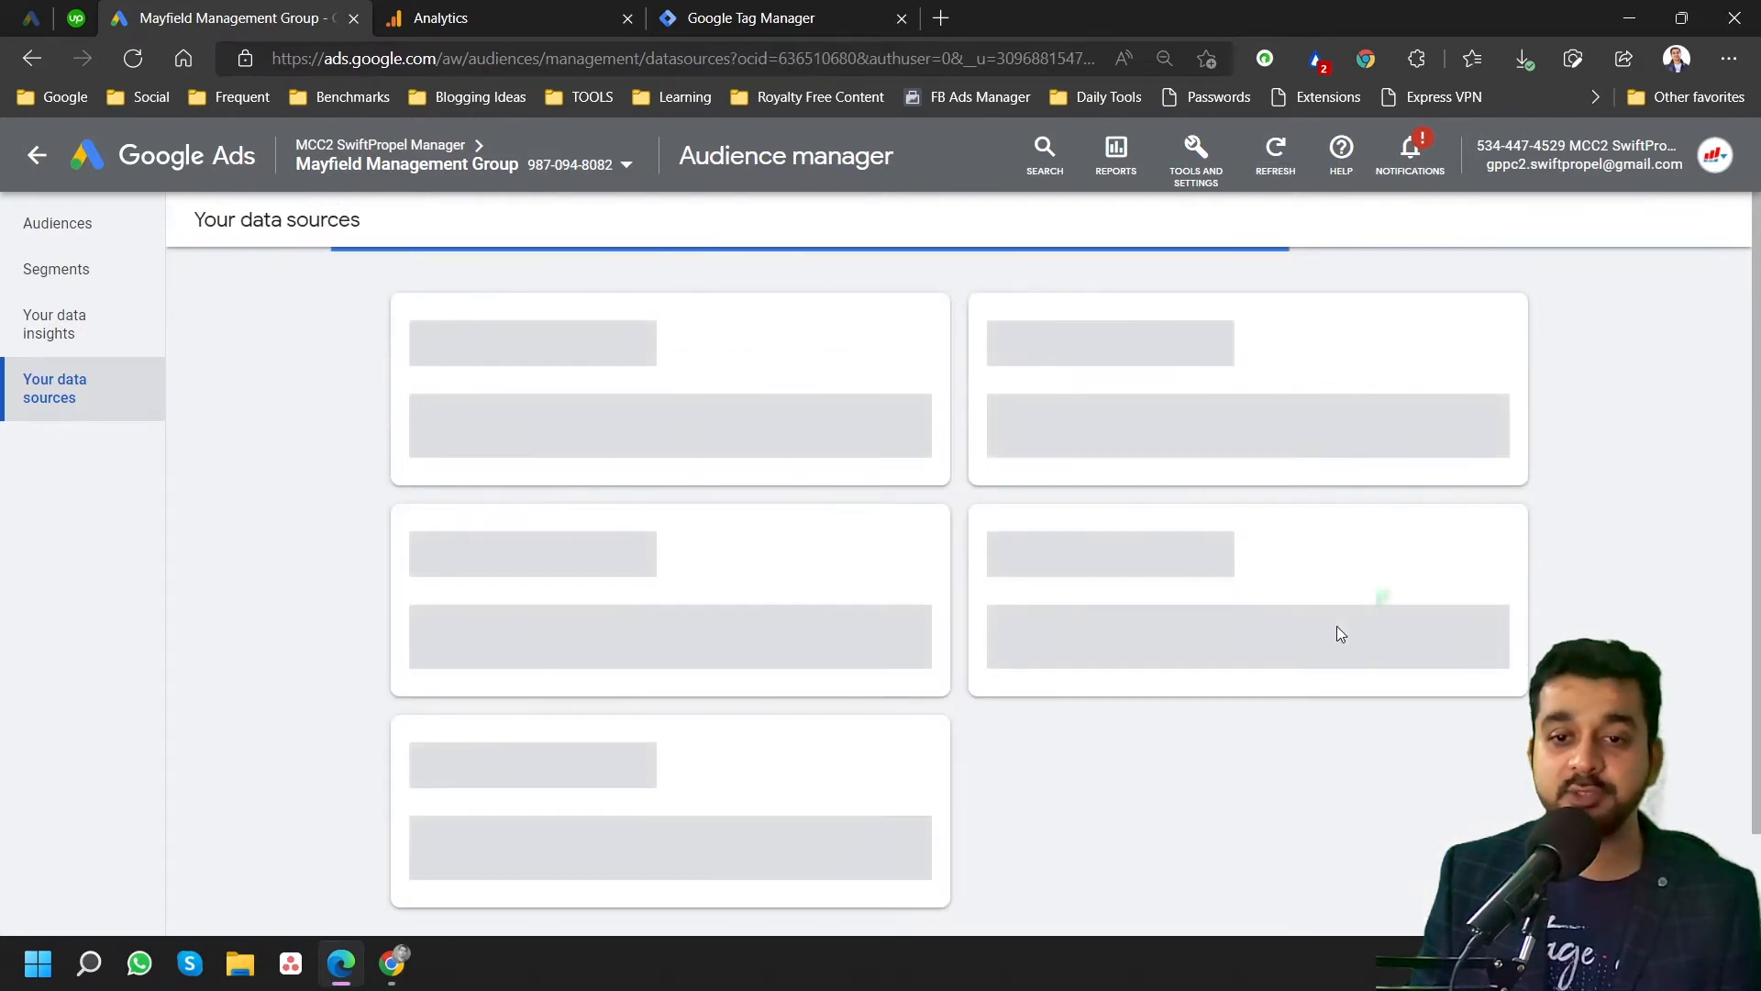
{"action": "scroll", "coordinate": [1341, 625], "scroll_direction": "down", "scroll_amount": 10}
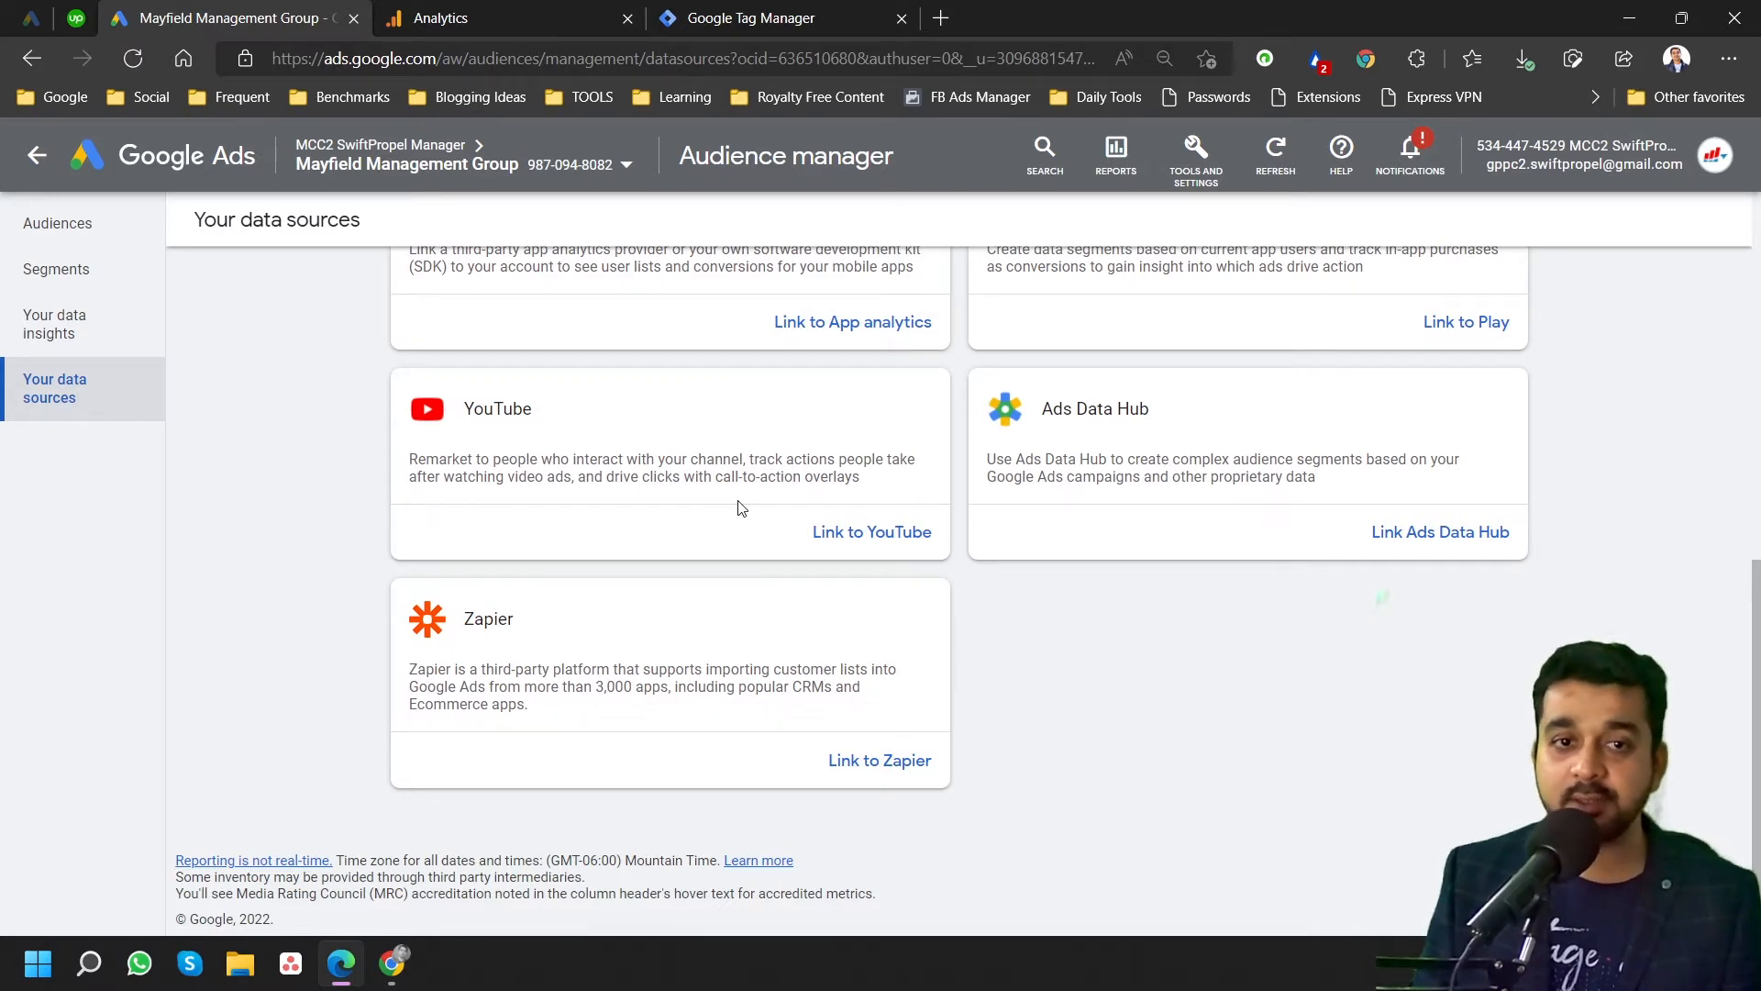
{"action": "scroll", "coordinate": [789, 601], "scroll_direction": "up", "scroll_amount": 2}
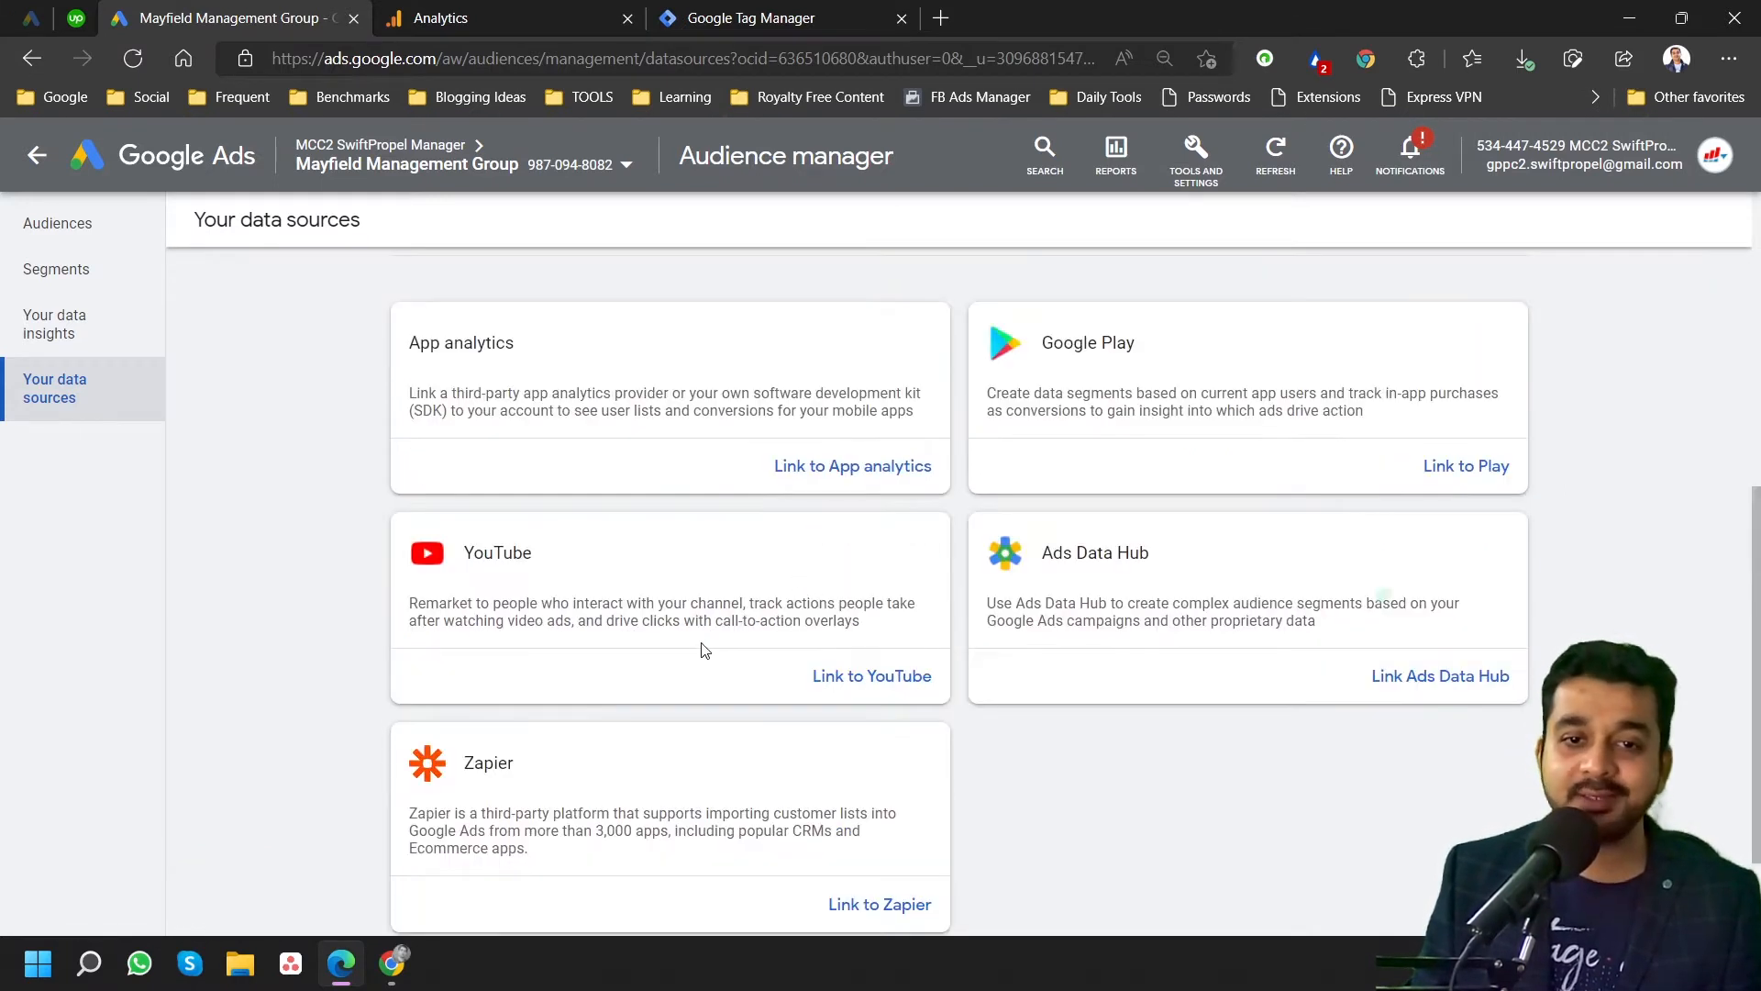
{"action": "scroll", "coordinate": [705, 649], "scroll_direction": "up", "scroll_amount": 6}
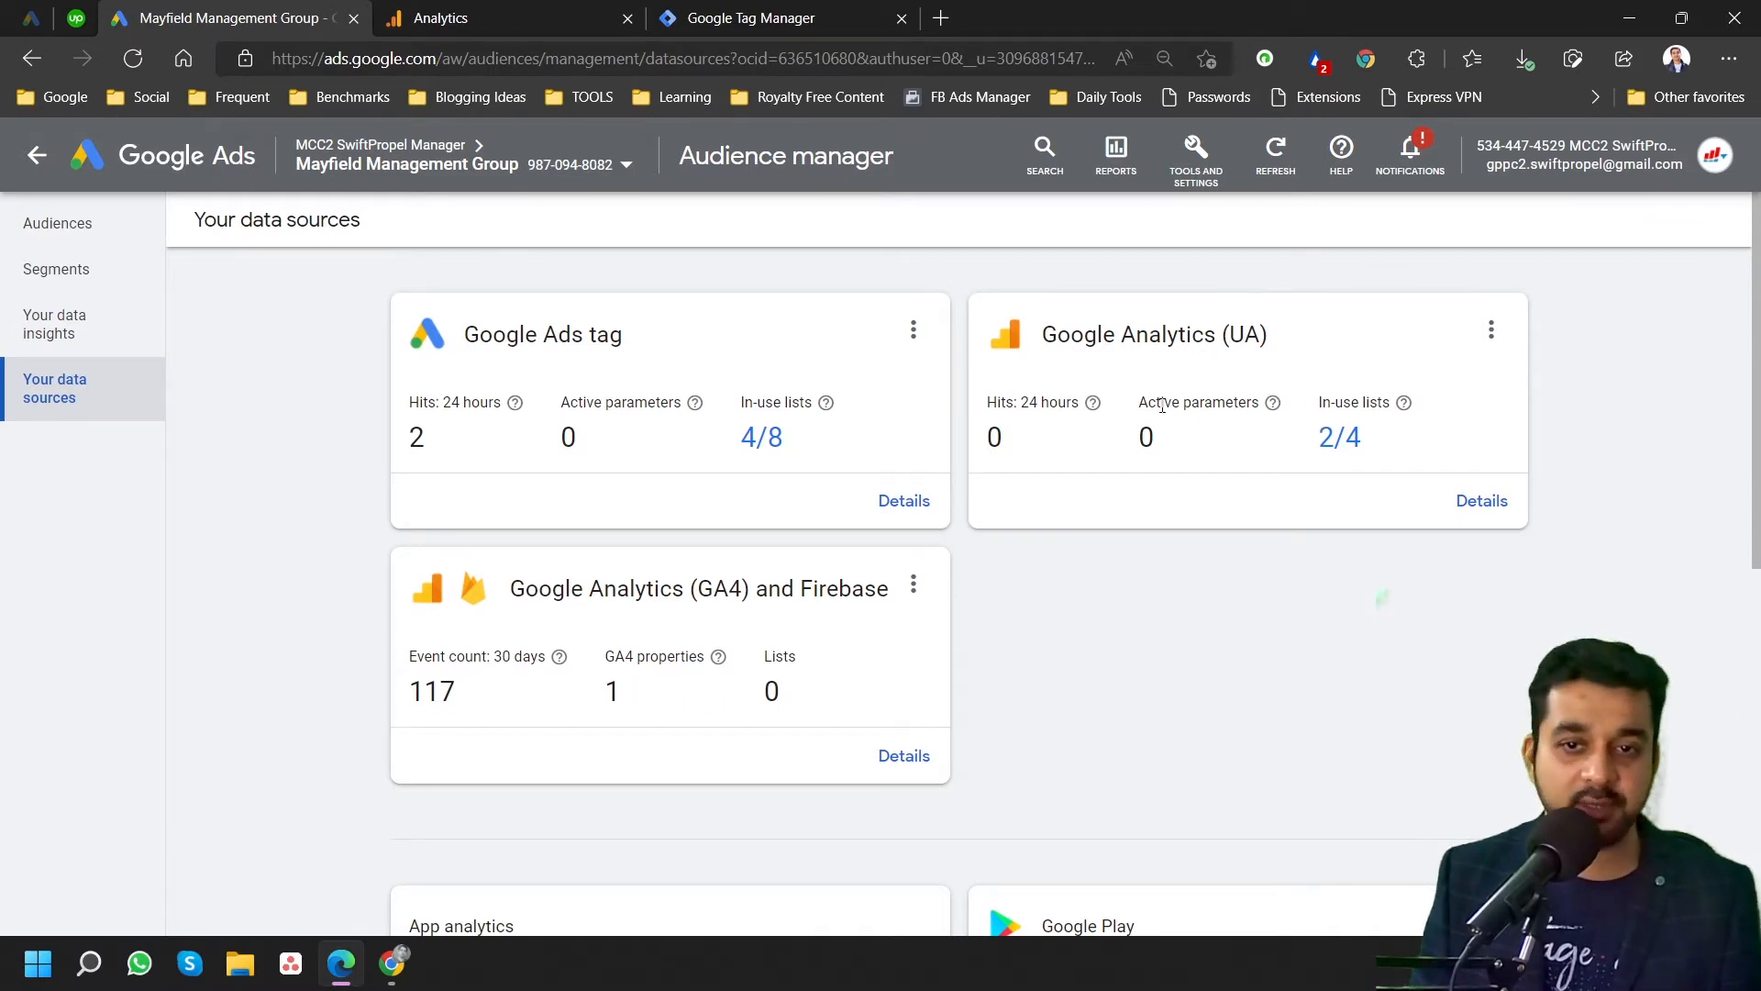
{"action": "scroll", "coordinate": [1163, 436], "scroll_direction": "down", "scroll_amount": 2}
{"action": "scroll", "coordinate": [1163, 436], "scroll_direction": "up", "scroll_amount": 2}
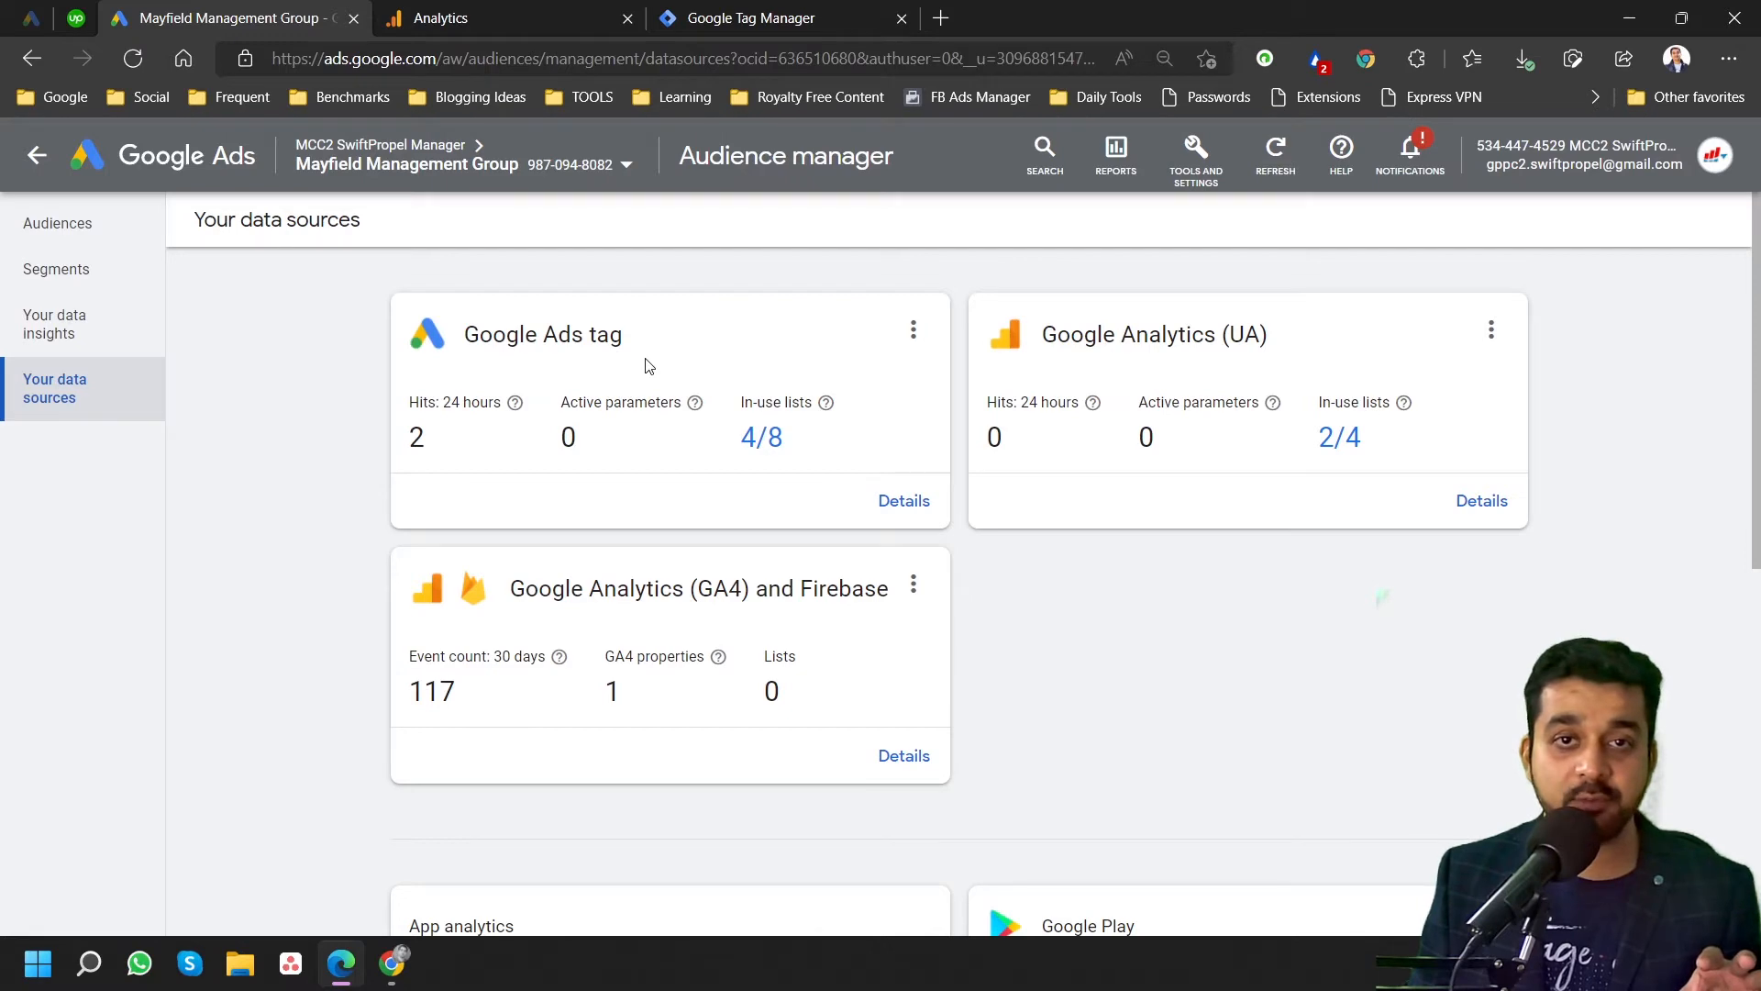
{"action": "scroll", "coordinate": [645, 368], "scroll_direction": "down", "scroll_amount": 6}
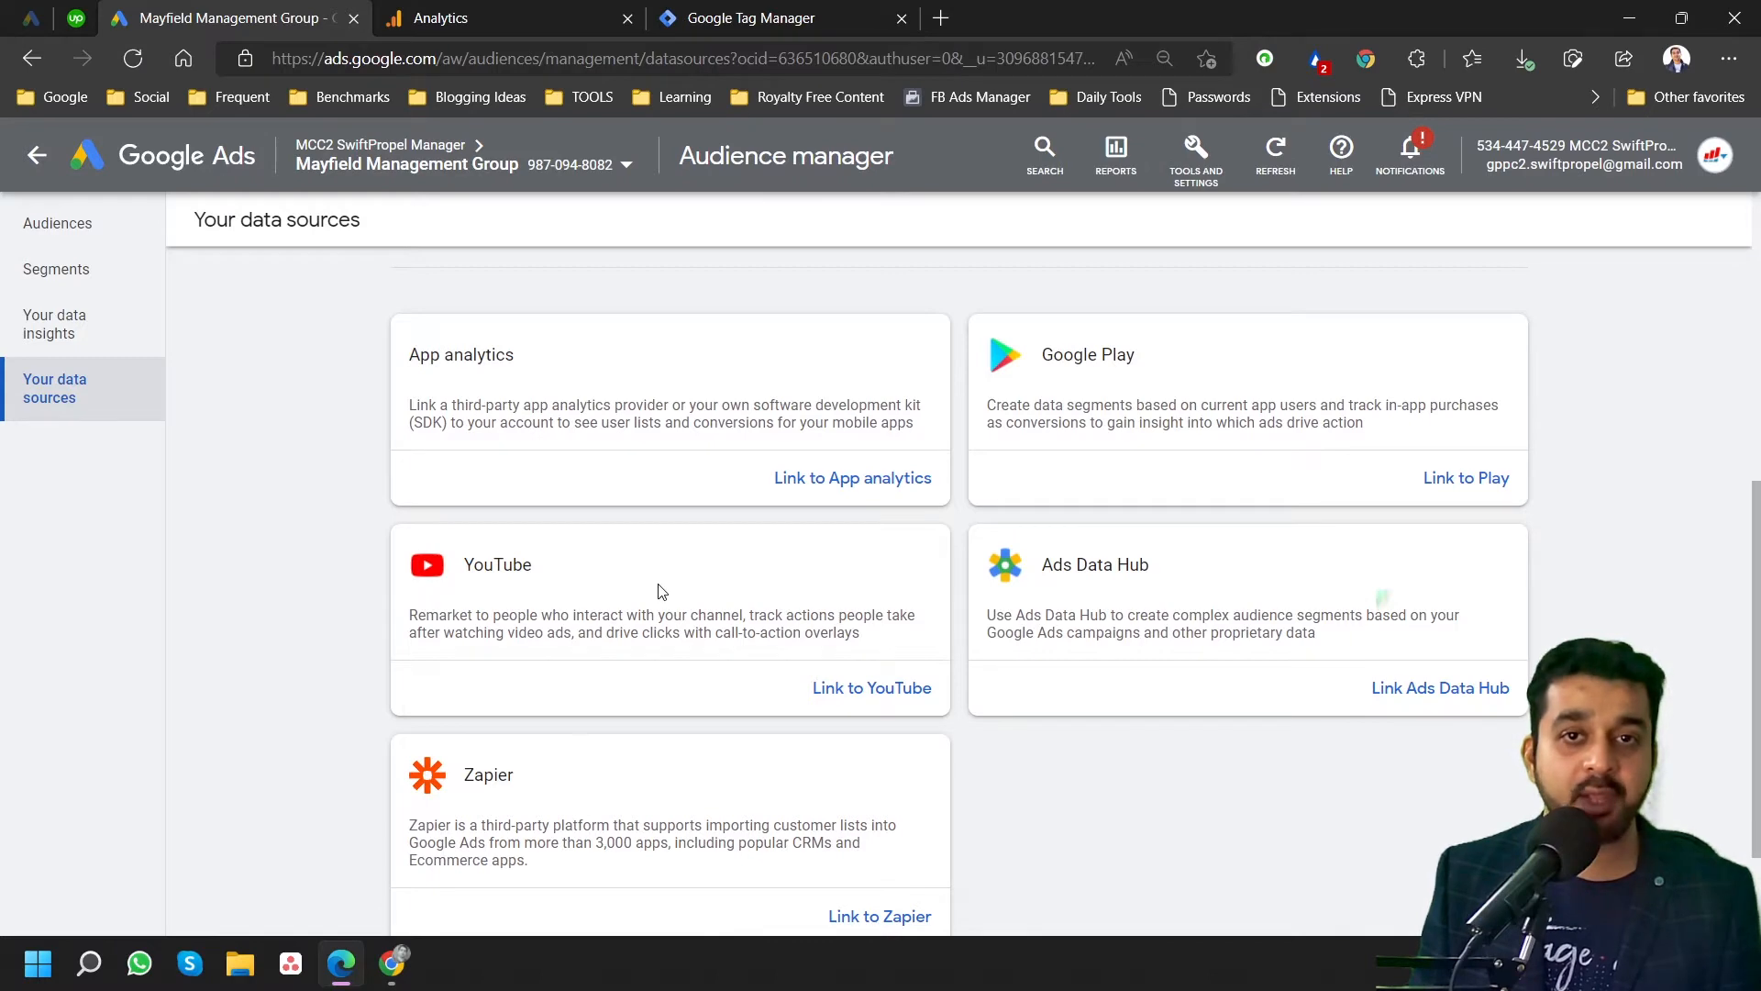
{"action": "scroll", "coordinate": [648, 632], "scroll_direction": "up", "scroll_amount": 5}
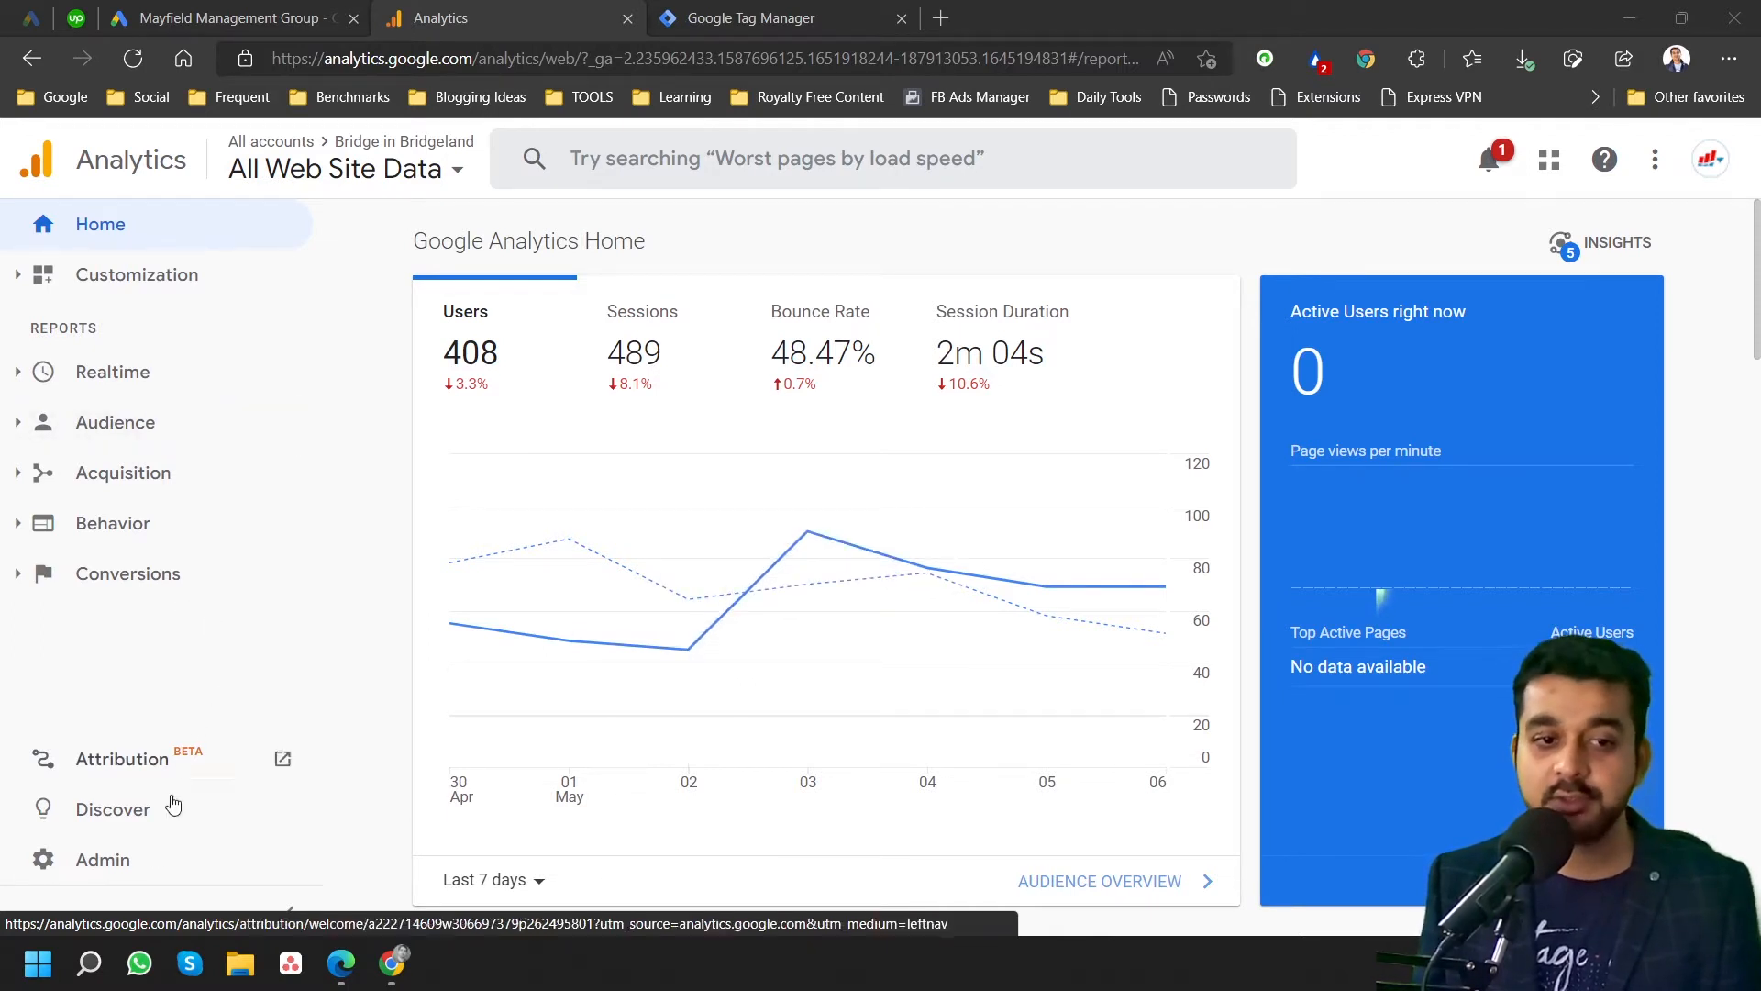
Open the list of audiences under the Bridge in Bridgeland property's audience definitions in the Analytics administration settings.
{"action": "left_click", "coordinate": [144, 859]}
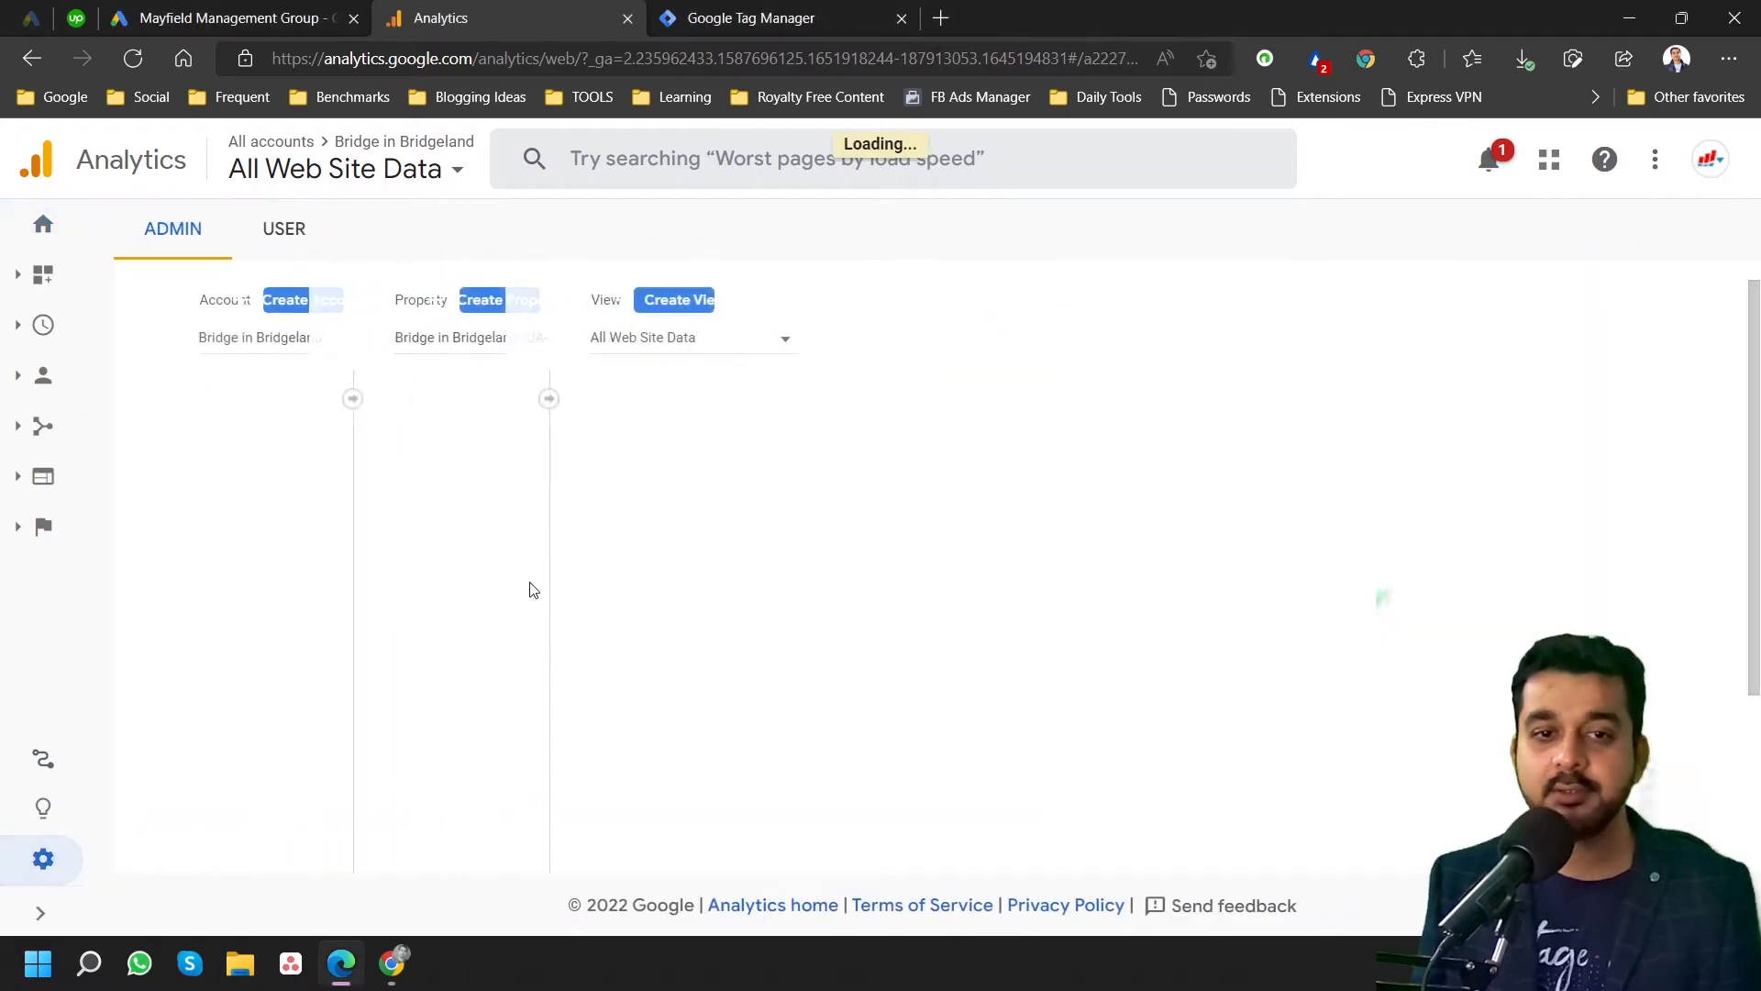
{"action": "scroll", "coordinate": [812, 679], "scroll_direction": "down", "scroll_amount": 3}
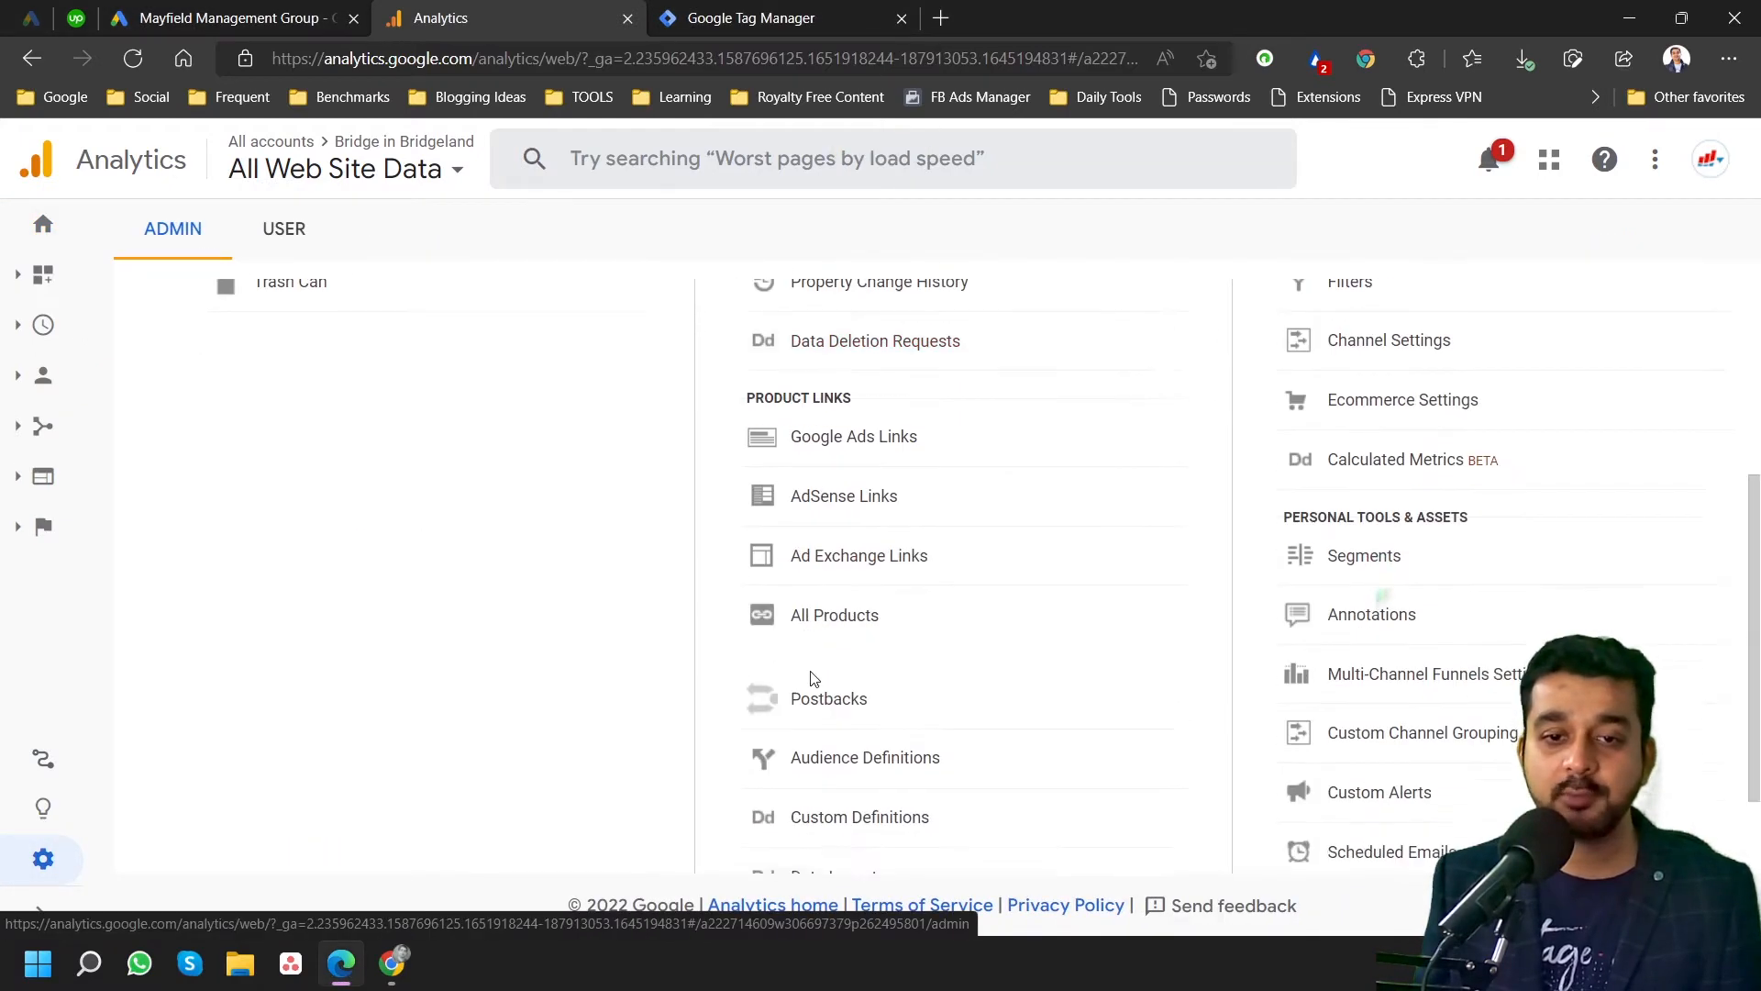
{"action": "left_click", "coordinate": [916, 764]}
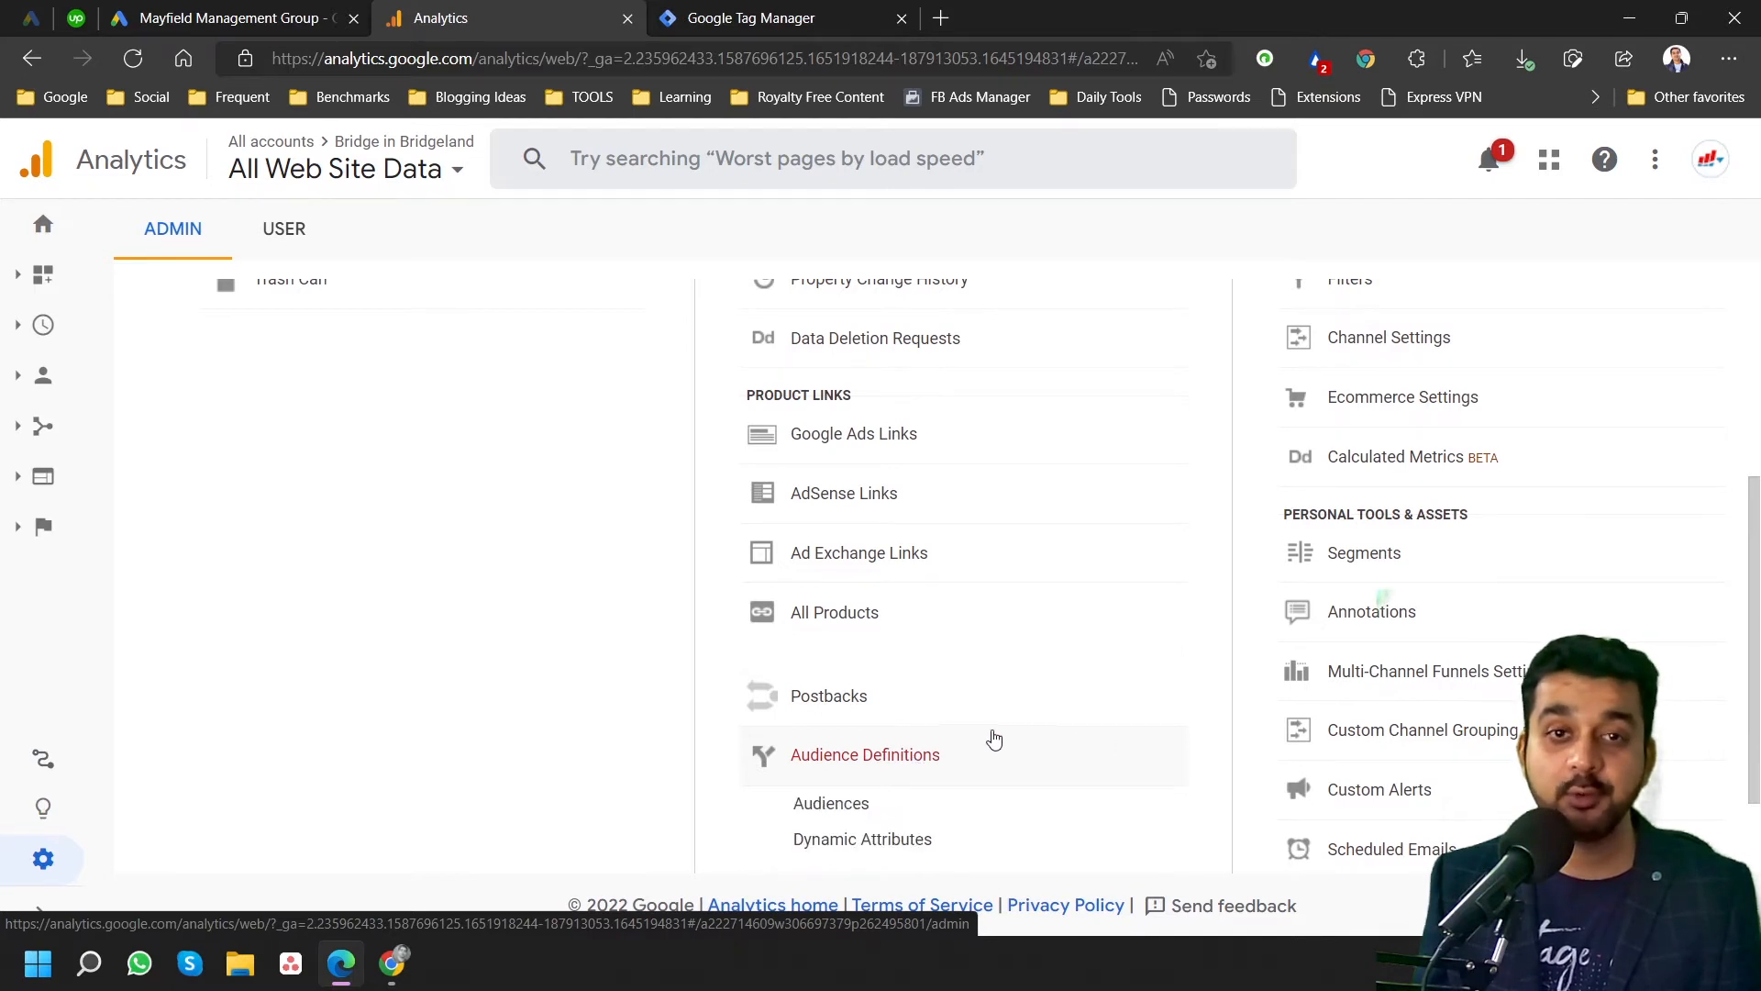
{"action": "scroll", "coordinate": [907, 705], "scroll_direction": "down", "scroll_amount": 1}
{"action": "left_click", "coordinate": [852, 719]}
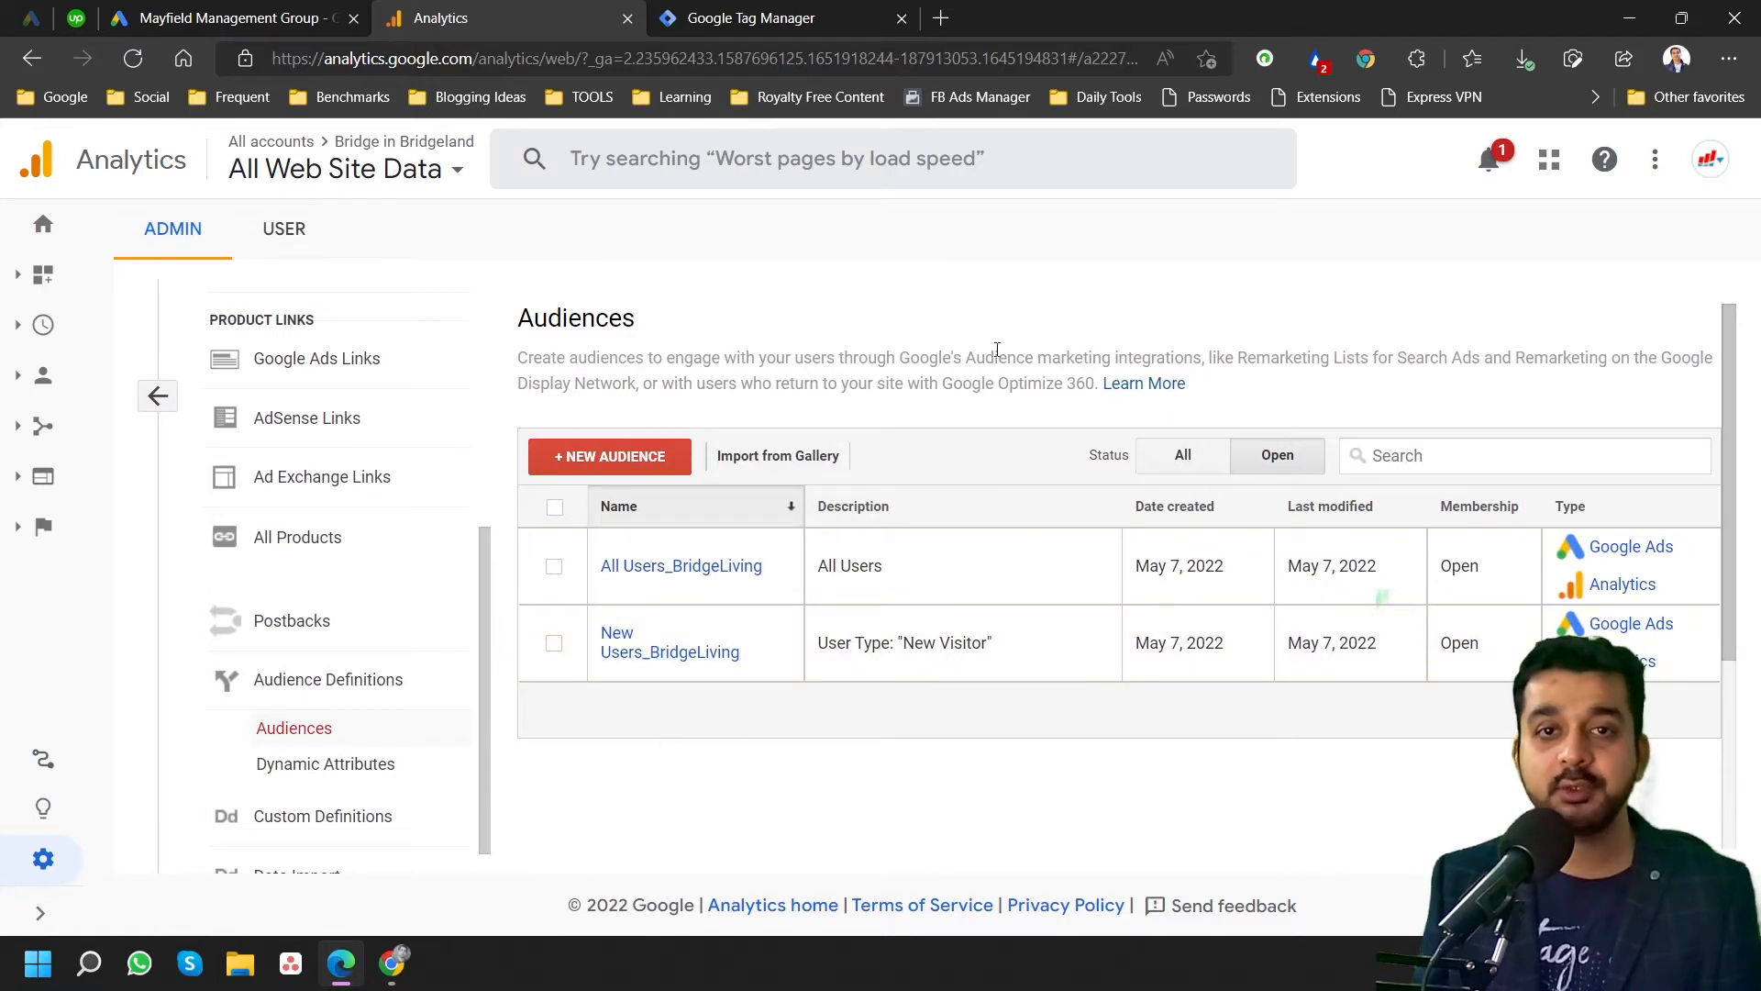
Start a new audience, read its introduction, and confirm All Web Site Data as the source view.
{"action": "left_click", "coordinate": [653, 459]}
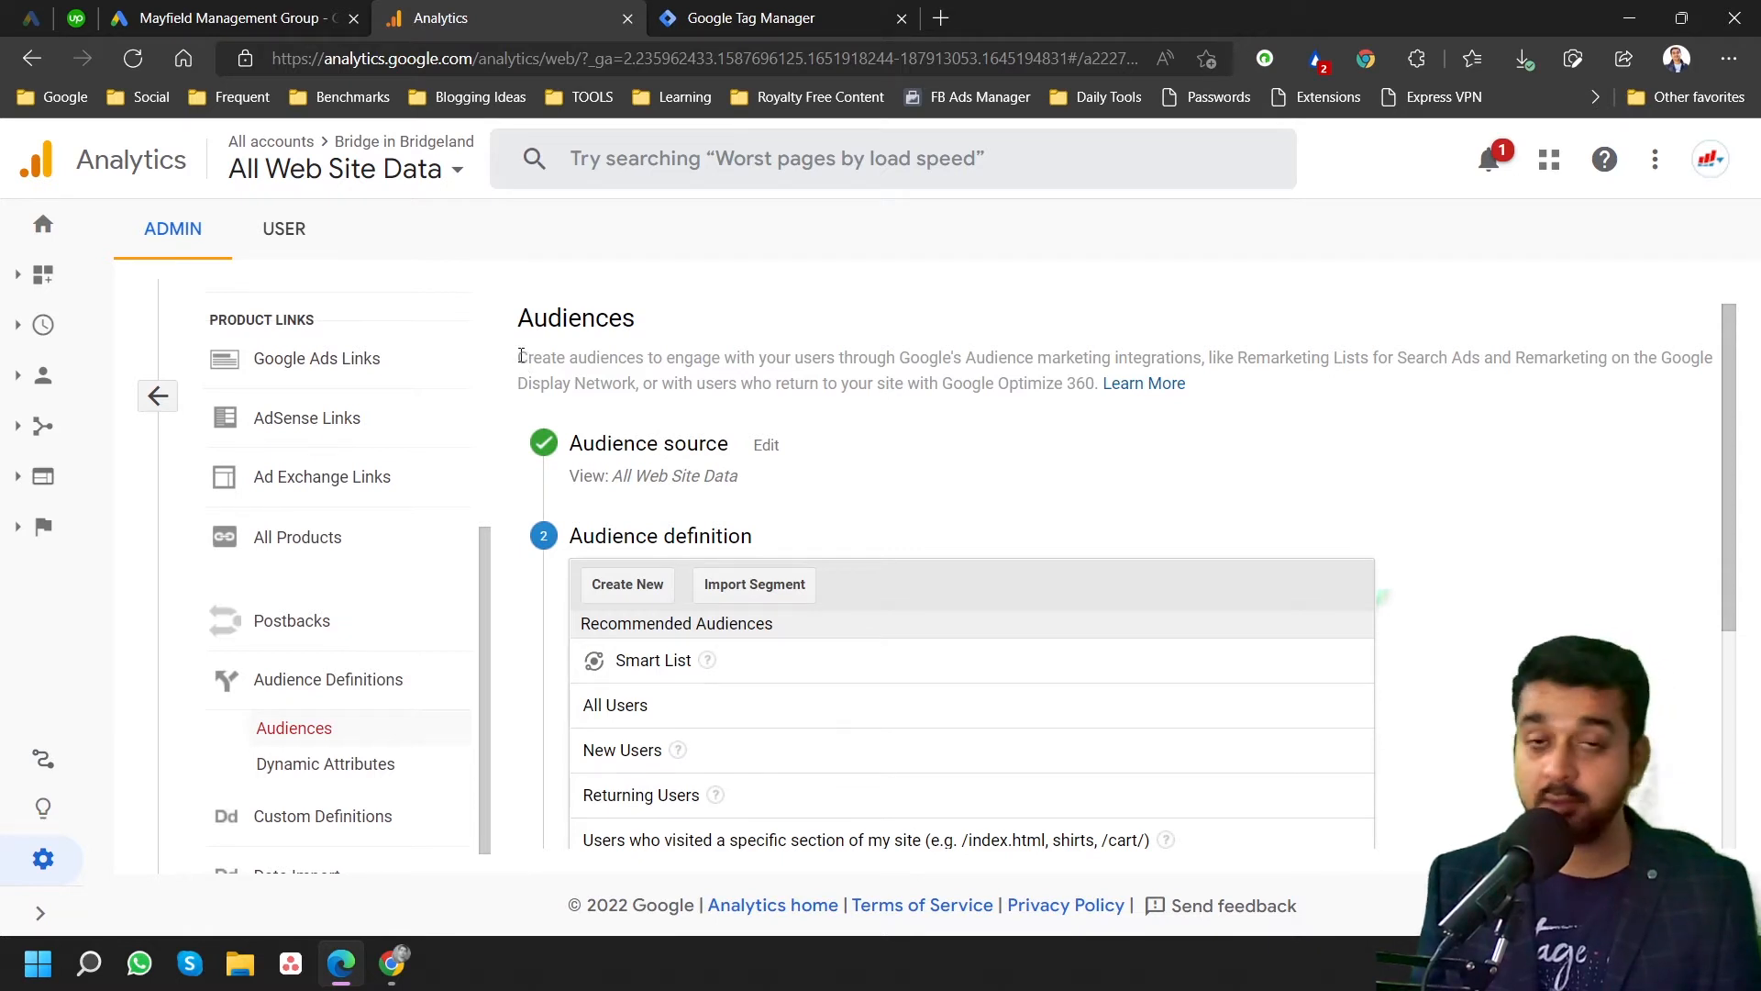
{"action": "left_click_drag", "start_coordinate": [521, 355], "coordinate": [706, 384]}
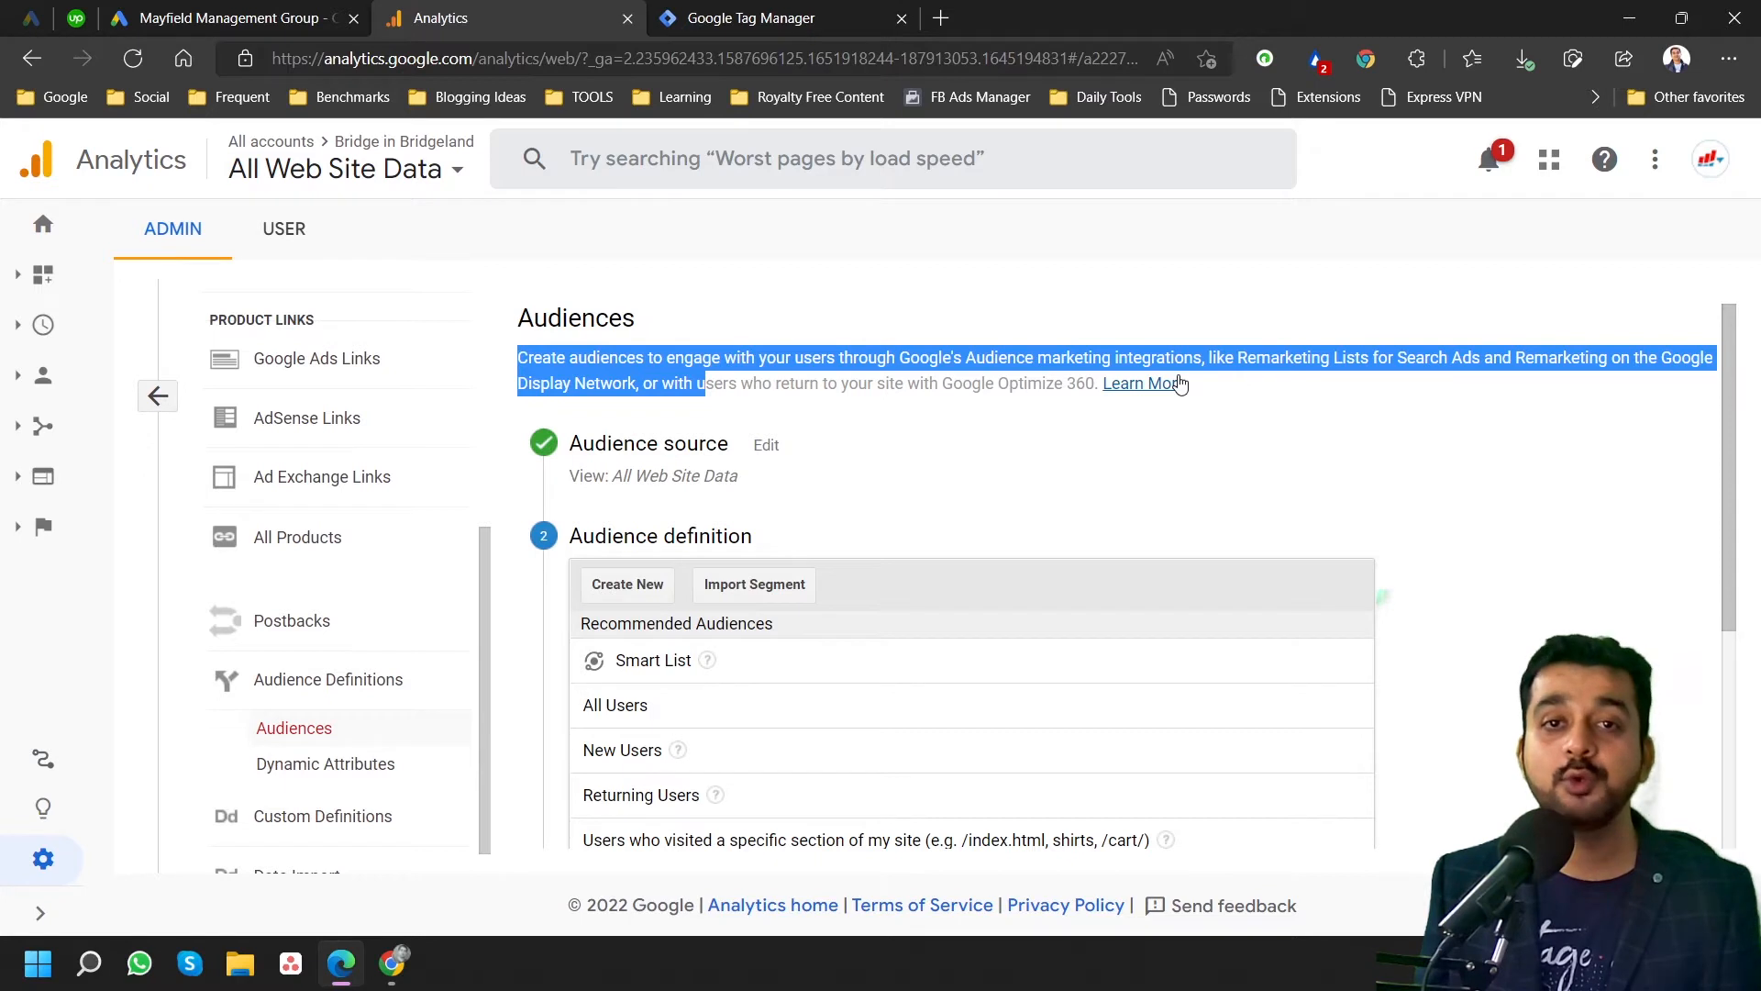
{"action": "left_click", "coordinate": [1479, 508]}
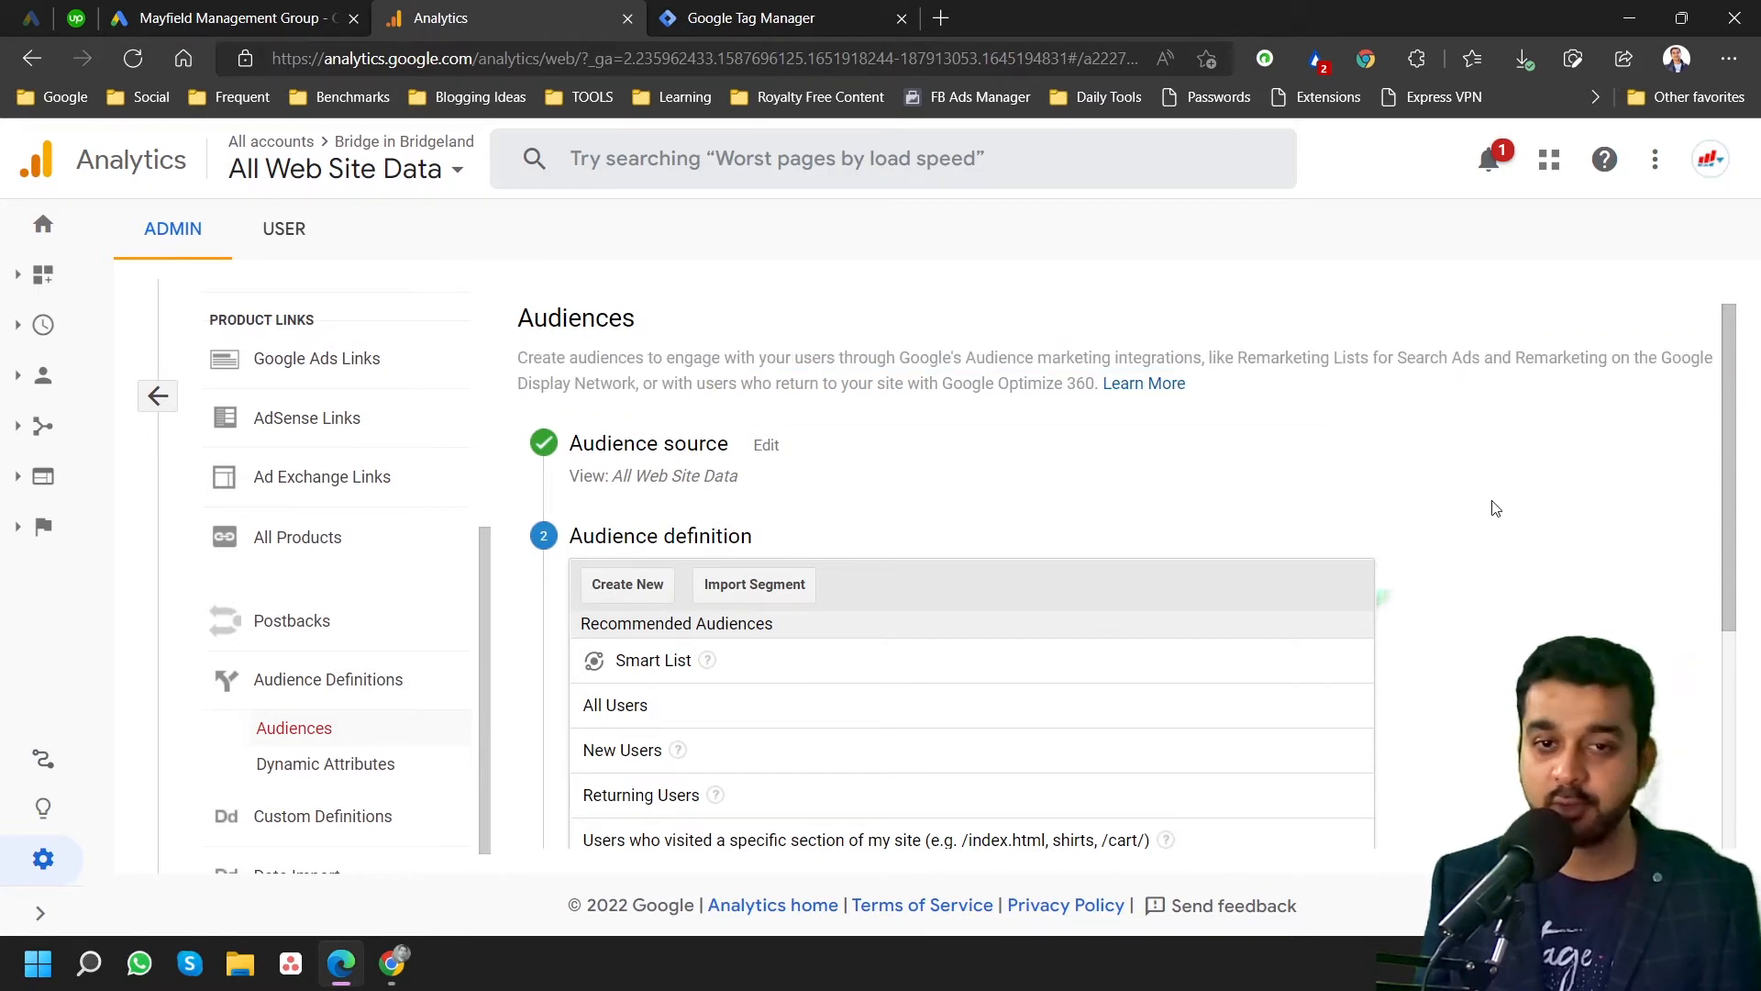
{"action": "left_click", "coordinate": [720, 478]}
{"action": "left_click", "coordinate": [684, 516]}
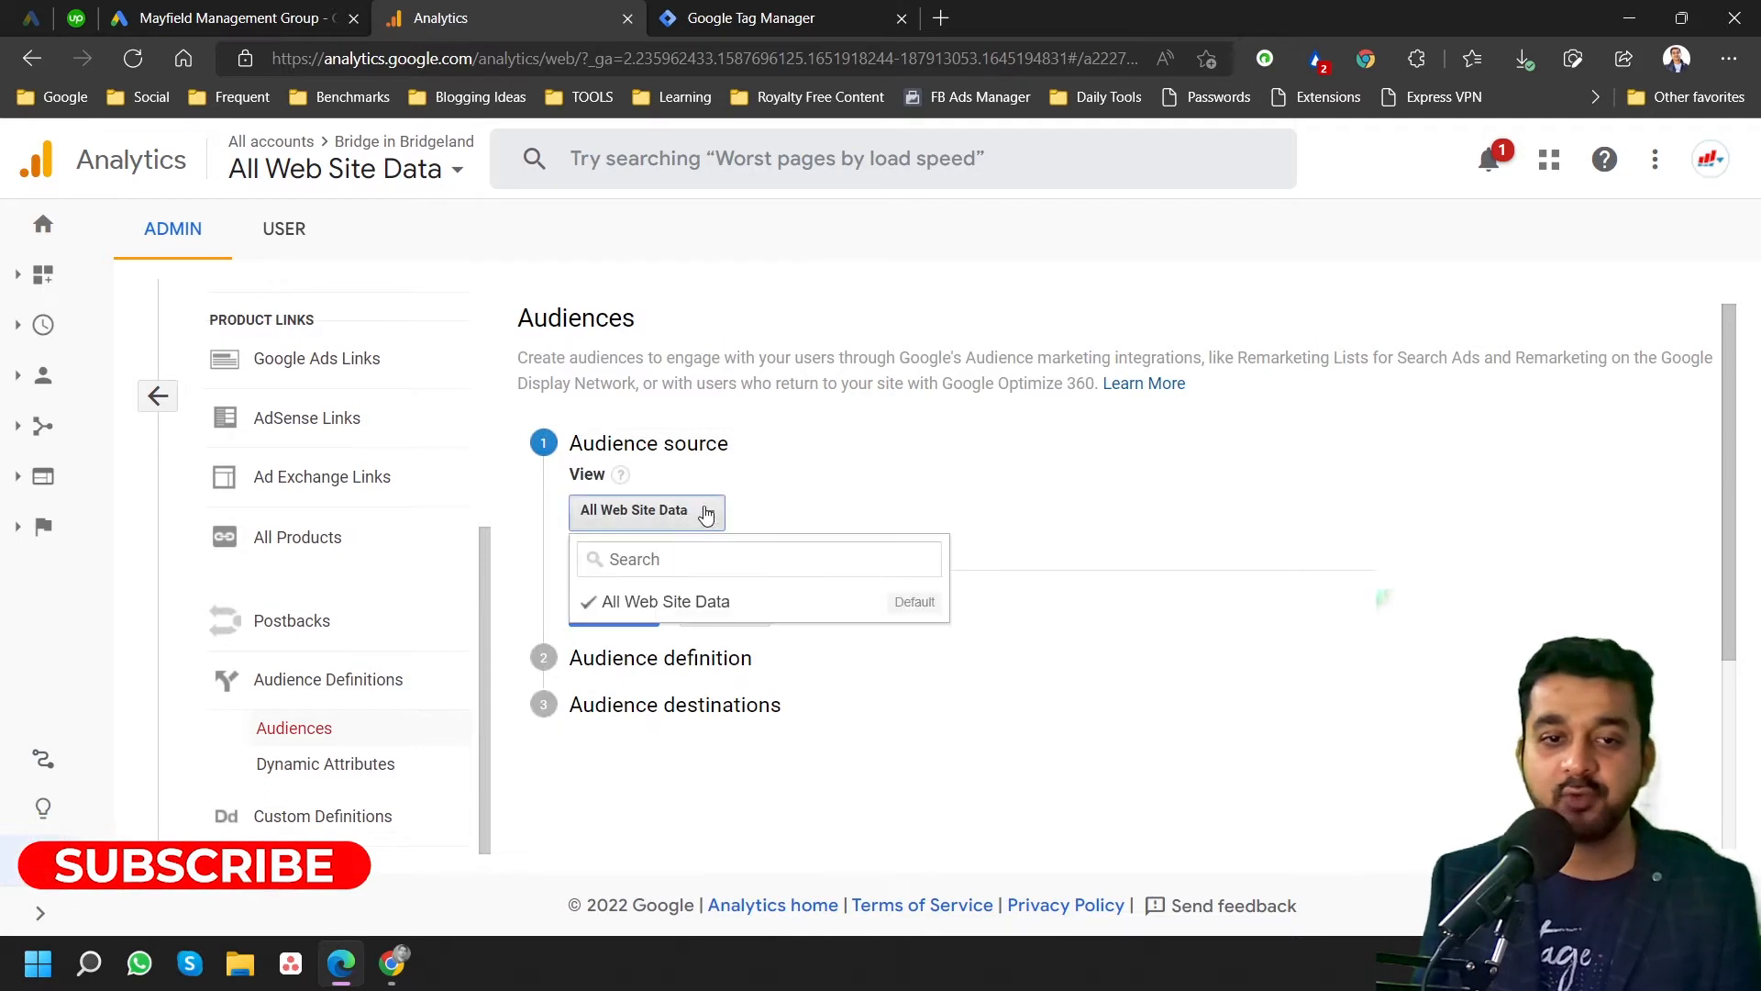
{"action": "left_click", "coordinate": [910, 503]}
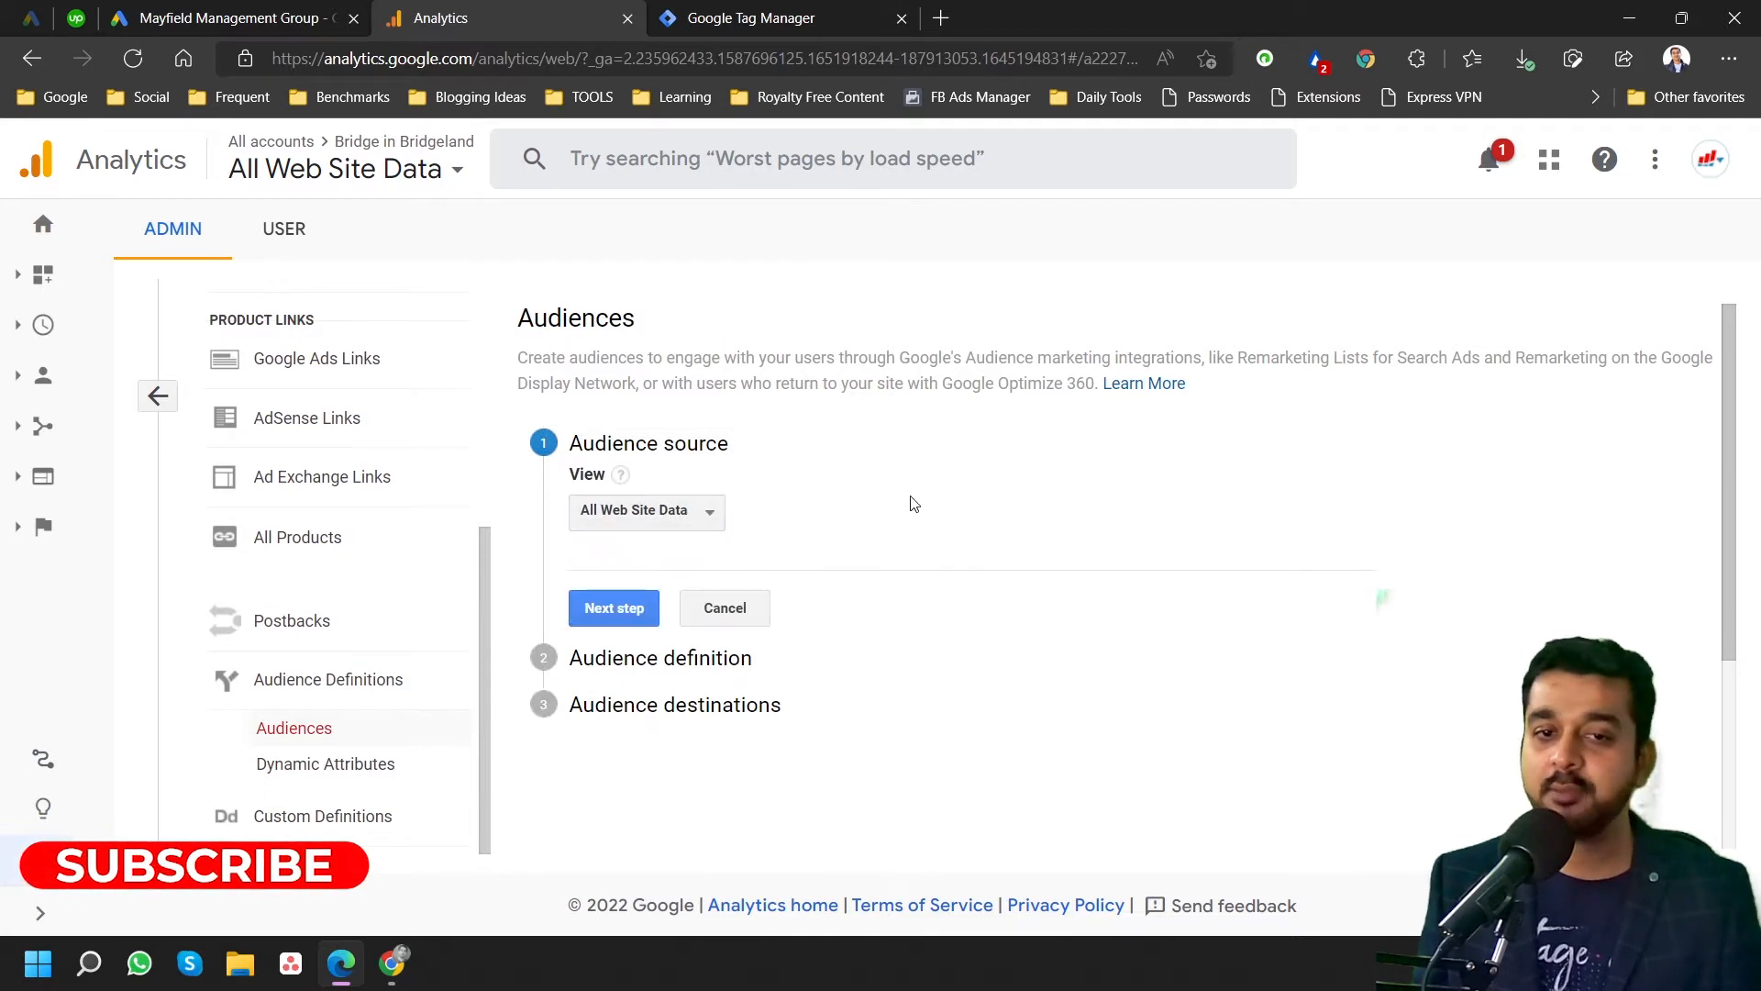
{"action": "left_click", "coordinate": [623, 609]}
Define the audience with the recommended All Users definition and name it "All User 3".
{"action": "scroll", "coordinate": [793, 535], "scroll_direction": "down", "scroll_amount": 2}
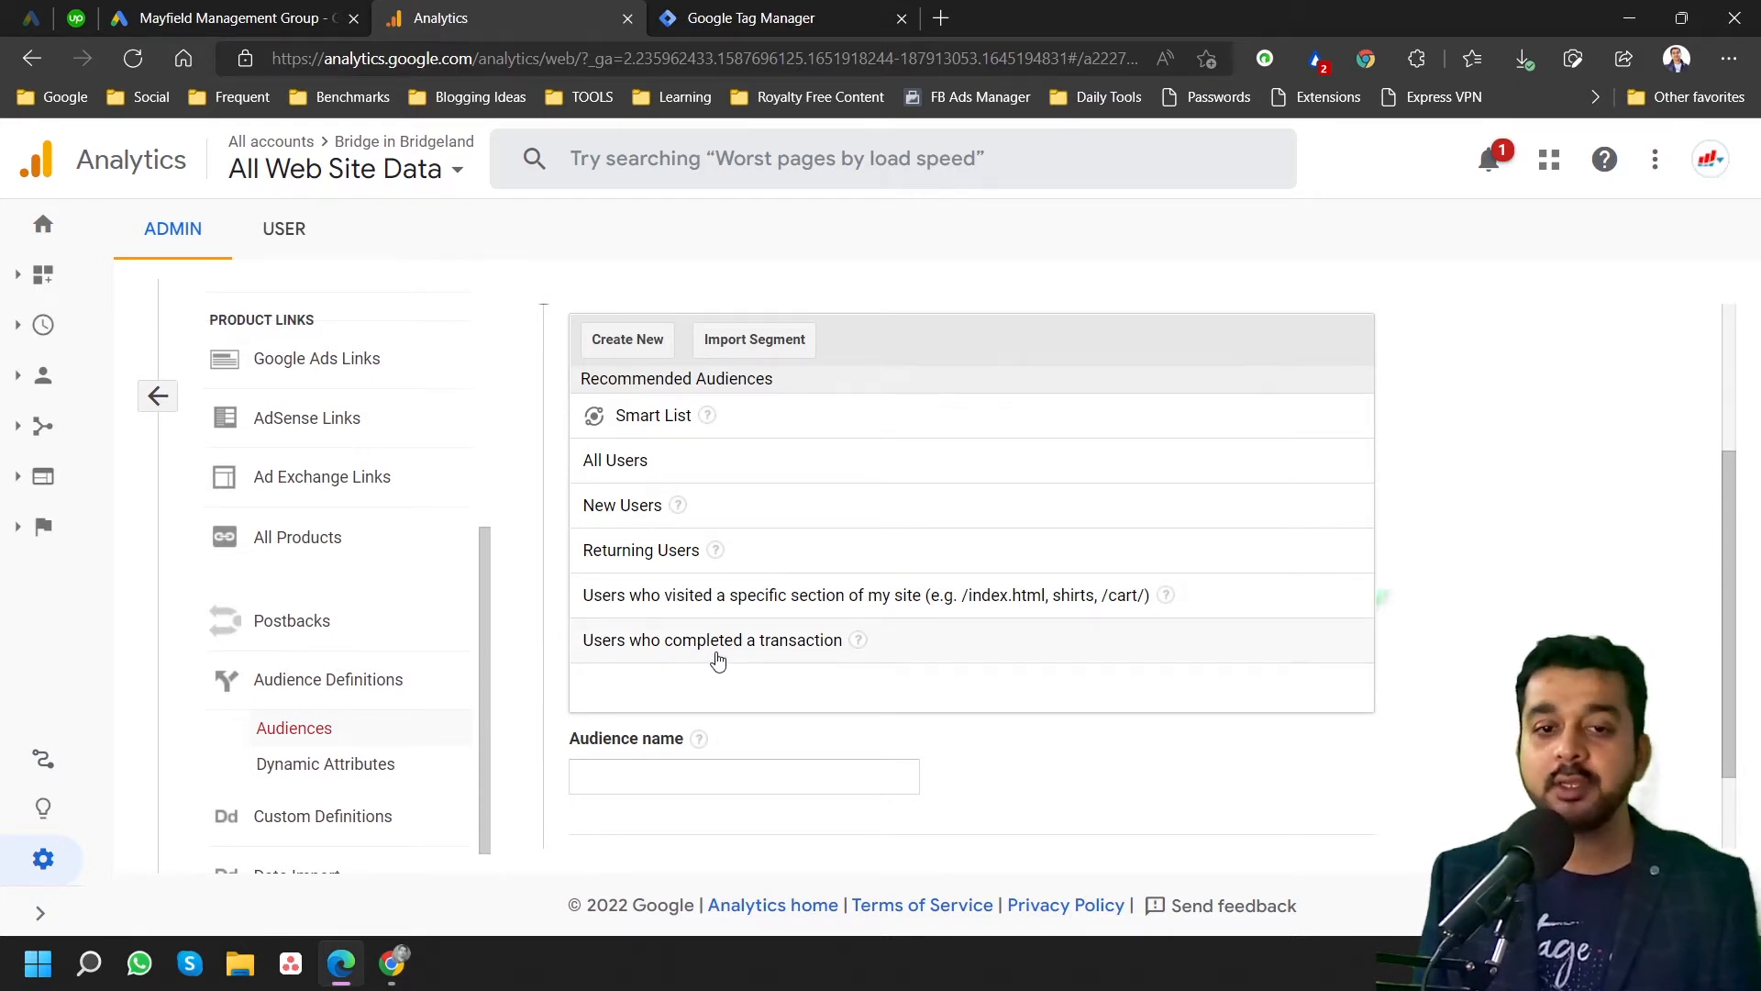
{"action": "left_click", "coordinate": [677, 474]}
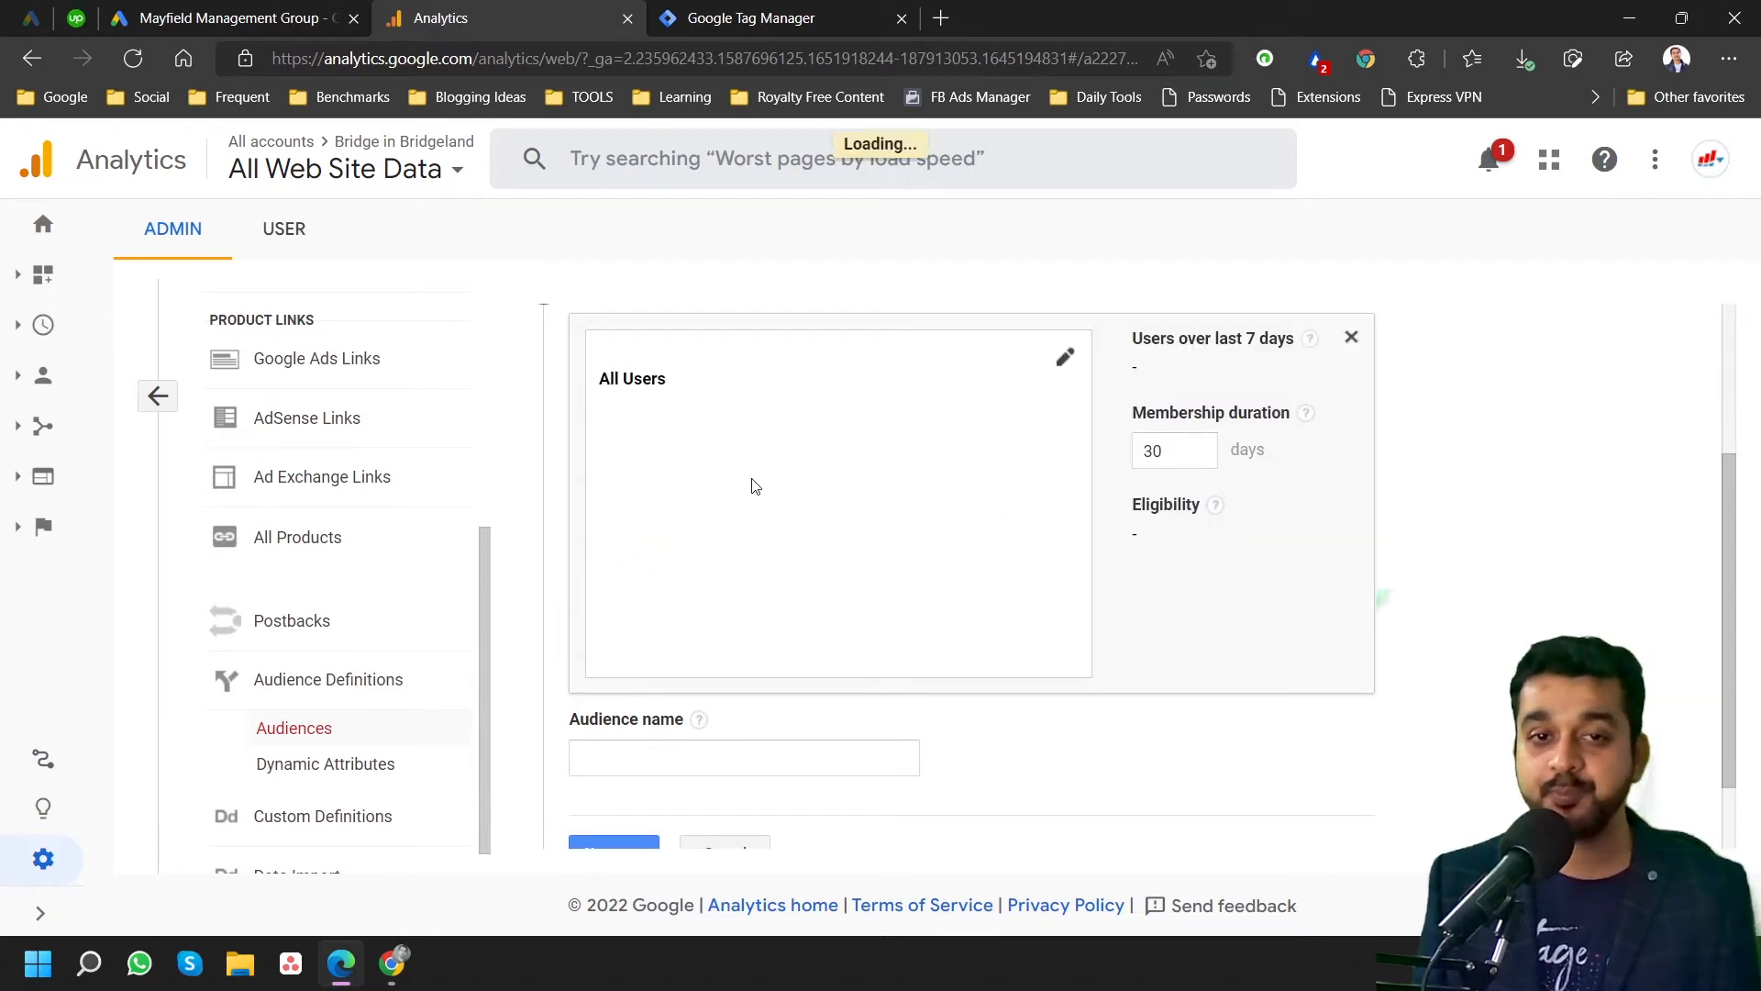
{"action": "left_click", "coordinate": [697, 748]}
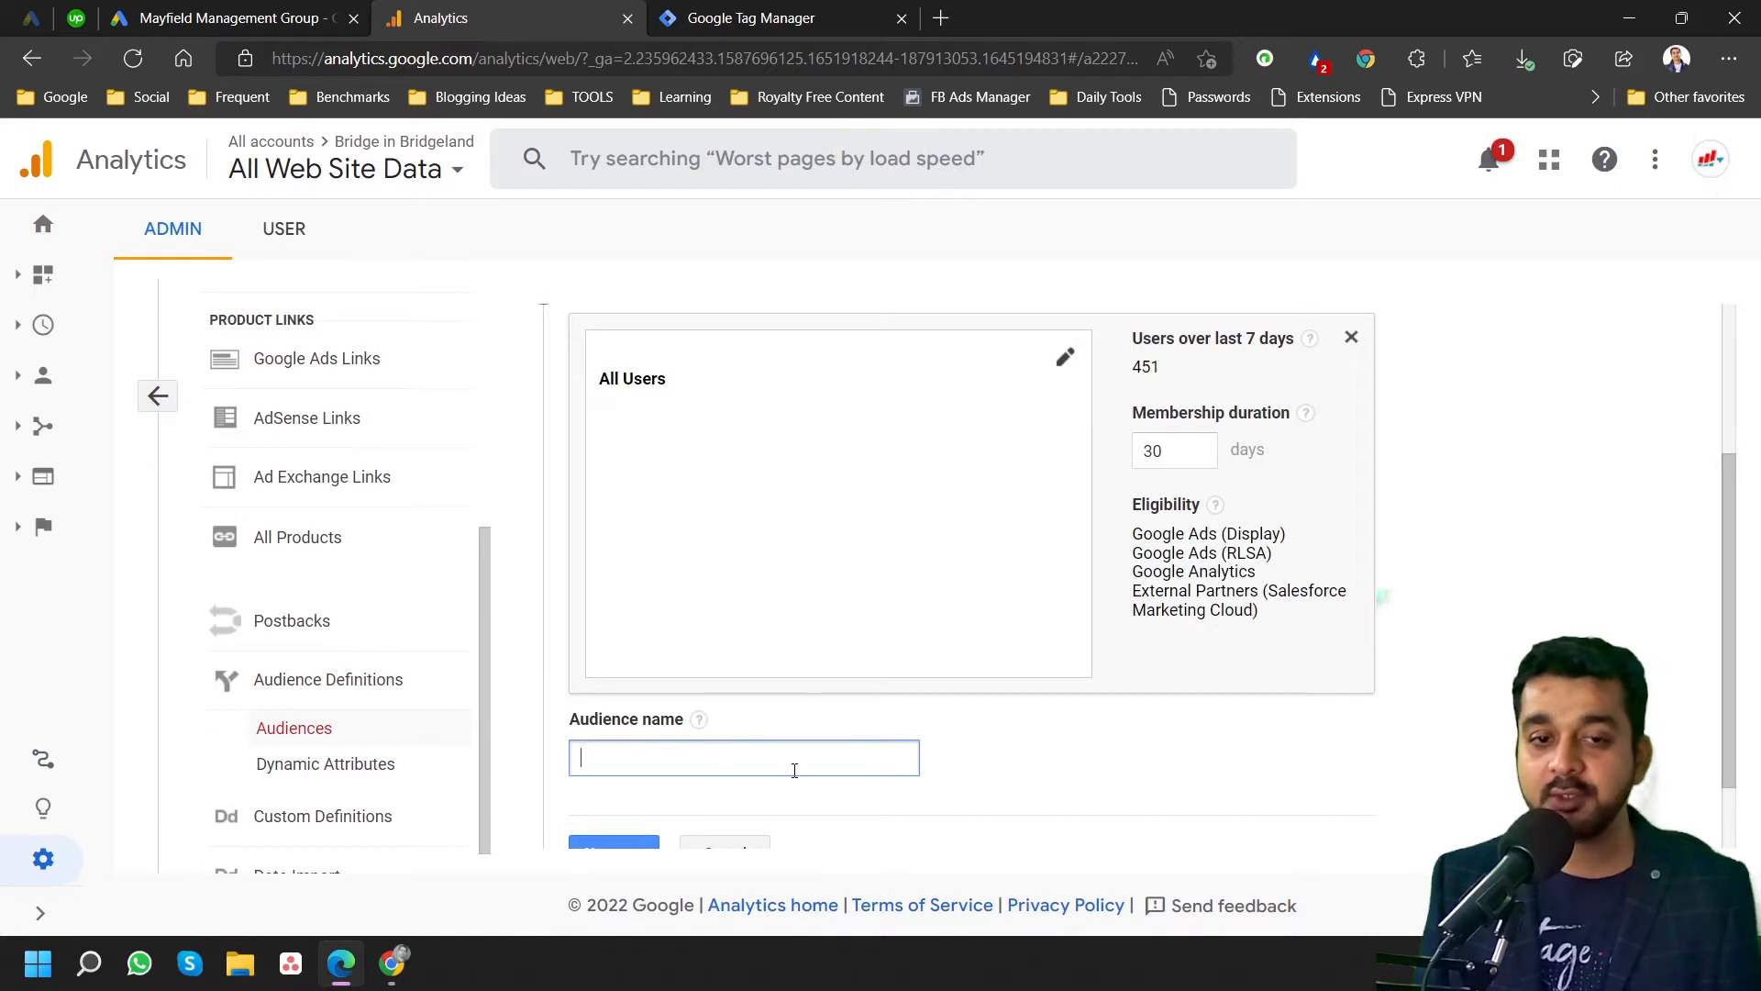
{"action": "type", "text": "All "}
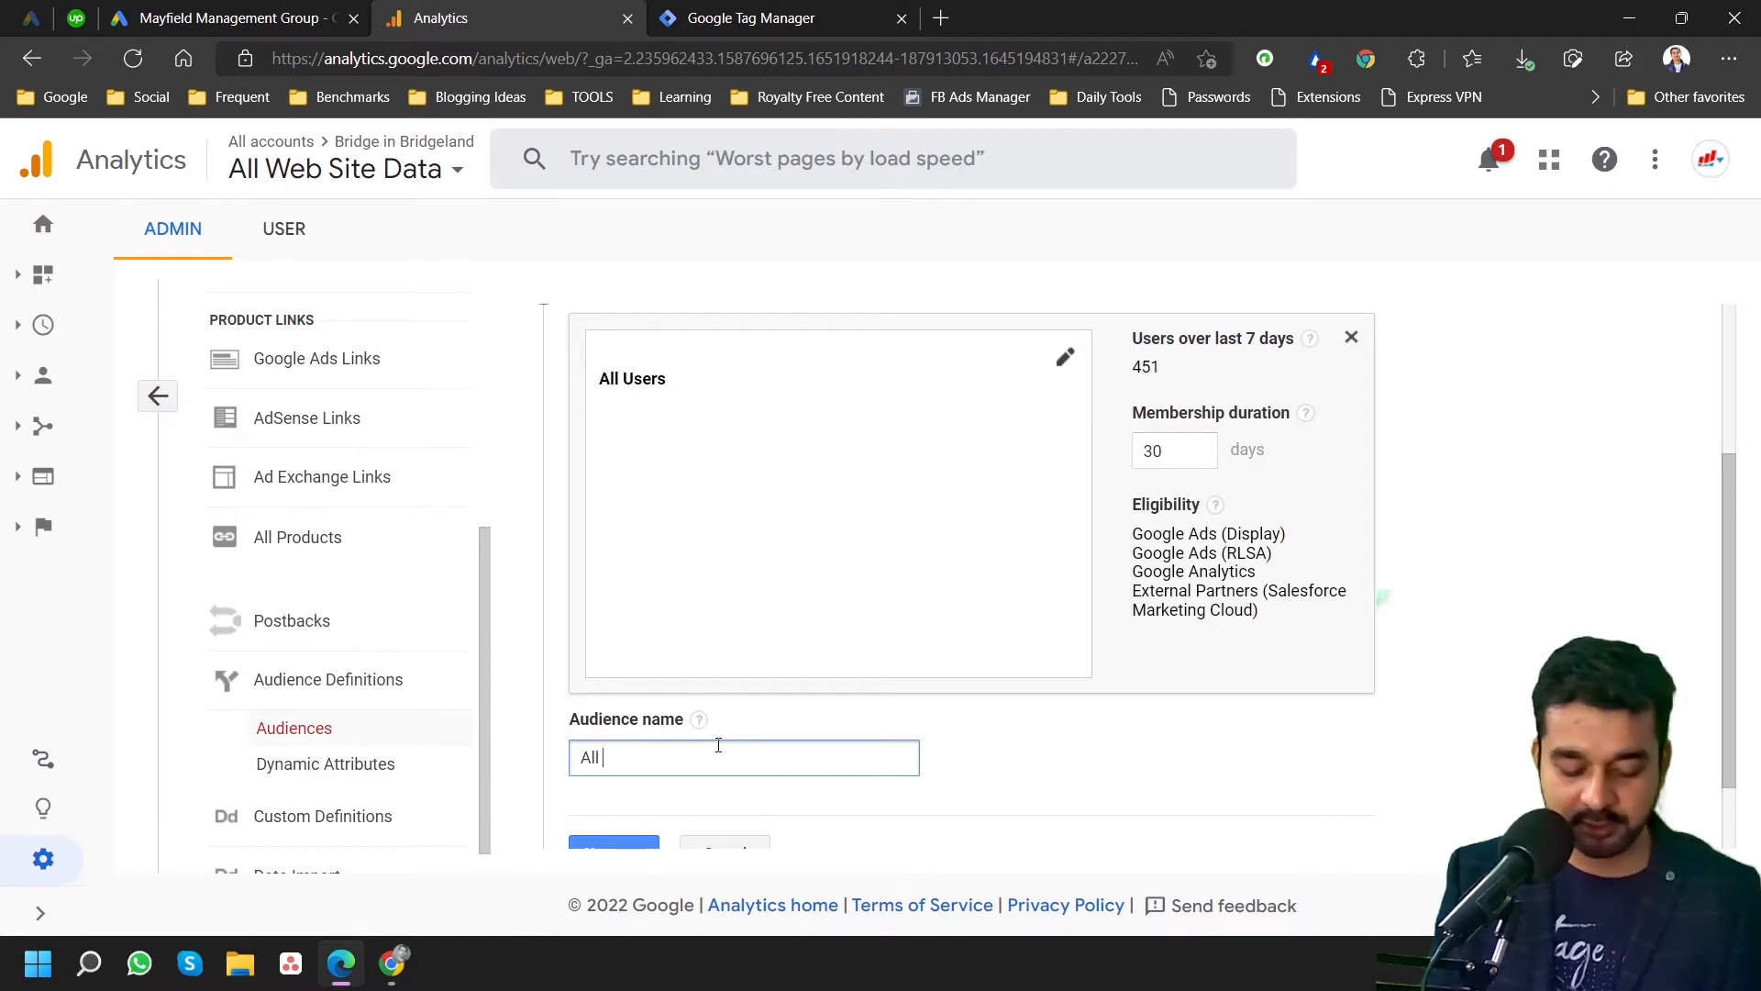
{"action": "type", "text": "User 3"}
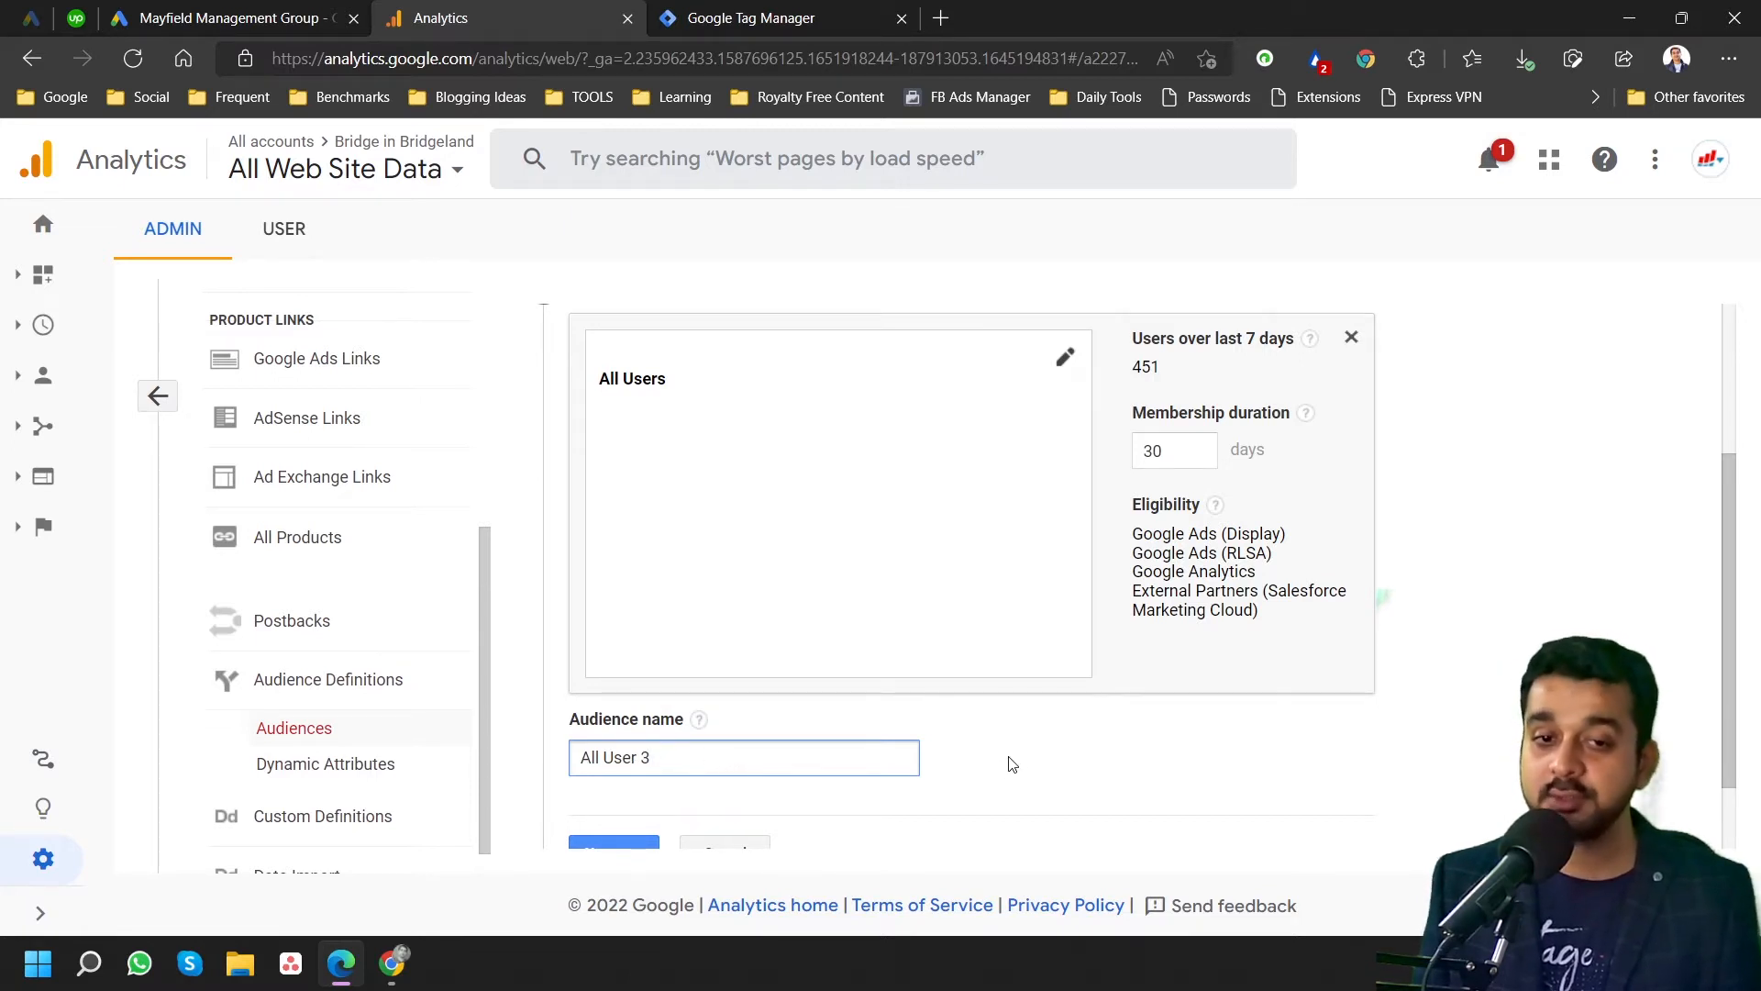
Review the audience's membership duration and eligibility, keep 30 days, and continue to the audience destinations.
{"action": "scroll", "coordinate": [1427, 710], "scroll_direction": "up", "scroll_amount": 2}
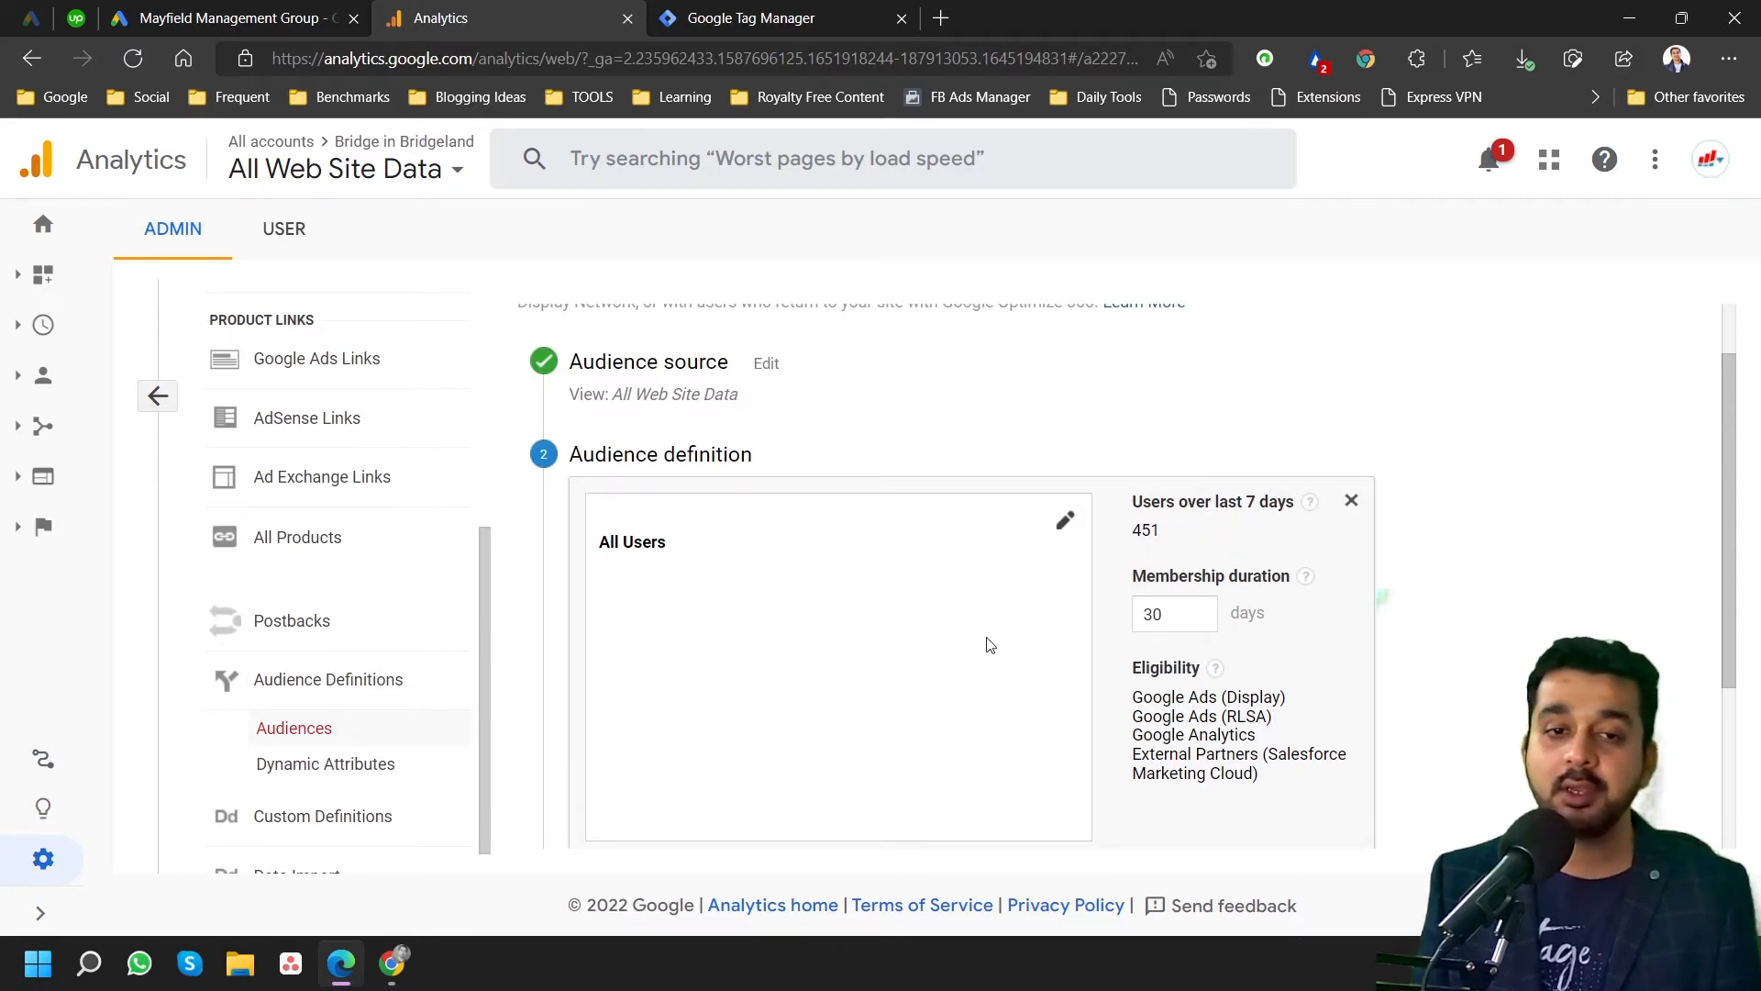
{"action": "scroll", "coordinate": [1025, 598], "scroll_direction": "down", "scroll_amount": 1}
{"action": "left_click_drag", "start_coordinate": [1167, 456], "coordinate": [1137, 456]}
{"action": "left_click", "coordinate": [1488, 523]}
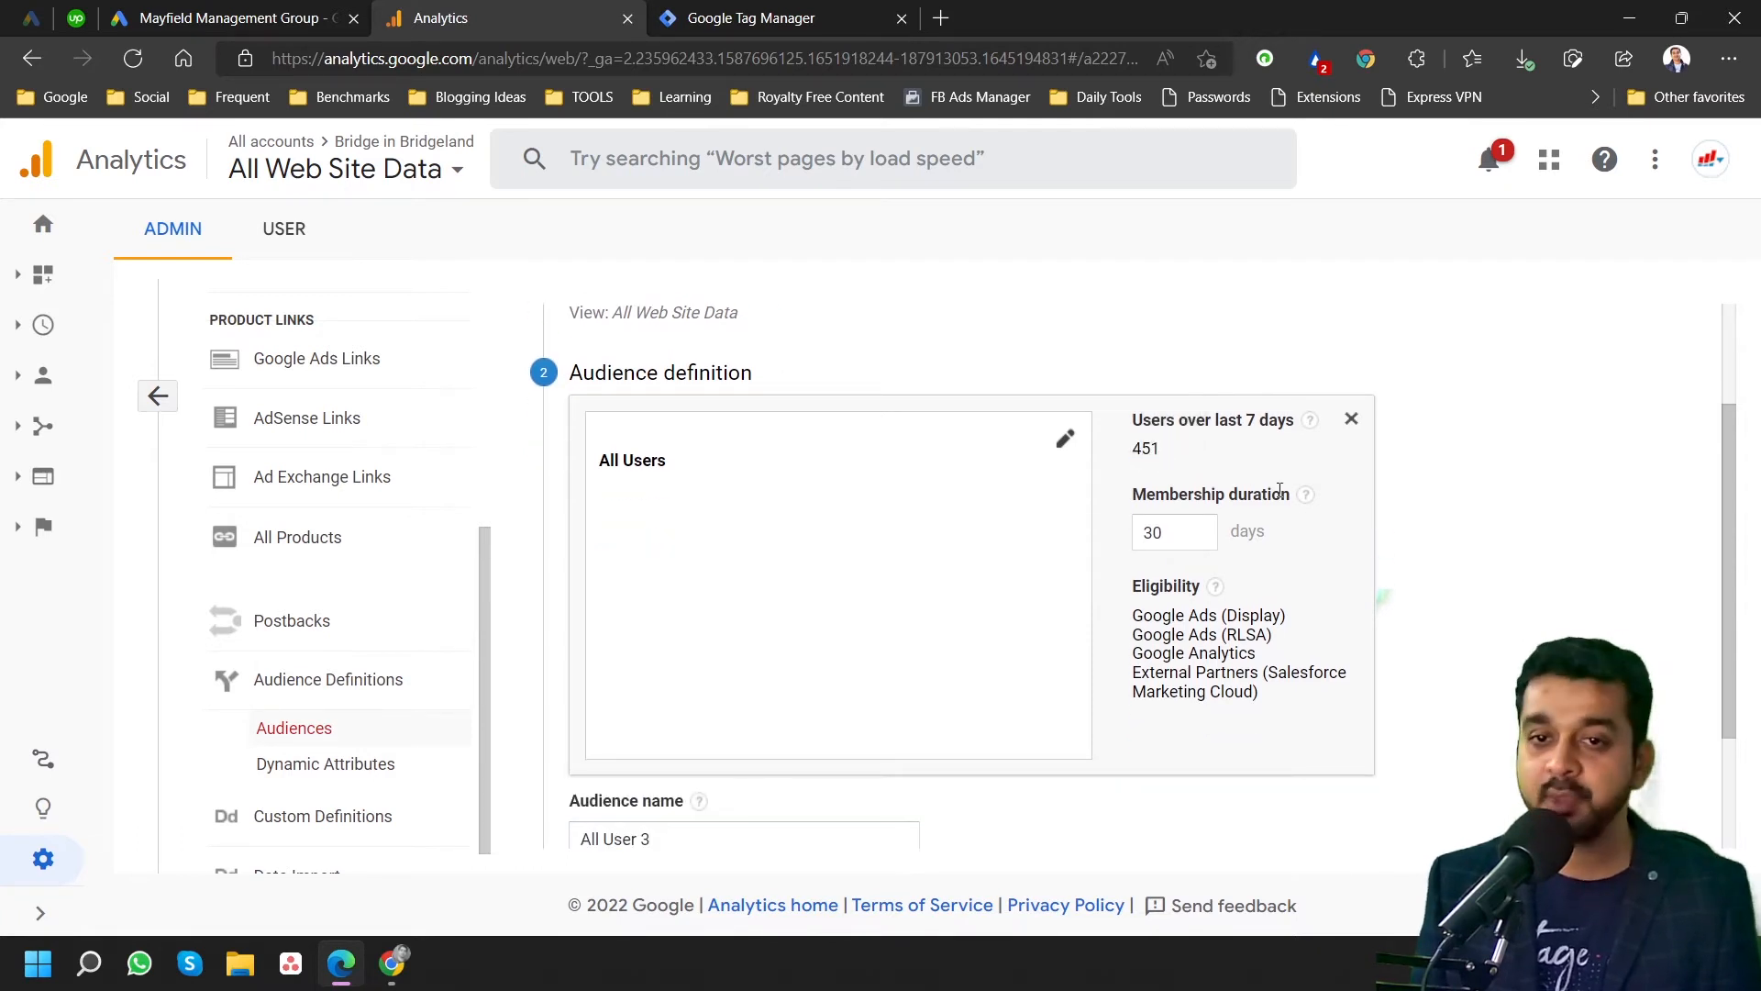
{"action": "left_click", "coordinate": [1179, 536]}
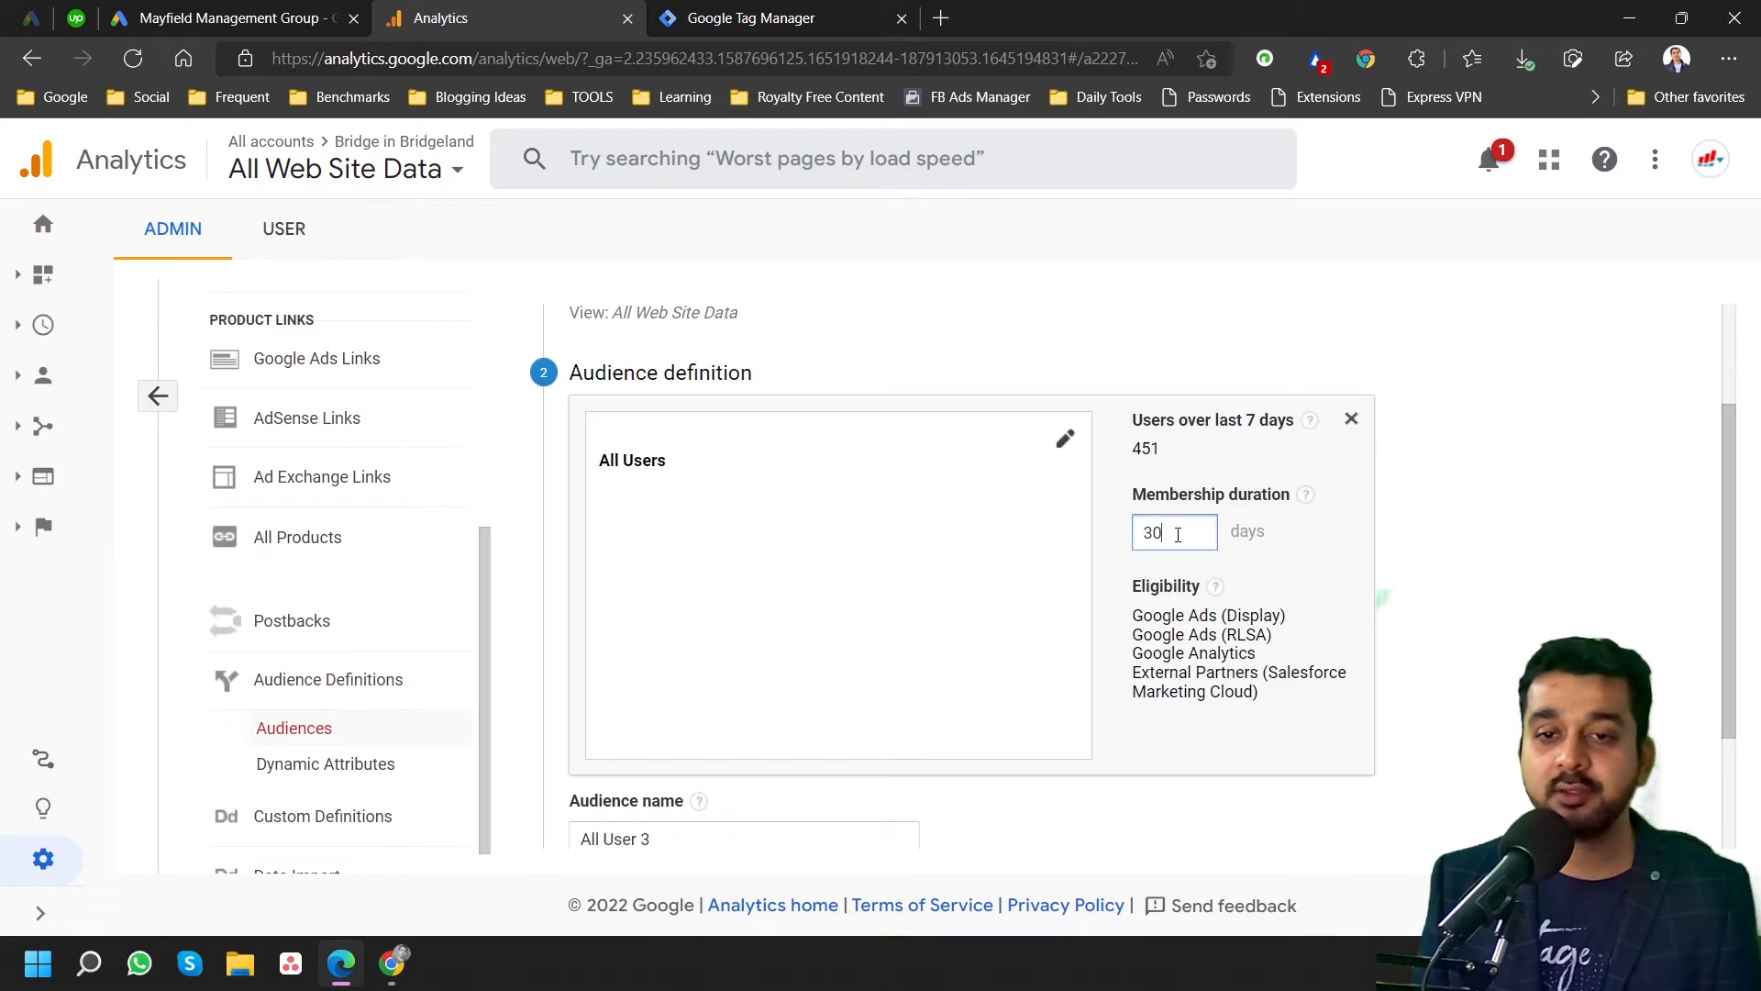
{"action": "double_click", "coordinate": [1158, 532]}
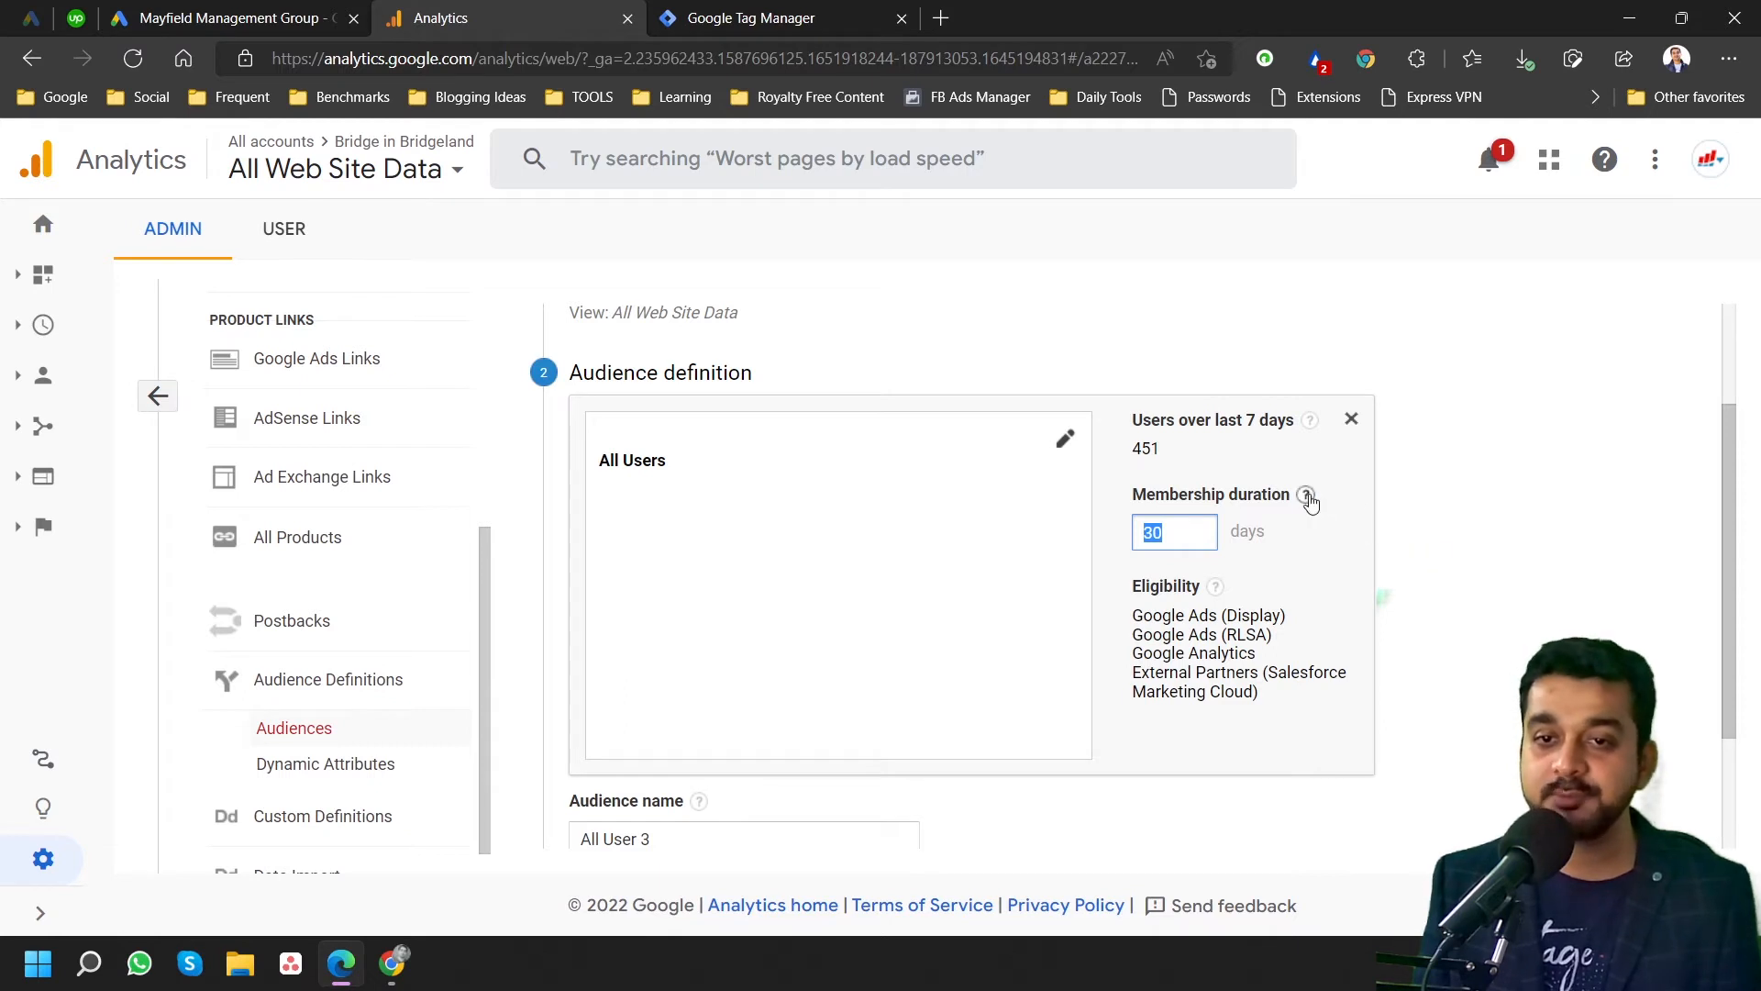
{"action": "mouse_move", "coordinate": [1307, 498]}
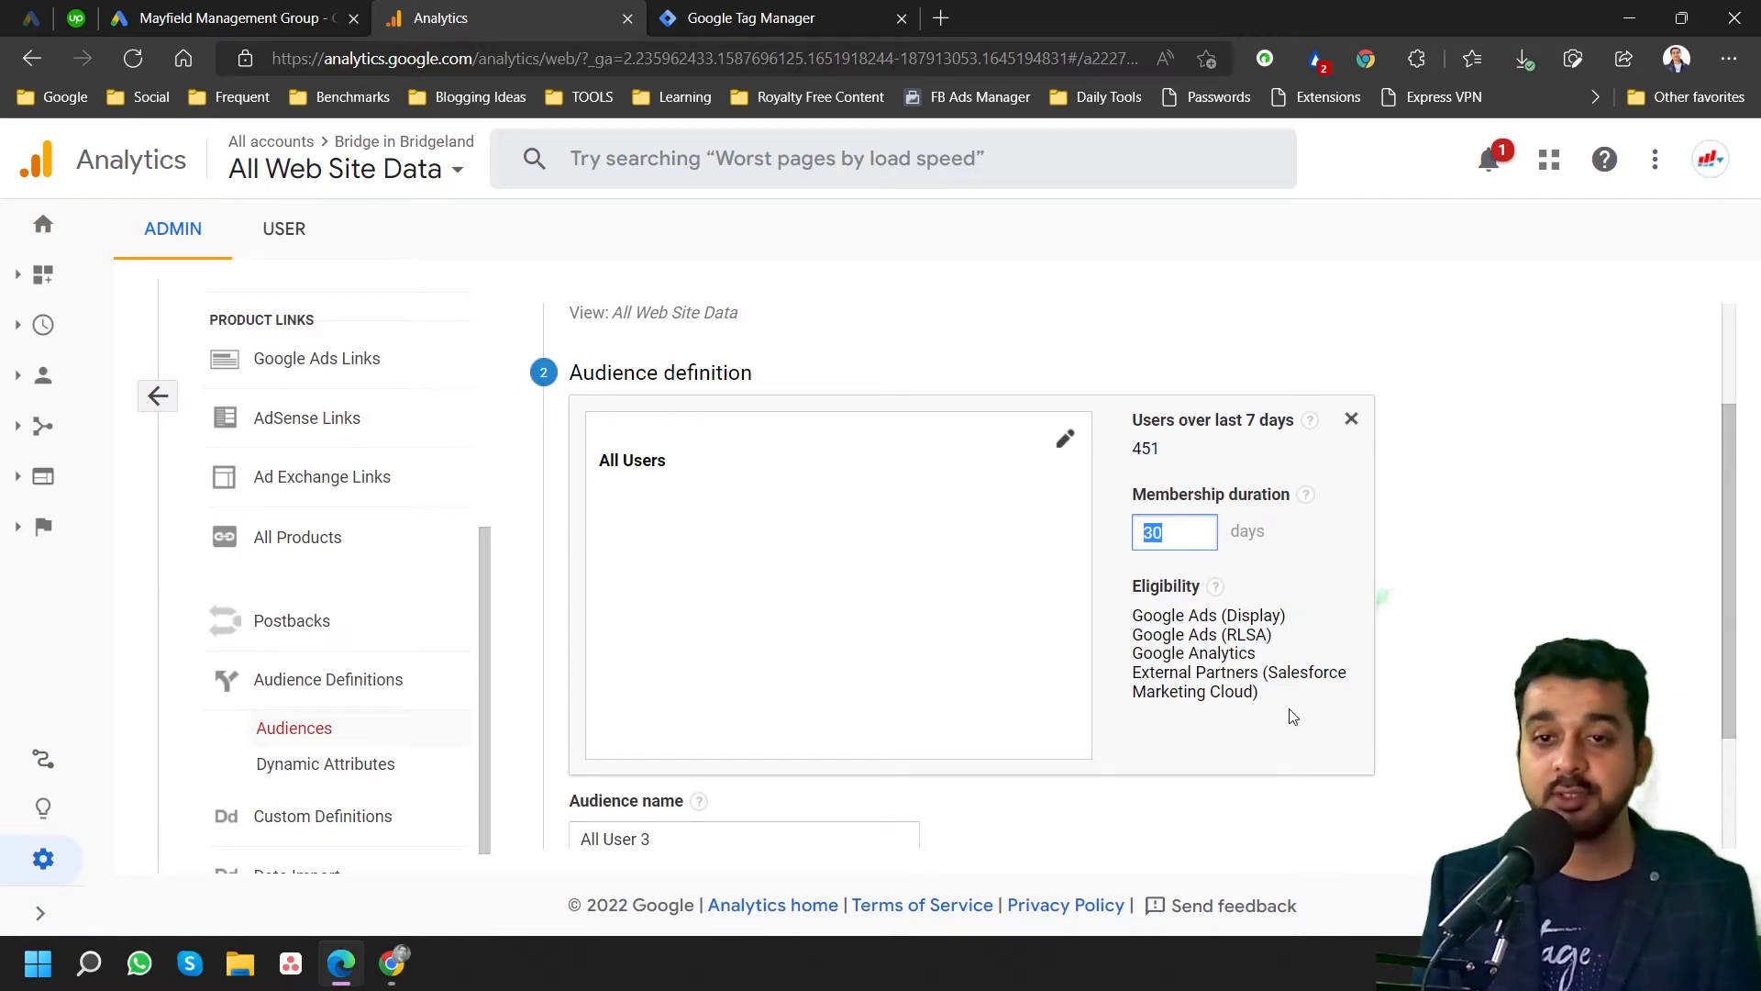
{"action": "scroll", "coordinate": [1293, 717], "scroll_direction": "down", "scroll_amount": 3}
{"action": "left_click", "coordinate": [628, 753]}
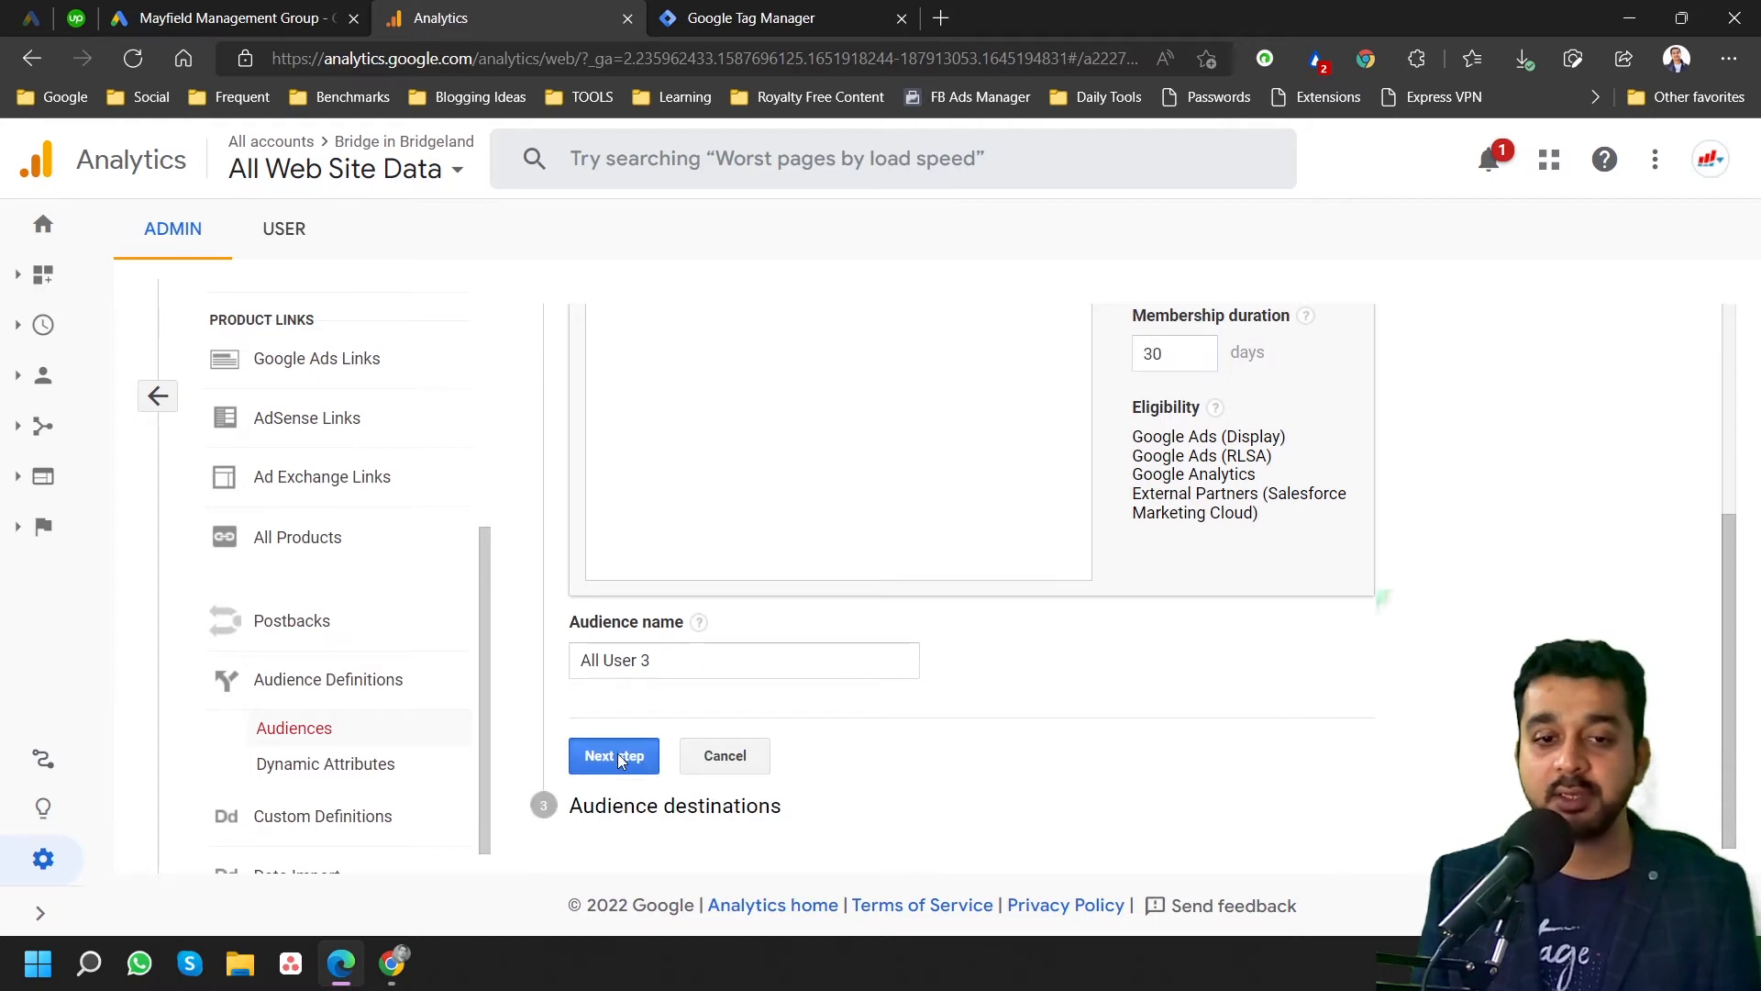
Publish the audience to the Mayfield Management Group Google Ads account and the Bridge in Bridgeland Analytics property, and return to the audiences list.
{"action": "left_click", "coordinate": [678, 580]}
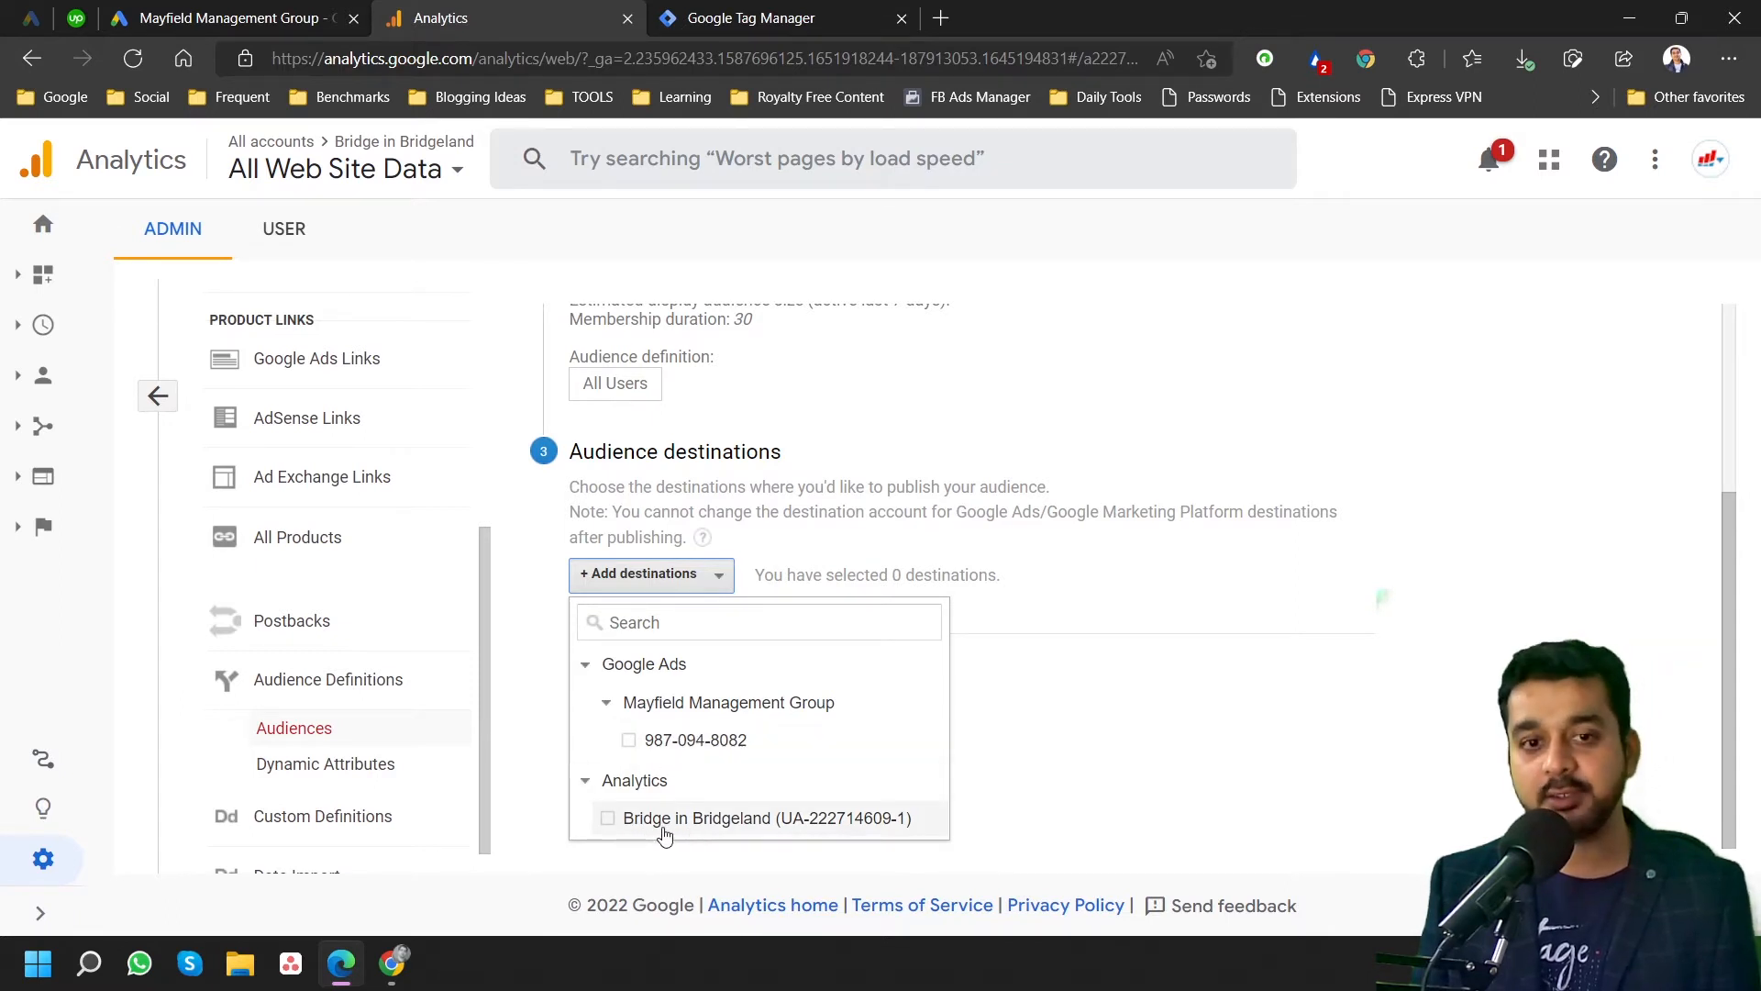
{"action": "left_click", "coordinate": [734, 739]}
{"action": "left_click", "coordinate": [609, 817]}
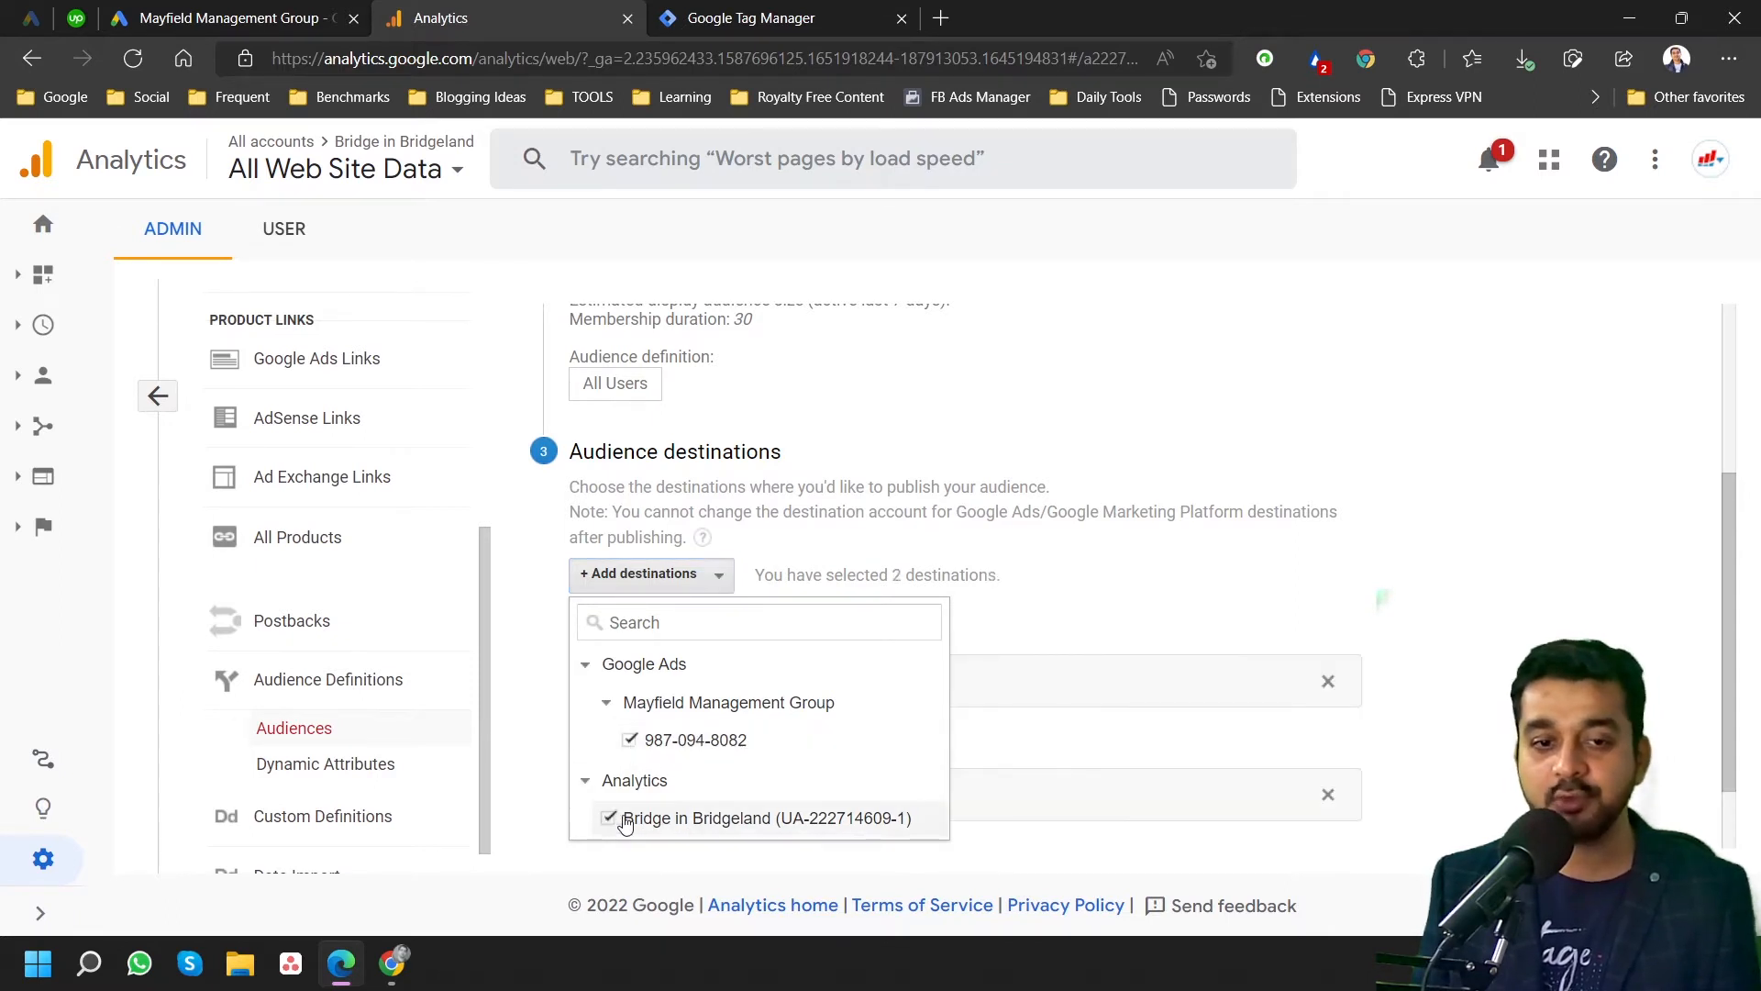
{"action": "left_click", "coordinate": [1436, 670]}
{"action": "scroll", "coordinate": [1449, 669], "scroll_direction": "down", "scroll_amount": 1}
{"action": "left_click", "coordinate": [613, 801]}
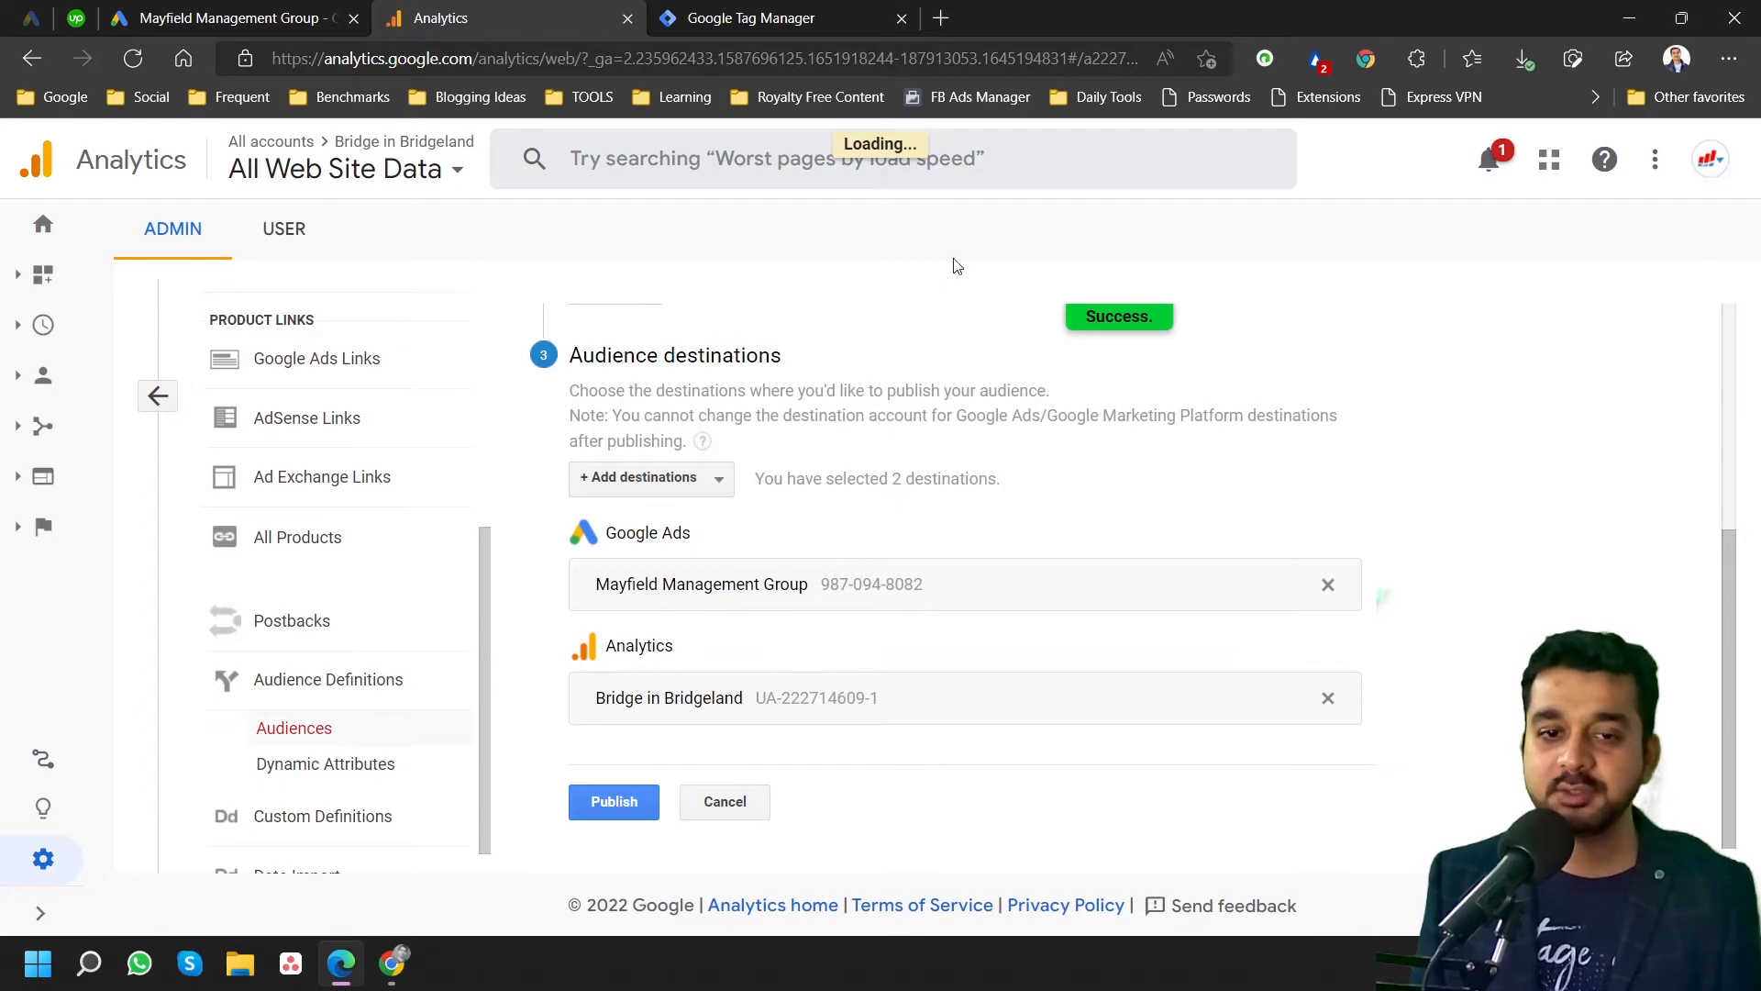
{"action": "scroll", "coordinate": [1395, 464], "scroll_direction": "down", "scroll_amount": 1}
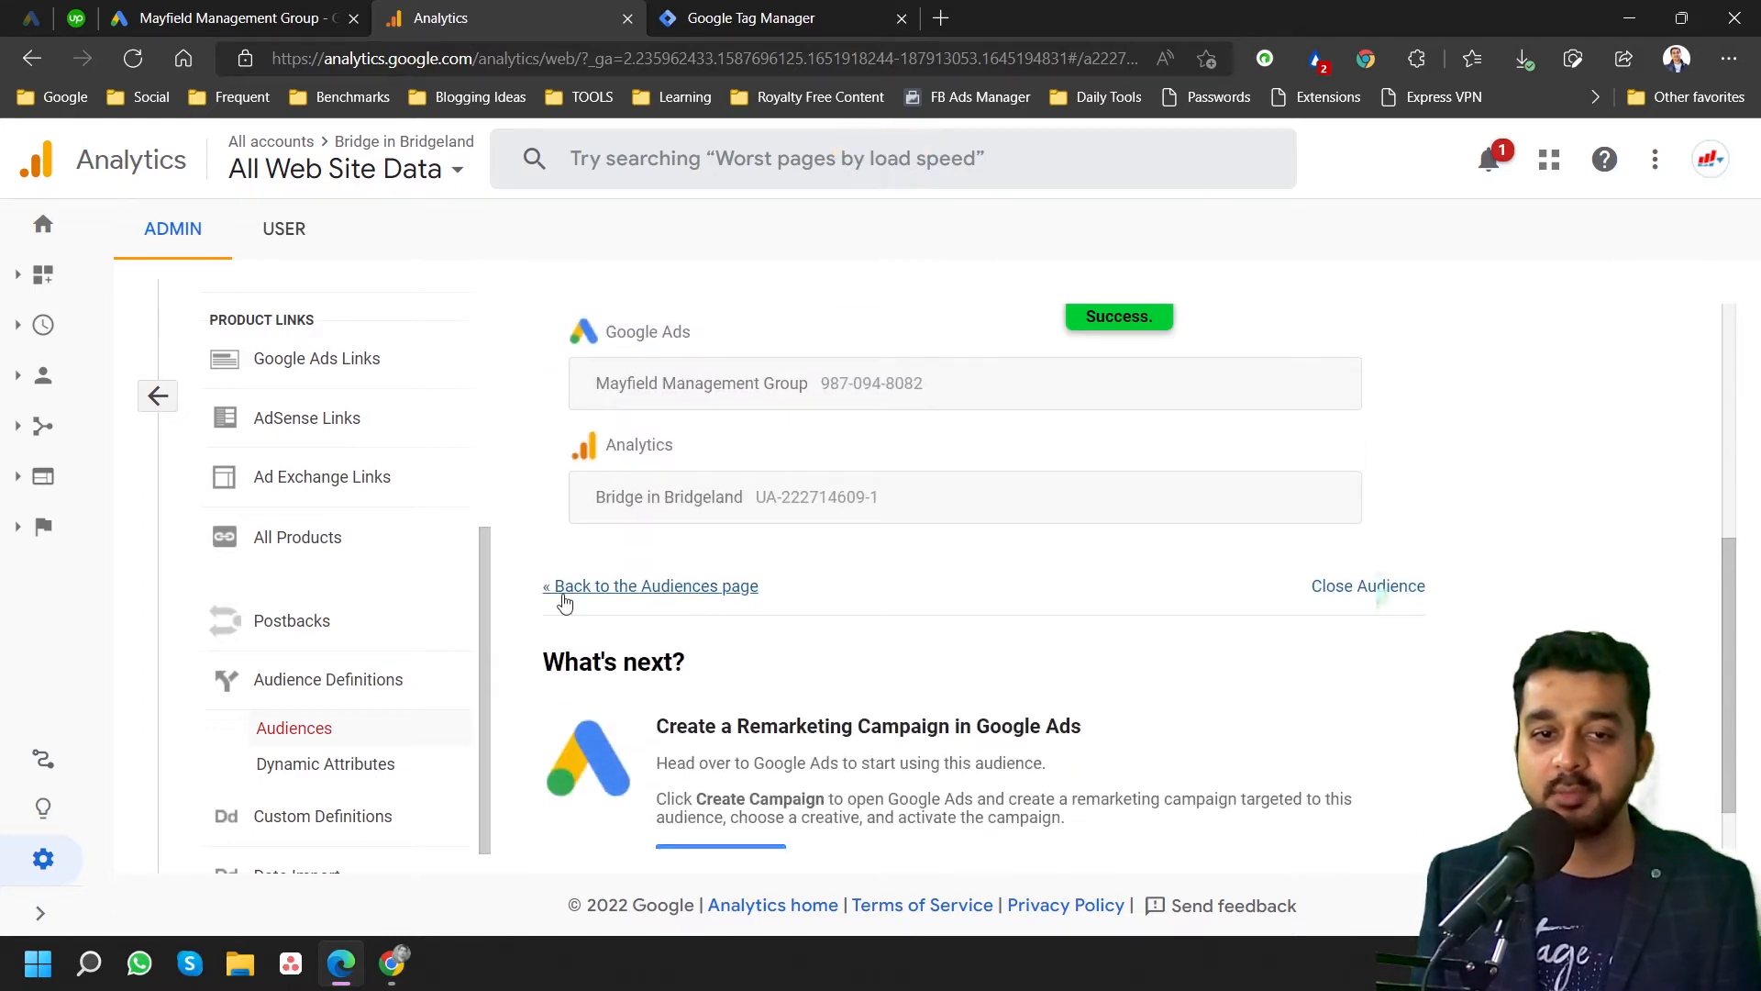
{"action": "left_click", "coordinate": [669, 585]}
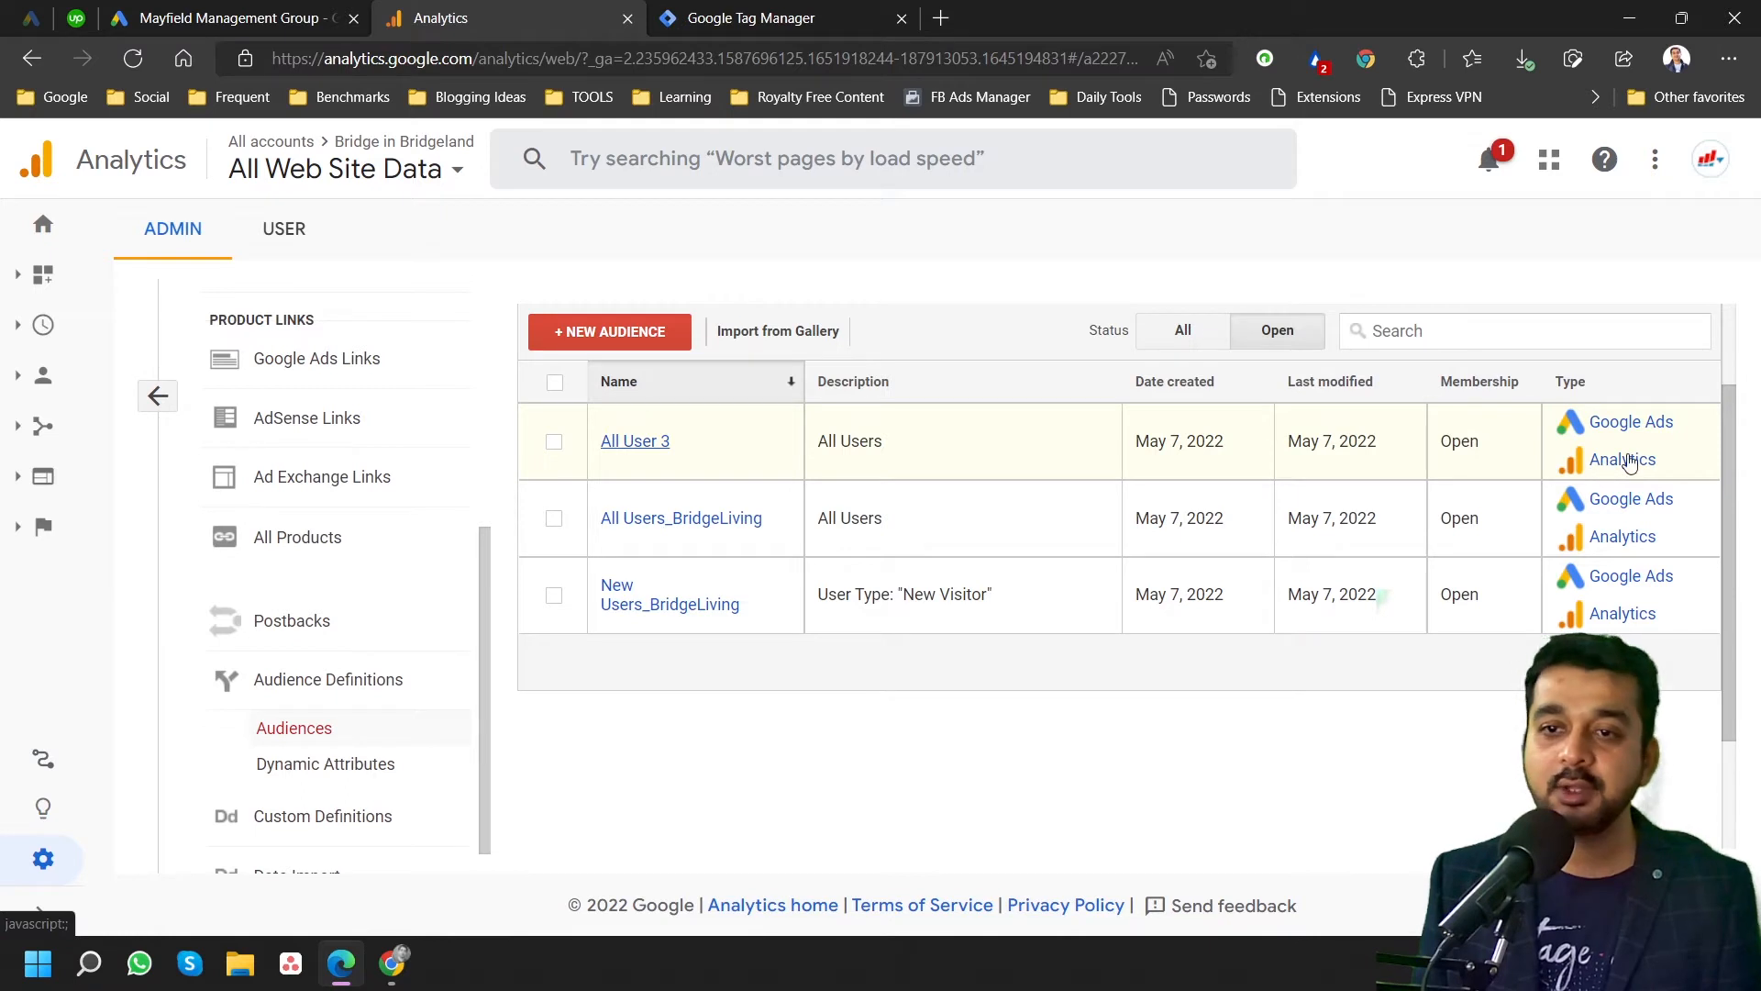
Select and open the All User 3 audience from the list and review its definition, membership duration and destinations.
{"action": "left_click", "coordinate": [553, 441]}
{"action": "scroll", "coordinate": [927, 397], "scroll_direction": "up", "scroll_amount": 2}
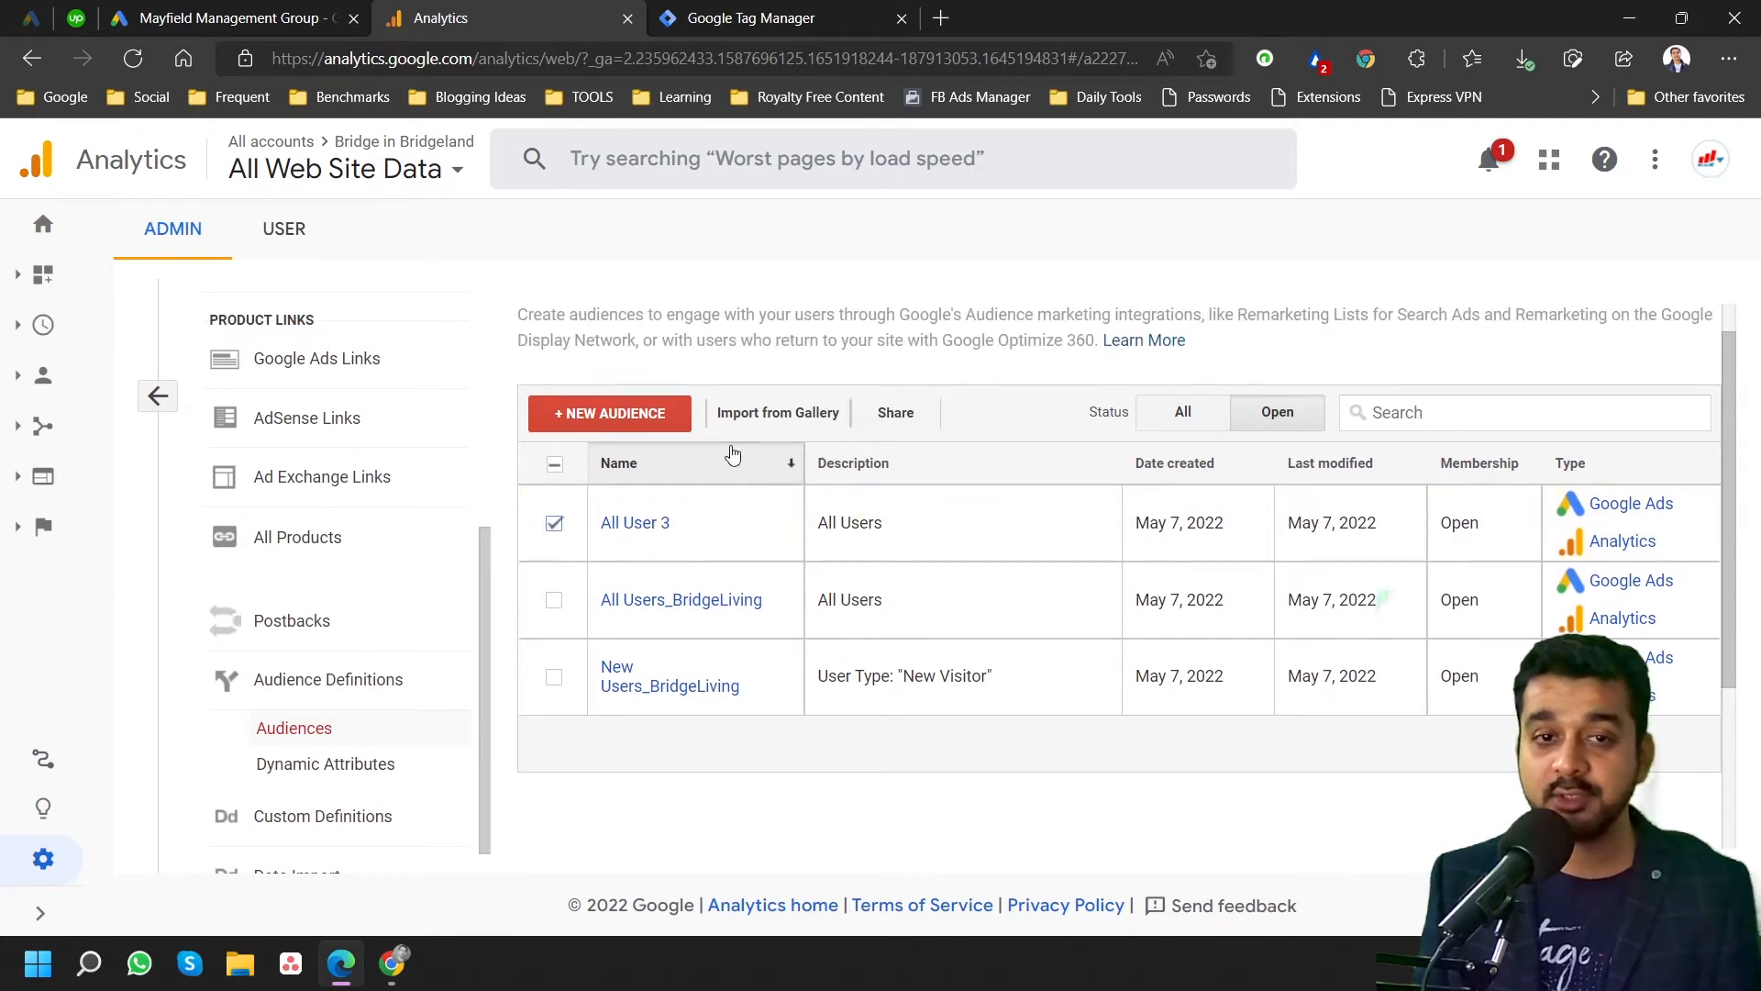
{"action": "left_click", "coordinate": [631, 528]}
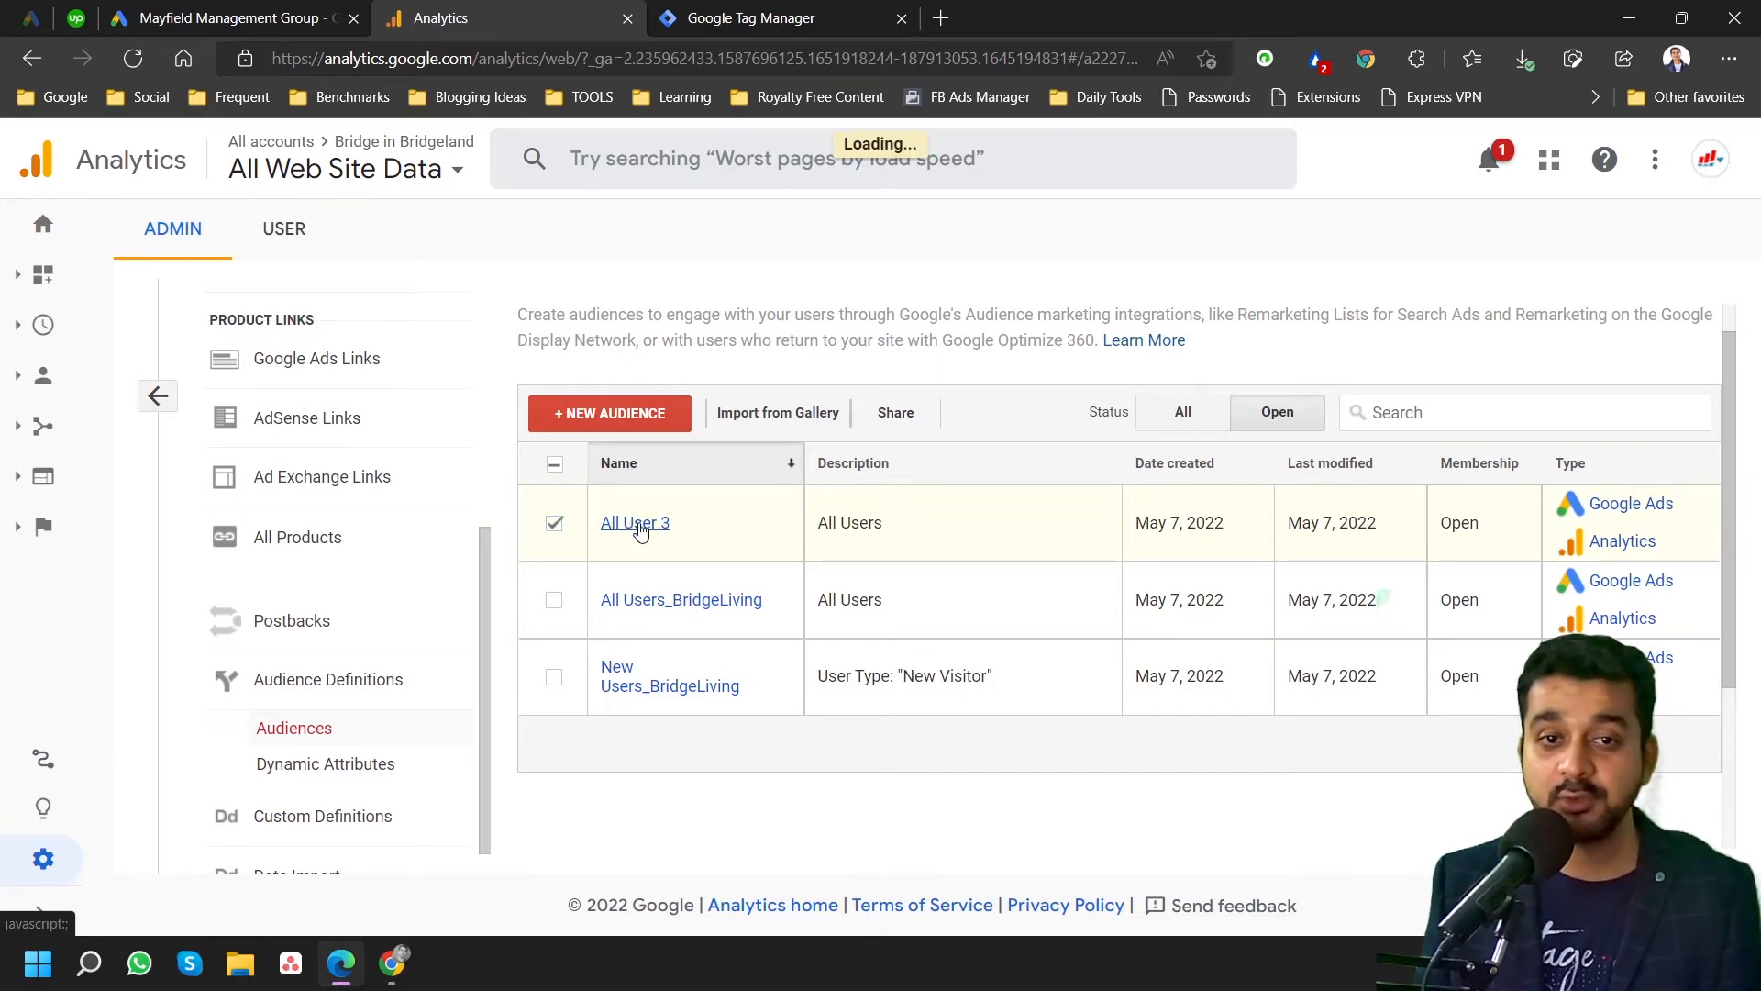
{"action": "scroll", "coordinate": [1118, 616], "scroll_direction": "down", "scroll_amount": 3}
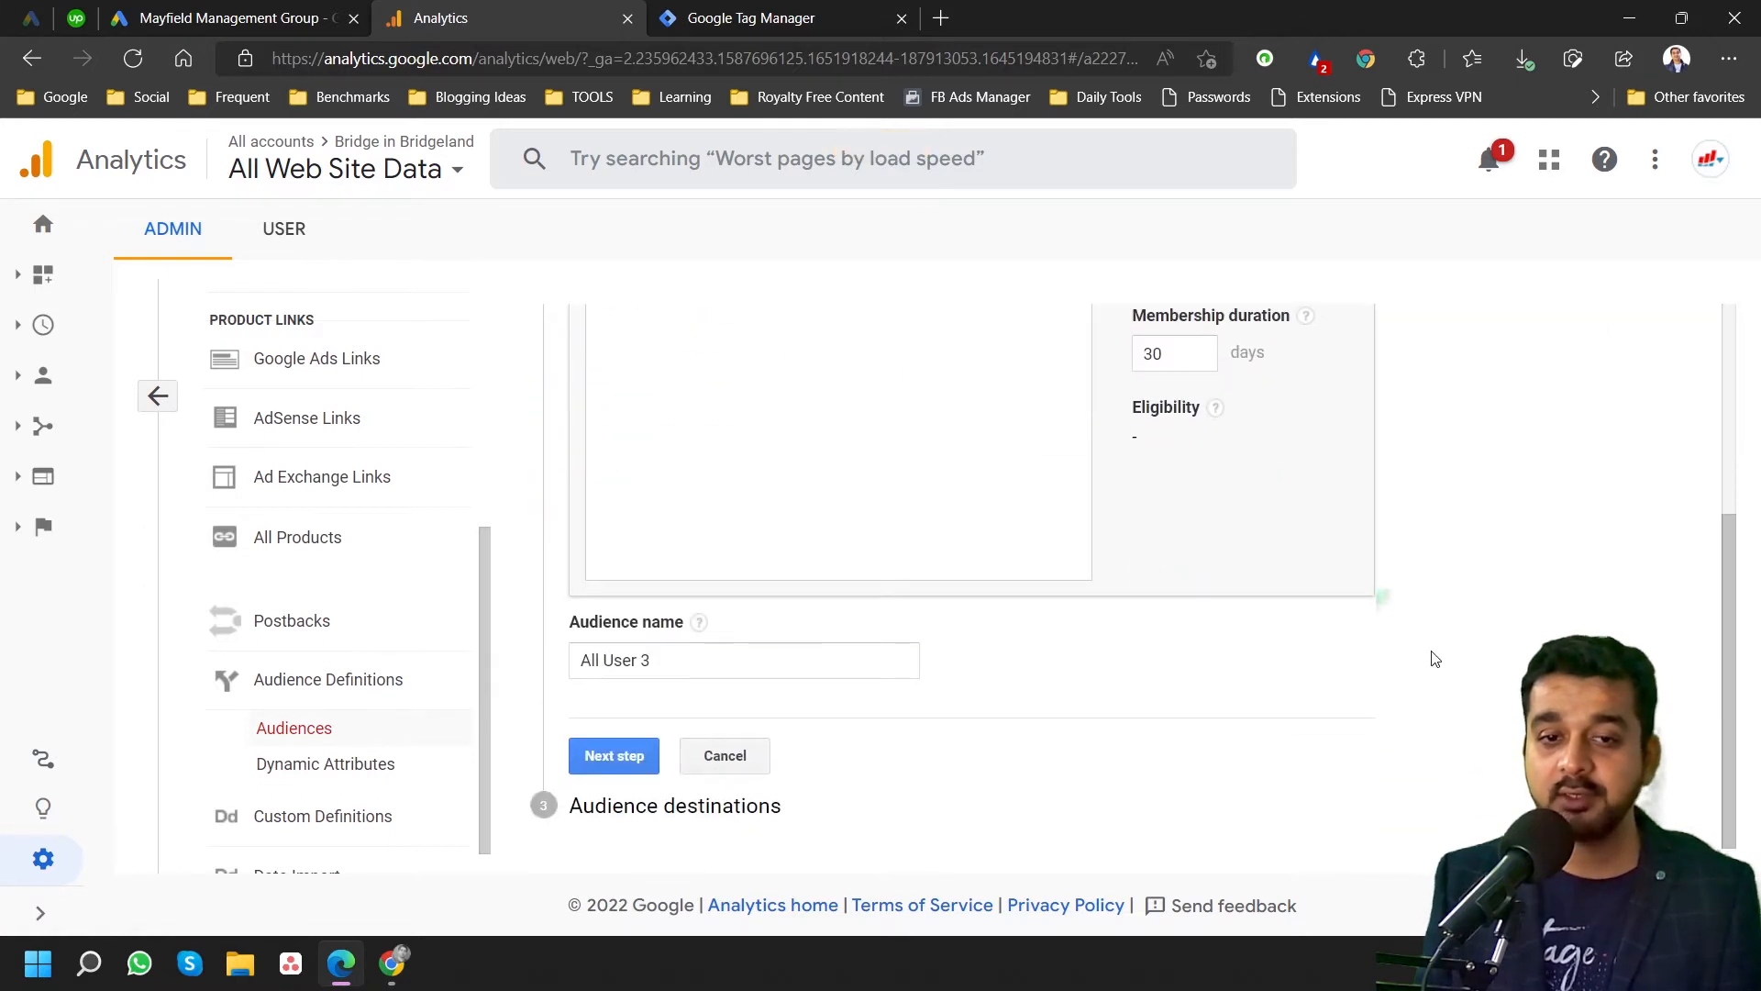
{"action": "scroll", "coordinate": [1004, 748], "scroll_direction": "up", "scroll_amount": 3}
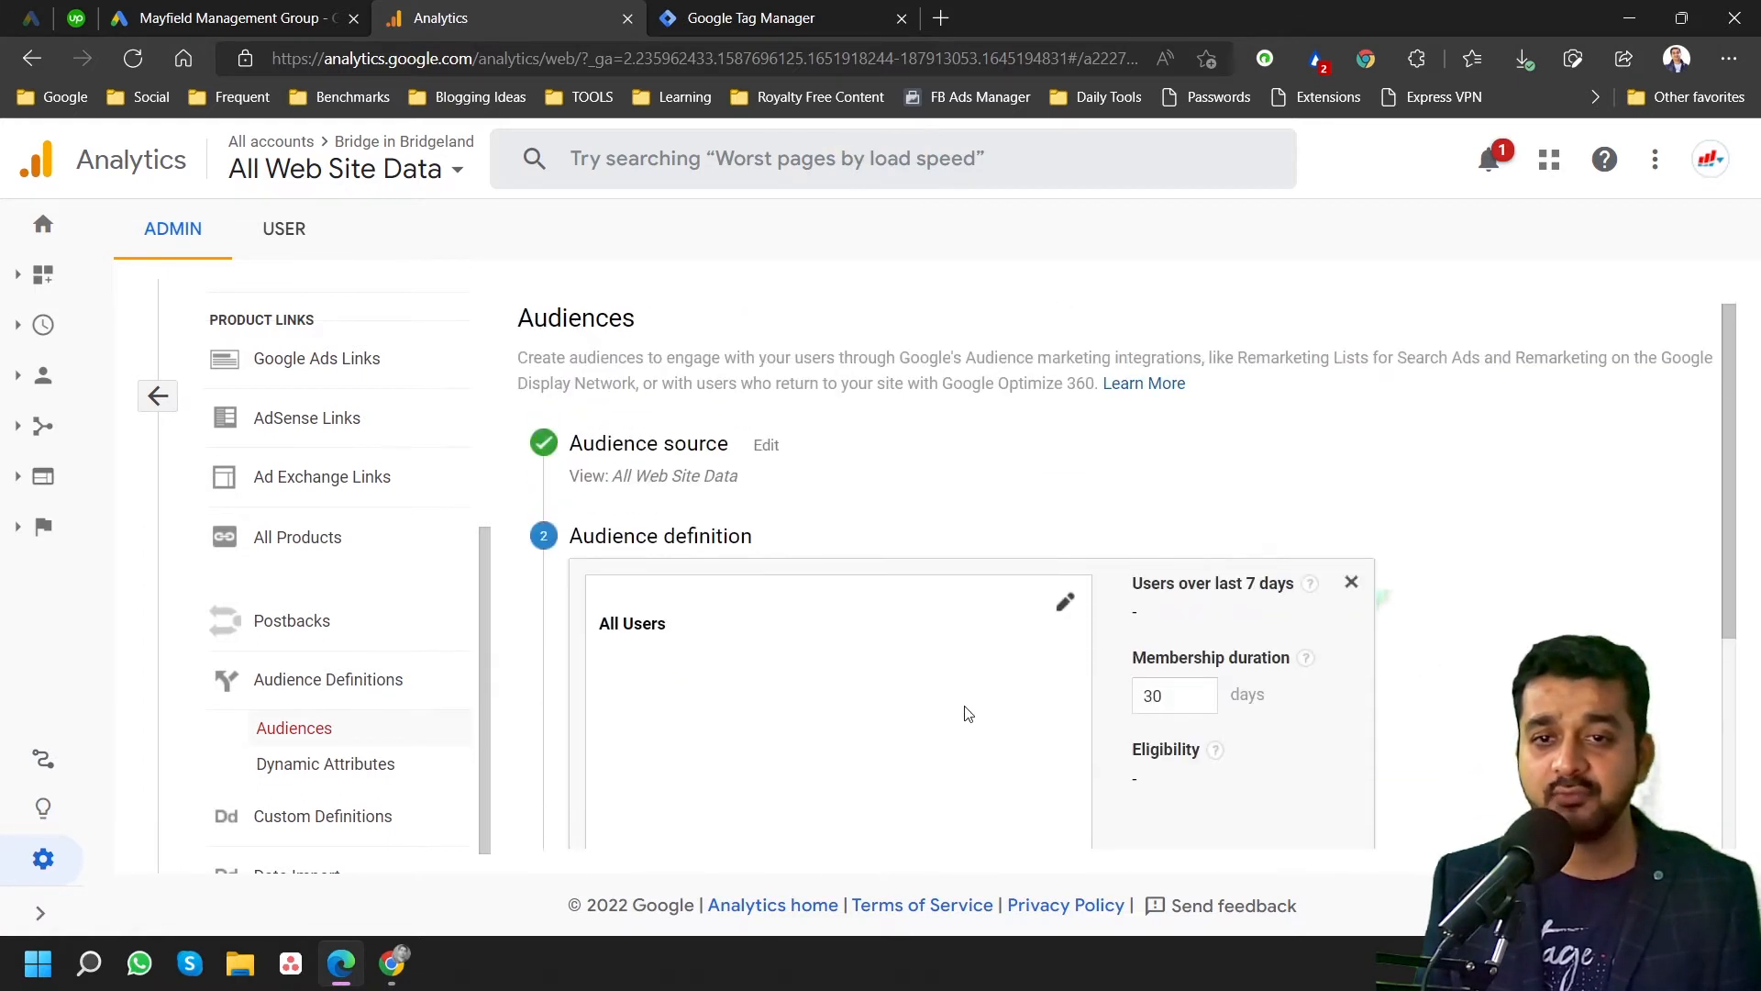
{"action": "scroll", "coordinate": [956, 725], "scroll_direction": "down", "scroll_amount": 3}
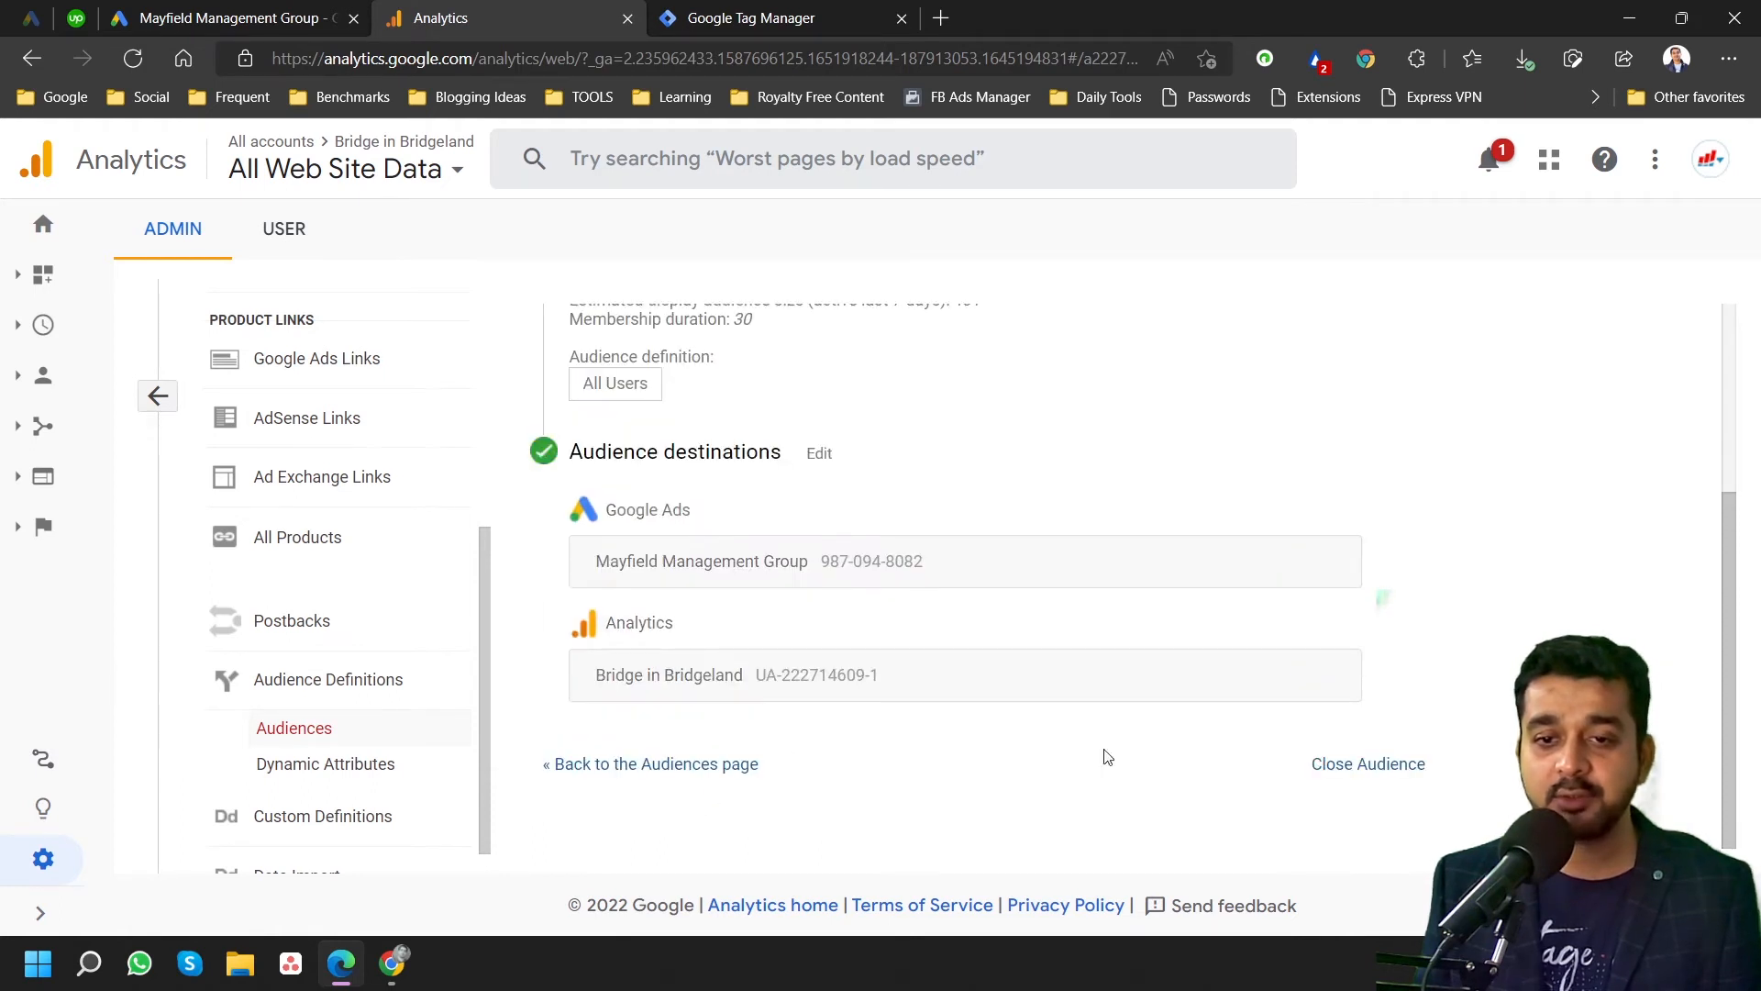
Close the All User 3 audience and go back to the audiences list.
{"action": "left_click", "coordinate": [1375, 763]}
{"action": "left_click", "coordinate": [802, 641]}
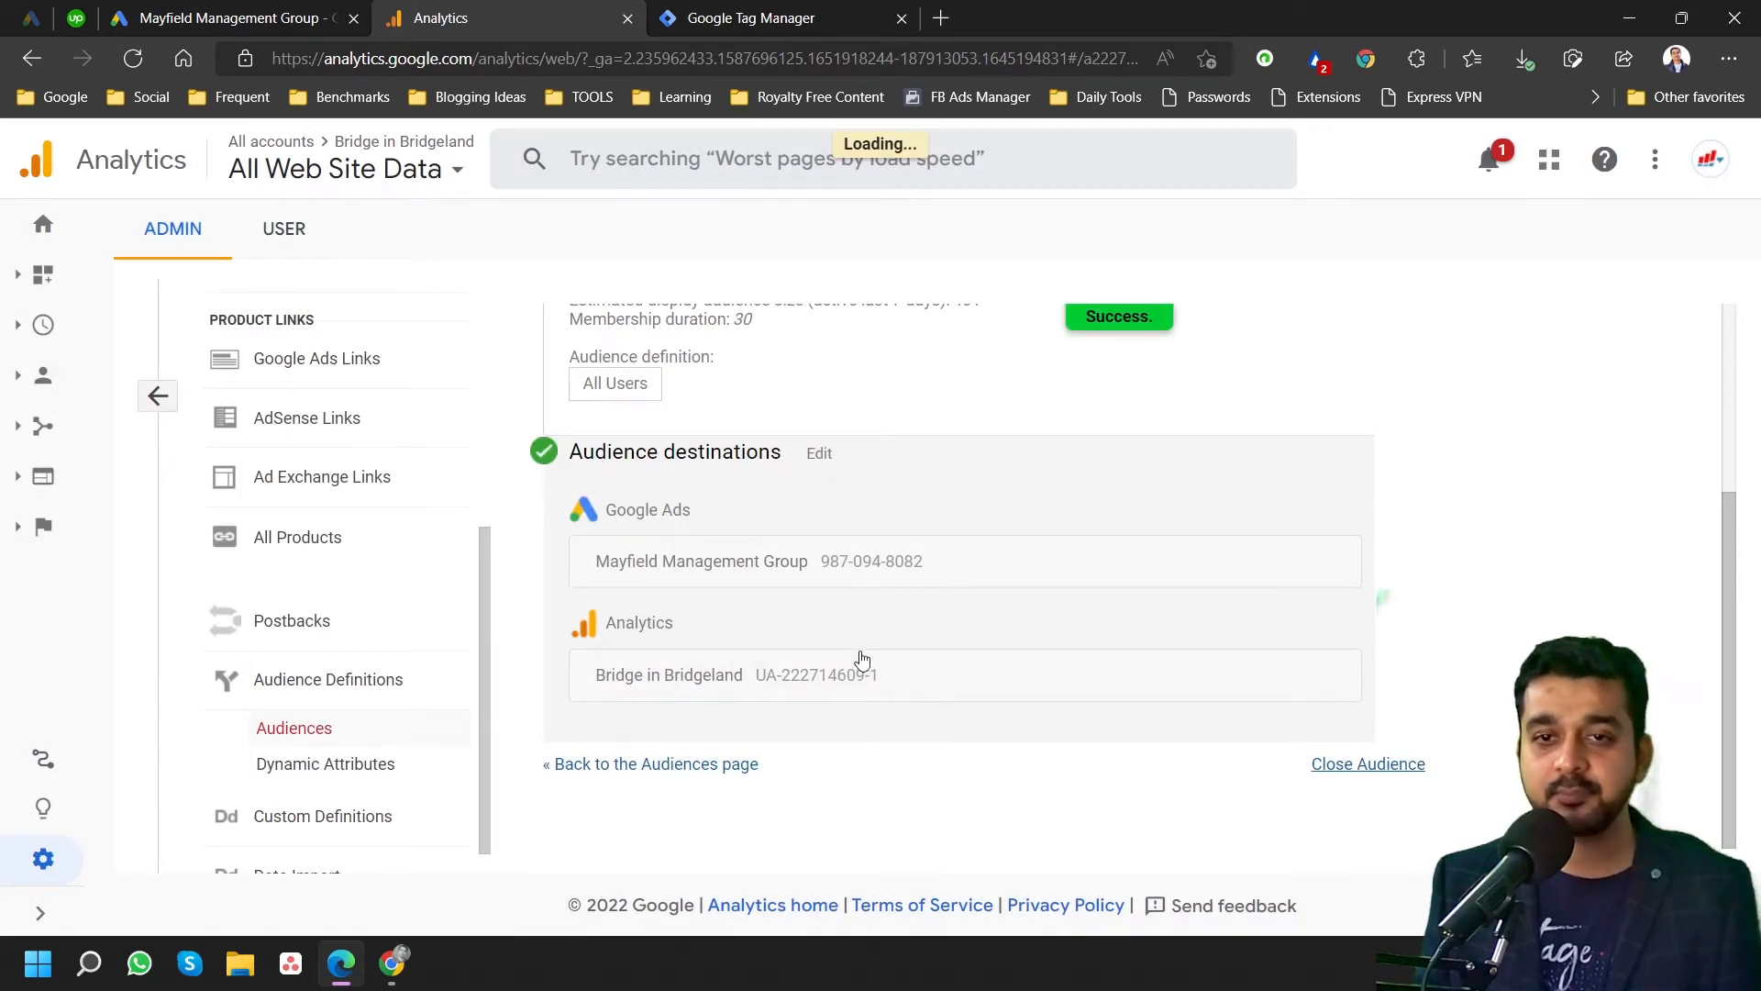
{"action": "left_click", "coordinate": [697, 785]}
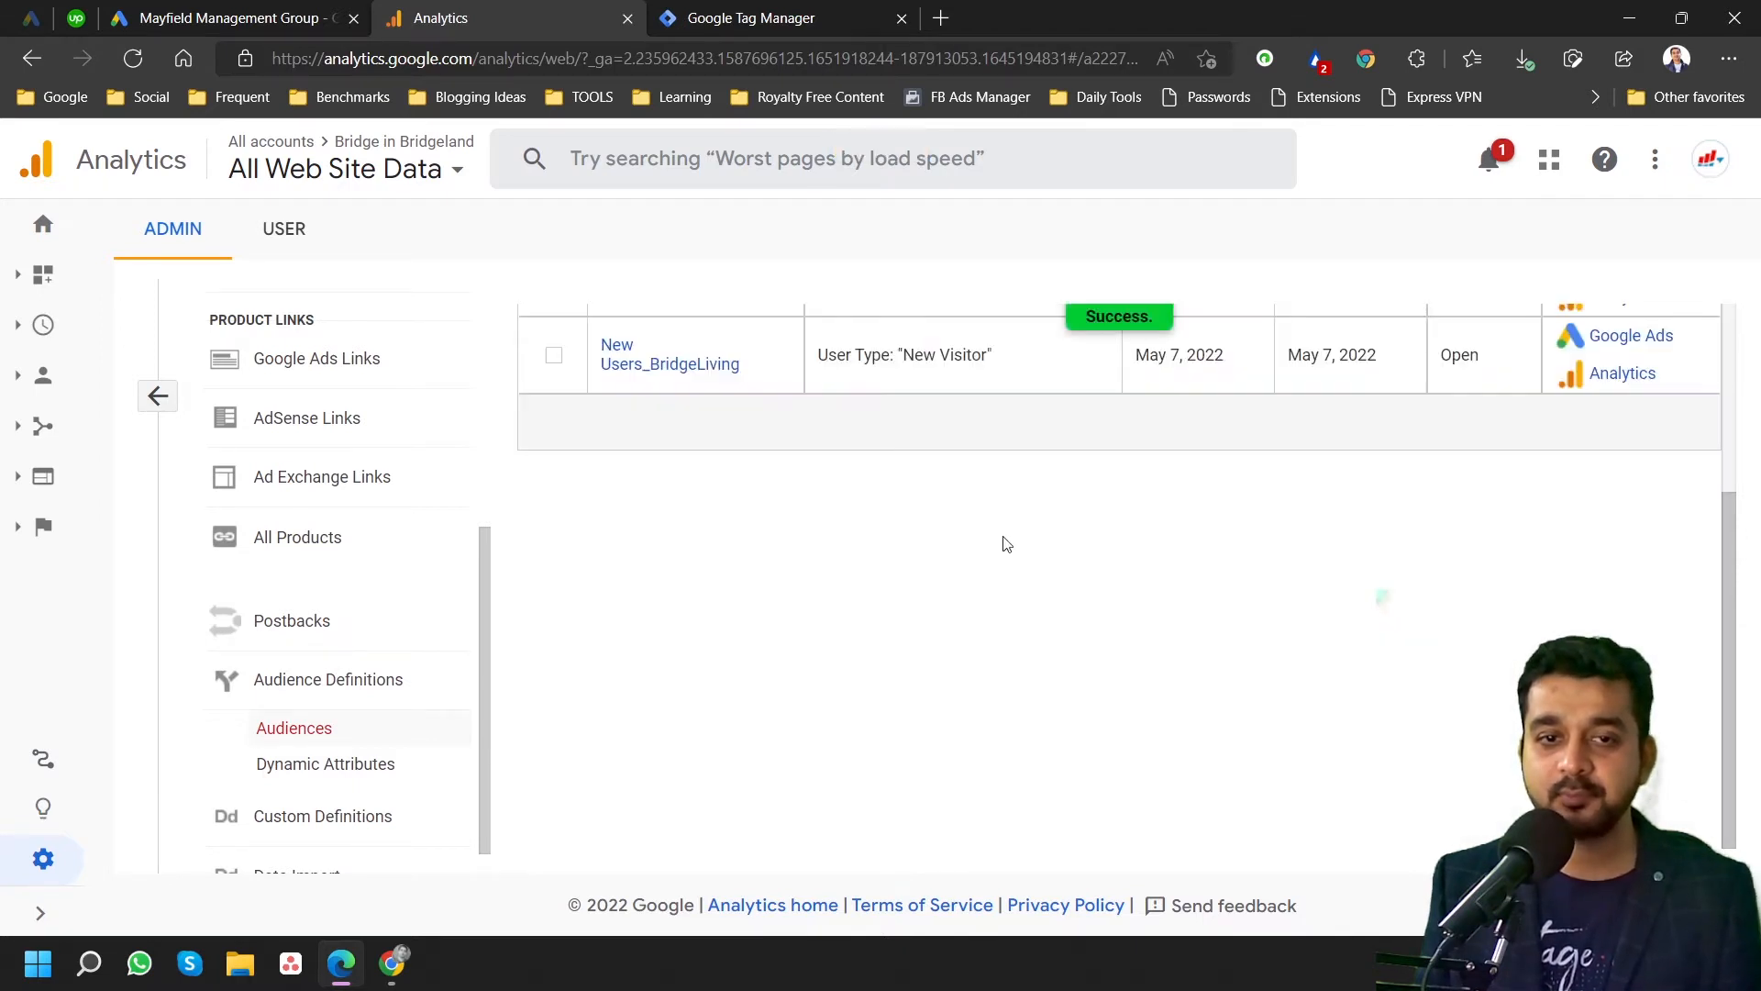
{"action": "scroll", "coordinate": [1008, 544], "scroll_direction": "up", "scroll_amount": 3}
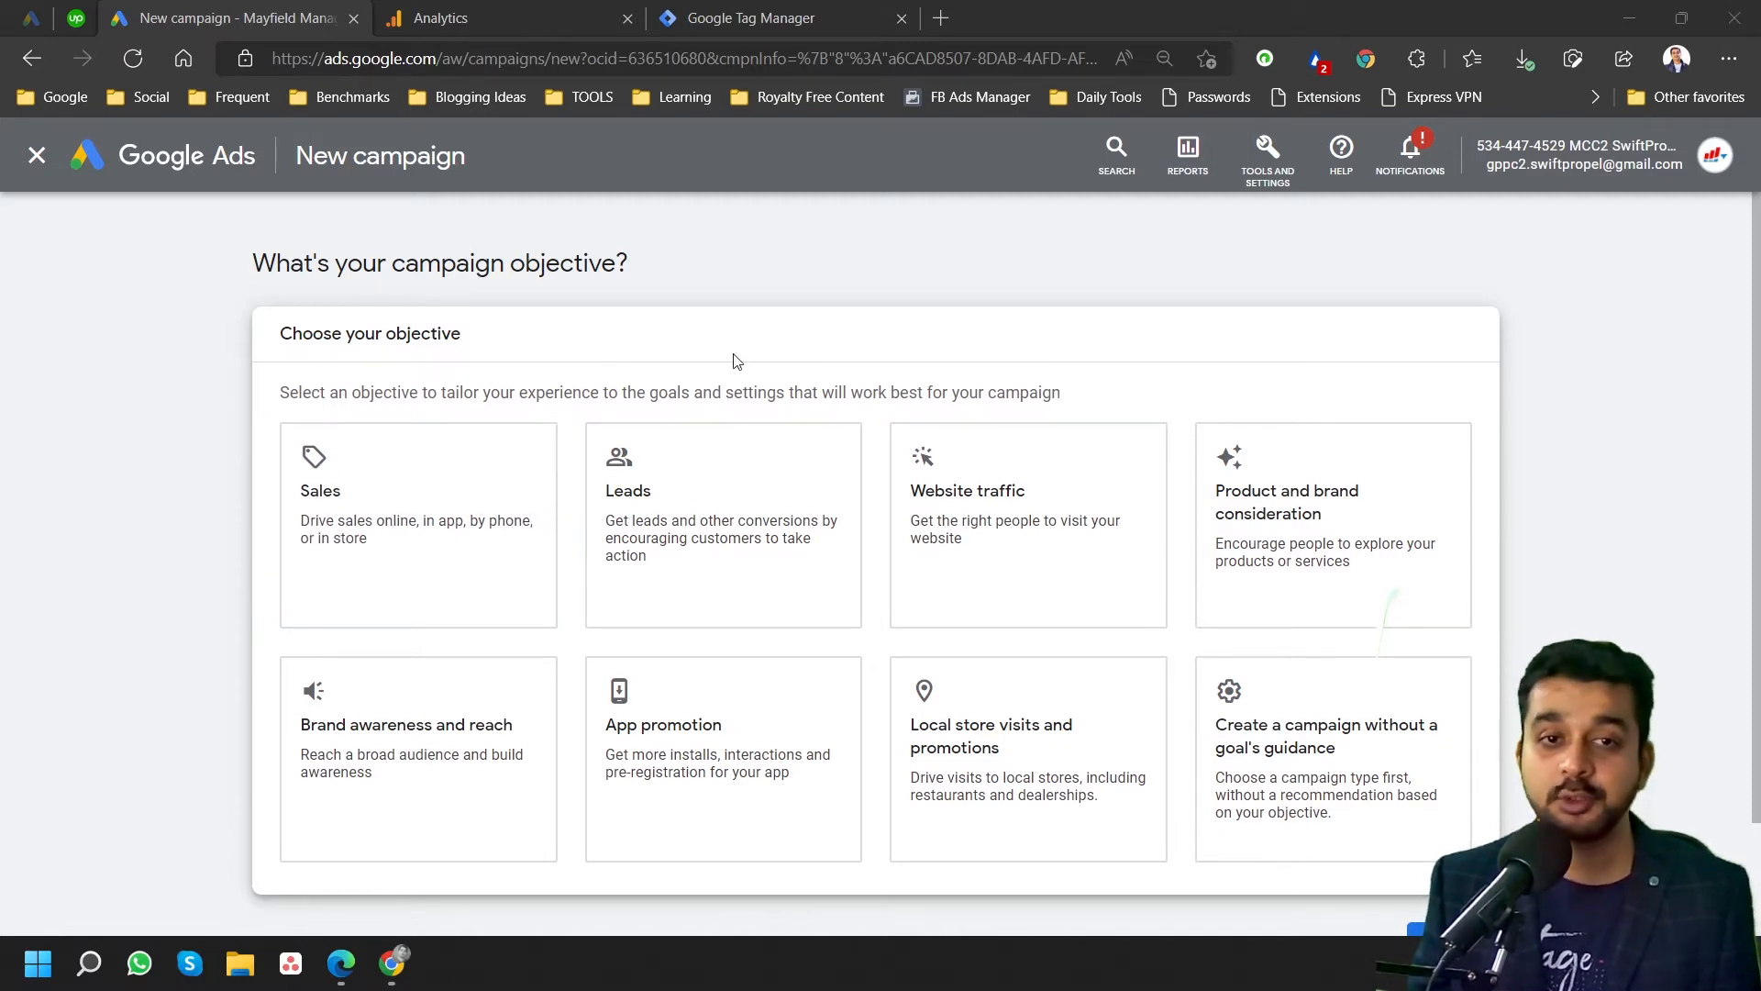
Start a campaign without a goal's guidance, choose the Display campaign type, and continue with the account-default conversion goals.
{"action": "scroll", "coordinate": [1345, 670], "scroll_direction": "down", "scroll_amount": 1}
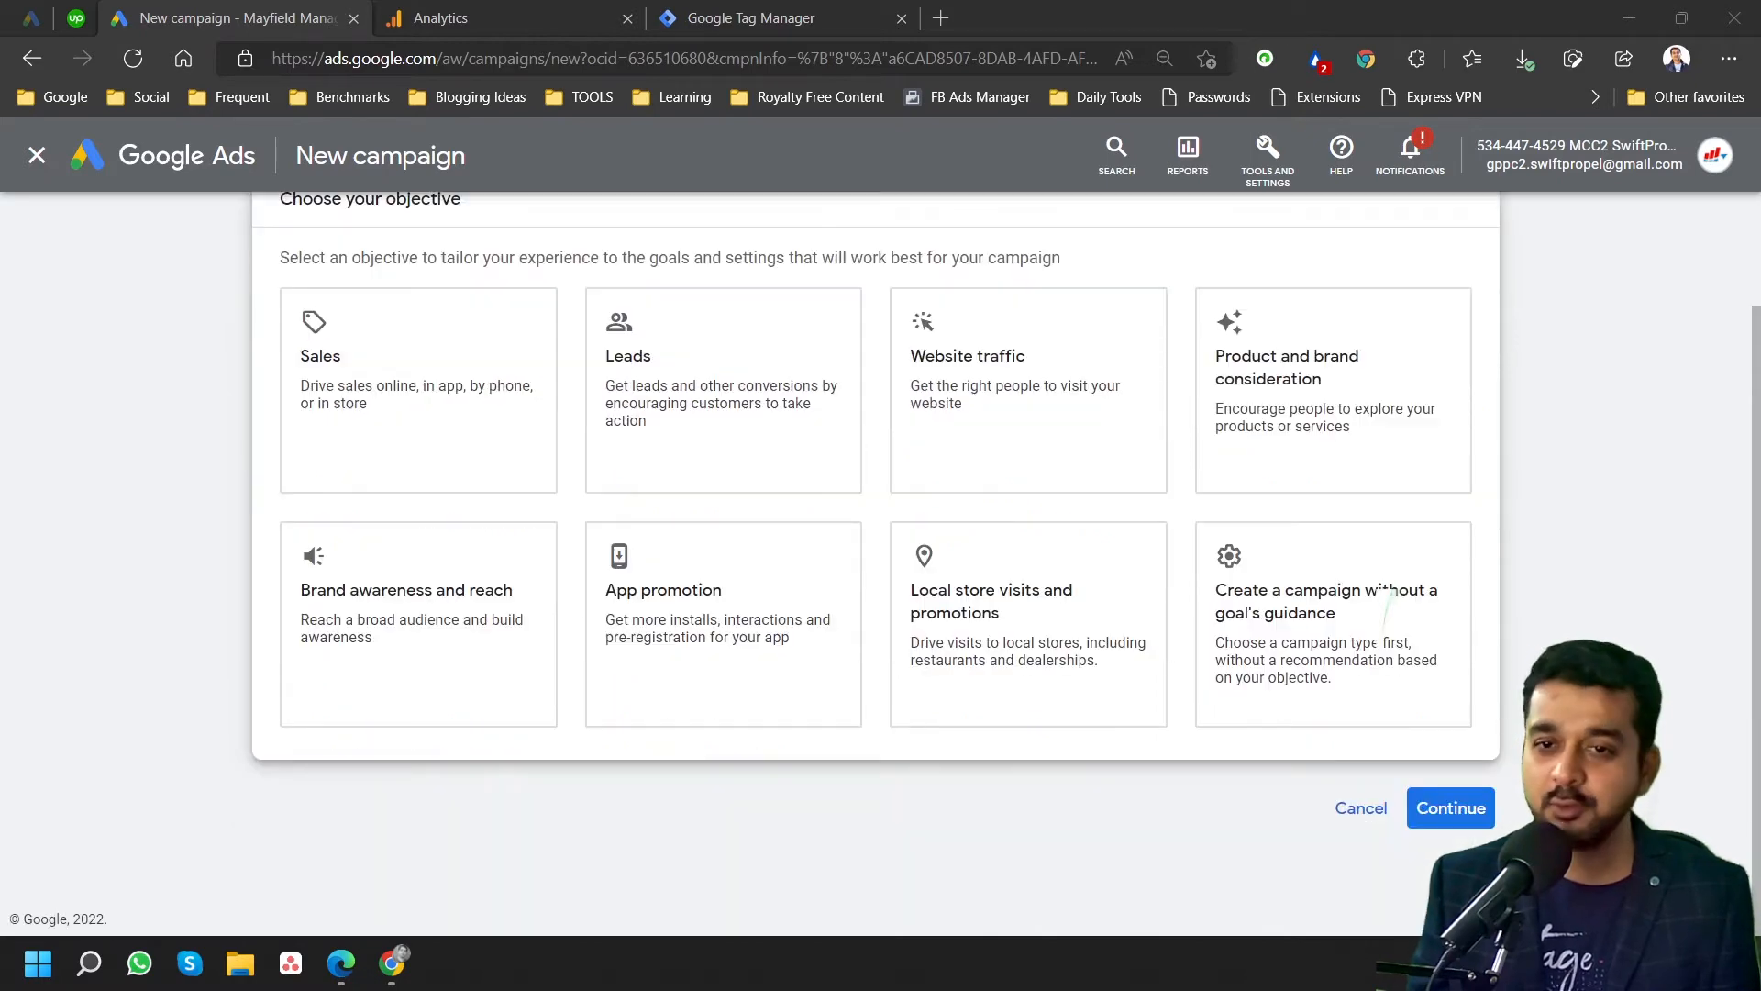
{"action": "left_click", "coordinate": [1345, 667]}
{"action": "scroll", "coordinate": [1528, 624], "scroll_direction": "up", "scroll_amount": 3}
{"action": "scroll", "coordinate": [1528, 621], "scroll_direction": "down", "scroll_amount": 7}
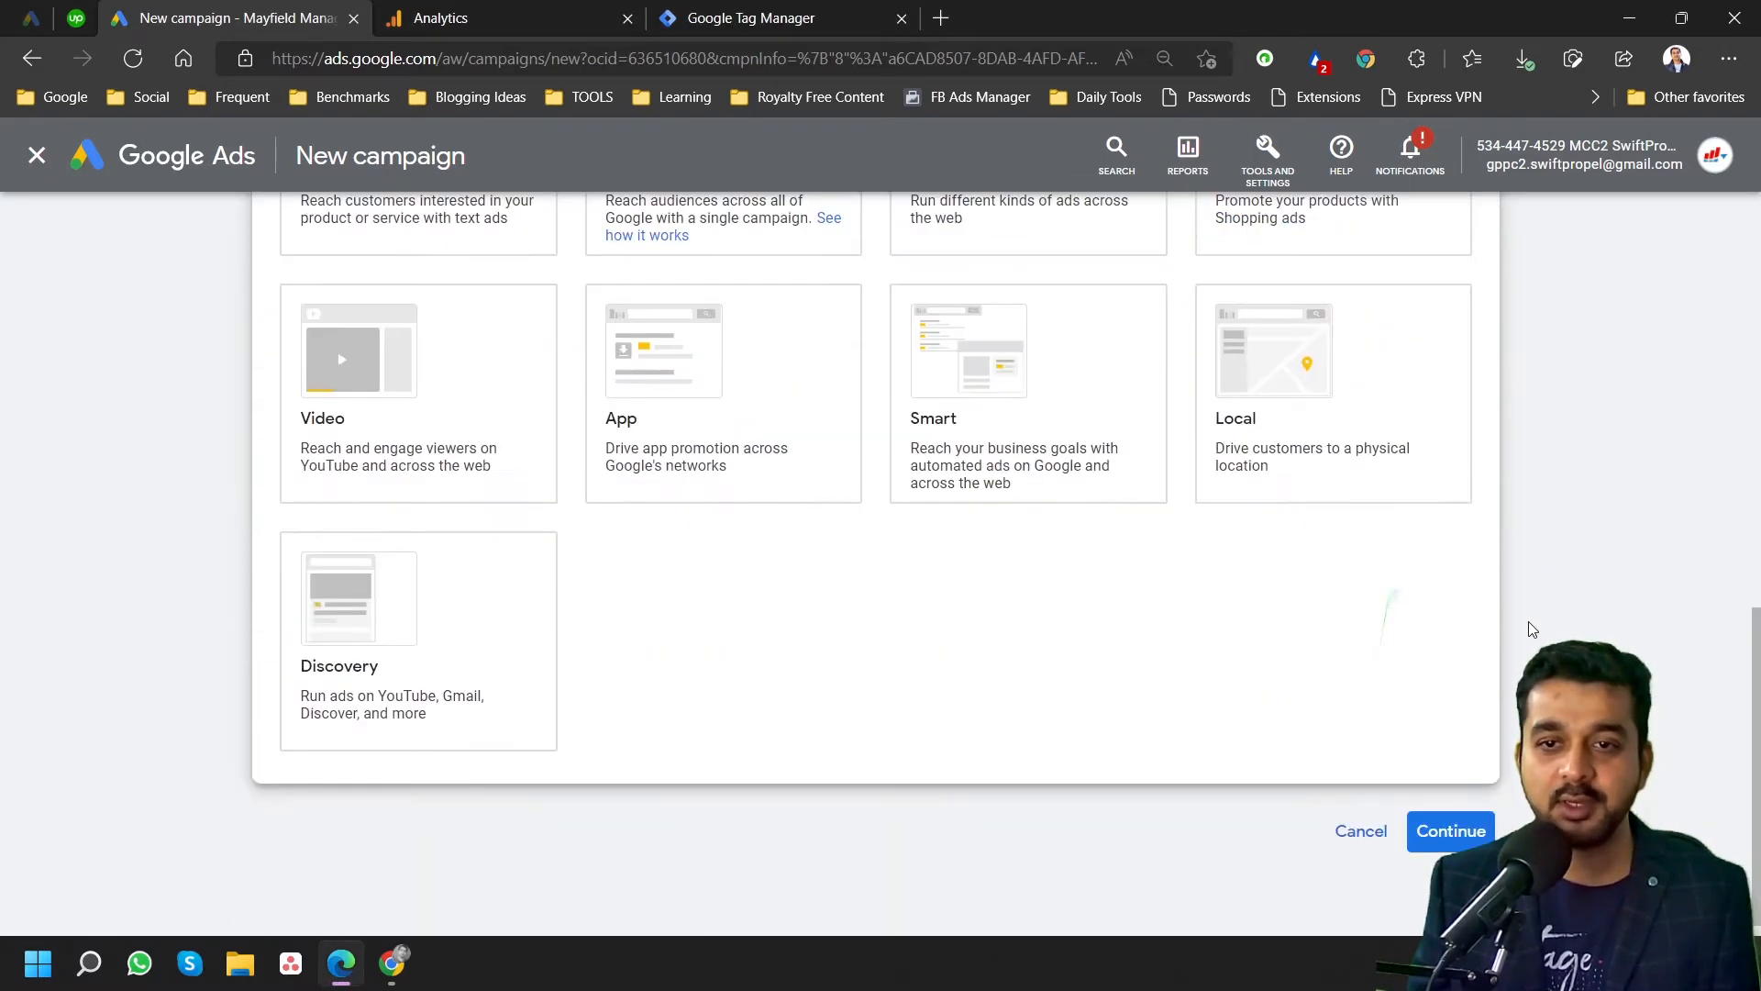
{"action": "scroll", "coordinate": [1530, 617], "scroll_direction": "up", "scroll_amount": 4}
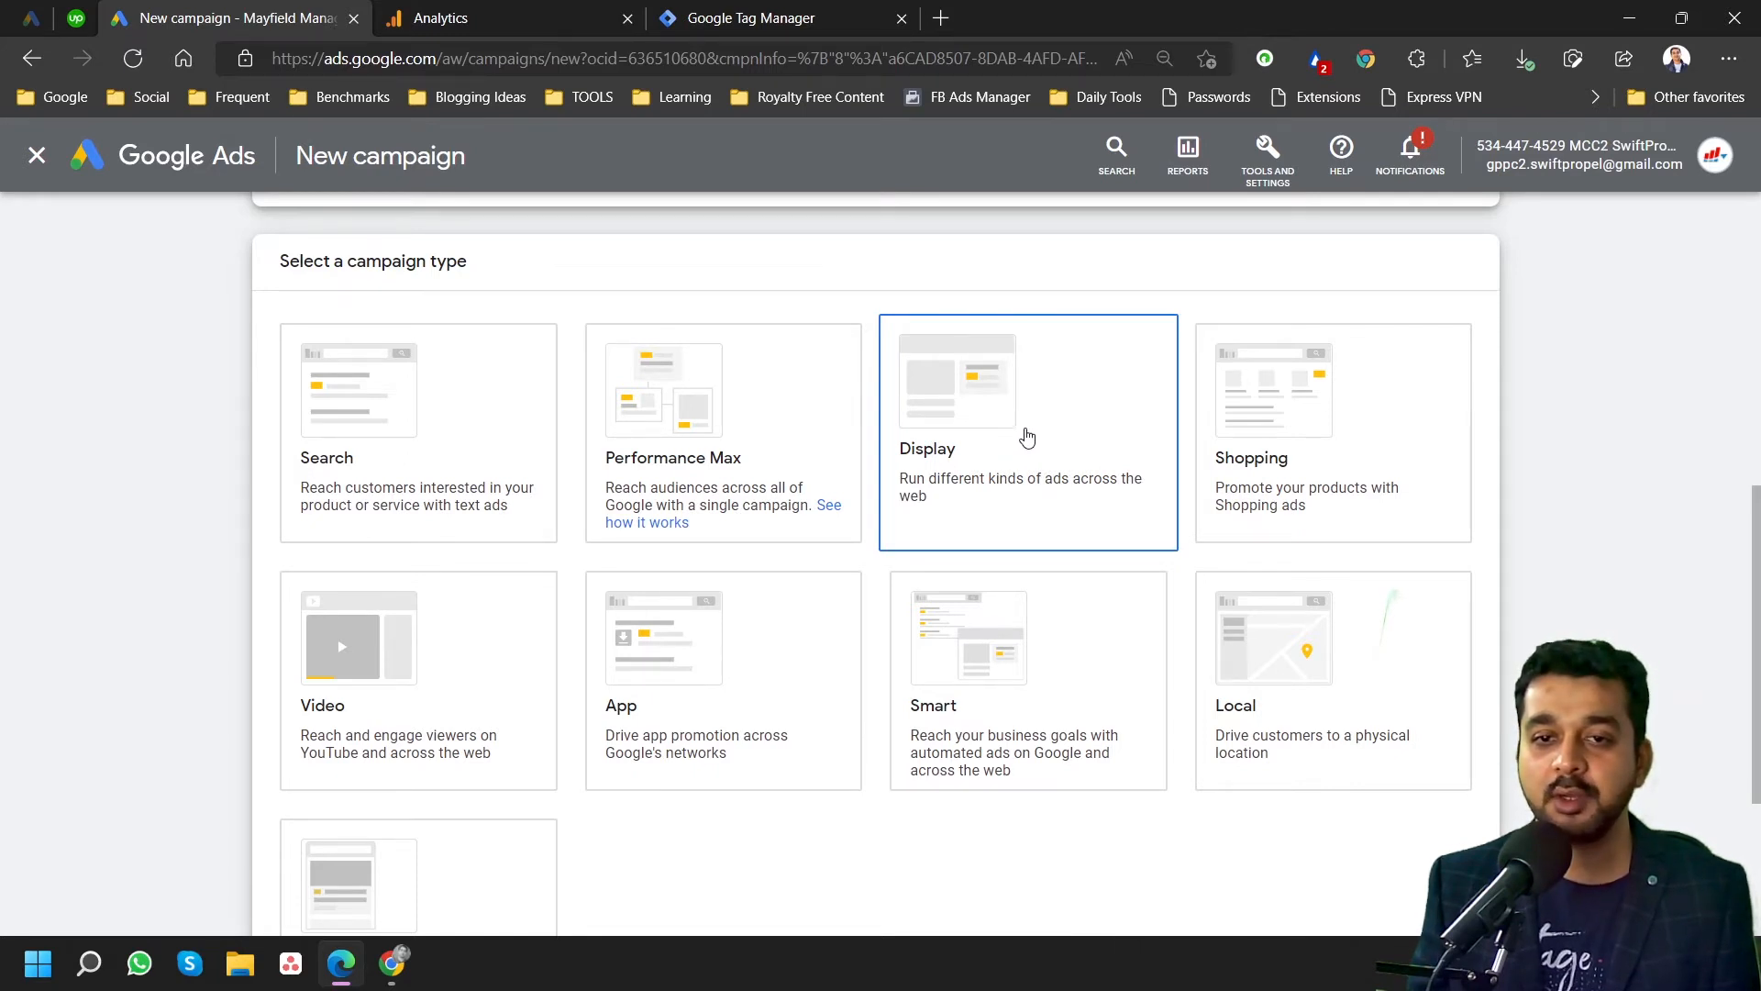
{"action": "scroll", "coordinate": [1023, 439], "scroll_direction": "down", "scroll_amount": 1}
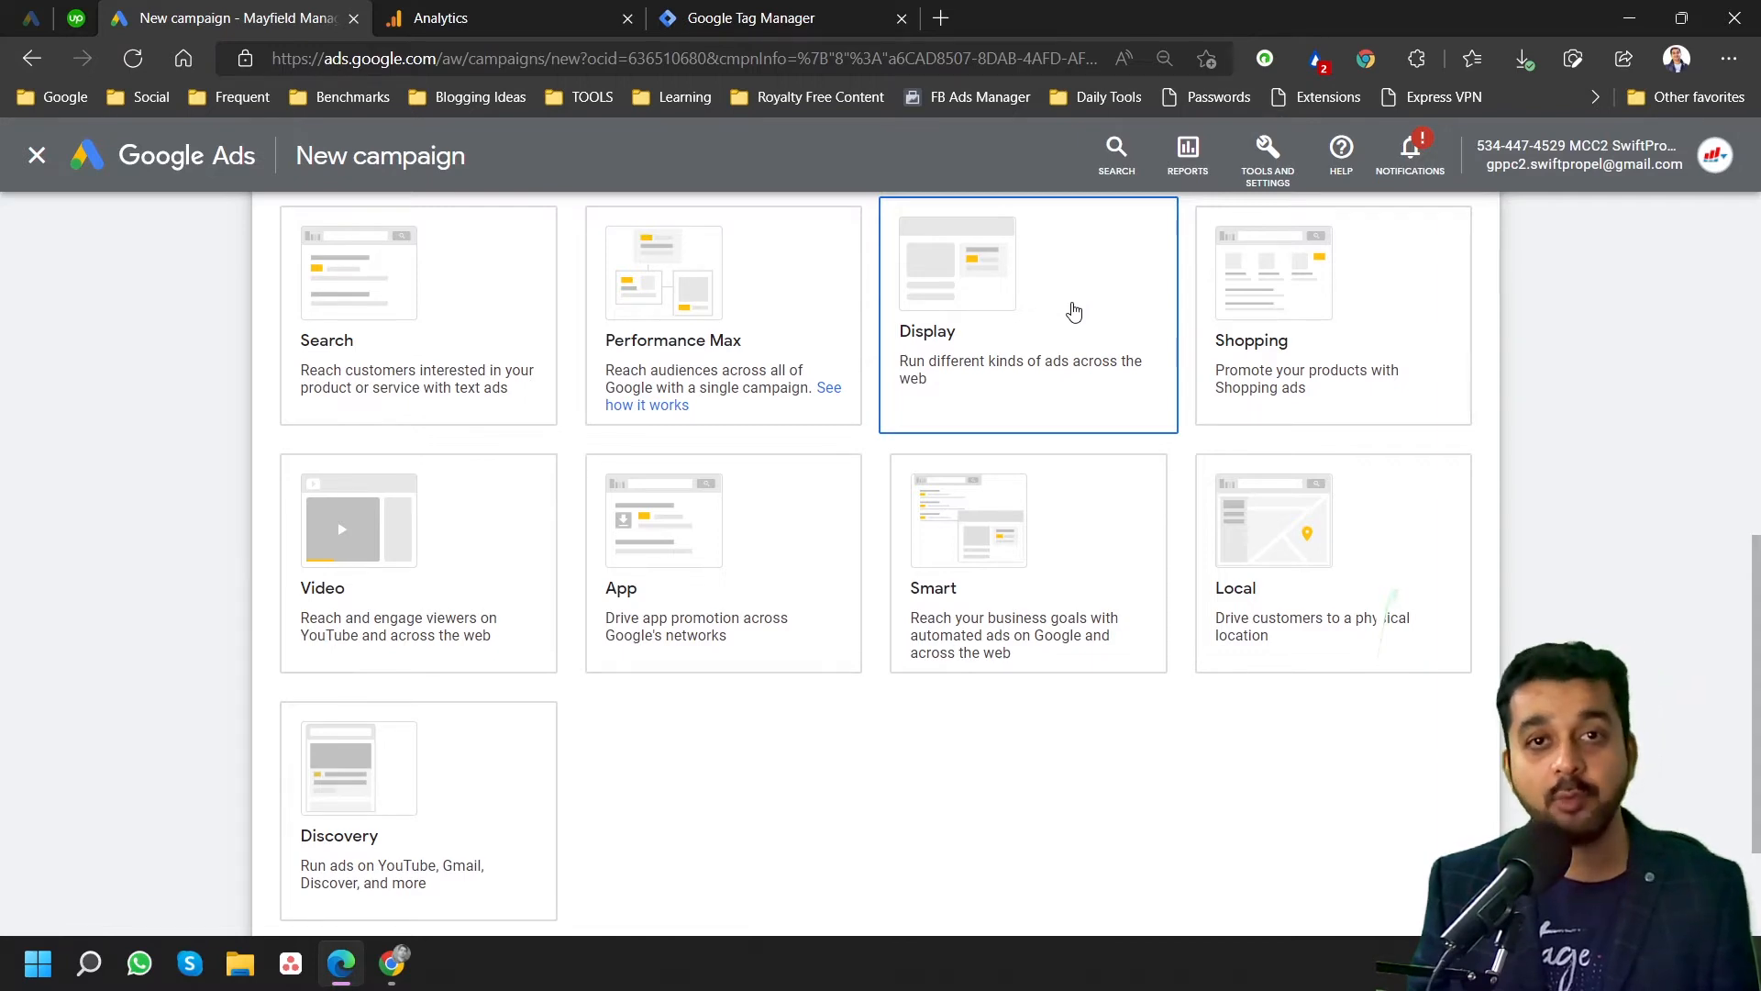
{"action": "left_click", "coordinate": [1075, 313]}
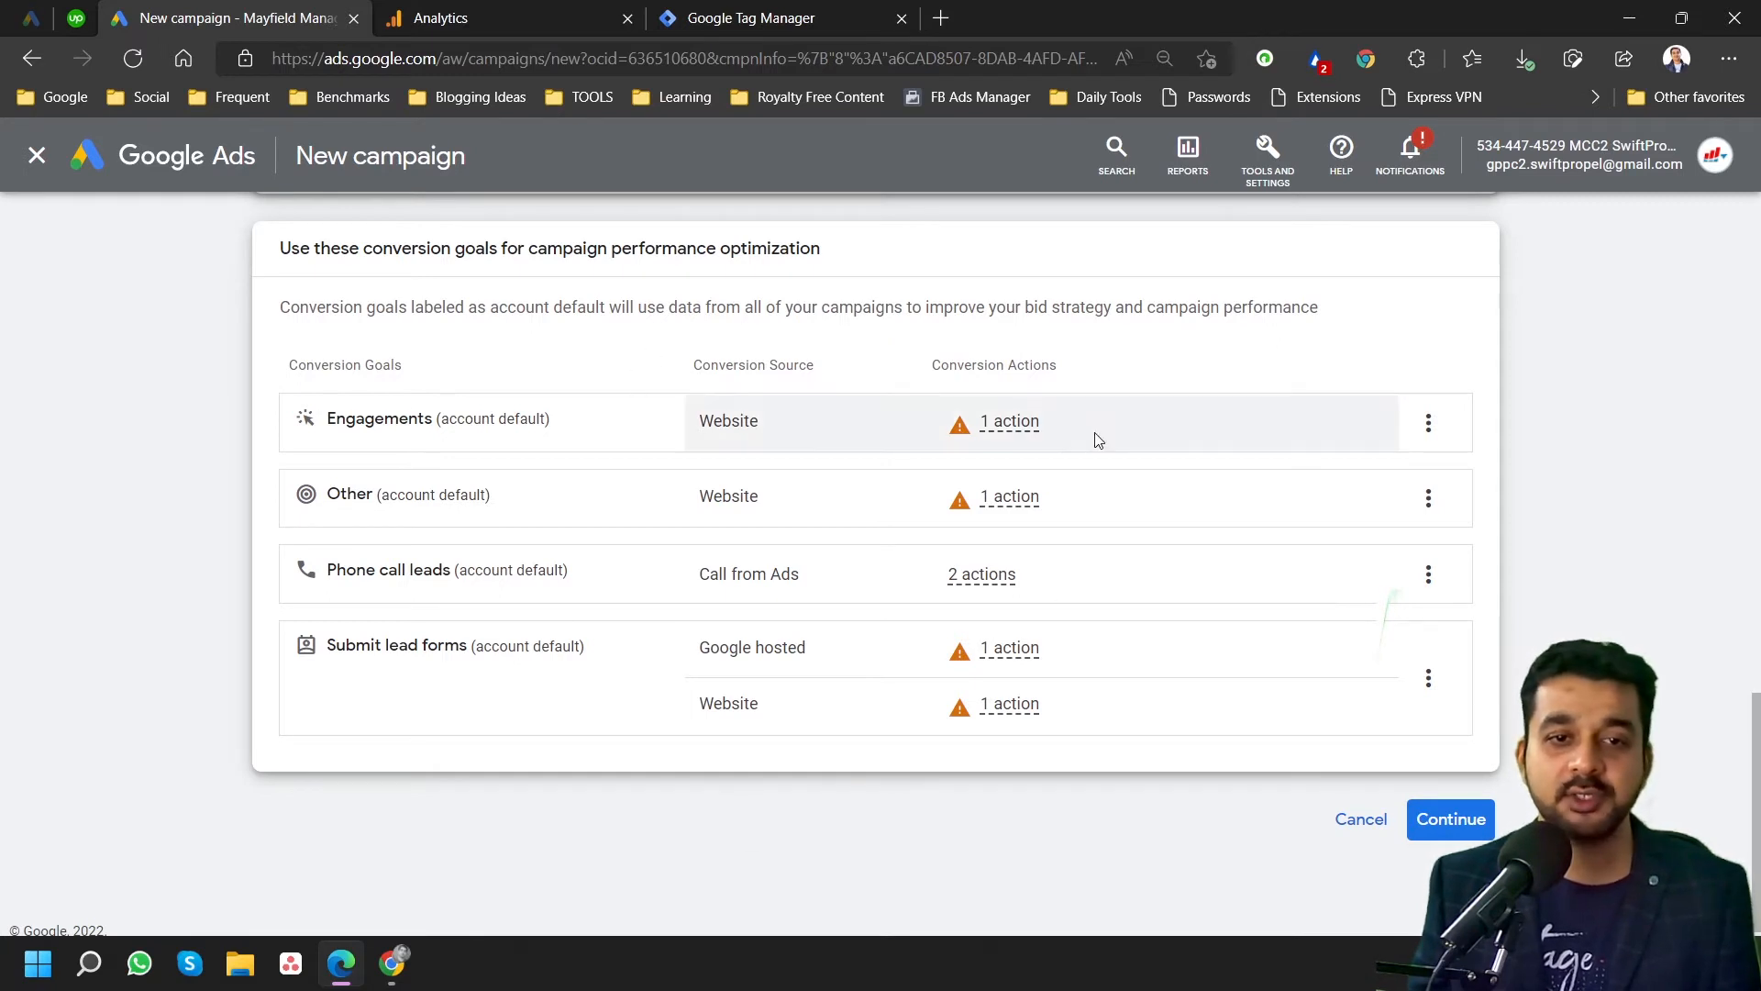
{"action": "mouse_move", "coordinate": [1098, 440]}
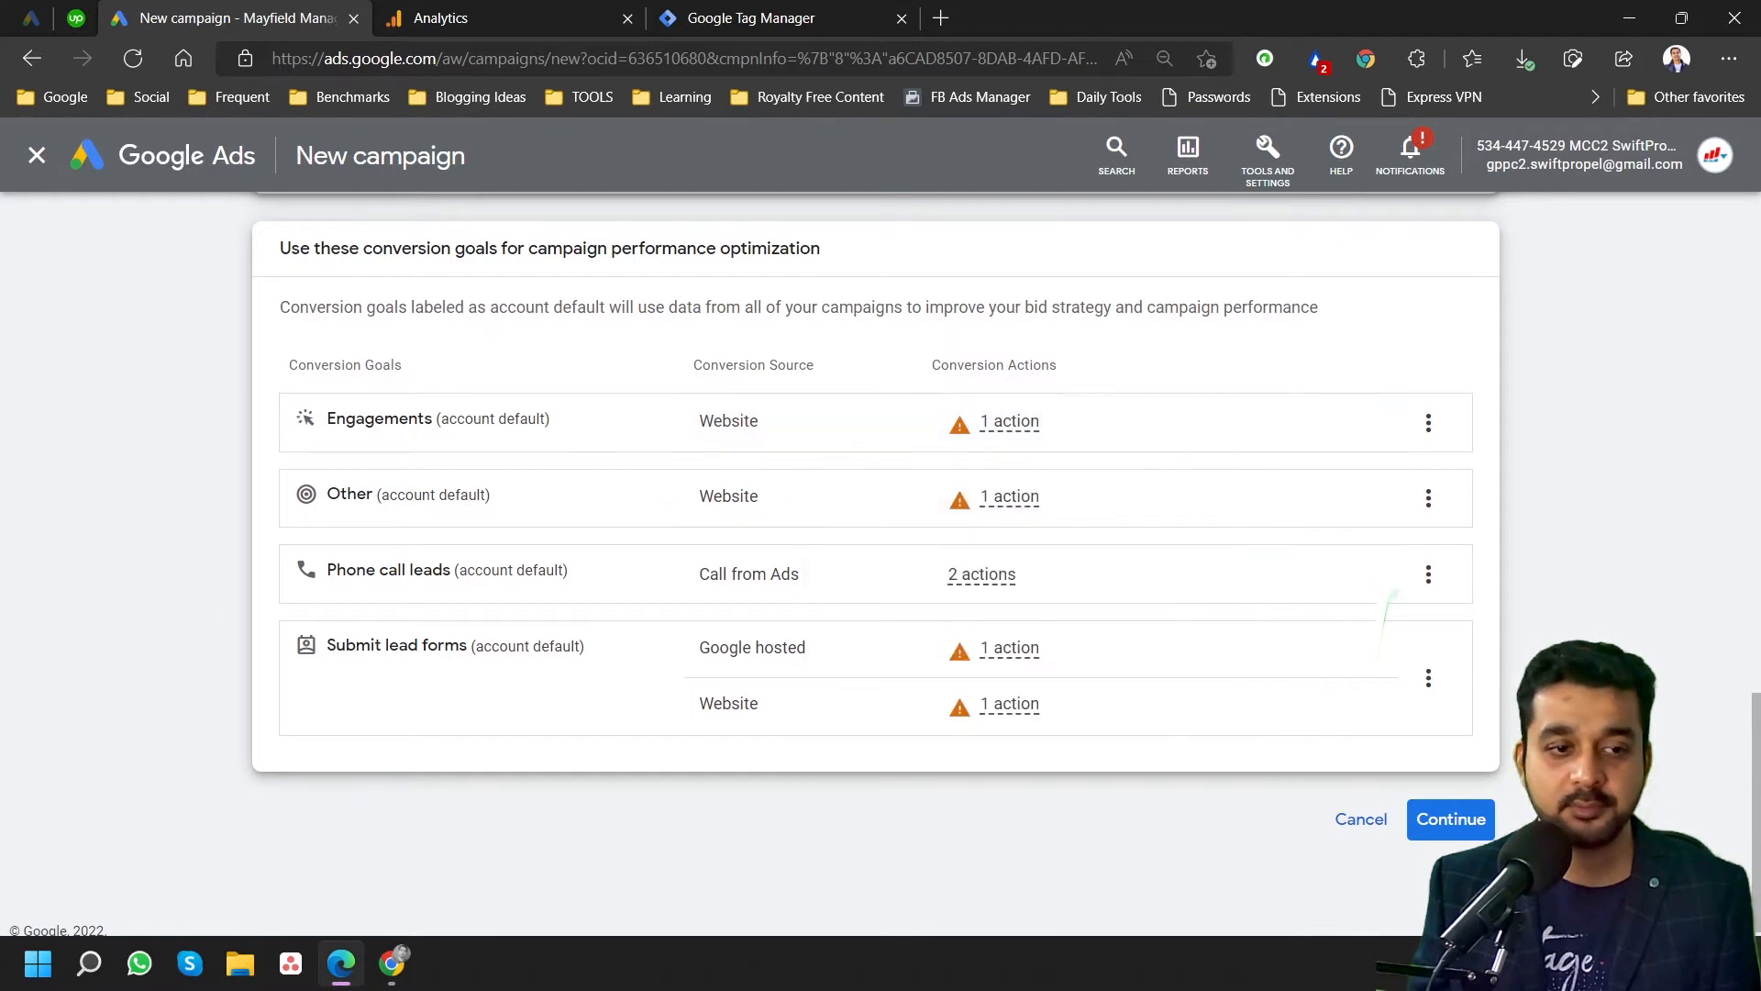
{"action": "left_click", "coordinate": [1451, 820]}
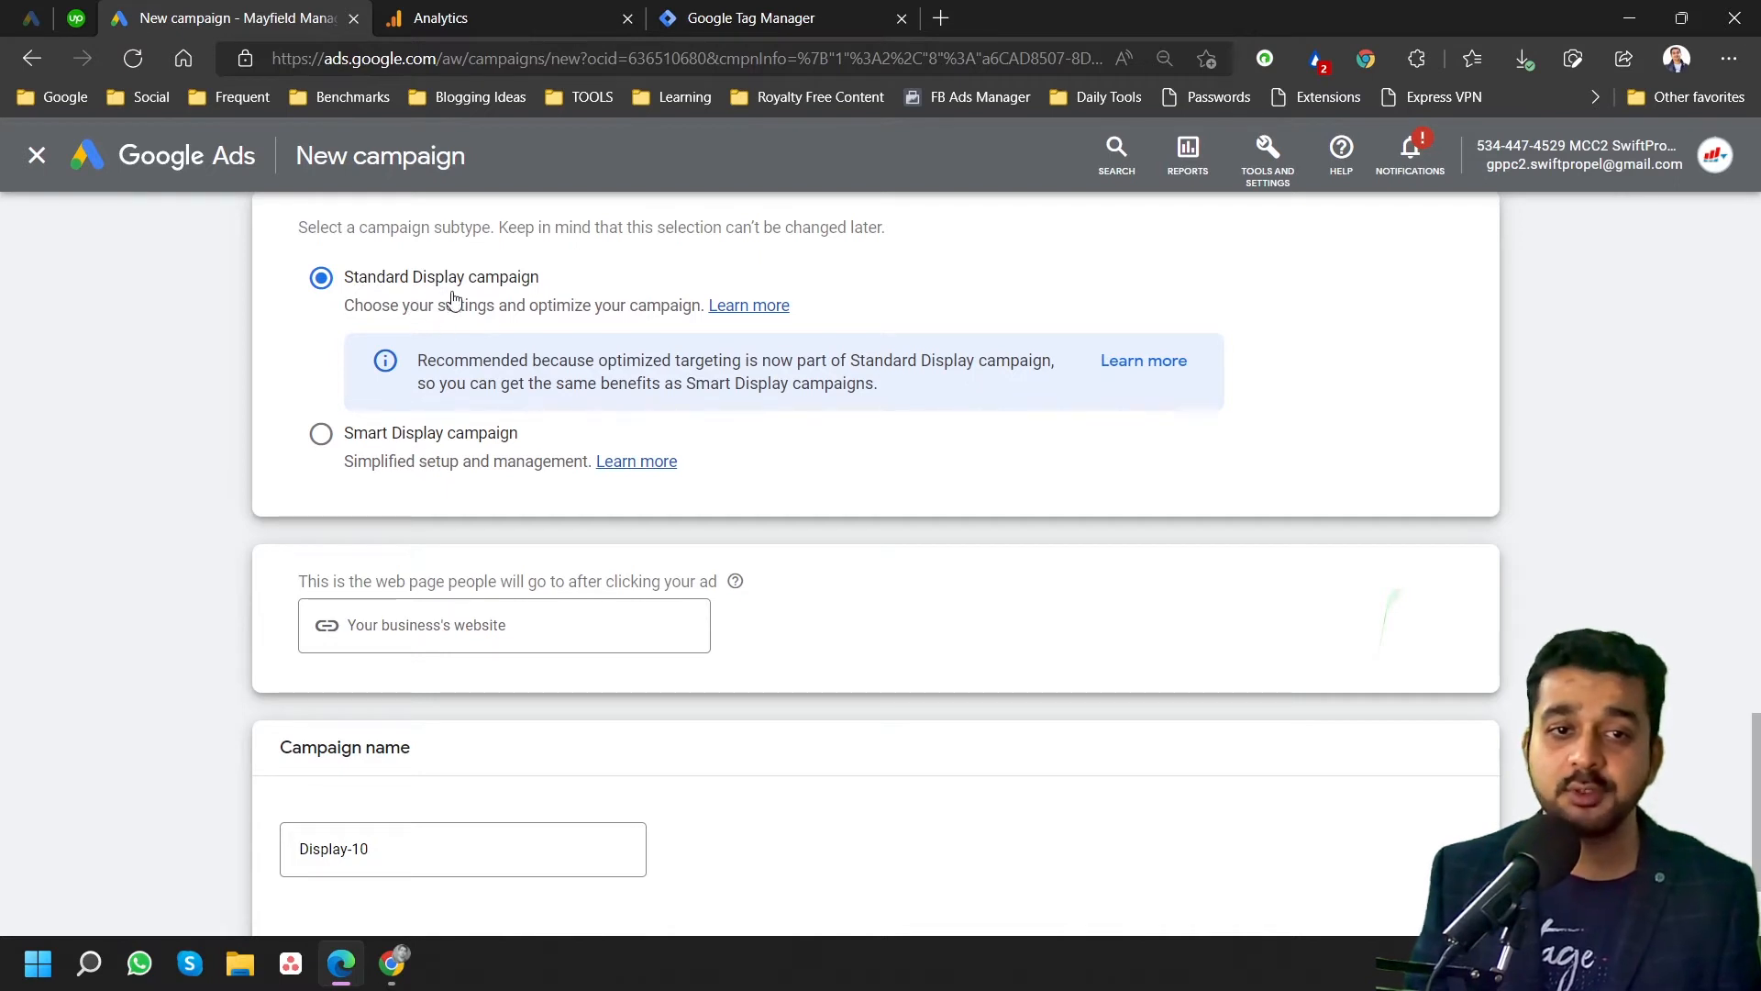
{"action": "scroll", "coordinate": [577, 447], "scroll_direction": "down", "scroll_amount": 2}
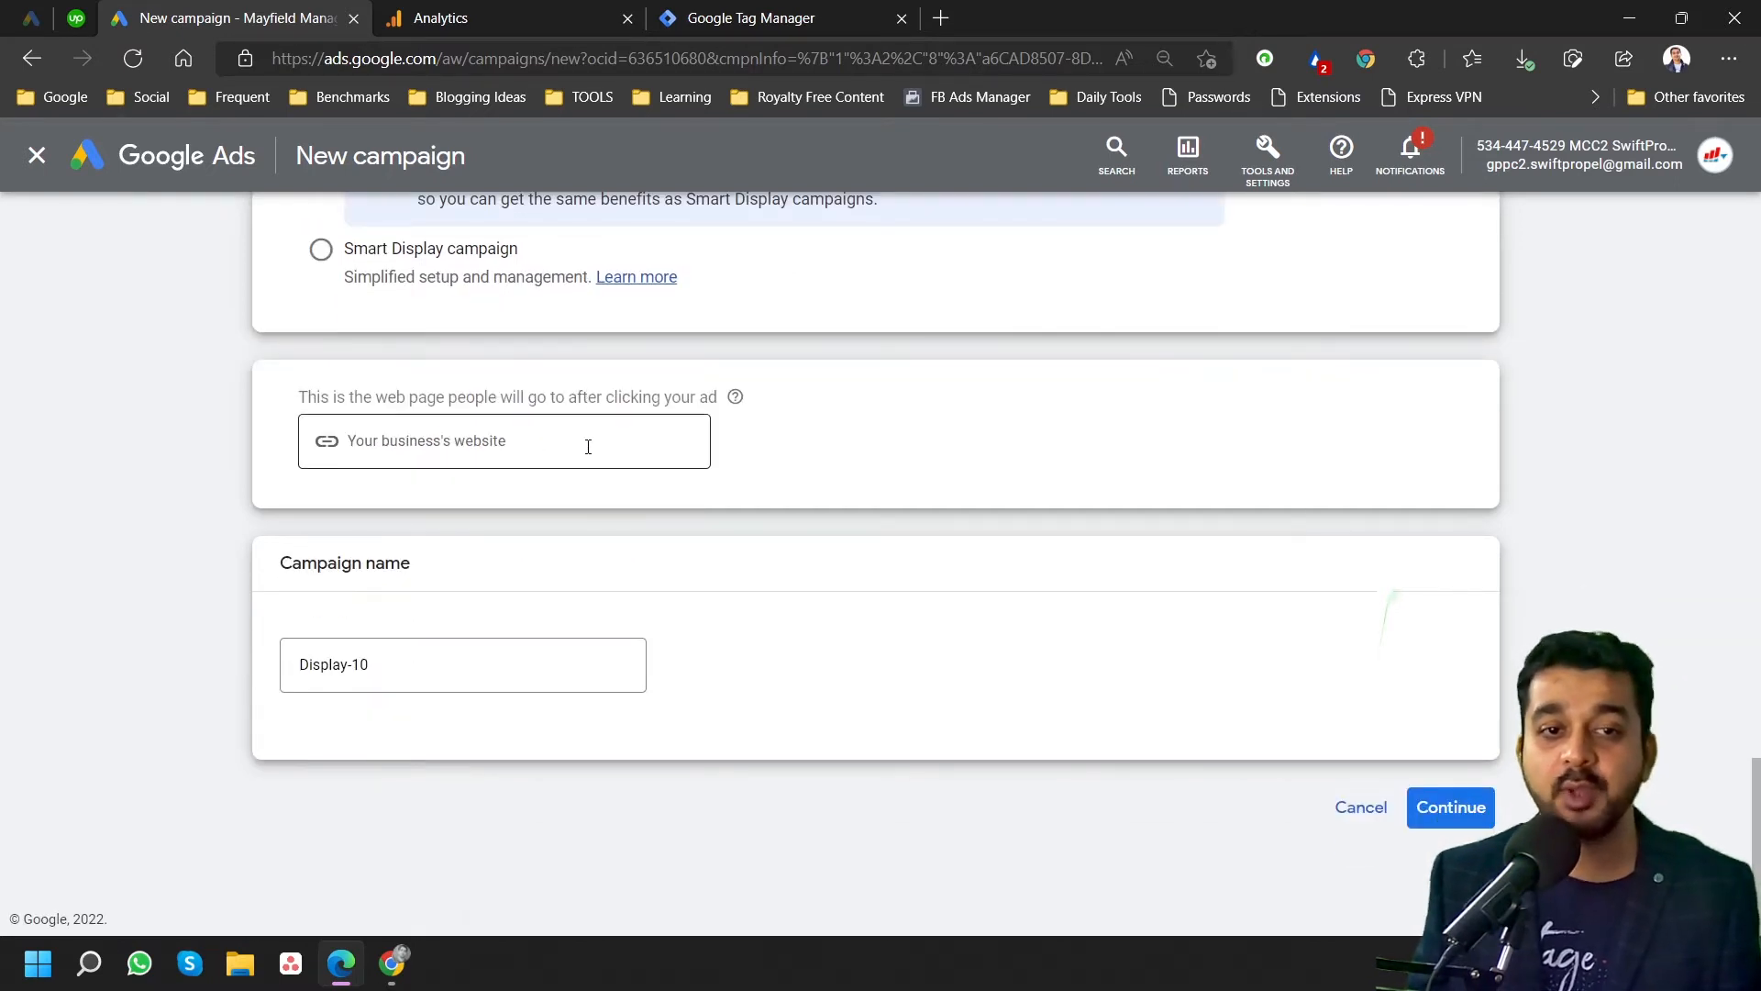
{"action": "left_click", "coordinate": [935, 13]}
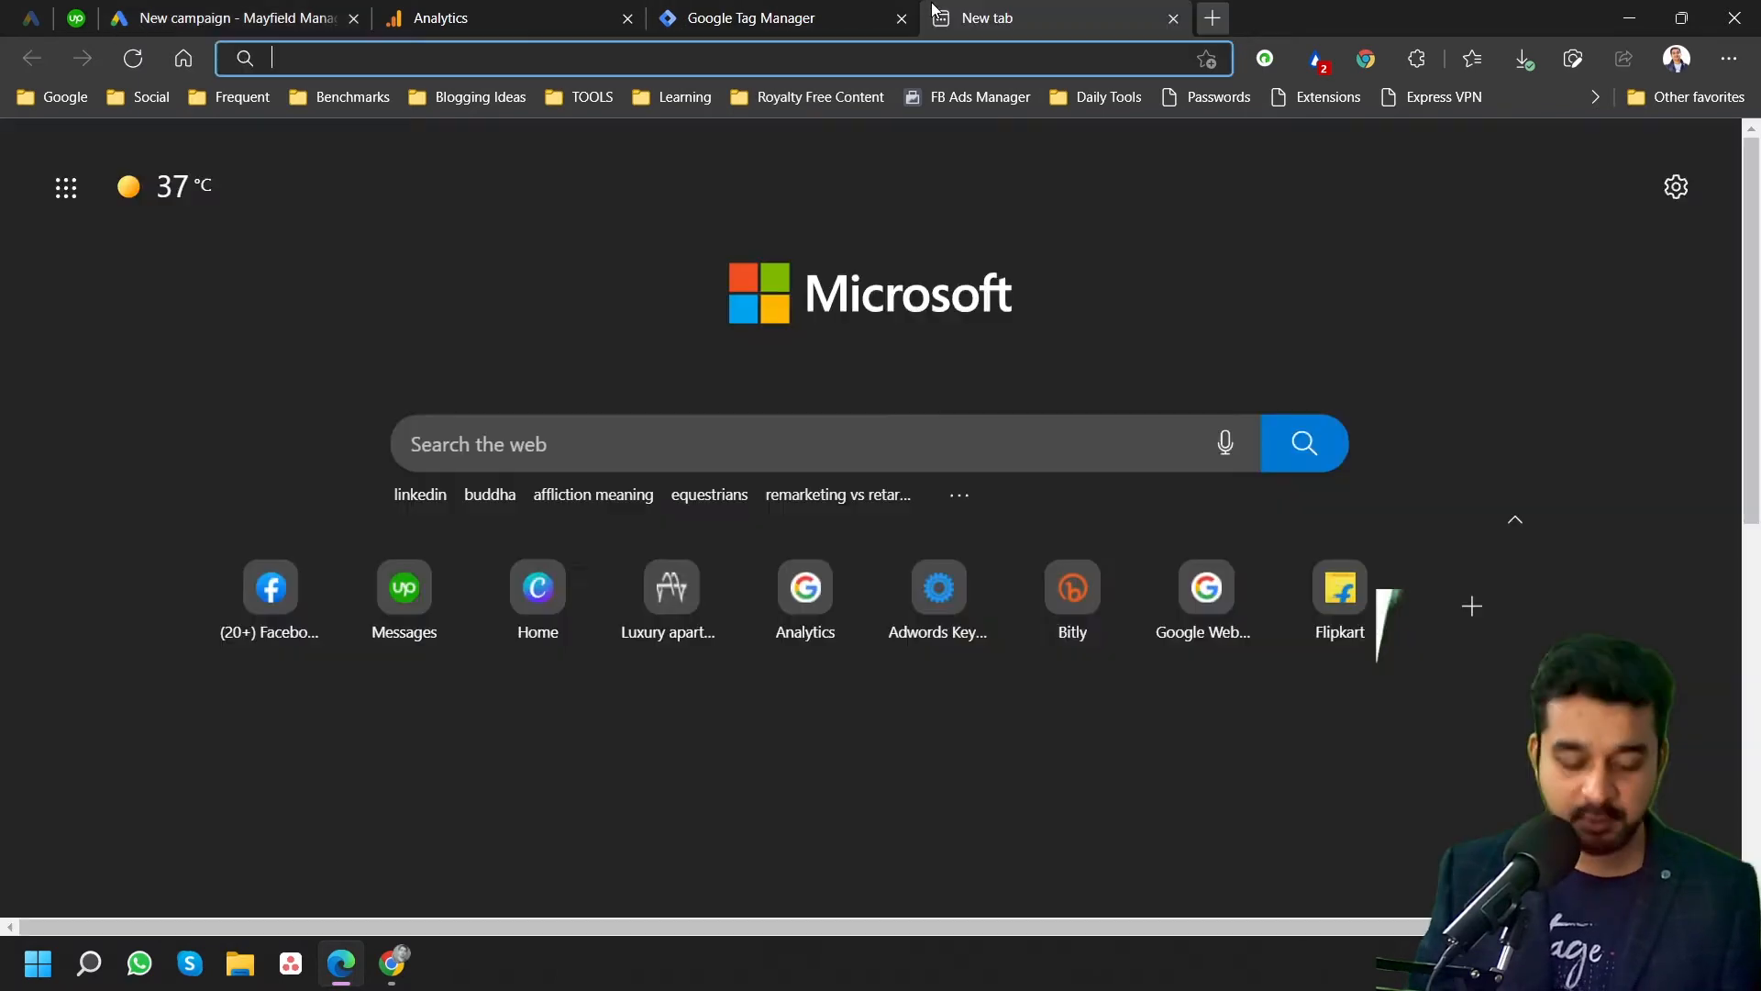
{"action": "type", "text": "bridgeliving.ca"}
{"action": "key", "text": "Return"}
{"action": "left_click", "coordinate": [255, 70]}
{"action": "key", "text": "ctrl+c"}
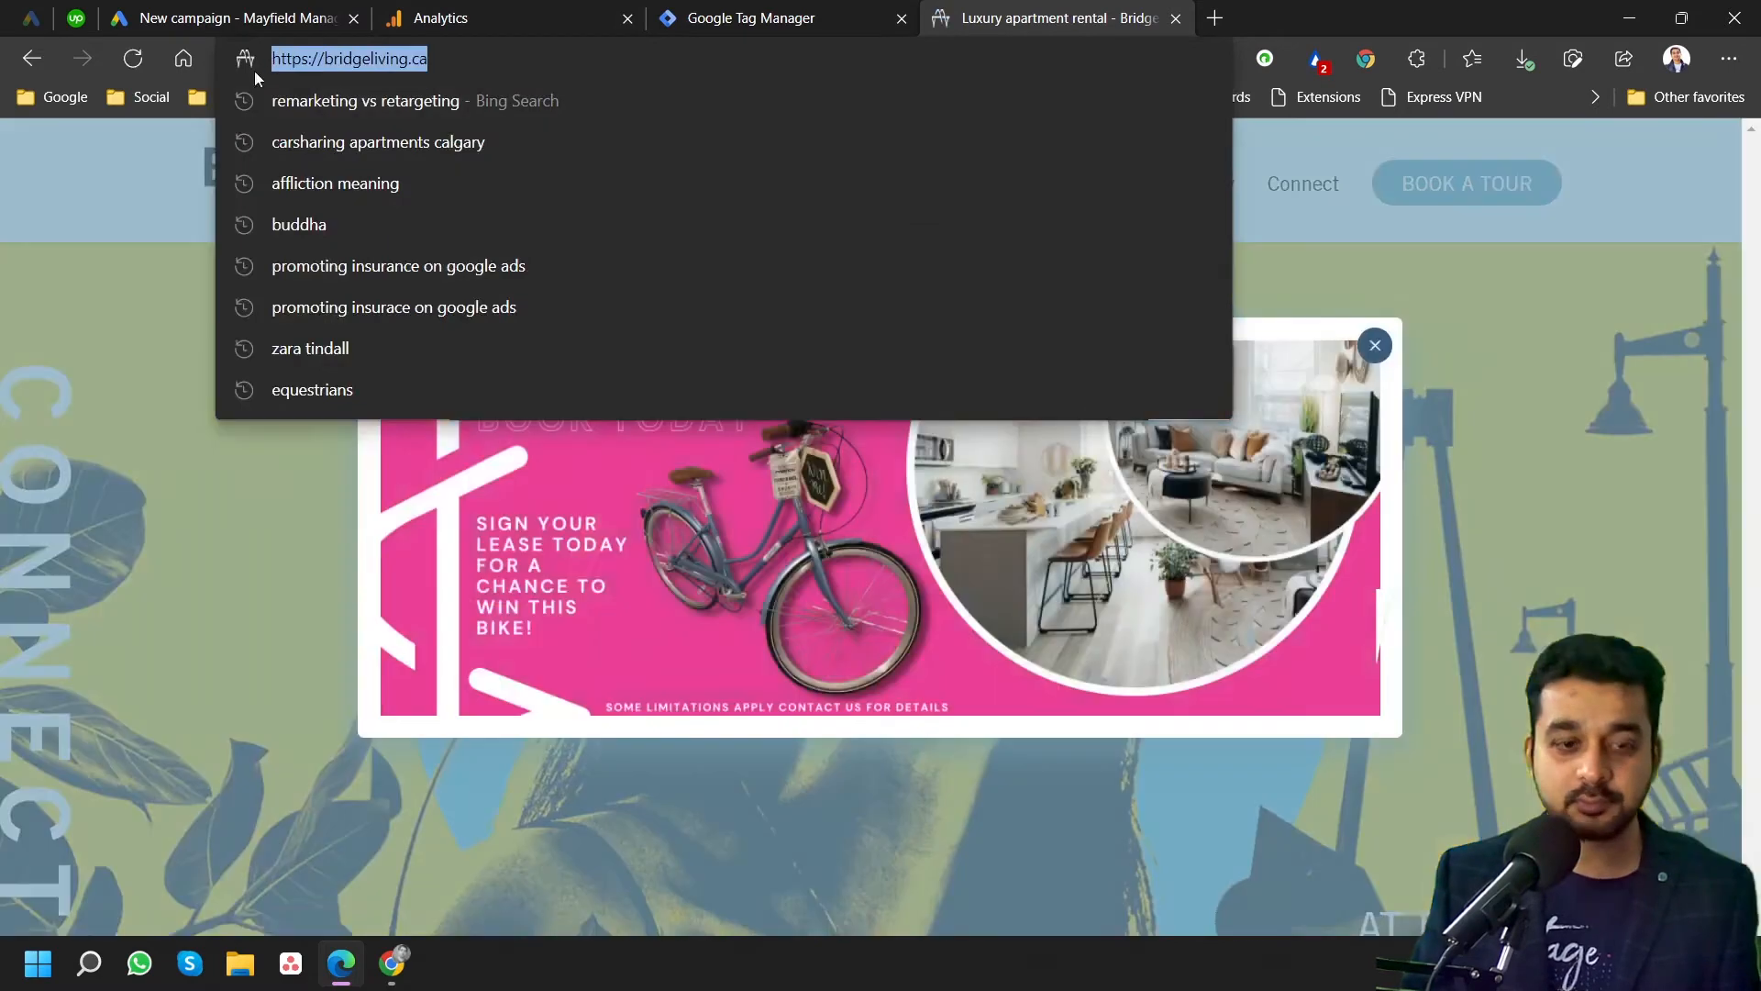
{"action": "left_click", "coordinate": [230, 17]}
{"action": "key", "text": "ctrl+v"}
{"action": "left_click", "coordinate": [823, 456]}
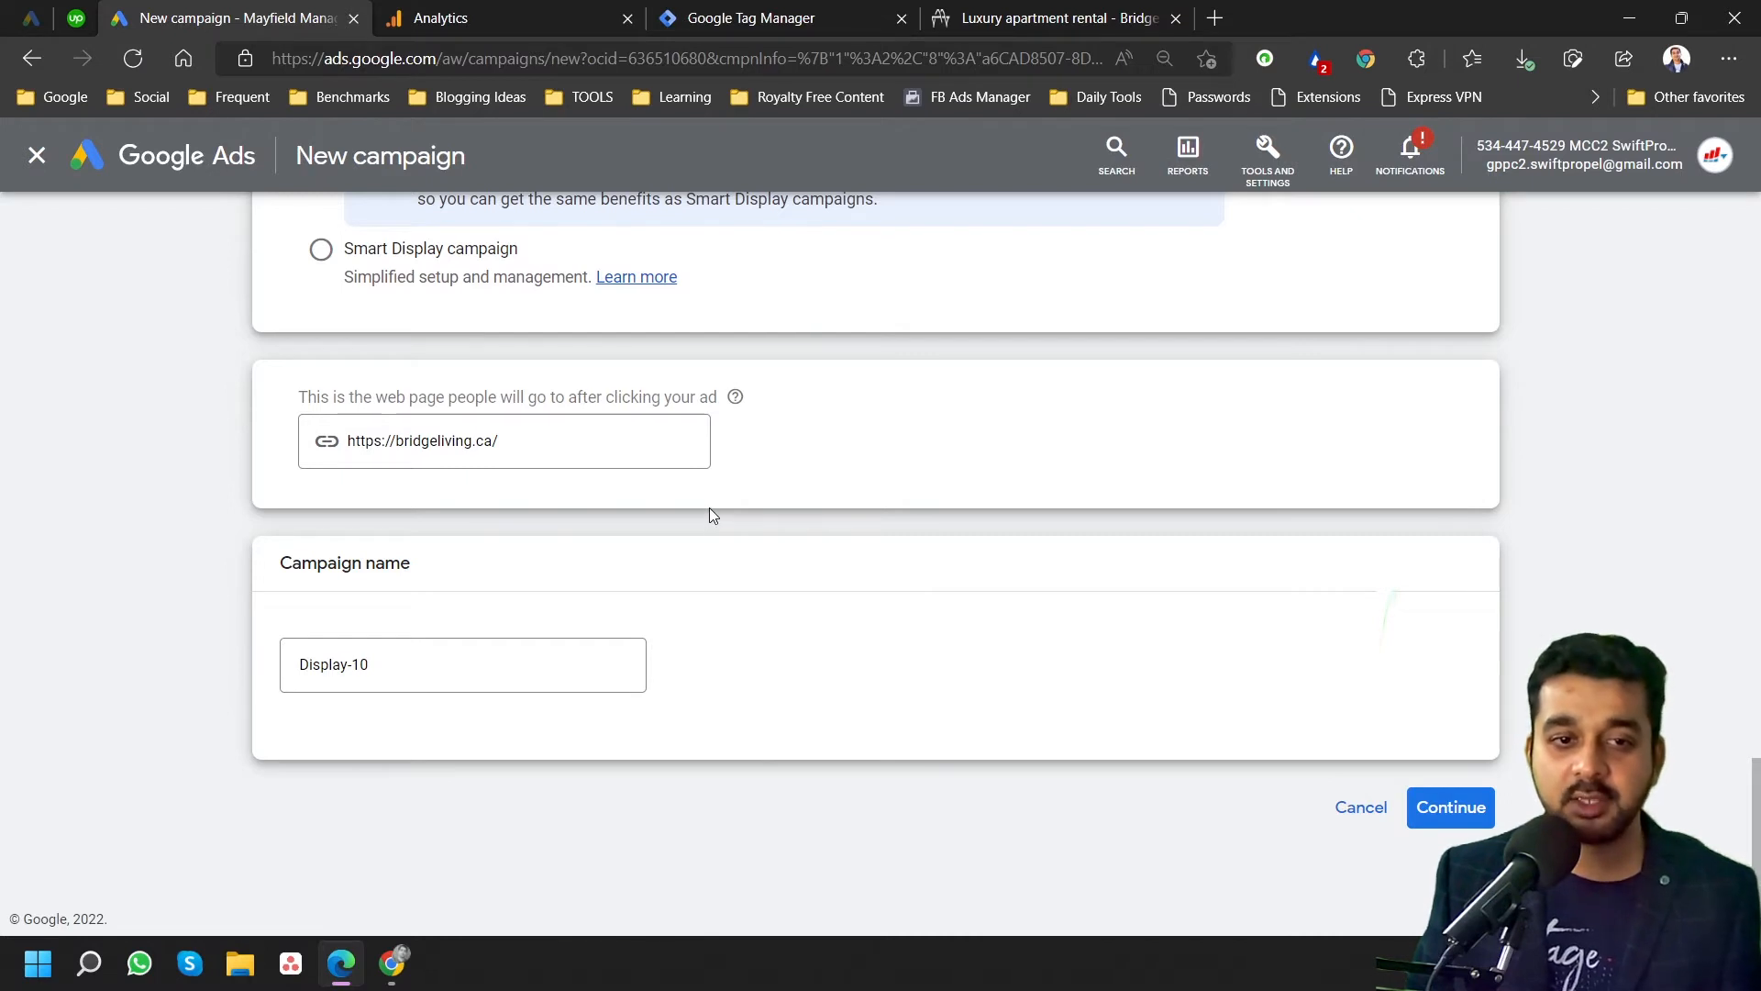
Name the campaign BridgeLiving_Remarketing_DisplayAds and continue to the campaign settings.
{"action": "left_click", "coordinate": [420, 653]}
{"action": "left_click_drag", "start_coordinate": [381, 666], "coordinate": [161, 668]}
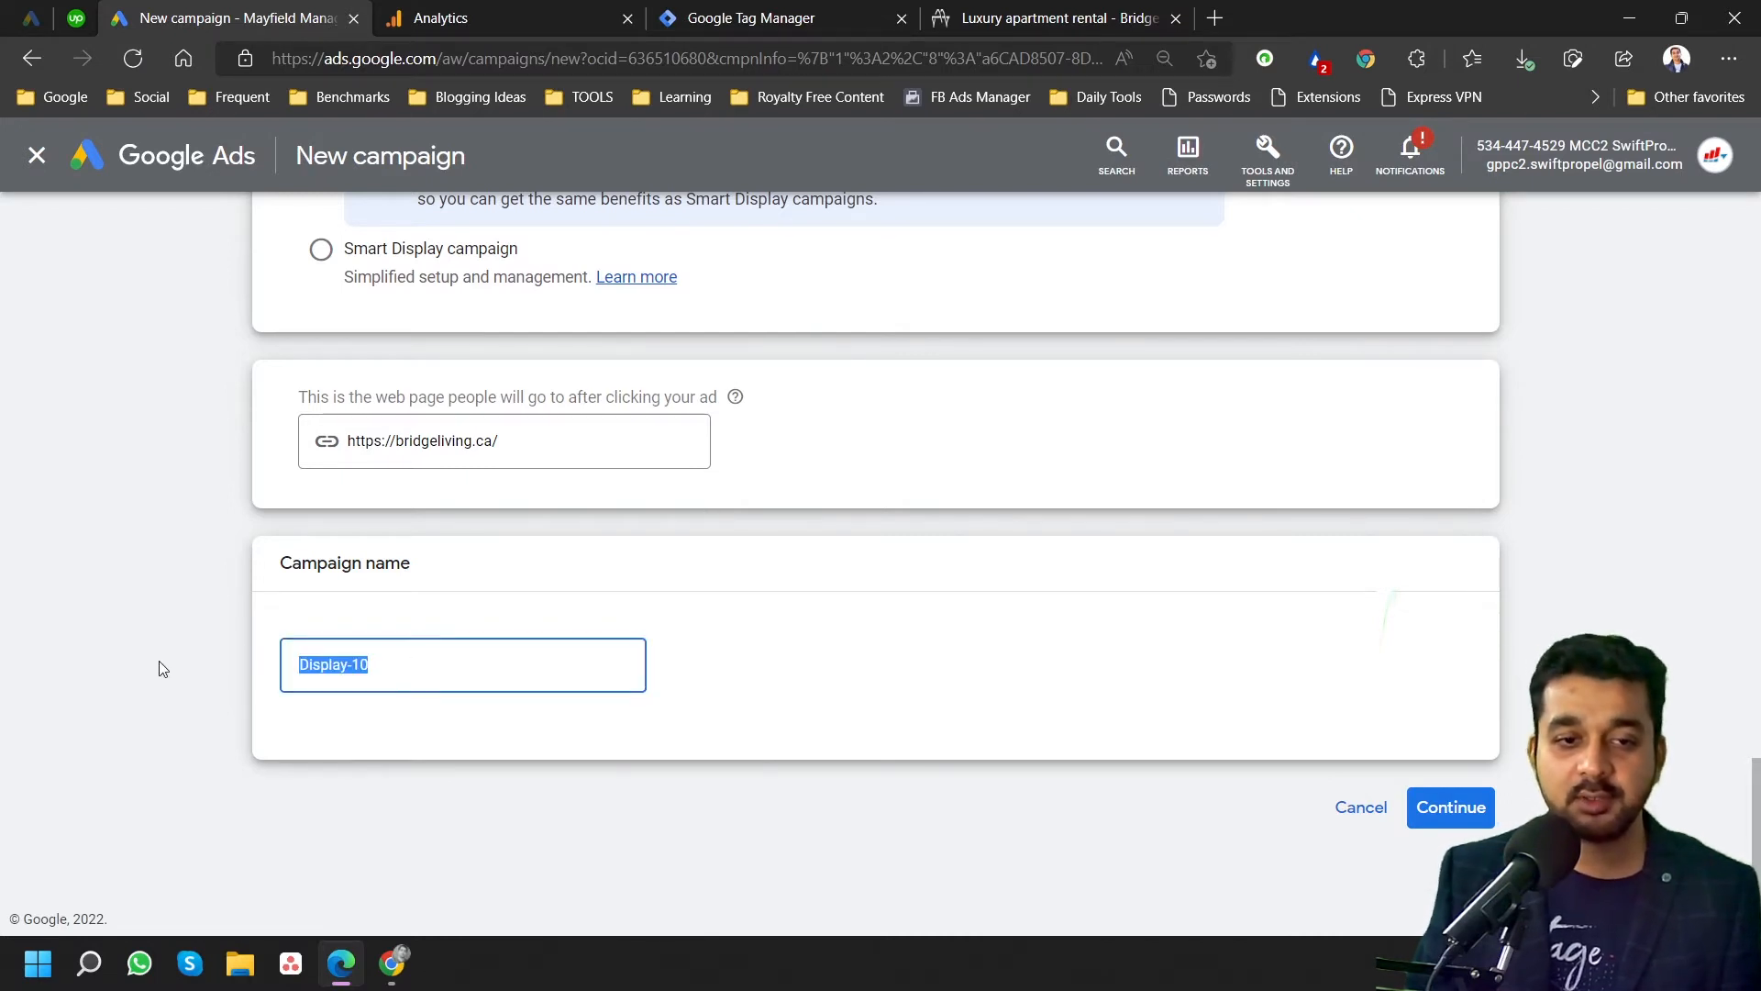
{"action": "key", "text": "Home"}
{"action": "type", "text": "BridgeL"}
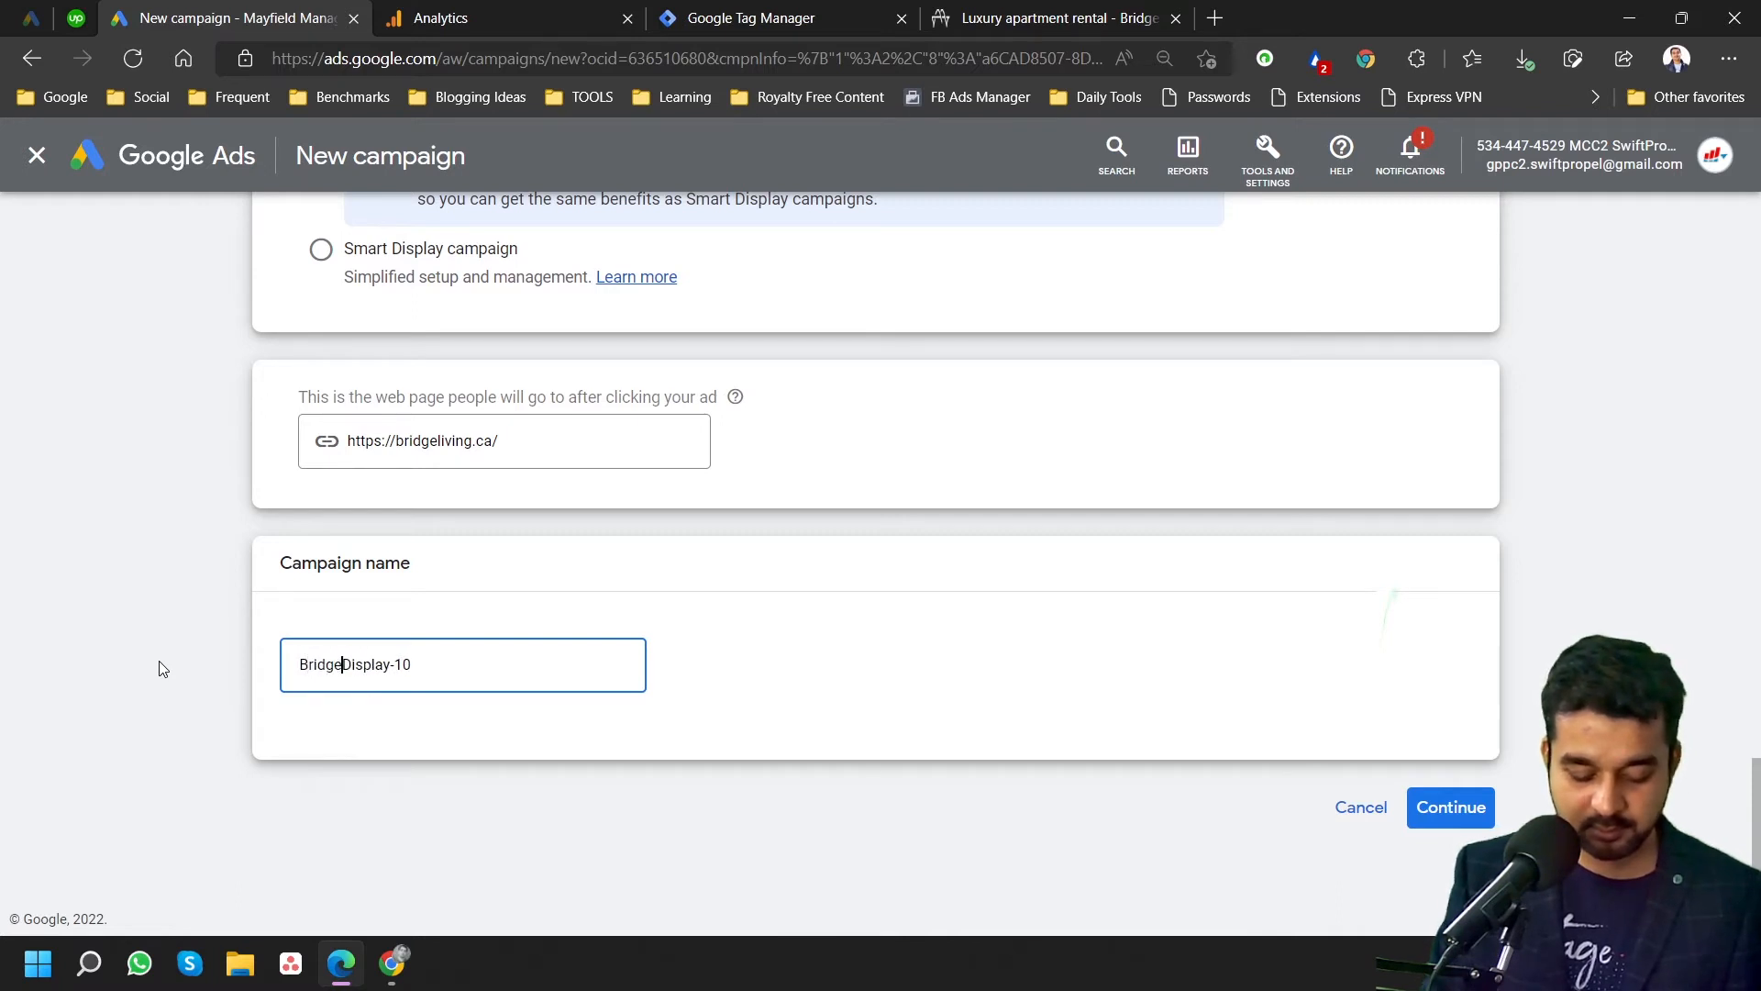
{"action": "type", "text": "iving_DisplayA"}
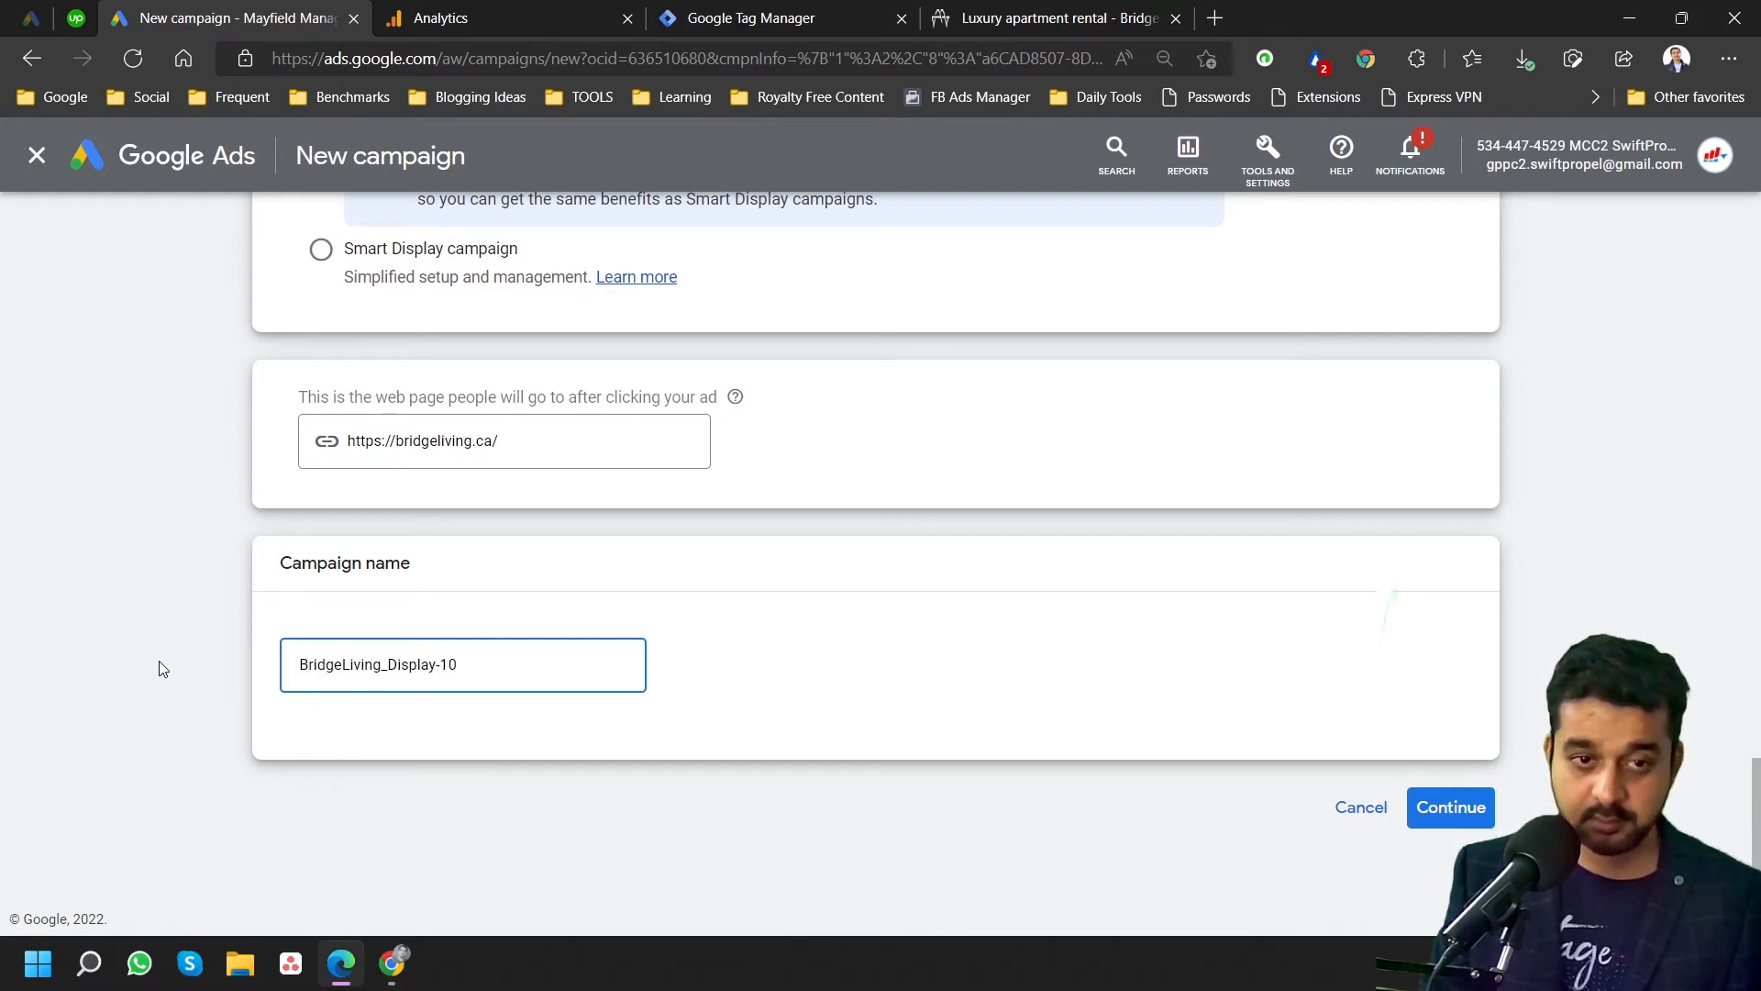
{"action": "type", "text": "ds"}
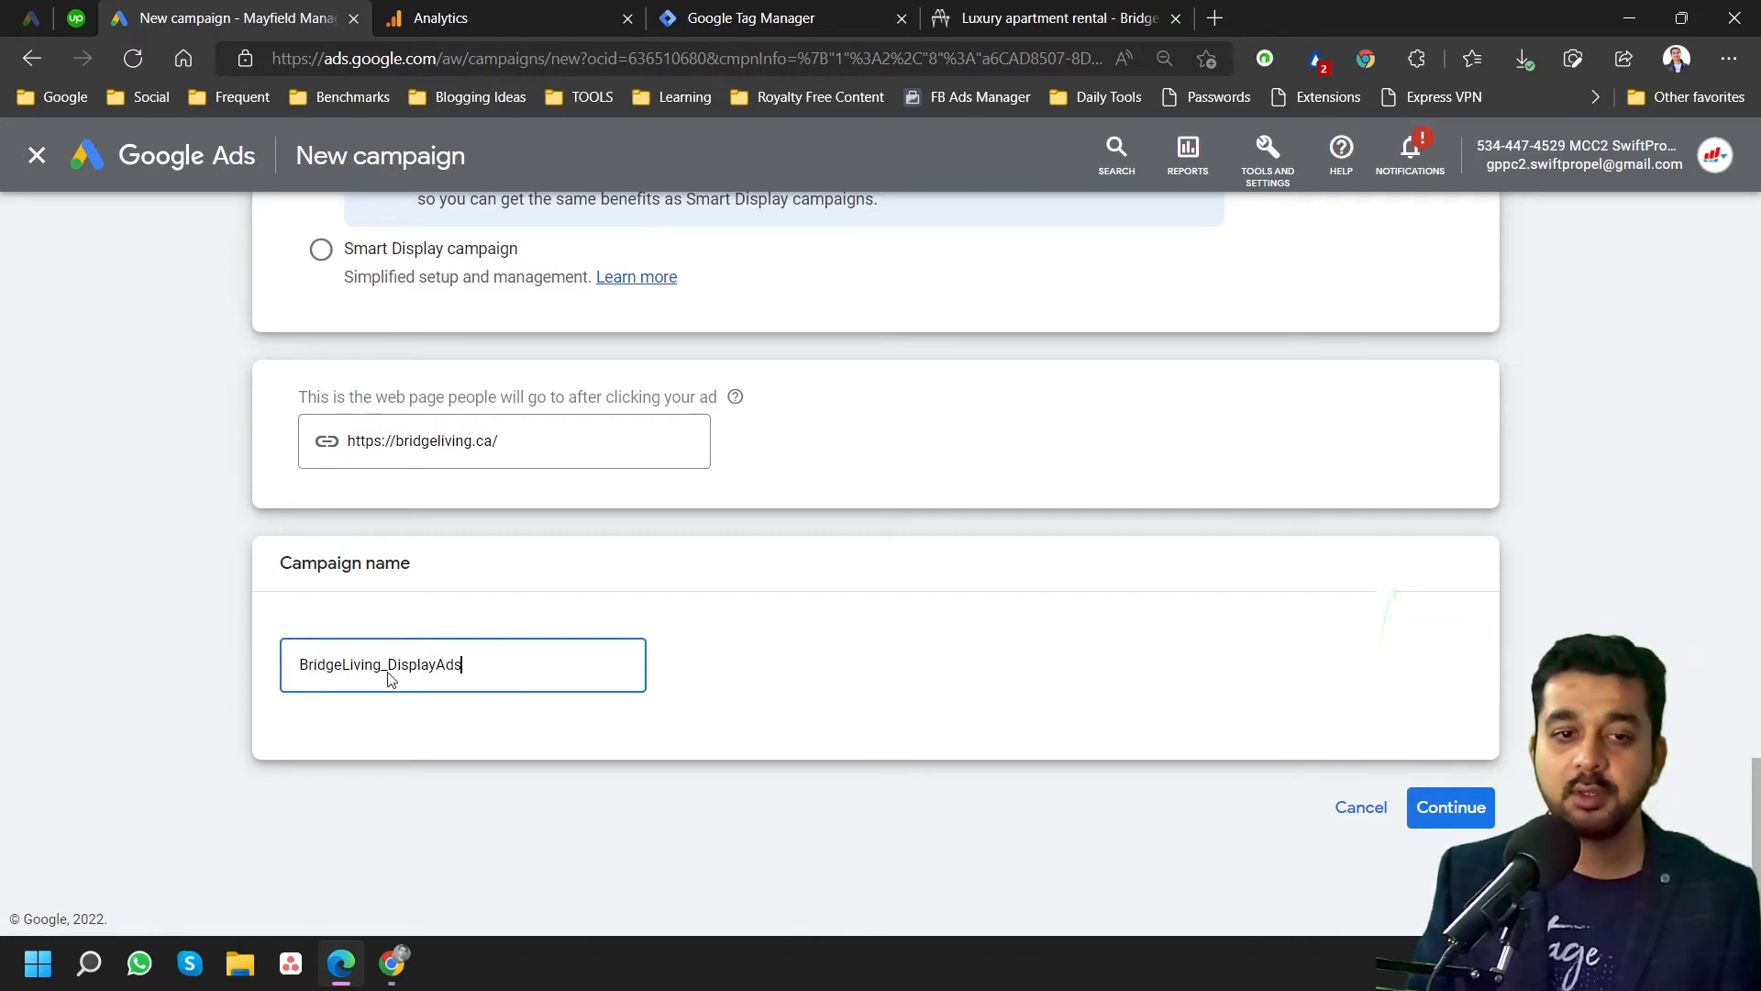
{"action": "left_click_drag", "start_coordinate": [389, 663], "coordinate": [630, 668]}
{"action": "type", "text": "Remarketing"}
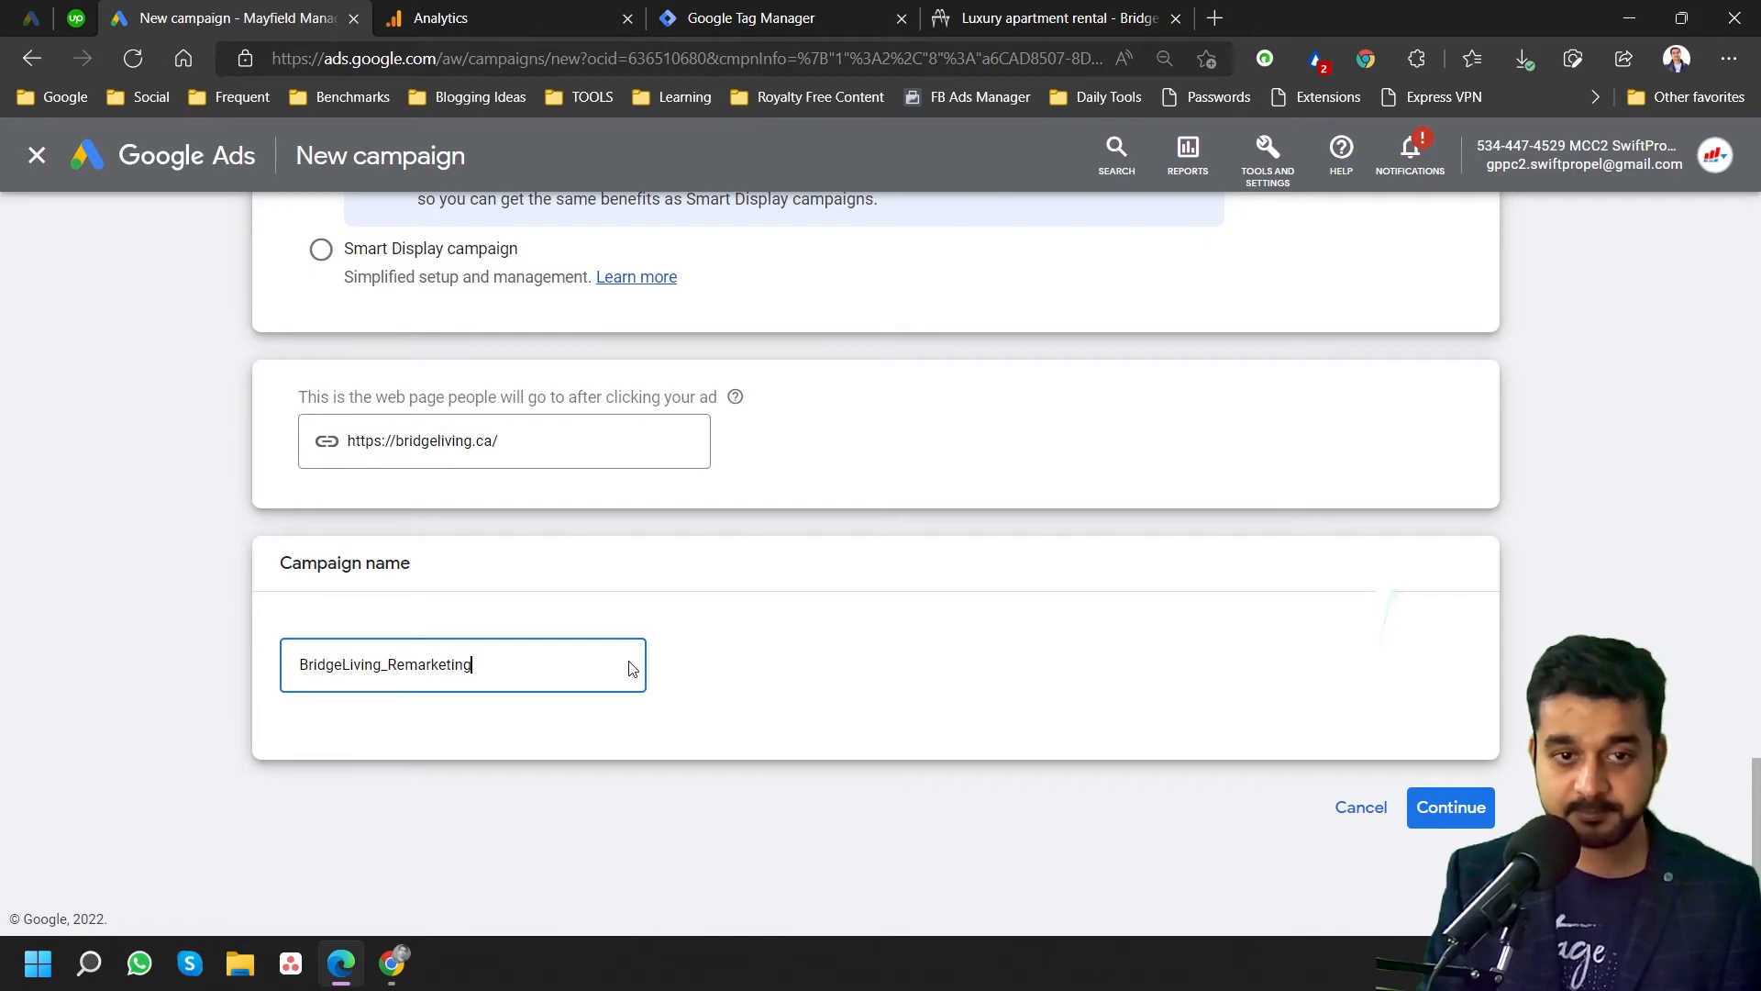
{"action": "type", "text": "_DisplayAds"}
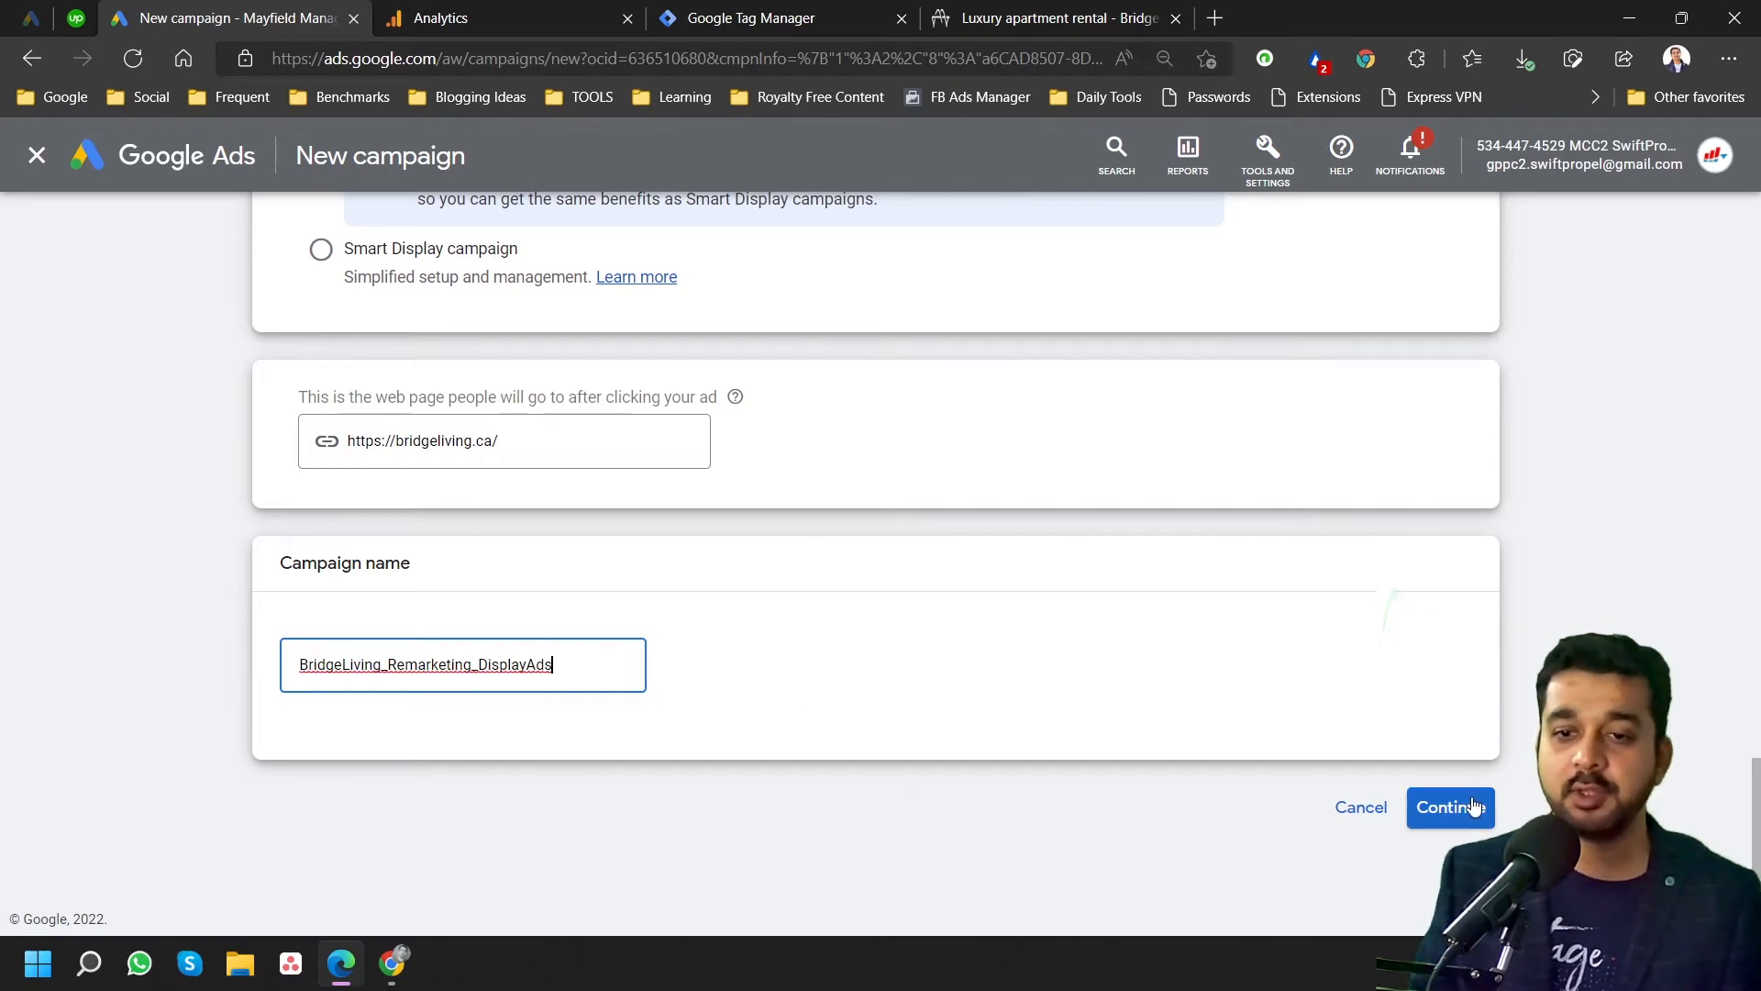
{"action": "left_click", "coordinate": [1468, 807]}
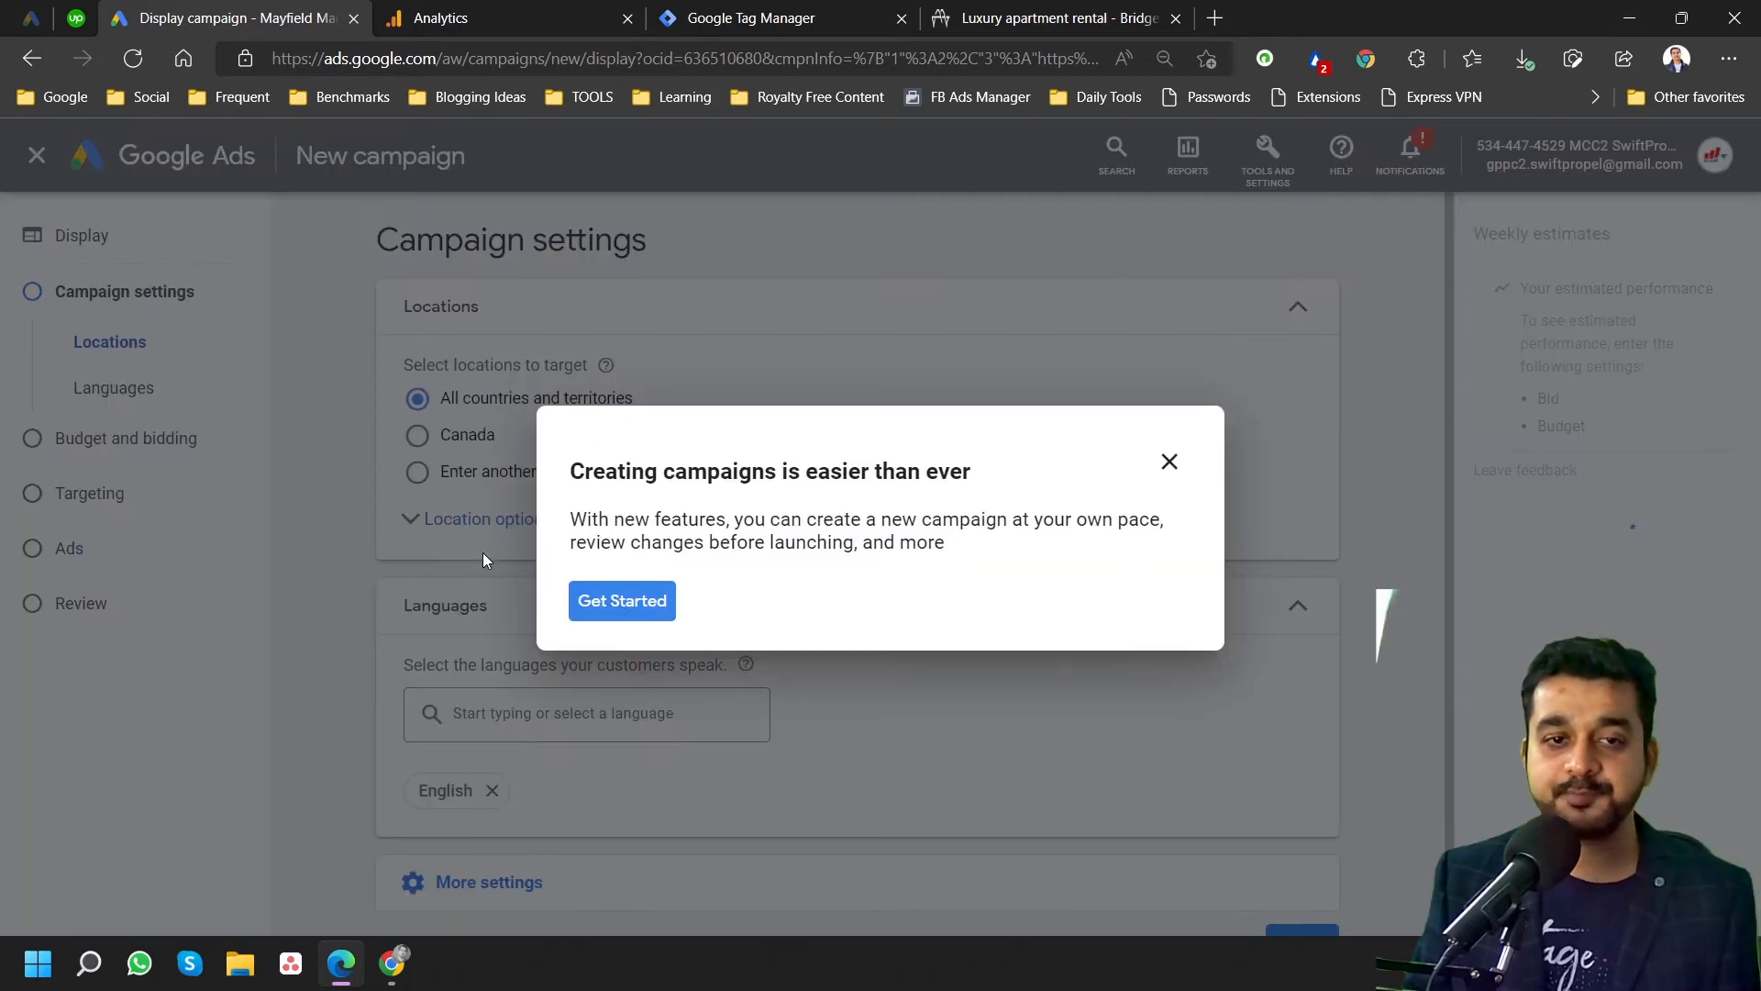
Dismiss the campaign creation guide and target the city of Calgary, Alberta, Canada as the campaign location.
{"action": "left_click", "coordinate": [1170, 461]}
{"action": "left_click", "coordinate": [988, 569]}
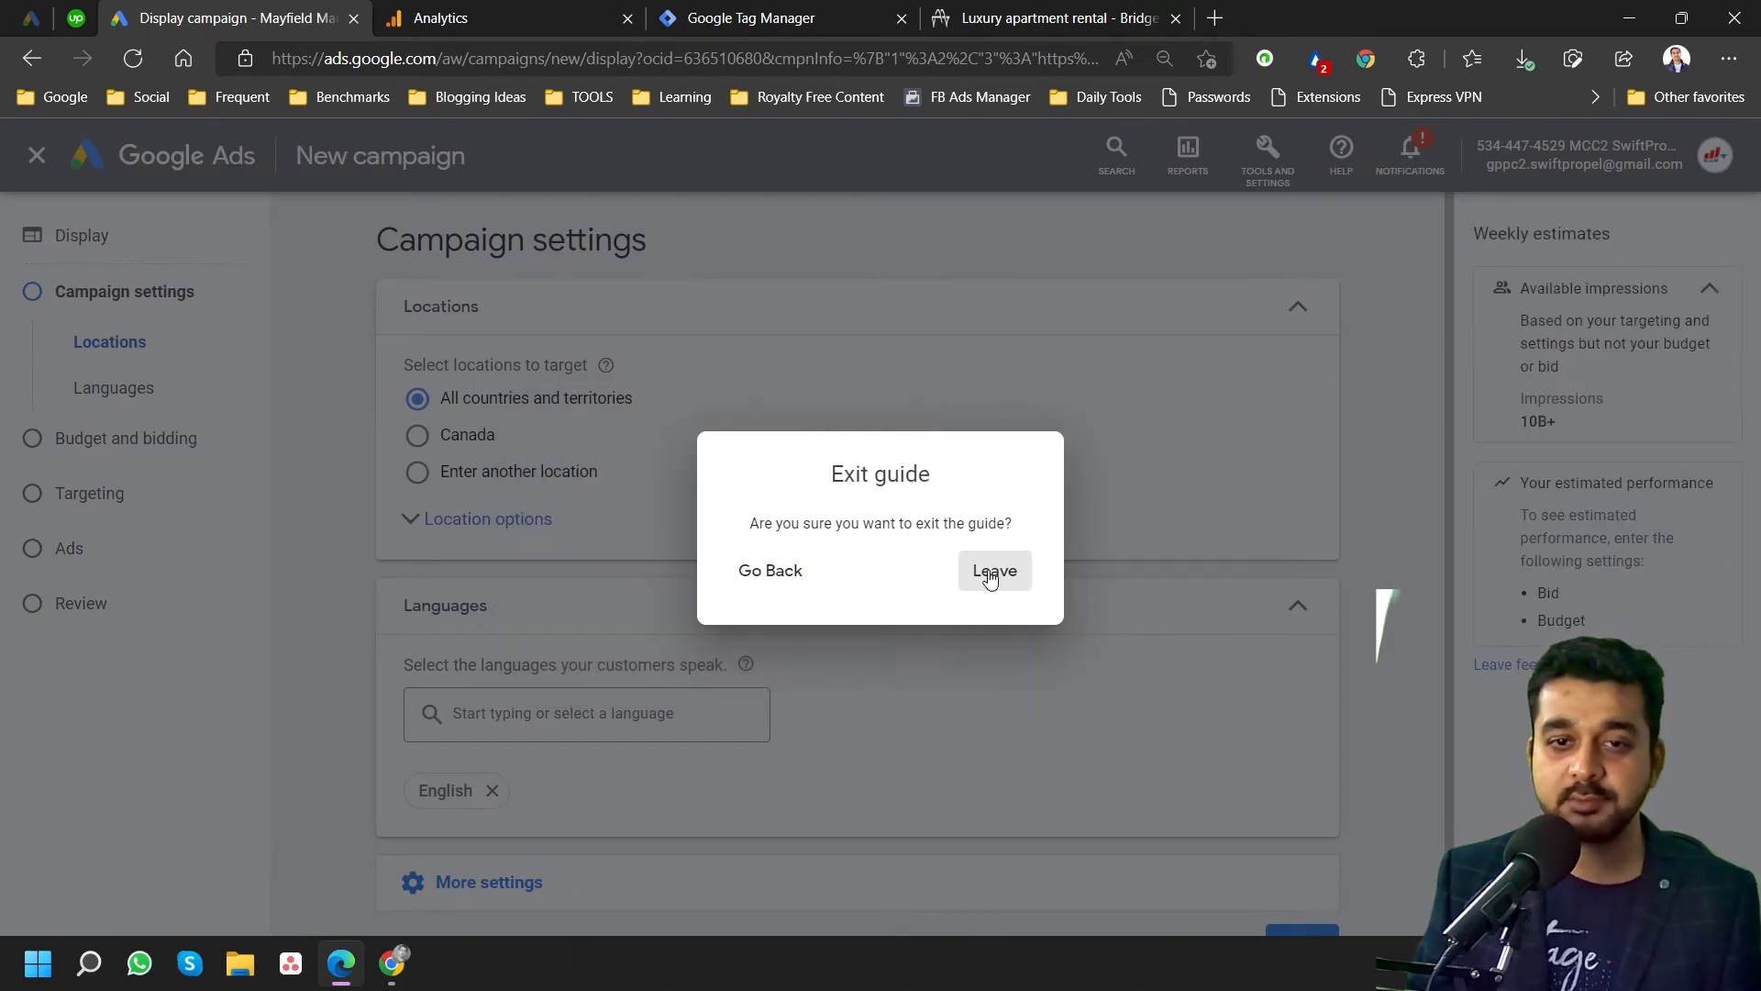
{"action": "left_click", "coordinate": [467, 472]}
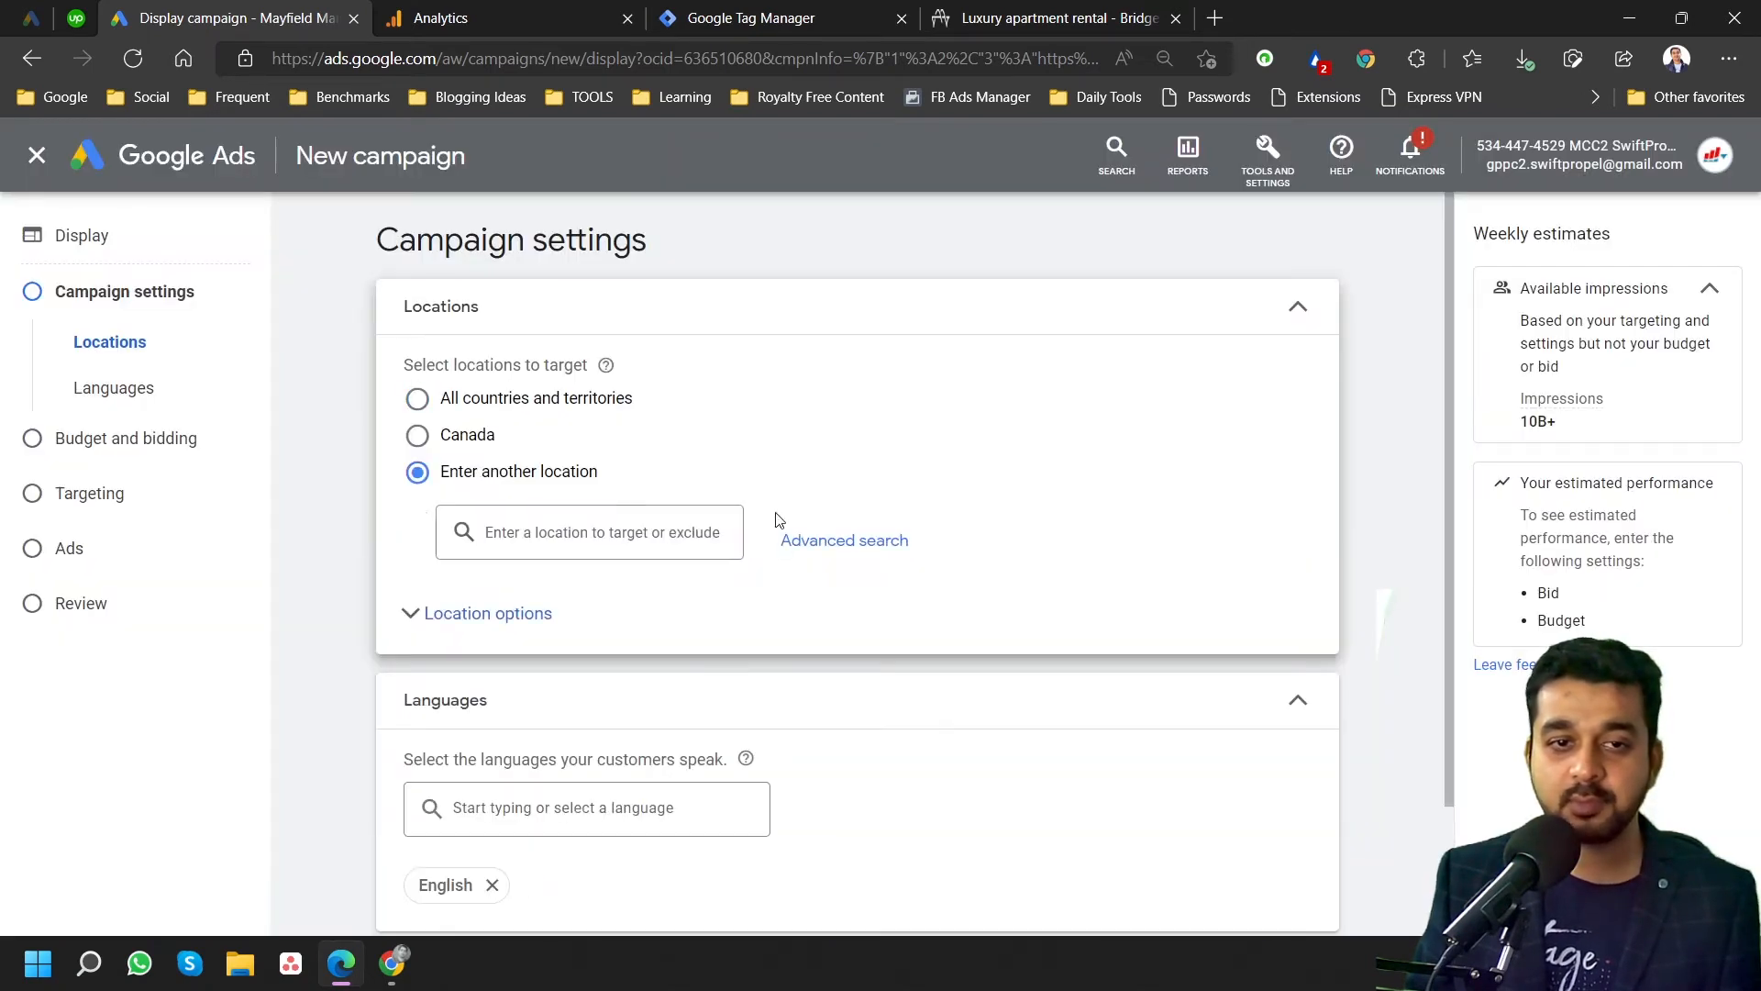
{"action": "left_click", "coordinate": [566, 532]}
{"action": "type", "text": "calgary"}
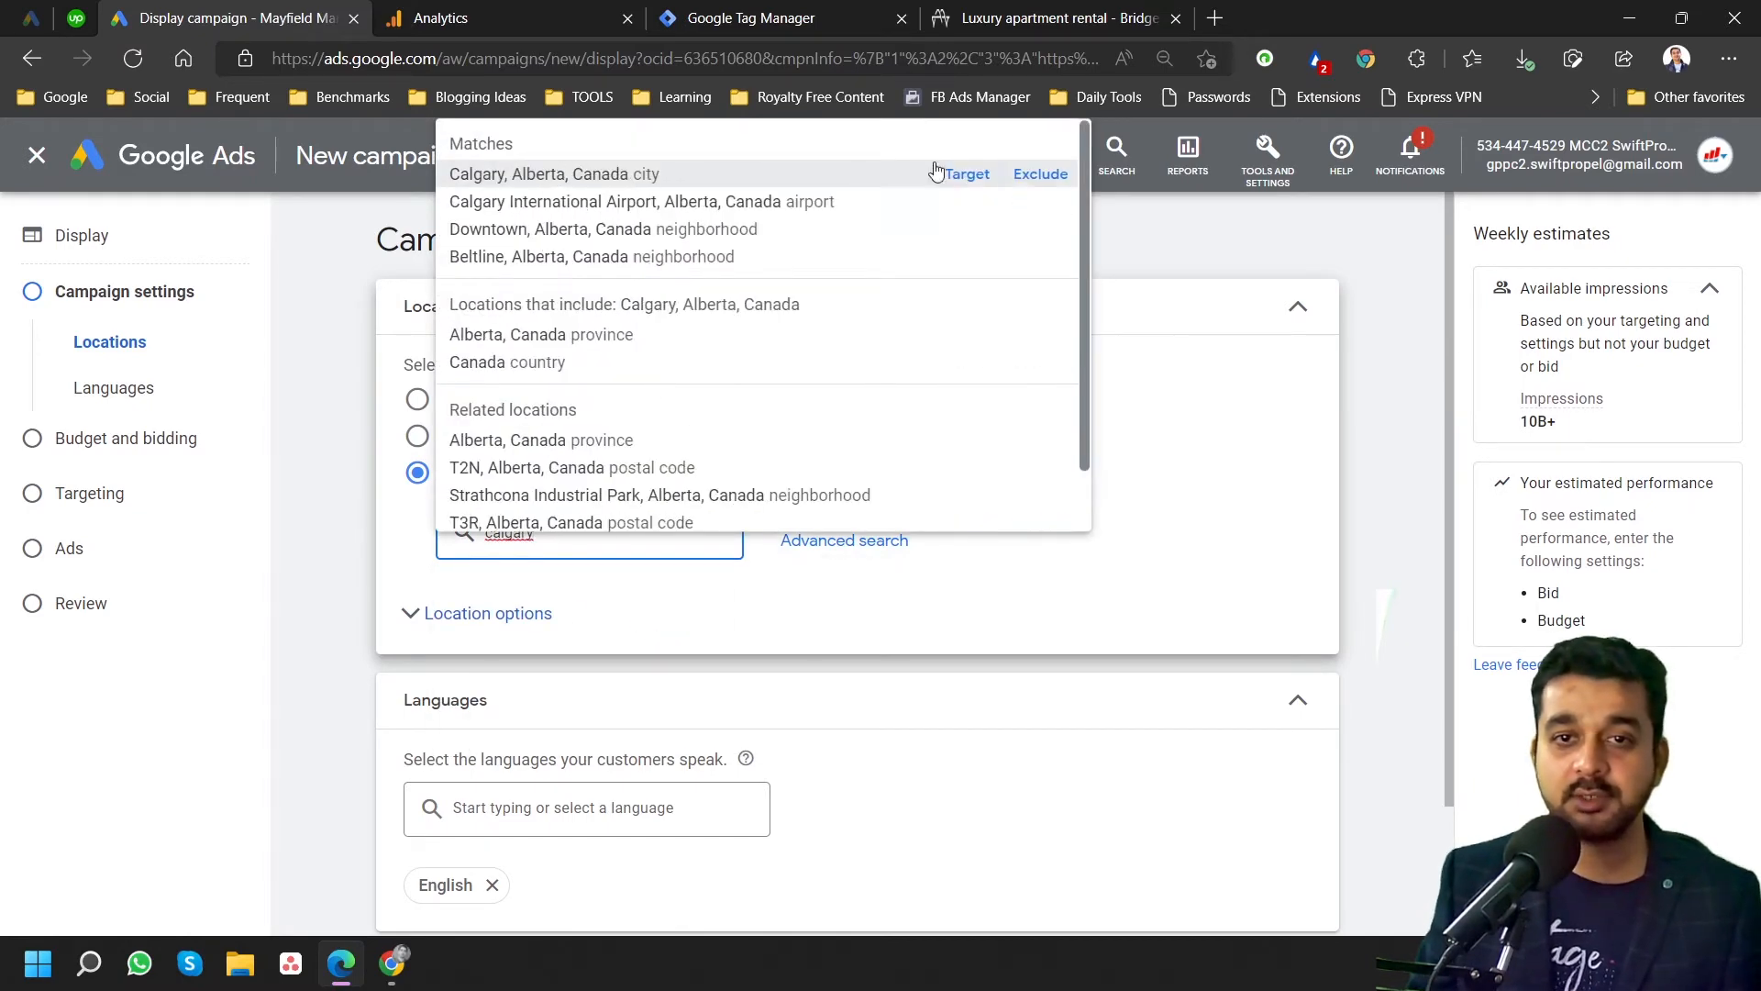
{"action": "left_click", "coordinate": [965, 173]}
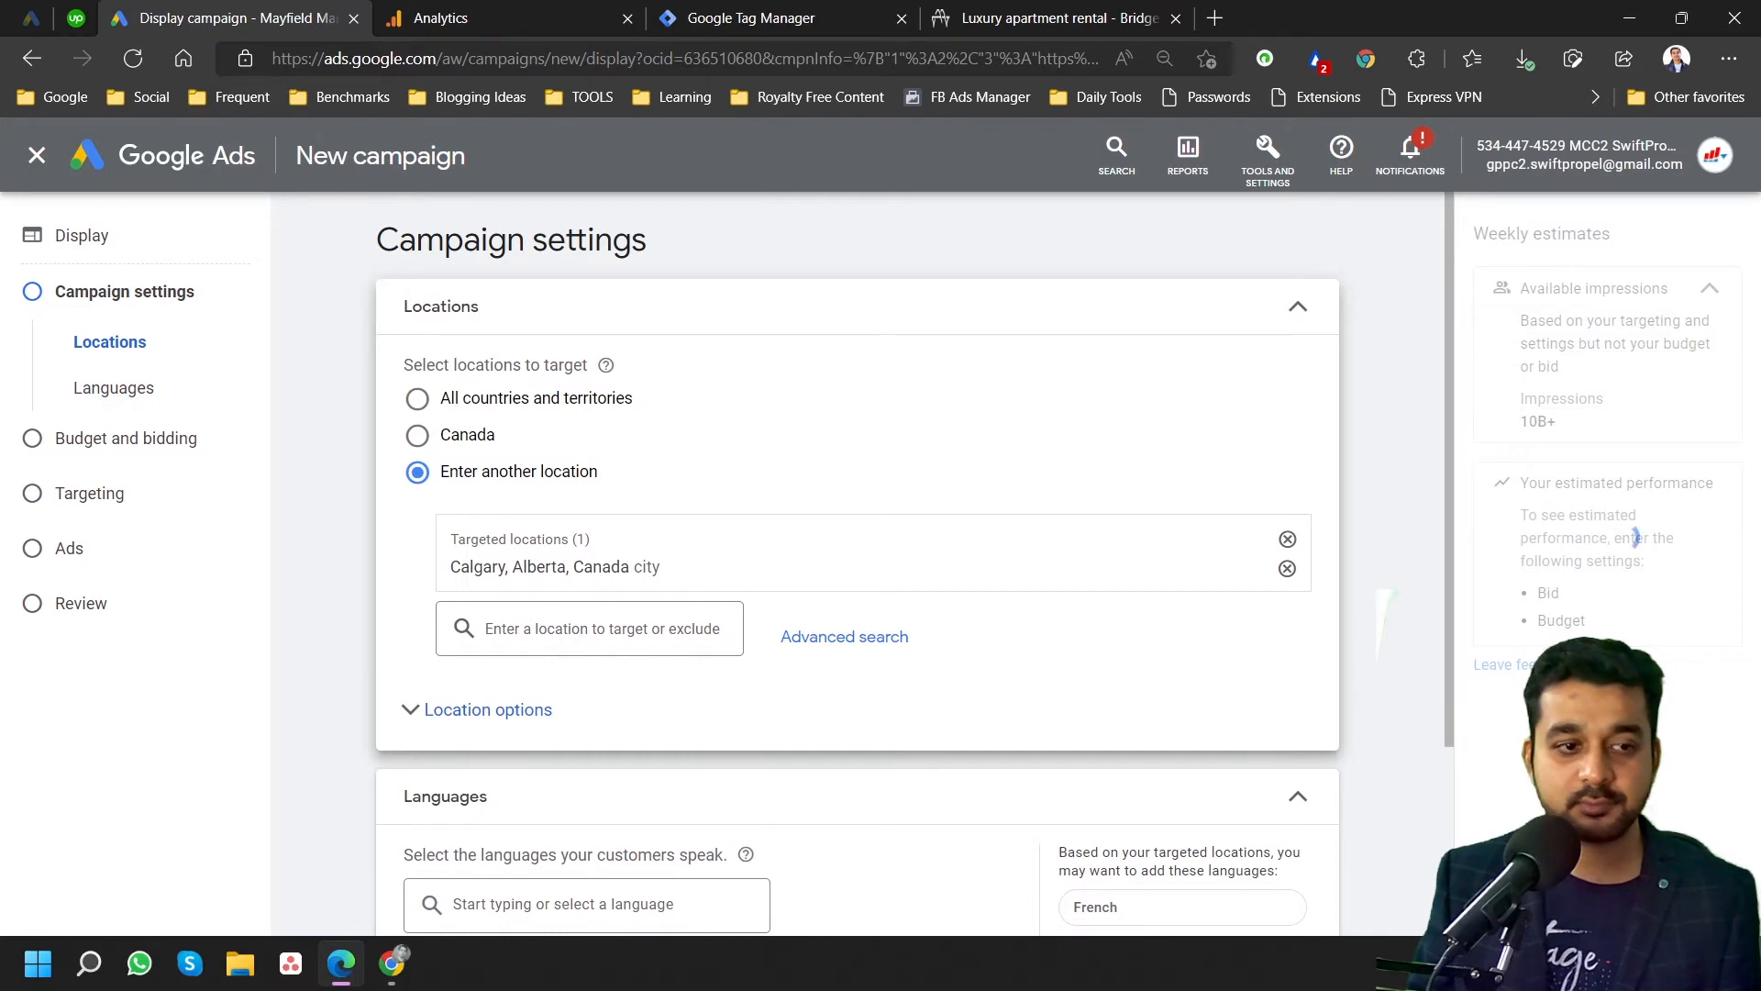
Set location targeting to Presence: People in or regularly in your targeted locations, and add the suggested French language.
{"action": "scroll", "coordinate": [36, 748], "scroll_direction": "down", "scroll_amount": 2}
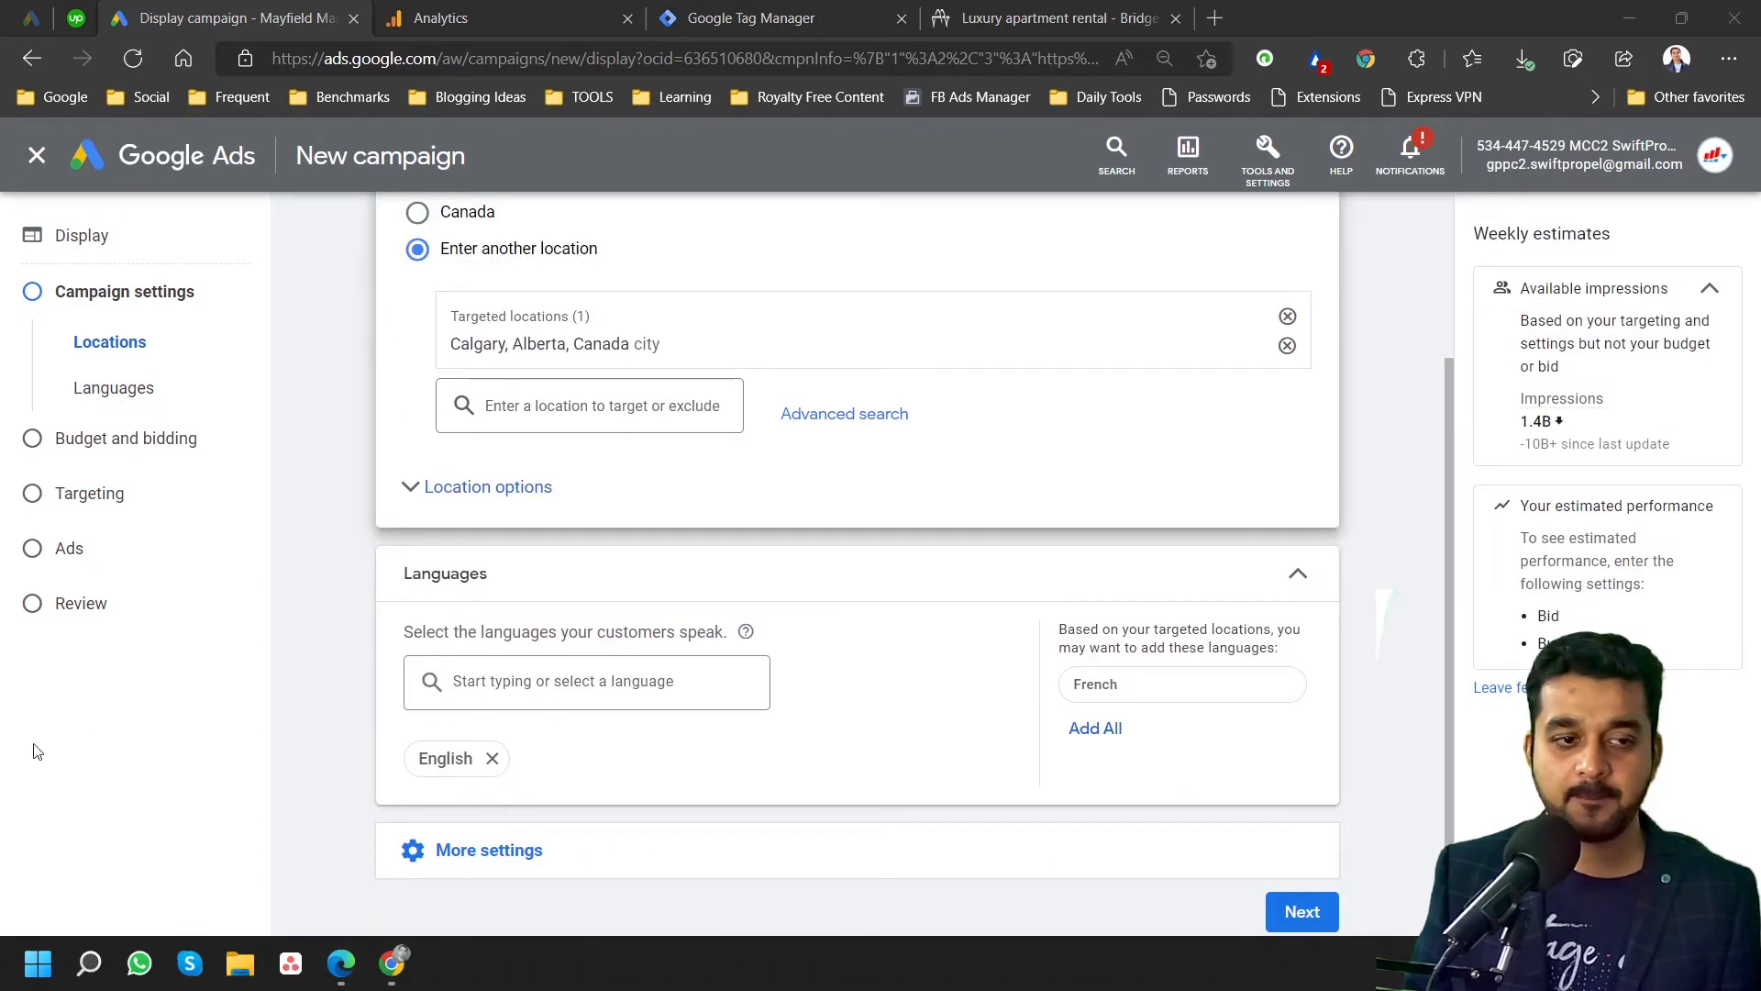
{"action": "left_click", "coordinate": [459, 490]}
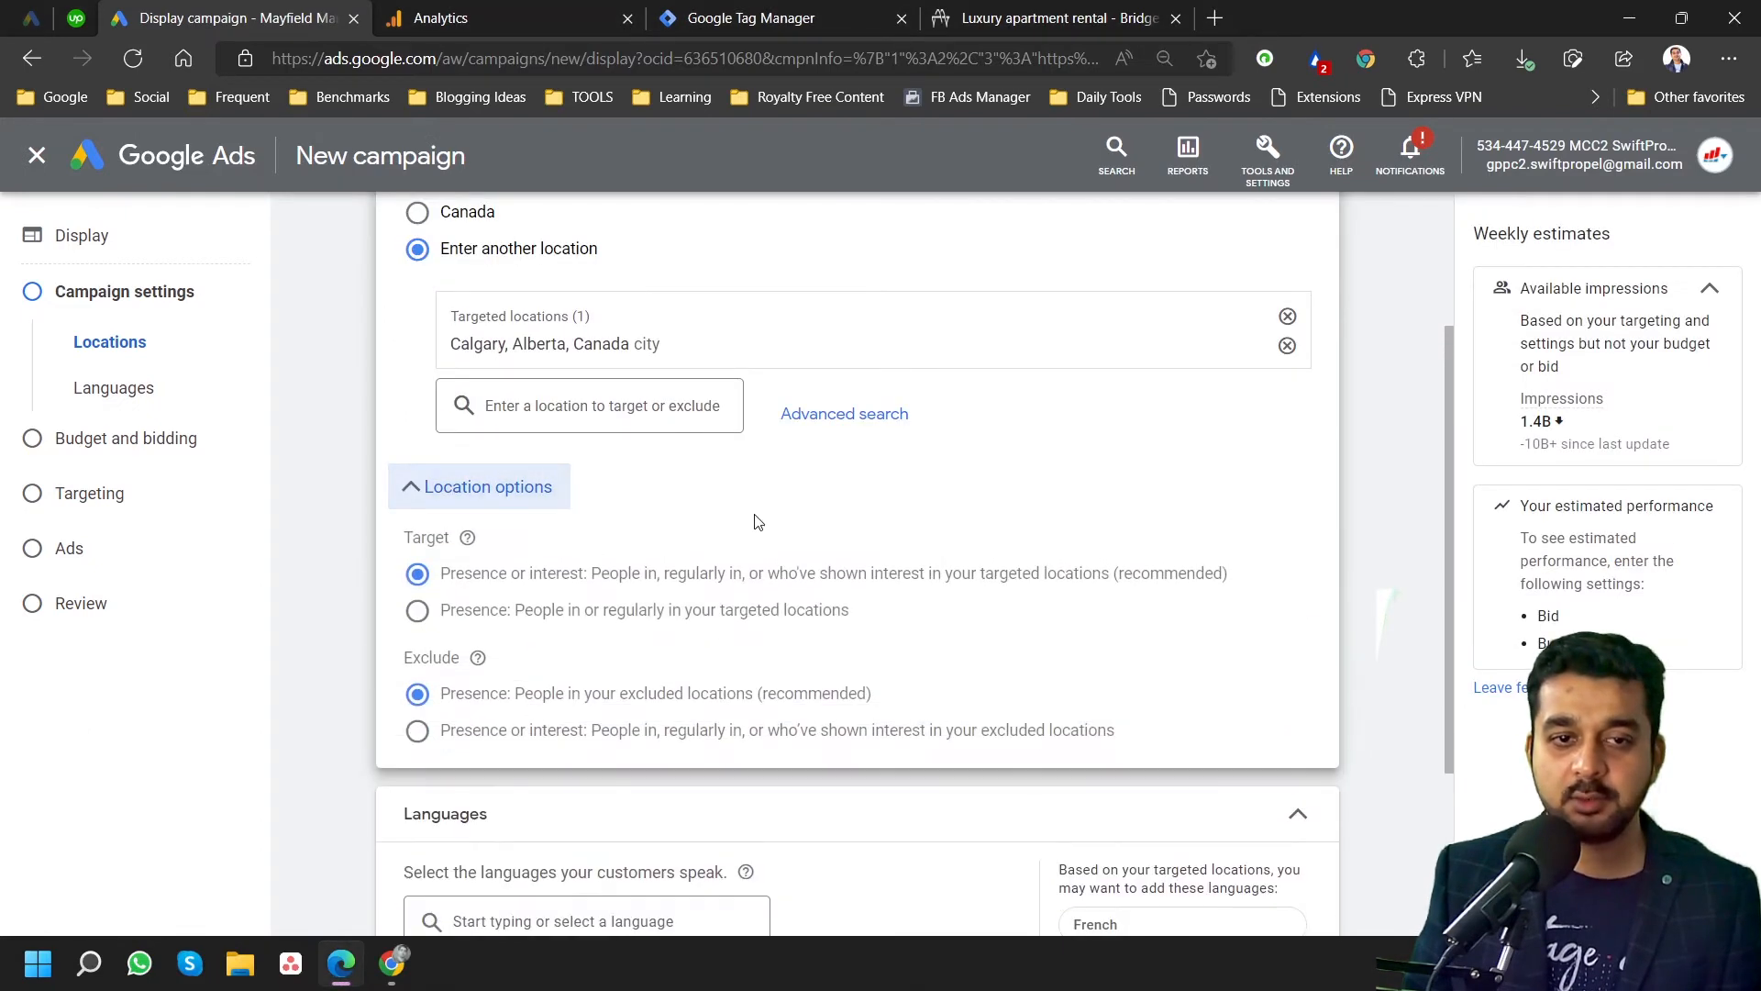
{"action": "left_click", "coordinate": [468, 623]}
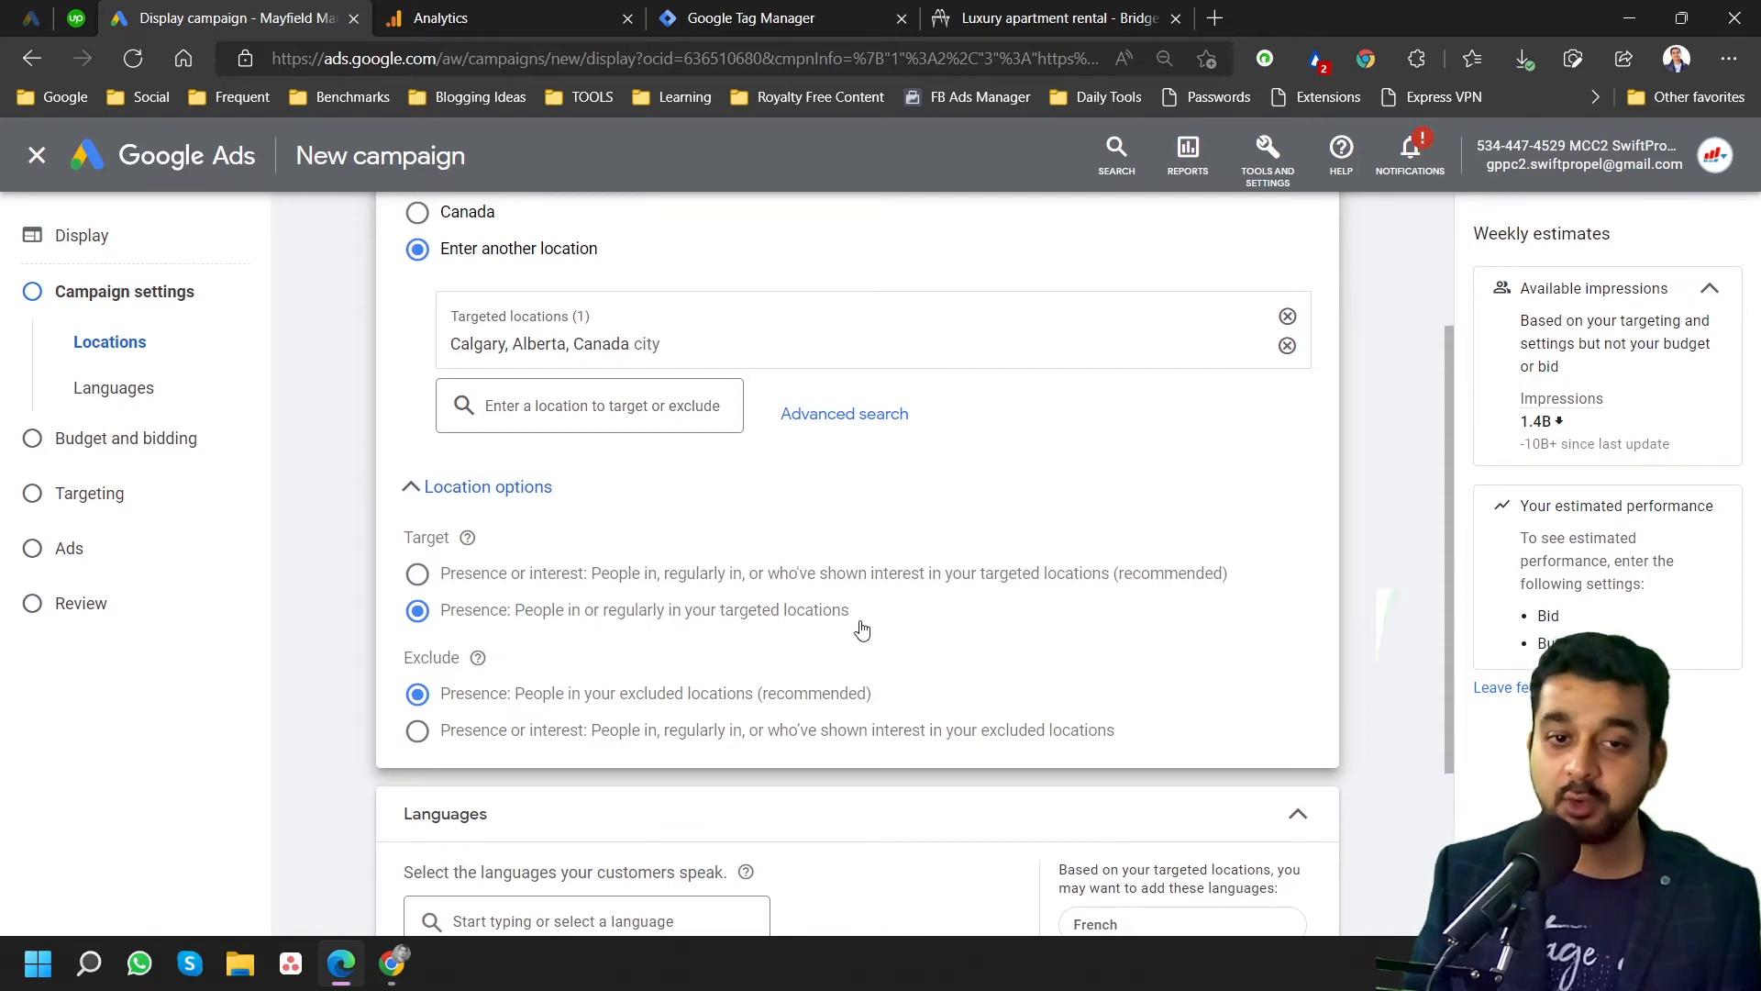
{"action": "scroll", "coordinate": [862, 629], "scroll_direction": "down", "scroll_amount": 3}
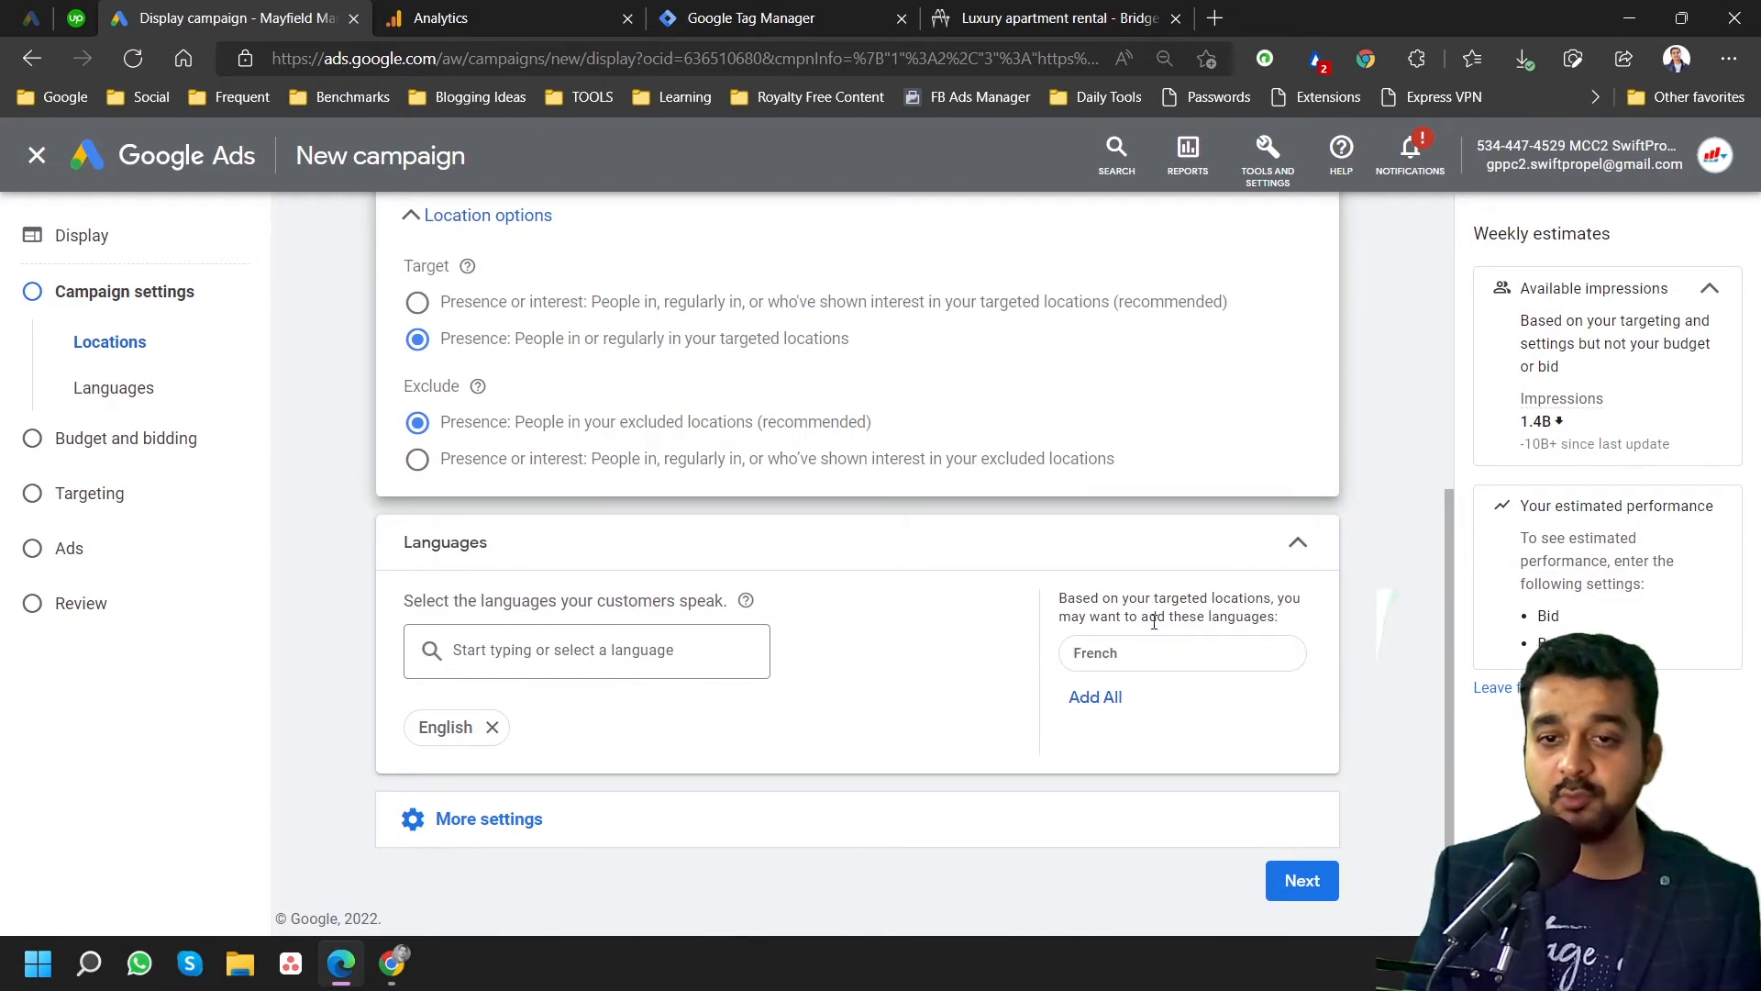
{"action": "left_click", "coordinate": [1101, 698]}
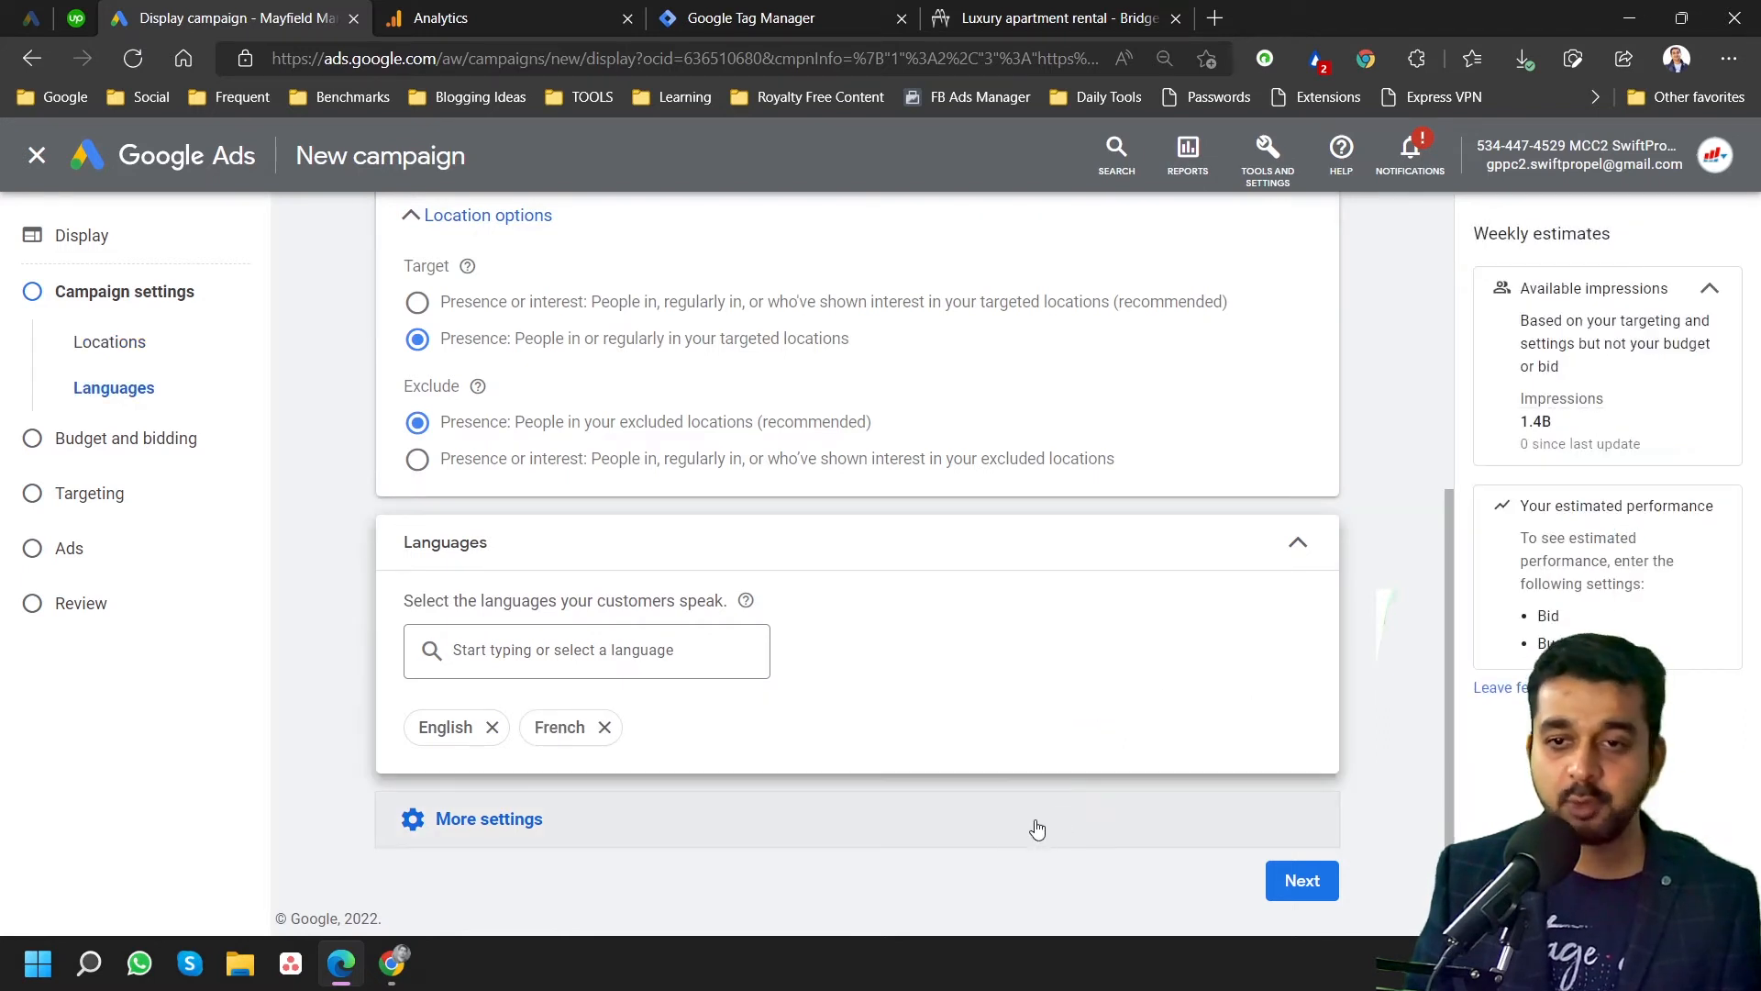
Review the additional campaign settings from ad rotation to content exclusions, keep the defaults, and continue to budget and bidding.
{"action": "left_click", "coordinate": [1103, 792]}
{"action": "scroll", "coordinate": [833, 716], "scroll_direction": "down", "scroll_amount": 3}
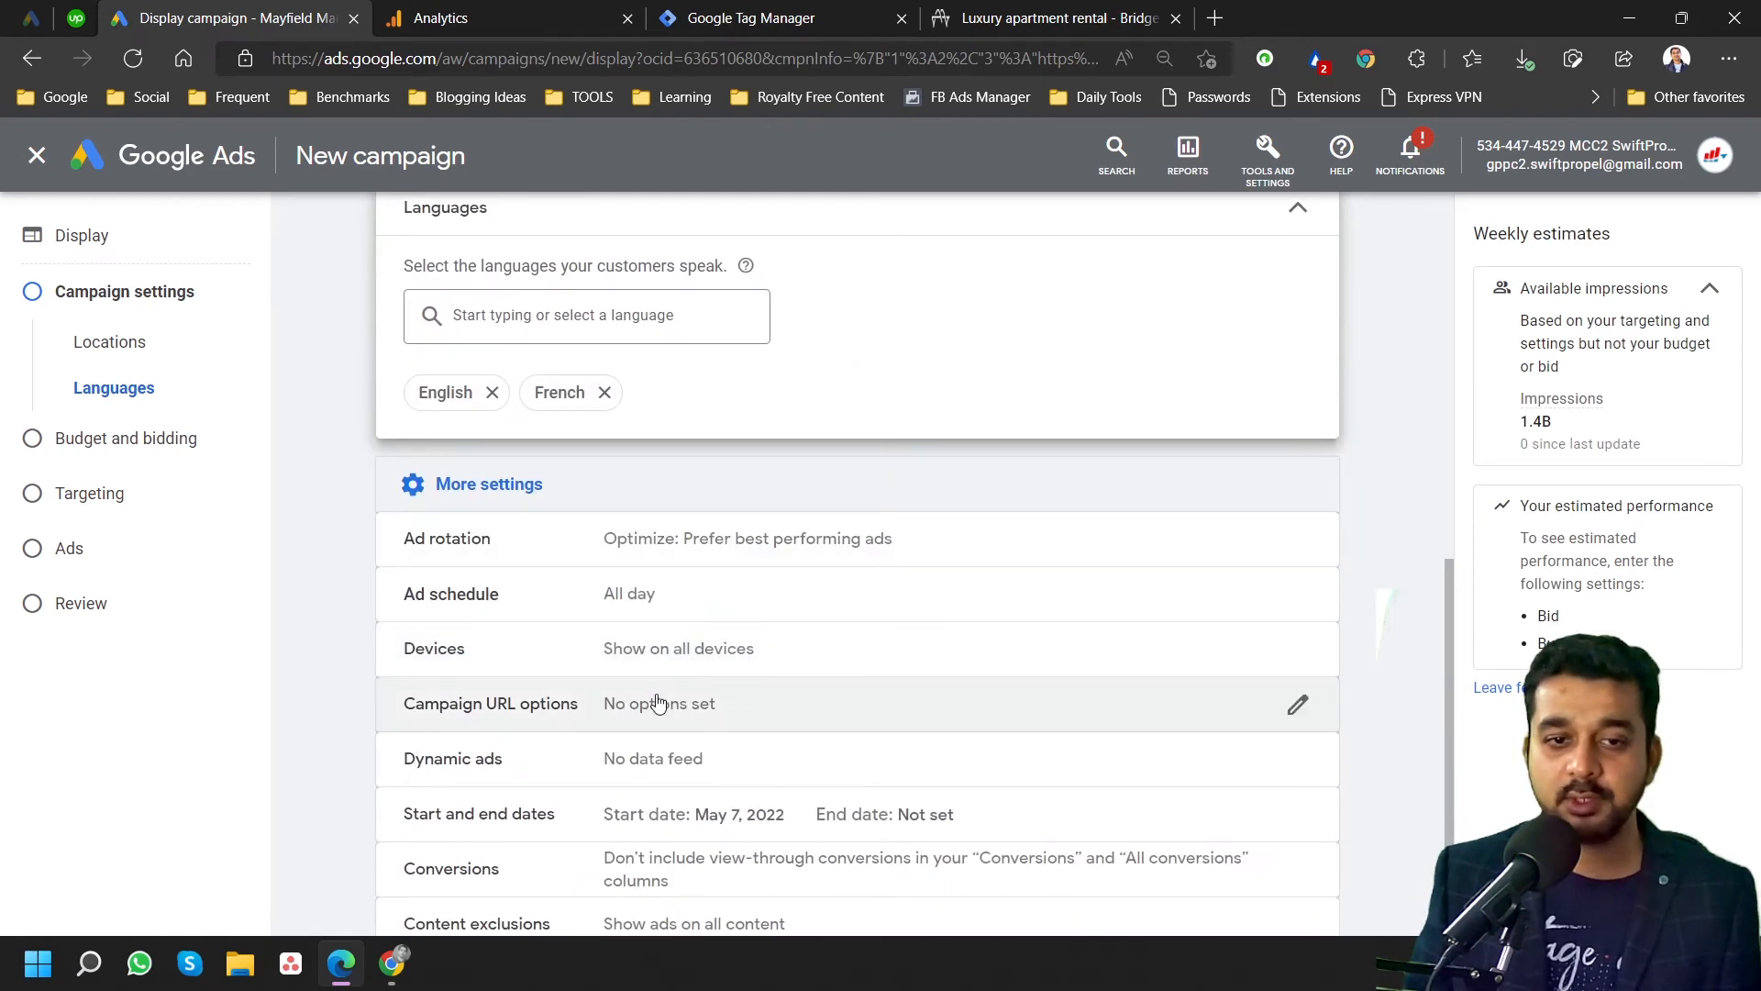
{"action": "scroll", "coordinate": [656, 699], "scroll_direction": "down", "scroll_amount": 1}
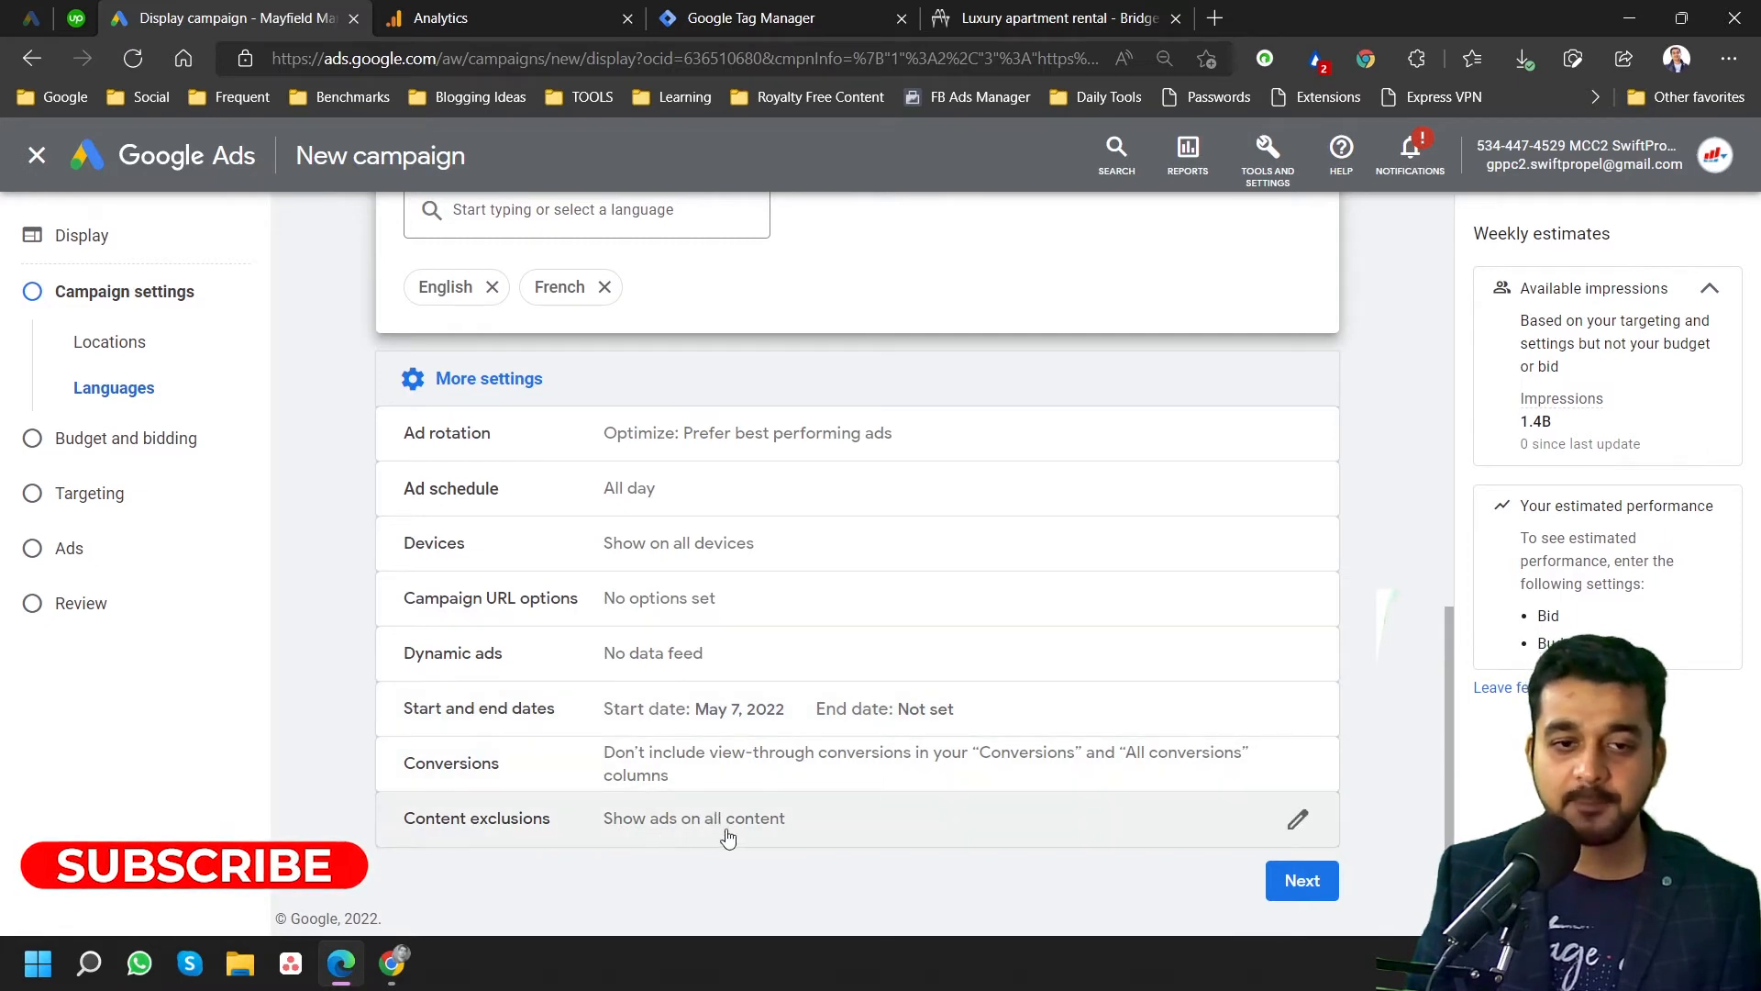
{"action": "left_click", "coordinate": [1303, 881]}
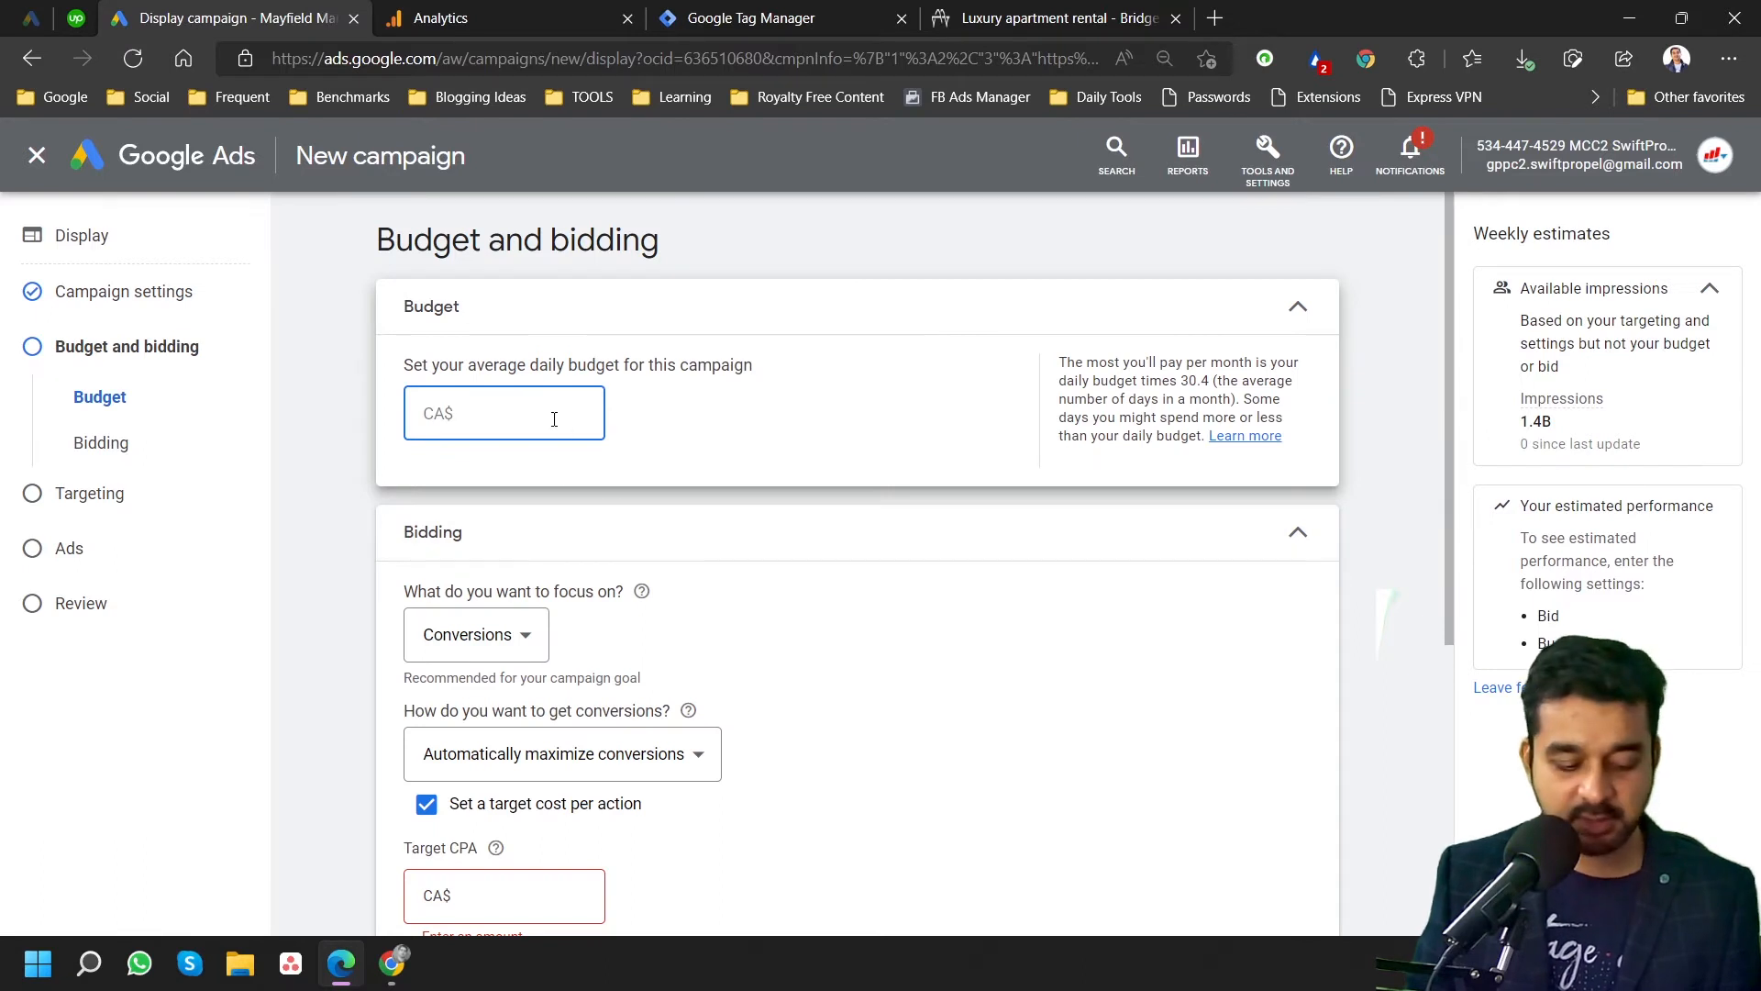
Set the average daily budget to CA$15 and check the bidding focus options, keeping Conversions.
{"action": "type", "text": "15"}
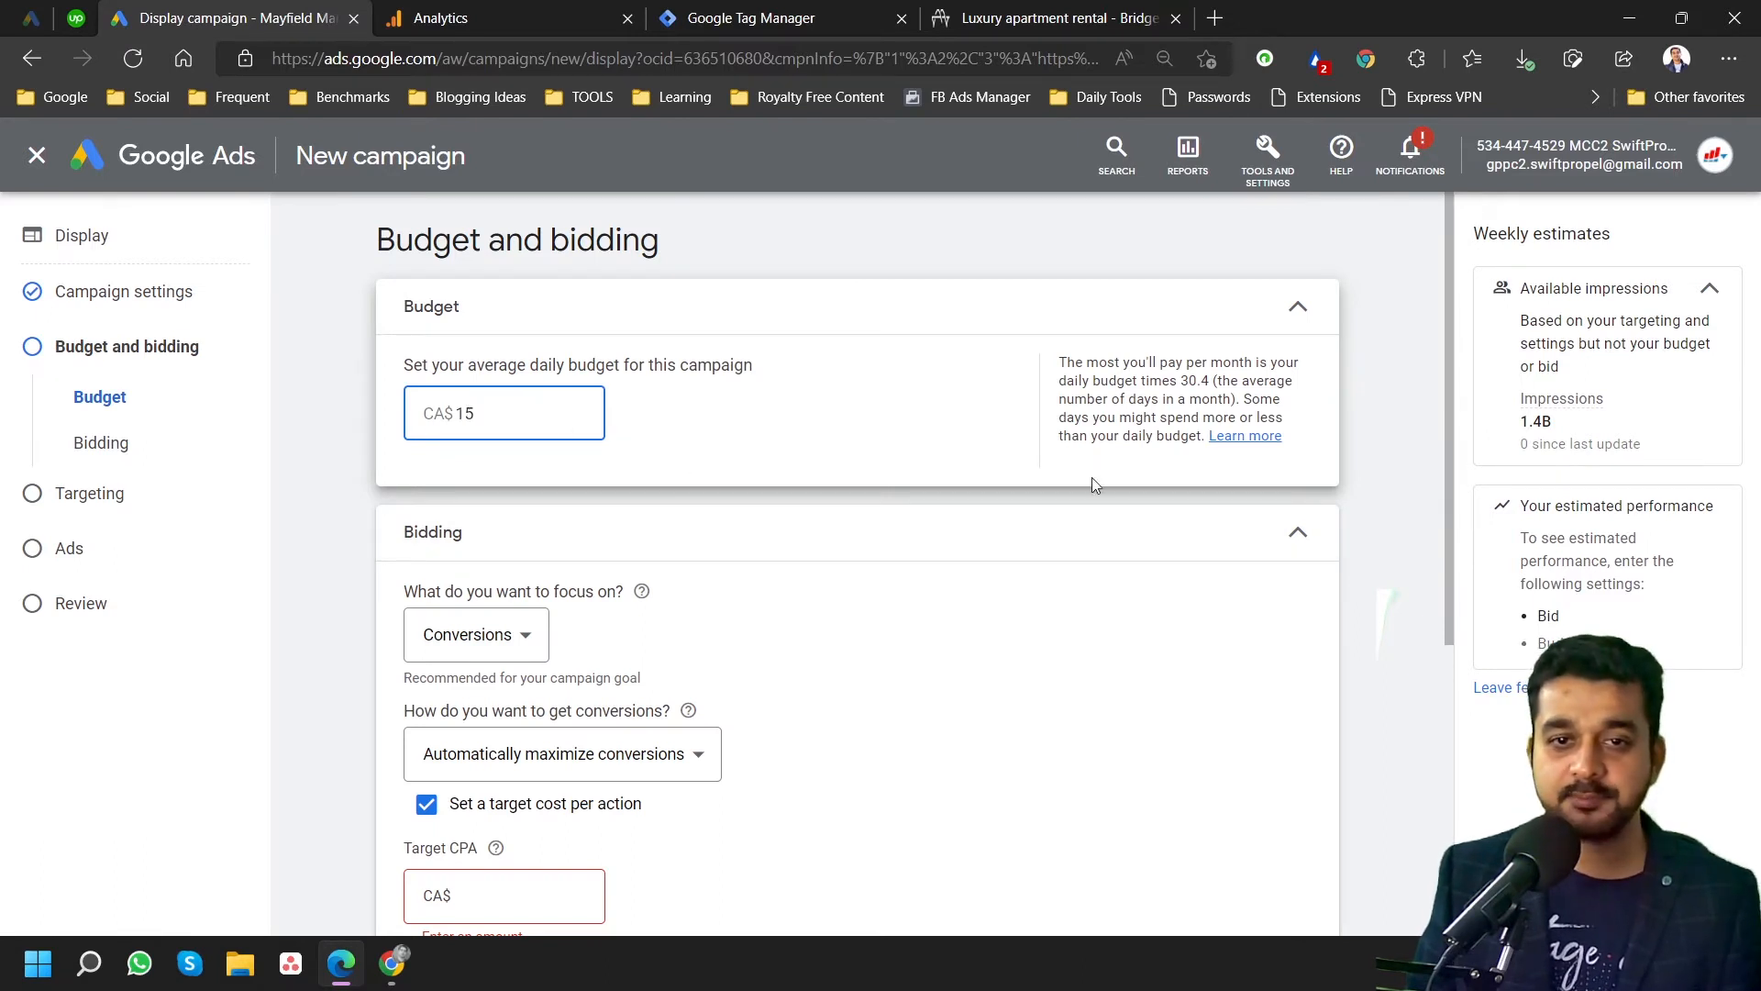
{"action": "left_click", "coordinate": [1352, 480]}
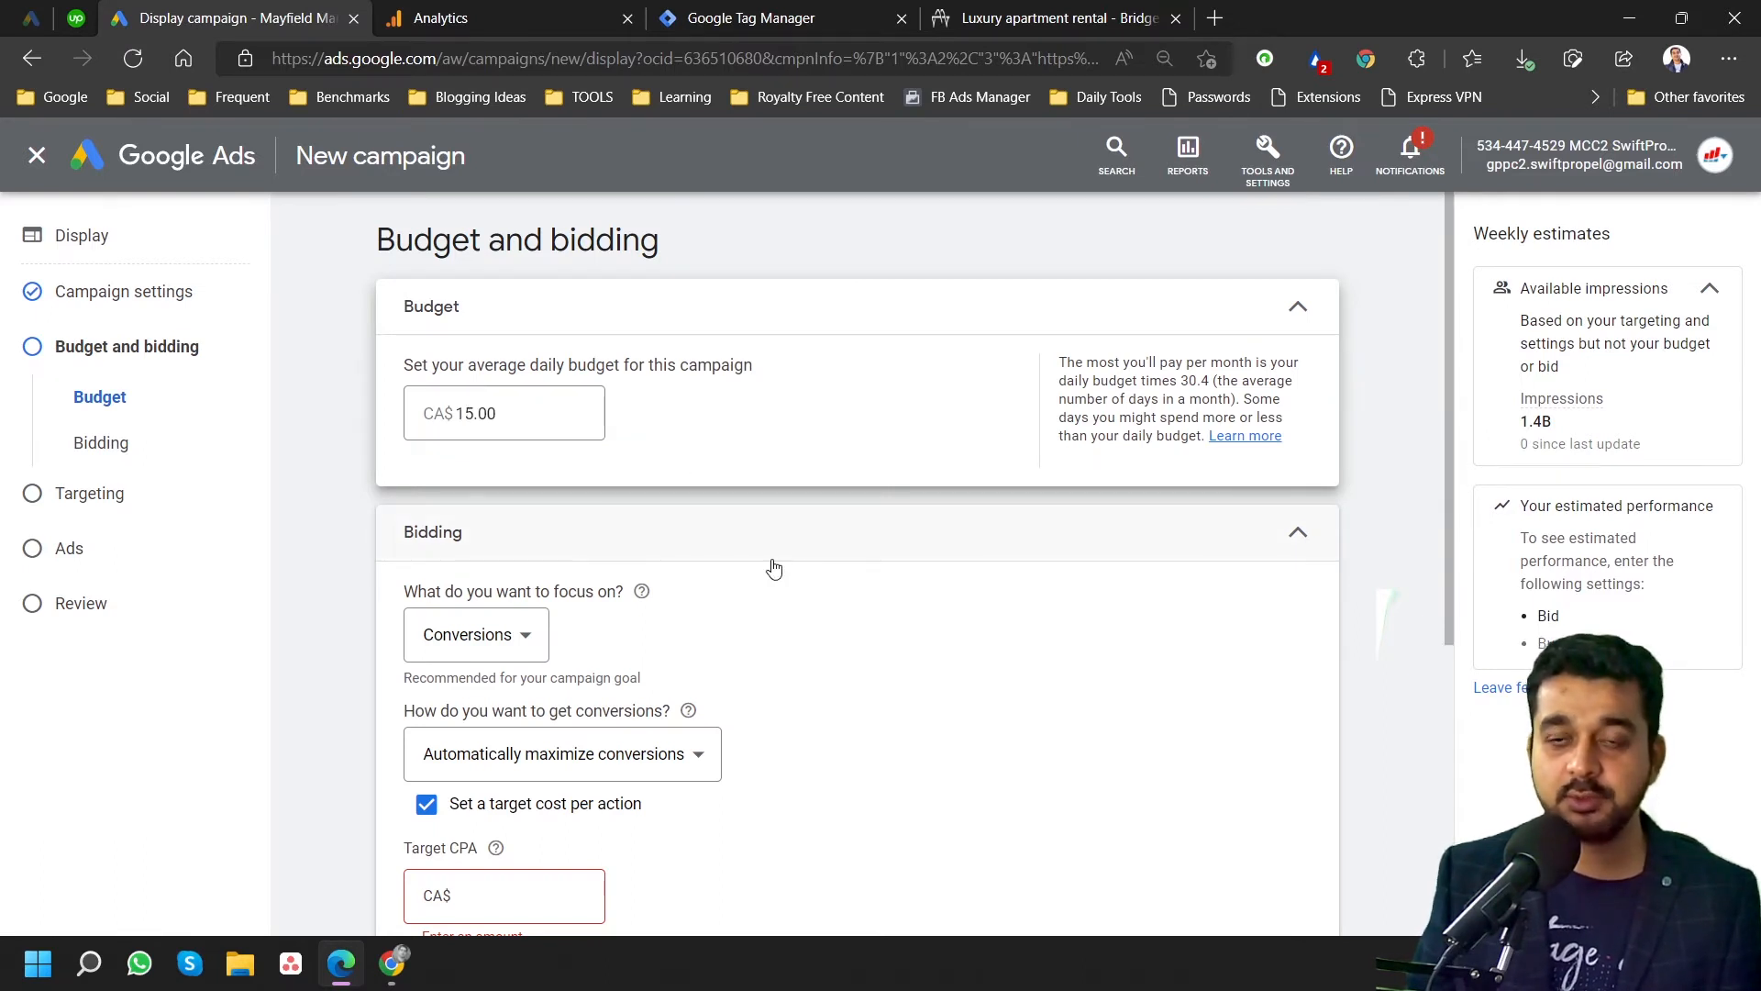
{"action": "scroll", "coordinate": [699, 590], "scroll_direction": "down", "scroll_amount": 2}
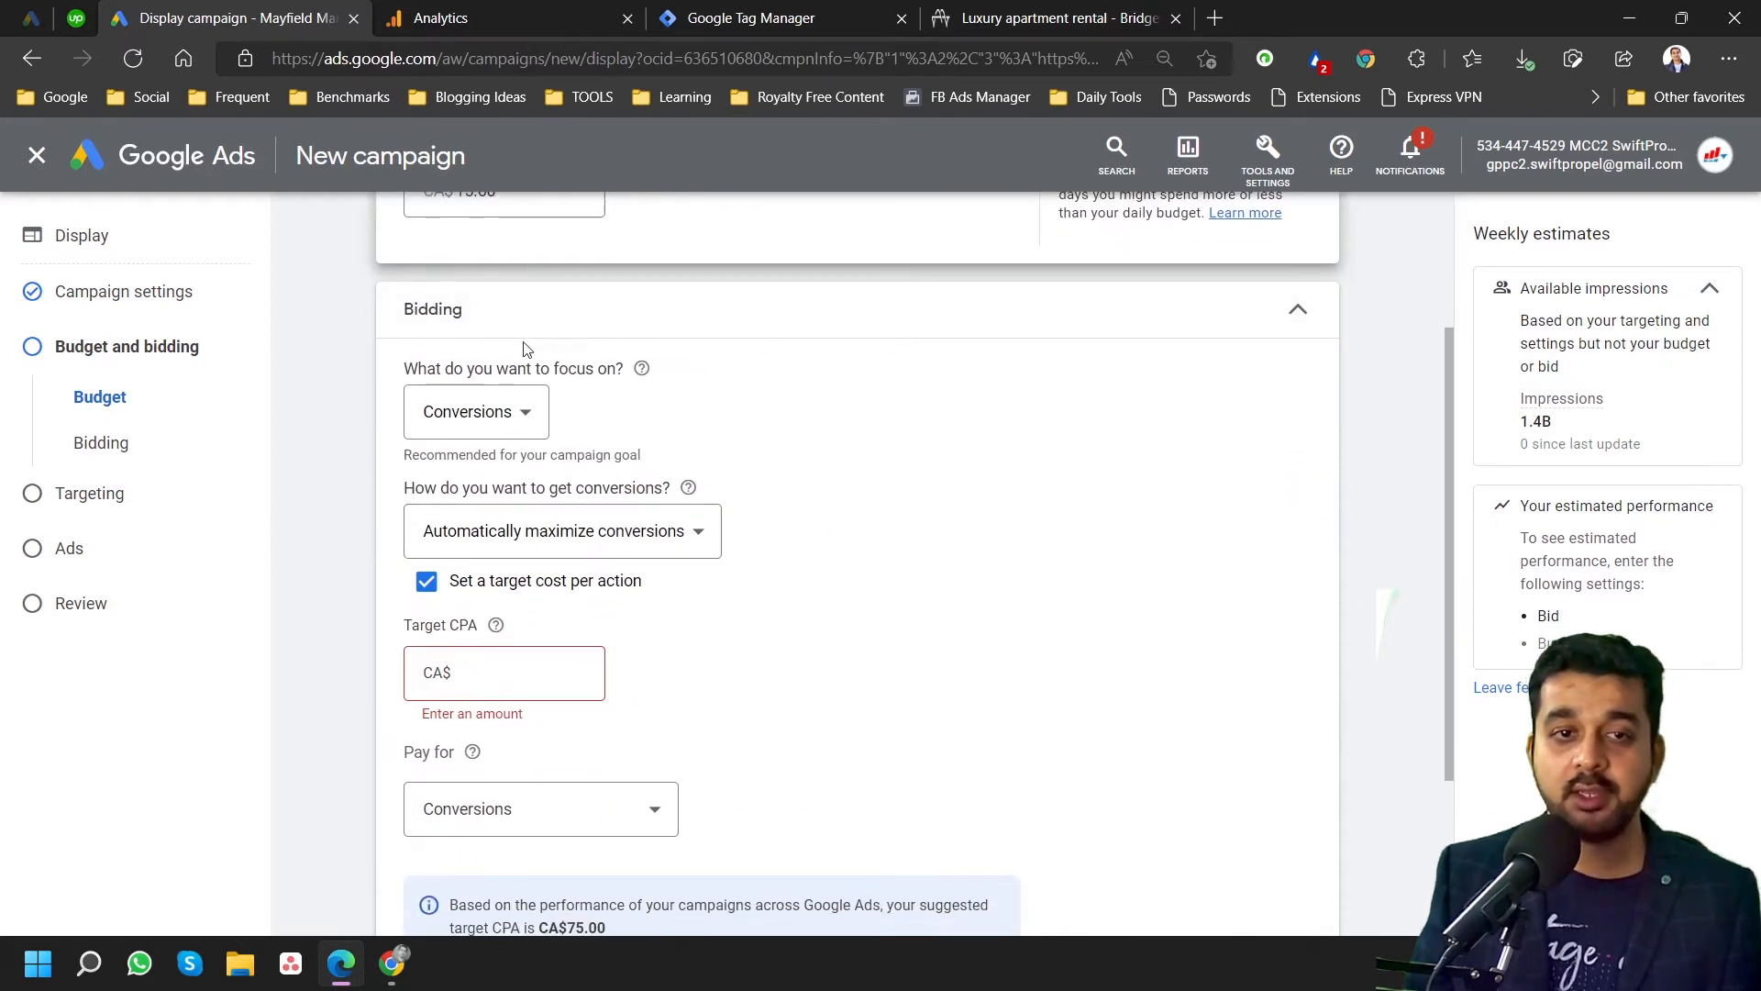
{"action": "left_click", "coordinate": [522, 431]}
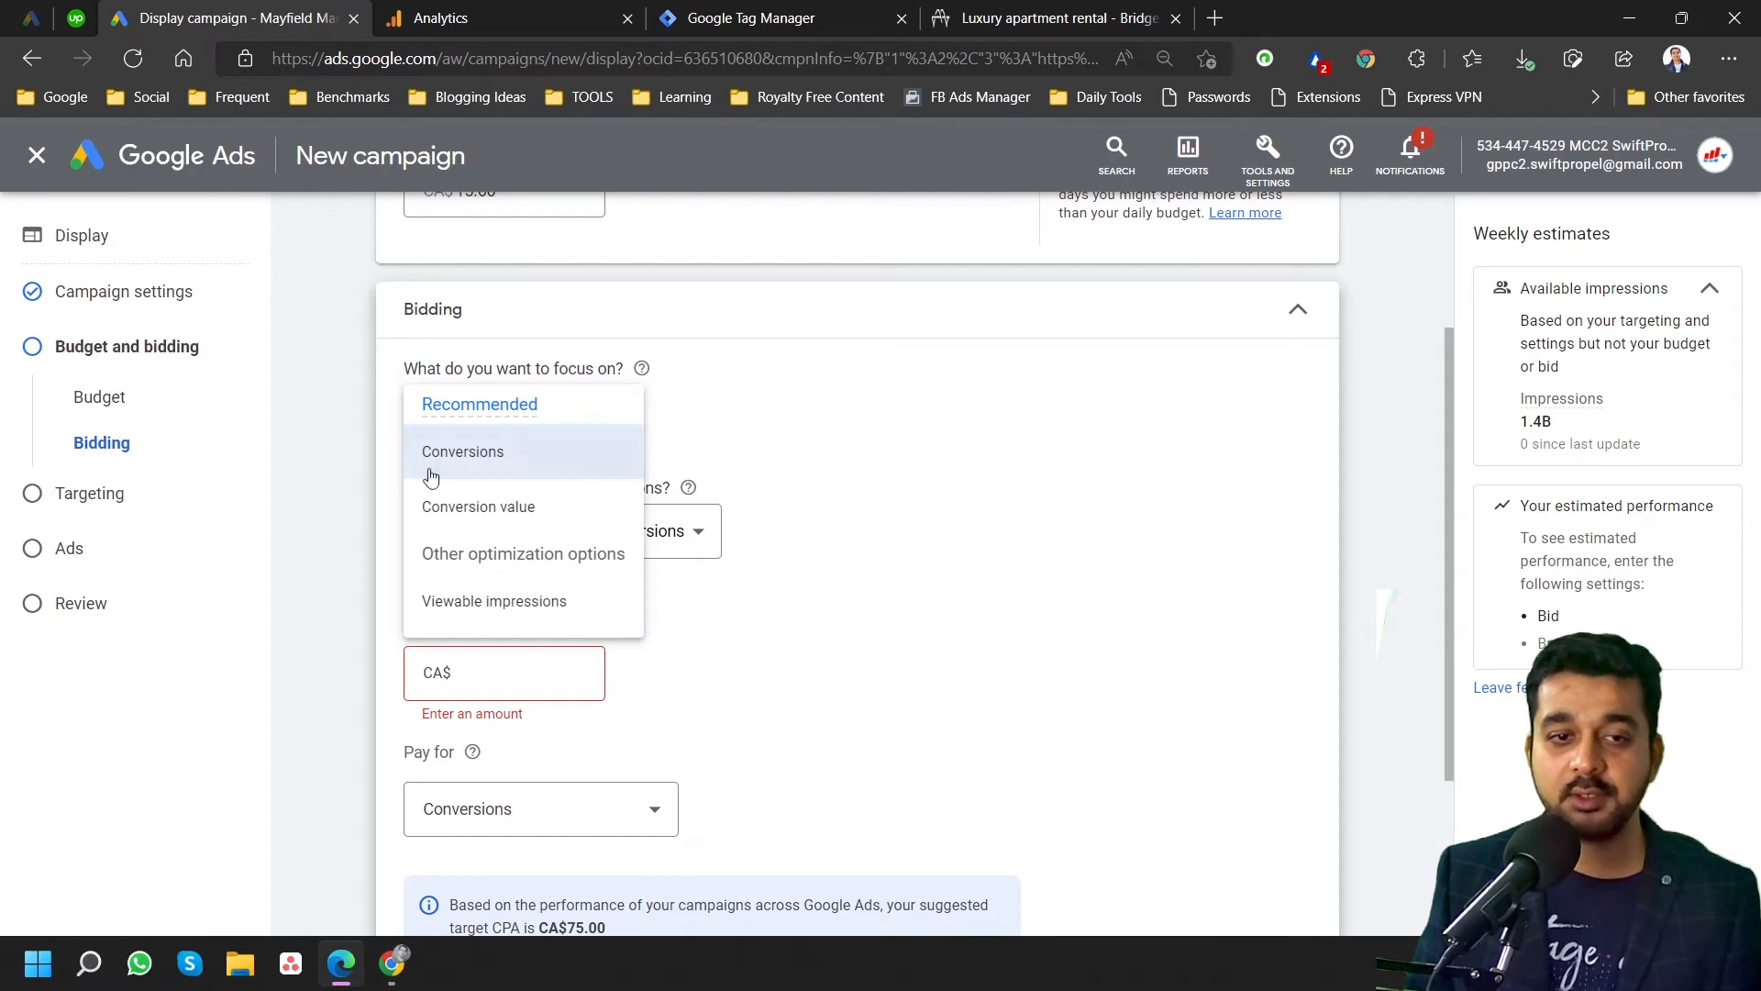
{"action": "left_click", "coordinate": [2, 807]}
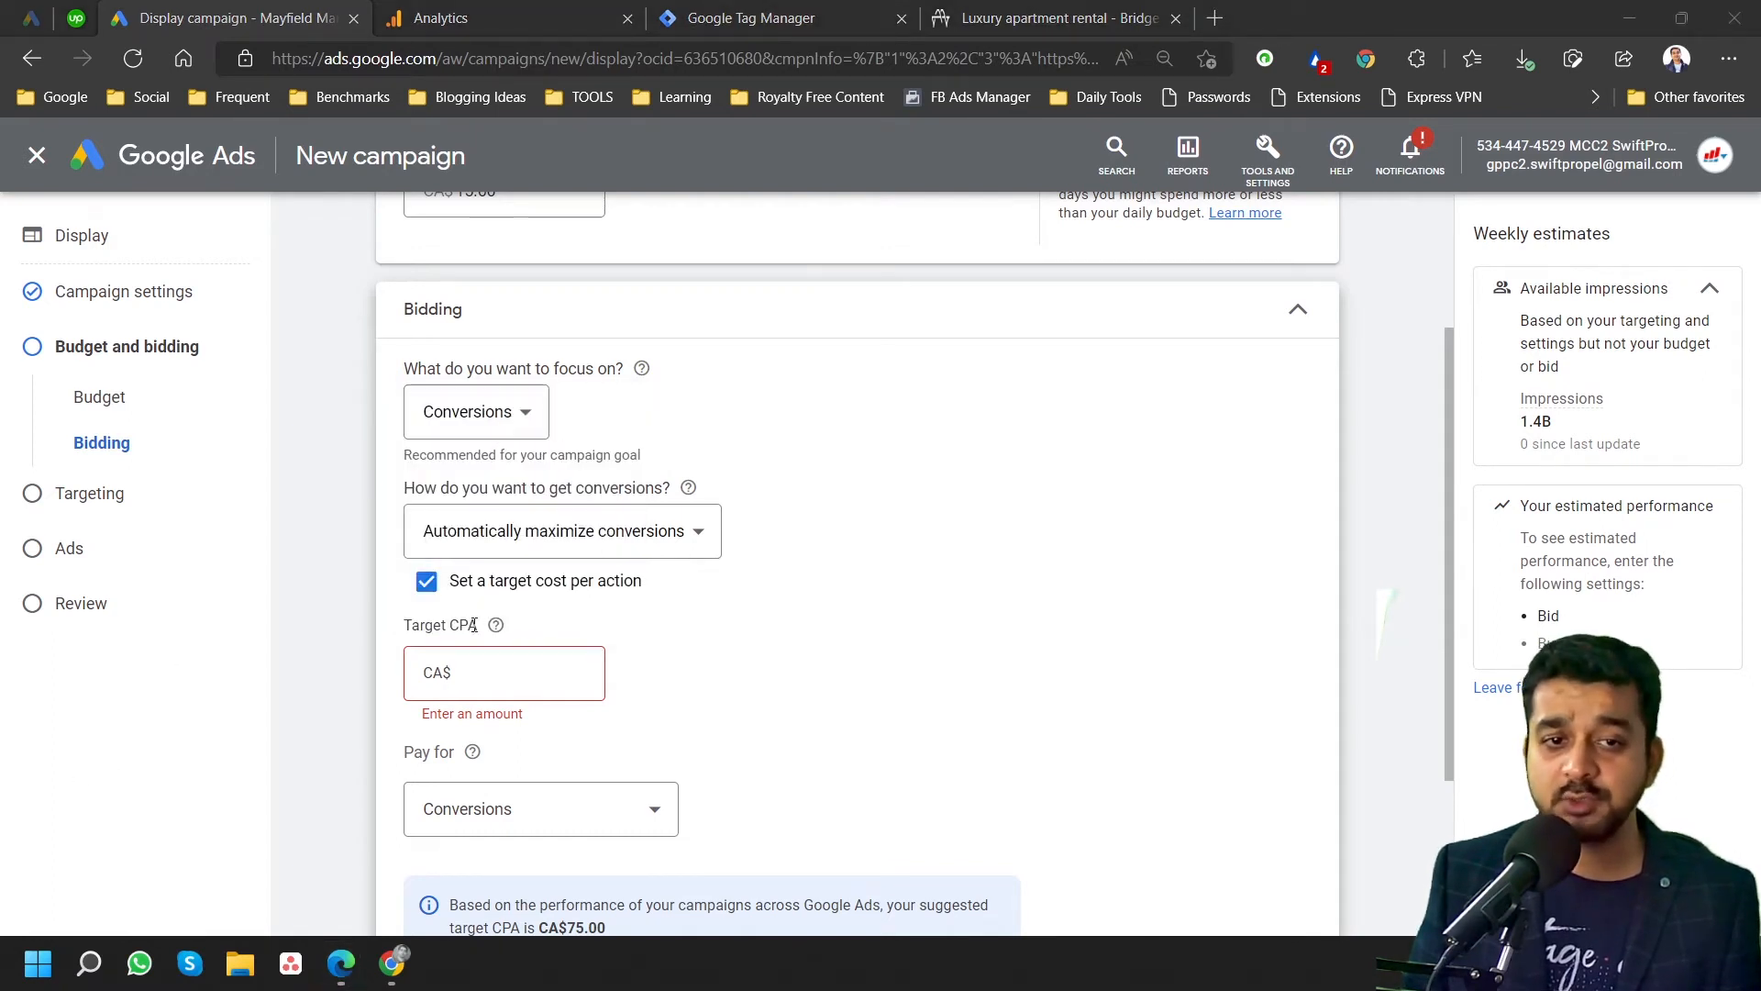
Turn off the target cost per action and check the bidding focus options, keeping Conversions.
{"action": "left_click", "coordinate": [427, 582]}
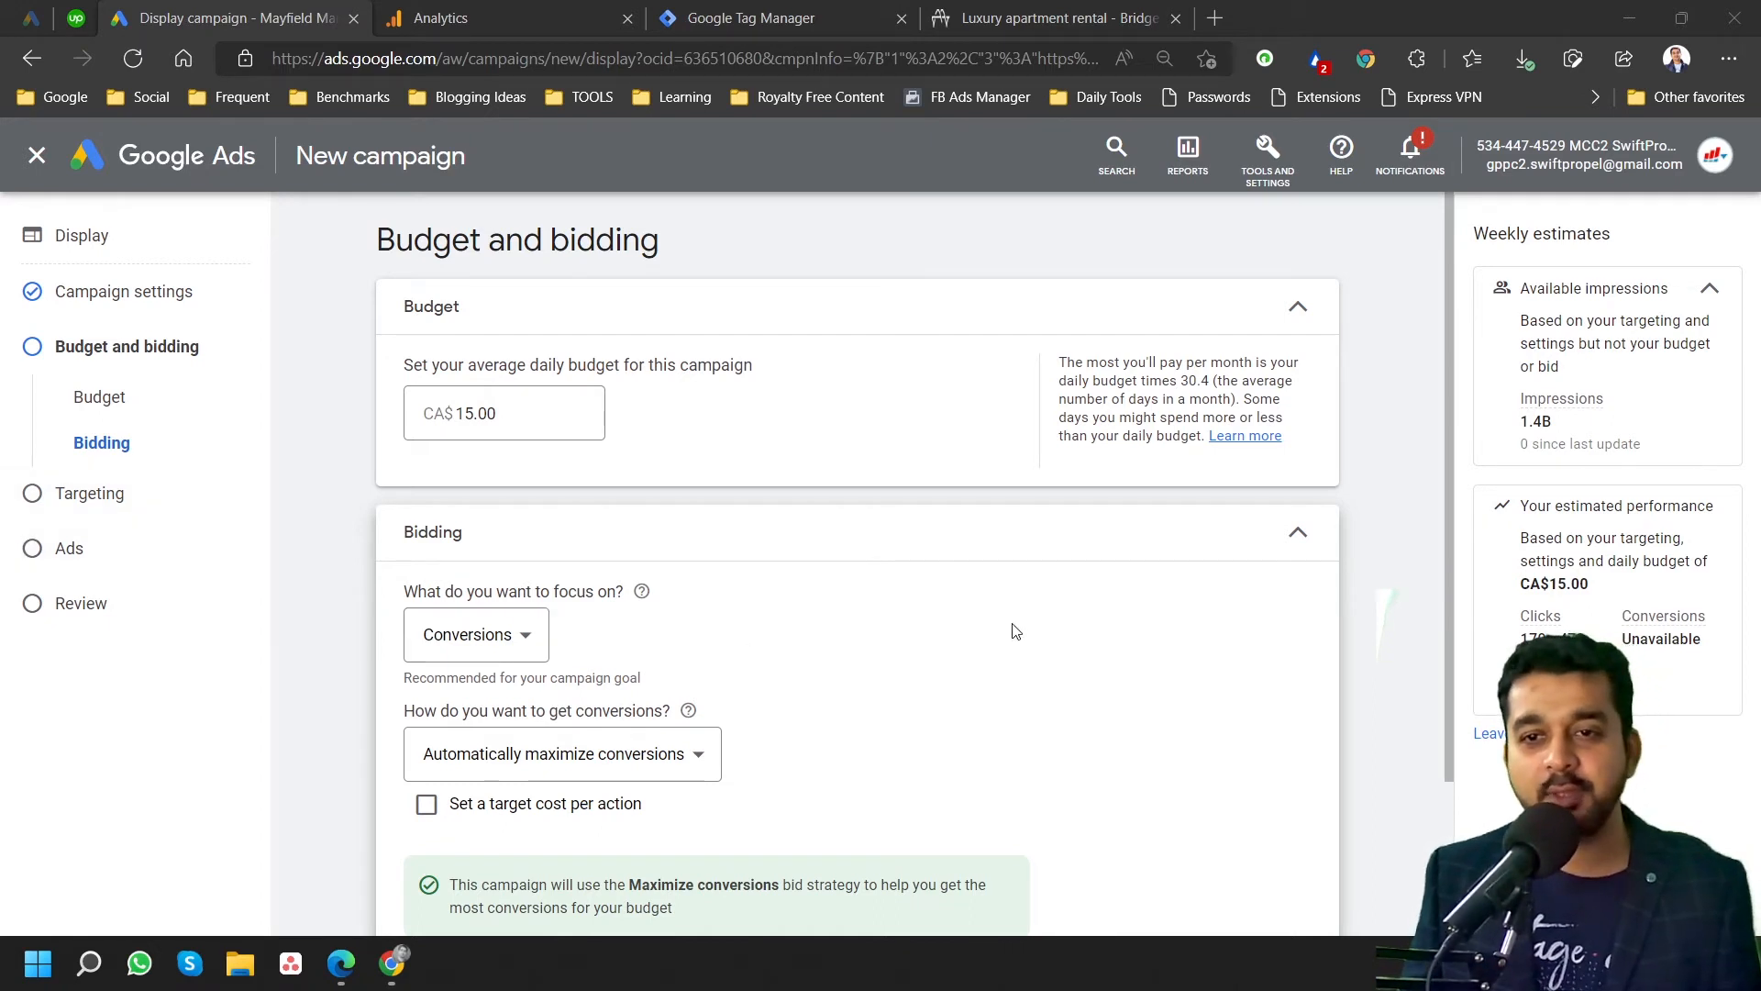
{"action": "scroll", "coordinate": [1016, 628], "scroll_direction": "down", "scroll_amount": 2}
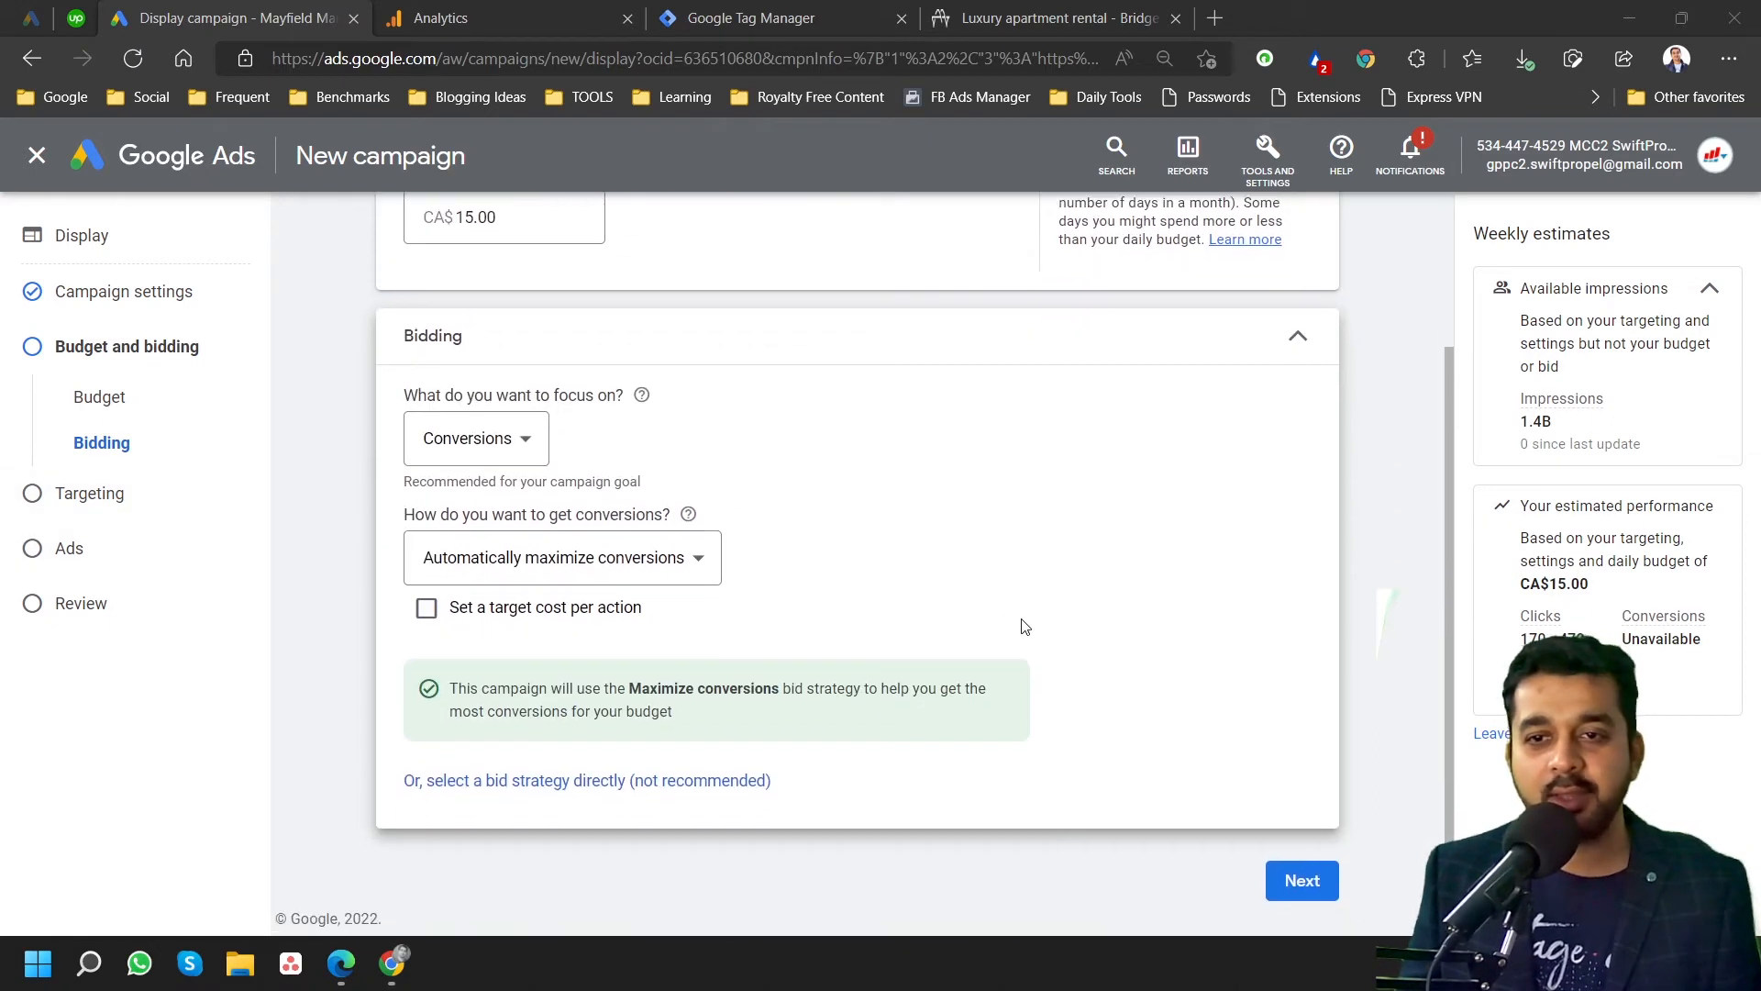
{"action": "left_click", "coordinate": [523, 456]}
{"action": "left_click", "coordinate": [768, 433]}
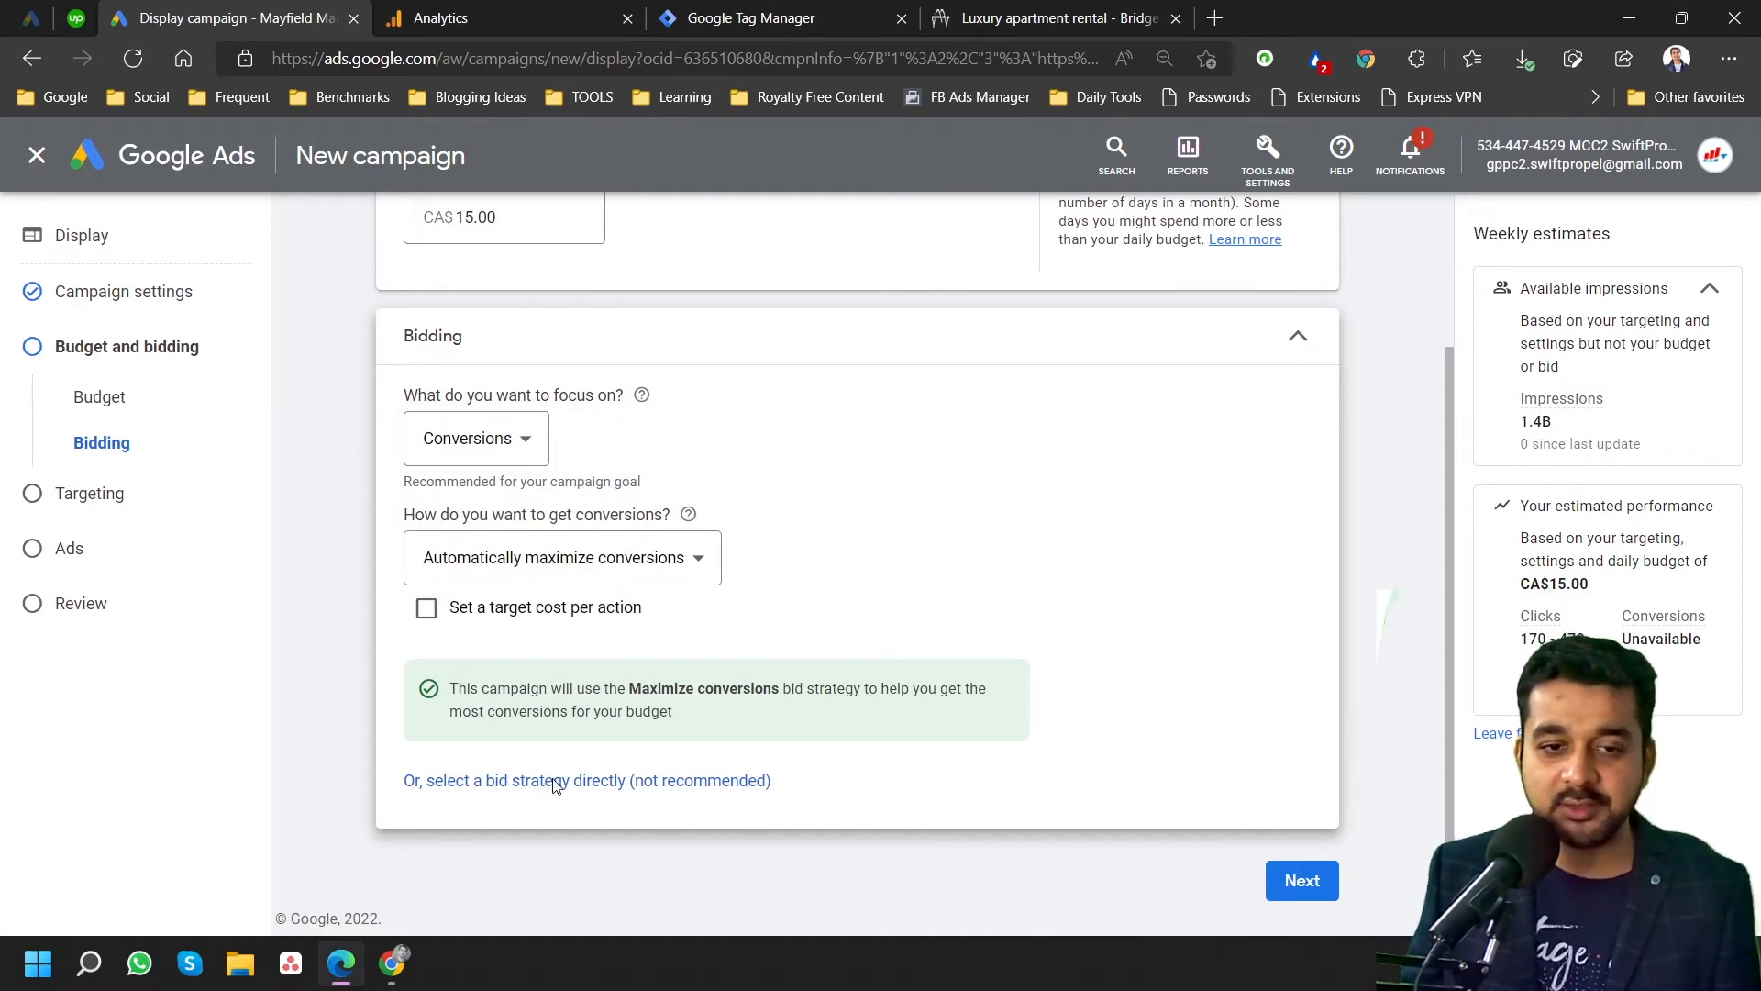
Select the bid strategy directly as Maximize clicks and continue to the campaign's targeting settings.
{"action": "left_click", "coordinate": [555, 781]}
{"action": "left_click", "coordinate": [541, 680]}
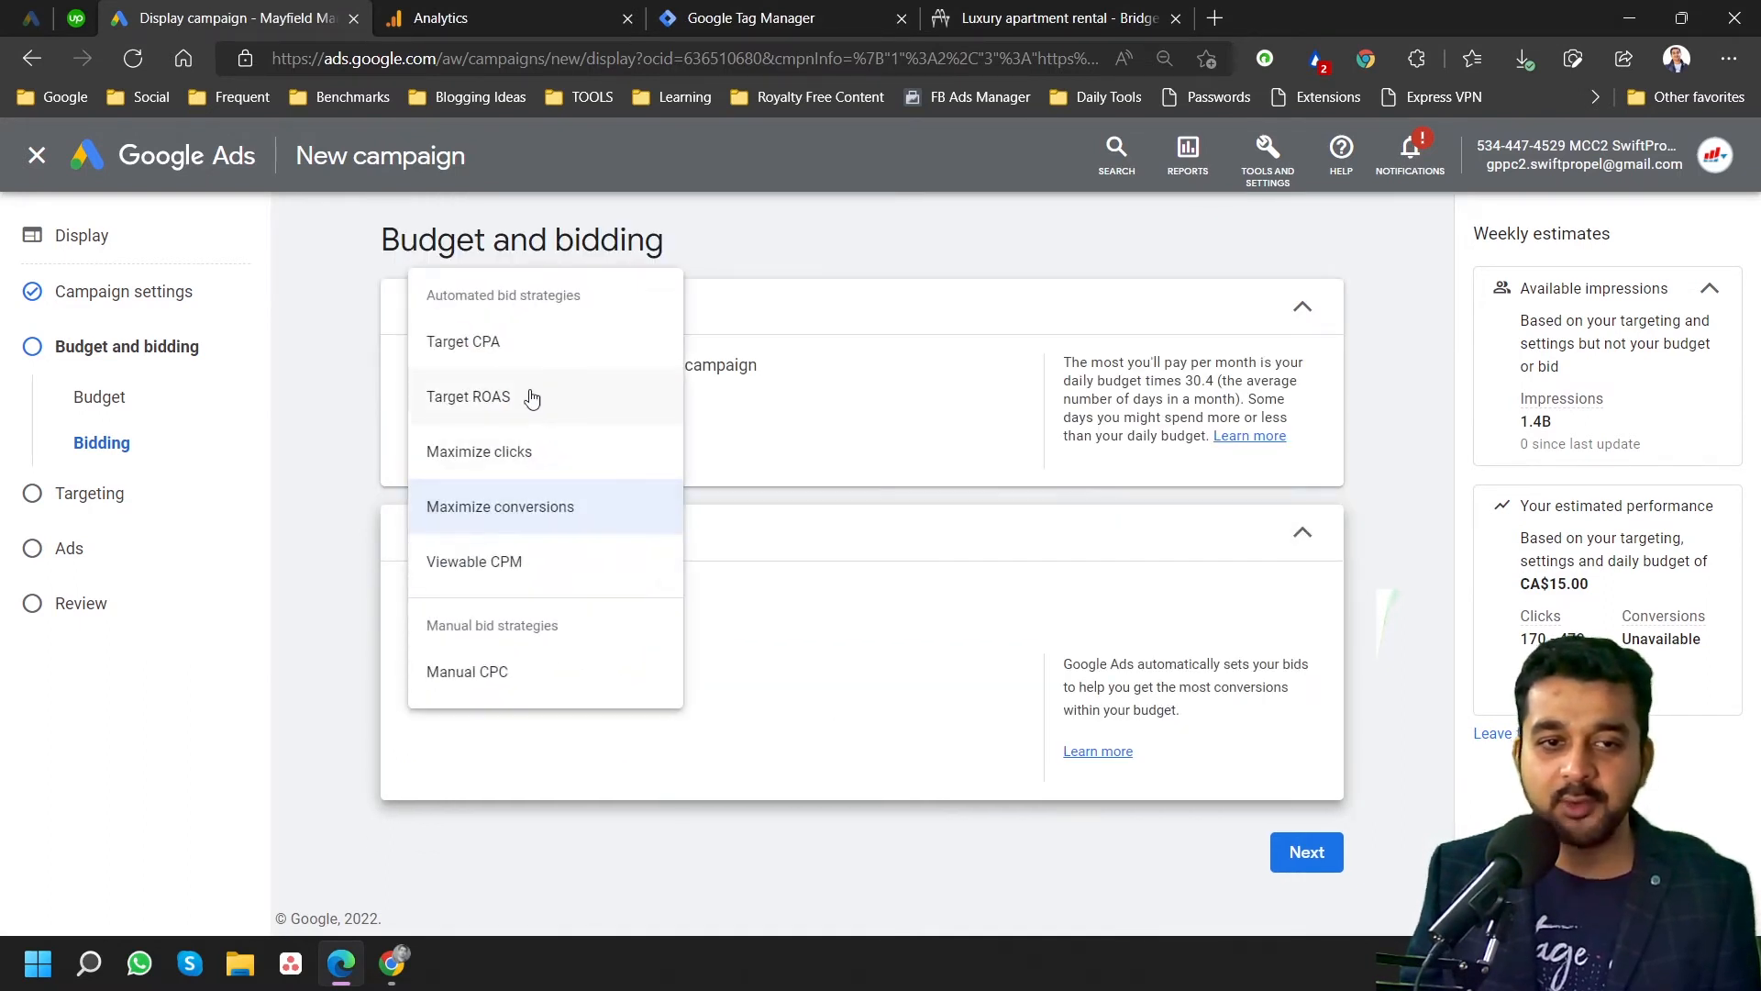
{"action": "left_click", "coordinate": [507, 455]}
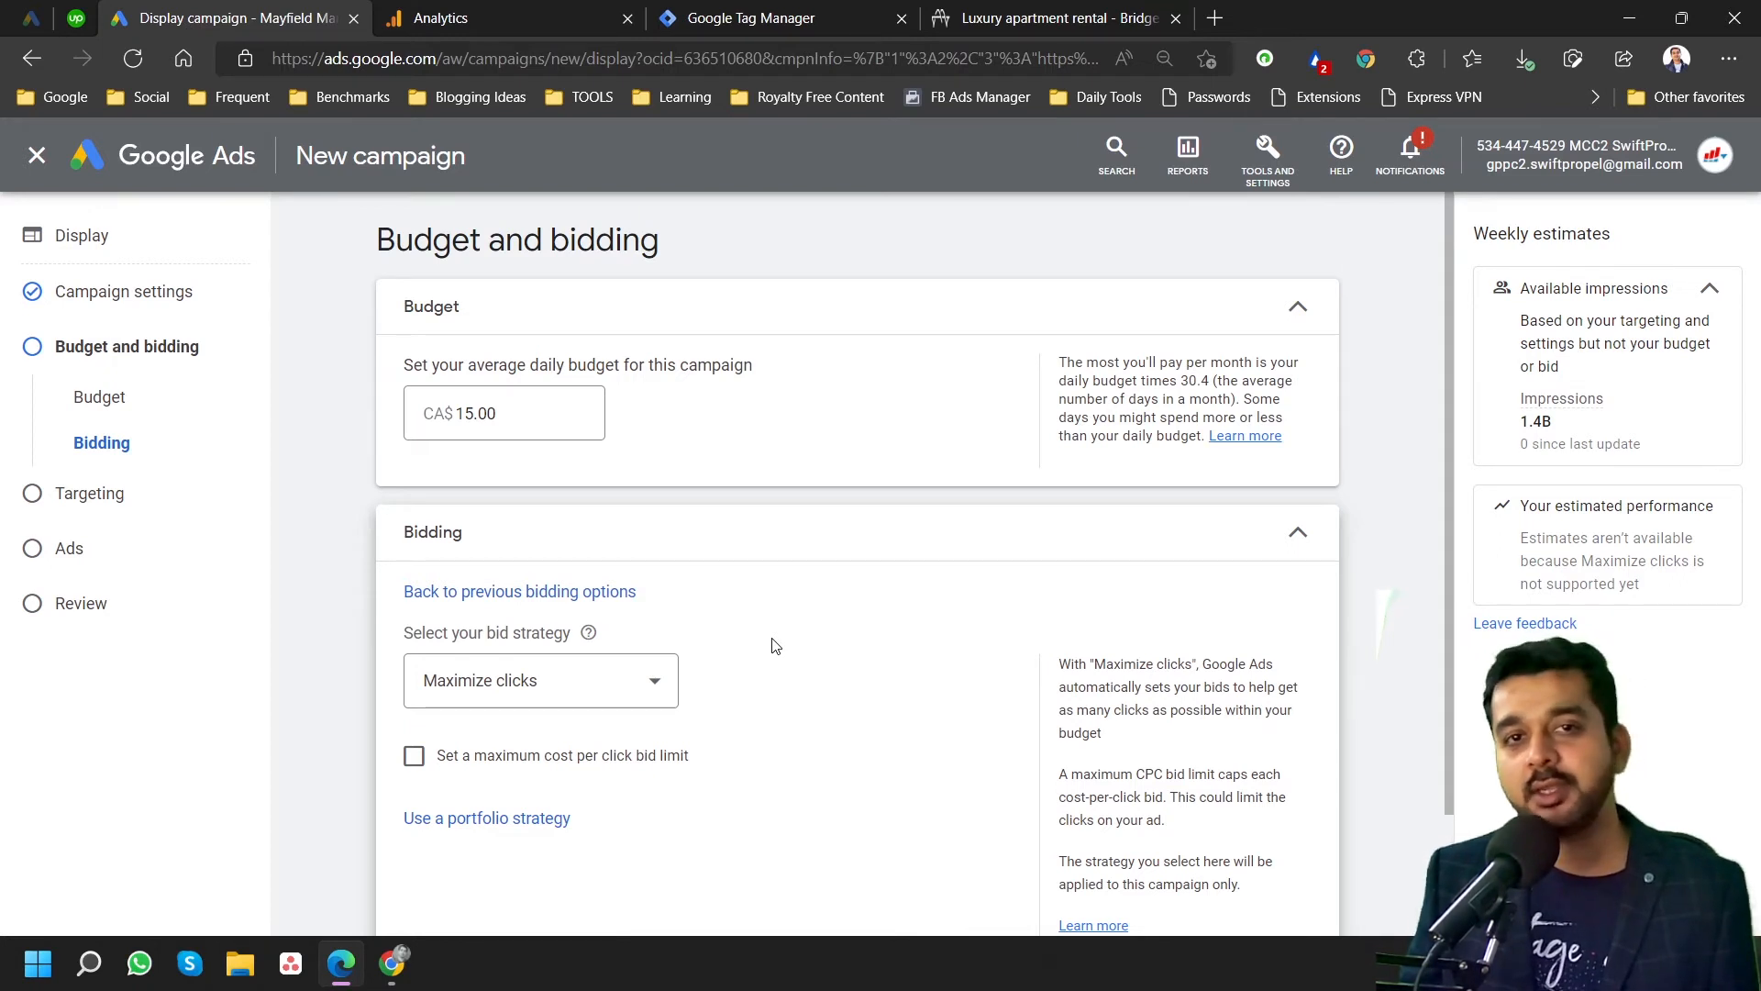
{"action": "scroll", "coordinate": [773, 645], "scroll_direction": "down", "scroll_amount": 2}
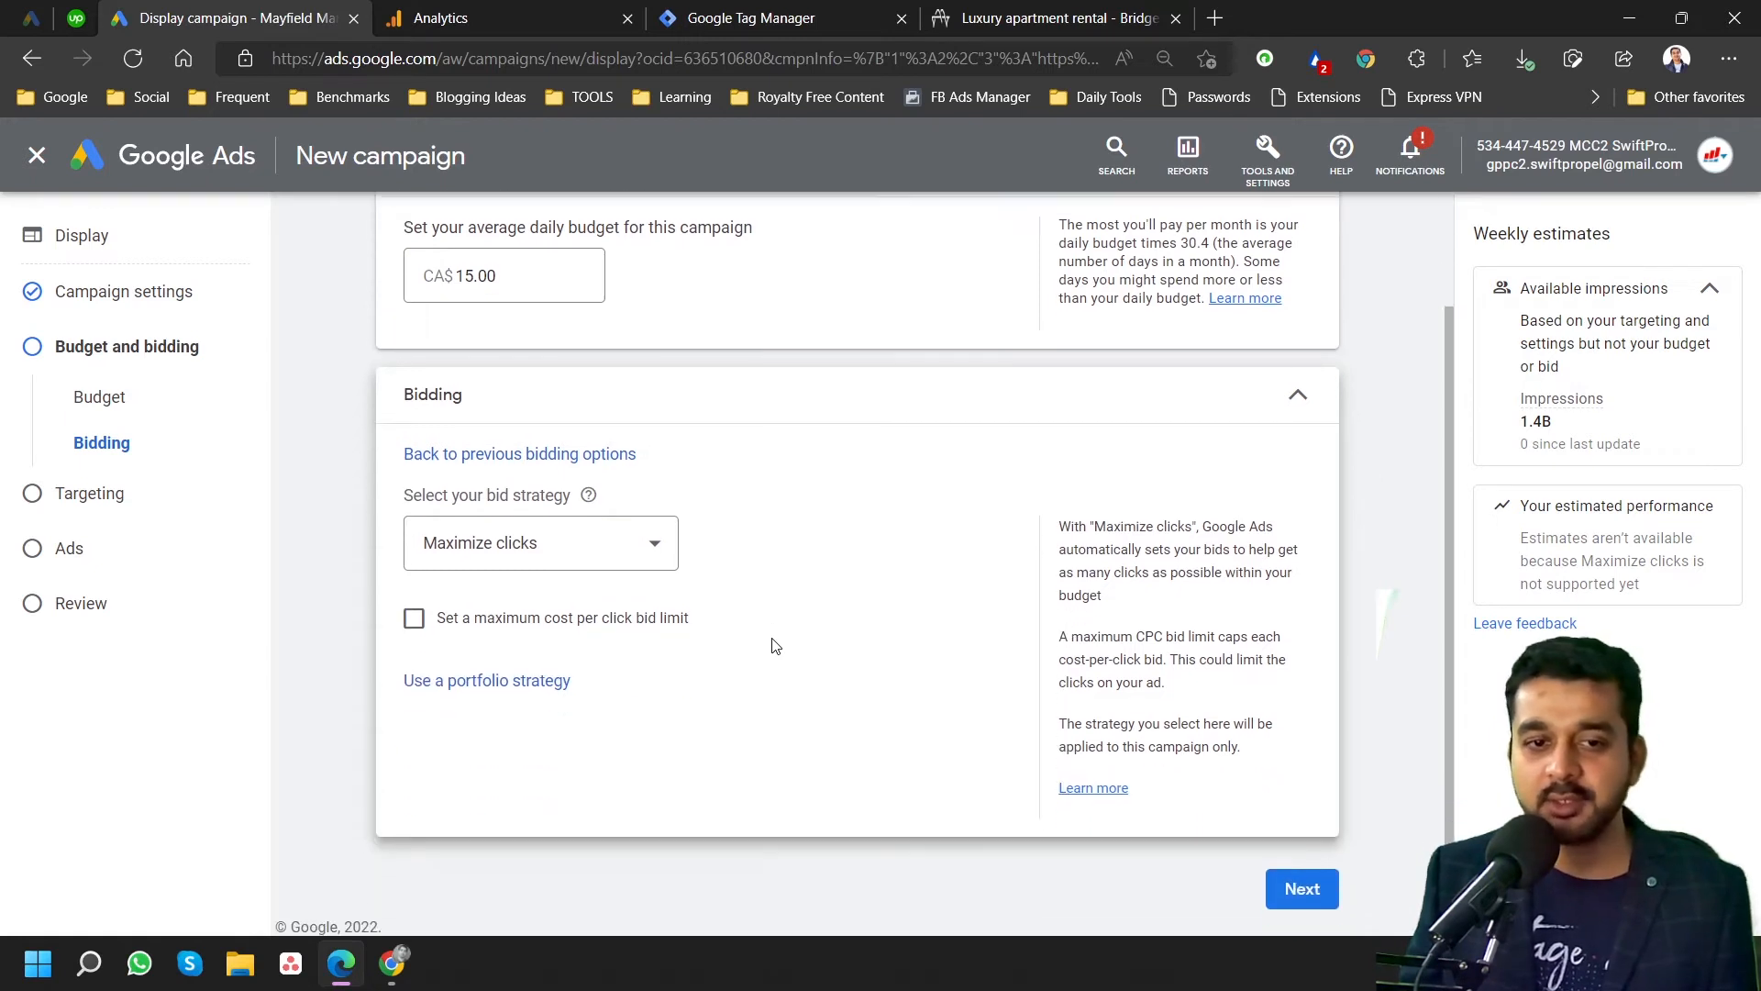
{"action": "left_click", "coordinate": [1301, 882]}
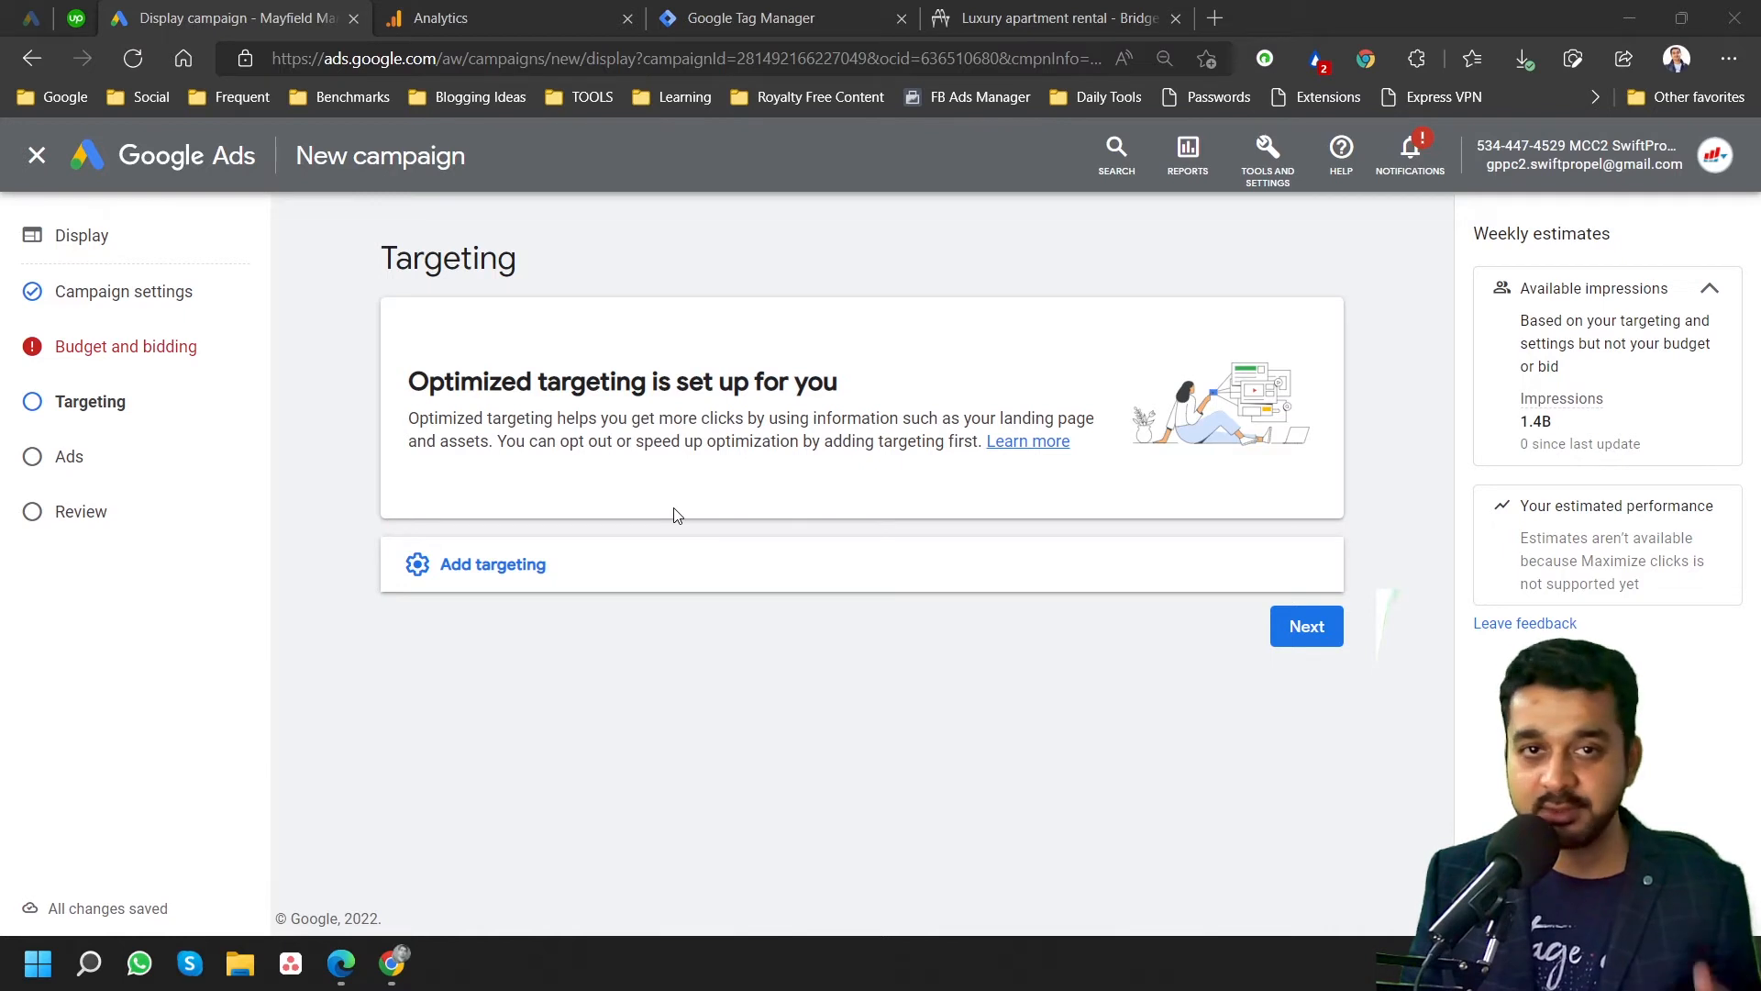
Add audience segment targeting and browse the data segments on business interactions to list the website visitors.
{"action": "left_click", "coordinate": [524, 571]}
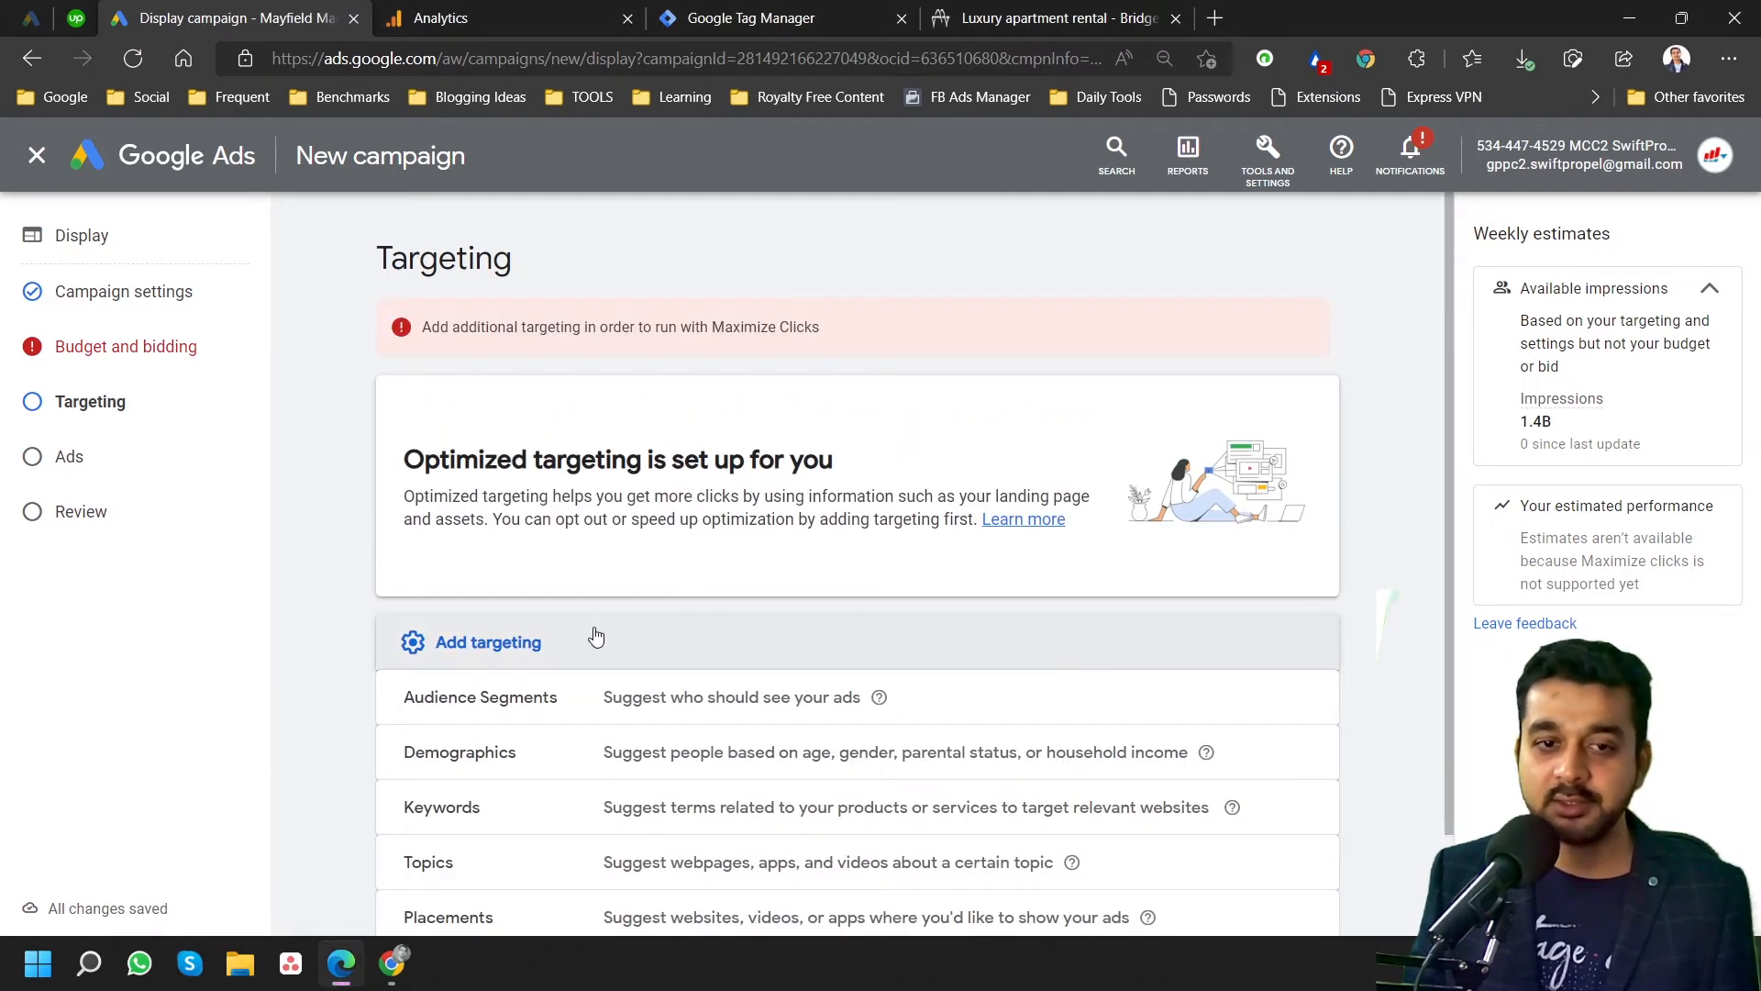
{"action": "scroll", "coordinate": [614, 630], "scroll_direction": "down", "scroll_amount": 1}
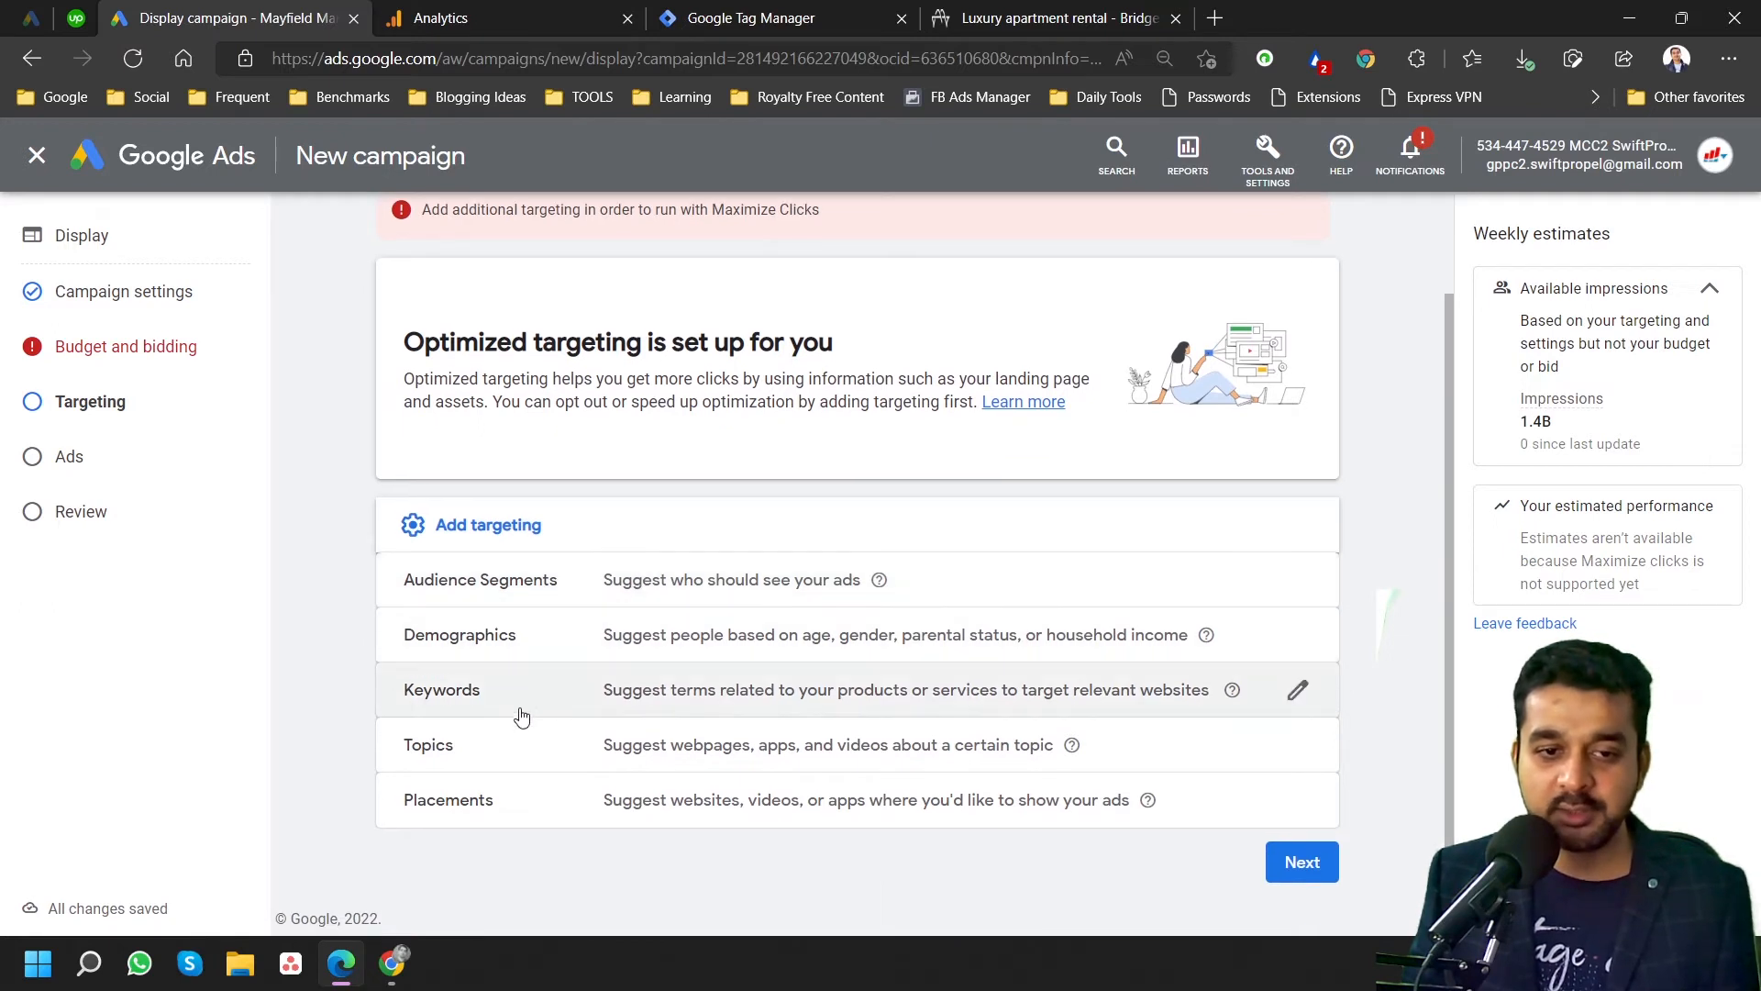
{"action": "left_click", "coordinate": [726, 591]}
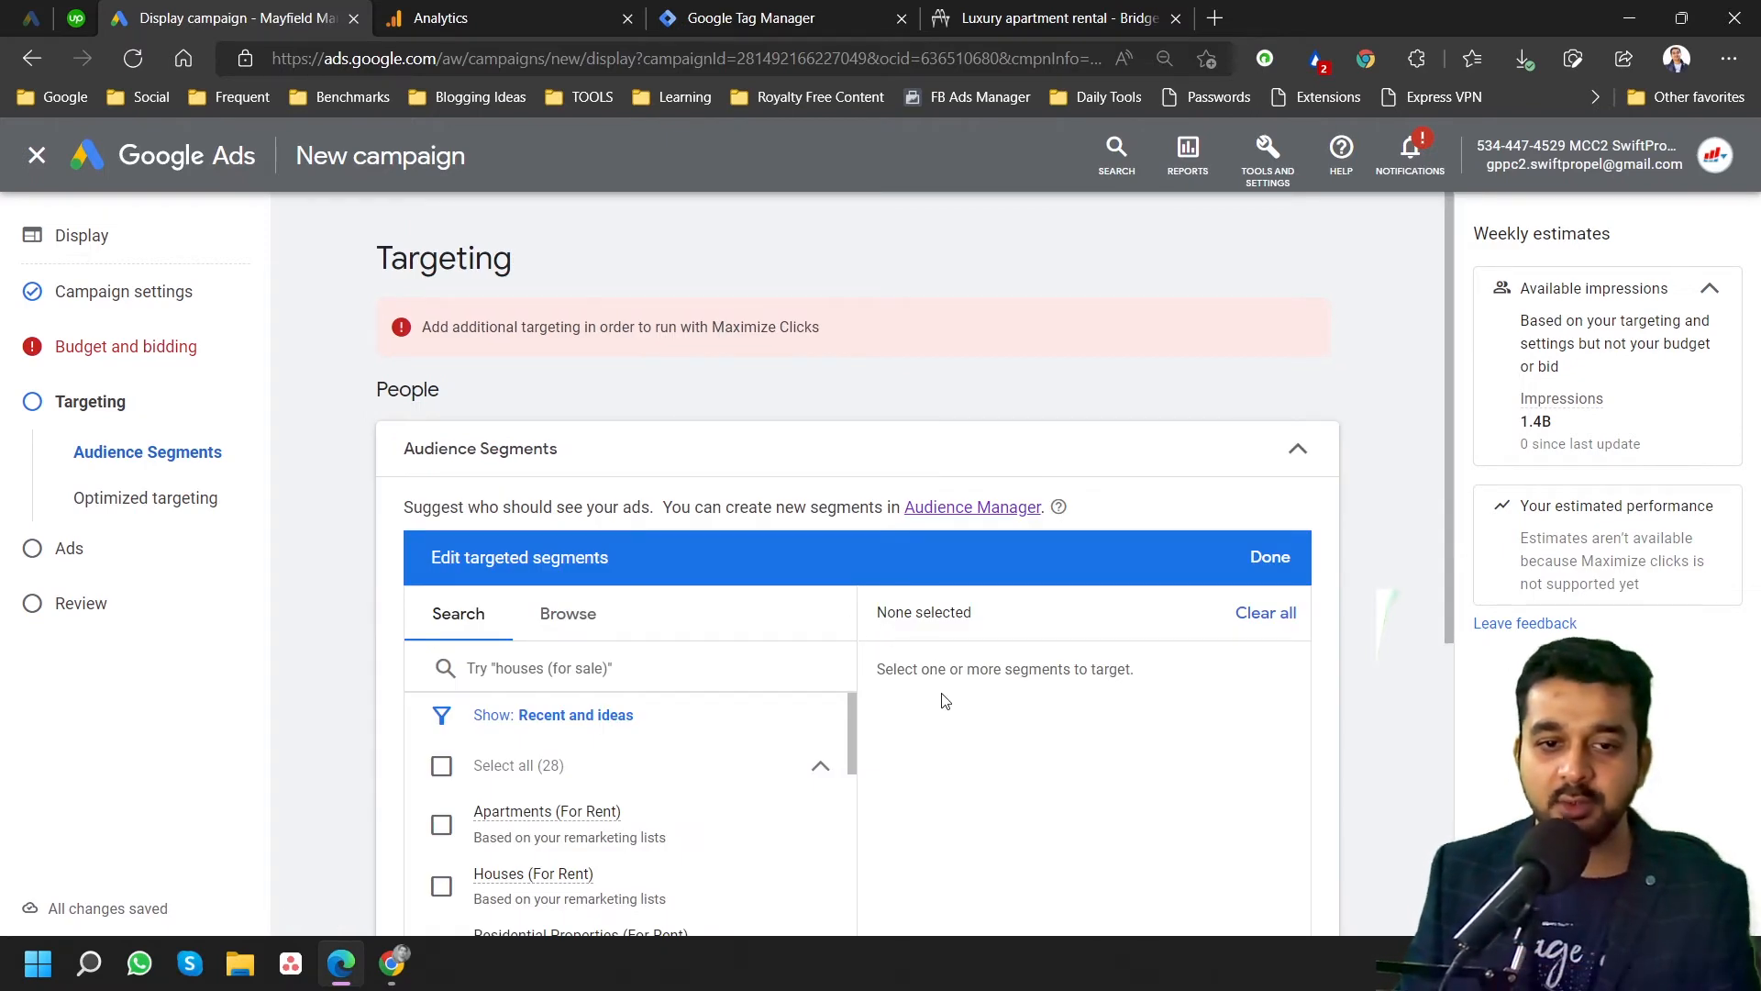
{"action": "scroll", "coordinate": [943, 702], "scroll_direction": "down", "scroll_amount": 3}
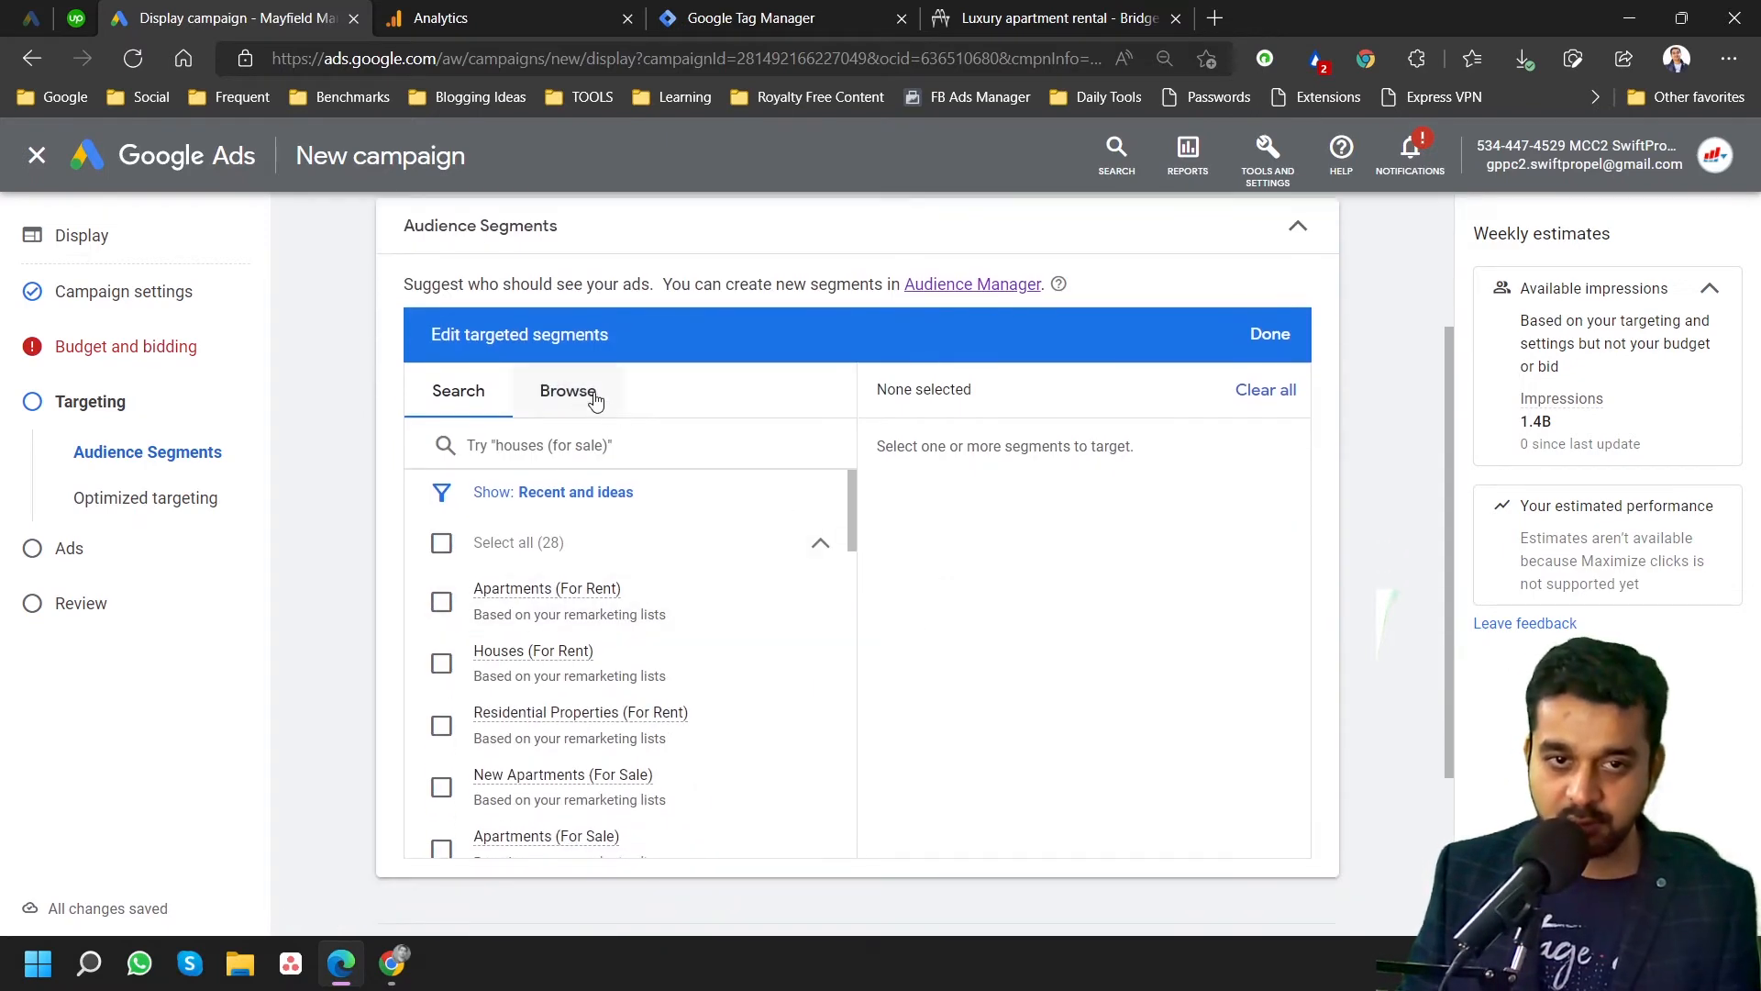
{"action": "left_click", "coordinate": [596, 400]}
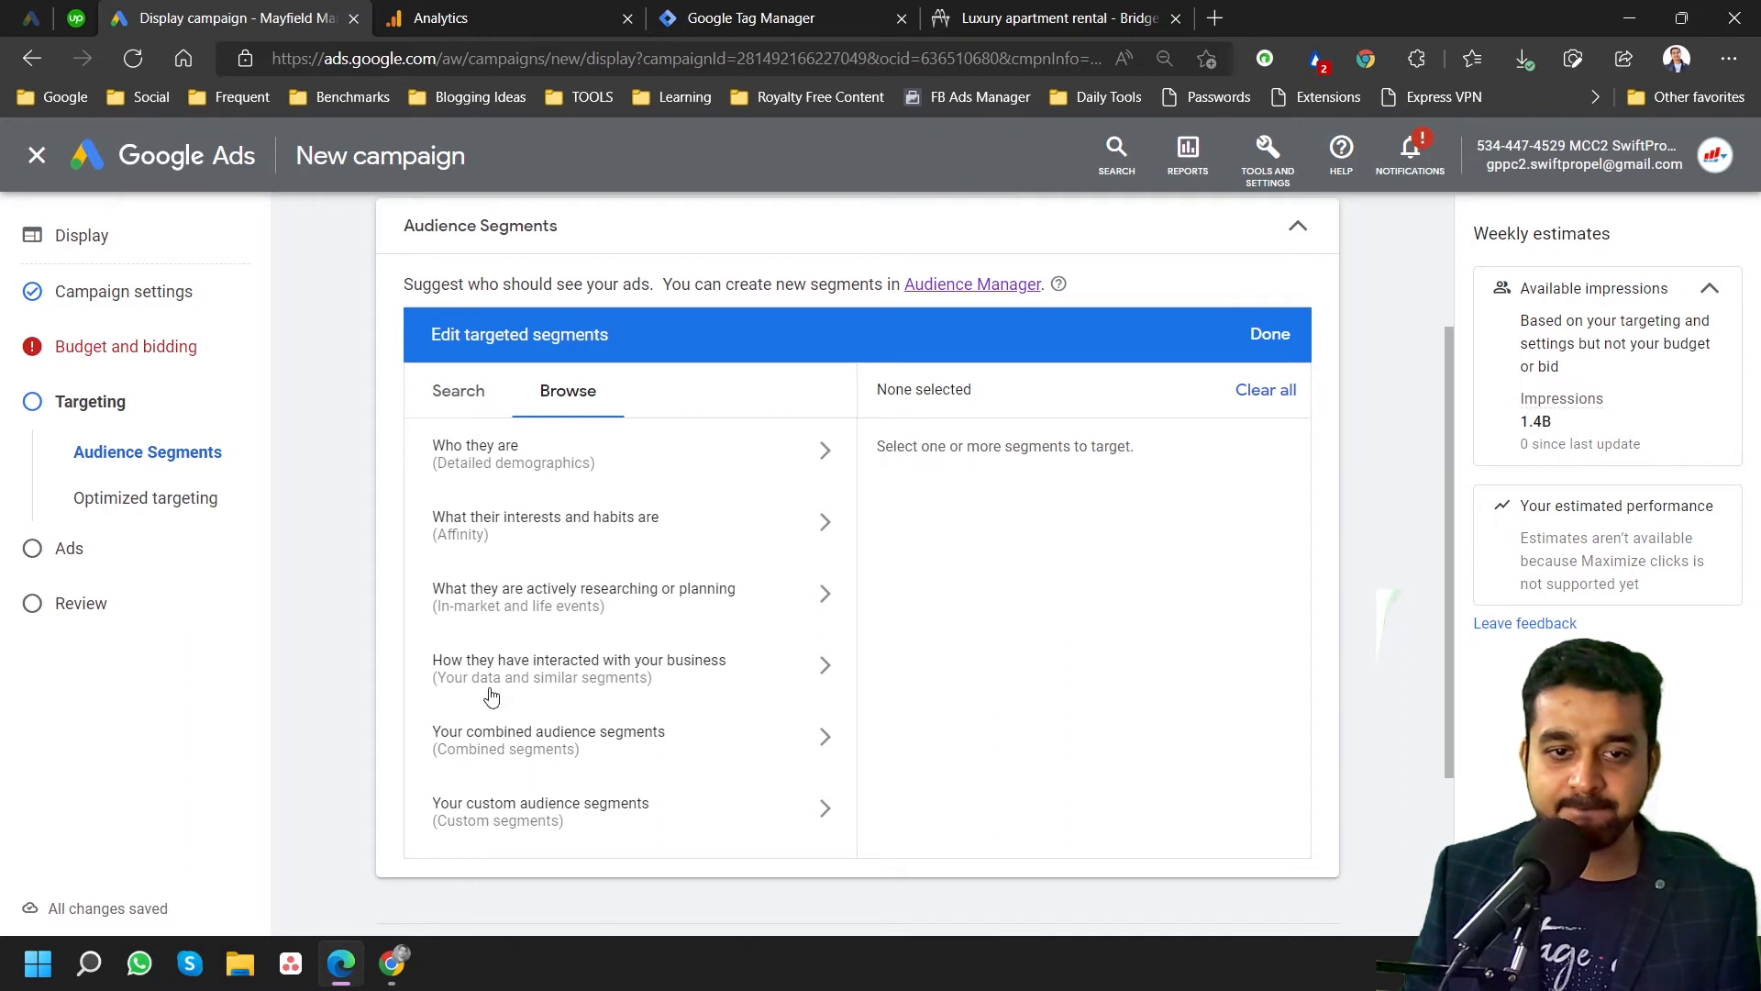
{"action": "left_click", "coordinate": [625, 685]}
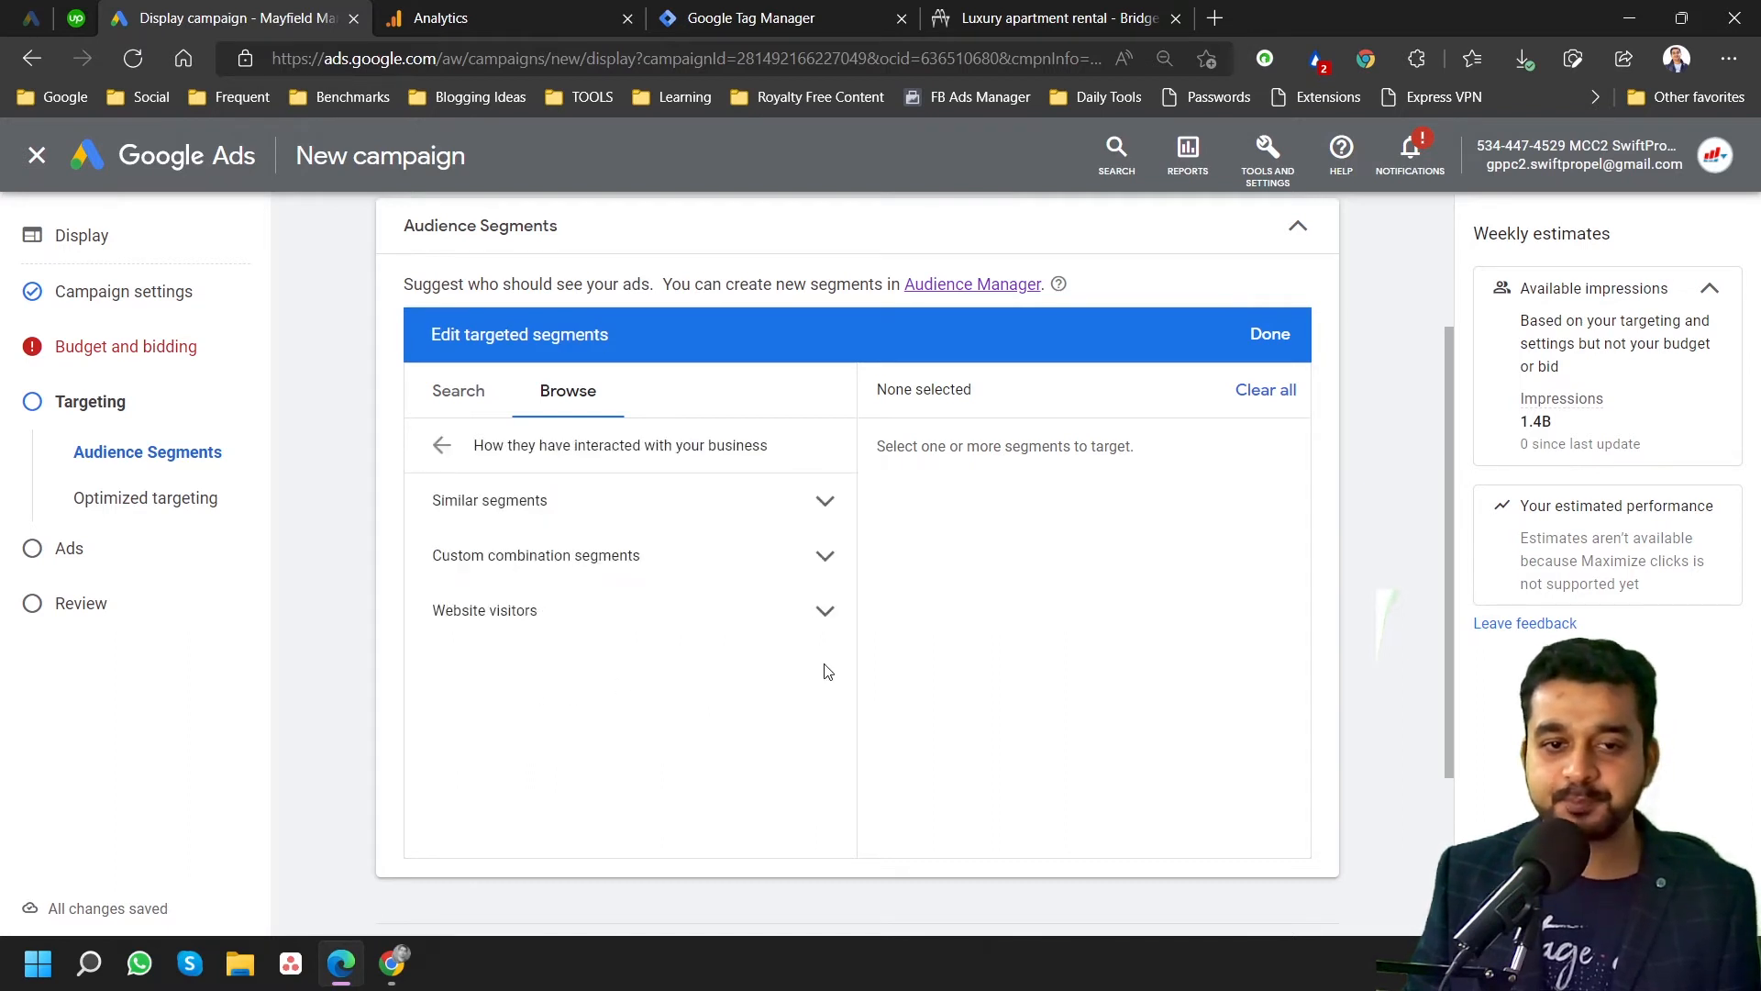
{"action": "left_click", "coordinate": [704, 613]}
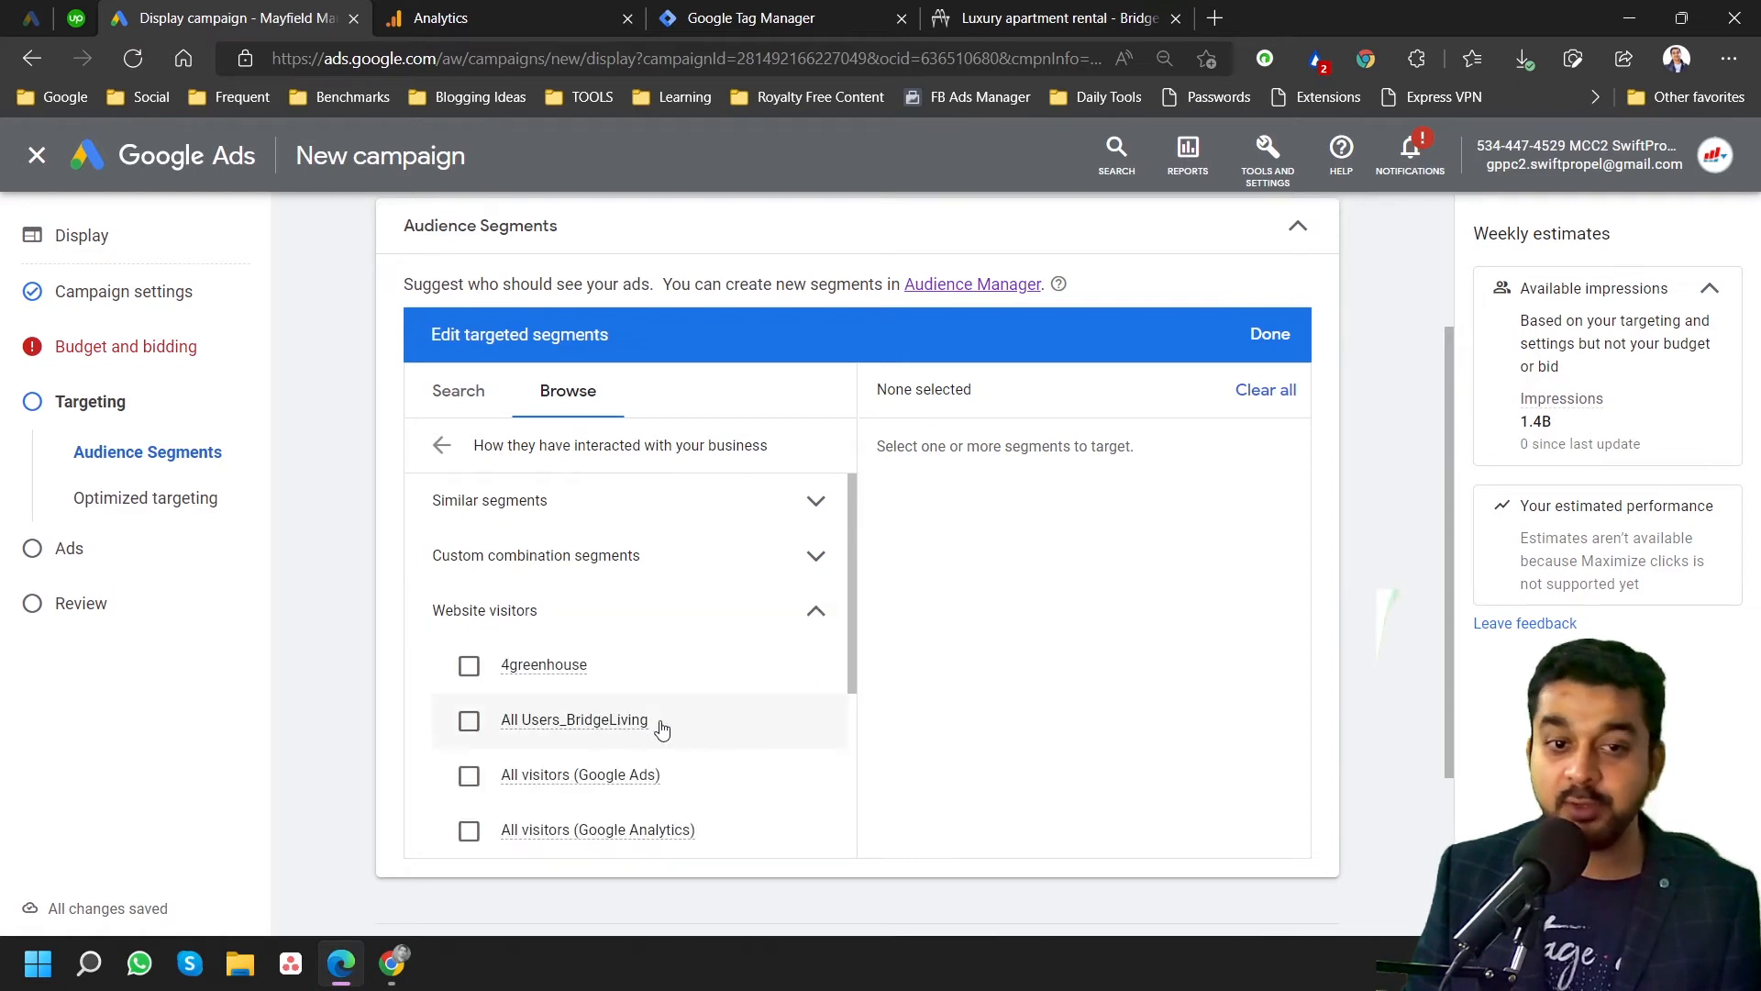
Examine the similar, custom combination and website visitor segments, including the details of New Users_BridgeLiving.
{"action": "mouse_move", "coordinate": [553, 723]}
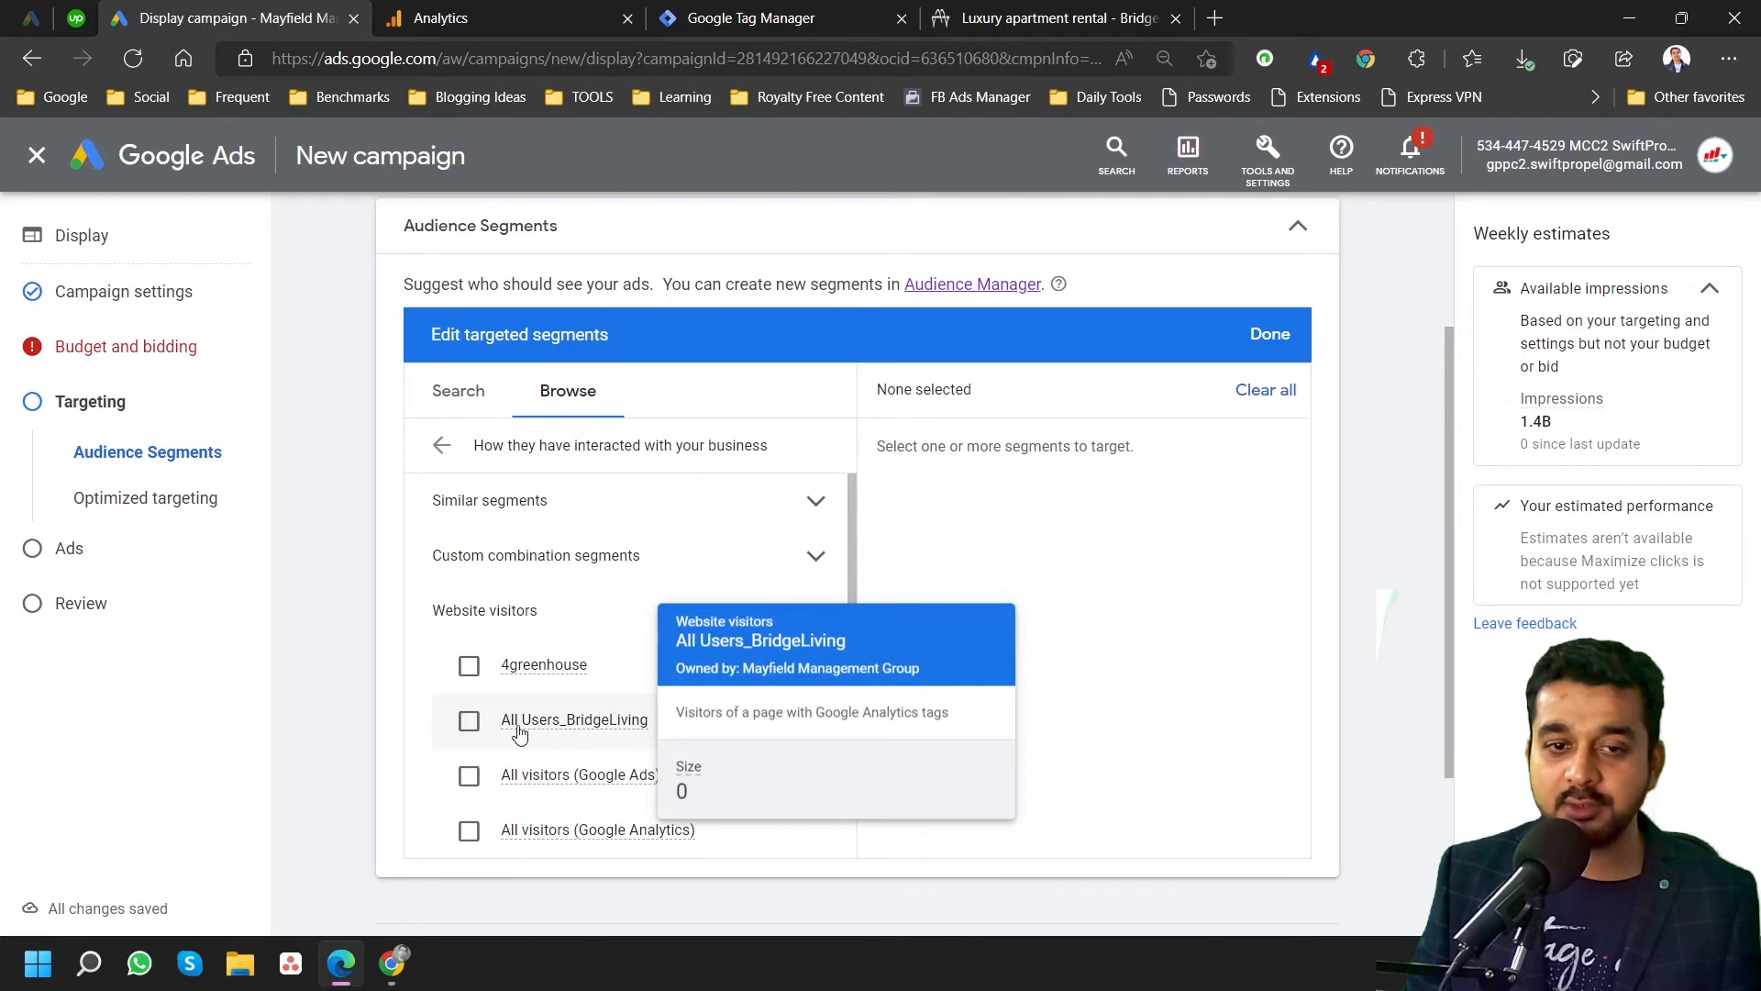
{"action": "scroll", "coordinate": [394, 731], "scroll_direction": "down", "scroll_amount": 1}
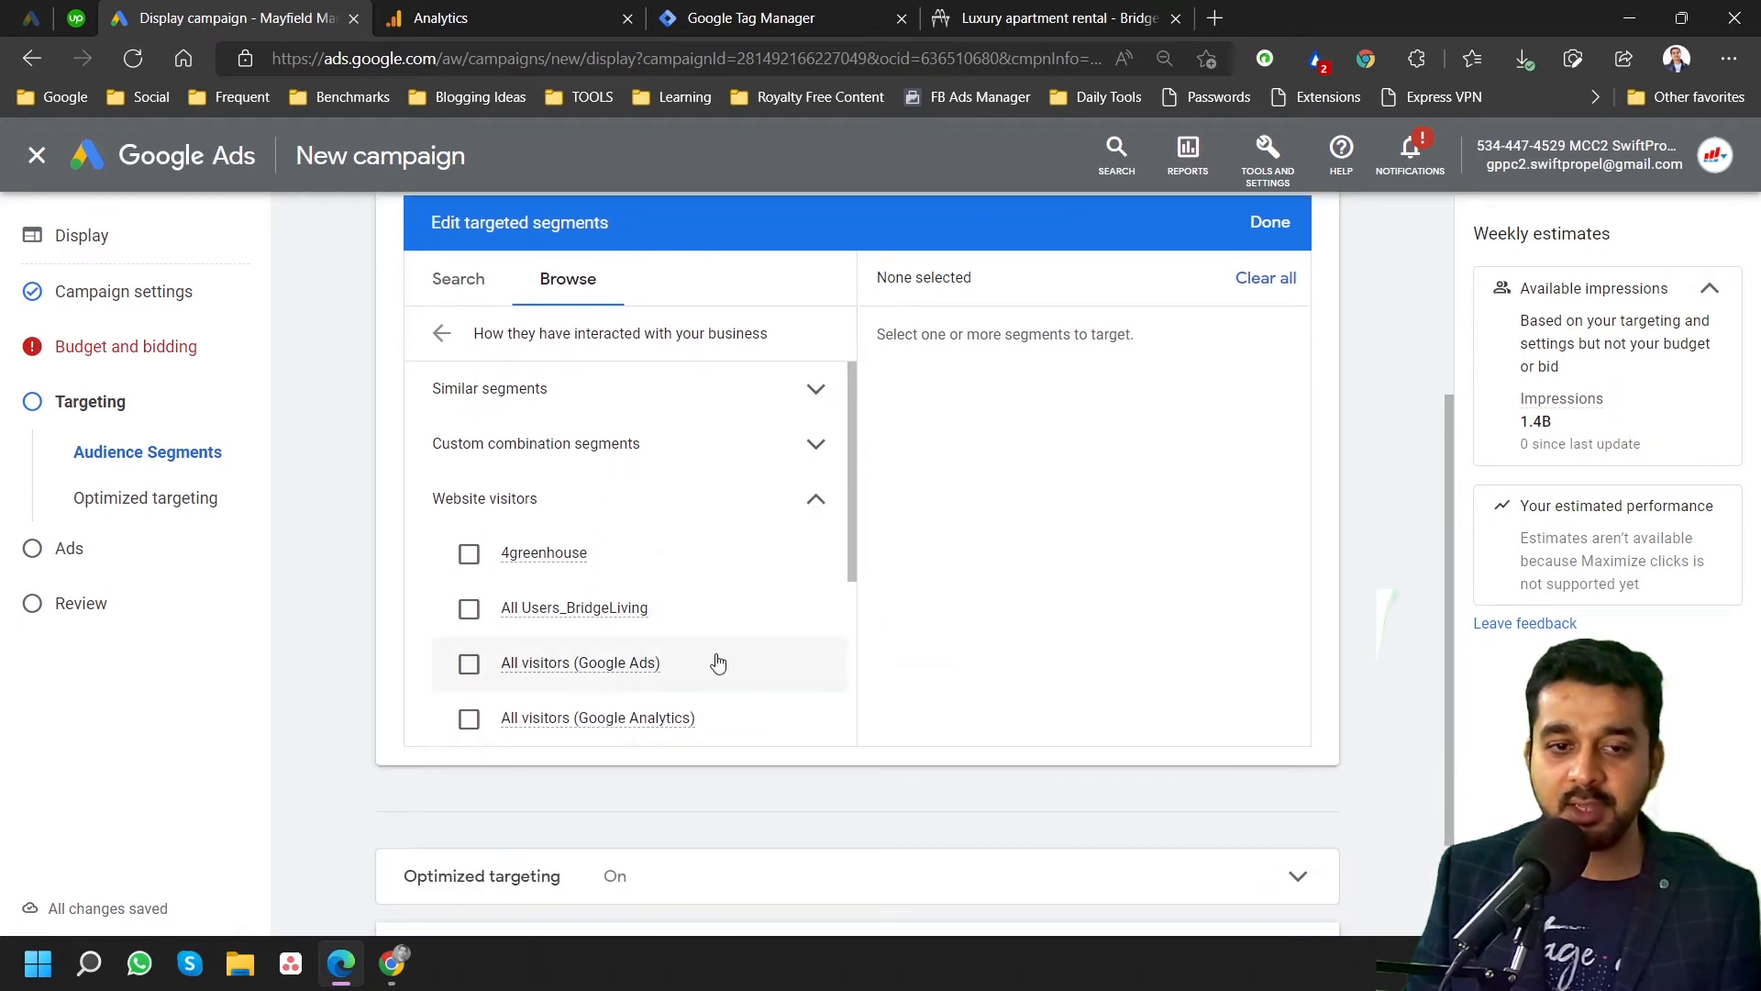
{"action": "left_click", "coordinate": [682, 459]}
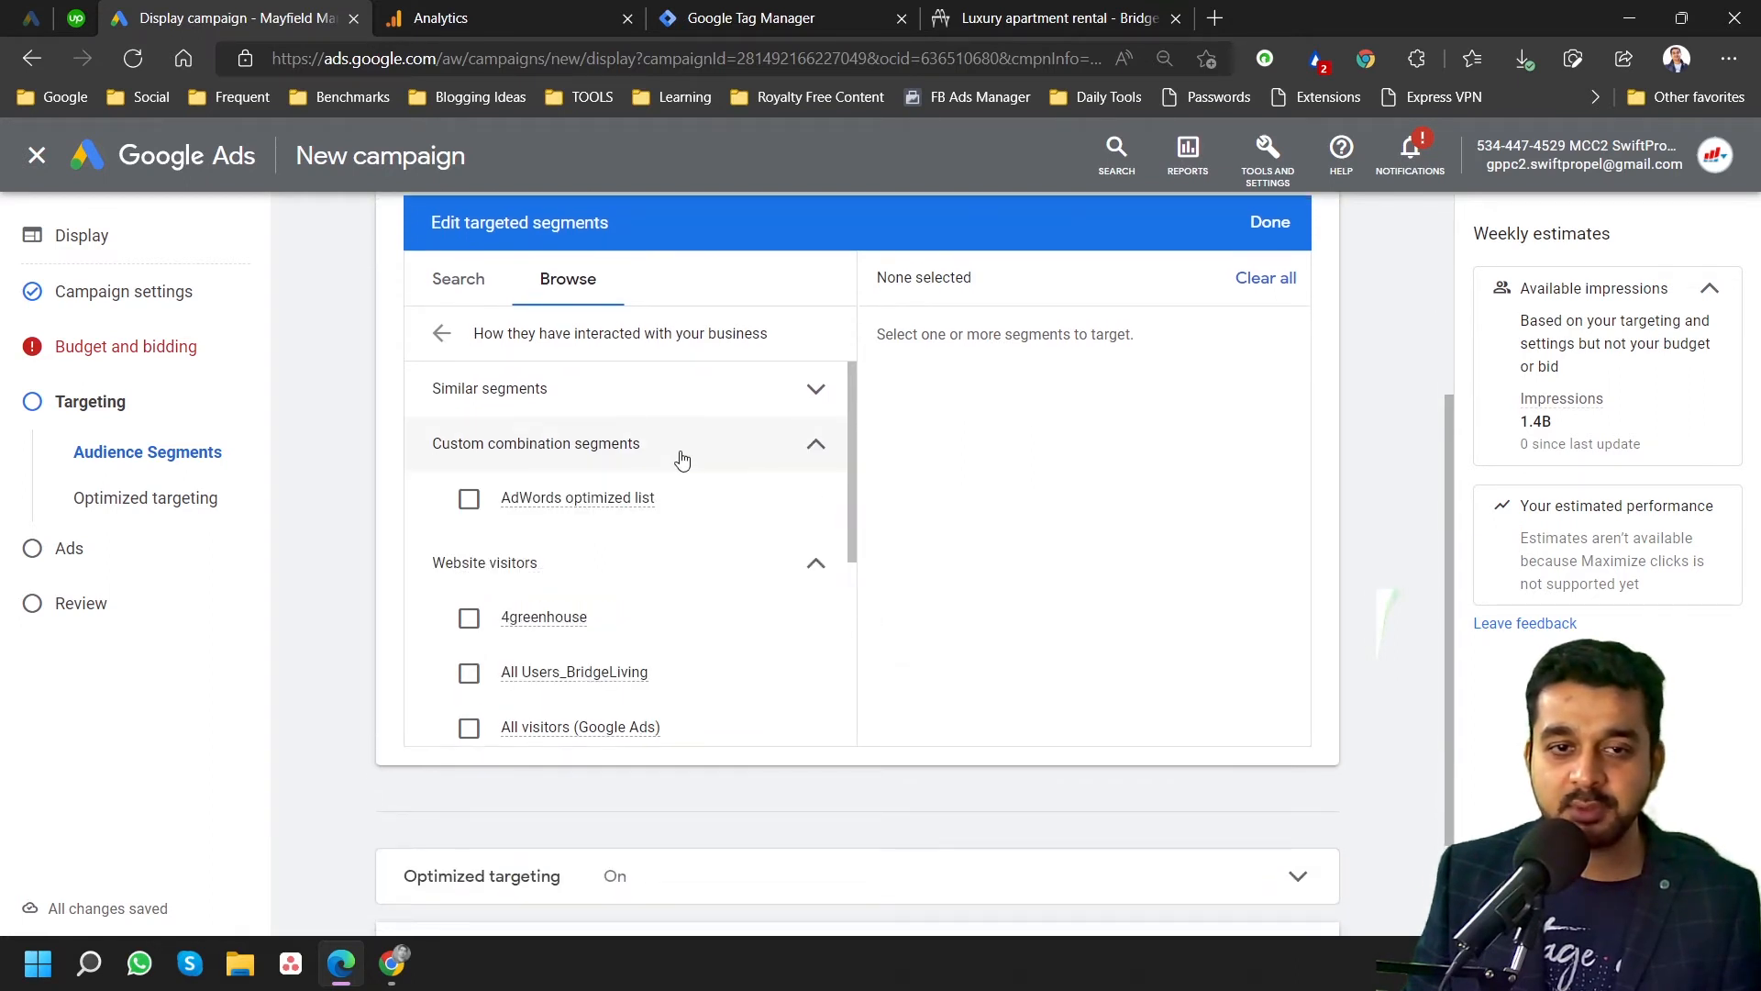
{"action": "left_click", "coordinate": [650, 392]}
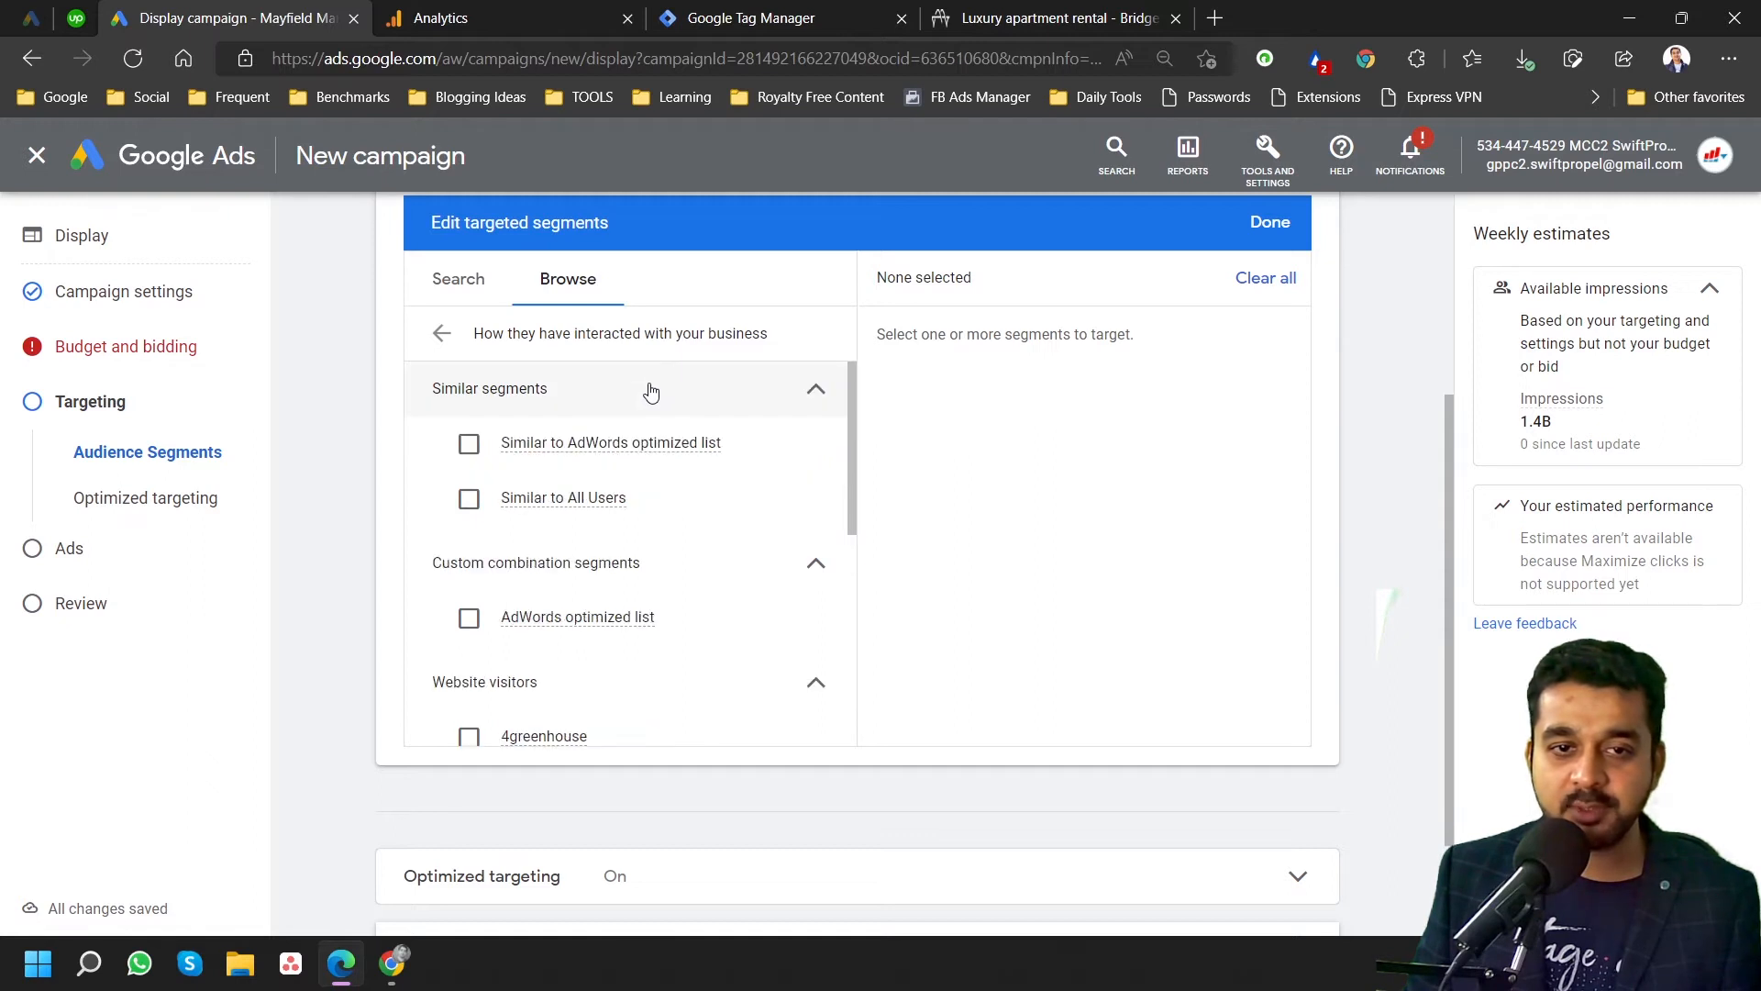
{"action": "scroll", "coordinate": [677, 542], "scroll_direction": "down", "scroll_amount": 2}
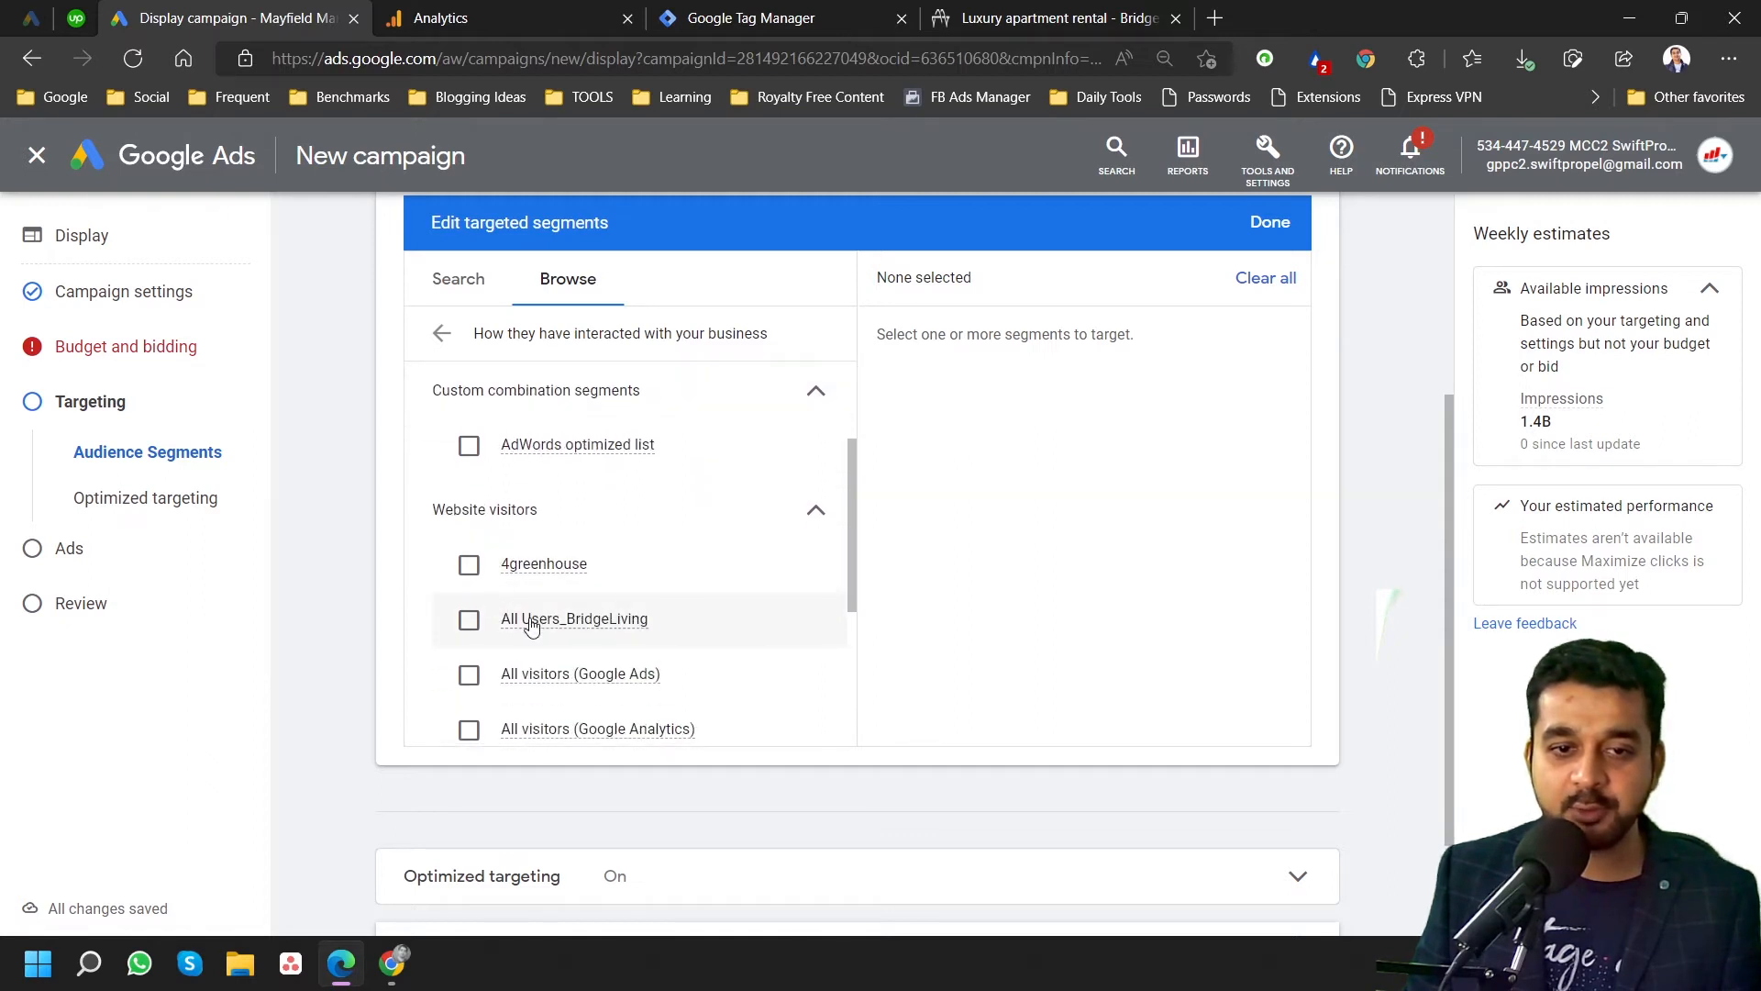
{"action": "mouse_move", "coordinate": [558, 629]}
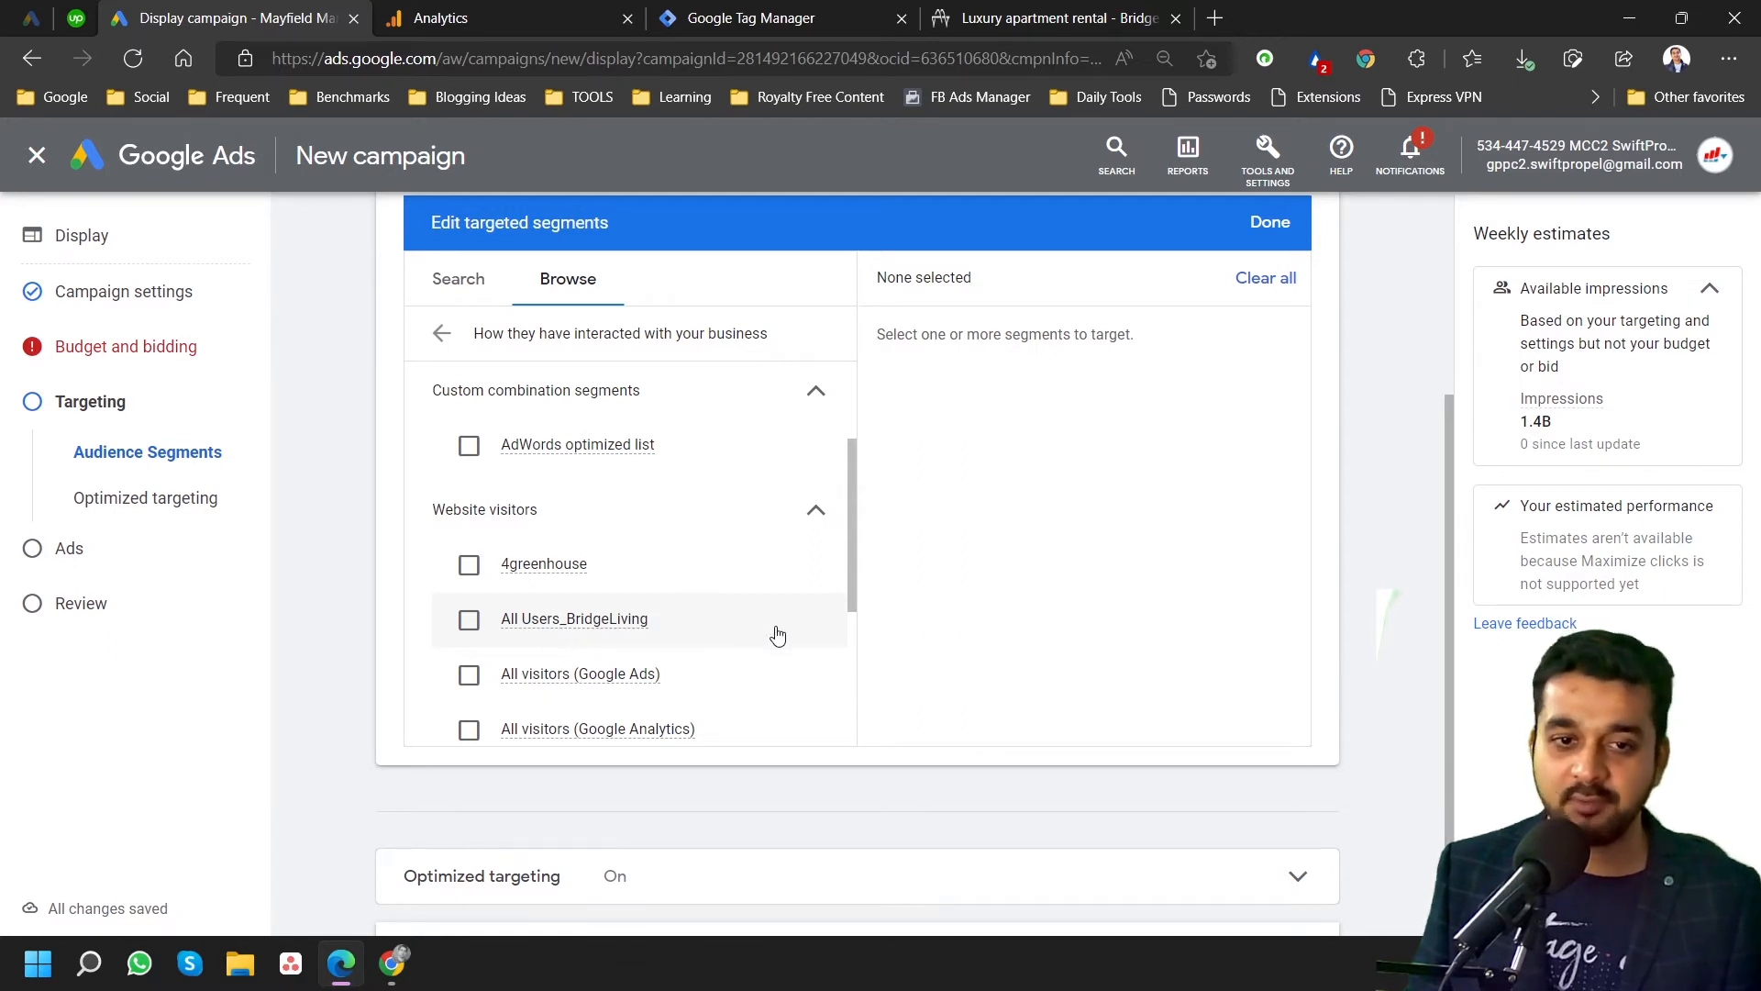
{"action": "scroll", "coordinate": [587, 629], "scroll_direction": "down", "scroll_amount": 3}
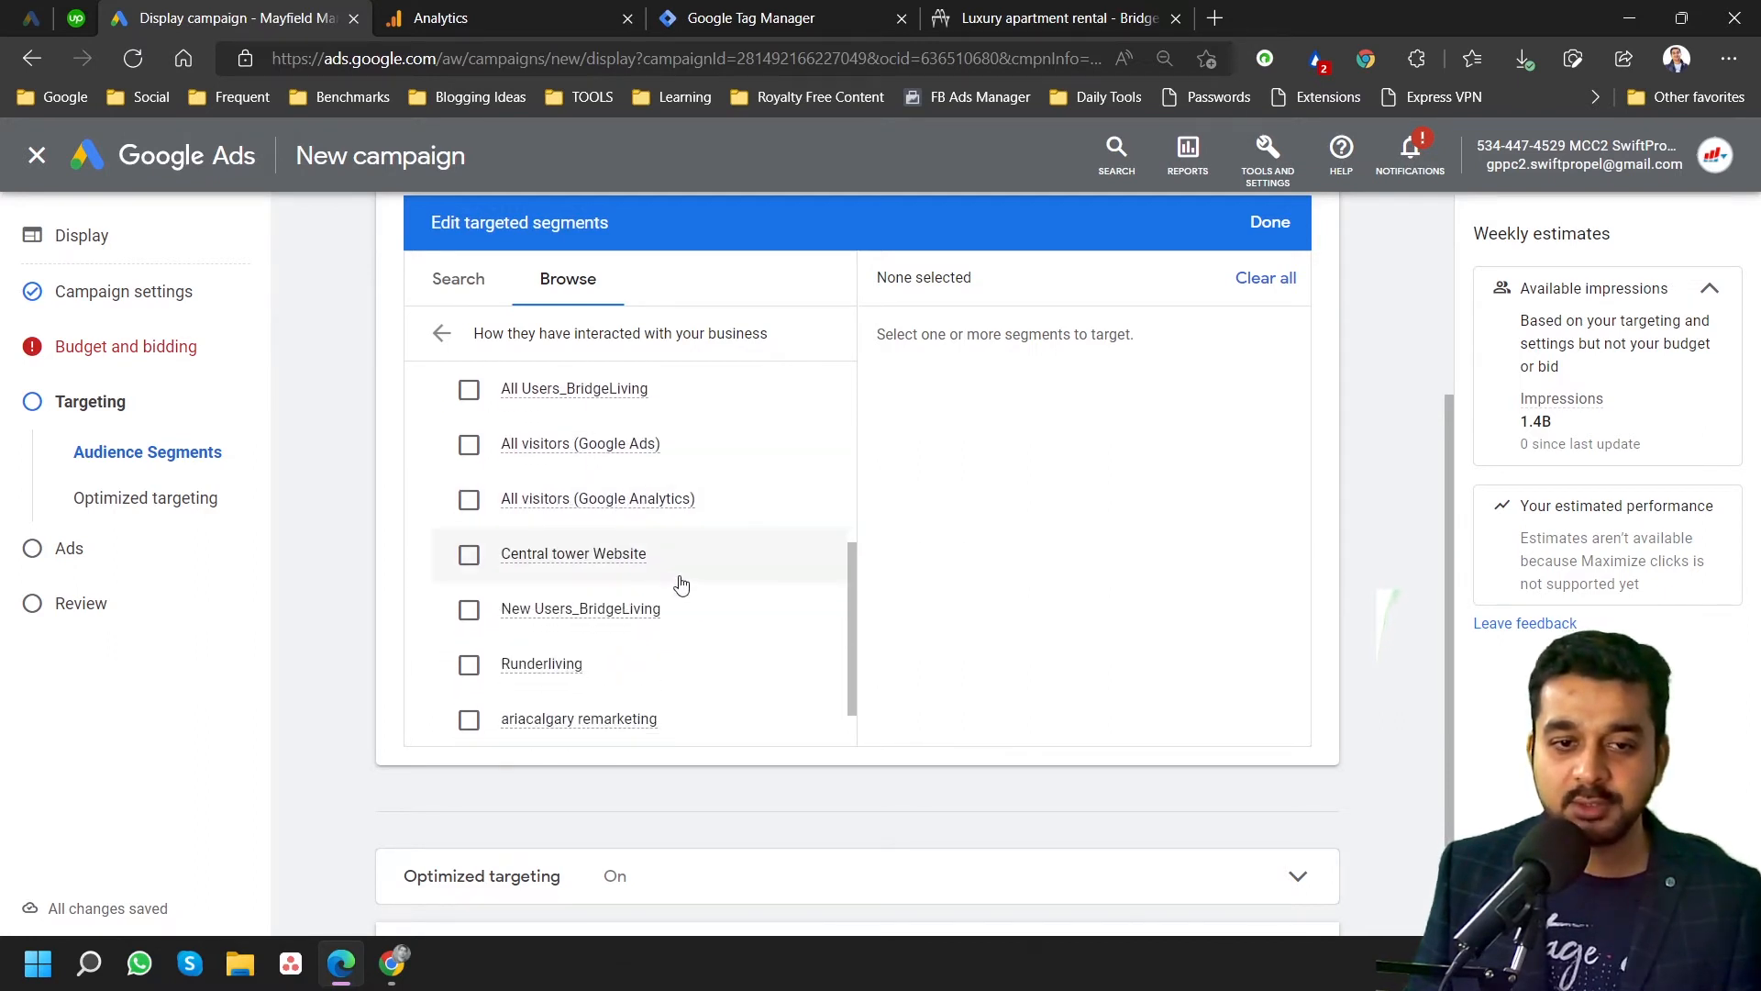
{"action": "scroll", "coordinate": [711, 680], "scroll_direction": "down", "scroll_amount": 1}
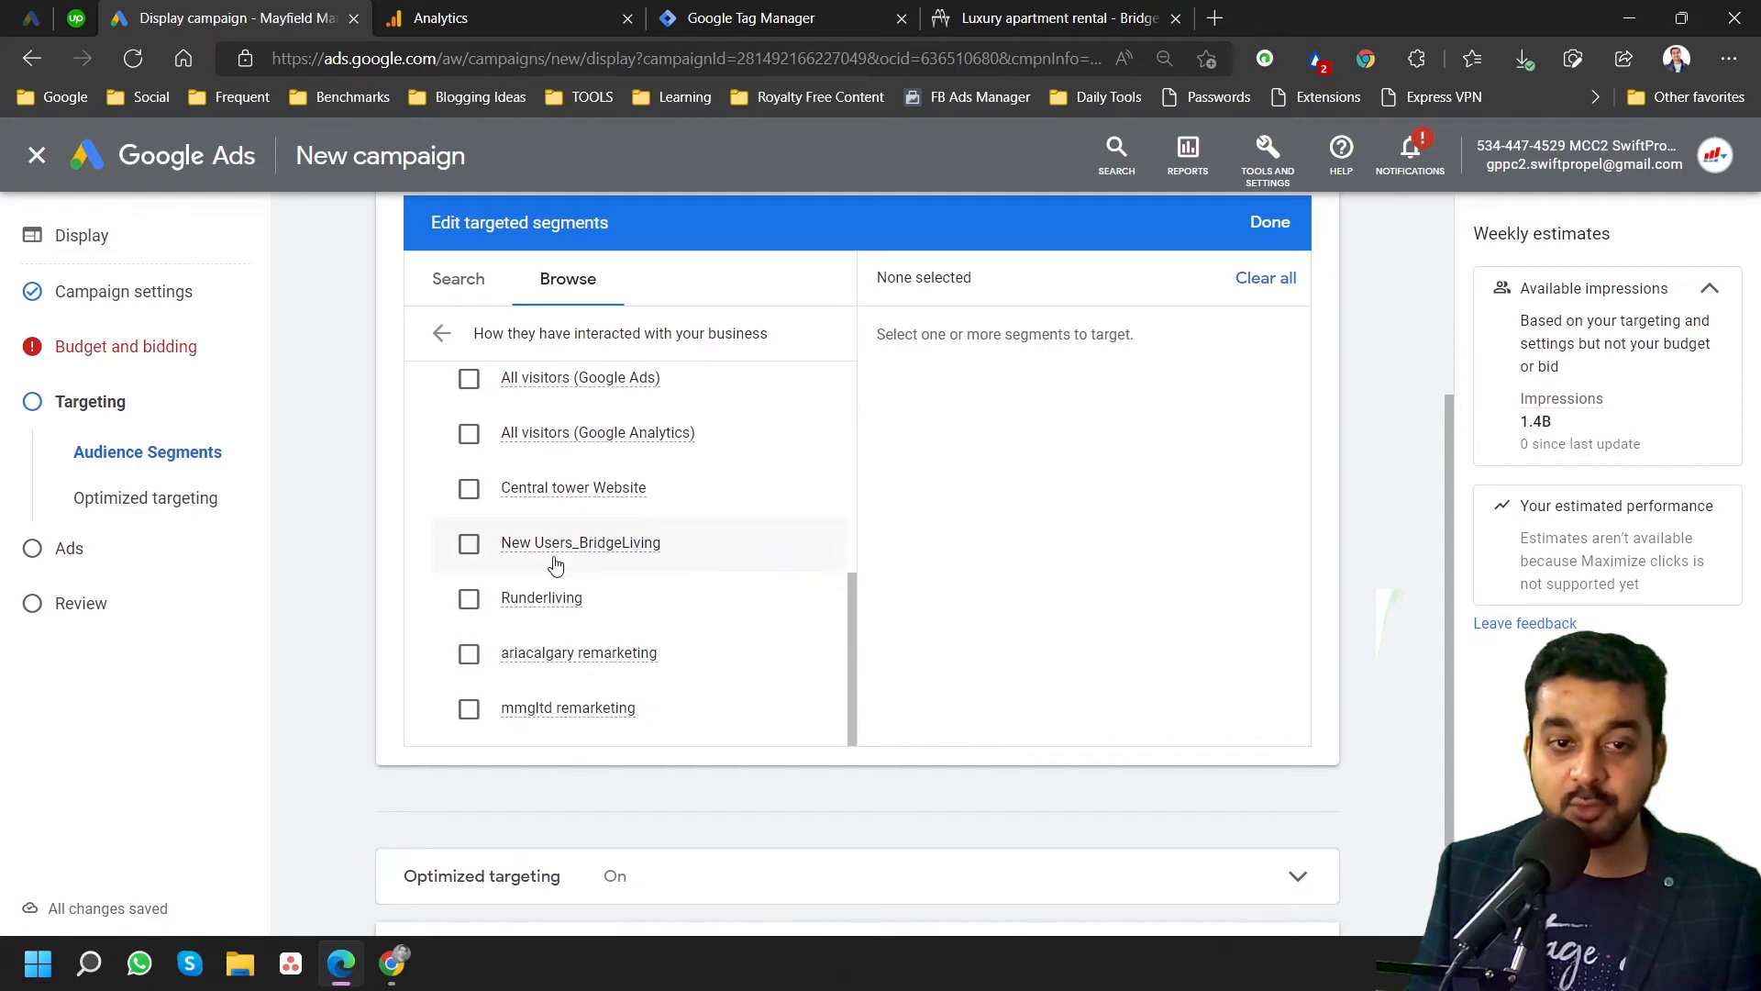
{"action": "mouse_move", "coordinate": [624, 550]}
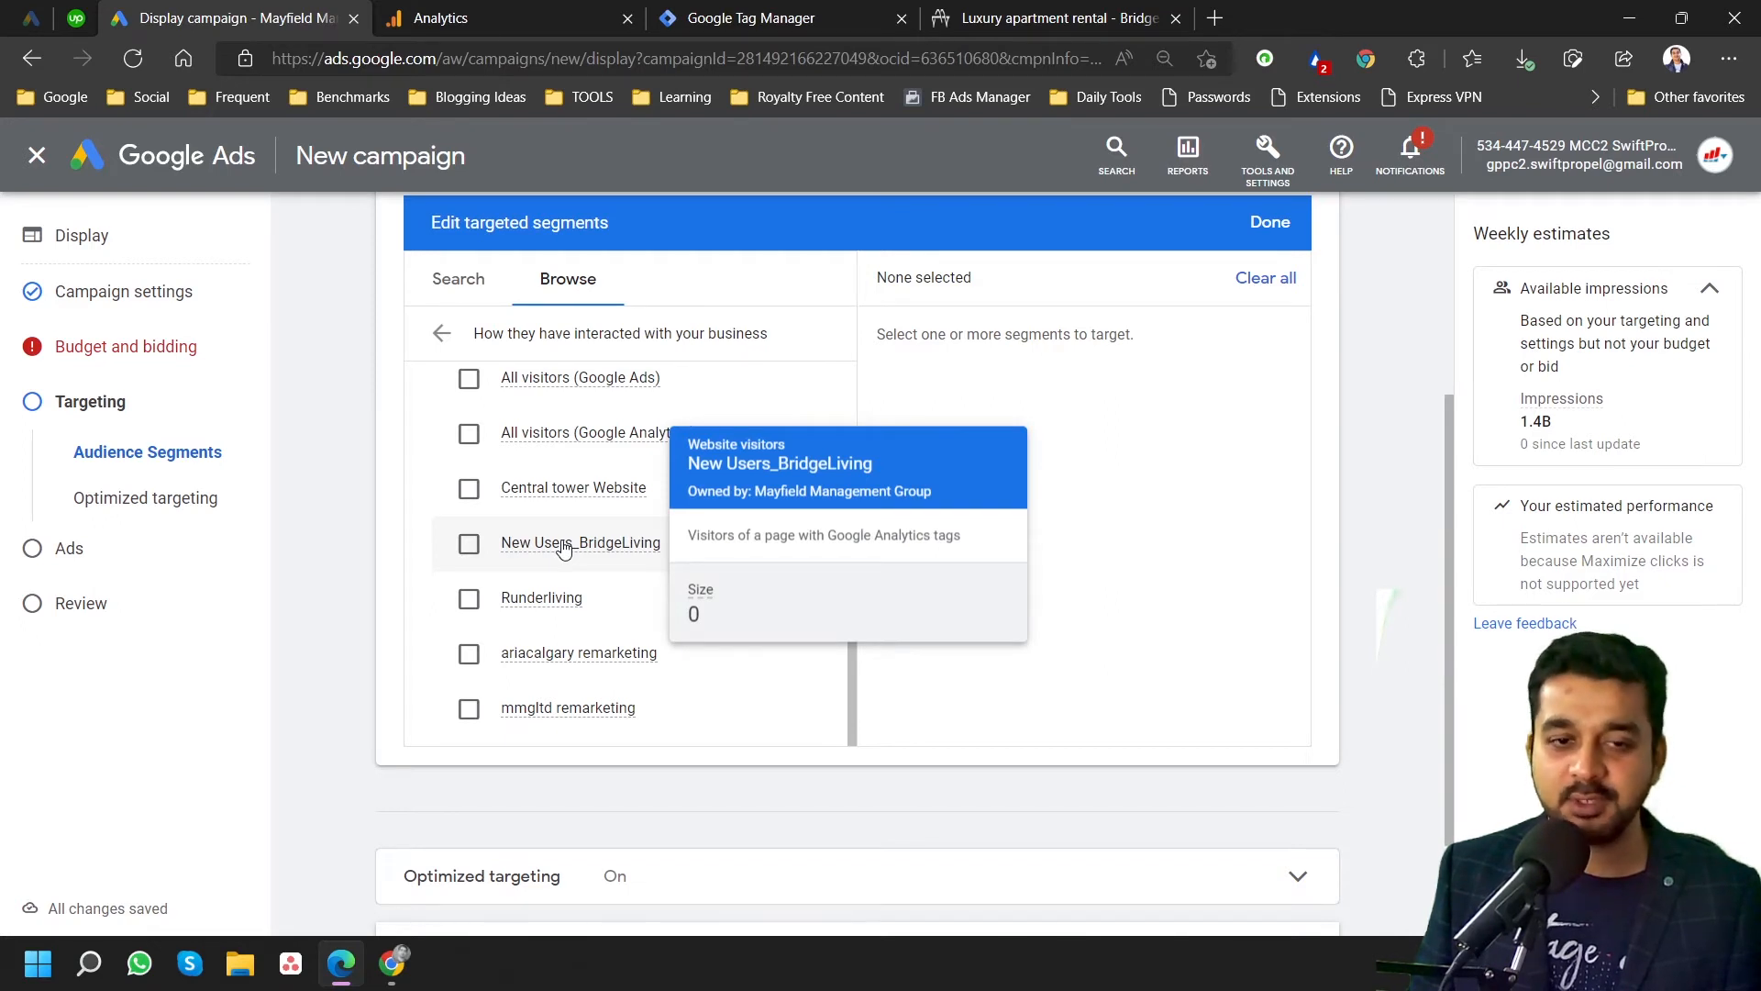
Check the details of the All Users_BridgeLiving website visitors segment and select it as the targeted audience.
{"action": "scroll", "coordinate": [564, 548], "scroll_direction": "up", "scroll_amount": 2}
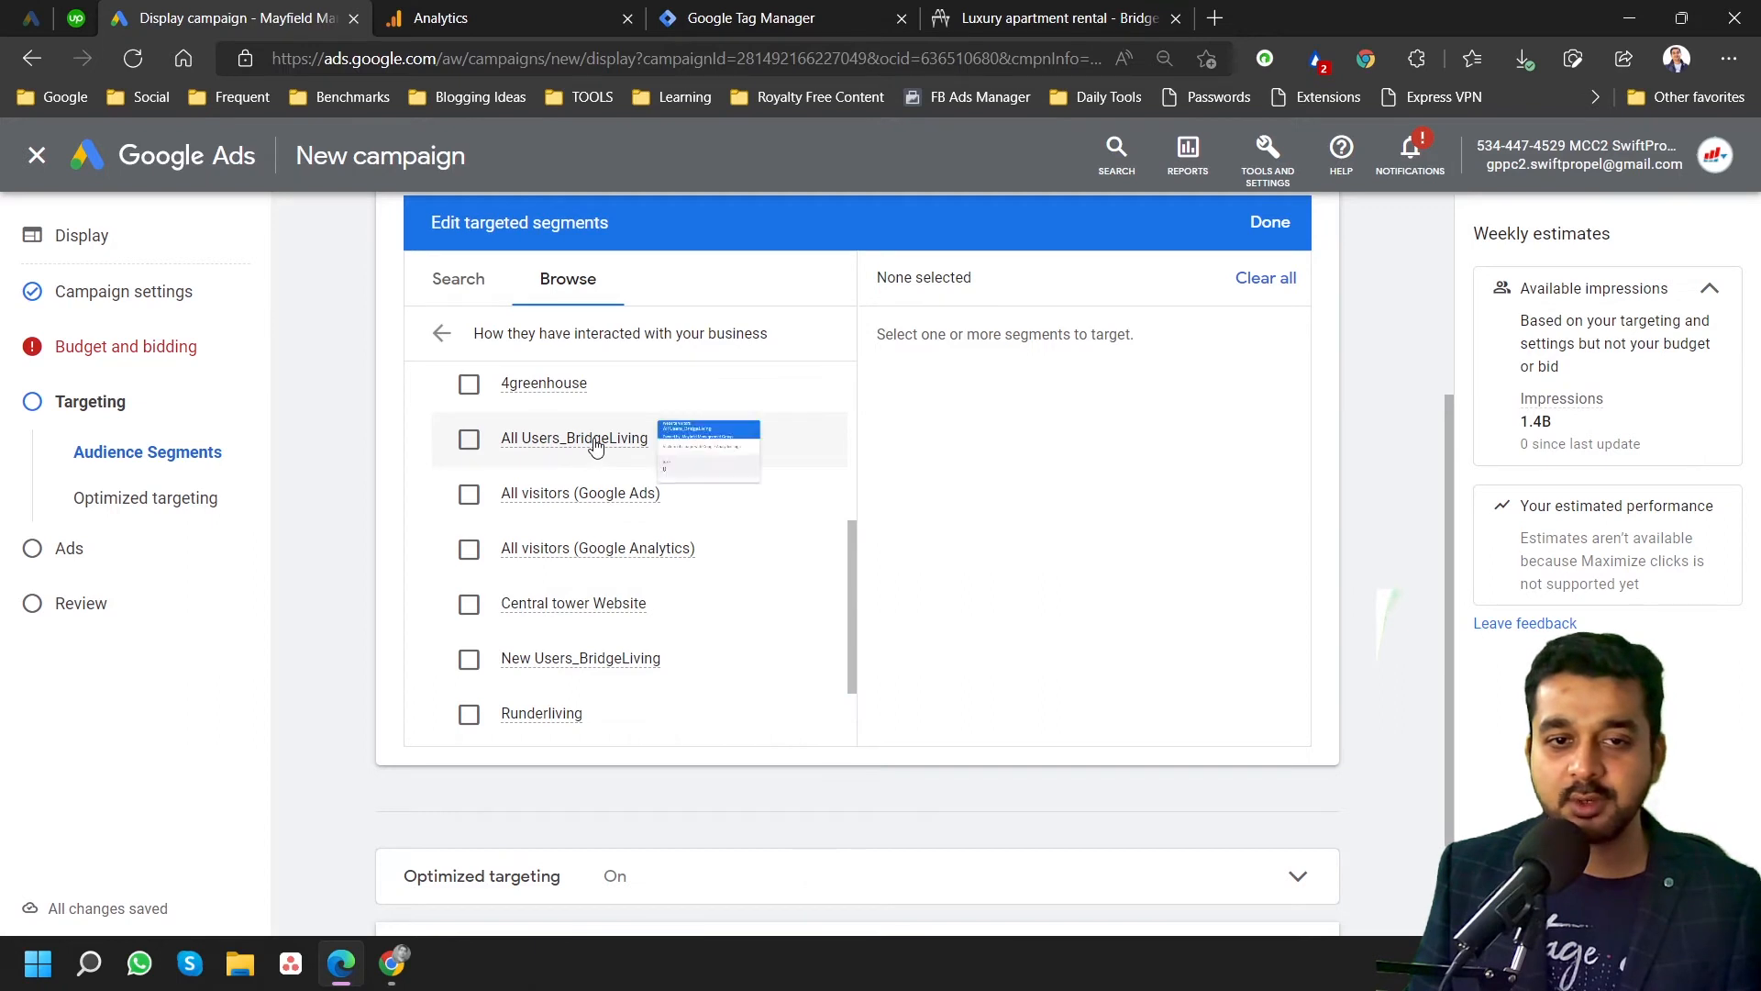
{"action": "mouse_move", "coordinate": [596, 447]}
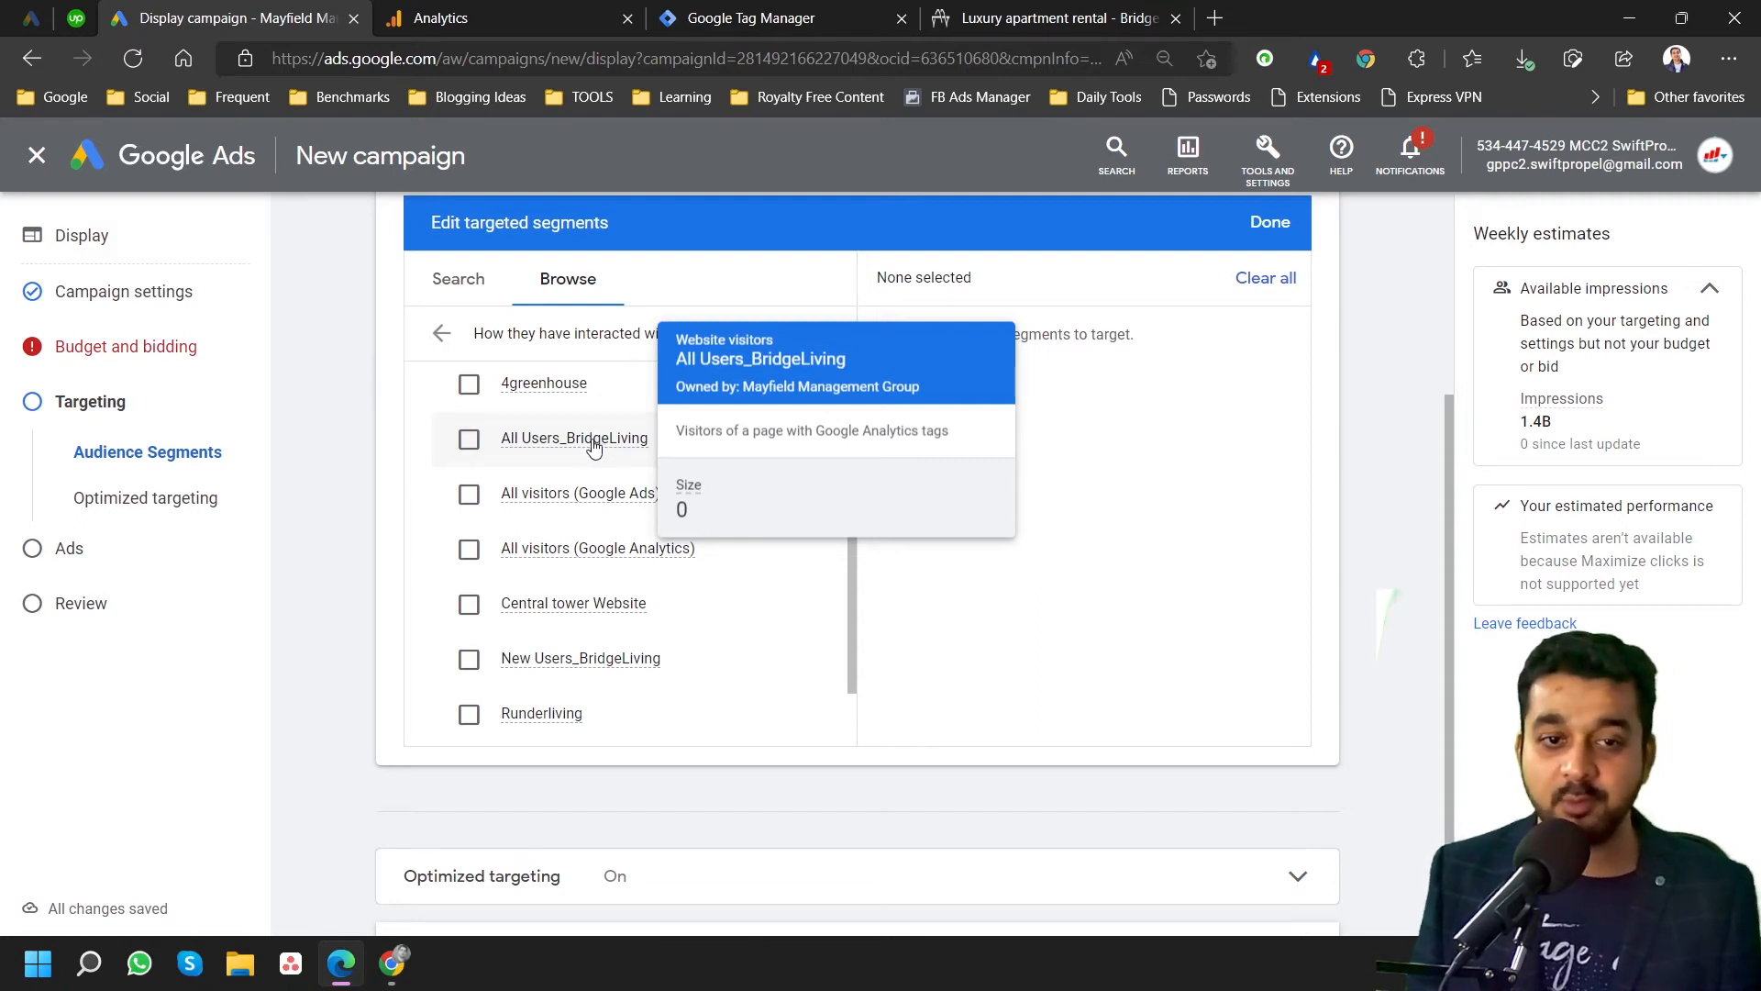
{"action": "scroll", "coordinate": [599, 500], "scroll_direction": "up", "scroll_amount": 1}
{"action": "left_click", "coordinate": [469, 496]}
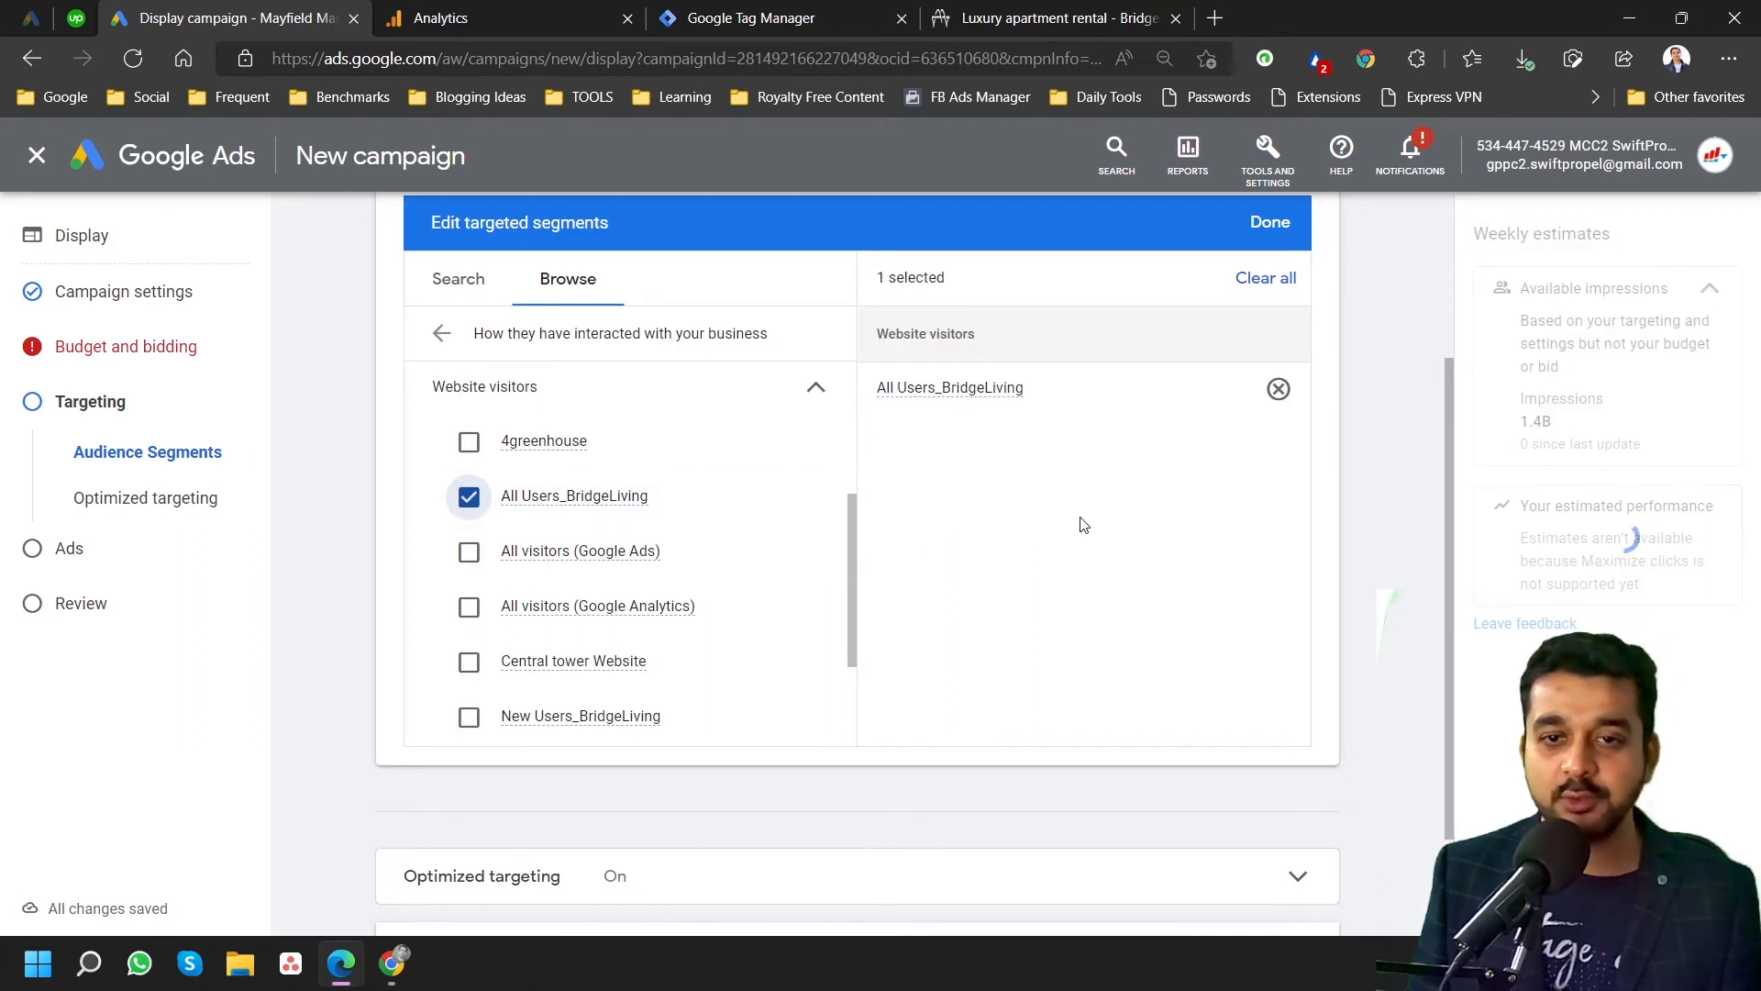
Review the optimized targeting setting and the additional targeting types available, leaving optimized targeting on.
{"action": "scroll", "coordinate": [1079, 520], "scroll_direction": "down", "scroll_amount": 2}
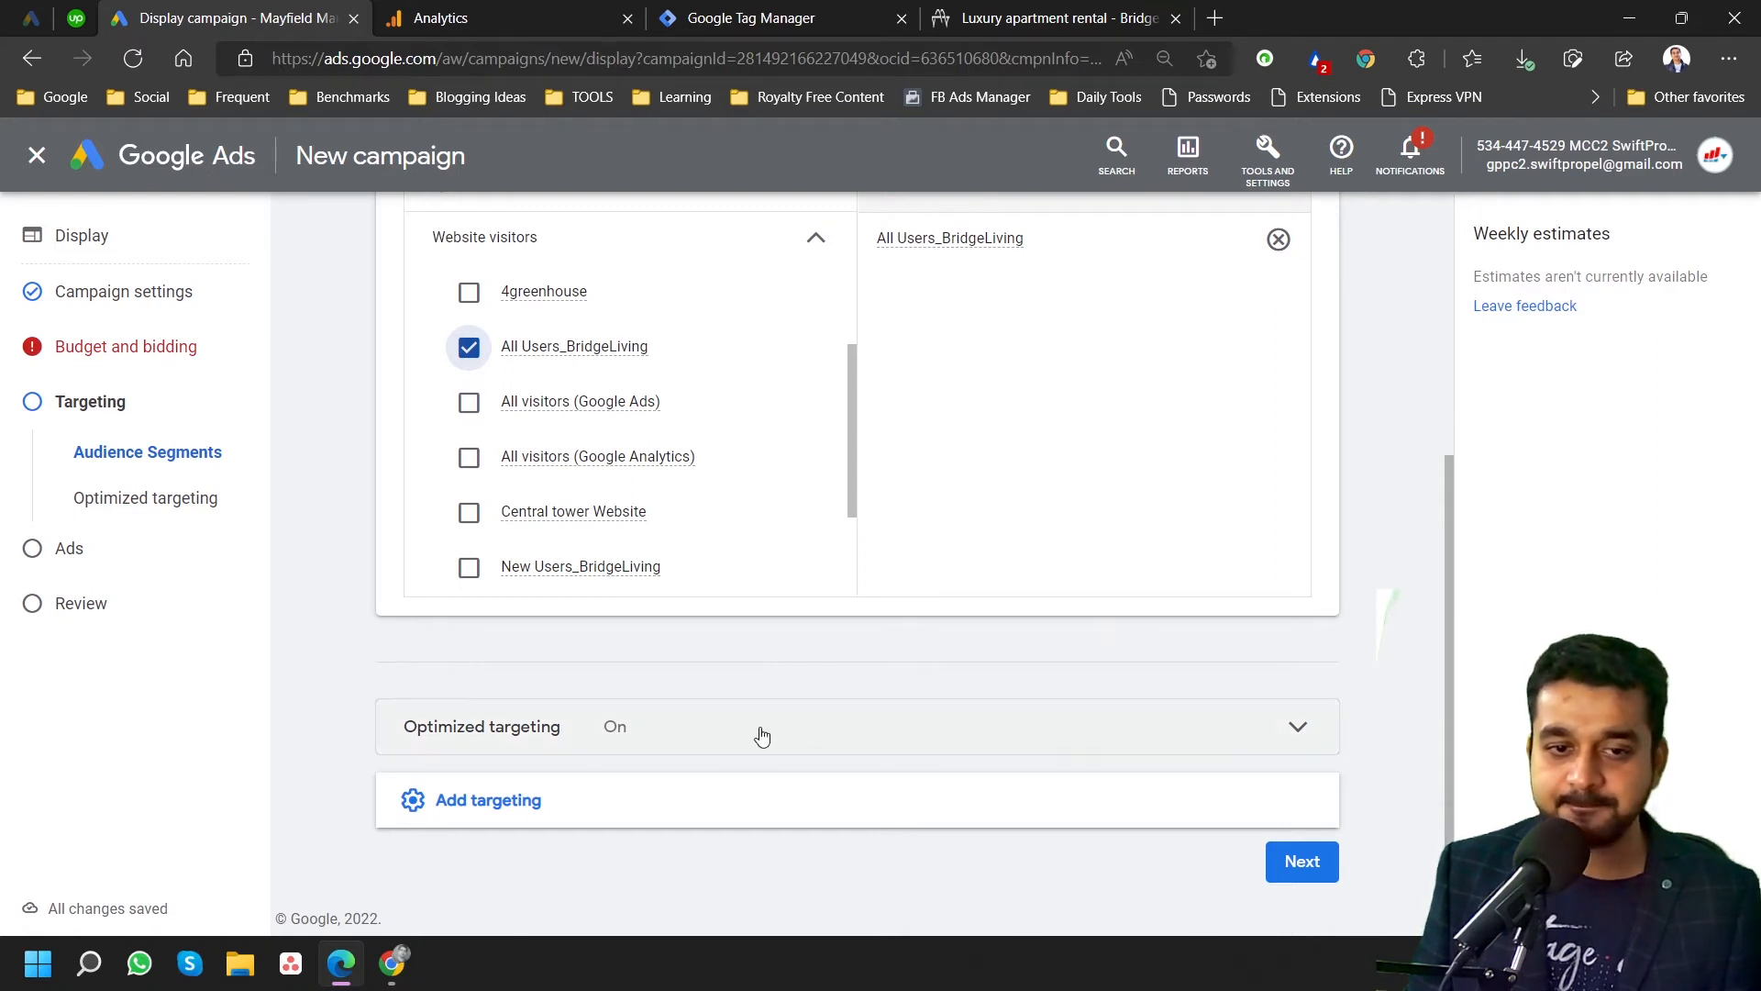
{"action": "left_click", "coordinate": [792, 719]}
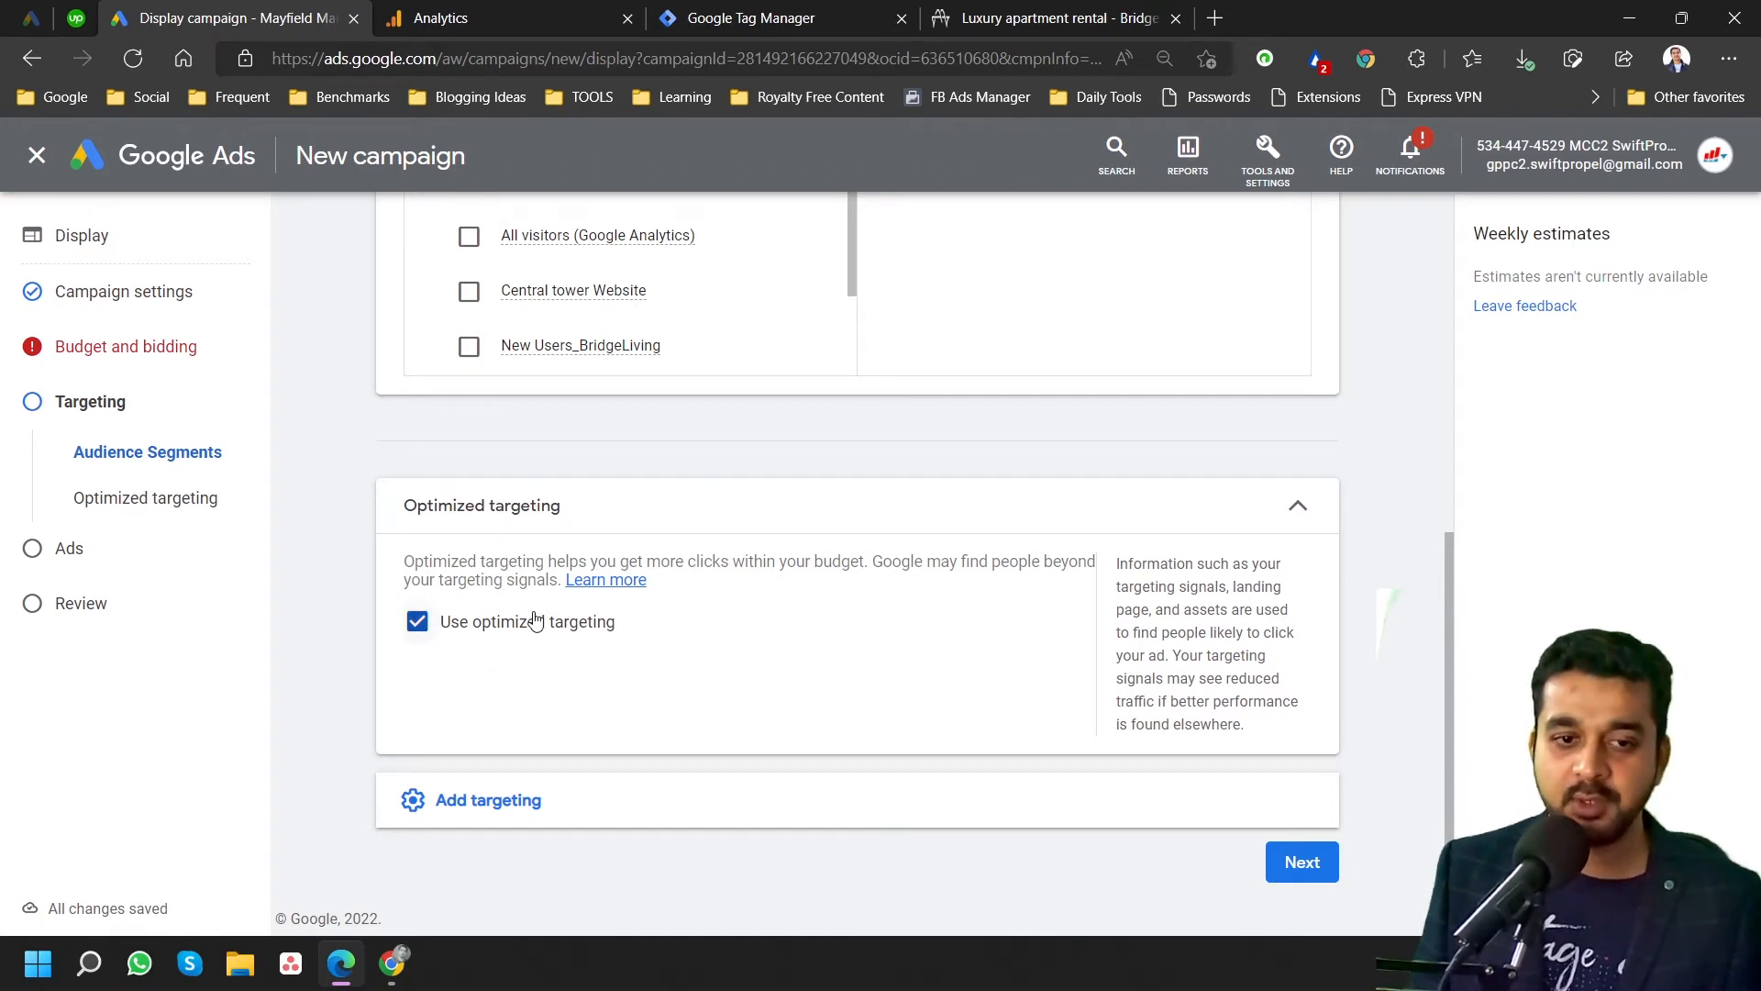
{"action": "left_click", "coordinate": [628, 807]}
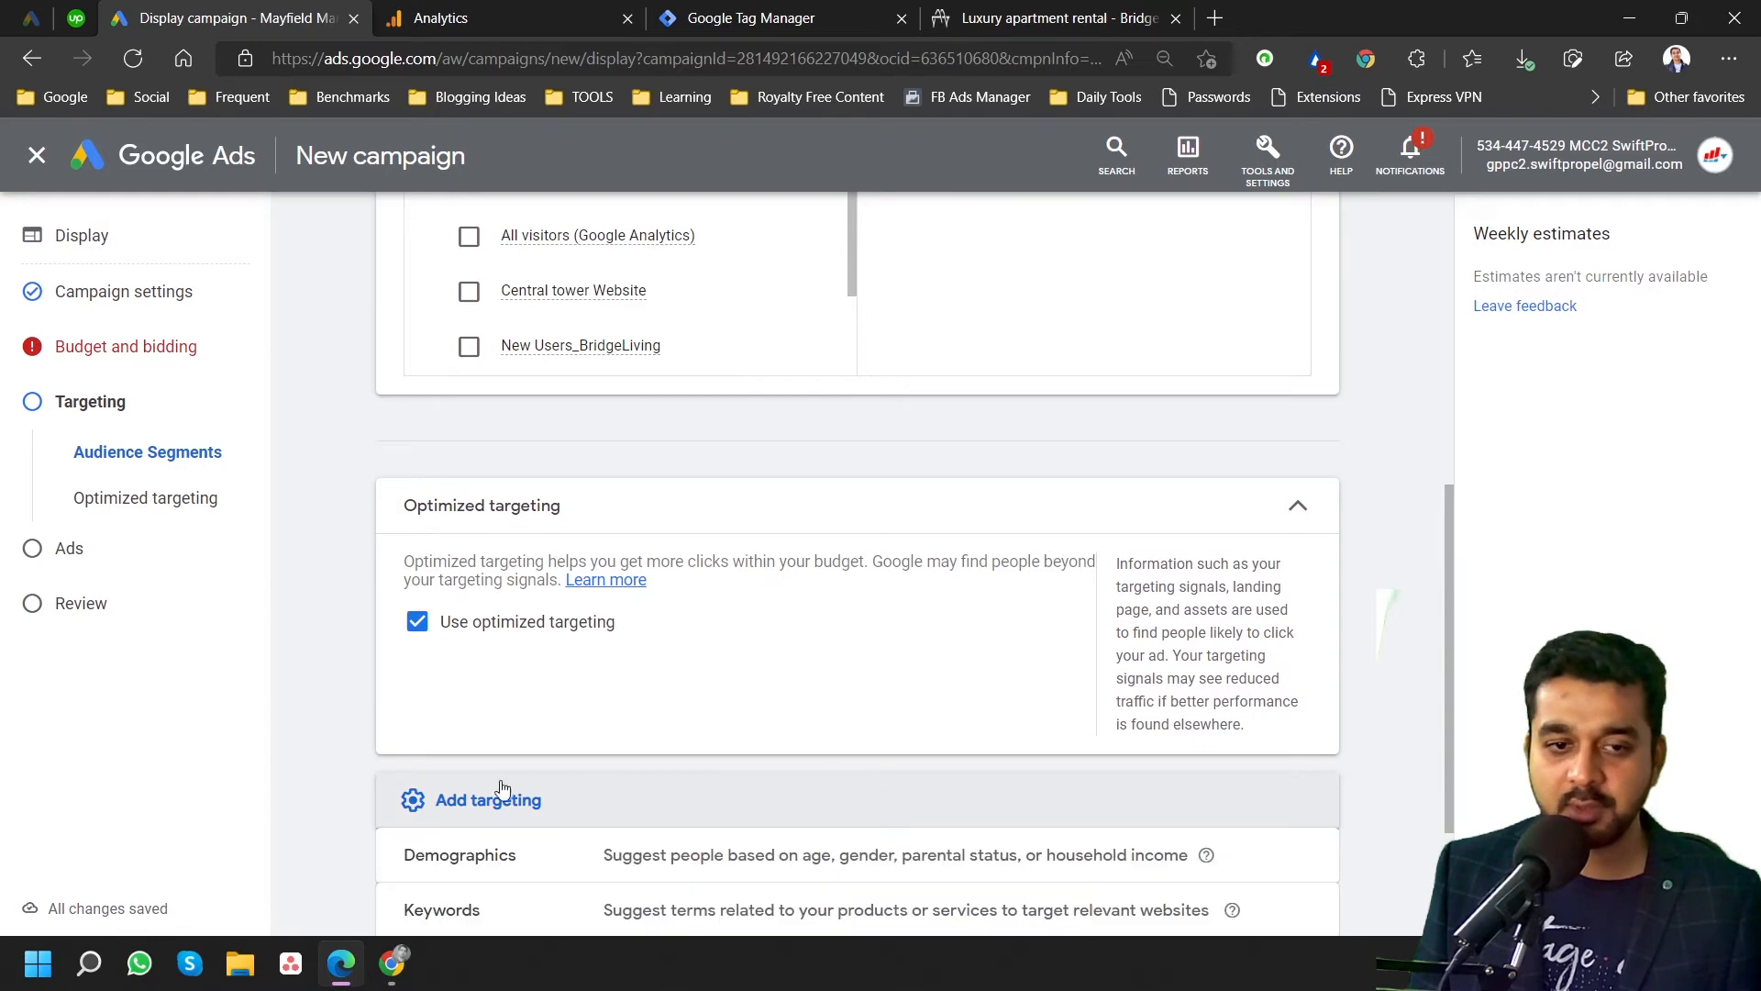
{"action": "scroll", "coordinate": [570, 786], "scroll_direction": "down", "scroll_amount": 2}
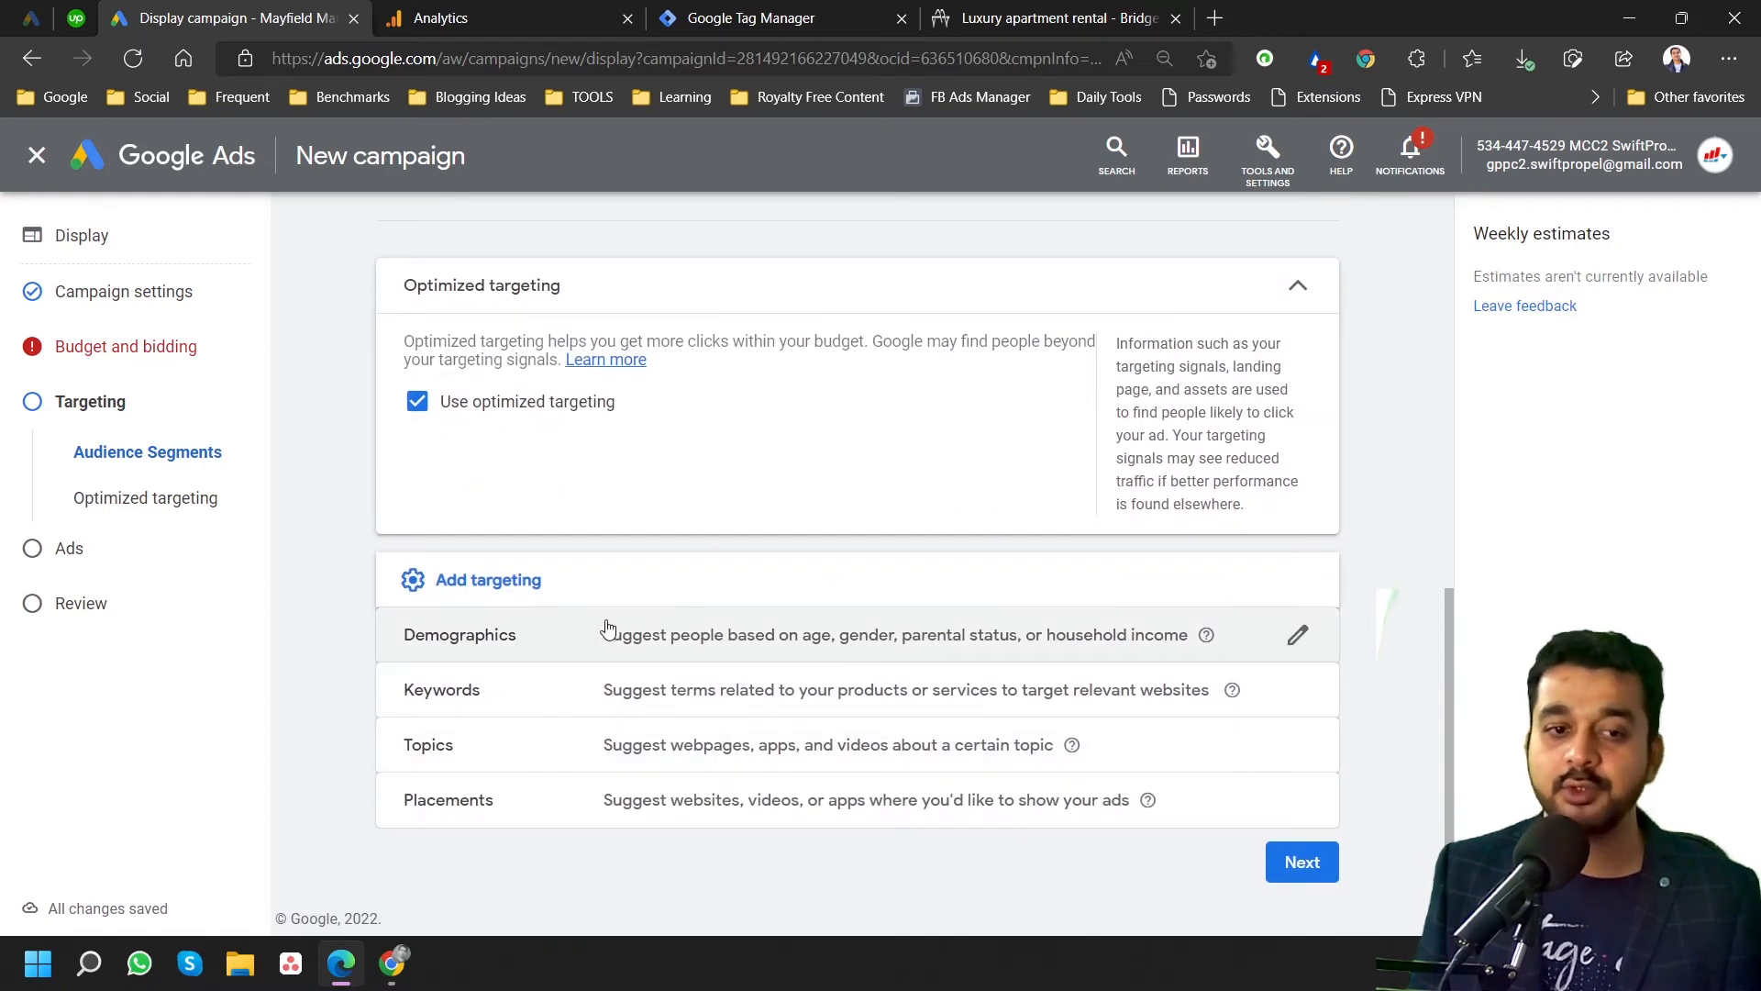
{"action": "left_click", "coordinate": [865, 588]}
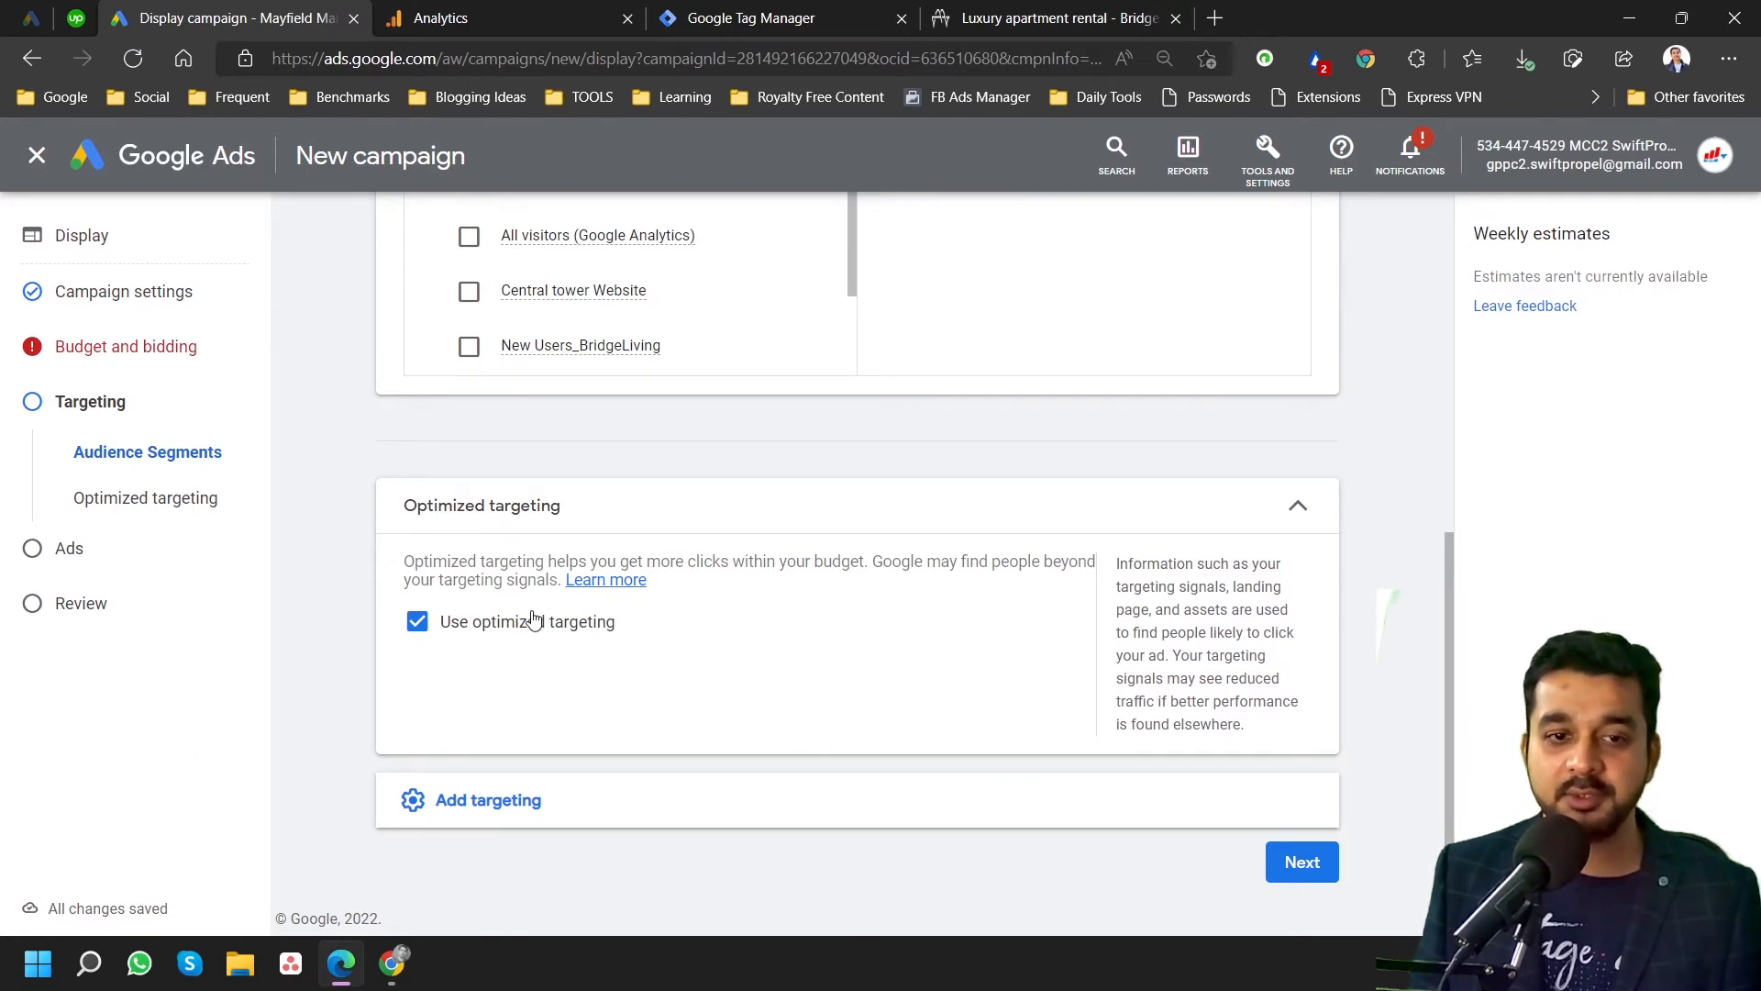
Return to the budget and bidding settings and inspect the budget and bid strategy for the flagged error.
{"action": "left_click", "coordinate": [123, 351]}
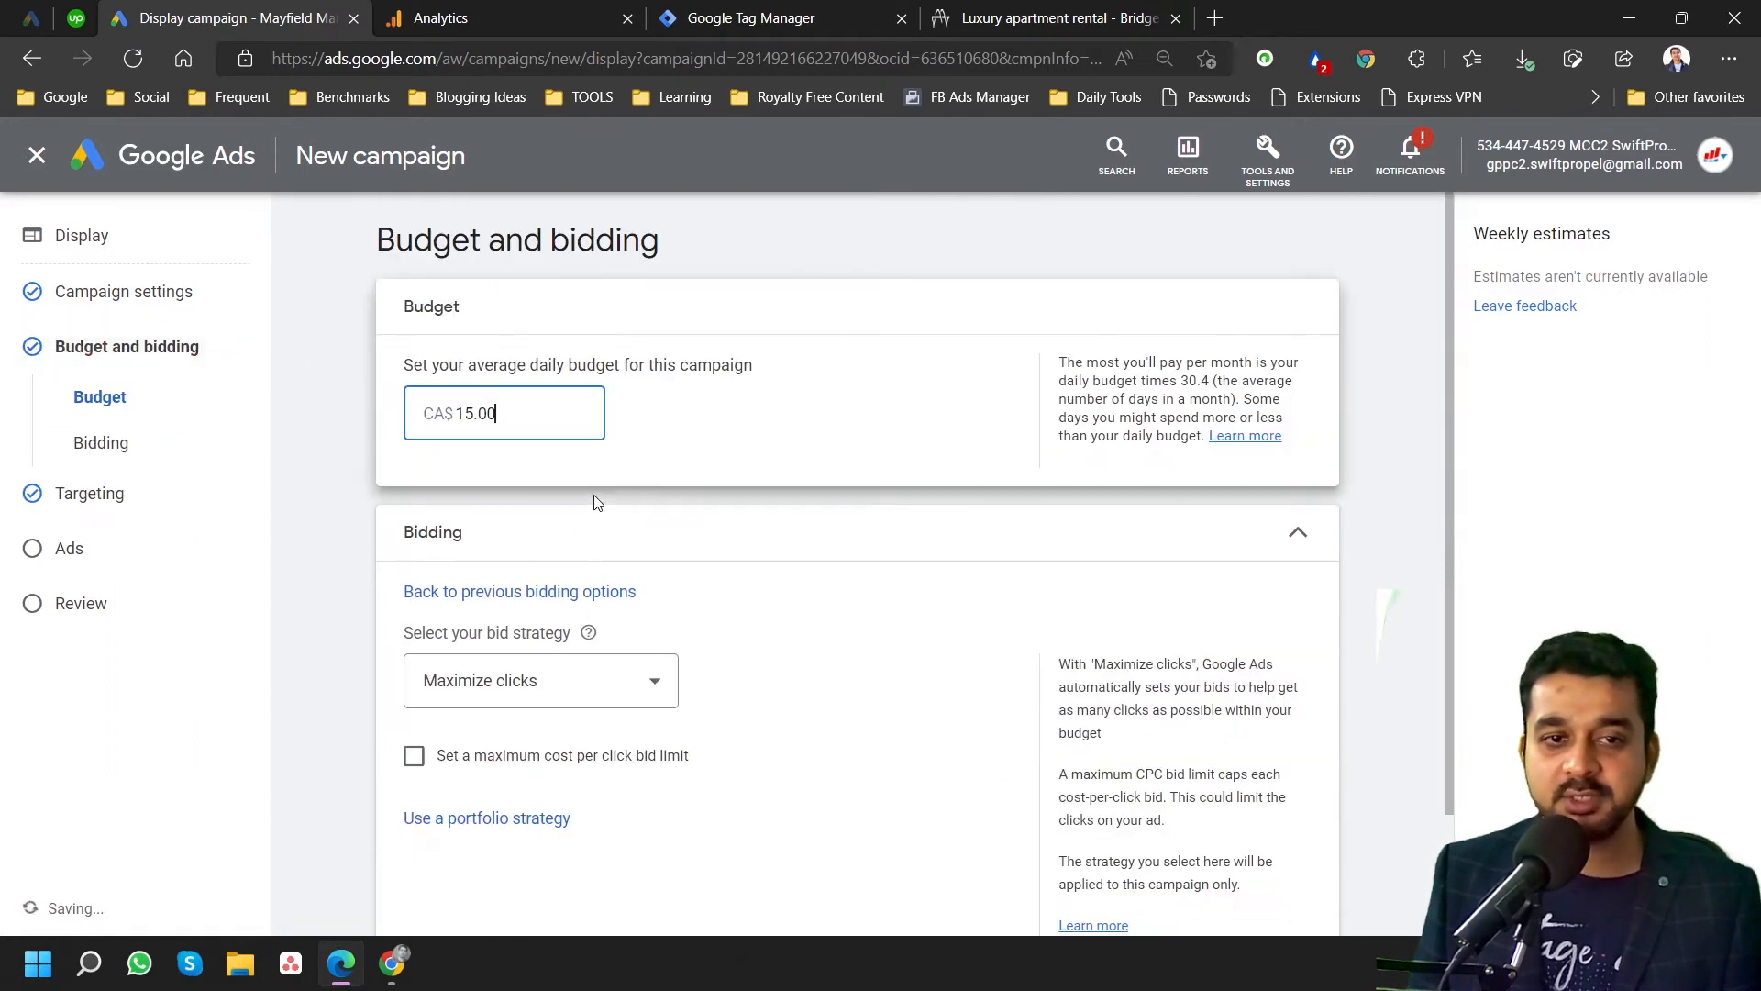
{"action": "left_click", "coordinate": [729, 447]}
{"action": "scroll", "coordinate": [809, 491], "scroll_direction": "down", "scroll_amount": 2}
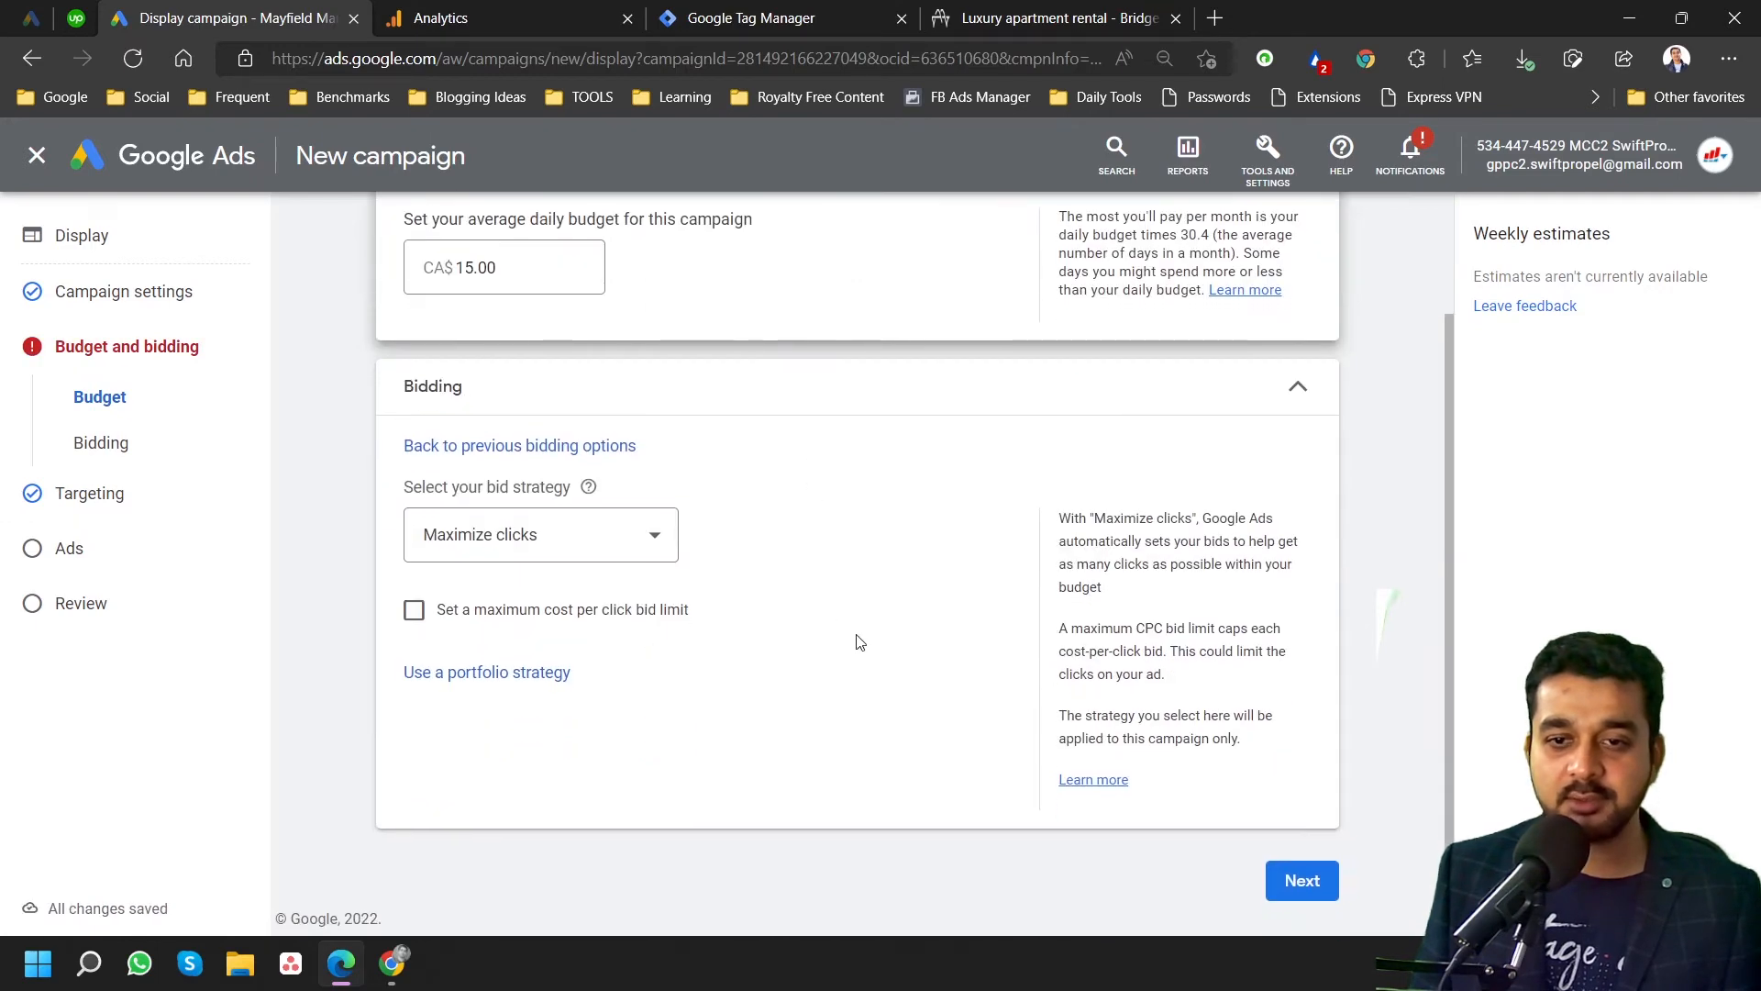
{"action": "scroll", "coordinate": [808, 514], "scroll_direction": "up", "scroll_amount": 2}
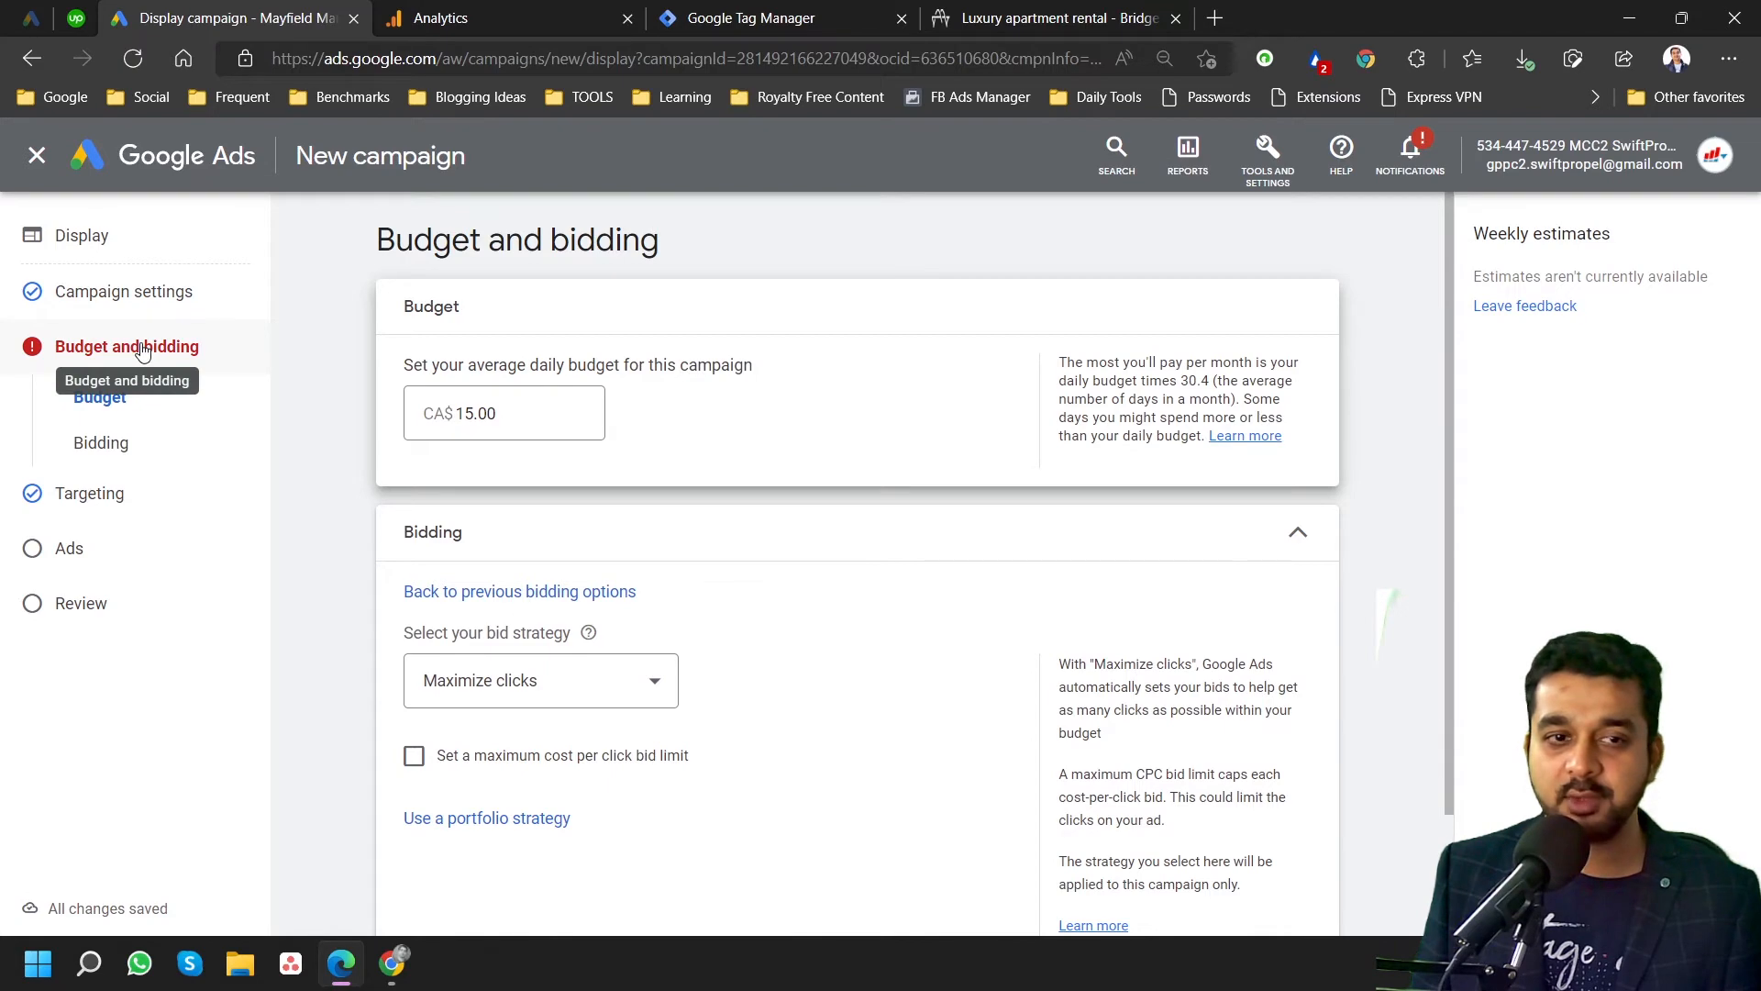
{"action": "scroll", "coordinate": [1138, 851], "scroll_direction": "down", "scroll_amount": 2}
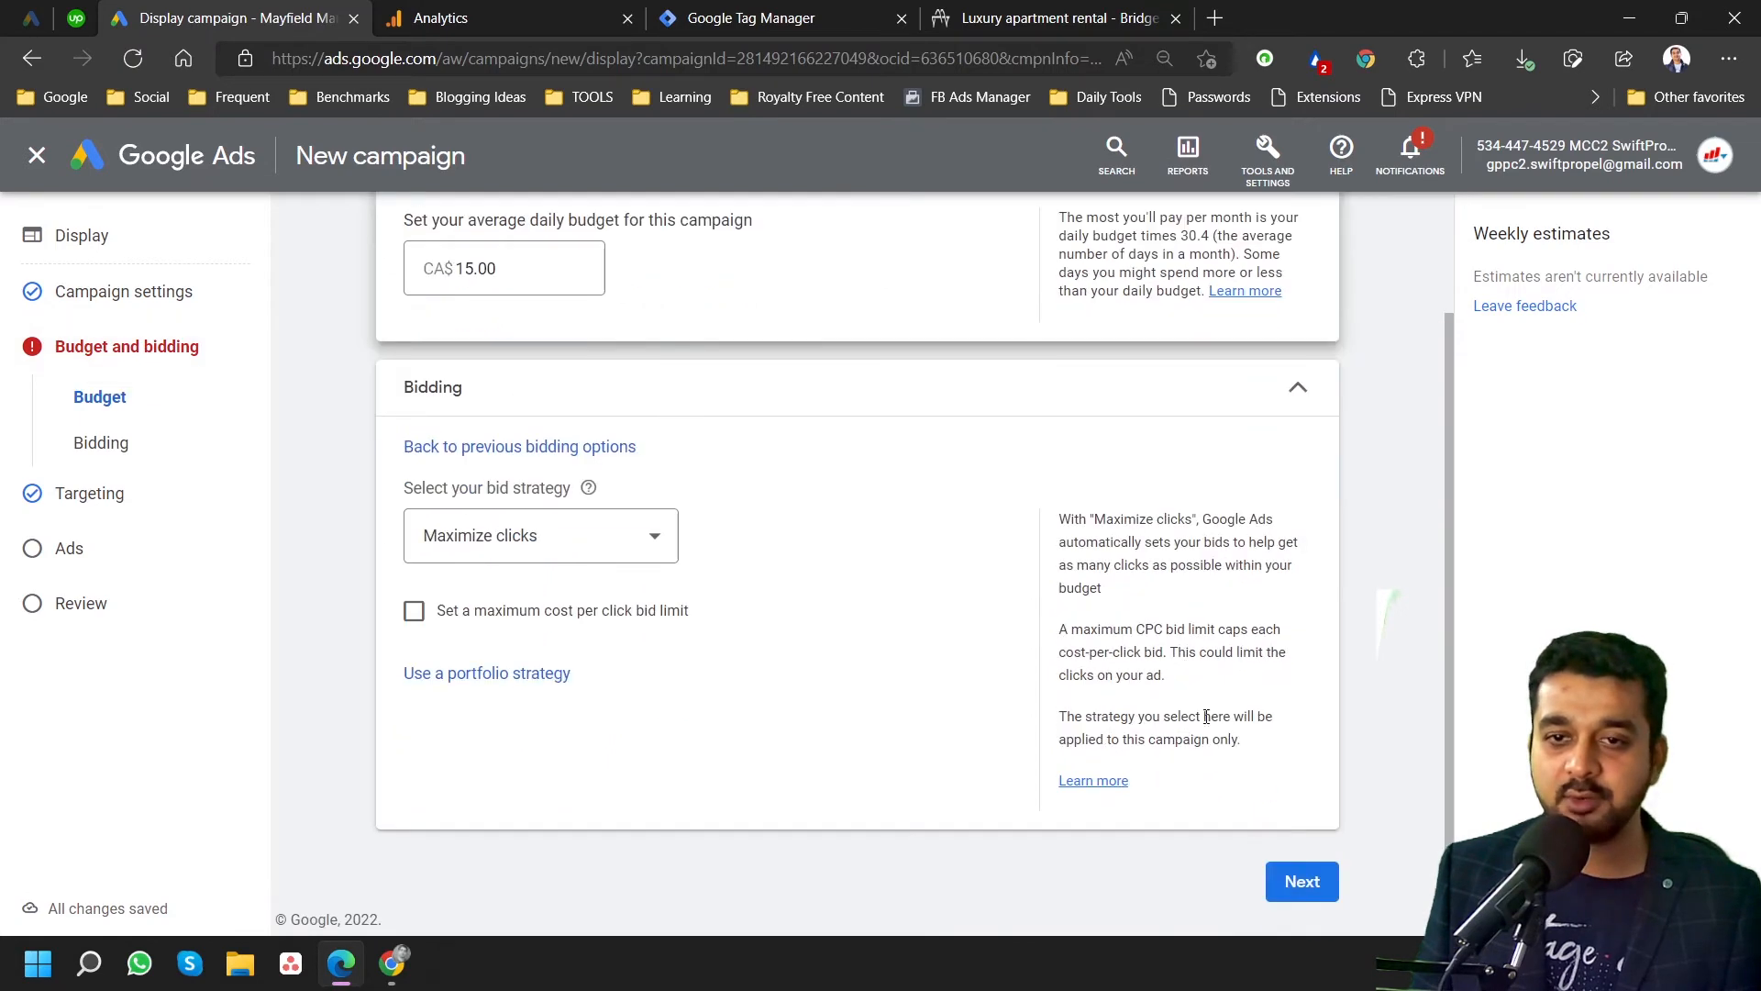
Continue past the bidding settings, recheck the All Users_BridgeLiving segment and optimized targeting, and proceed to ad creation.
{"action": "left_click", "coordinate": [1288, 880]}
{"action": "scroll", "coordinate": [1230, 563], "scroll_direction": "down", "scroll_amount": 5}
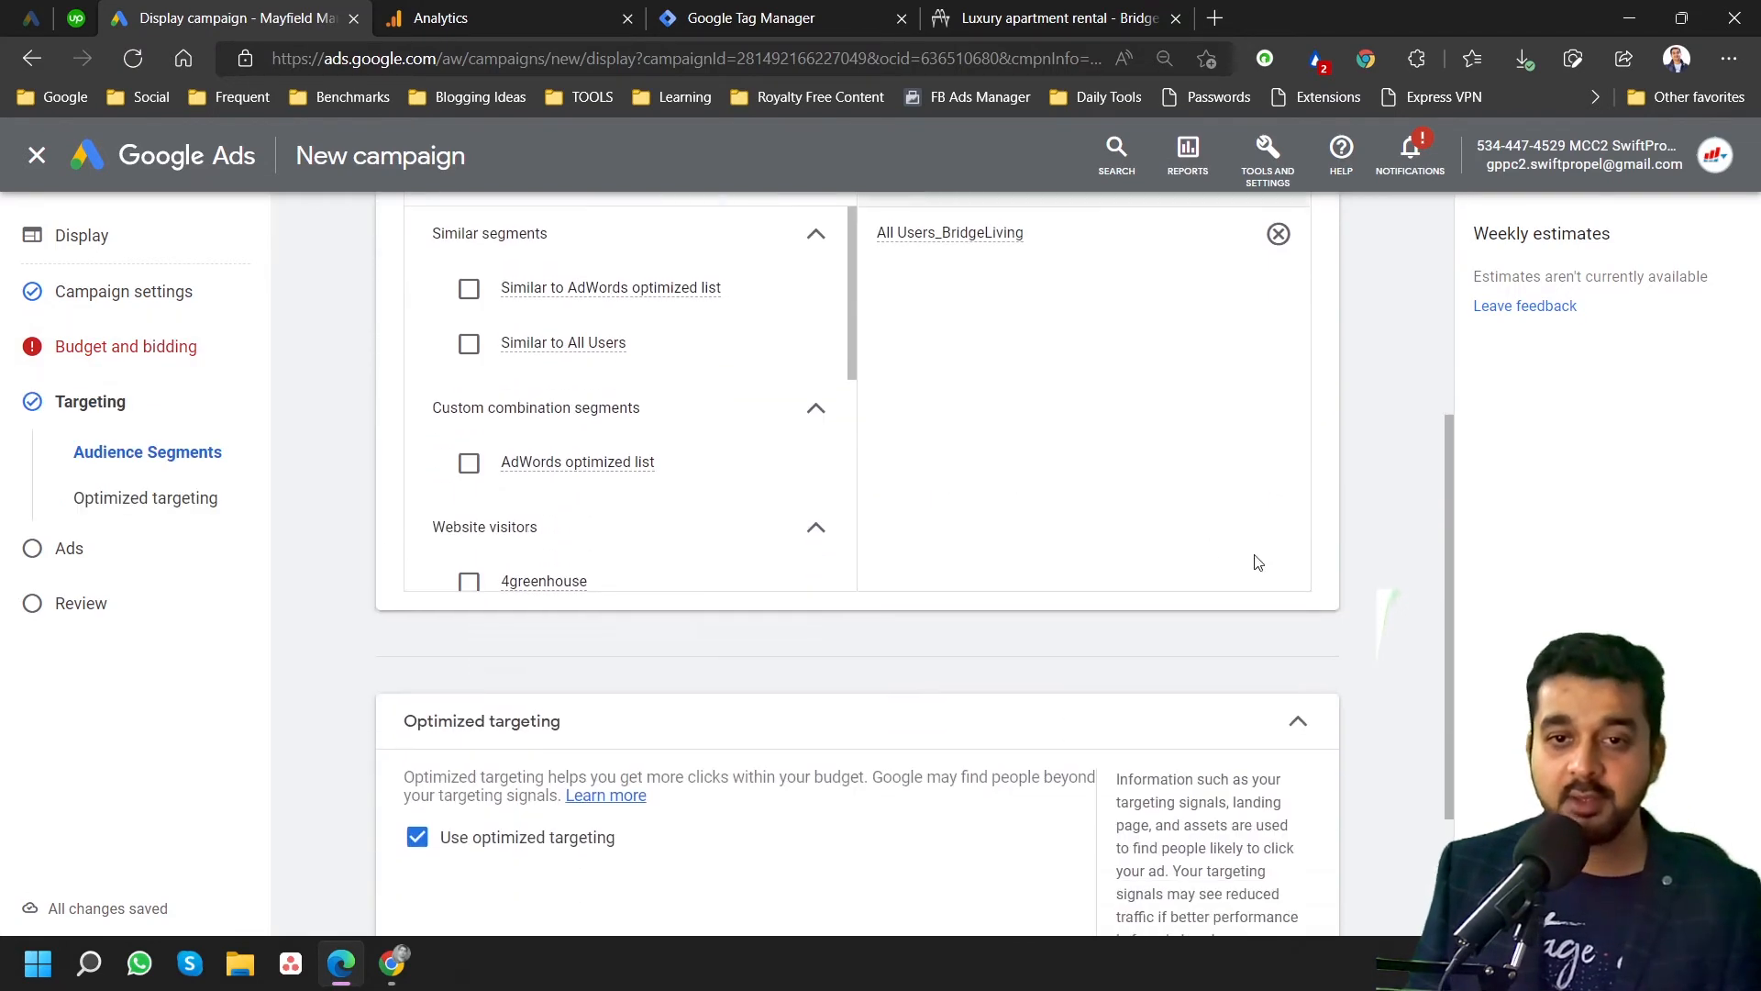
{"action": "scroll", "coordinate": [1137, 486], "scroll_direction": "up", "scroll_amount": 2}
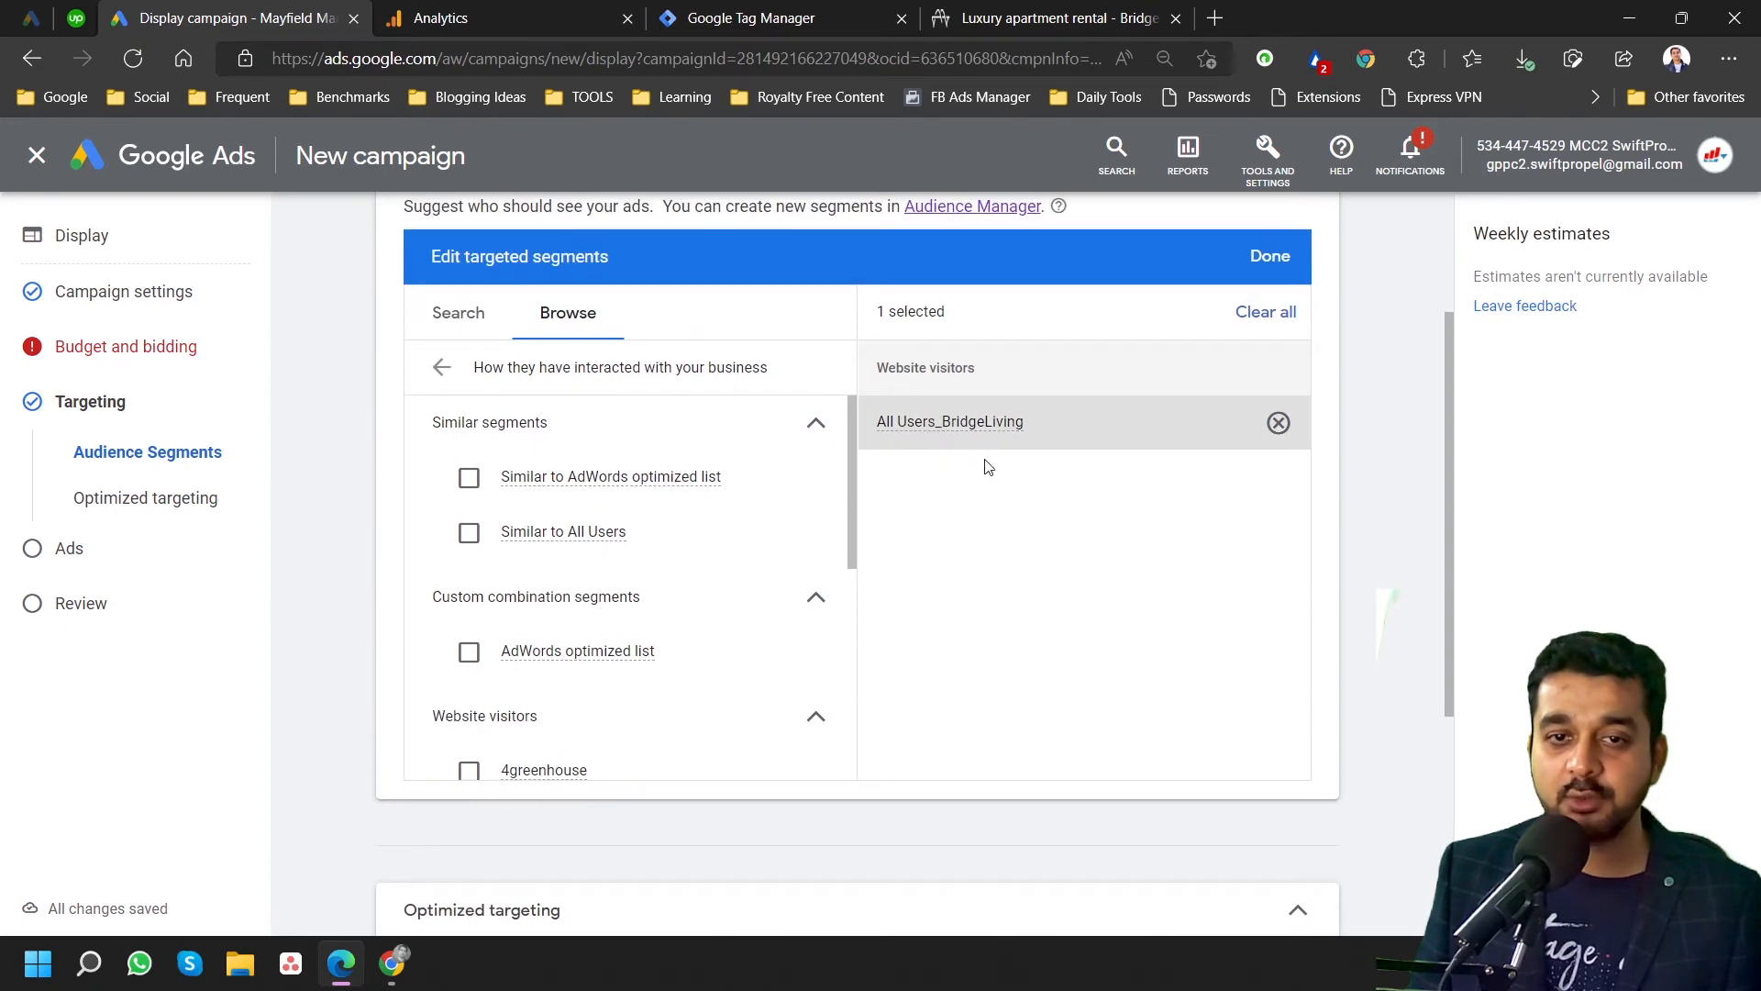
{"action": "scroll", "coordinate": [983, 453], "scroll_direction": "down", "scroll_amount": 3}
{"action": "scroll", "coordinate": [1055, 650], "scroll_direction": "down", "scroll_amount": 1}
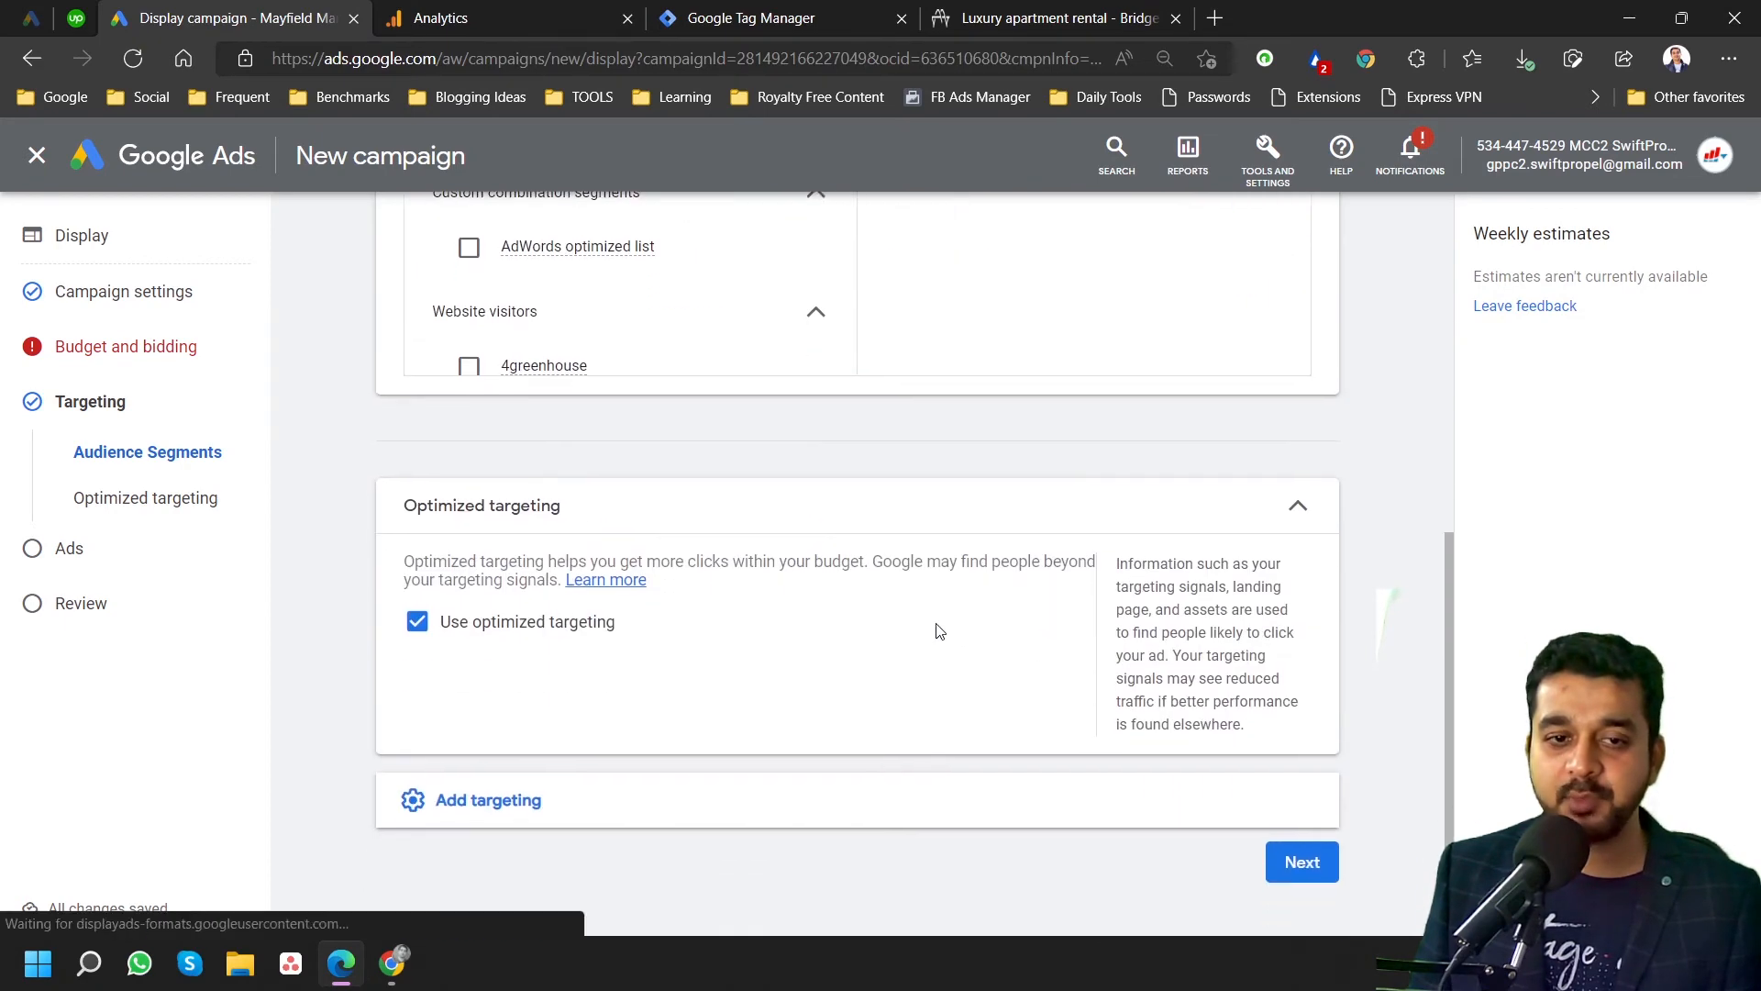
{"action": "left_click", "coordinate": [1303, 862]}
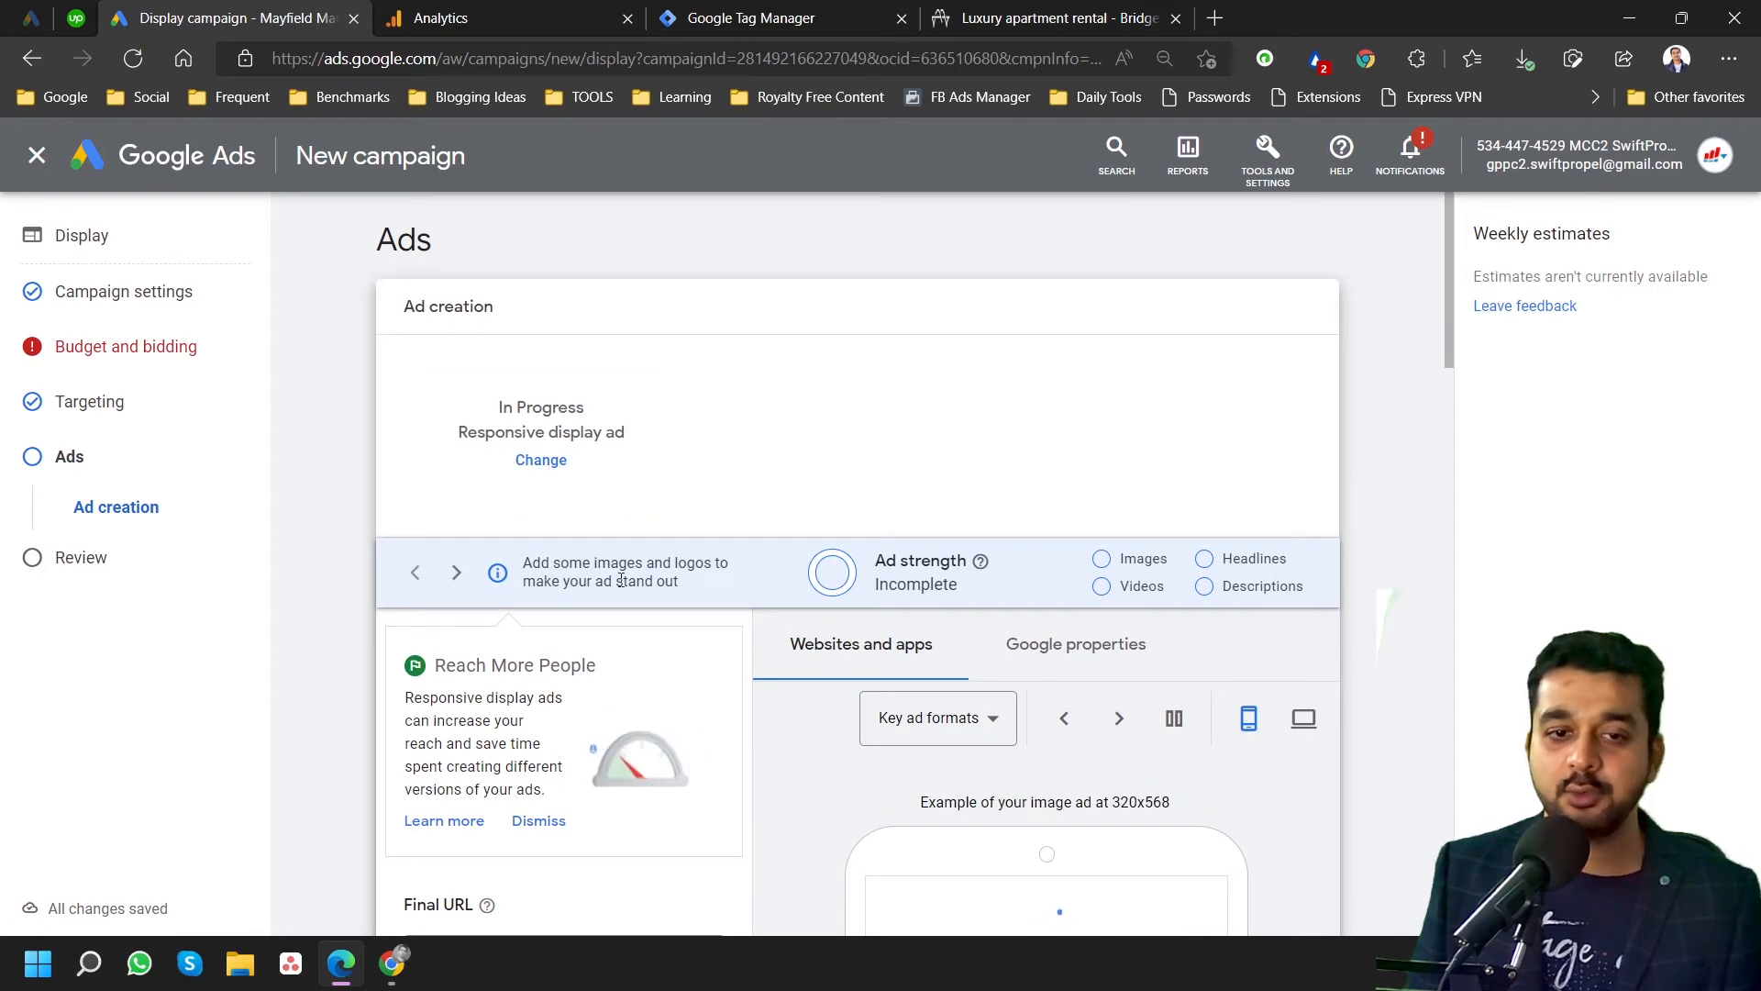
Start adding images to the responsive display ad and select 1.png, 2.png, 3.png and 4.png from the asset library.
{"action": "scroll", "coordinate": [622, 584], "scroll_direction": "down", "scroll_amount": 4}
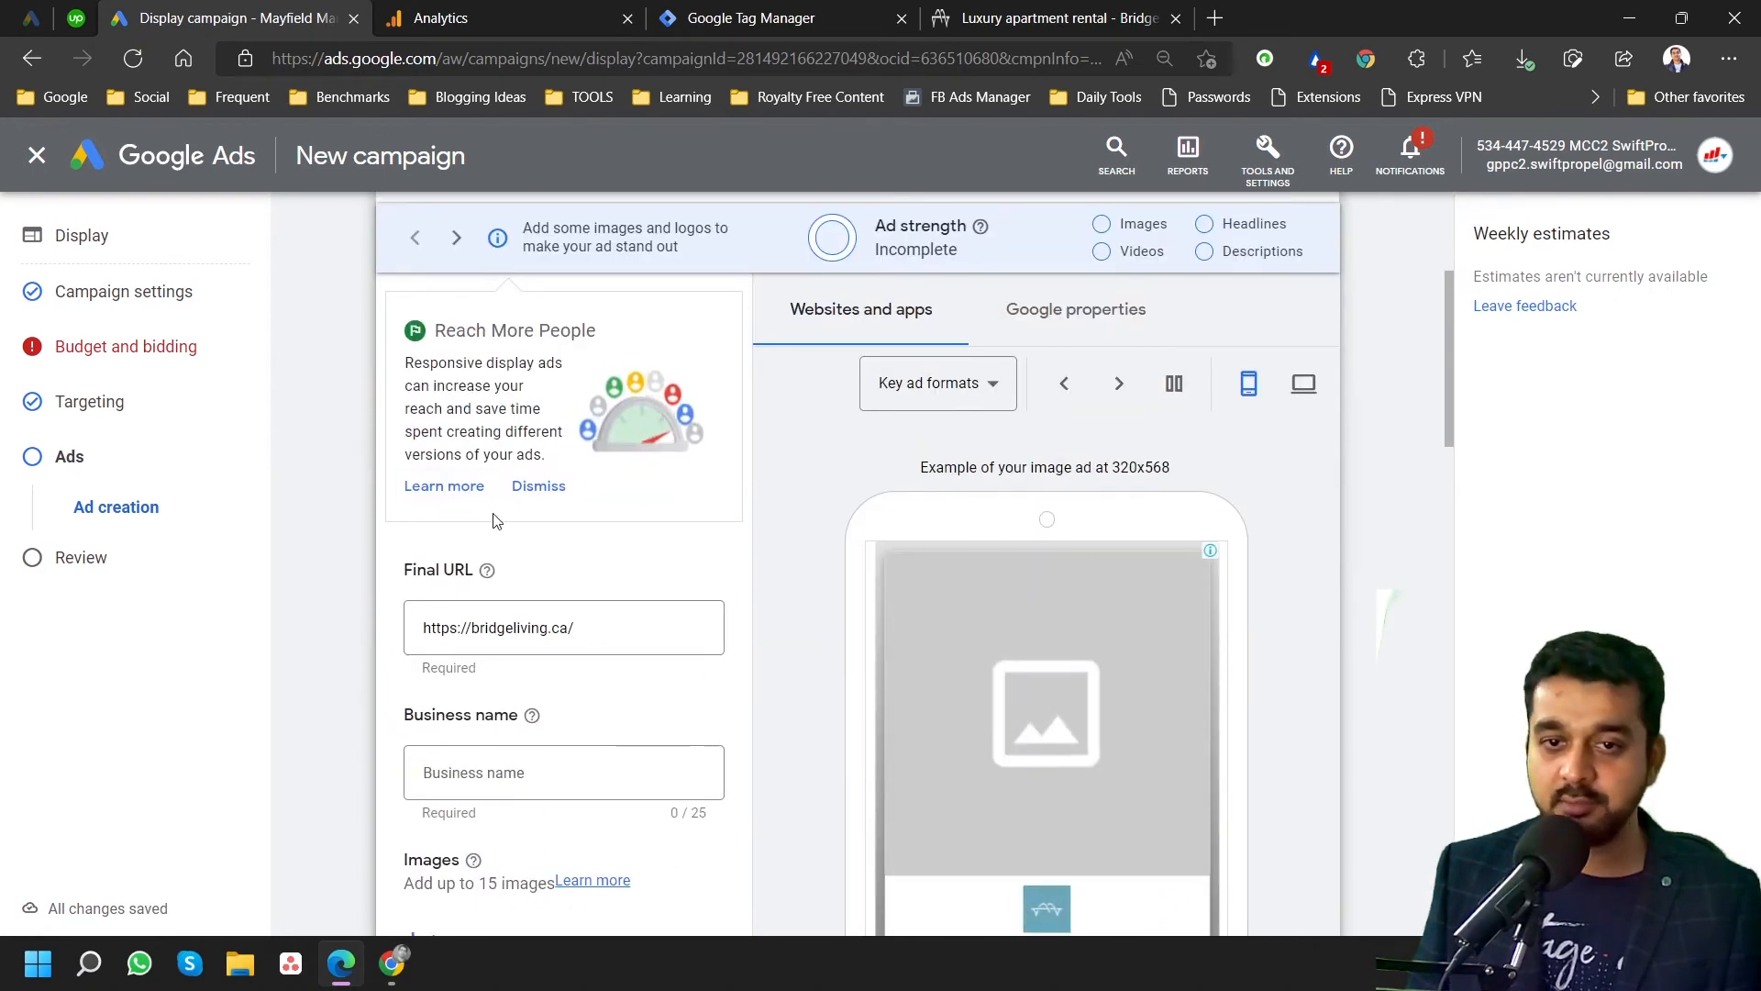
{"action": "scroll", "coordinate": [493, 542], "scroll_direction": "down", "scroll_amount": 3}
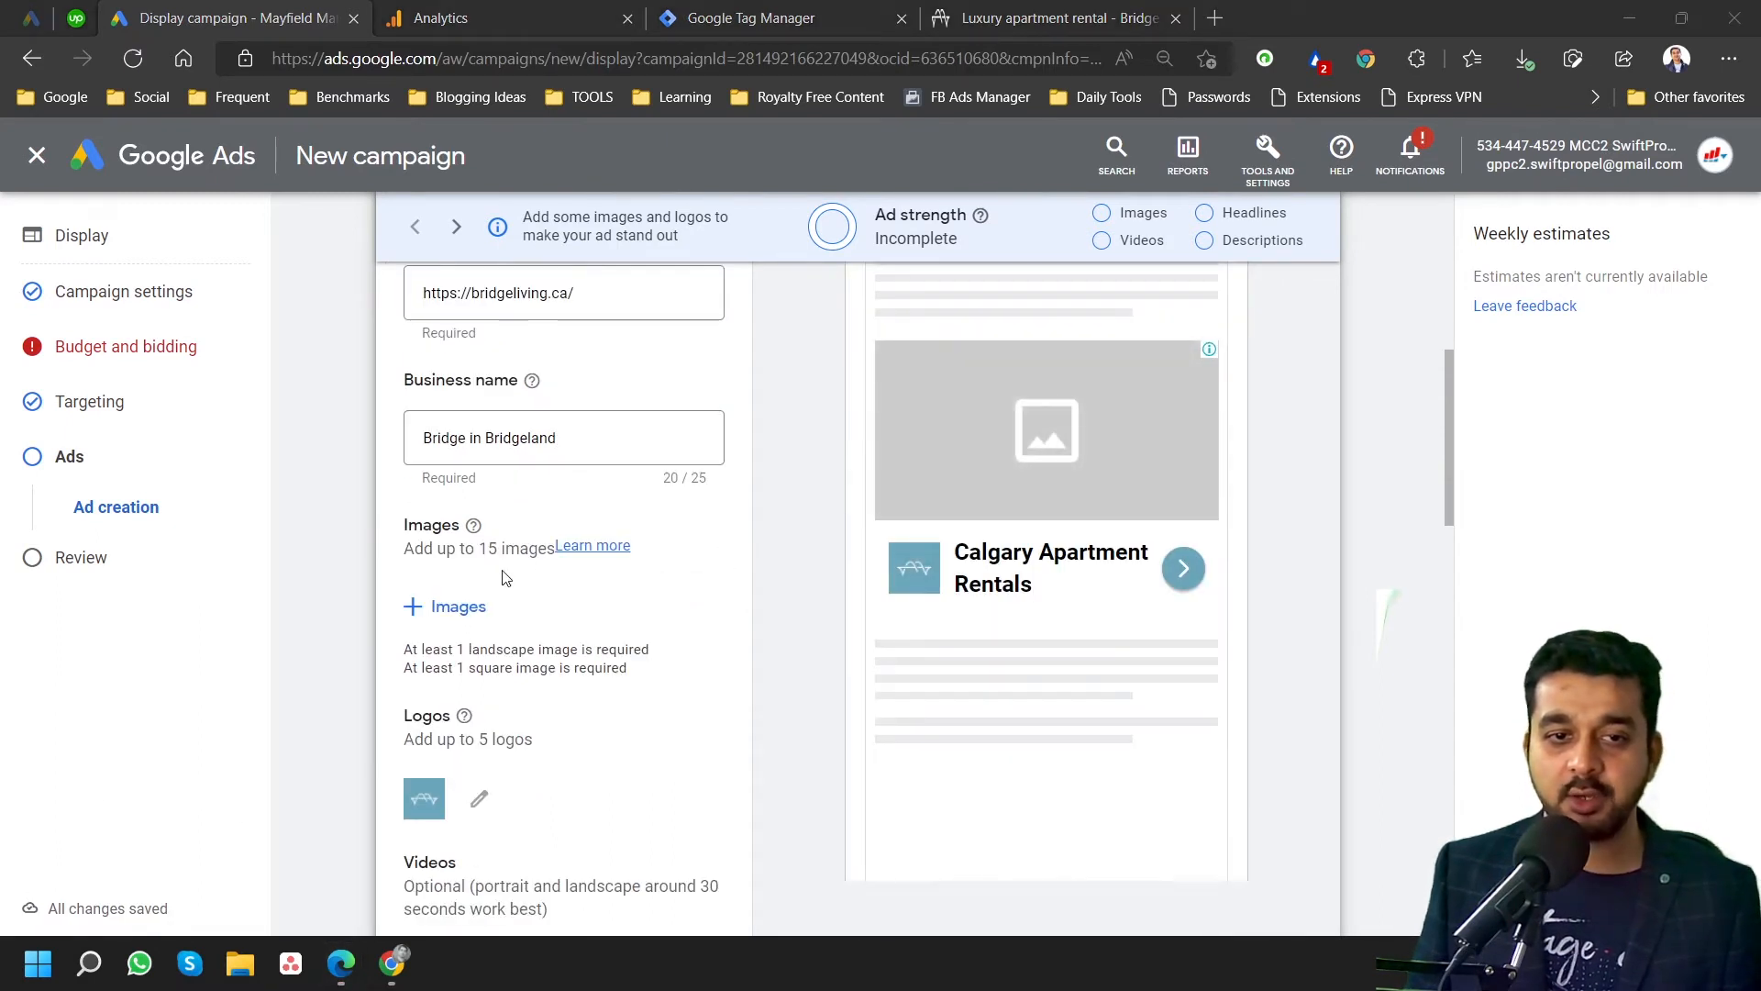
{"action": "left_click", "coordinate": [472, 617]}
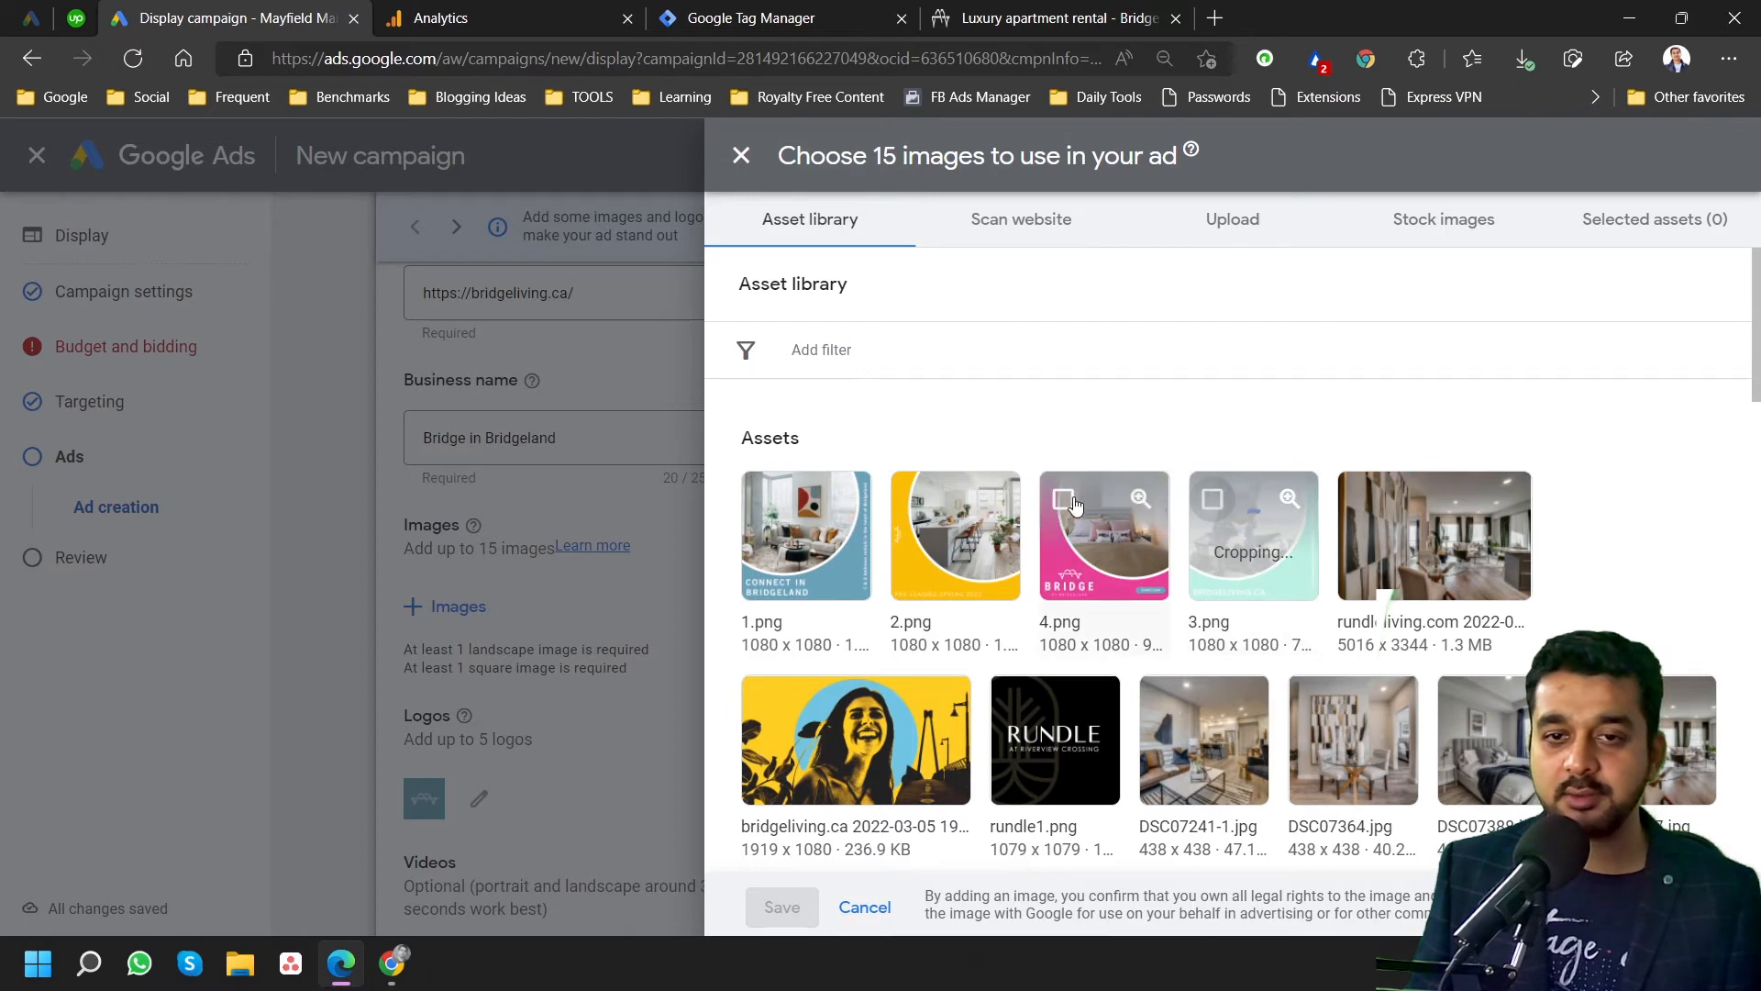
{"action": "left_click", "coordinate": [1064, 501]}
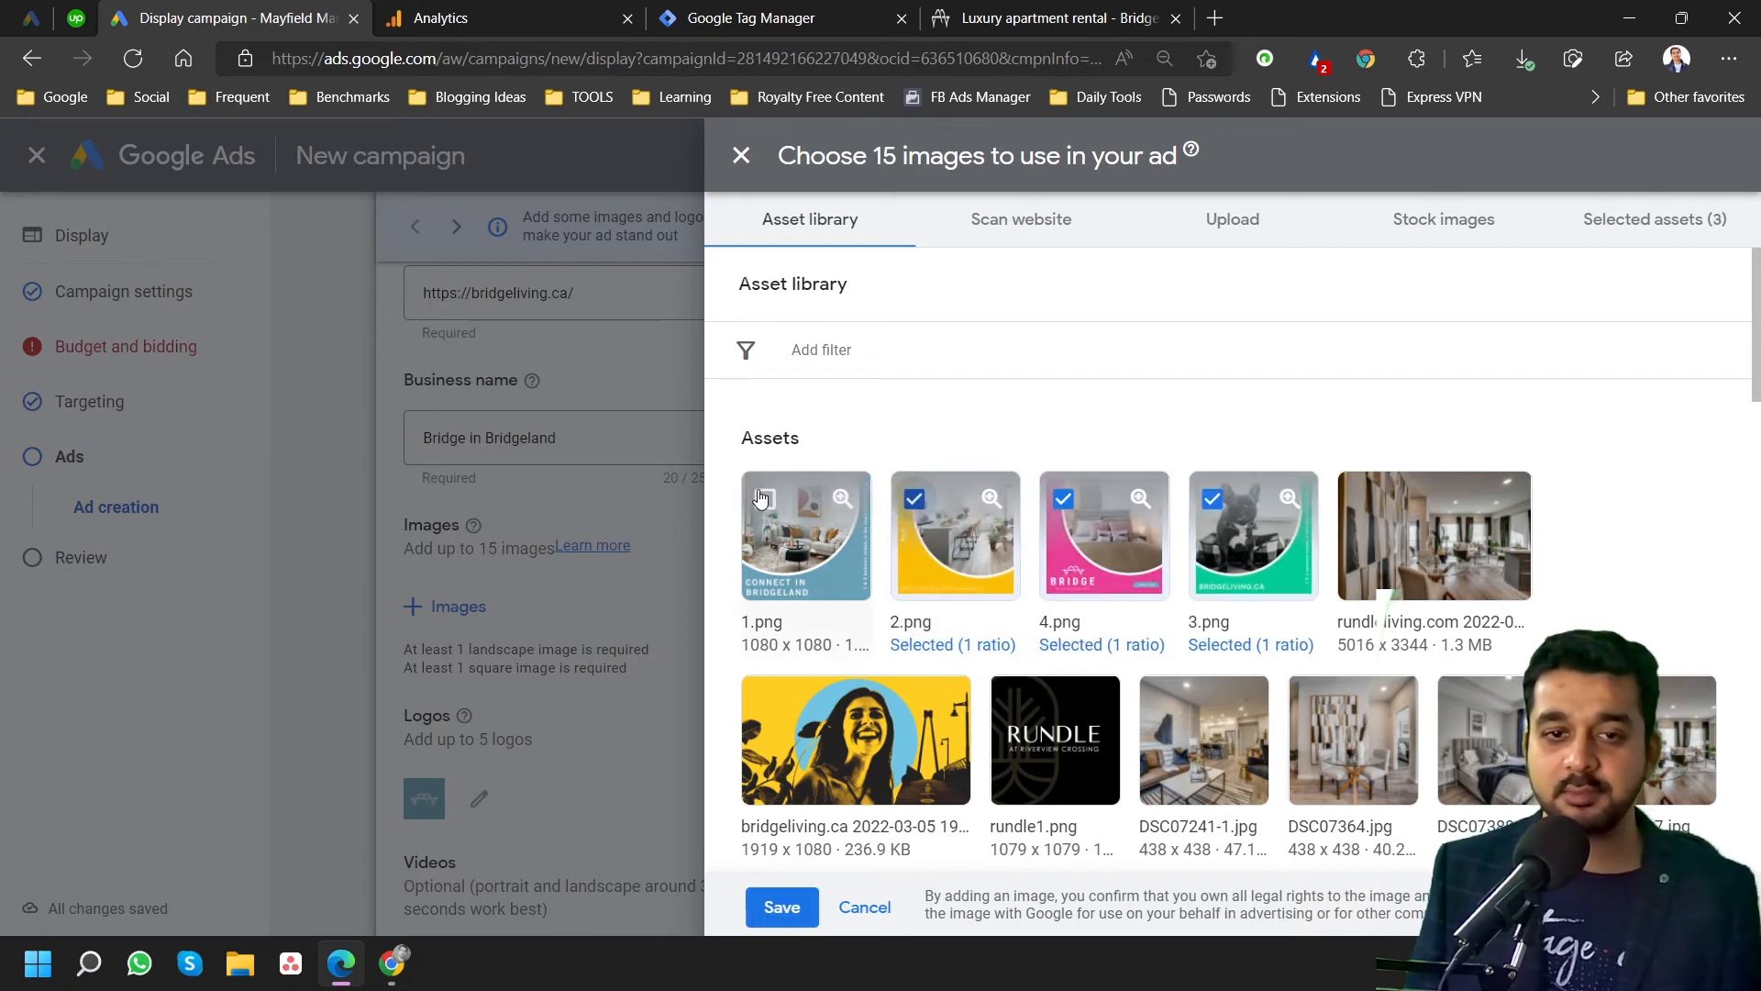
{"action": "left_click", "coordinate": [766, 501]}
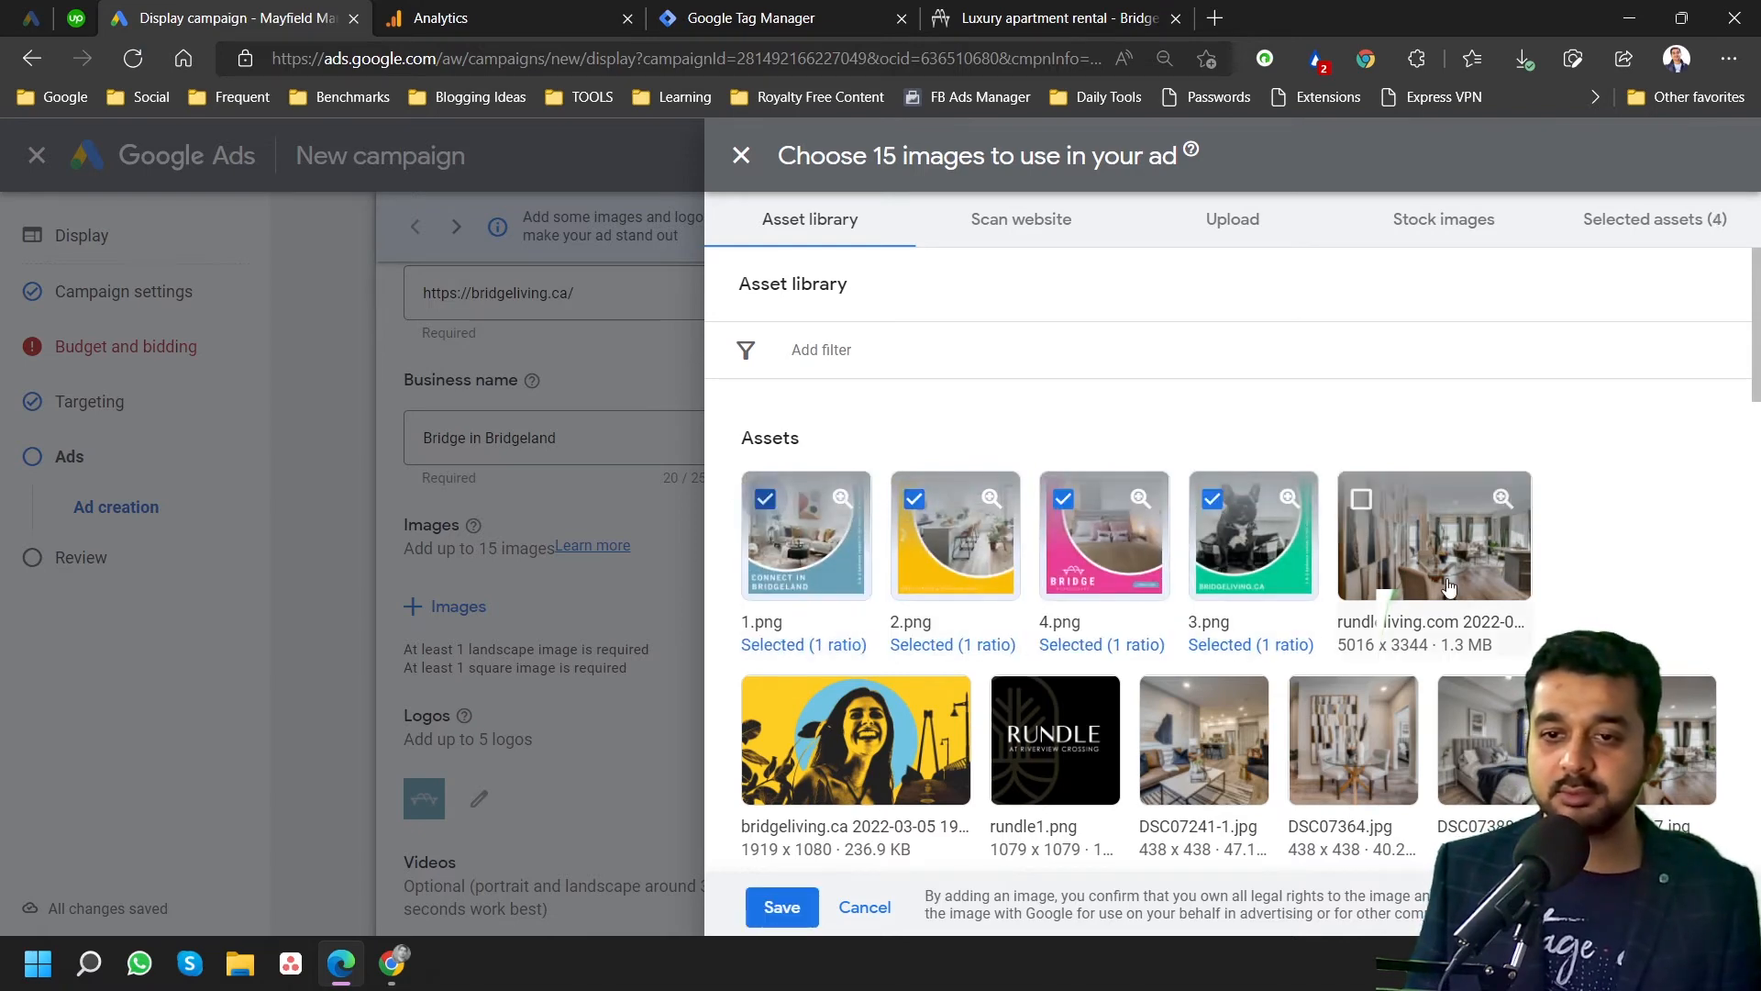
Find the high-rise building exterior image in the asset library and add it to the selected ad images.
{"action": "scroll", "coordinate": [767, 551], "scroll_direction": "down", "scroll_amount": 2}
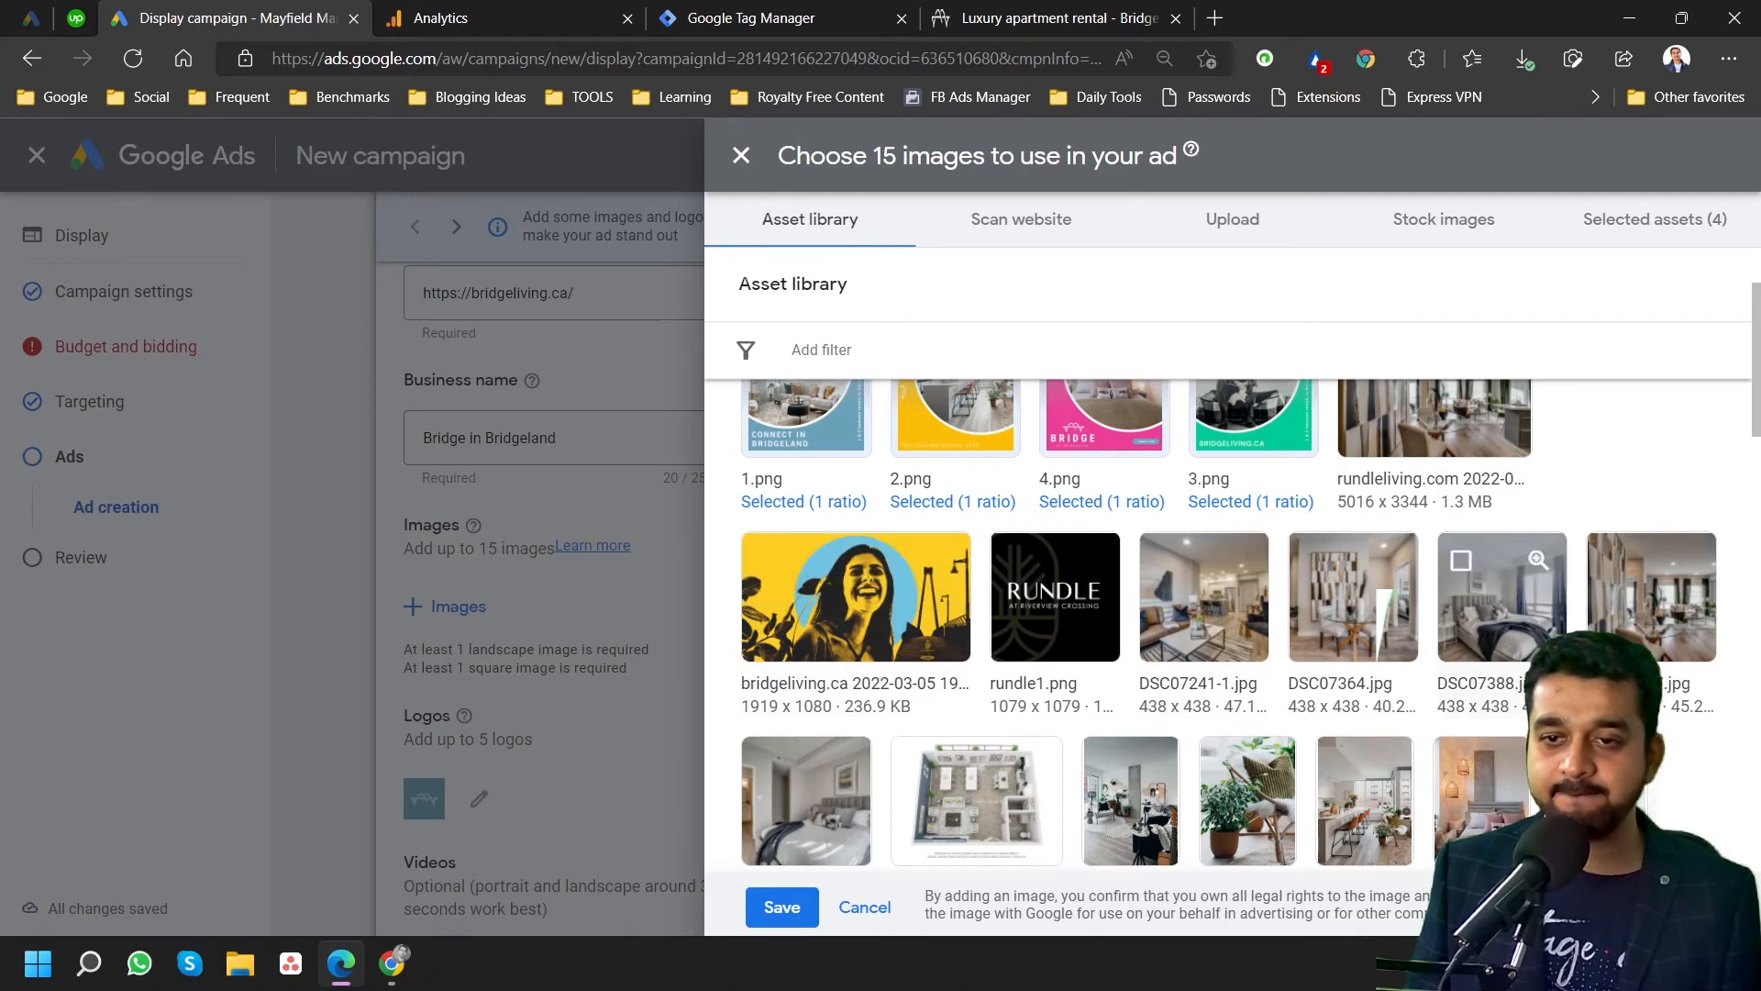
{"action": "scroll", "coordinate": [1729, 702], "scroll_direction": "down", "scroll_amount": 5}
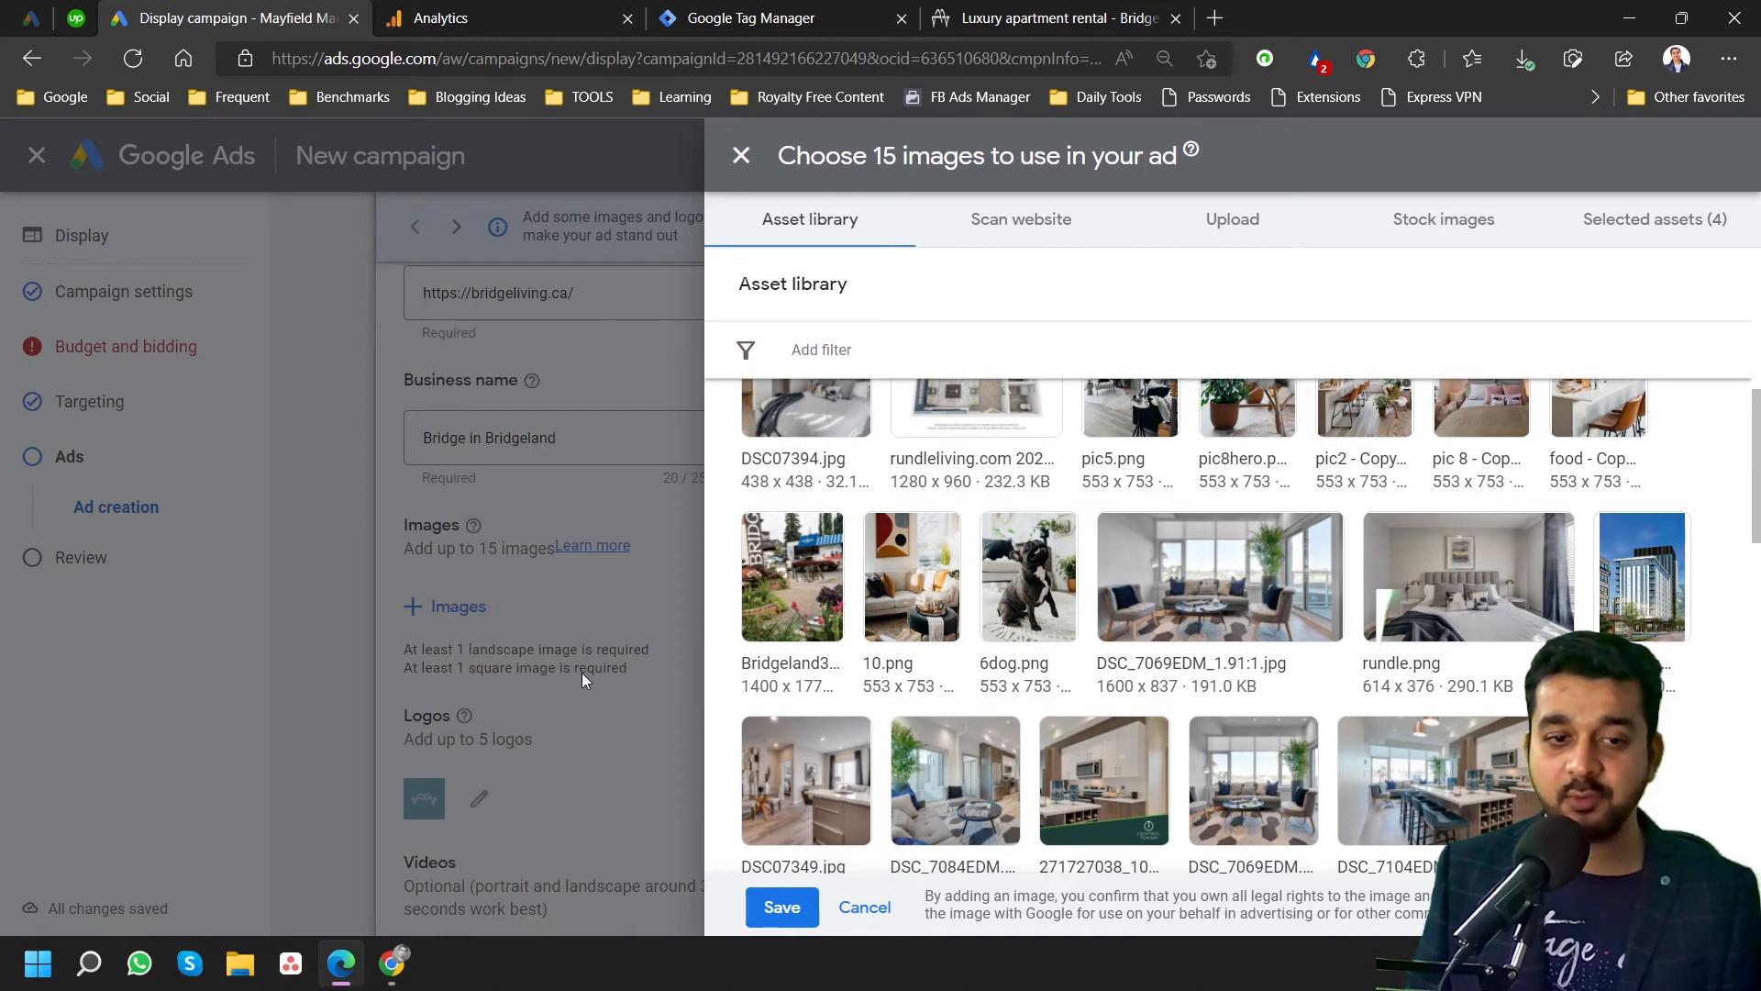
{"action": "mouse_move", "coordinate": [1642, 613]}
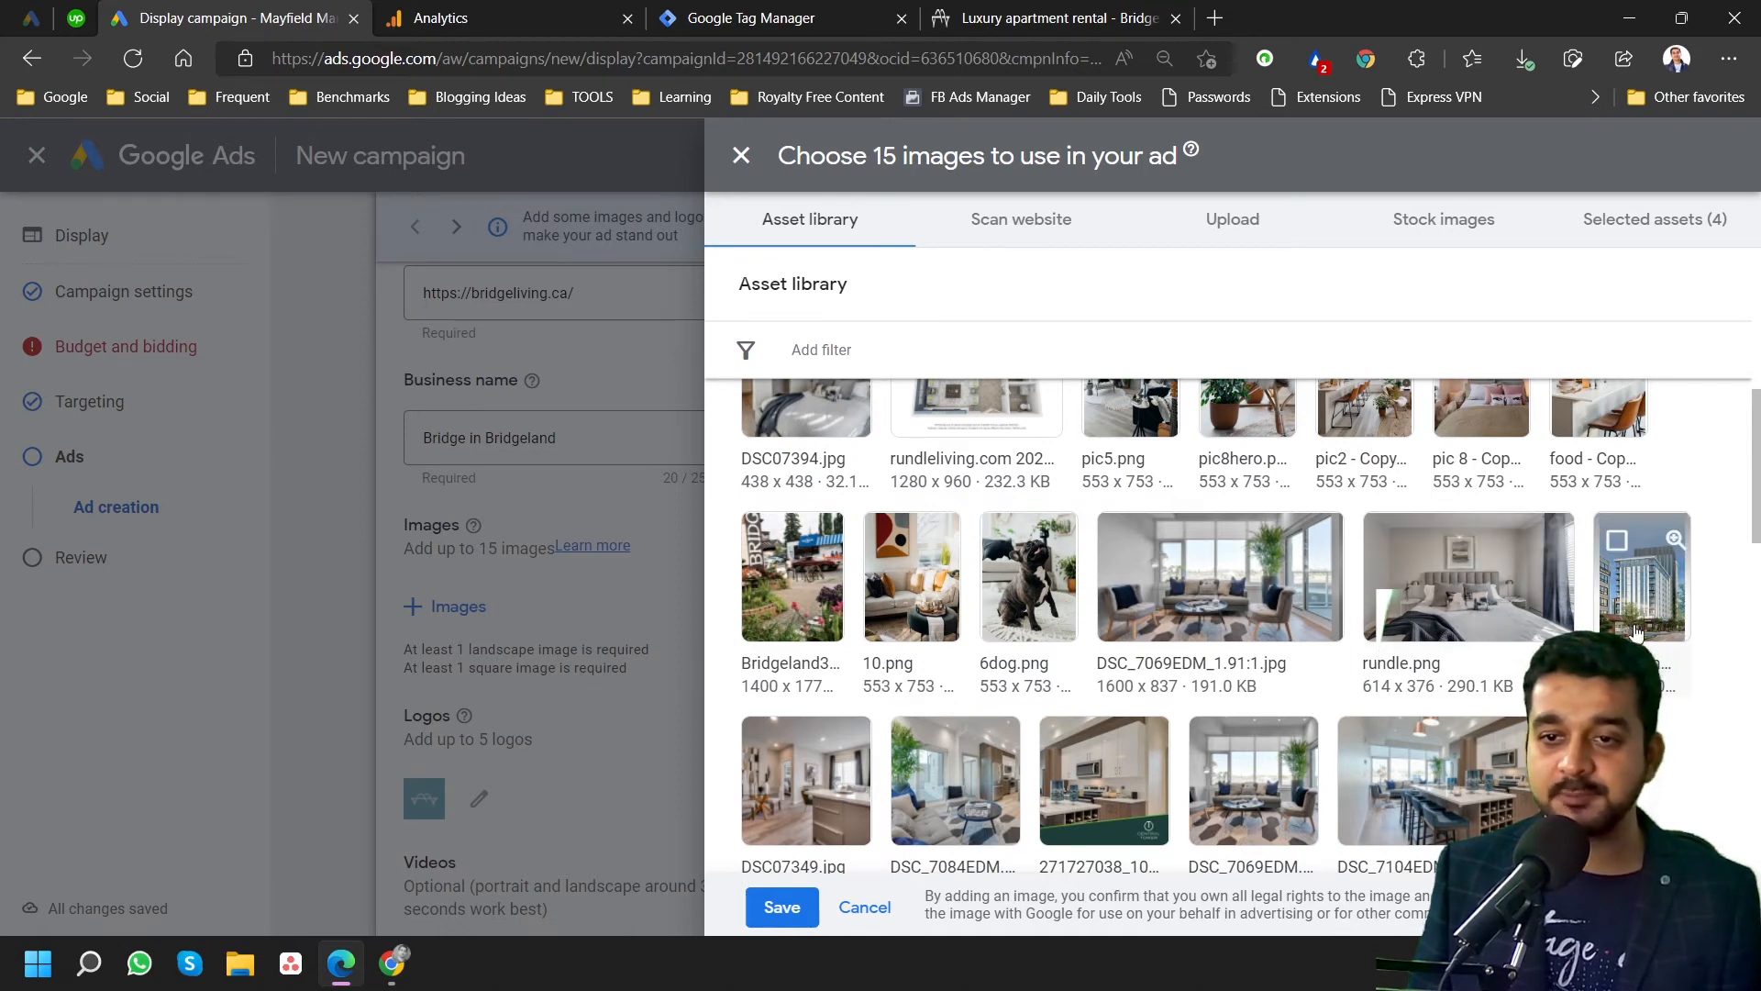
{"action": "left_click", "coordinate": [1617, 548]}
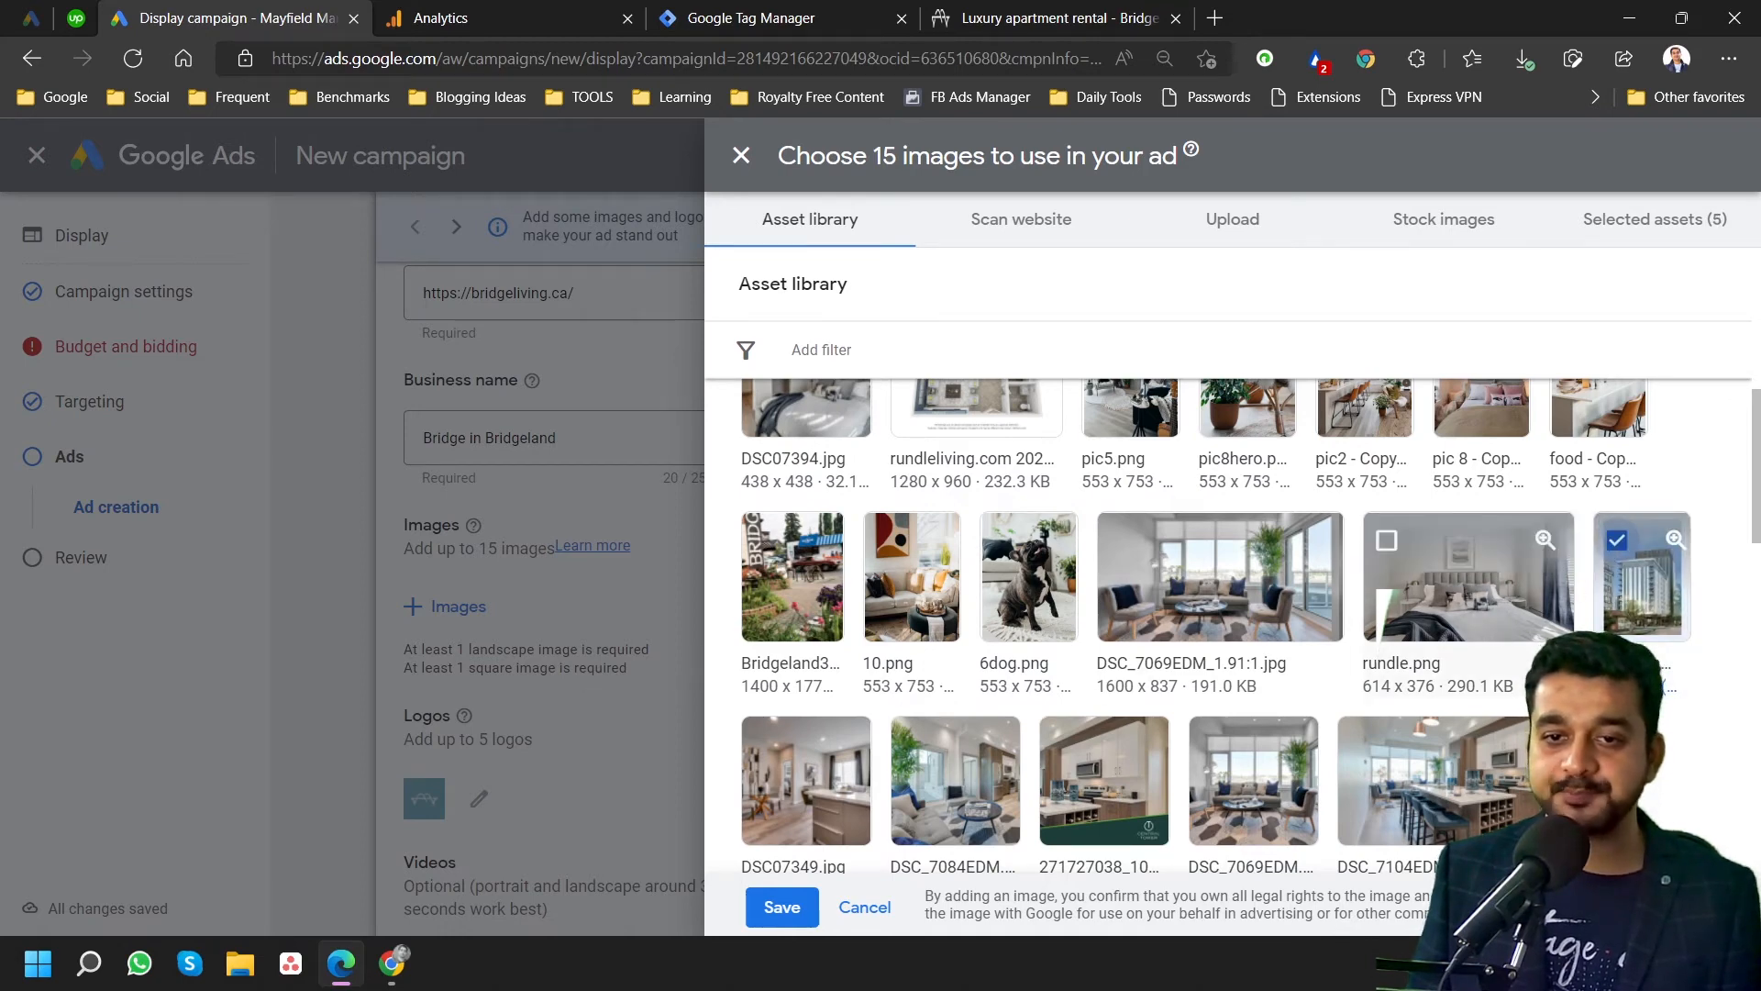
Look through the remaining library assets and add the two portrait interior images pic2 - Copy and pic 8 - Copy.
{"action": "scroll", "coordinate": [1667, 718], "scroll_direction": "down", "scroll_amount": 3}
{"action": "scroll", "coordinate": [1666, 718], "scroll_direction": "down", "scroll_amount": 2}
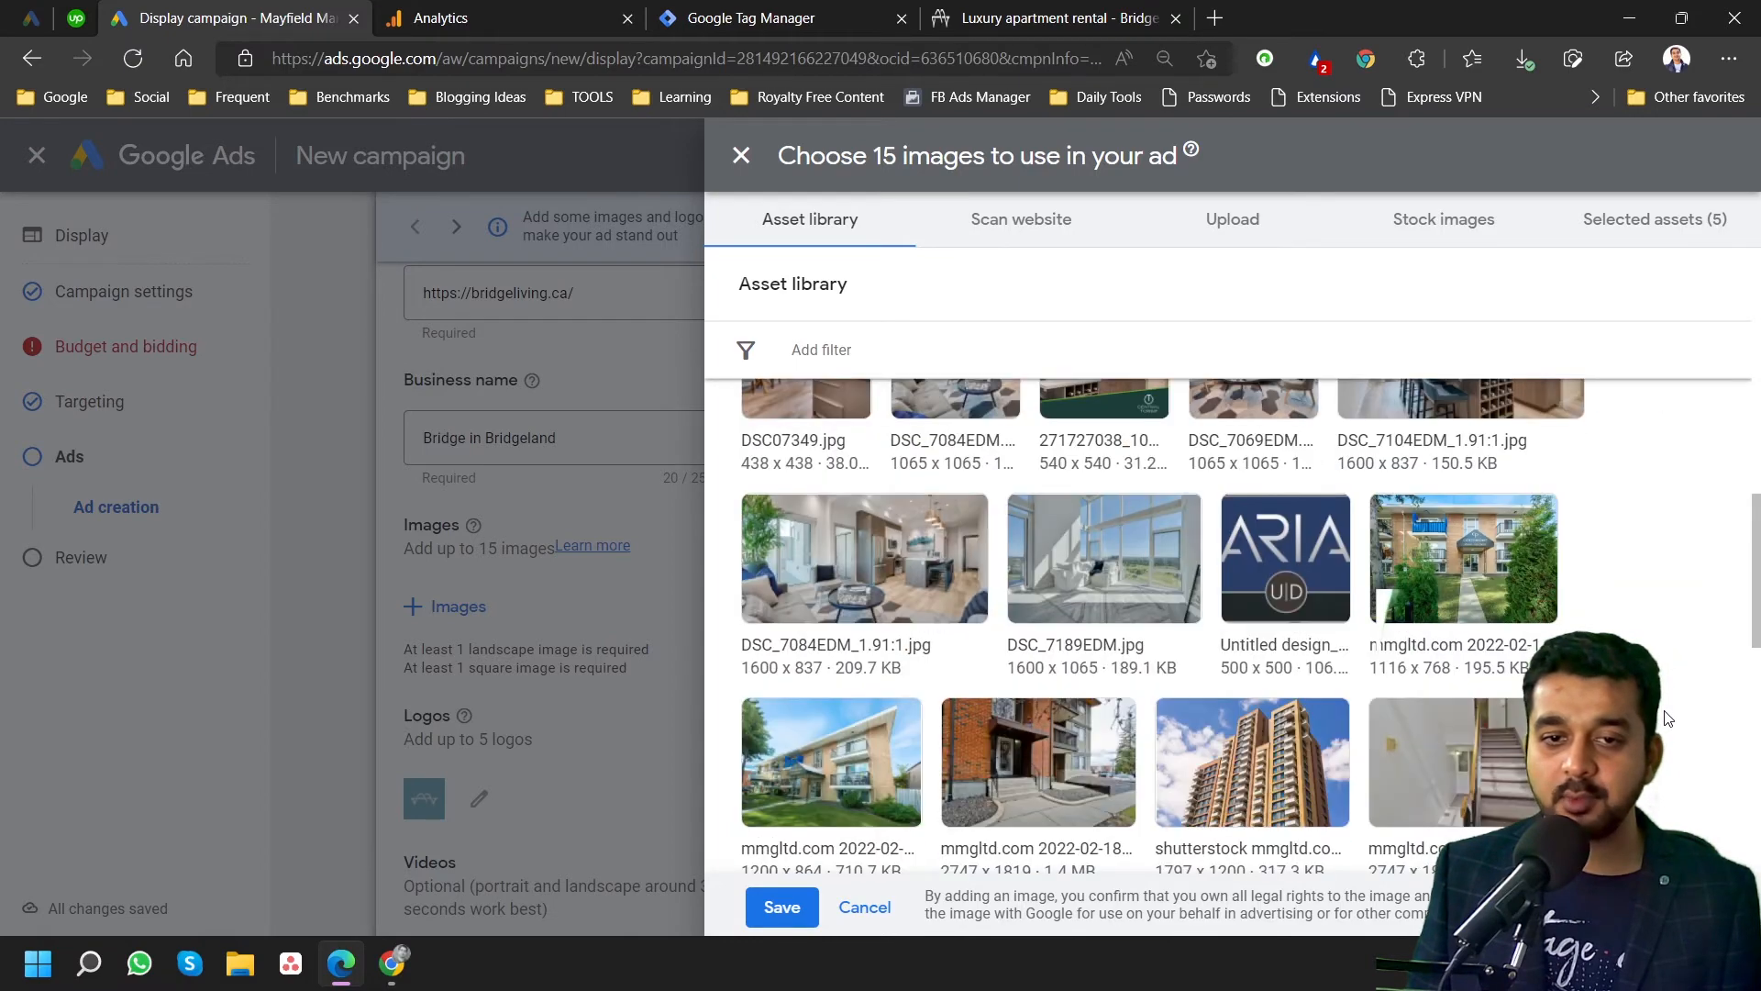
{"action": "scroll", "coordinate": [1667, 718], "scroll_direction": "down", "scroll_amount": 2}
{"action": "scroll", "coordinate": [1667, 714], "scroll_direction": "down", "scroll_amount": 3}
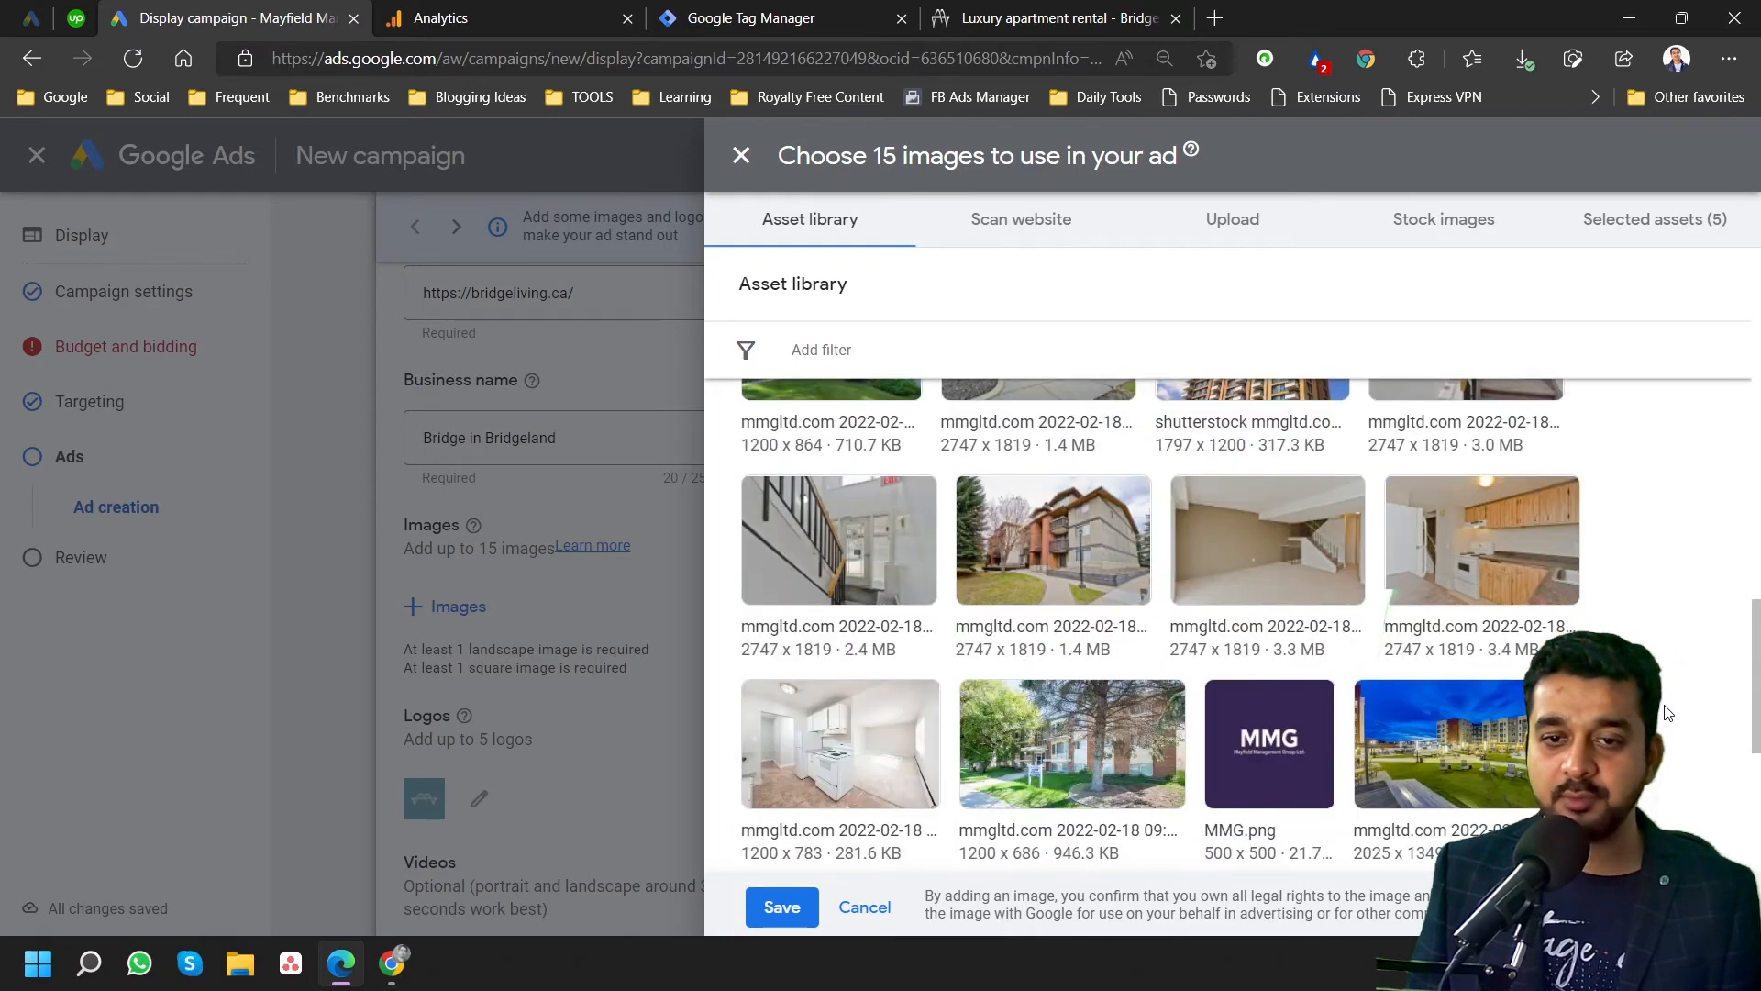
{"action": "scroll", "coordinate": [1666, 714], "scroll_direction": "up", "scroll_amount": 10}
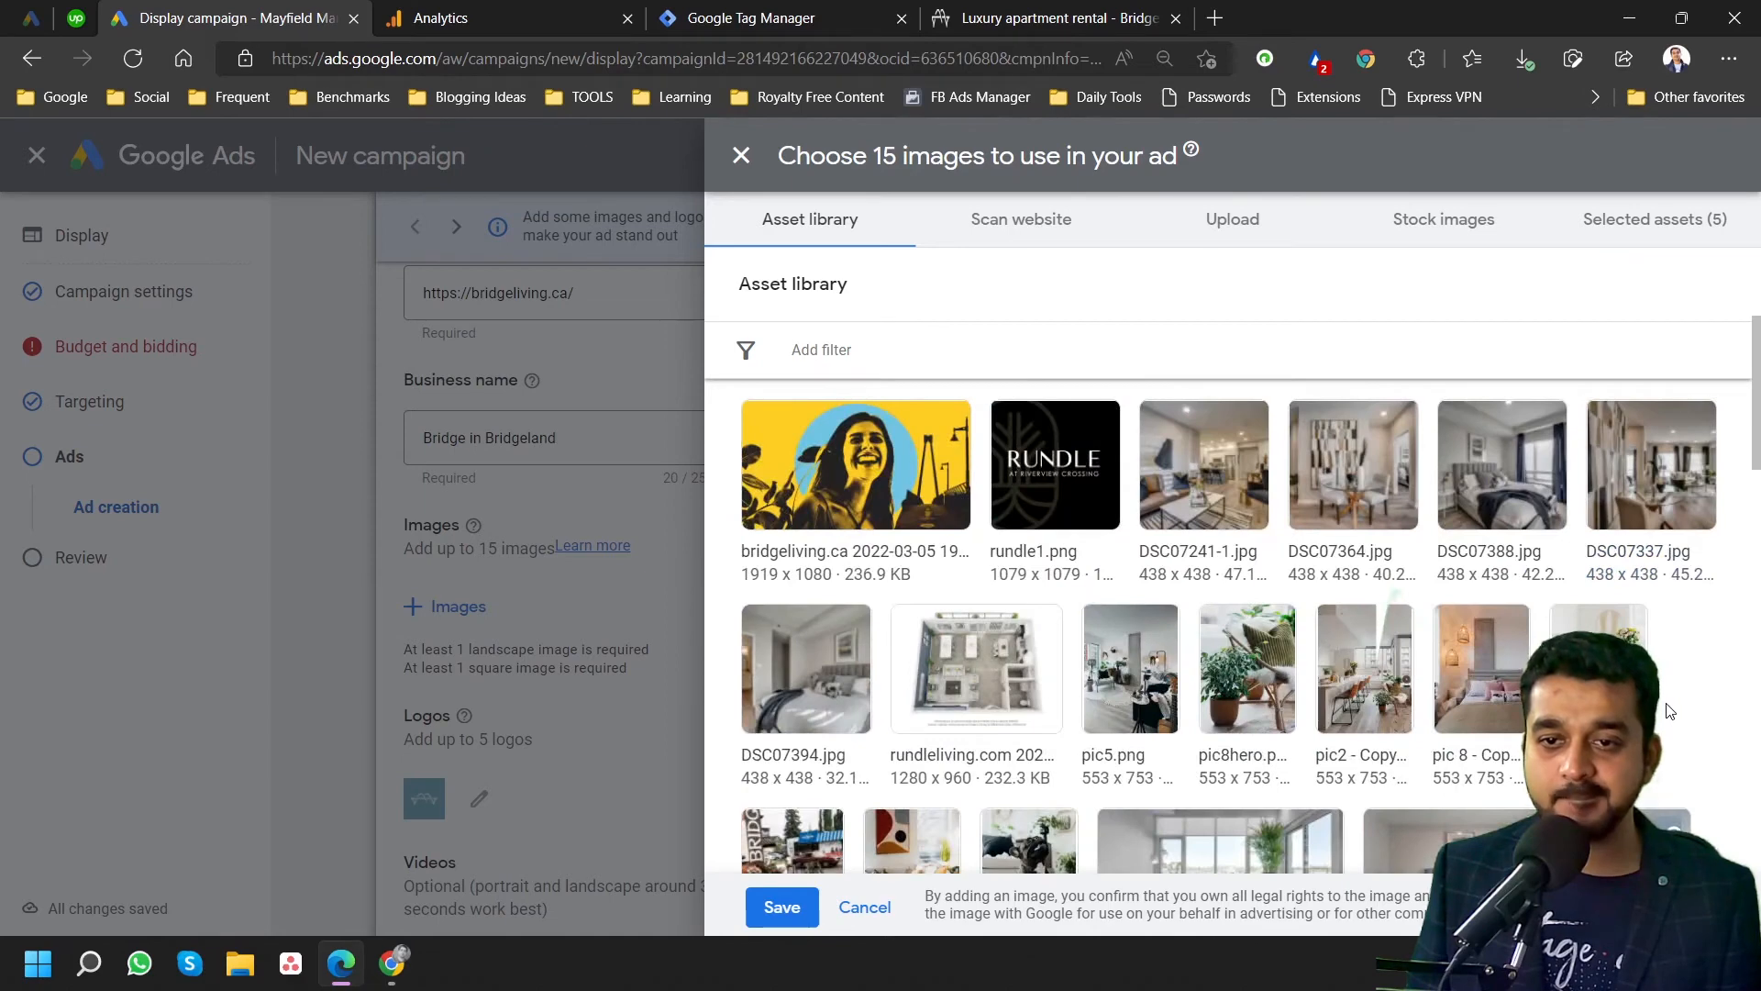
{"action": "left_click", "coordinate": [1339, 632]}
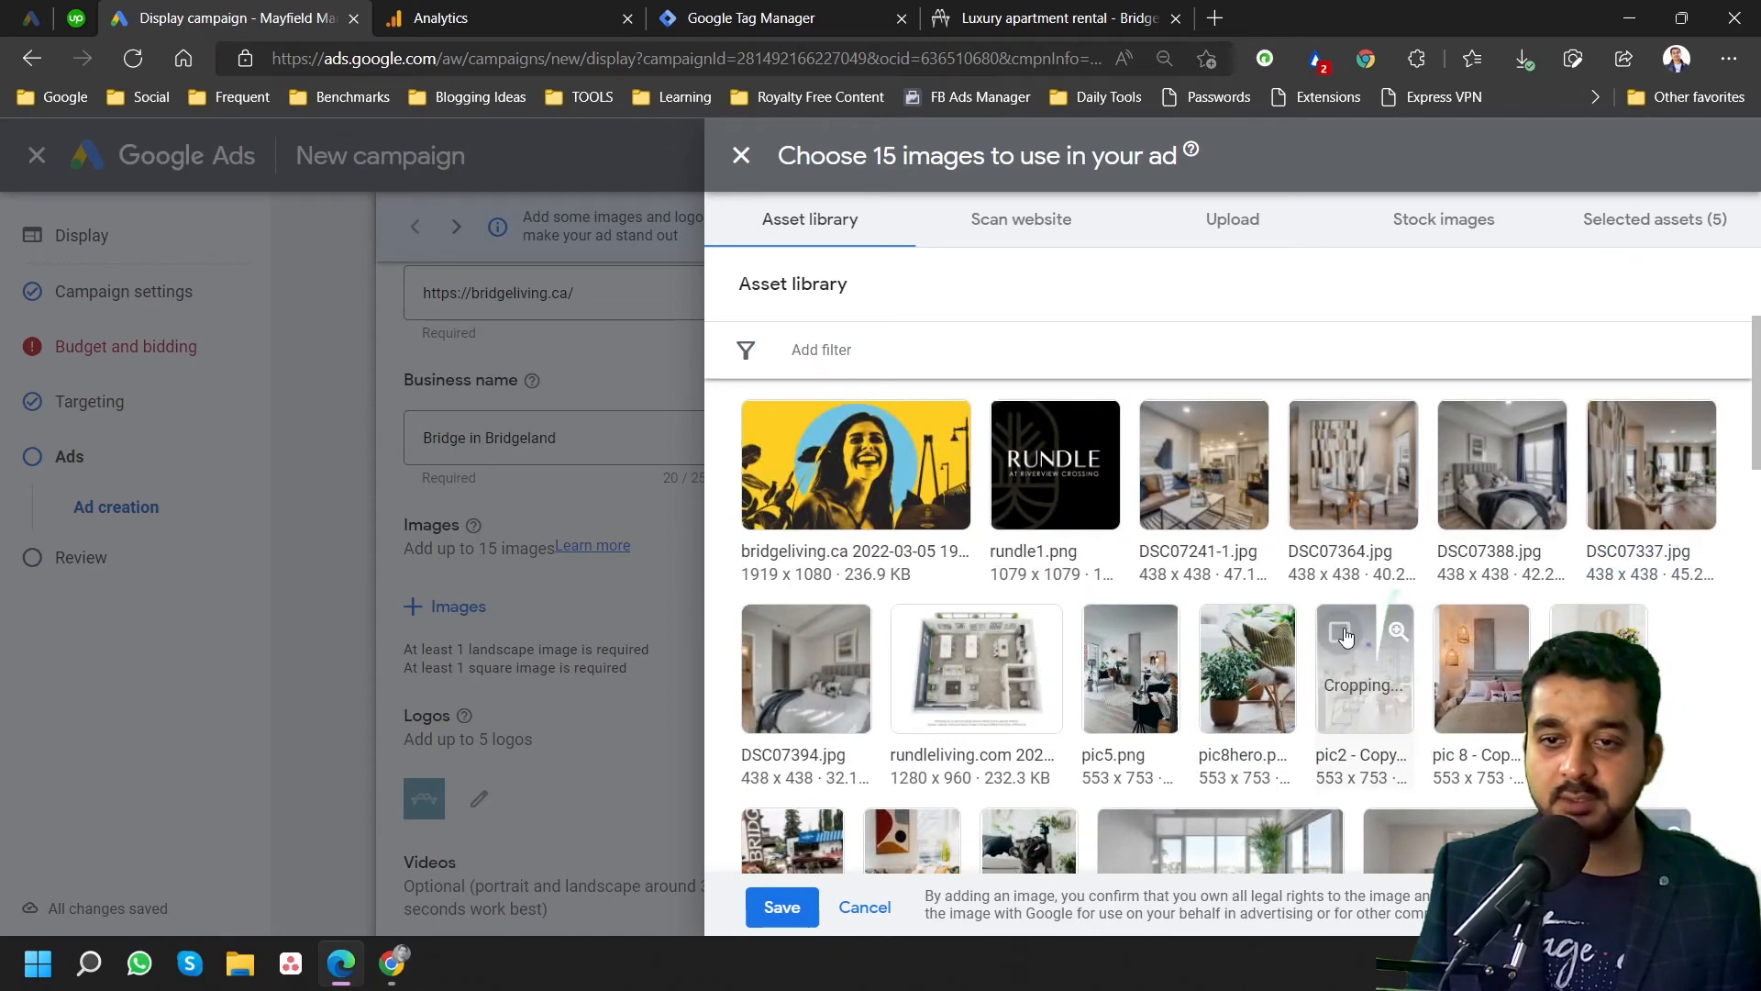
{"action": "left_click", "coordinate": [1458, 633]}
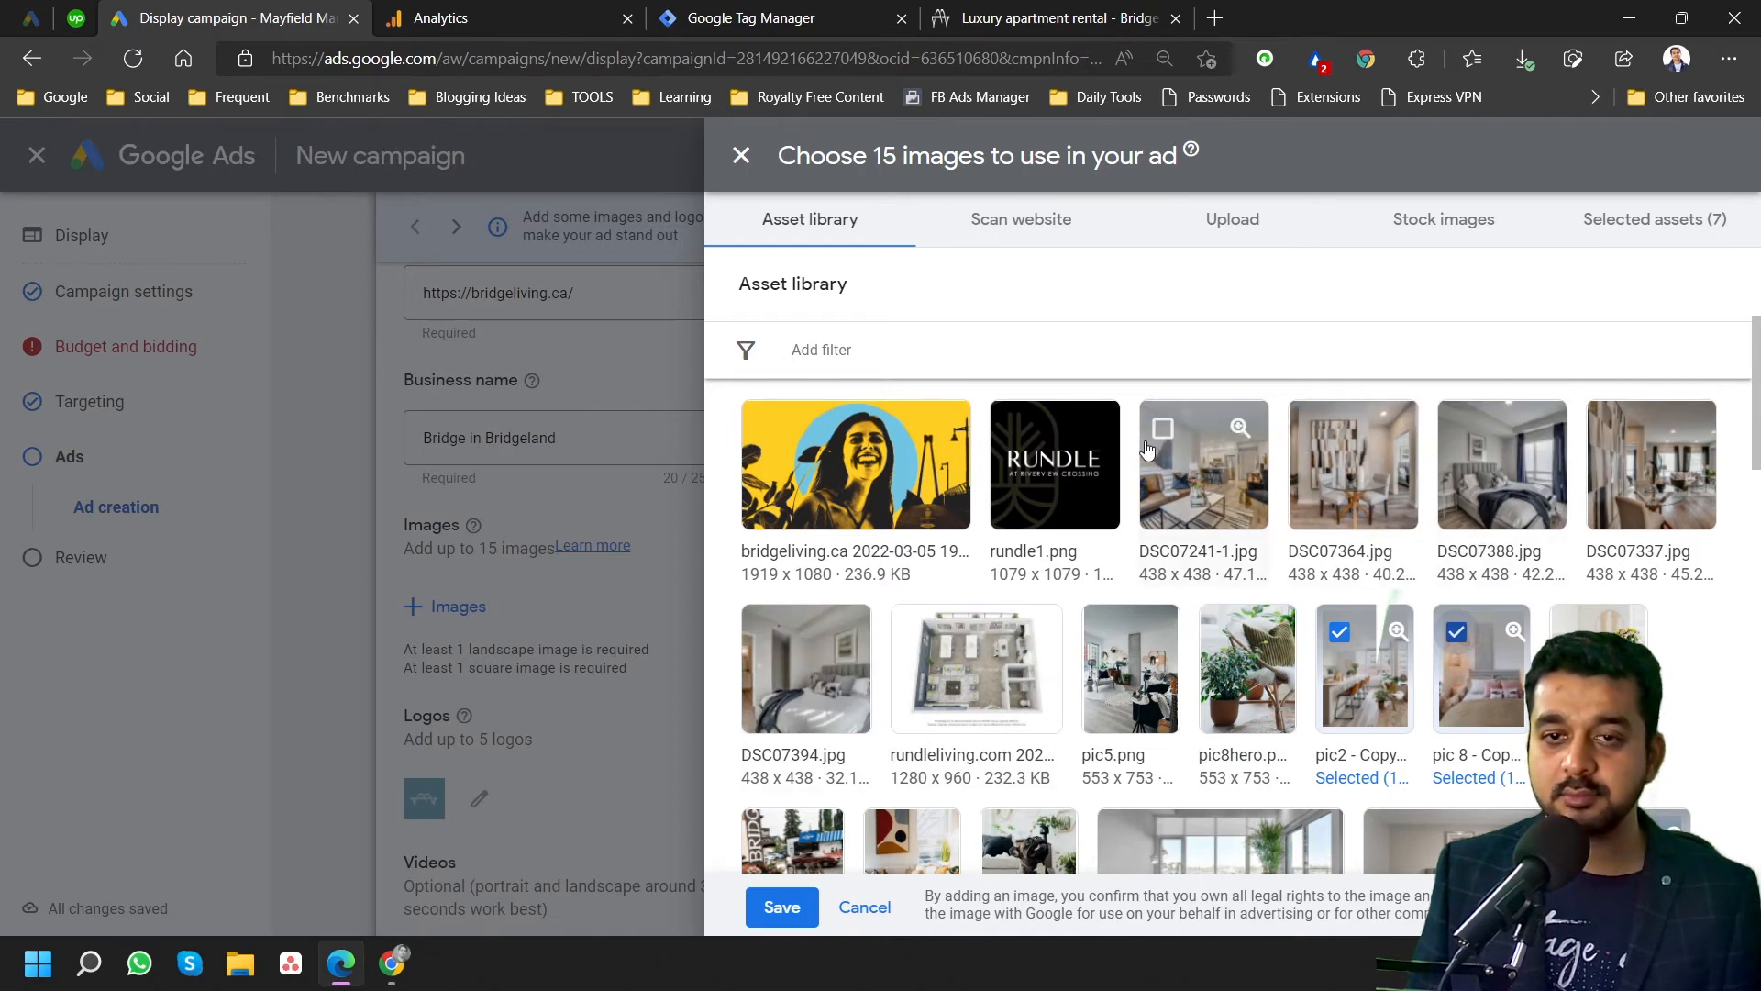
Add DSC07241-1.jpg, DSC07364.jpg, DSC07388.jpg, DSC07337.jpg and the rundleliving.com interior image to the selected ad images.
{"action": "left_click", "coordinate": [1161, 431]}
{"action": "scroll", "coordinate": [1284, 514], "scroll_direction": "up", "scroll_amount": 2}
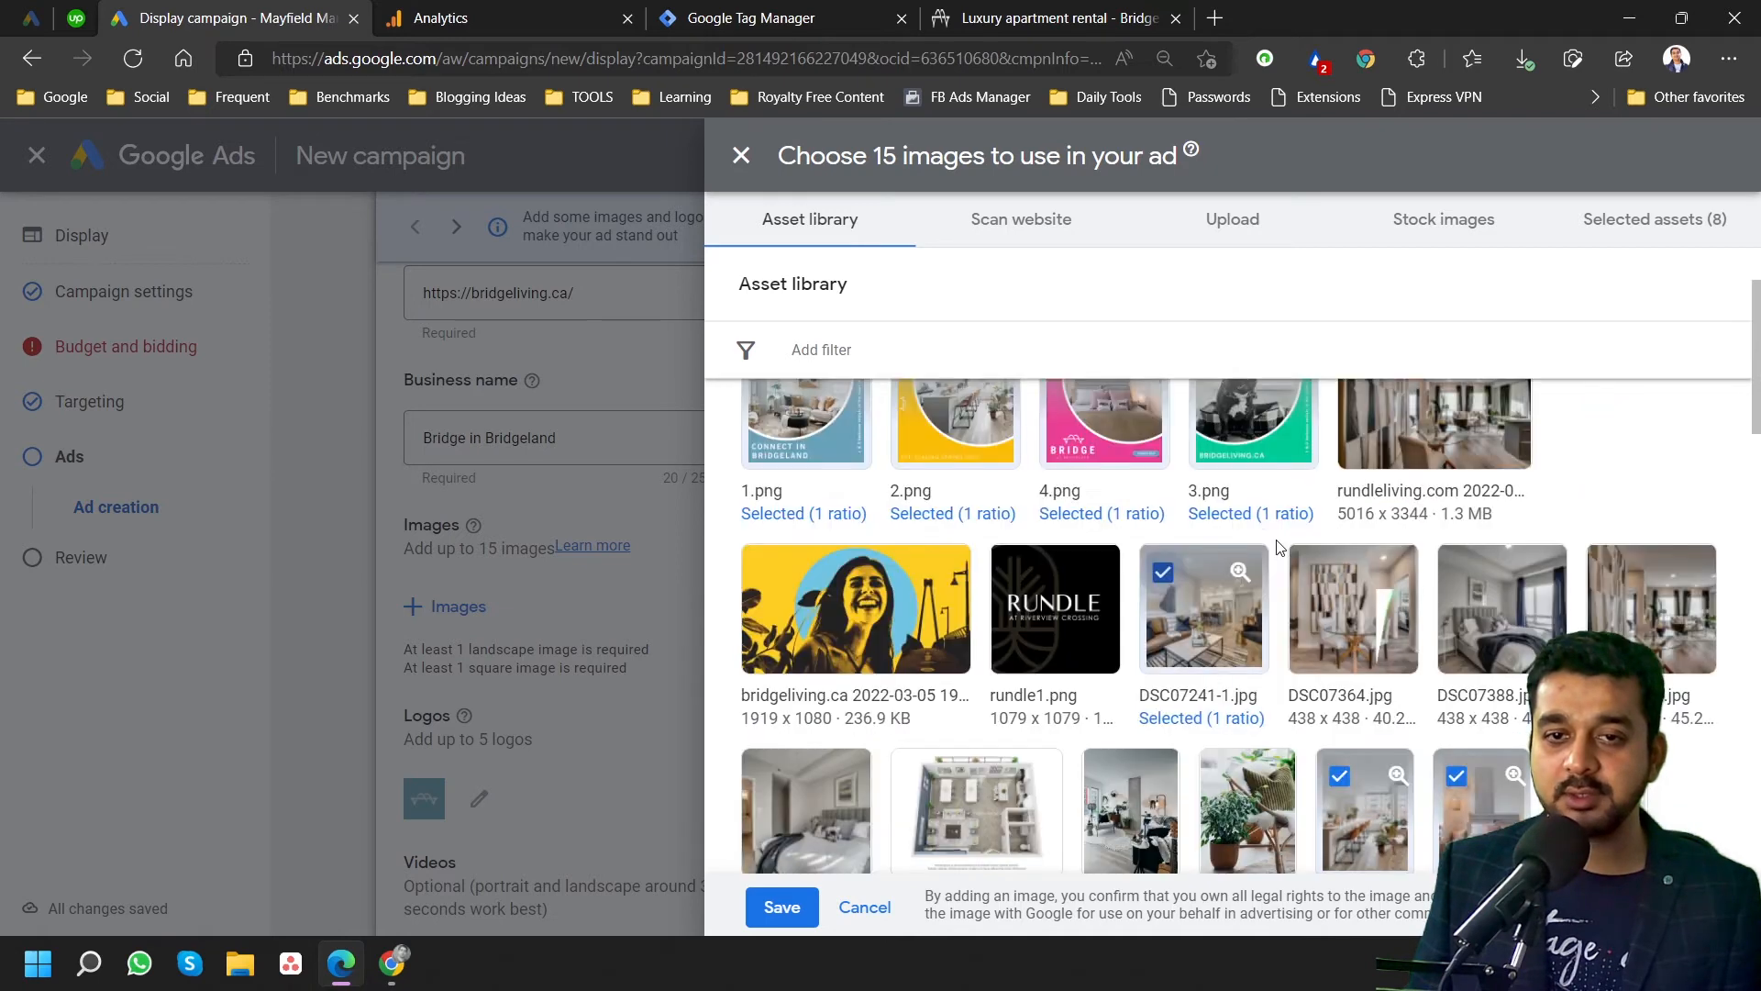
{"action": "left_click", "coordinate": [1312, 572]}
{"action": "left_click", "coordinate": [1460, 573]}
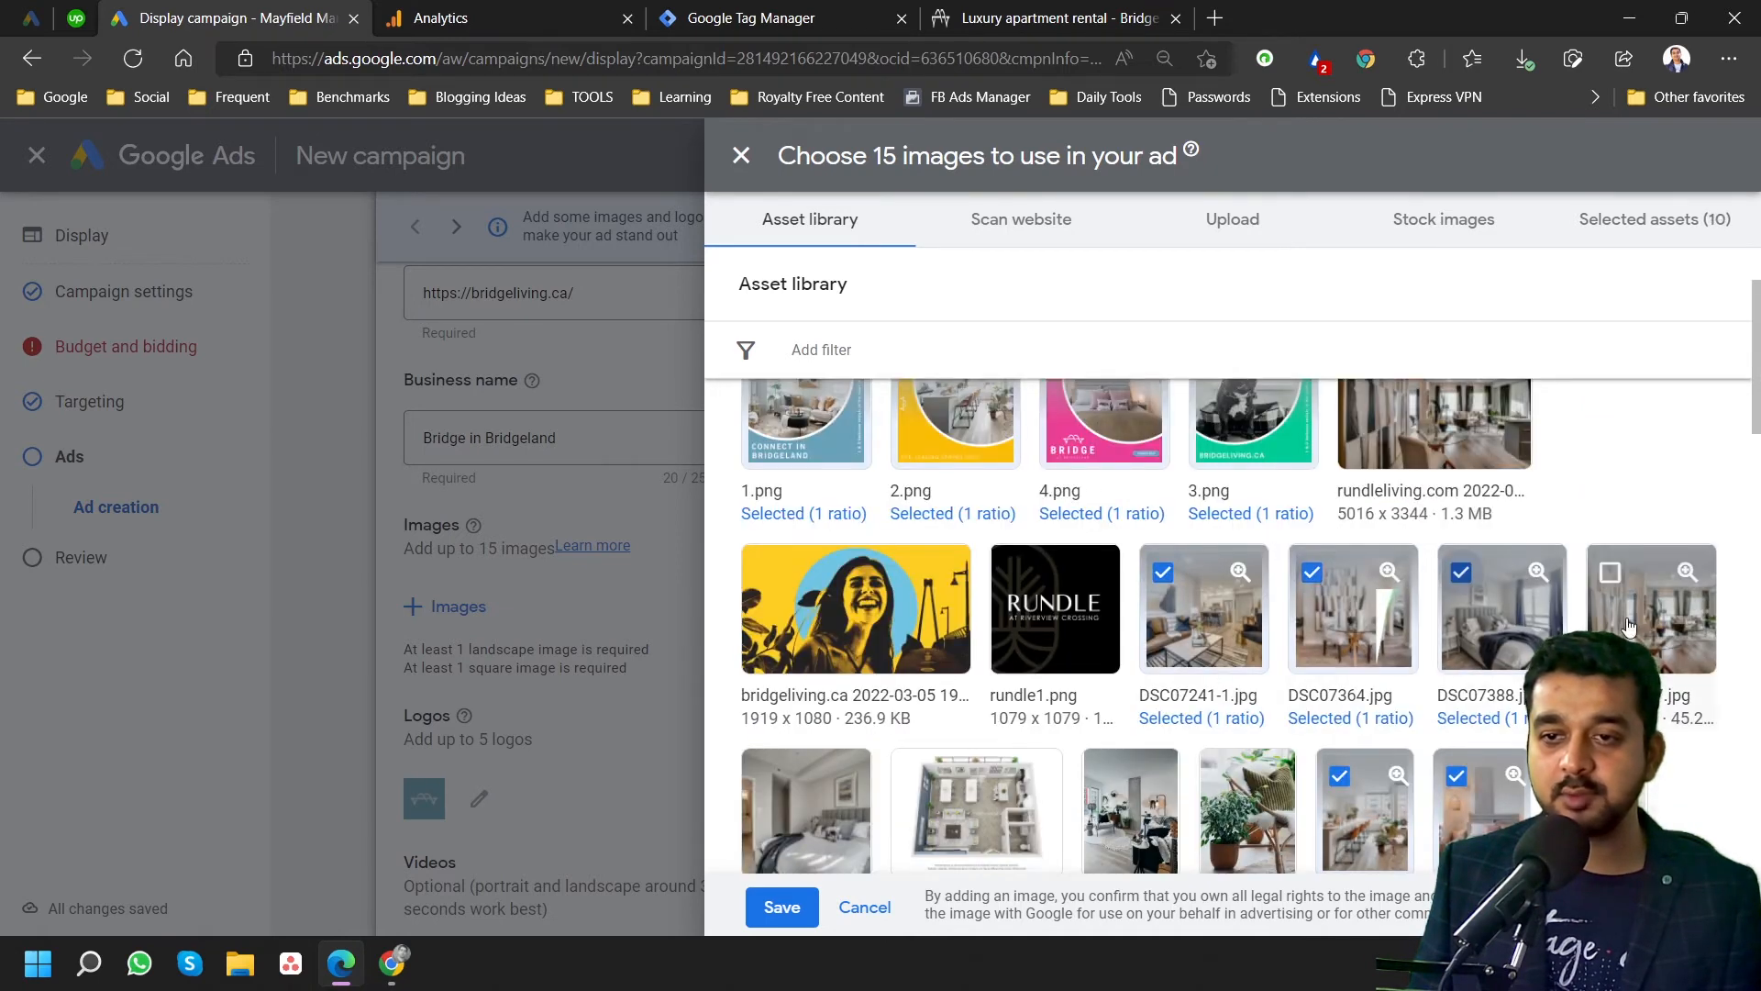
{"action": "left_click", "coordinate": [1610, 576]}
{"action": "scroll", "coordinate": [1467, 568], "scroll_direction": "up", "scroll_amount": 2}
{"action": "left_click", "coordinate": [1357, 503]}
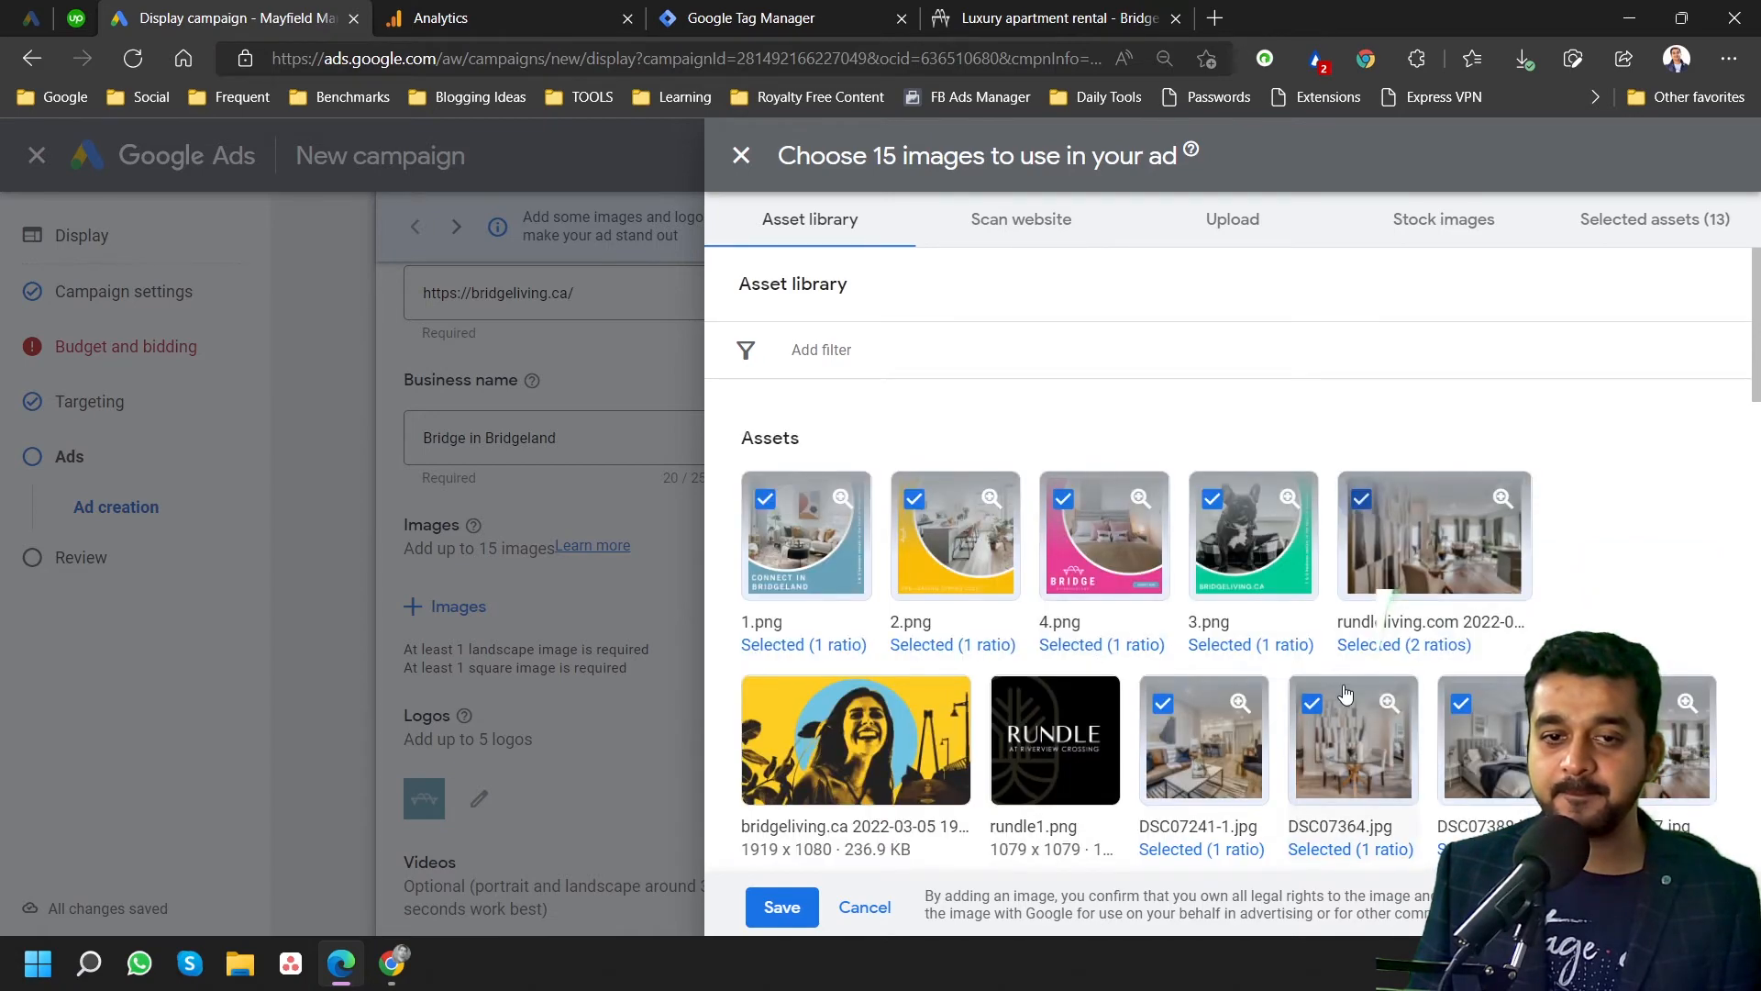
{"action": "scroll", "coordinate": [1346, 693], "scroll_direction": "down", "scroll_amount": 3}
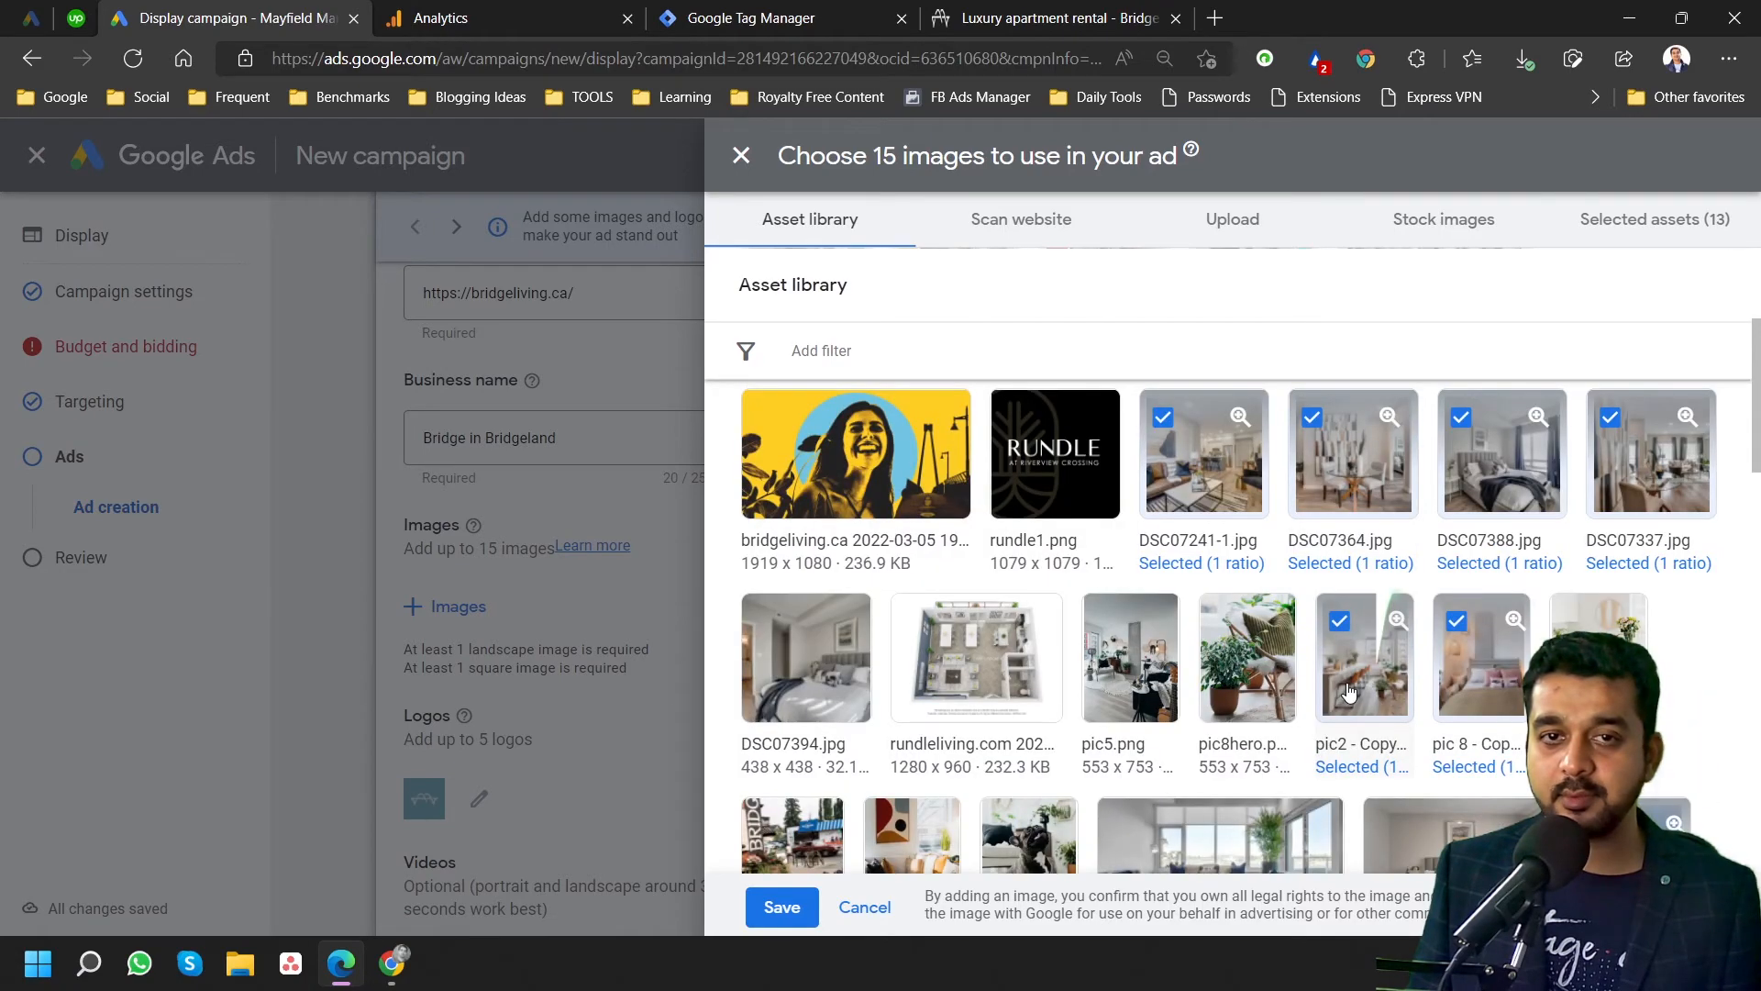
{"action": "scroll", "coordinate": [1348, 692], "scroll_direction": "down", "scroll_amount": 6}
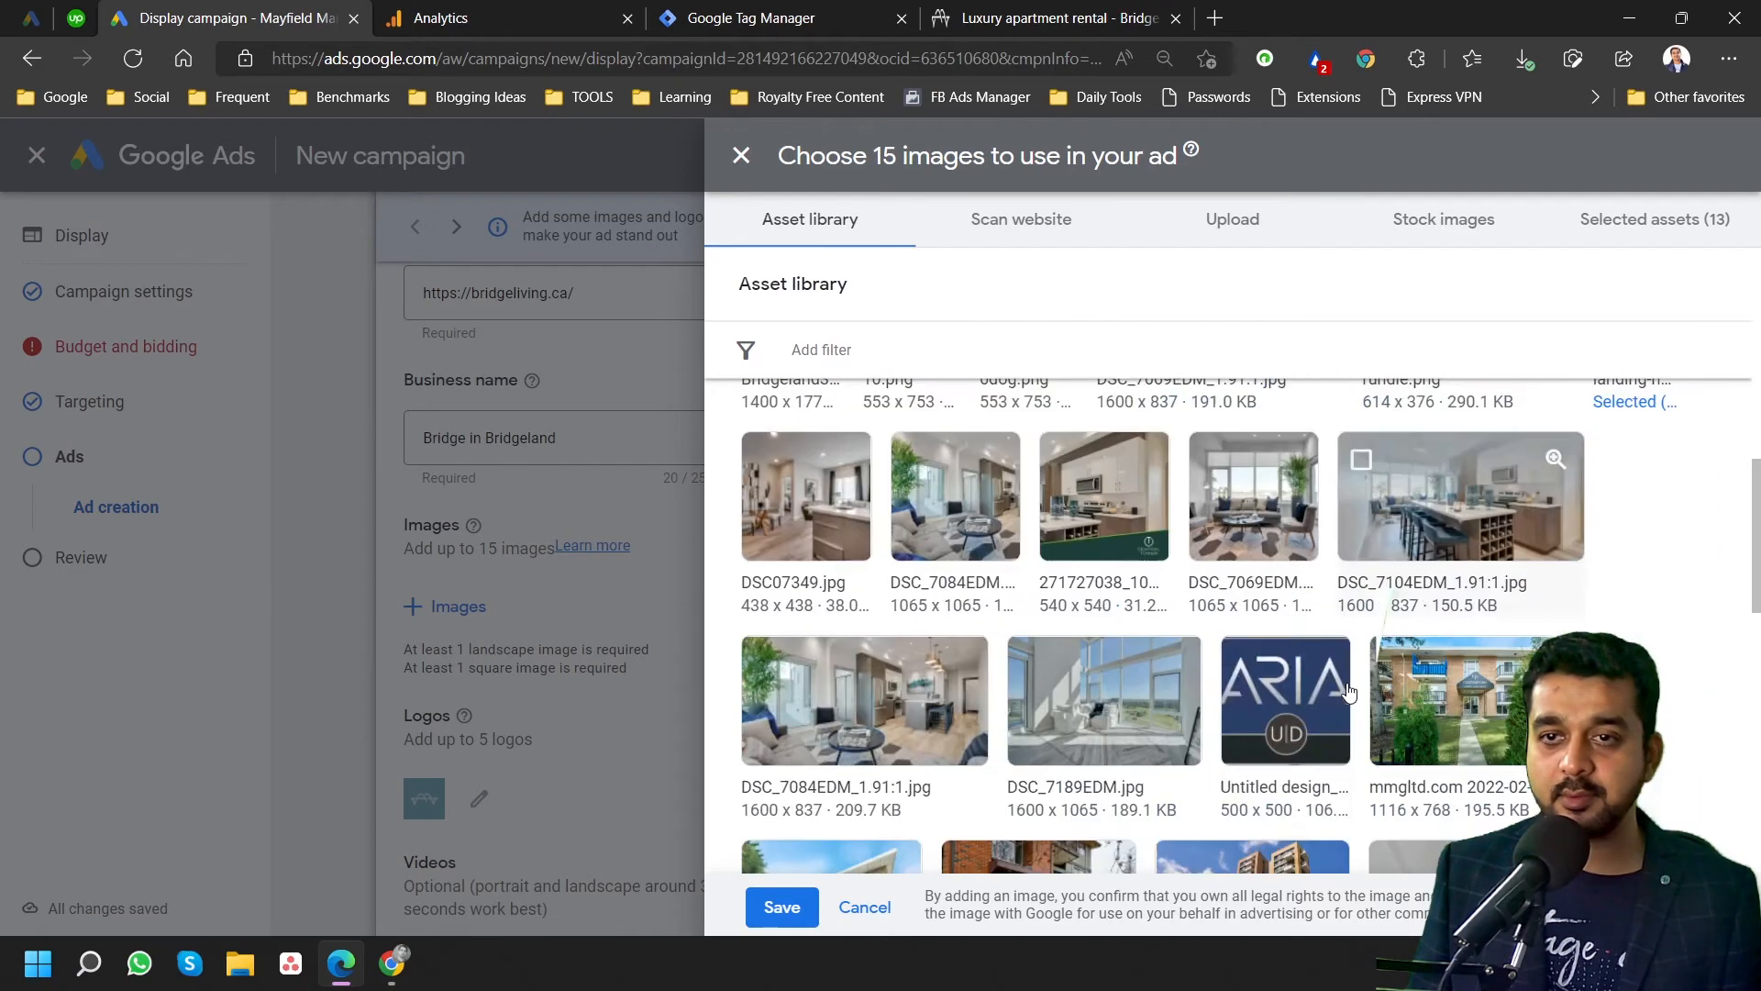
{"action": "left_click", "coordinate": [1009, 229]}
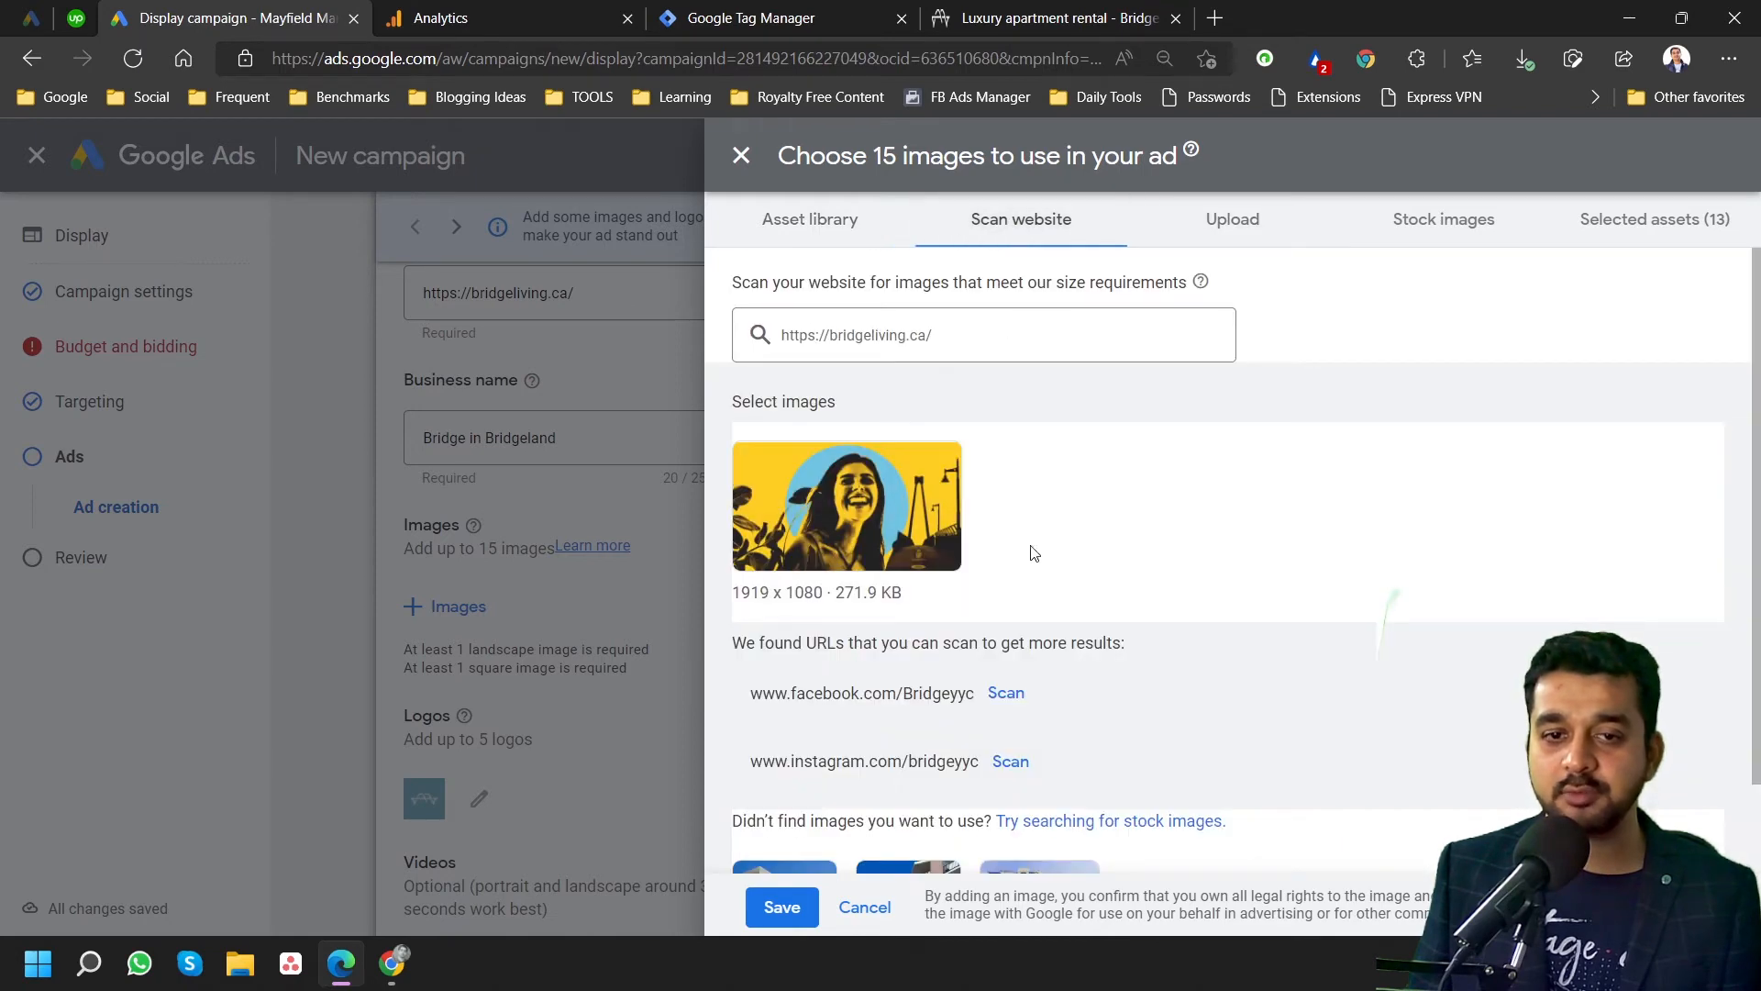
{"action": "scroll", "coordinate": [1032, 547], "scroll_direction": "down", "scroll_amount": 1}
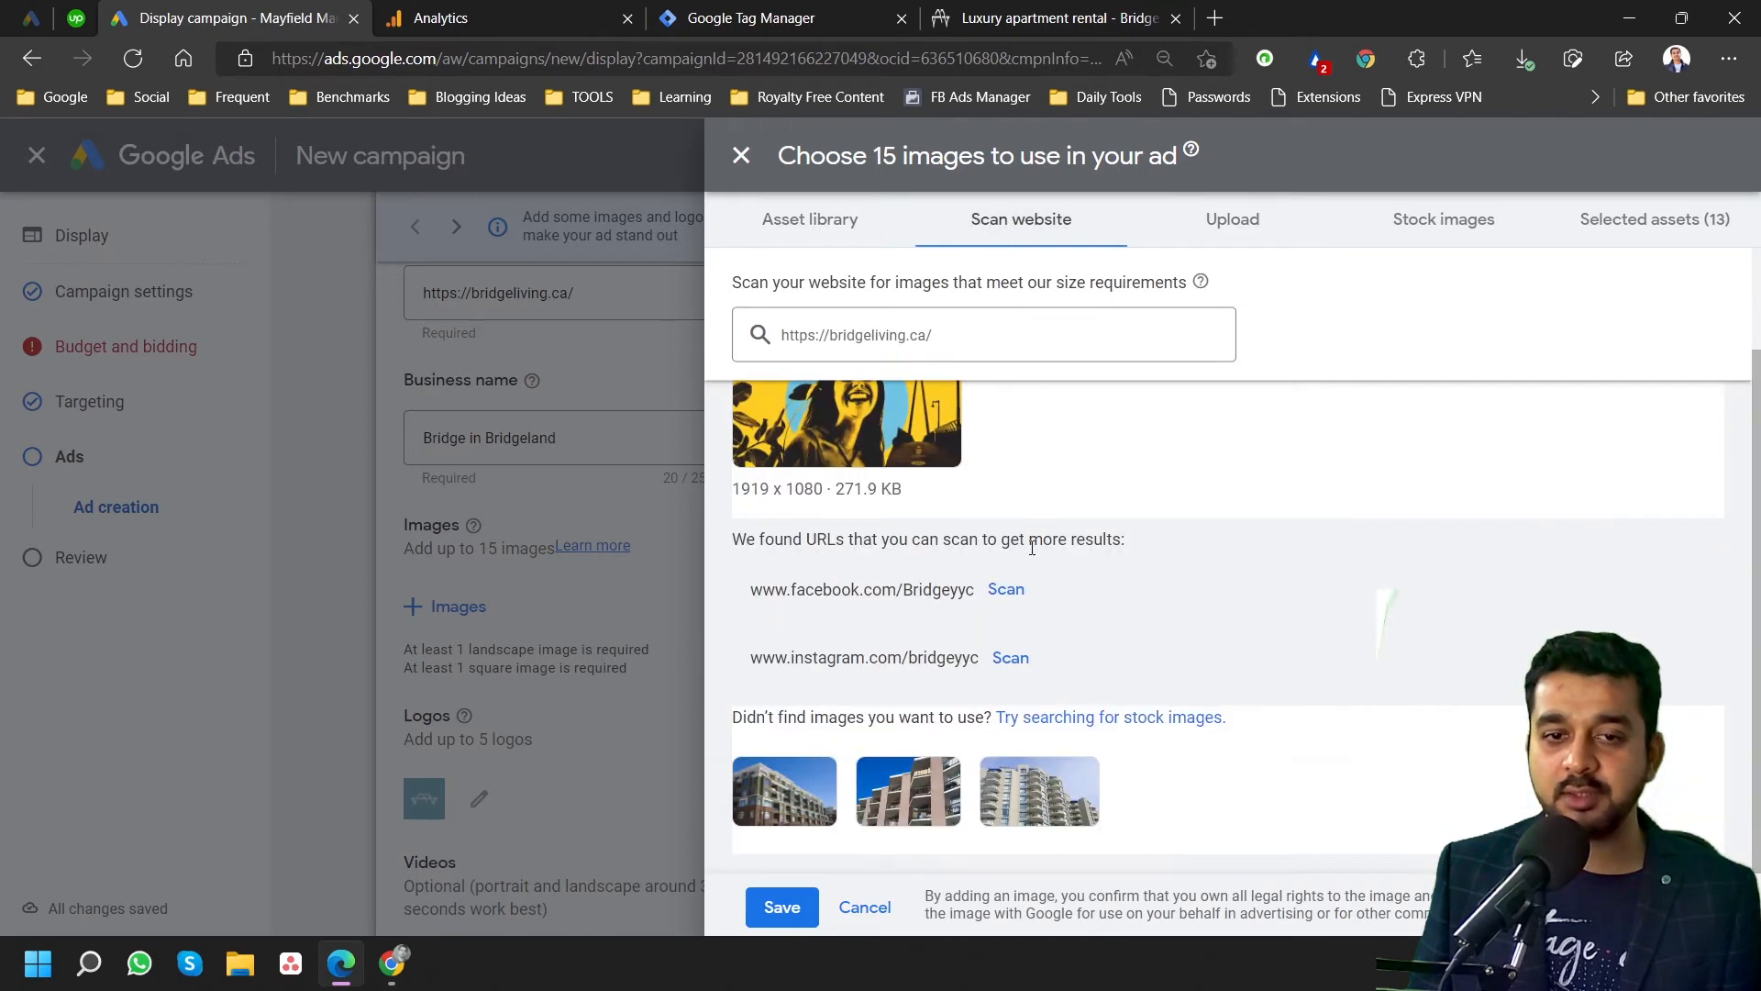
{"action": "left_click", "coordinate": [1006, 592]}
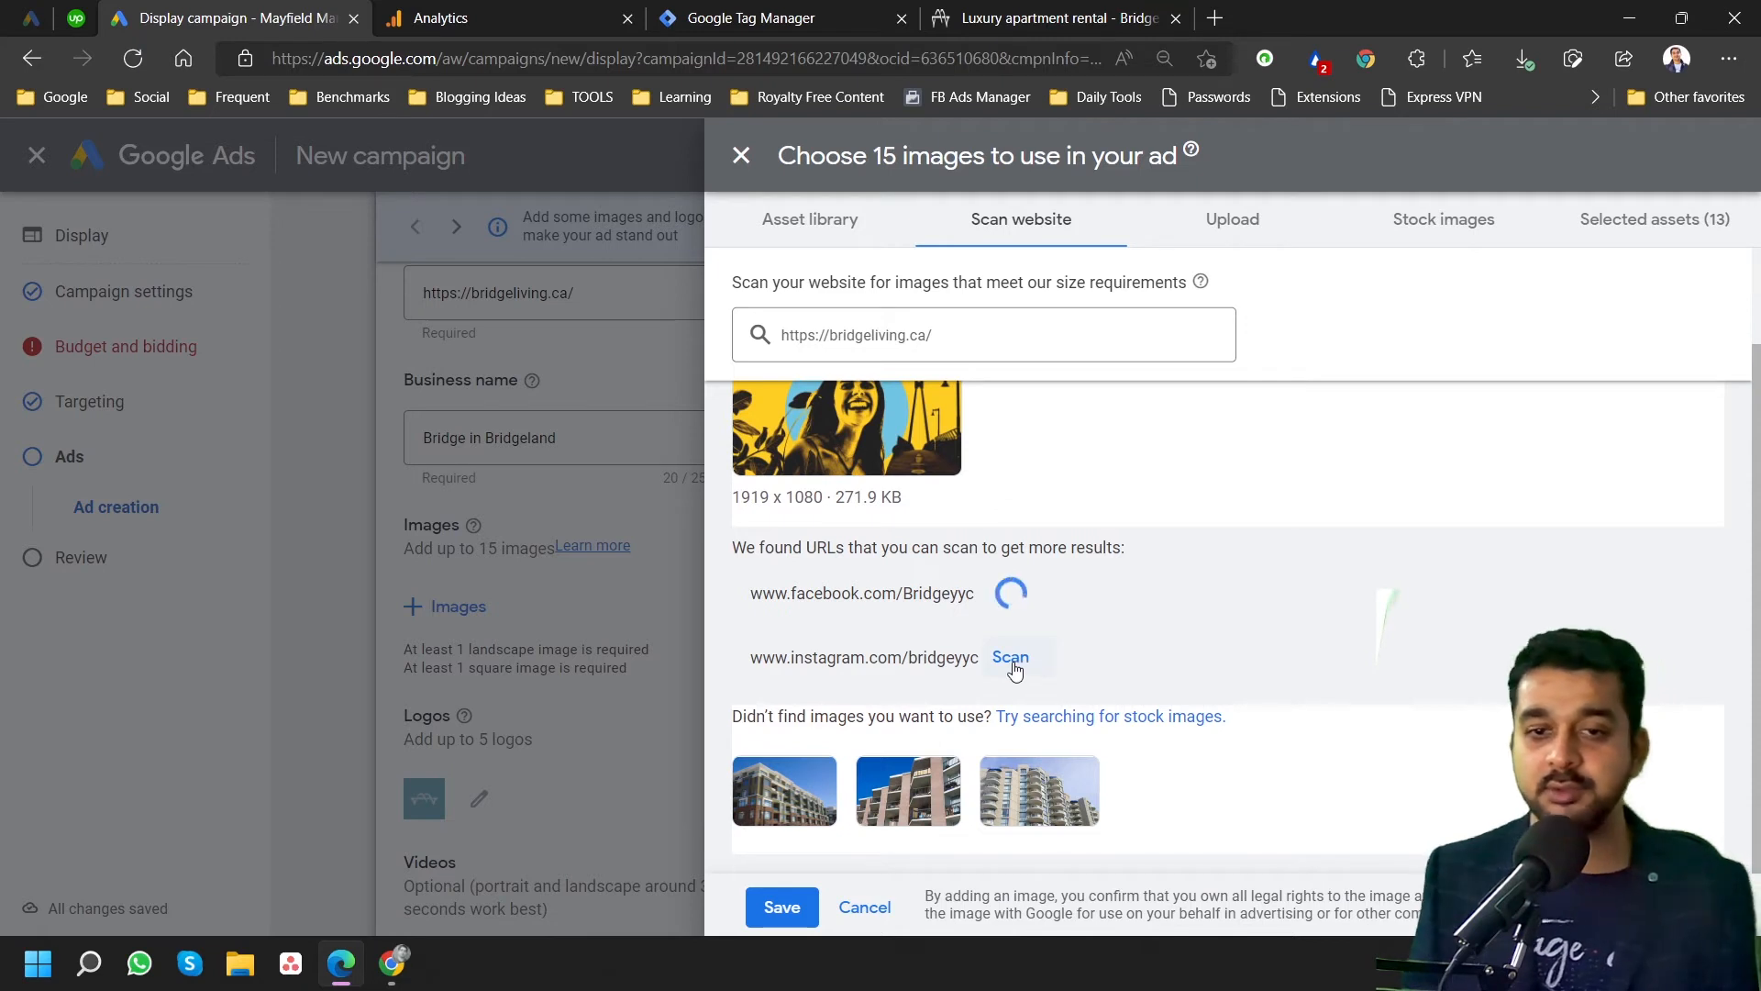
{"action": "scroll", "coordinate": [1165, 631], "scroll_direction": "up", "scroll_amount": 1}
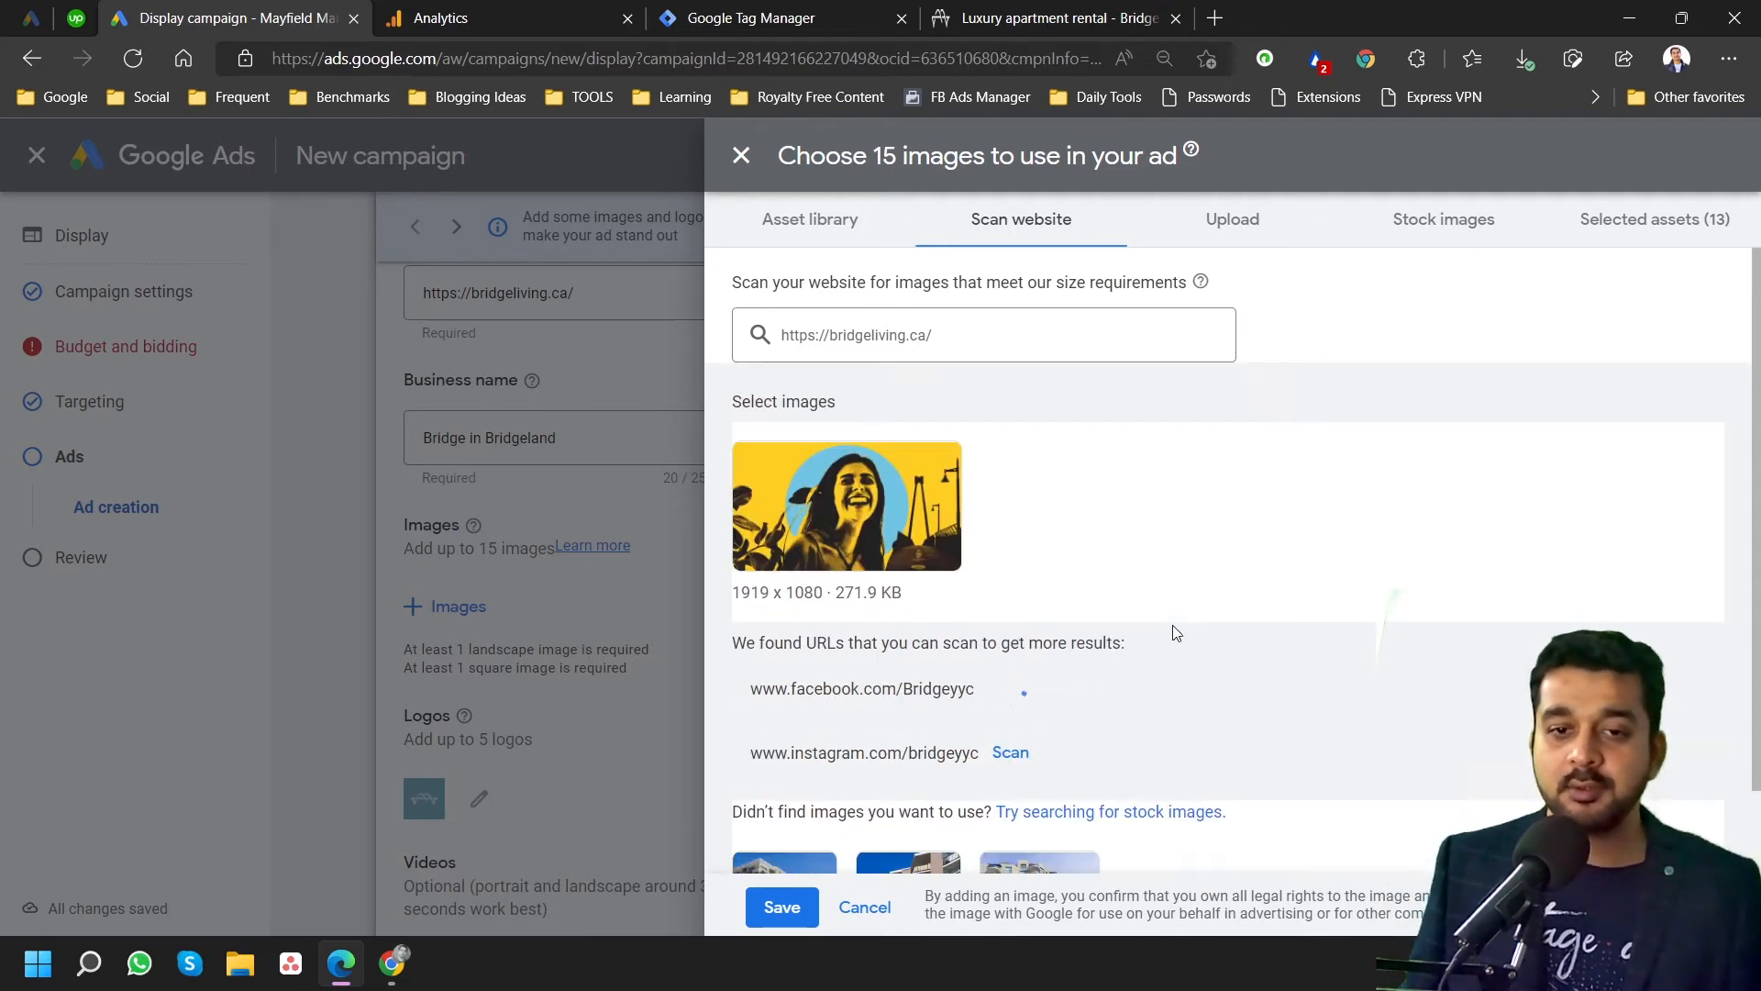
Review the upload and stock image options for the ad and return to browsing the asset library.
{"action": "left_click", "coordinate": [1261, 242]}
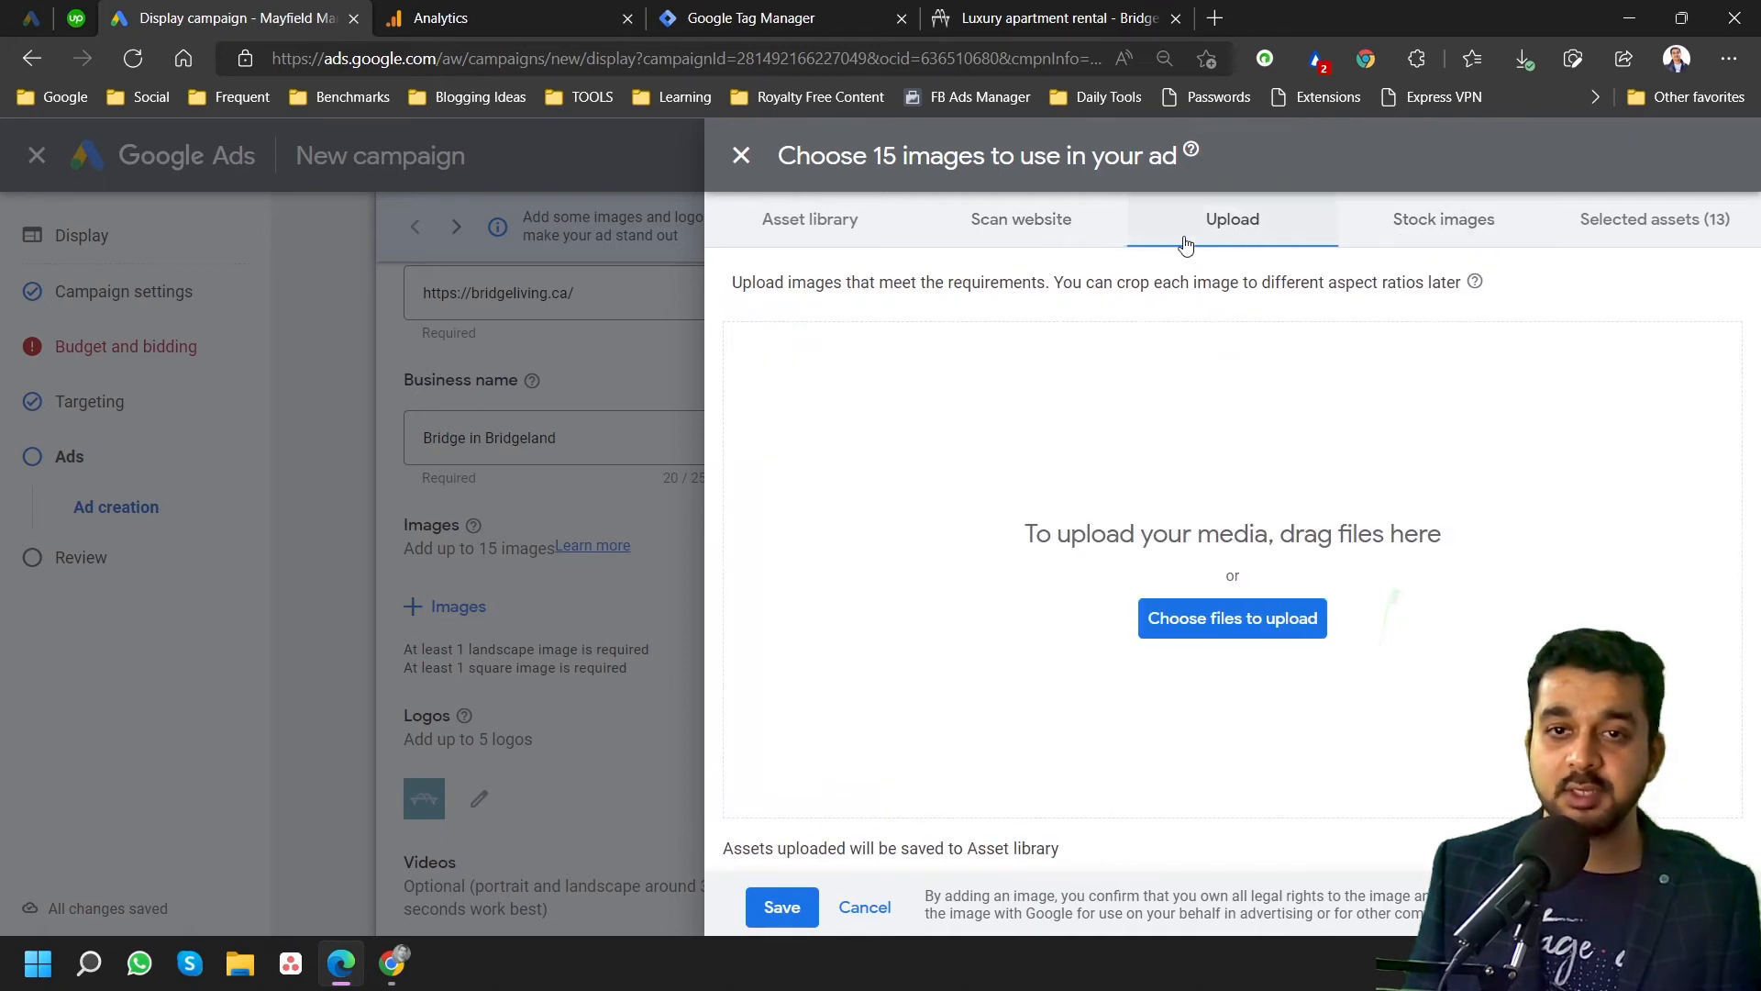
{"action": "left_click", "coordinate": [1443, 225]}
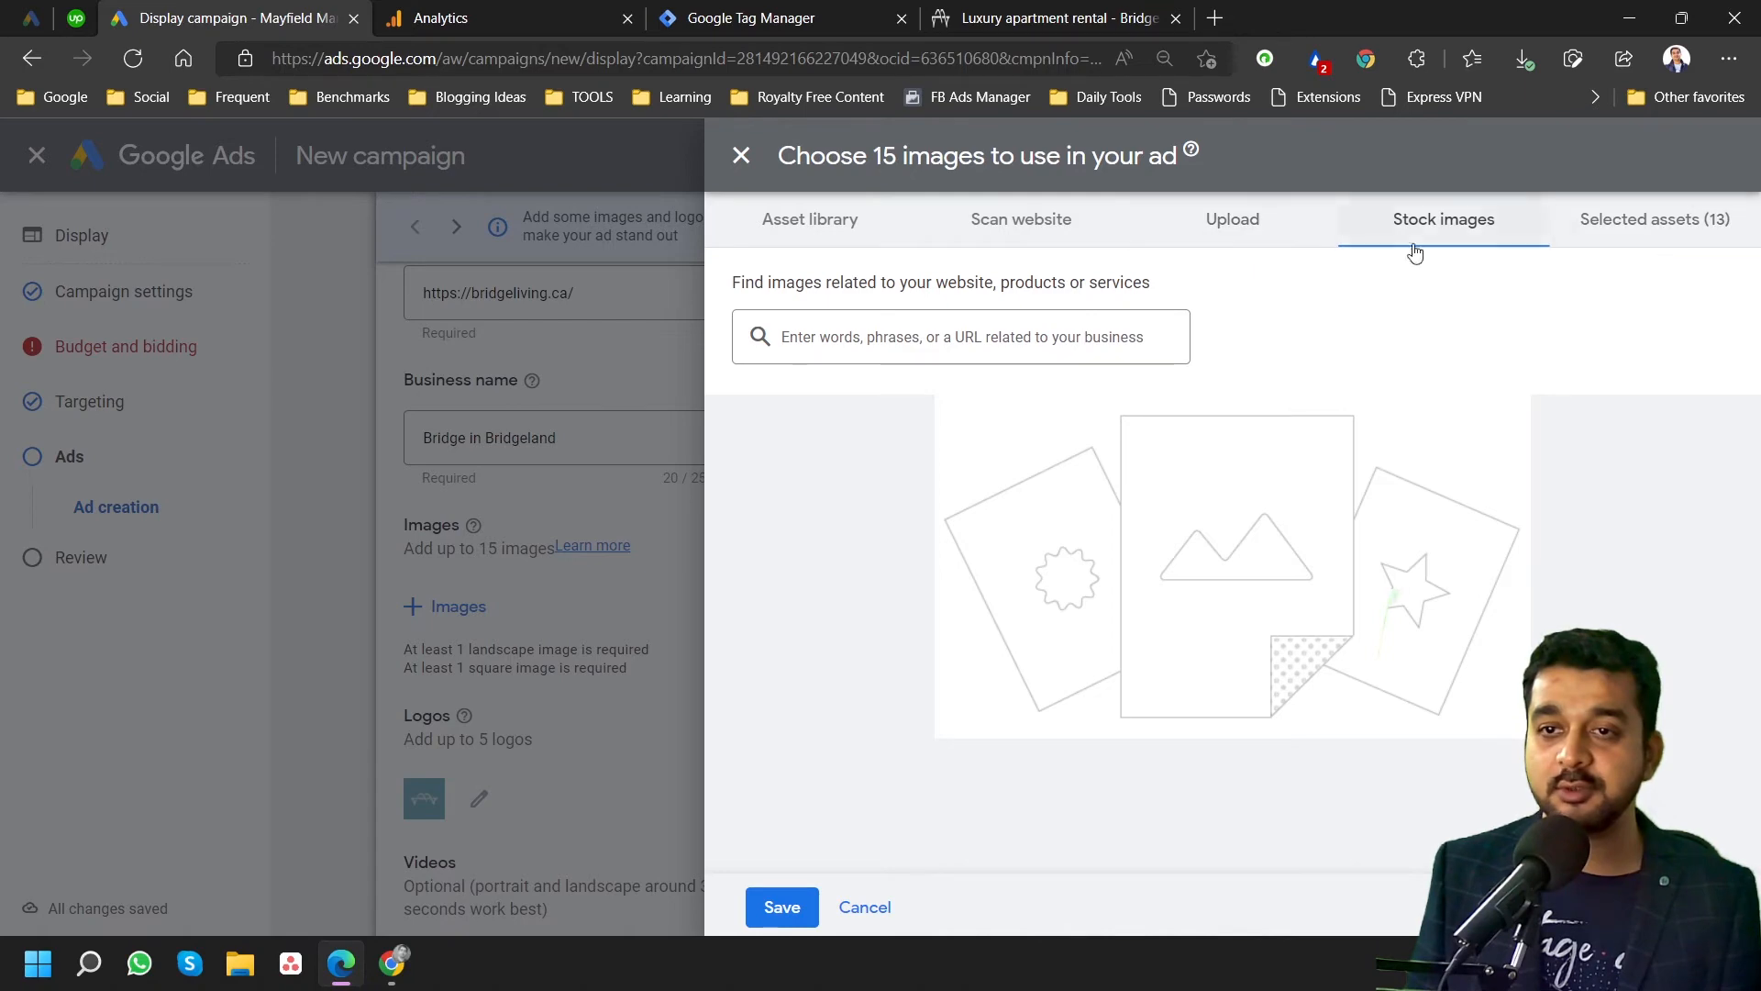
{"action": "left_click", "coordinate": [1010, 237]}
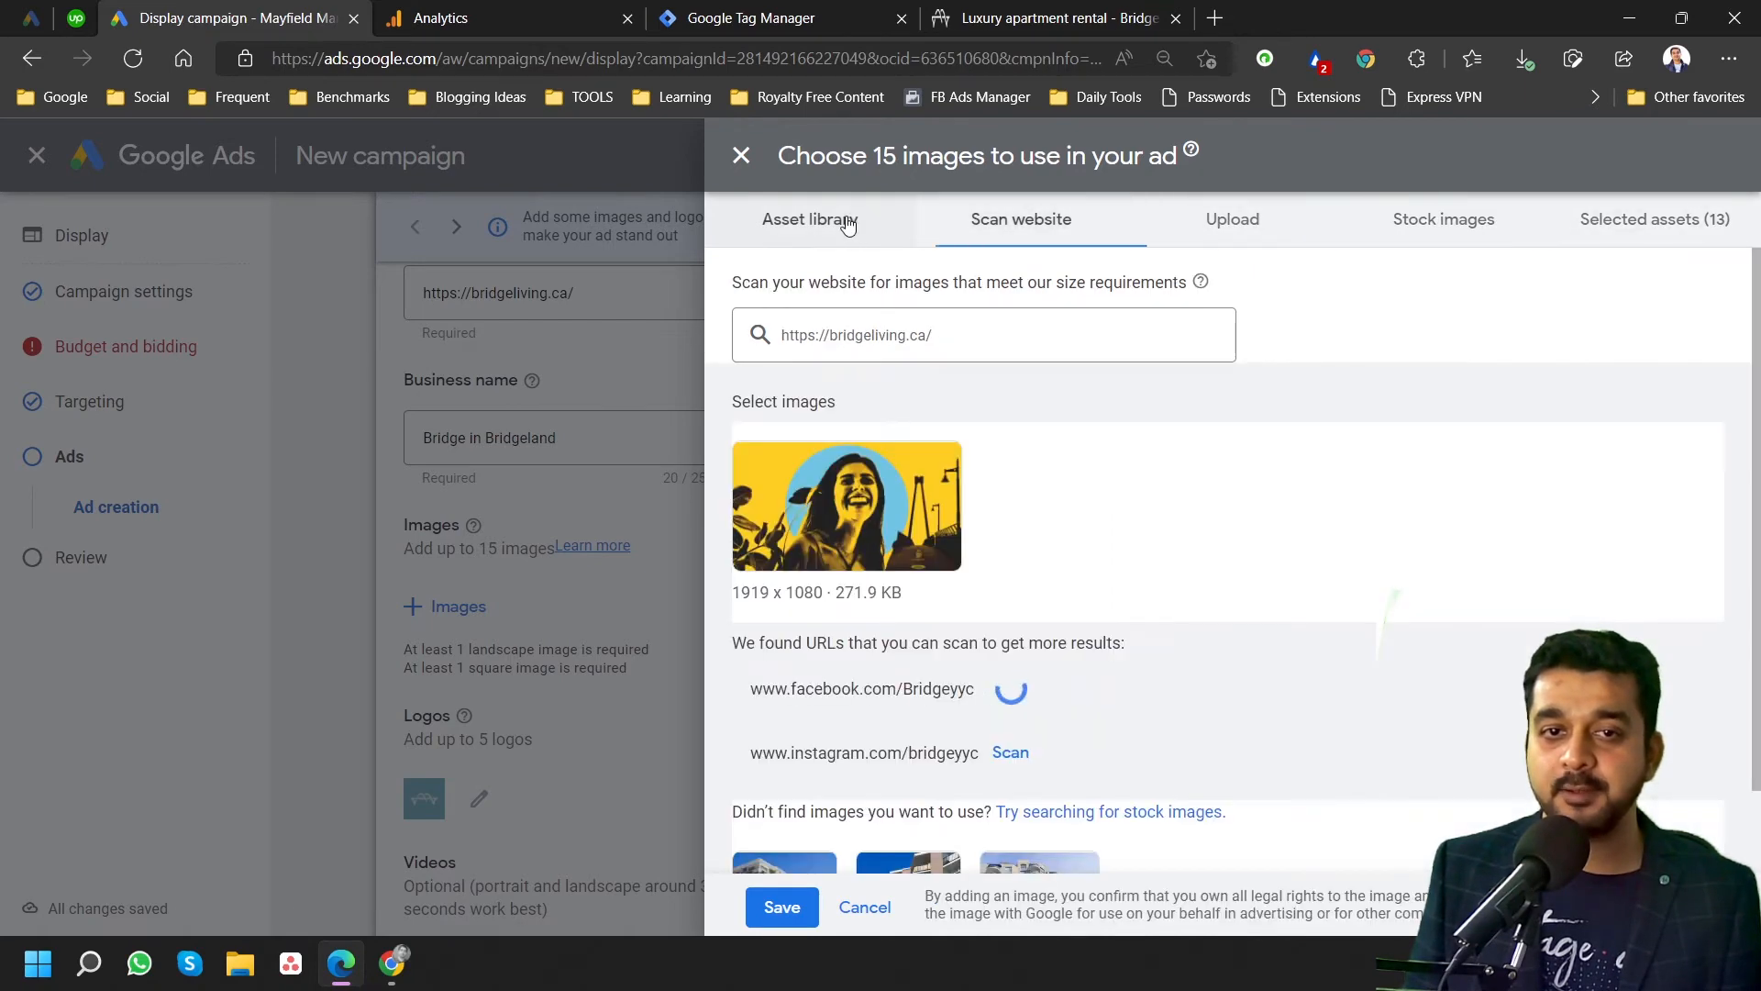
{"action": "left_click", "coordinate": [835, 224]}
{"action": "scroll", "coordinate": [911, 530], "scroll_direction": "down", "scroll_amount": 3}
{"action": "scroll", "coordinate": [911, 530], "scroll_direction": "up", "scroll_amount": 2}
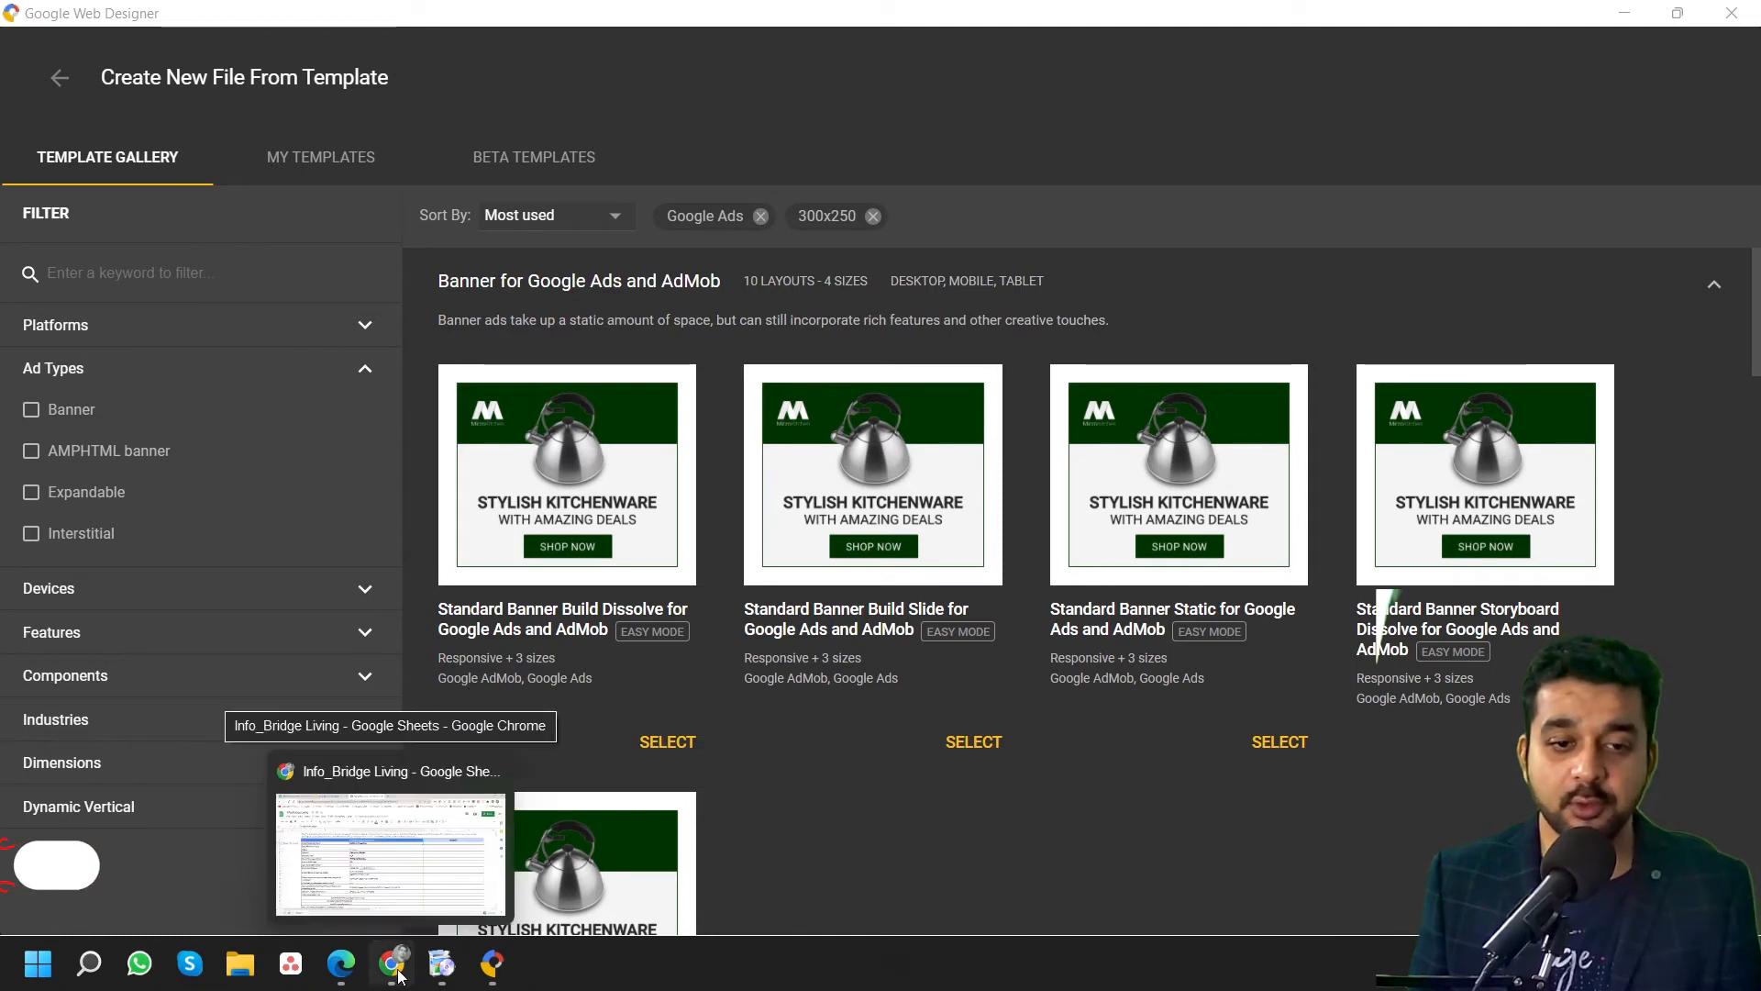
Visit the Google Web Designer website, switch to the Google Web Designer template gallery and check its Platforms filter options.
{"action": "left_click", "coordinate": [339, 965]}
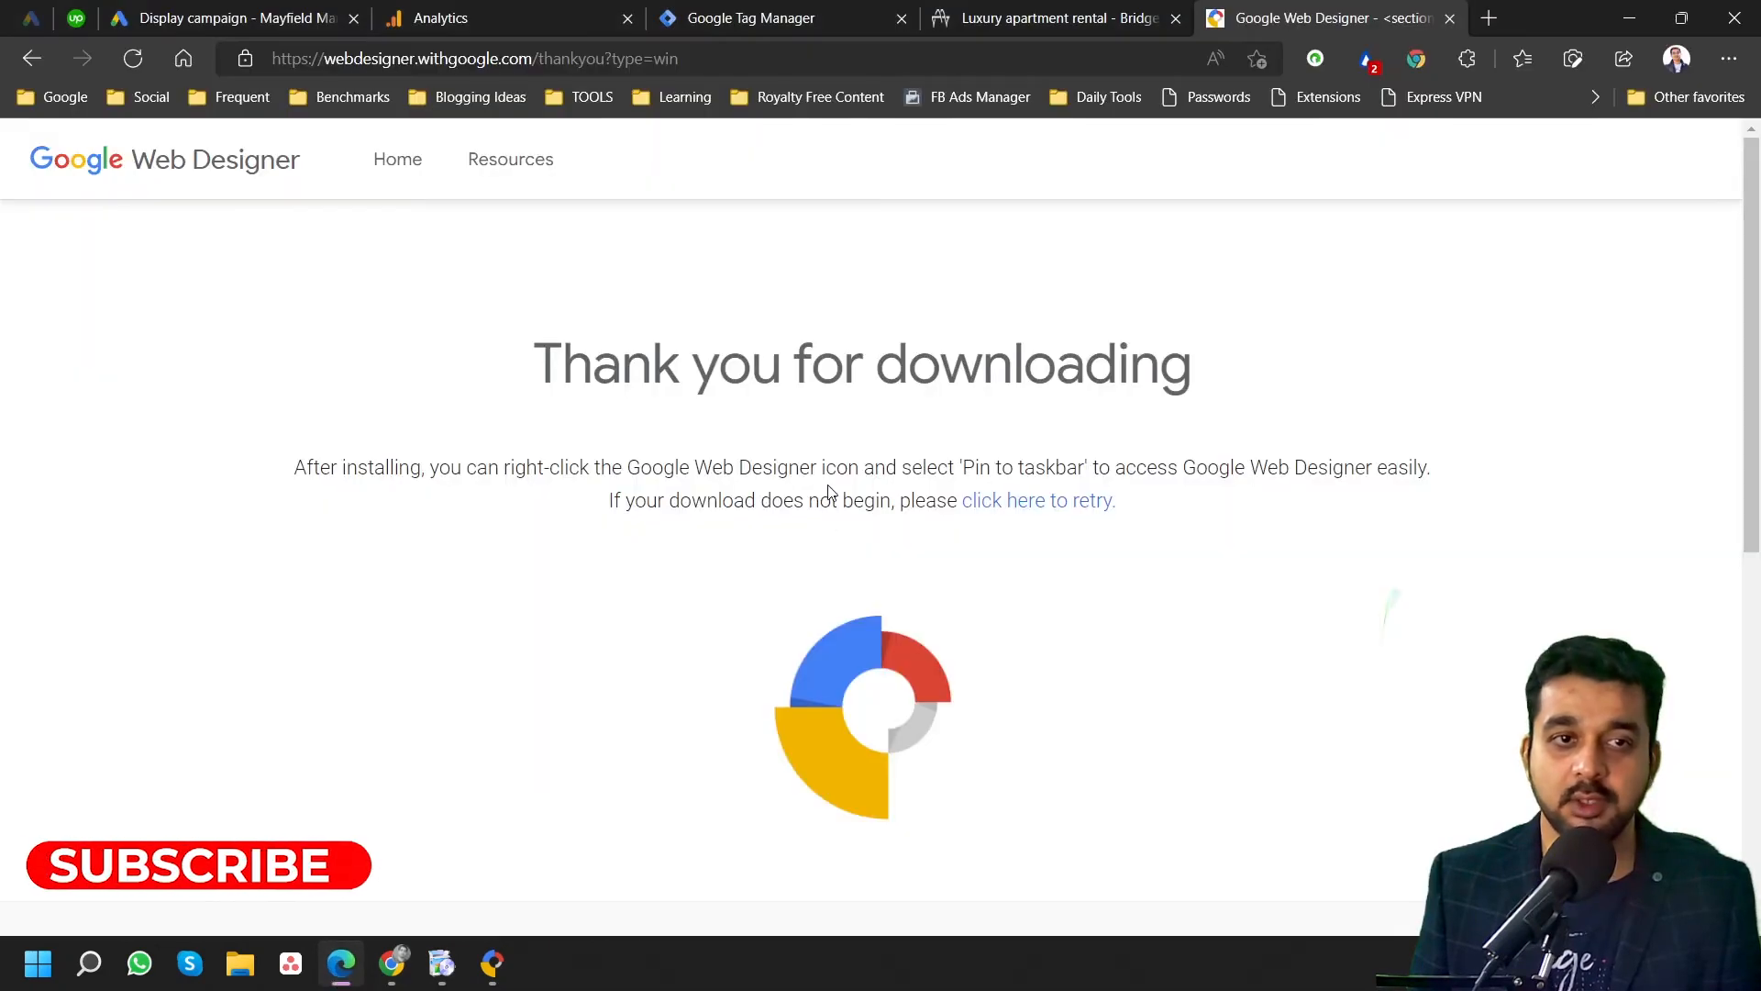
{"action": "left_click", "coordinate": [140, 160]}
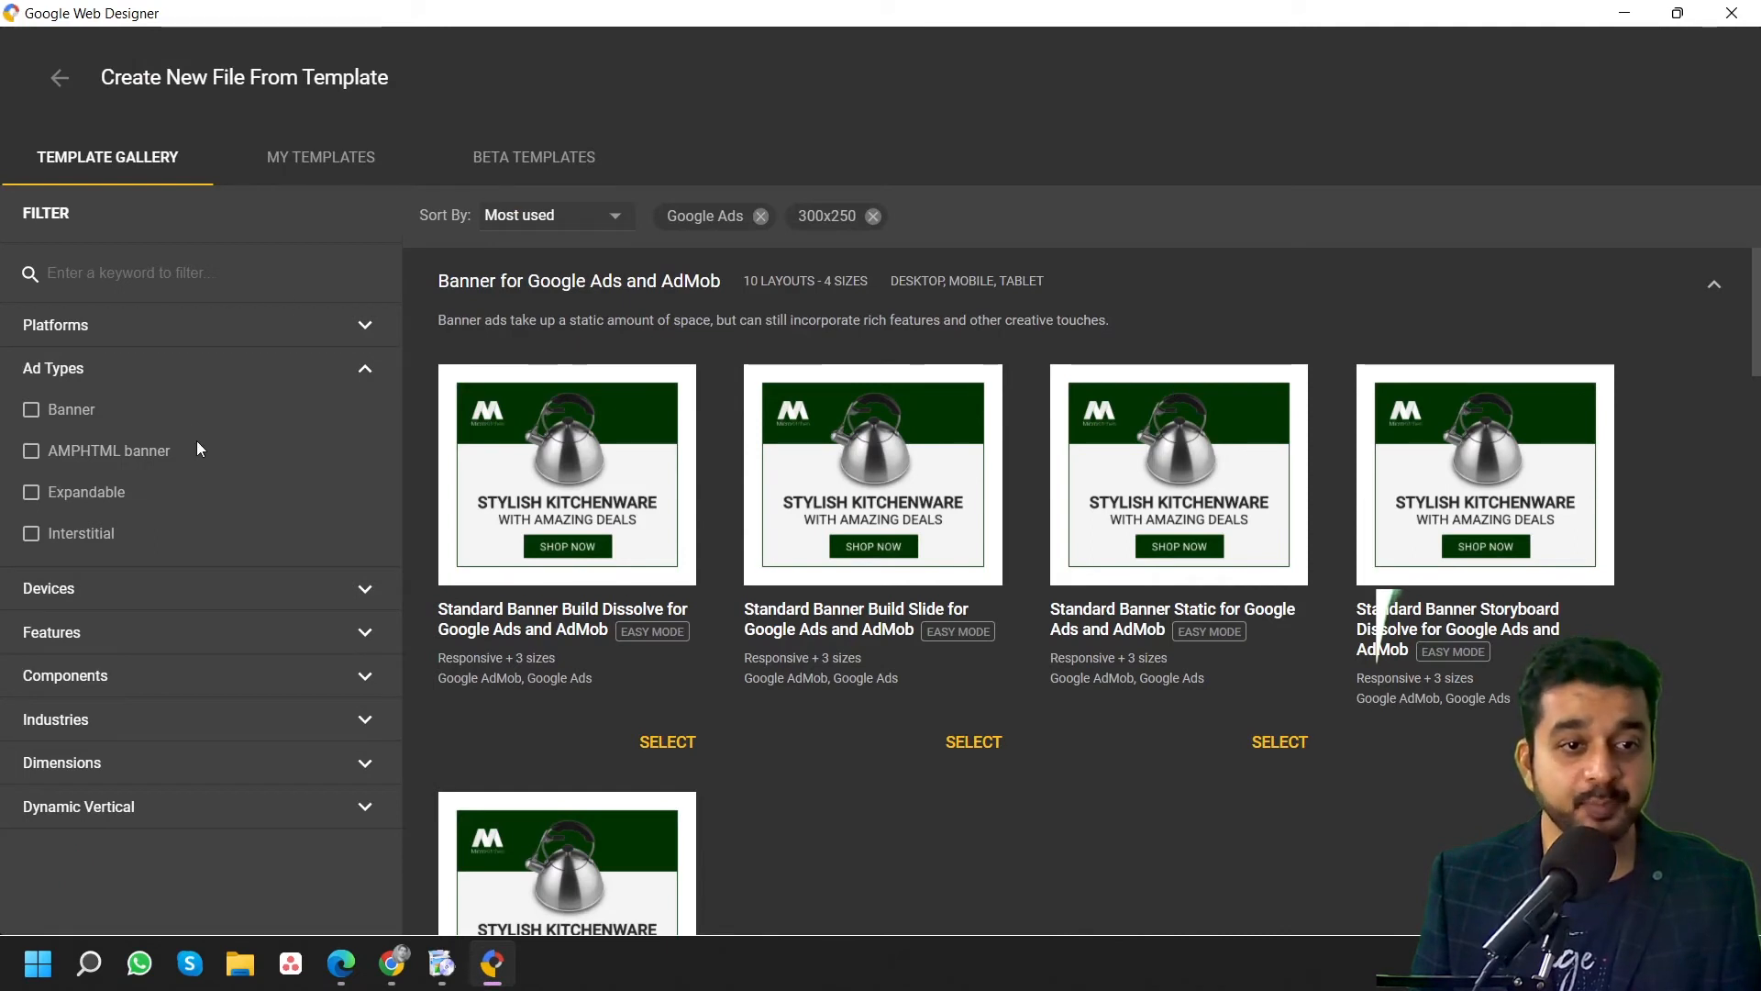
{"action": "left_click", "coordinate": [361, 327]}
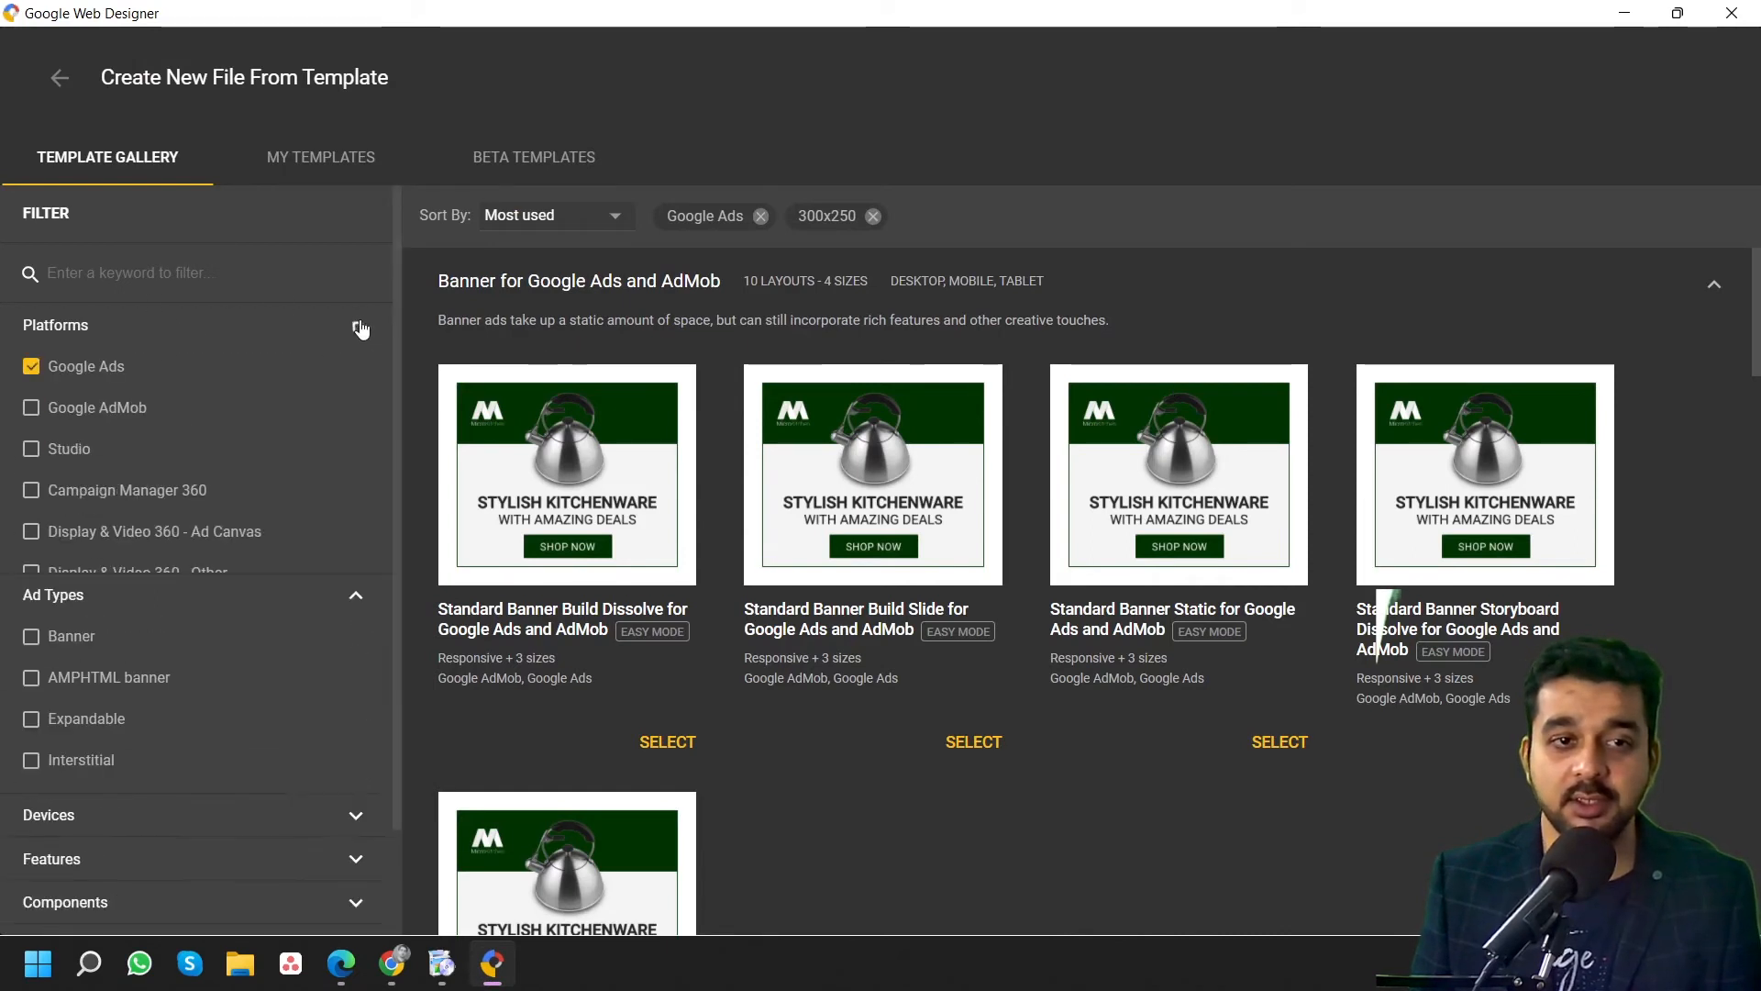
{"action": "left_click", "coordinate": [361, 327]}
{"action": "left_click", "coordinate": [360, 327]}
{"action": "left_click", "coordinate": [360, 328]}
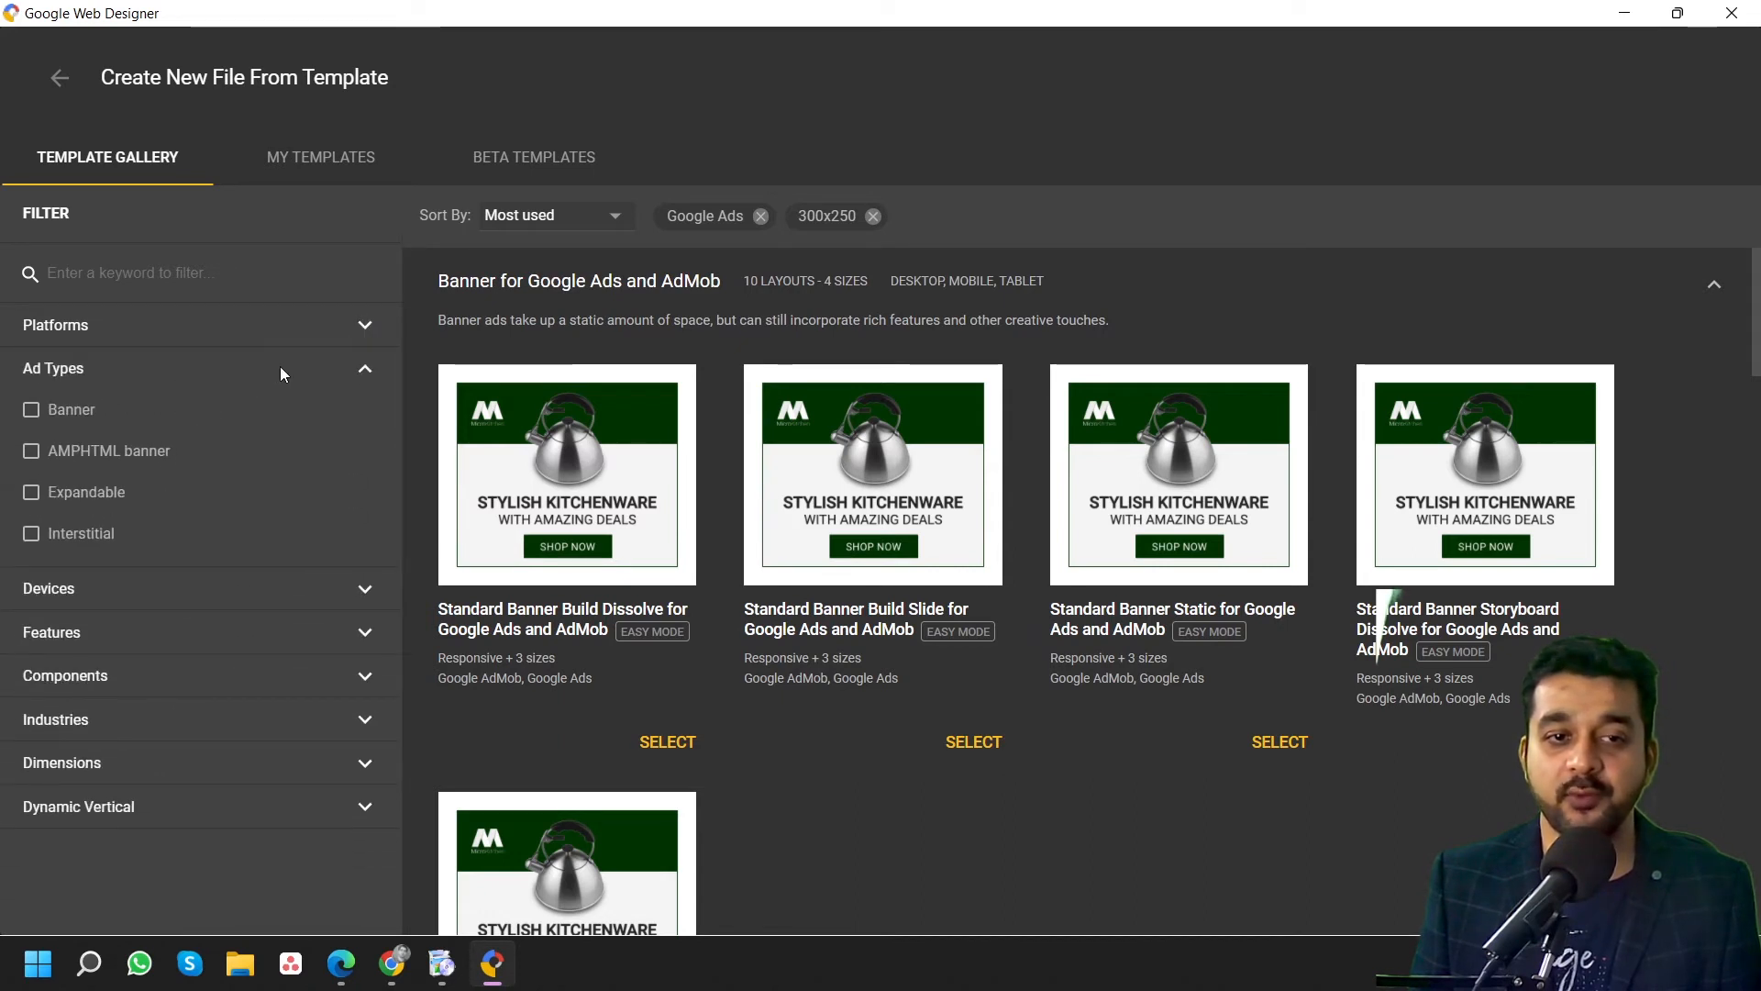
Examine the template gallery's filter options for ad types, devices, features, components, industries, dimensions and dynamic verticals.
{"action": "left_click", "coordinate": [367, 371]}
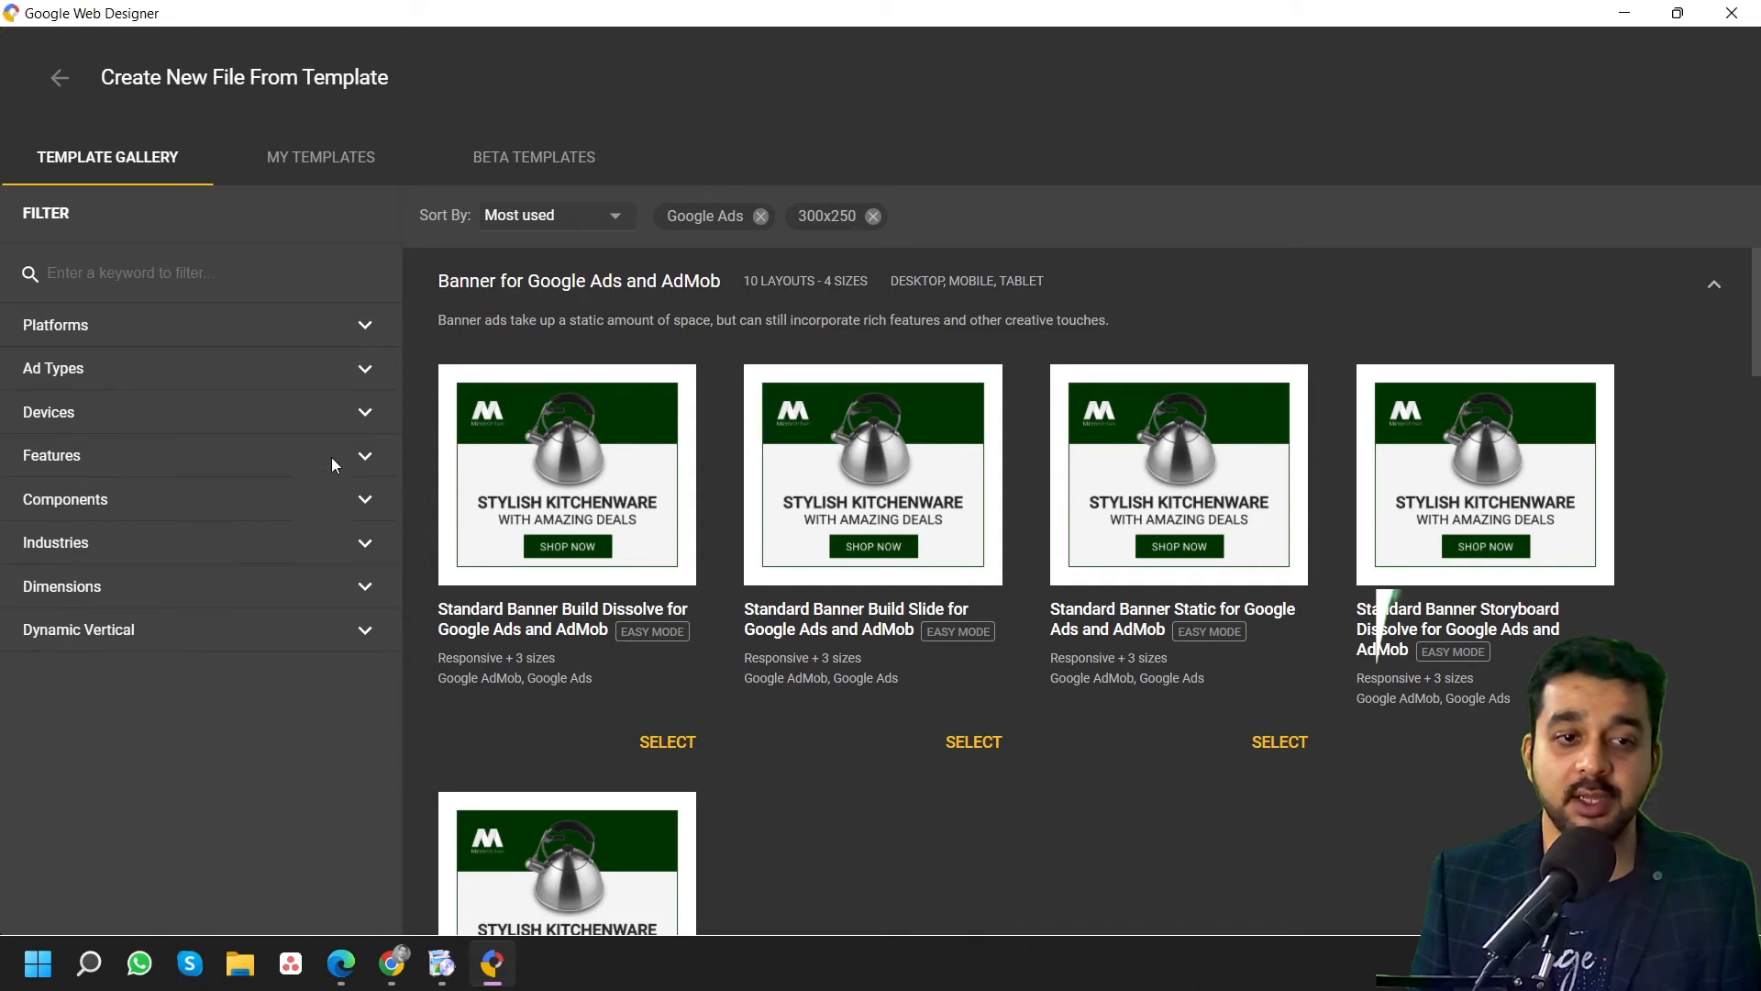
{"action": "left_click", "coordinate": [364, 416]}
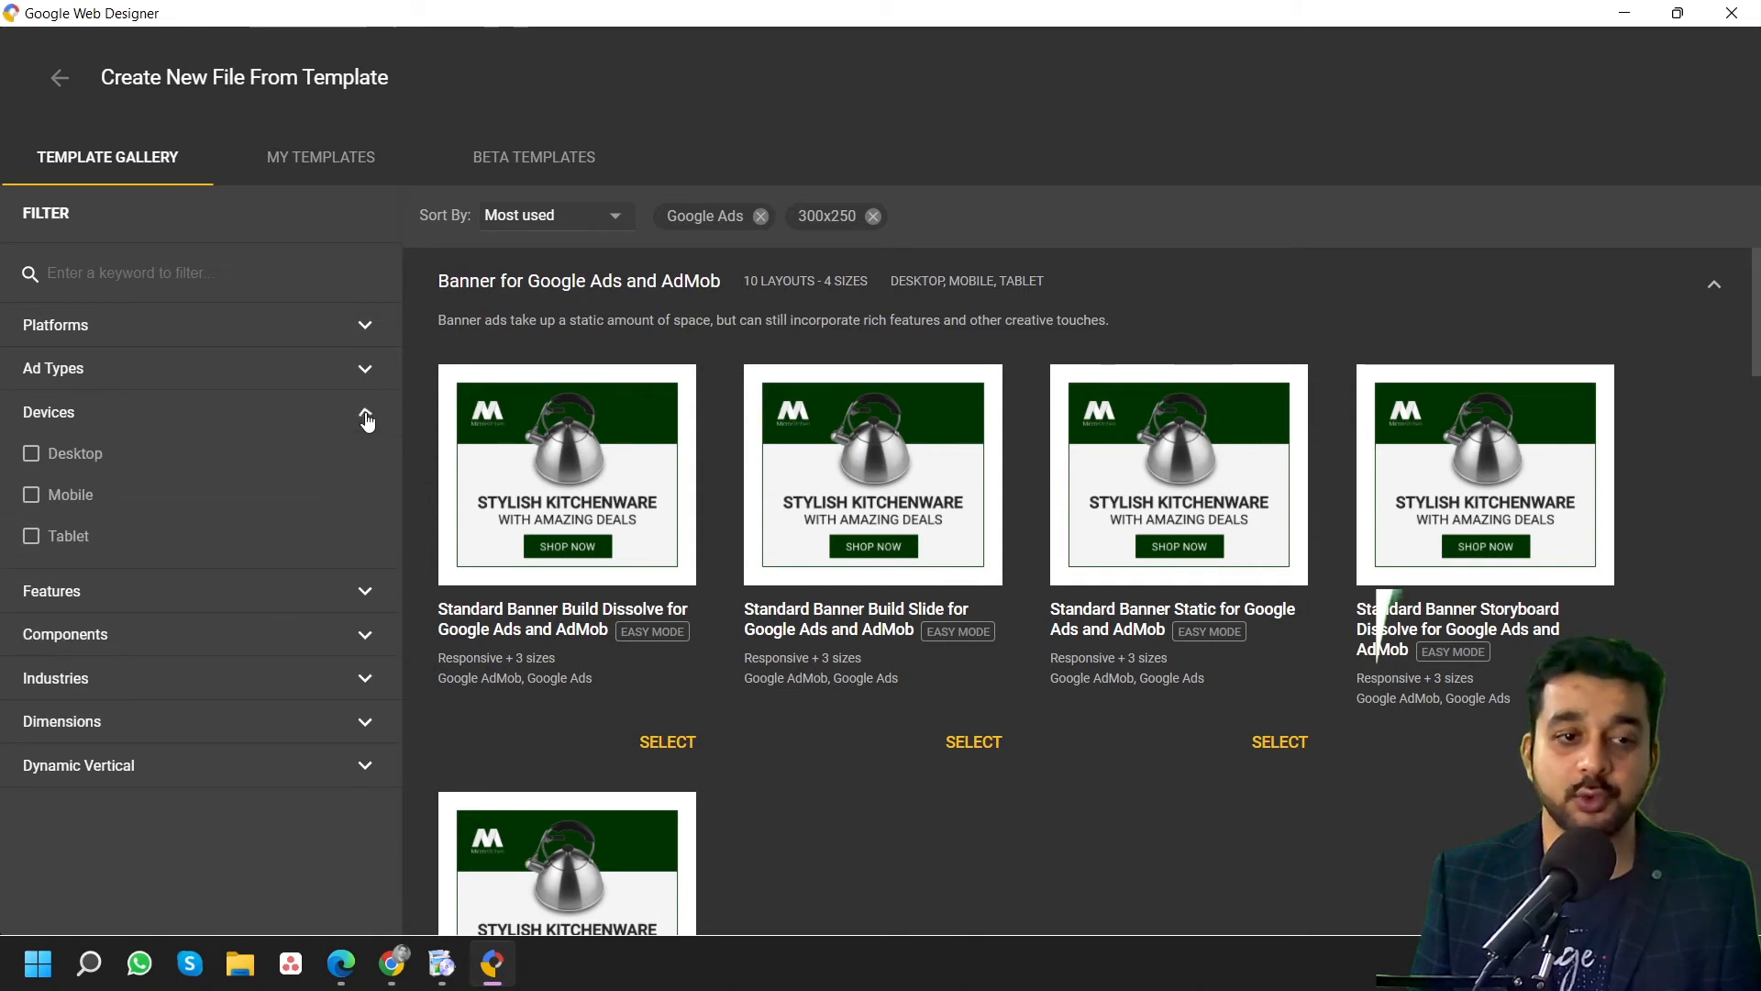
{"action": "left_click", "coordinate": [367, 422]}
{"action": "left_click", "coordinate": [367, 459]}
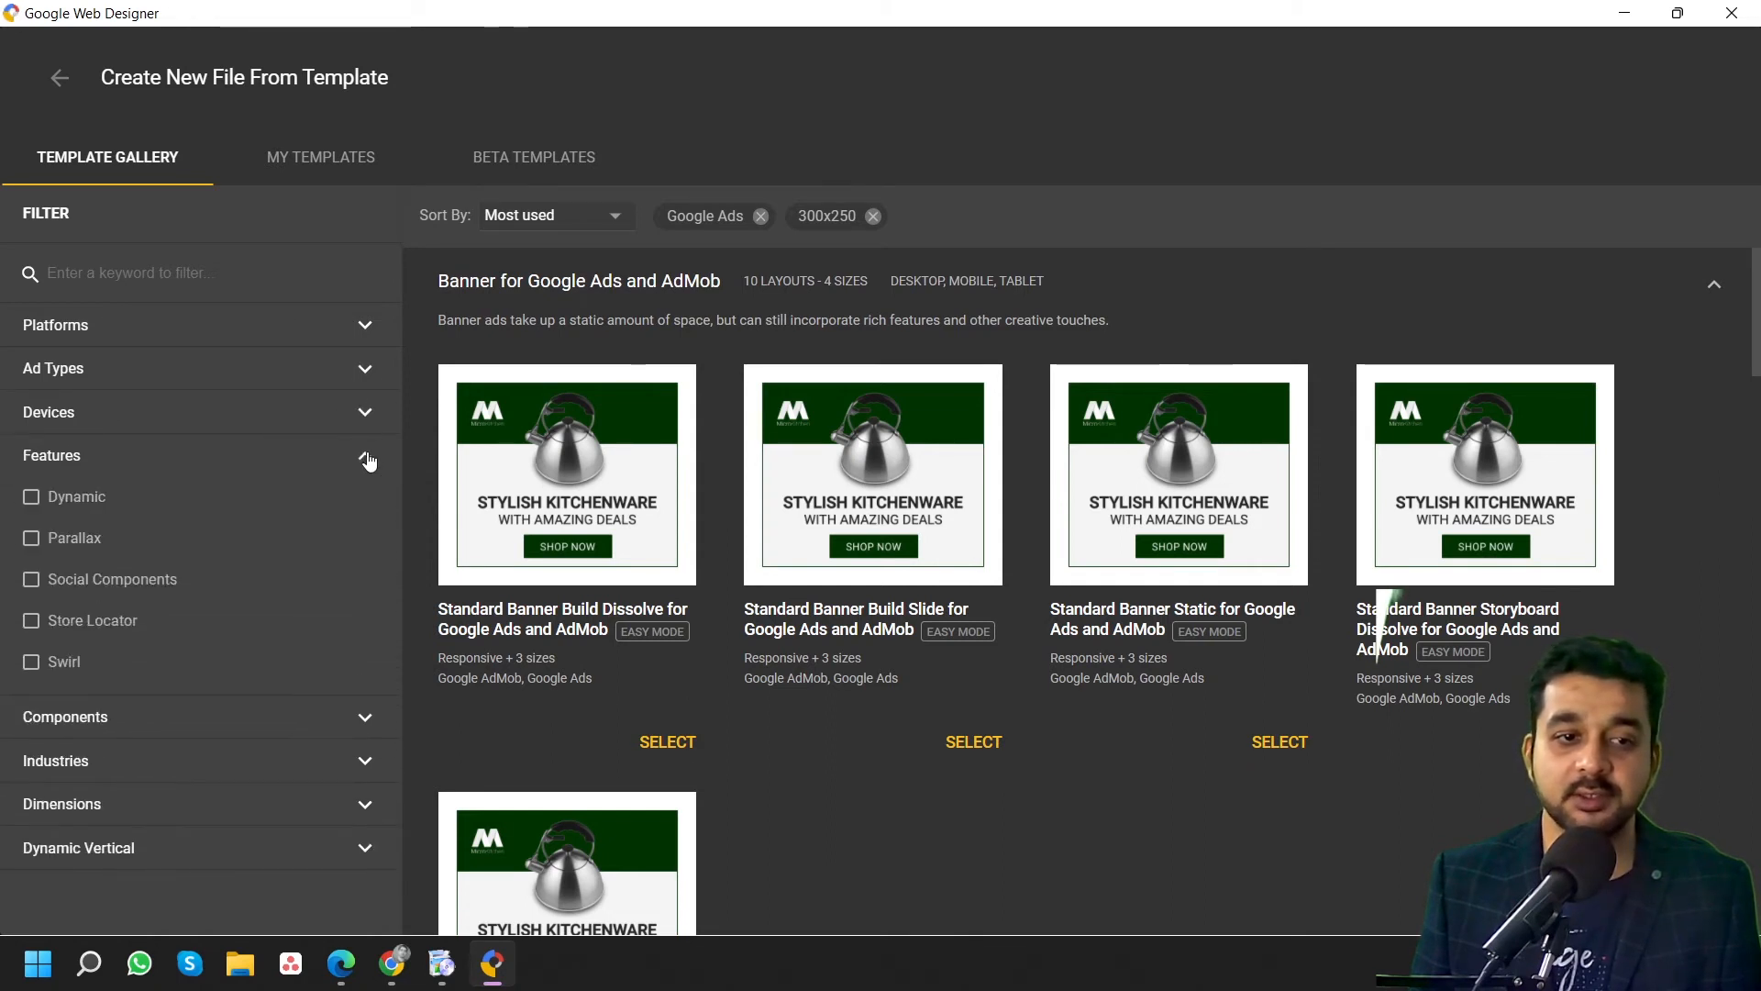
{"action": "left_click", "coordinate": [367, 459]}
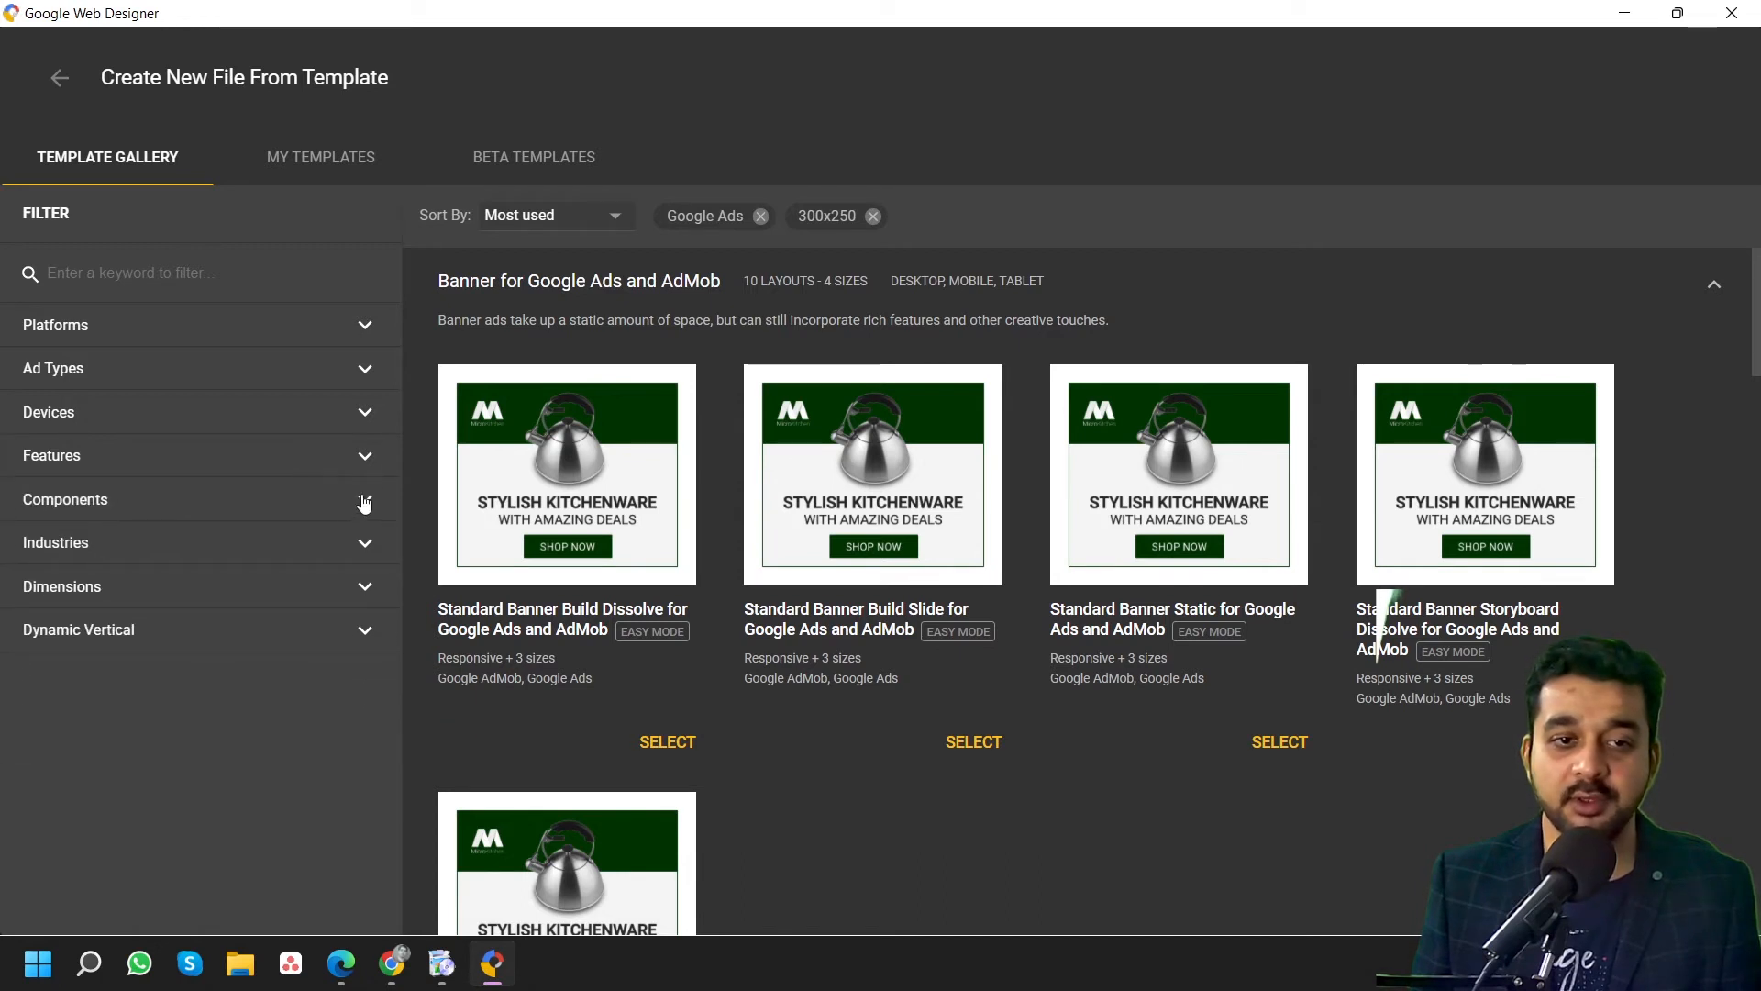
{"action": "left_click", "coordinate": [364, 501]}
{"action": "left_click", "coordinate": [364, 501]}
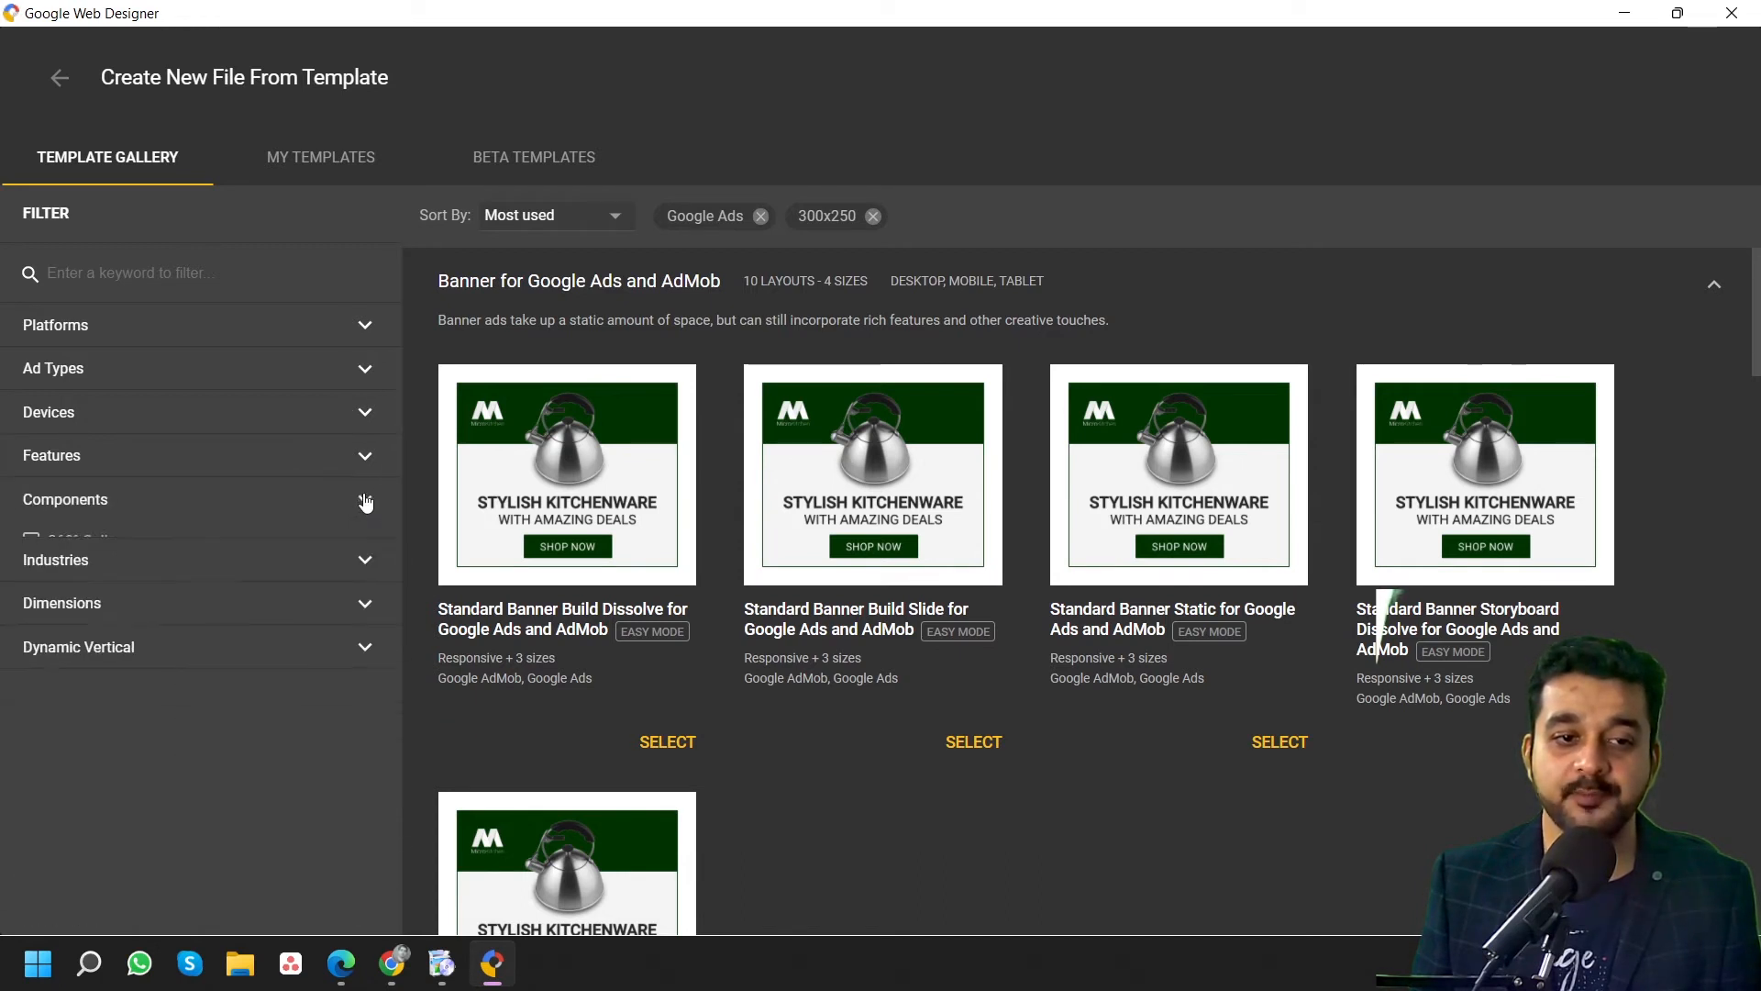
{"action": "left_click", "coordinate": [363, 547]}
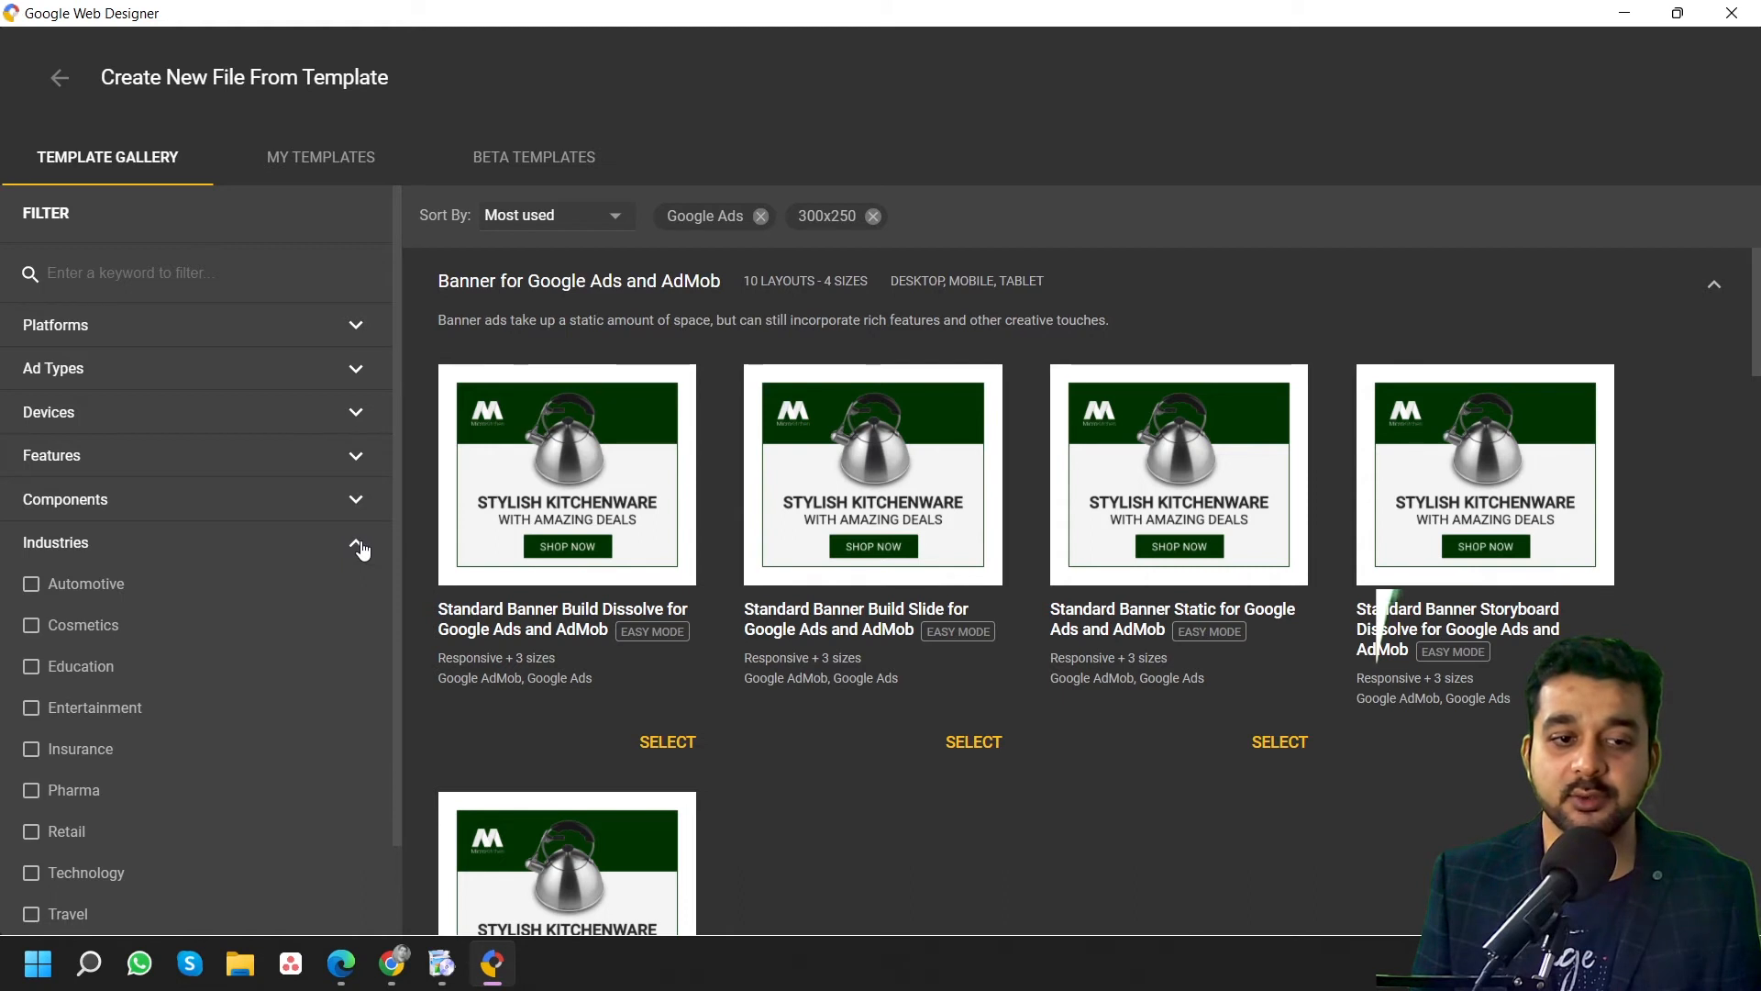
{"action": "left_click", "coordinate": [364, 547]}
{"action": "left_click", "coordinate": [365, 587]}
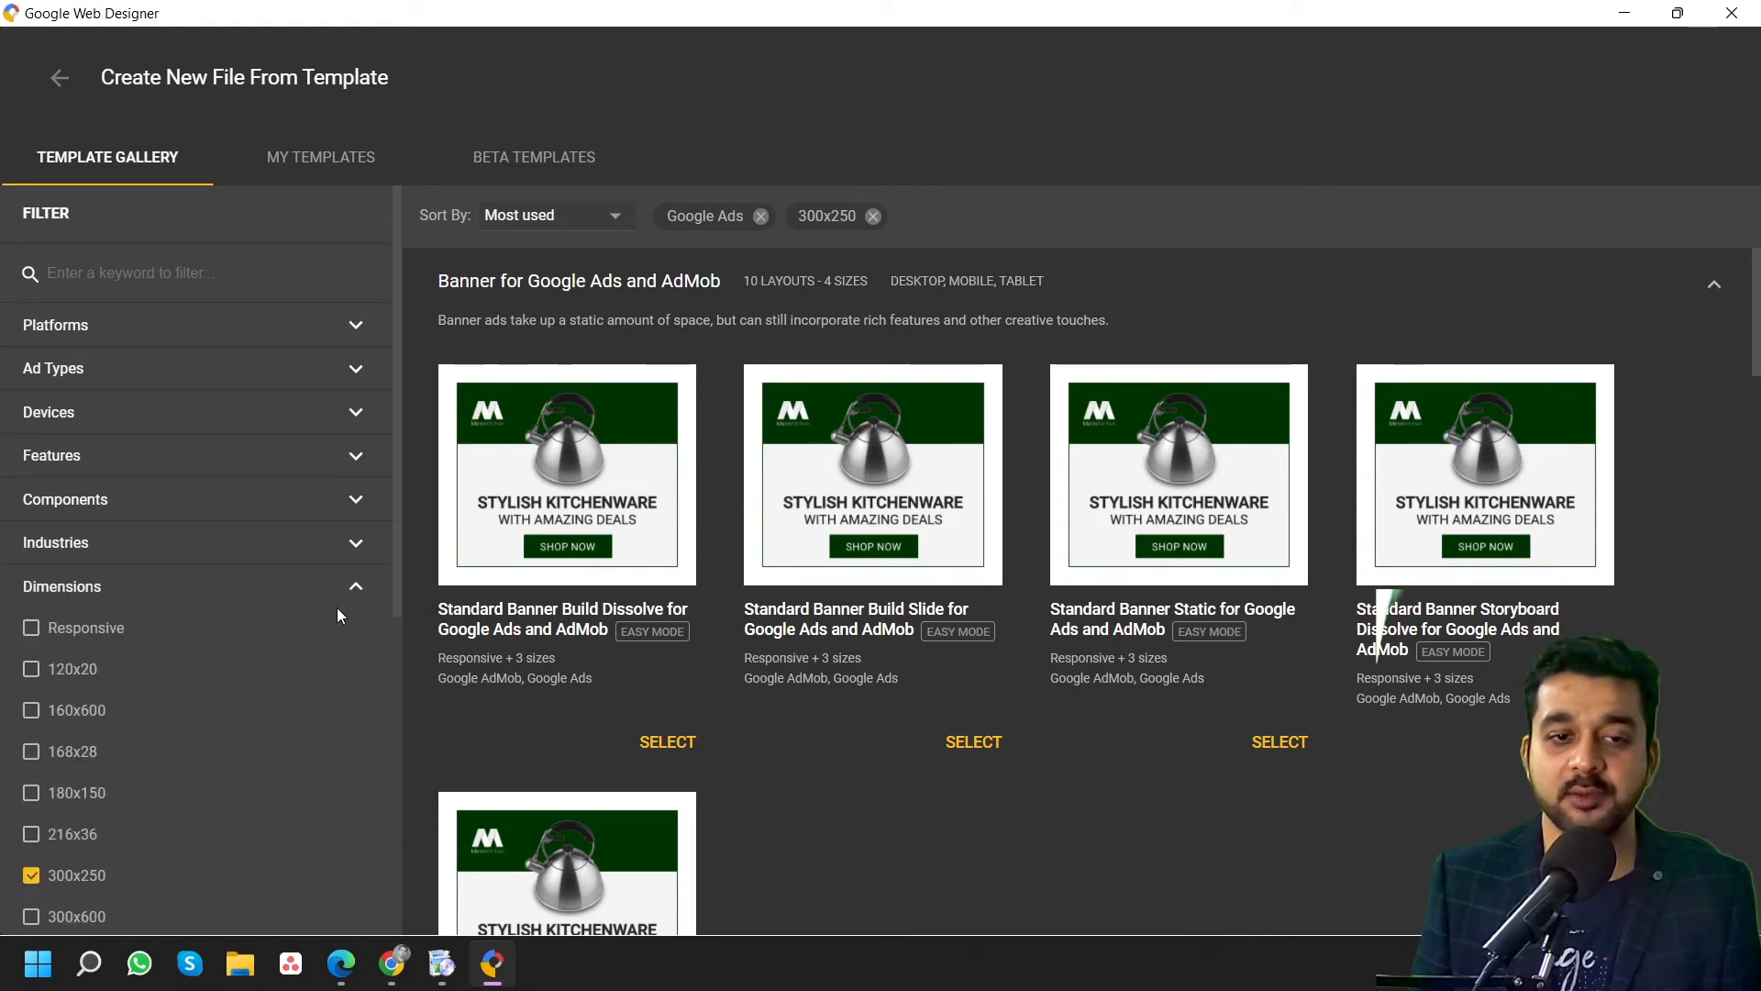
{"action": "left_click", "coordinate": [356, 592]}
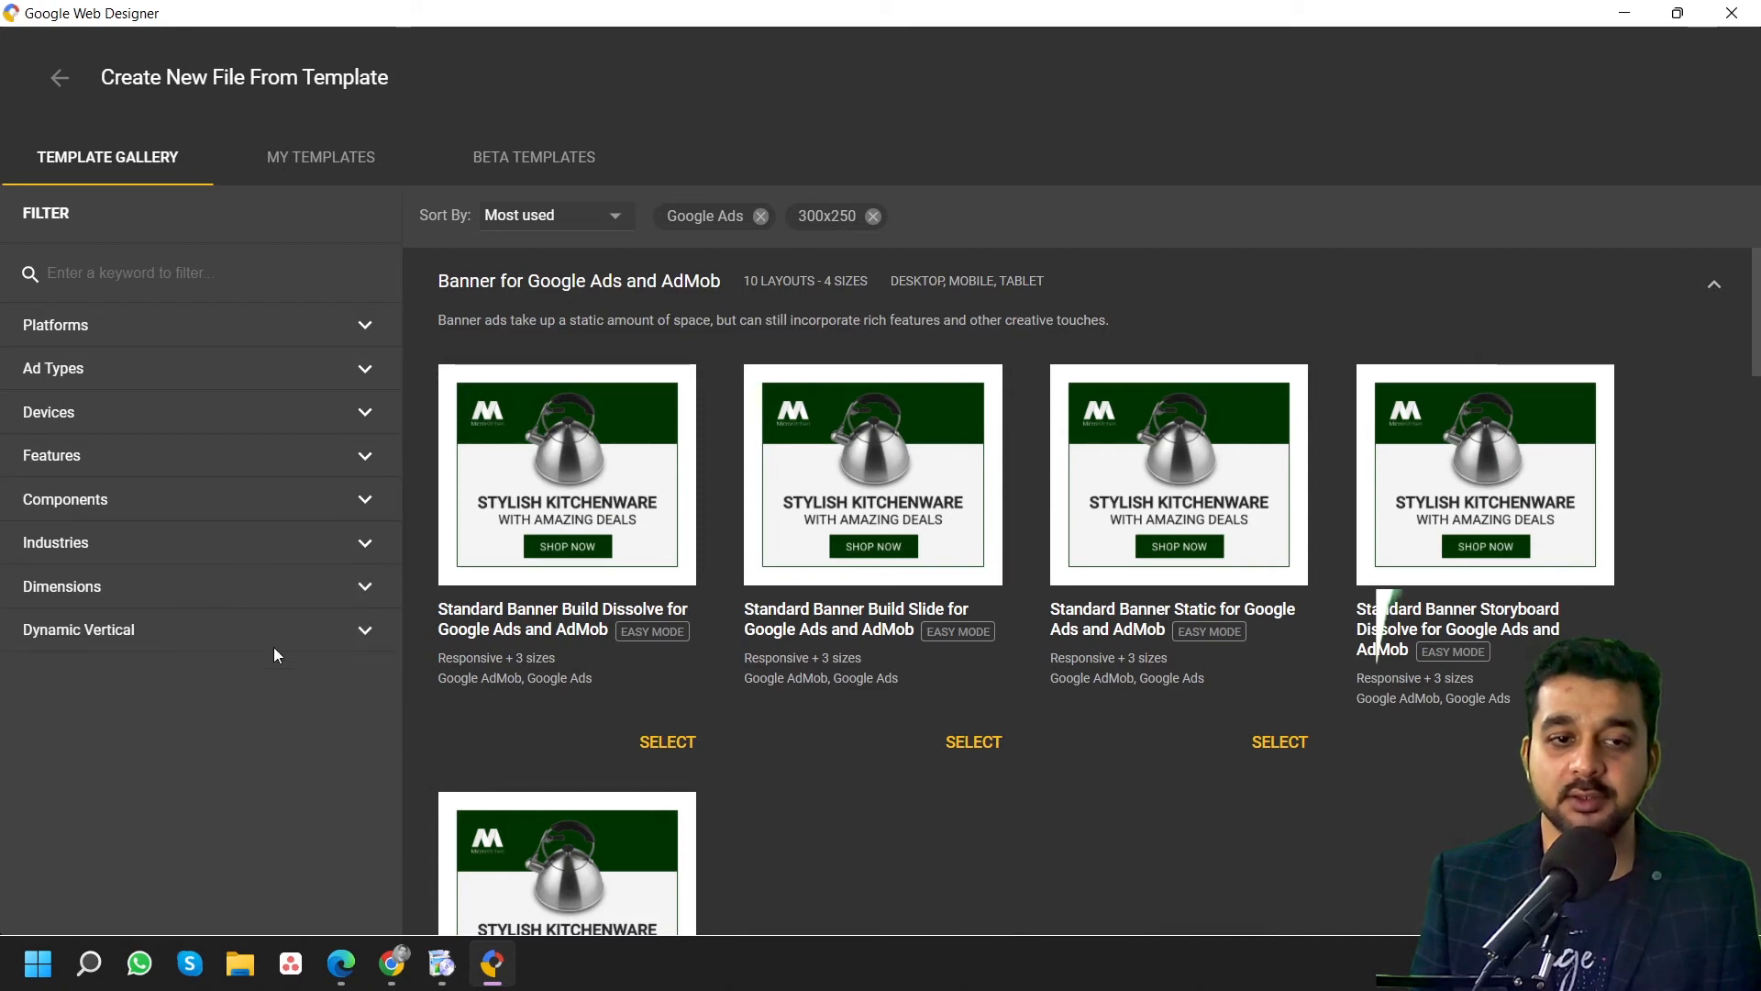
{"action": "left_click", "coordinate": [363, 635]}
{"action": "left_click", "coordinate": [355, 635]}
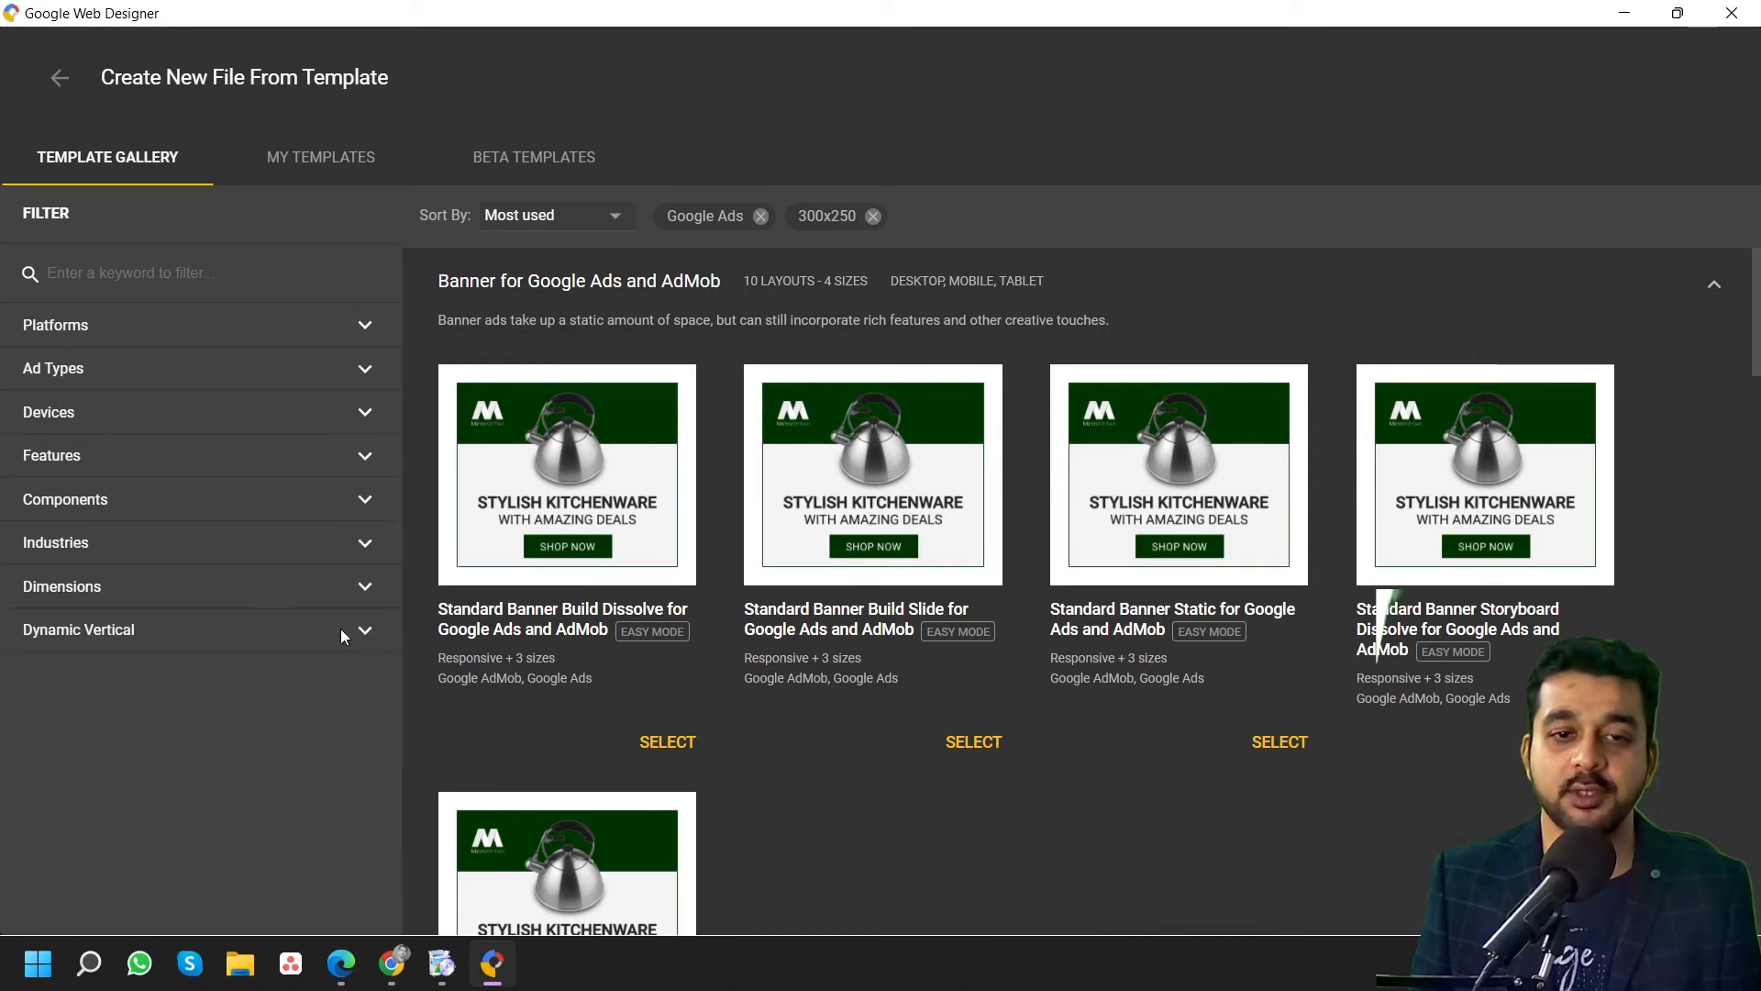
Choose the Dynamic Remarketing Thumbnail with Pagination template and set its new file size to 300x250.
{"action": "scroll", "coordinate": [1174, 549], "scroll_direction": "down", "scroll_amount": 10}
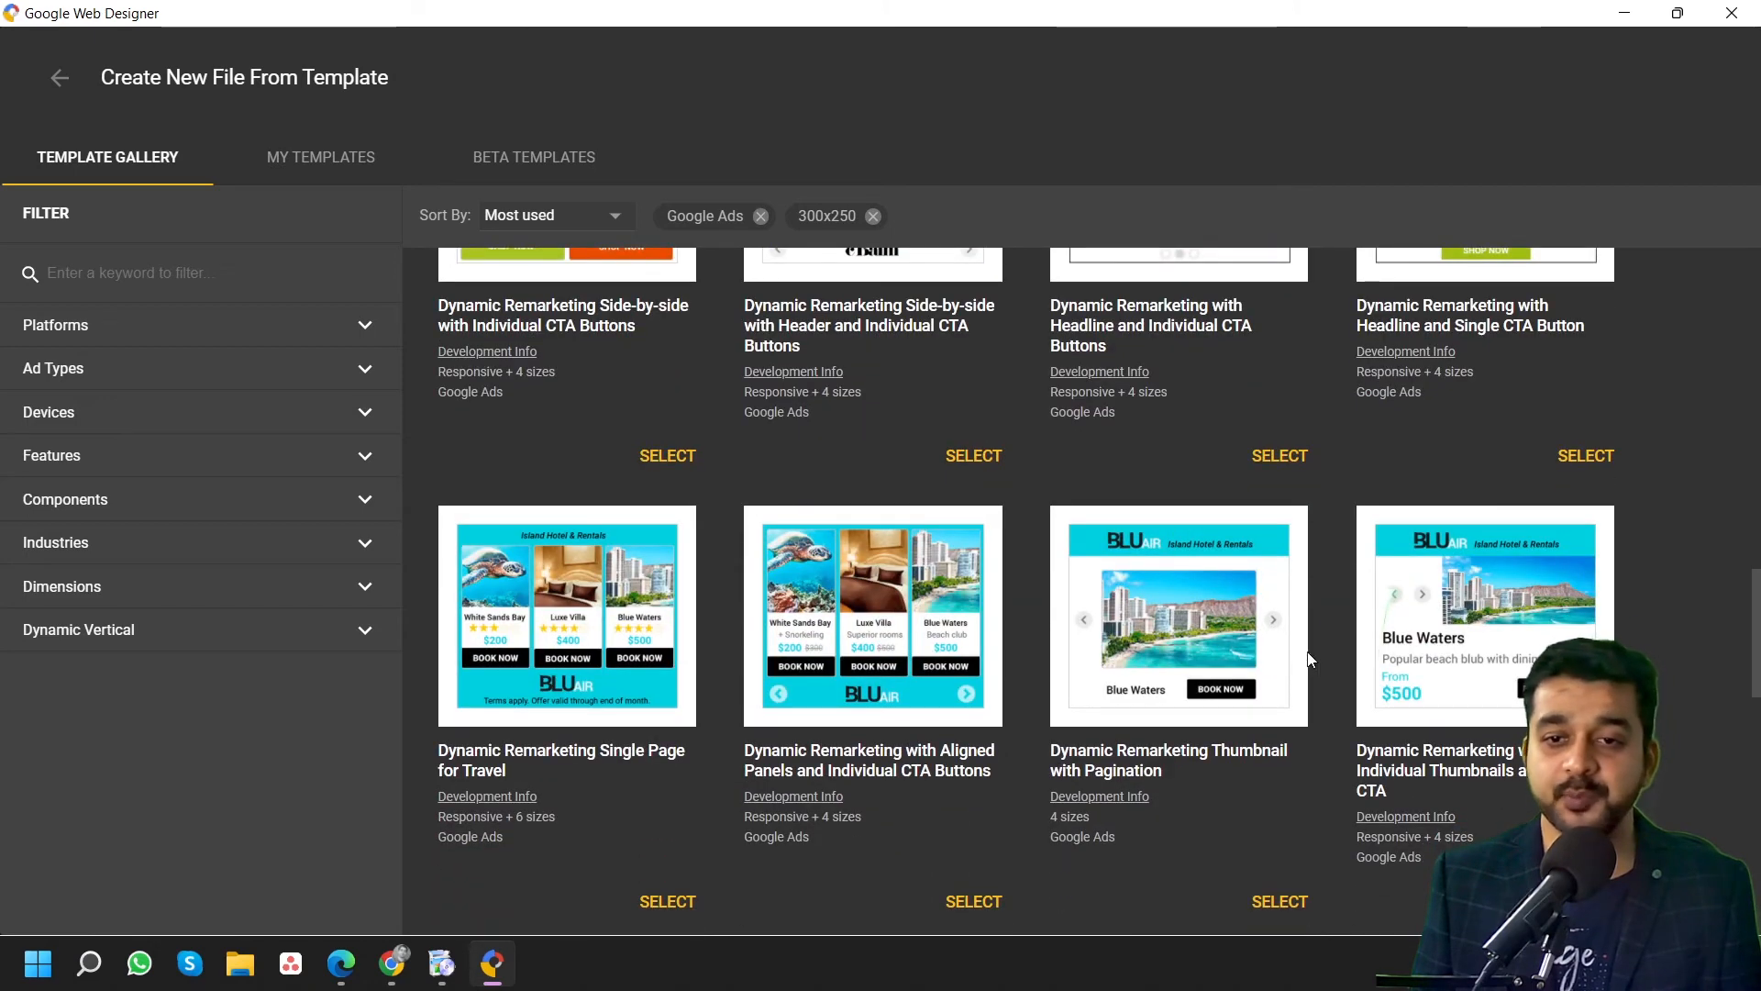
{"action": "left_click", "coordinate": [1280, 904]}
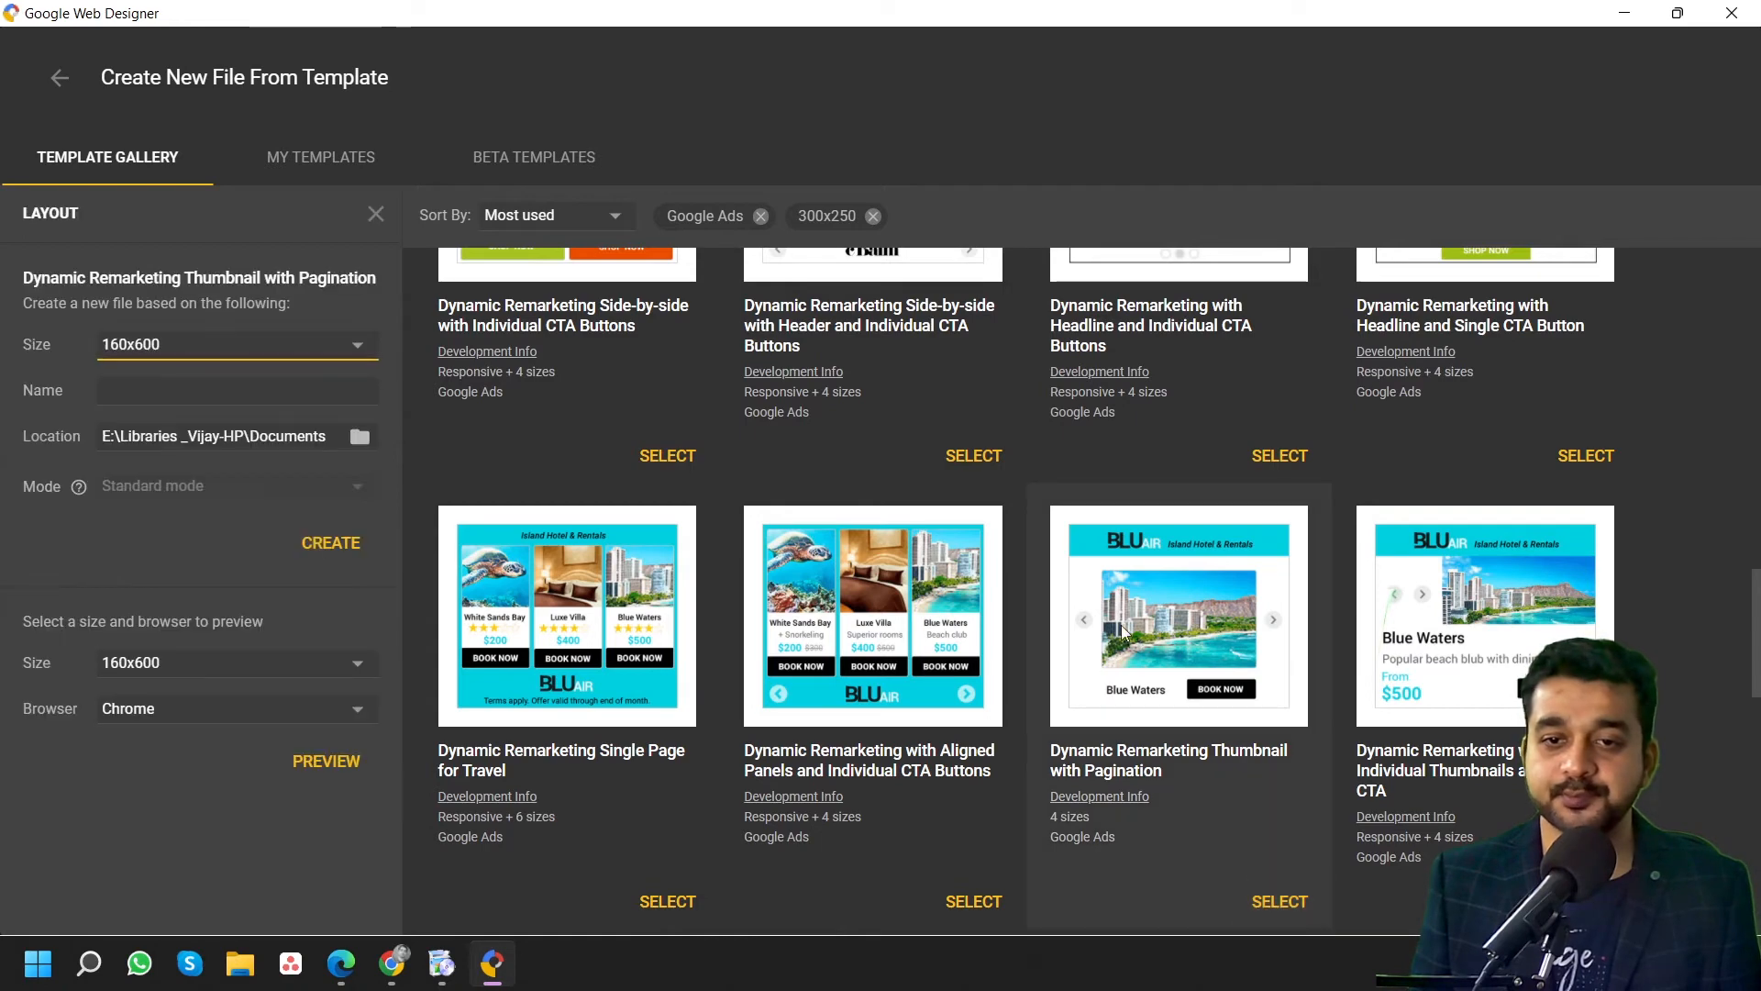
{"action": "left_click", "coordinate": [218, 352]}
{"action": "left_click", "coordinate": [154, 415]}
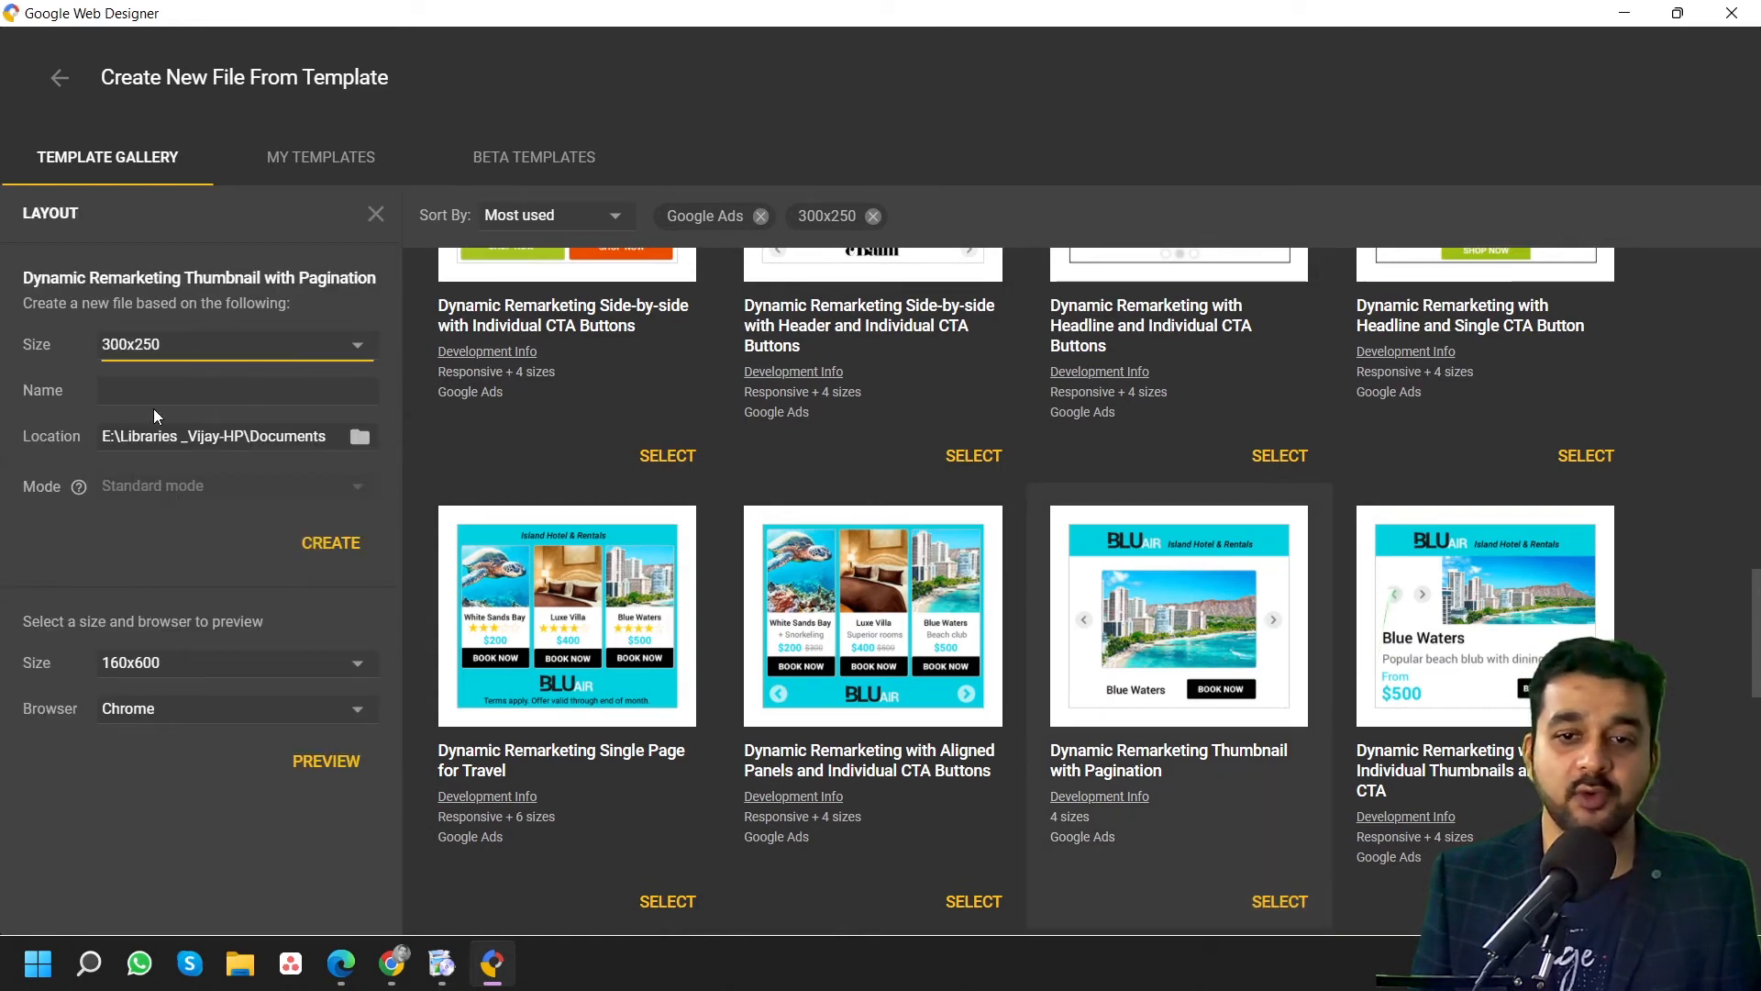
{"action": "left_click", "coordinate": [155, 394]}
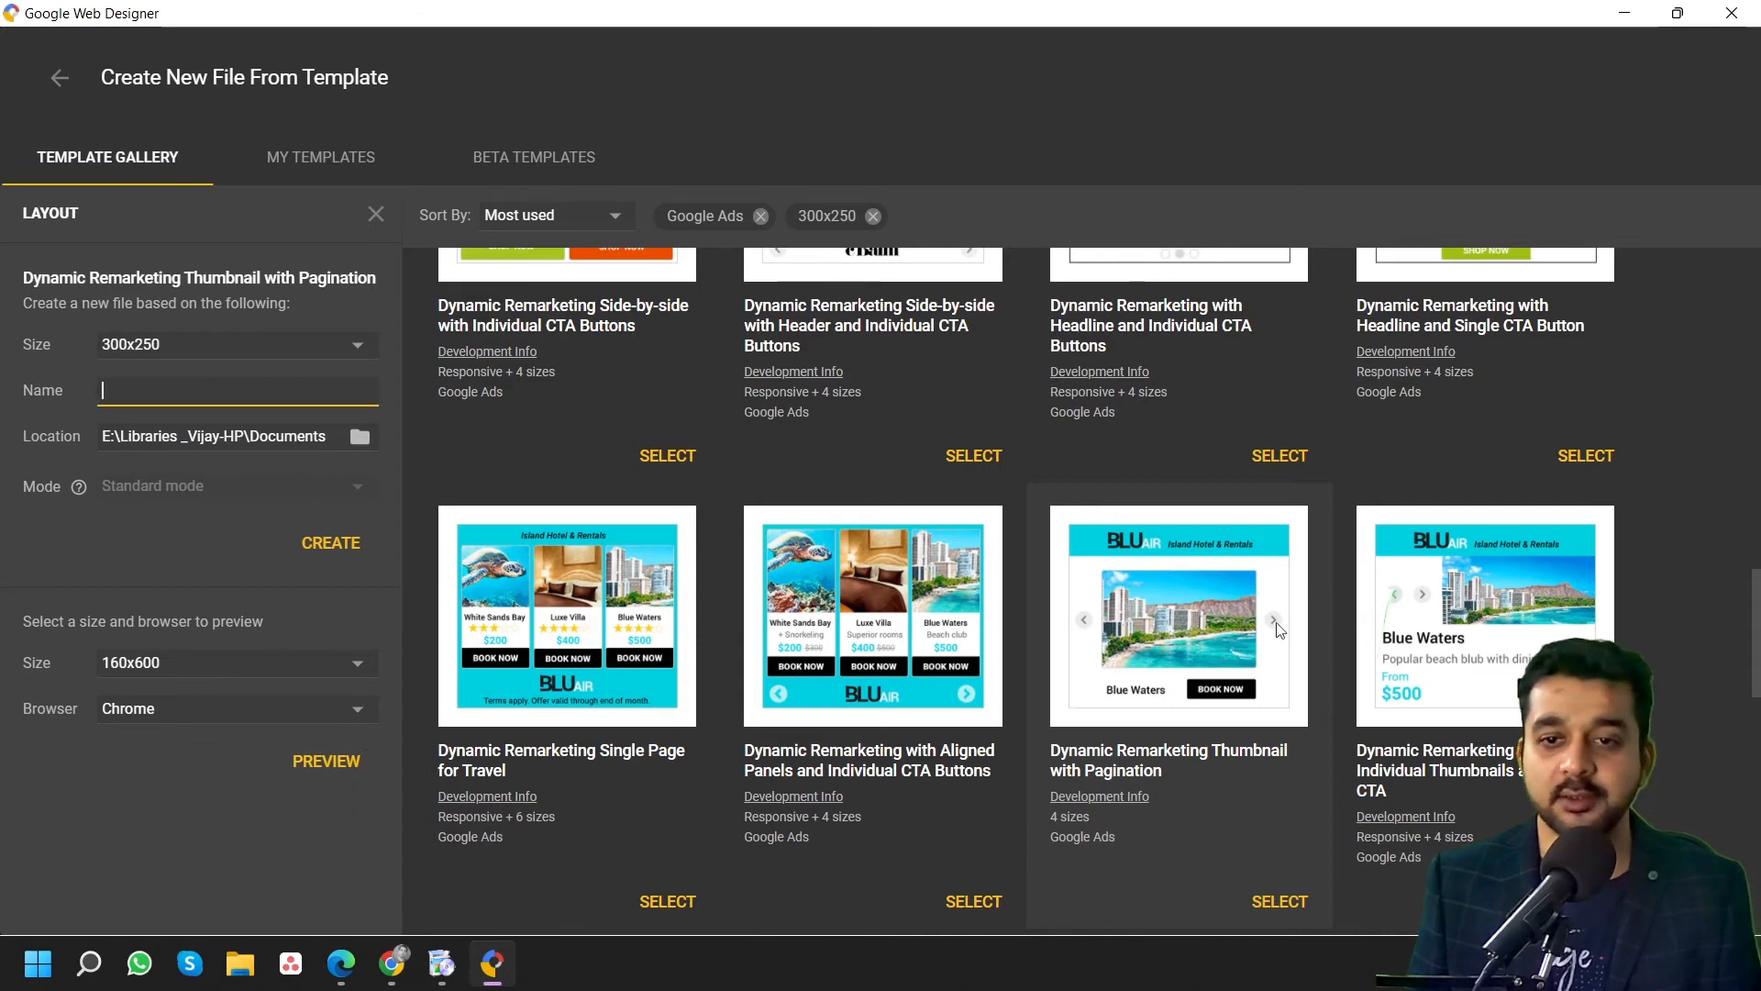
{"action": "left_click", "coordinate": [1280, 901]}
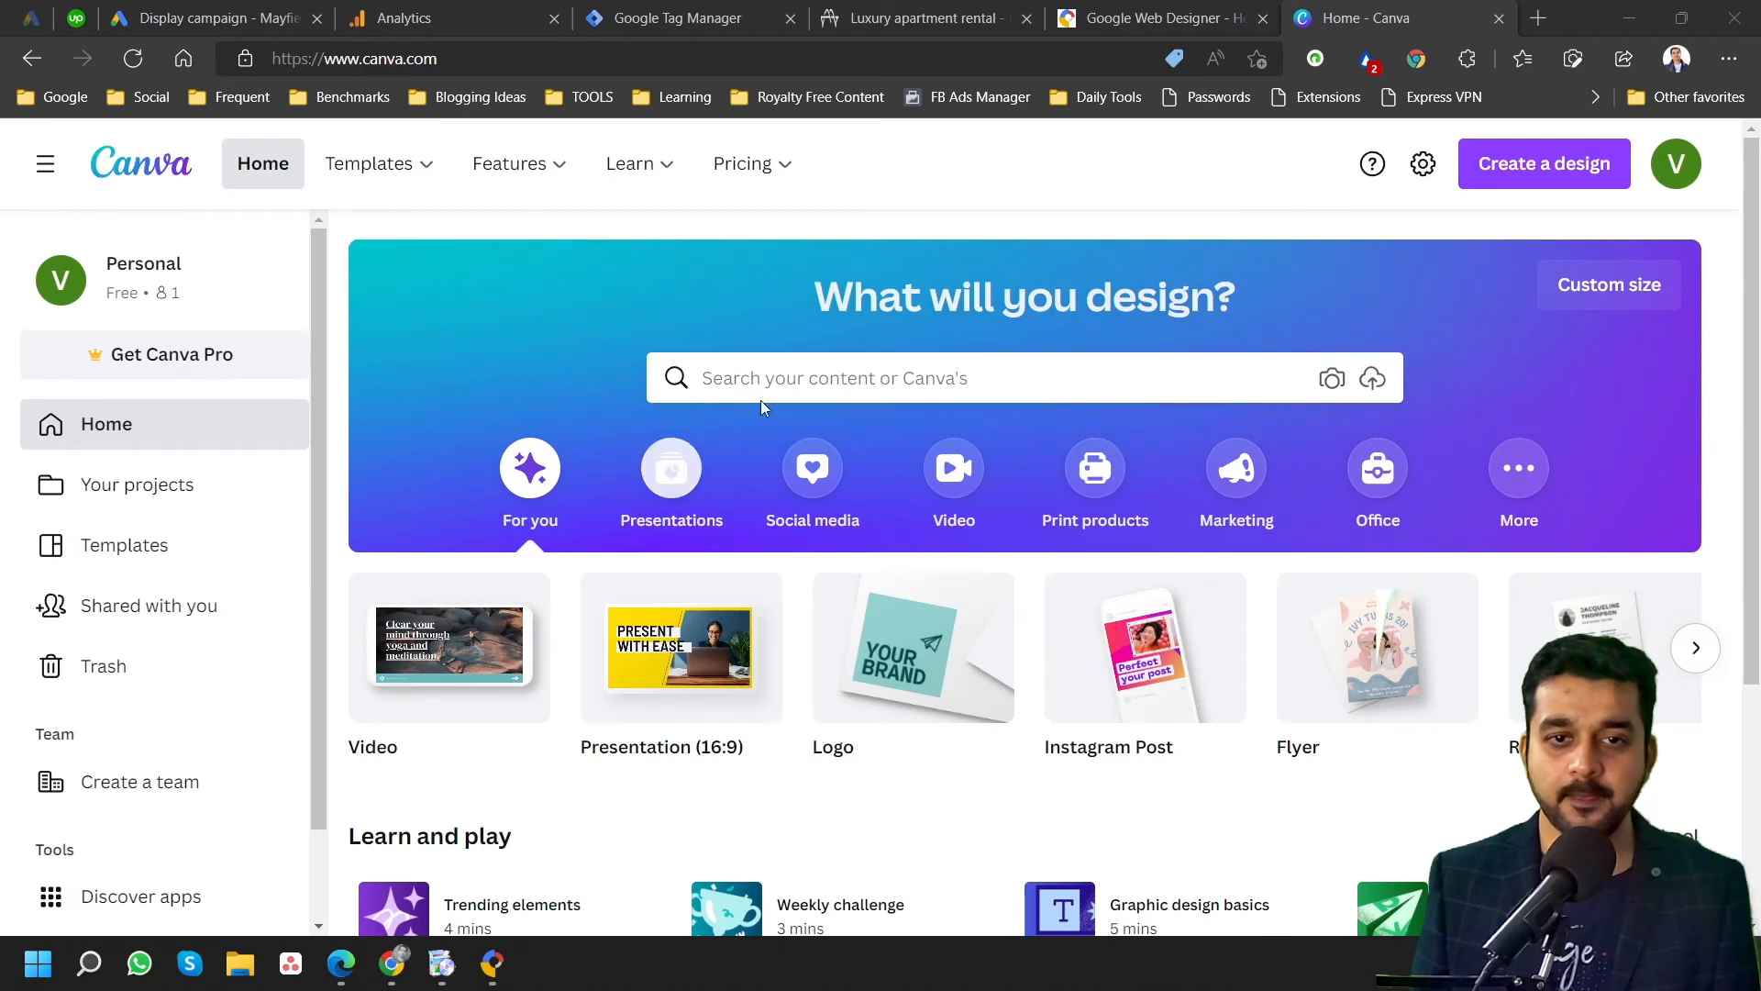
Switch to Canva and search its templates for "ads".
{"action": "left_click", "coordinate": [771, 390]}
{"action": "type", "text": "google ads"}
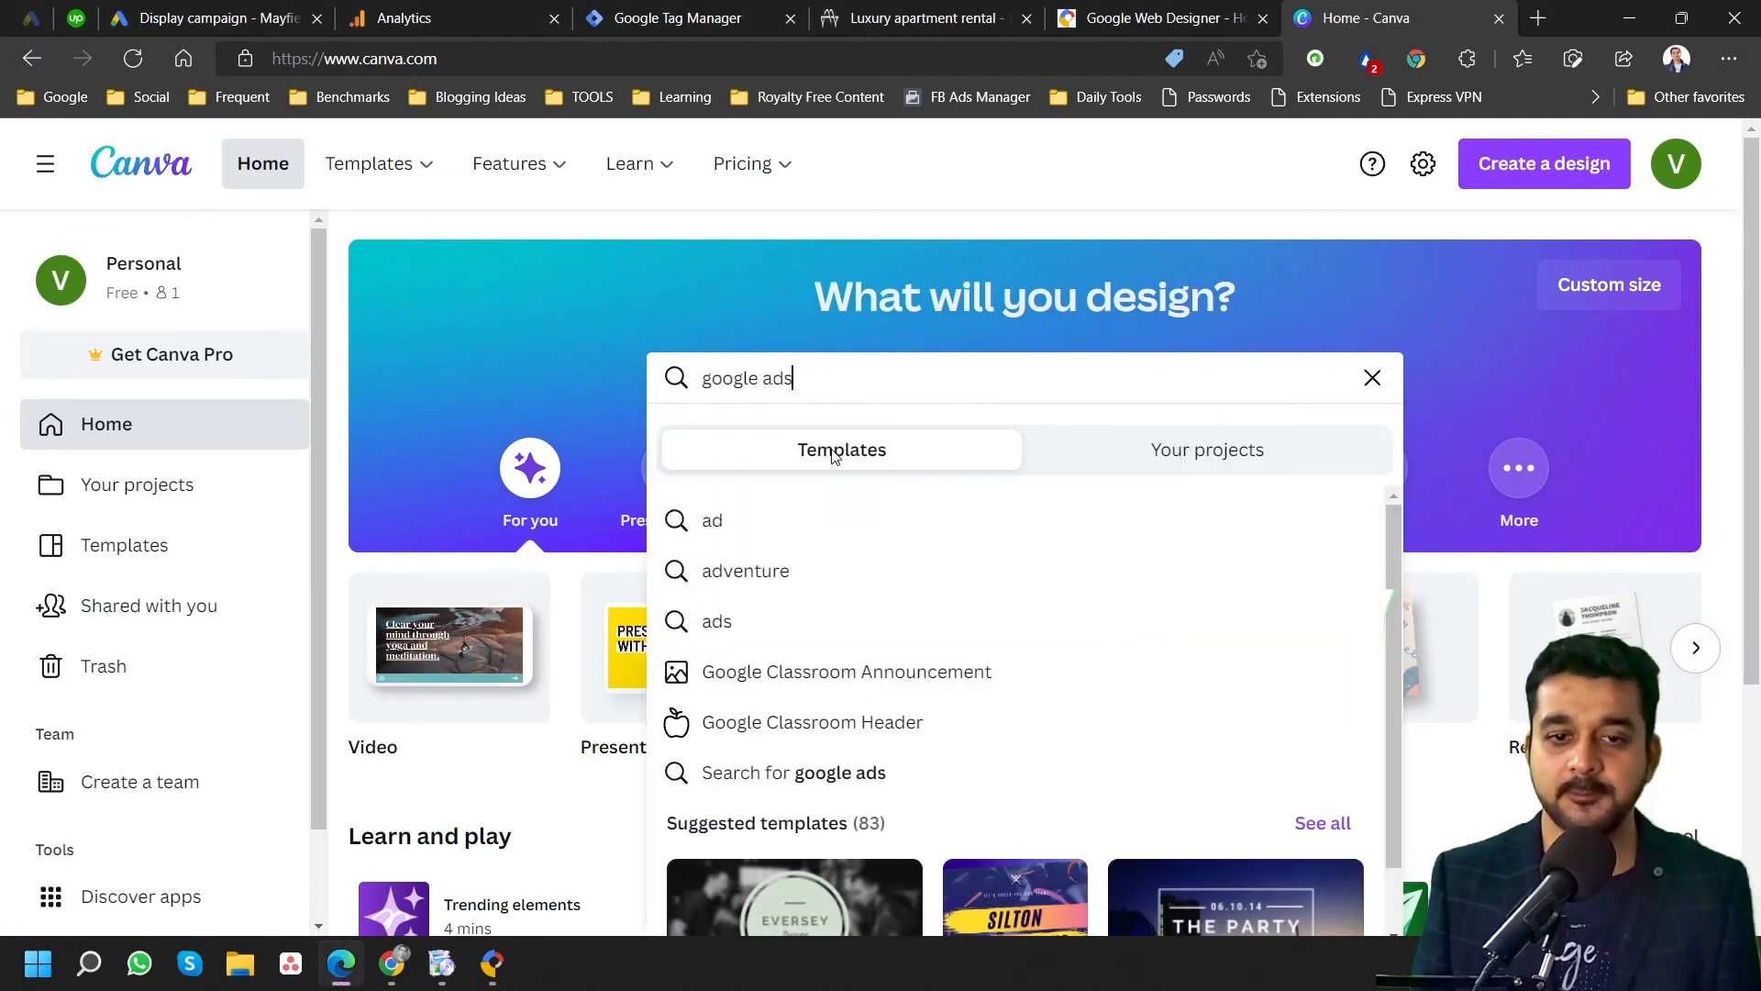
{"action": "left_click_drag", "start_coordinate": [761, 378], "coordinate": [653, 383]}
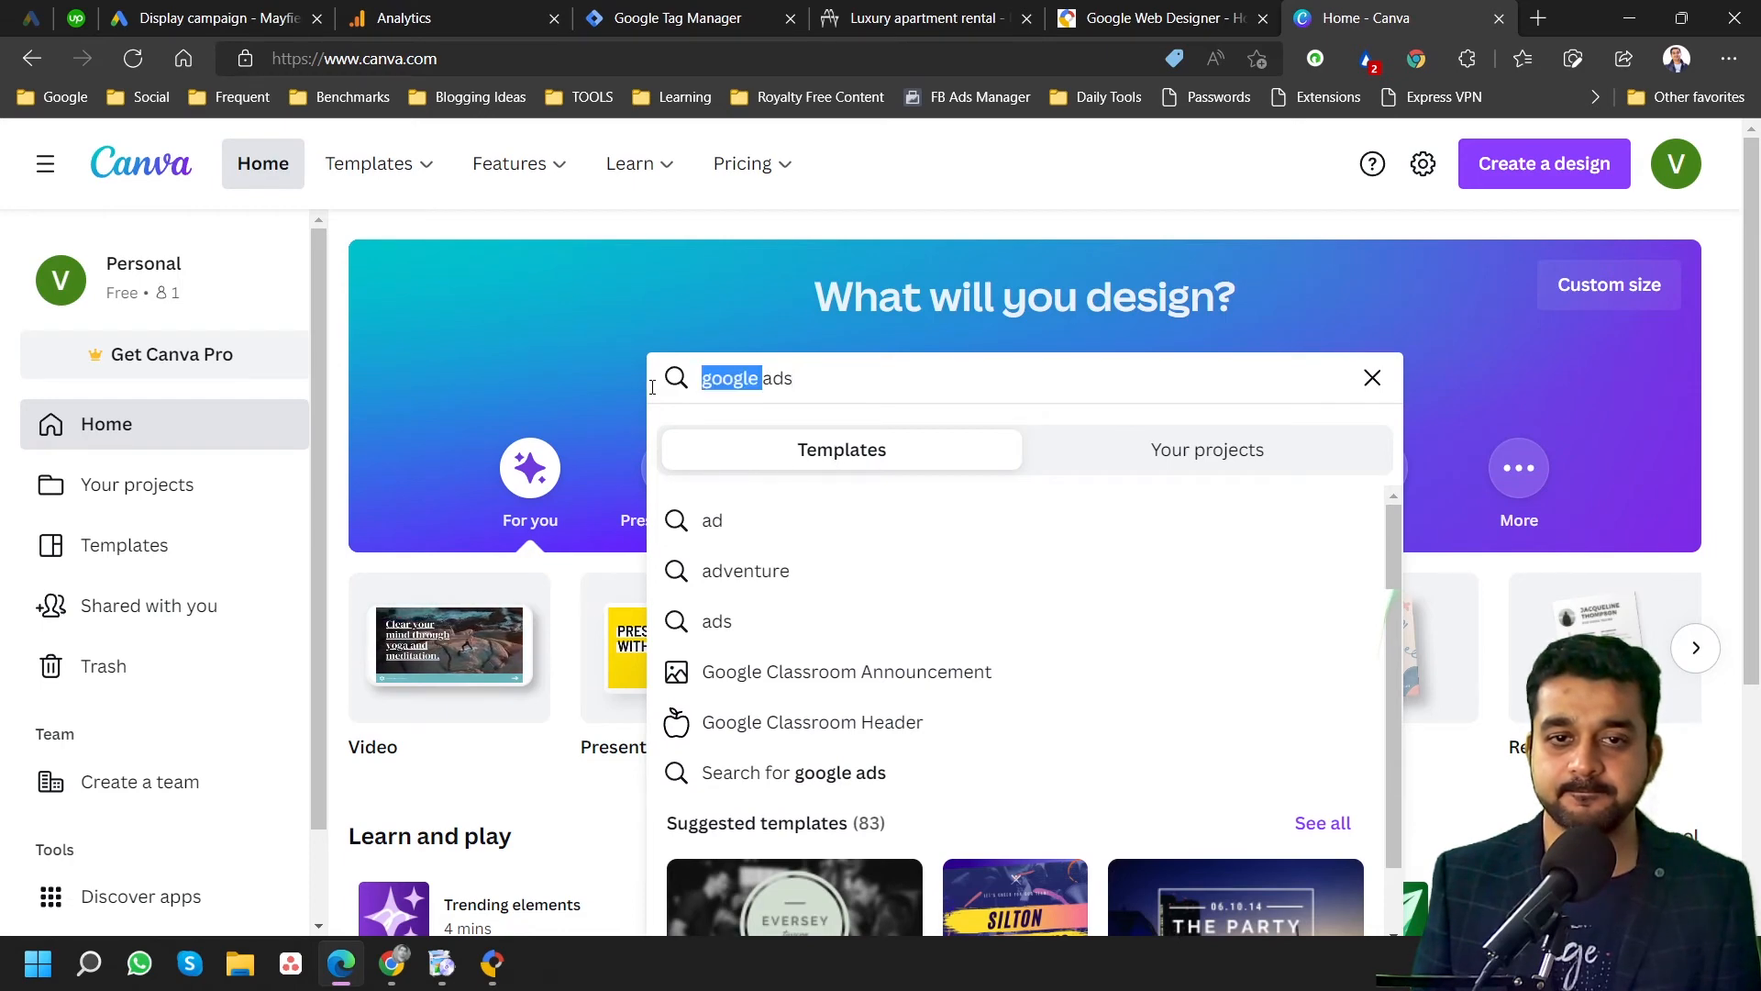
{"action": "key", "text": "BackSpace"}
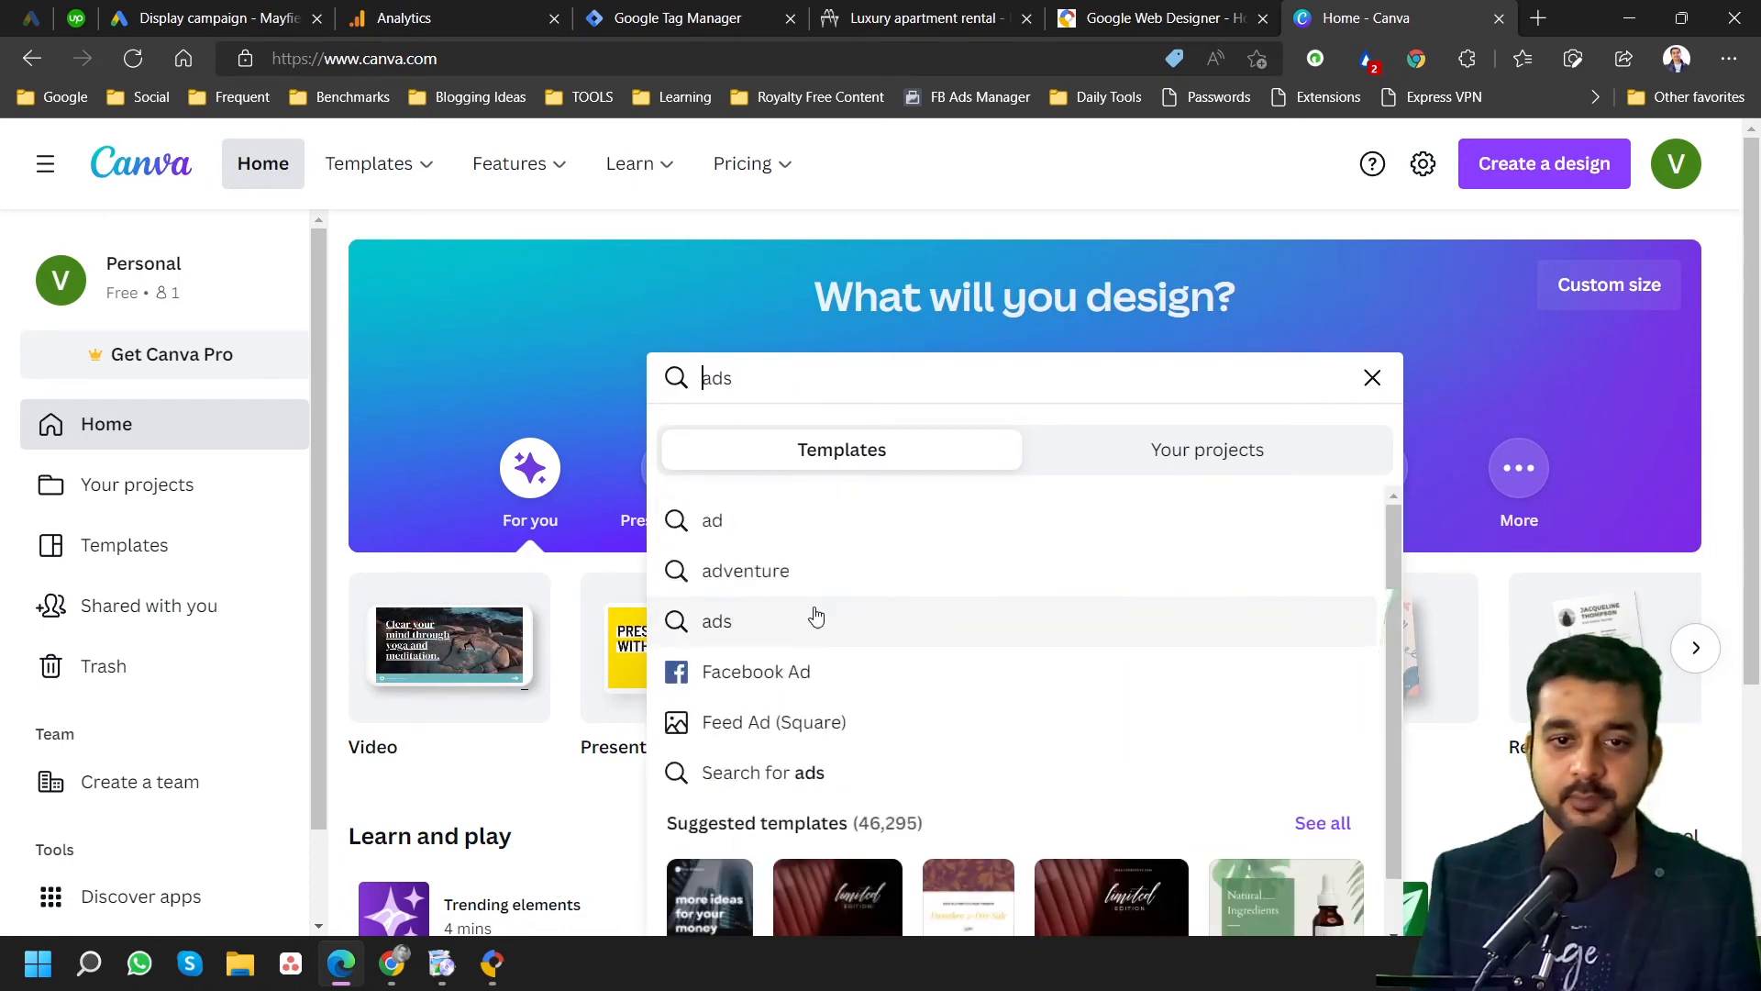
{"action": "scroll", "coordinate": [835, 670], "scroll_direction": "down", "scroll_amount": 1}
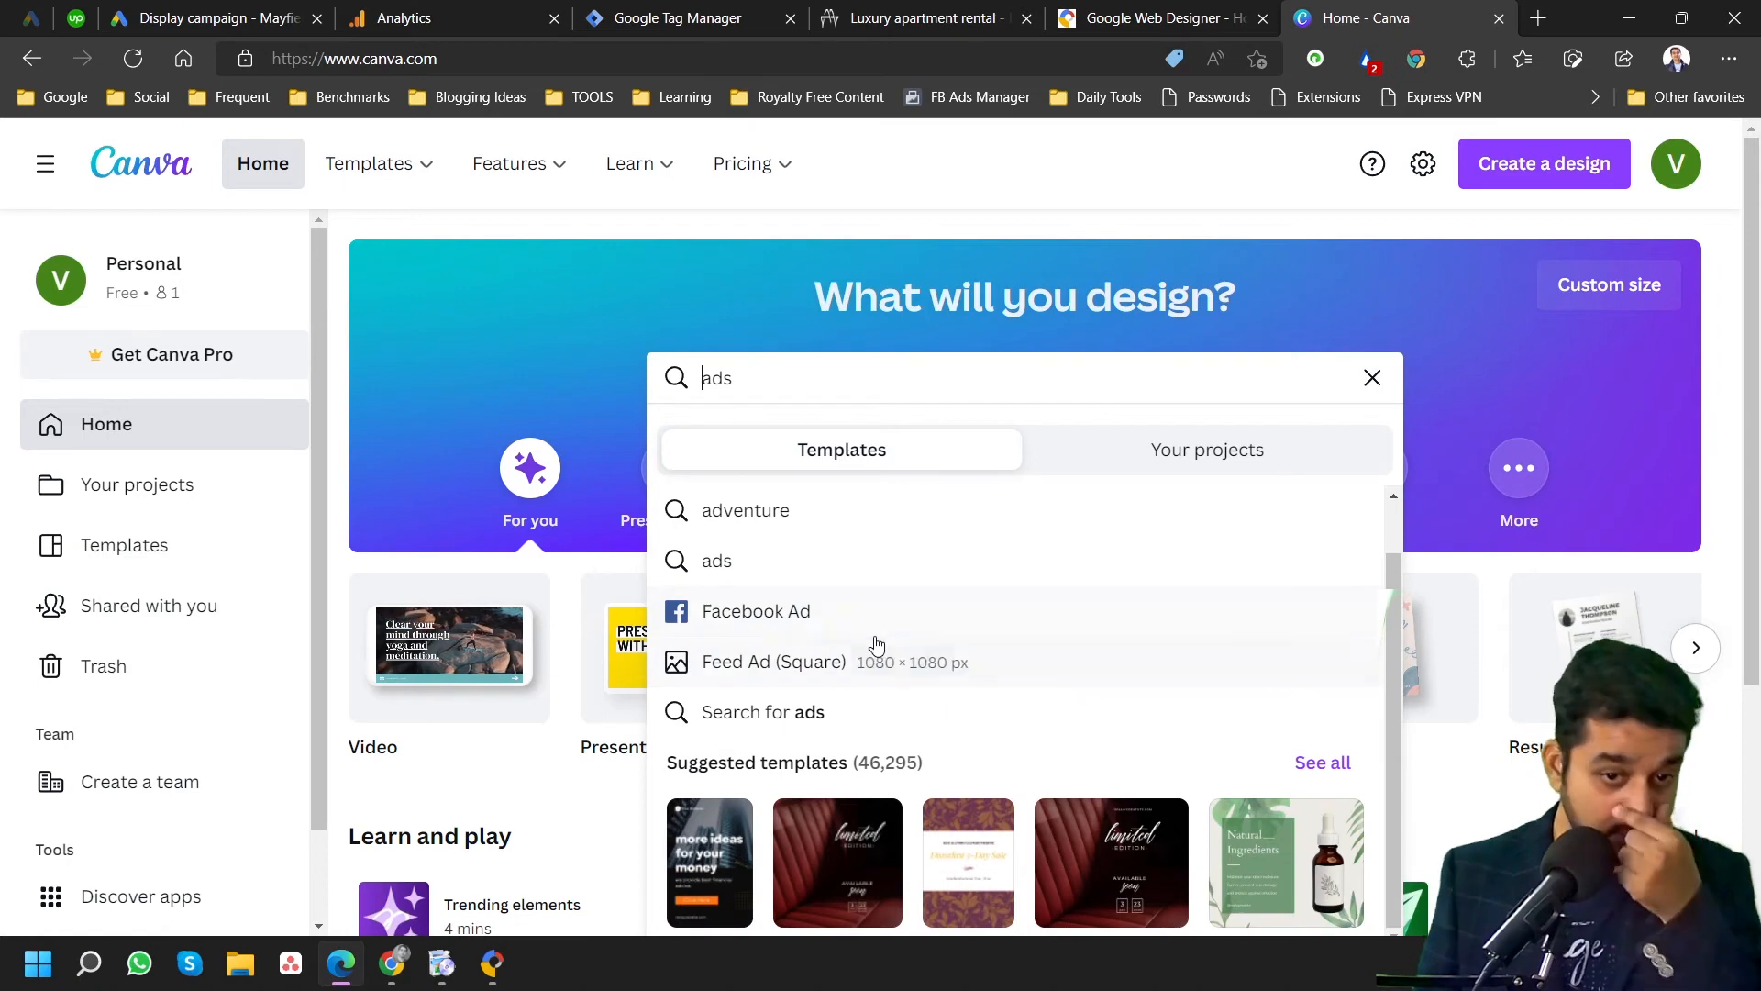
{"action": "left_click", "coordinate": [780, 562]}
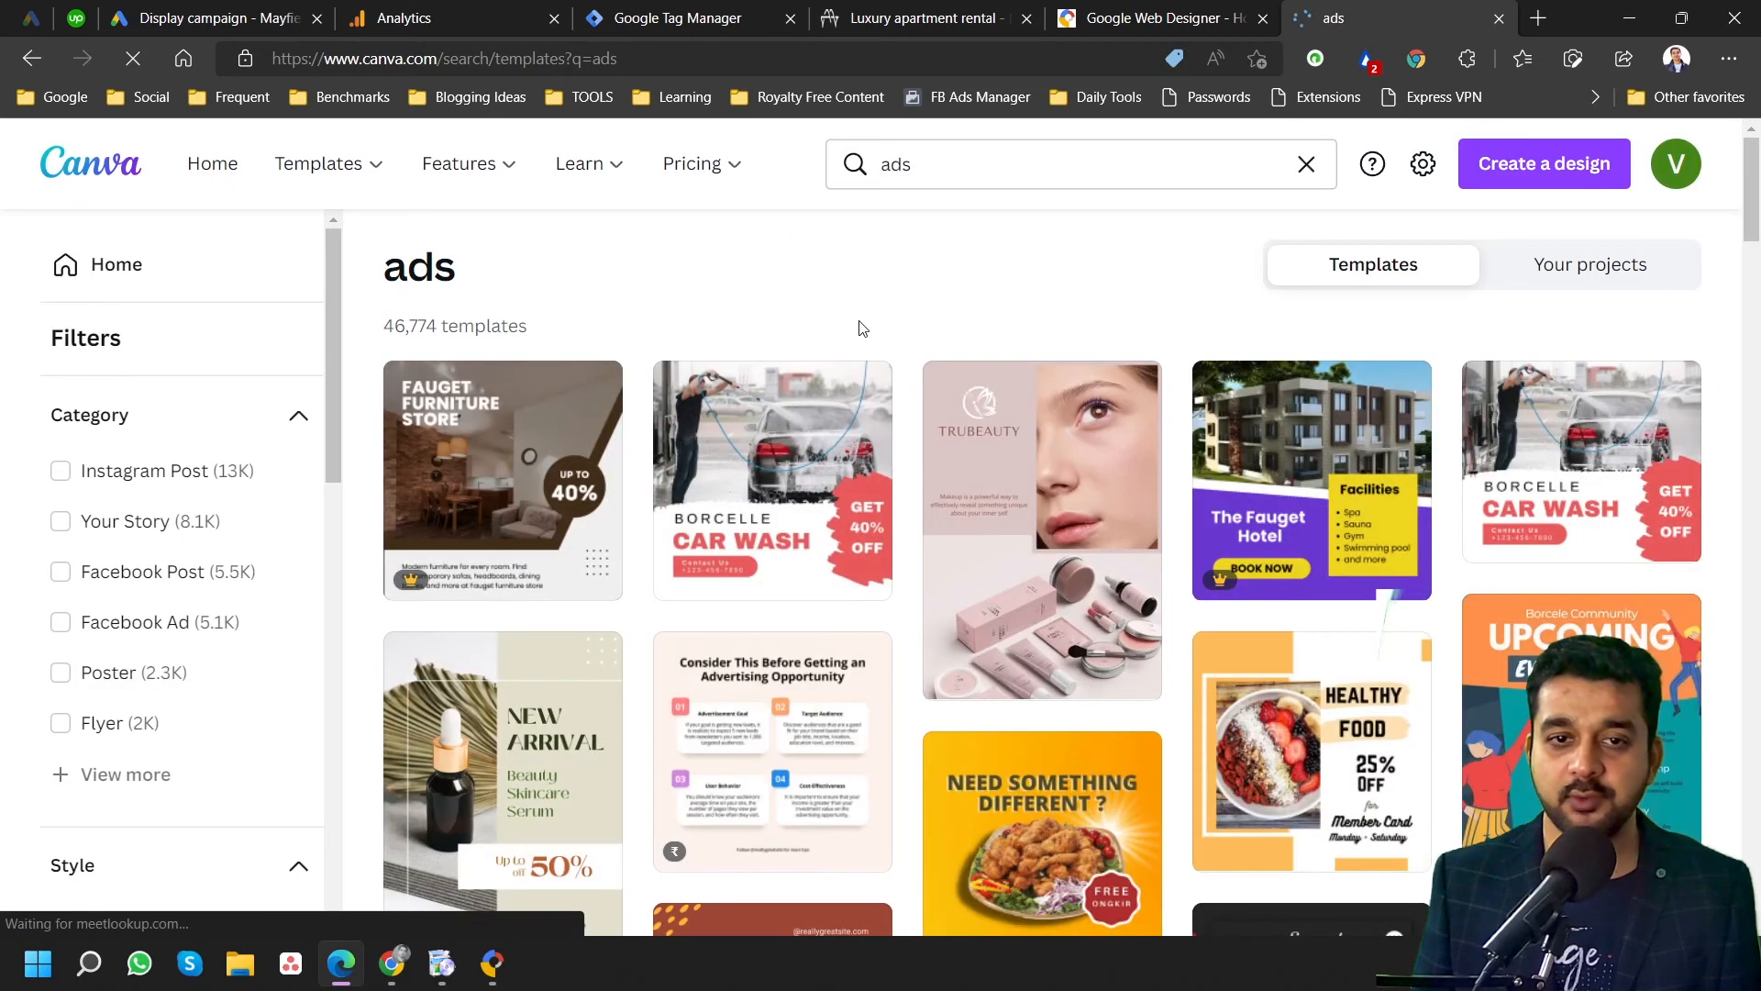
Examine the template search filters and the full list of categories for suitable ad formats.
{"action": "scroll", "coordinate": [197, 500], "scroll_direction": "down", "scroll_amount": 1}
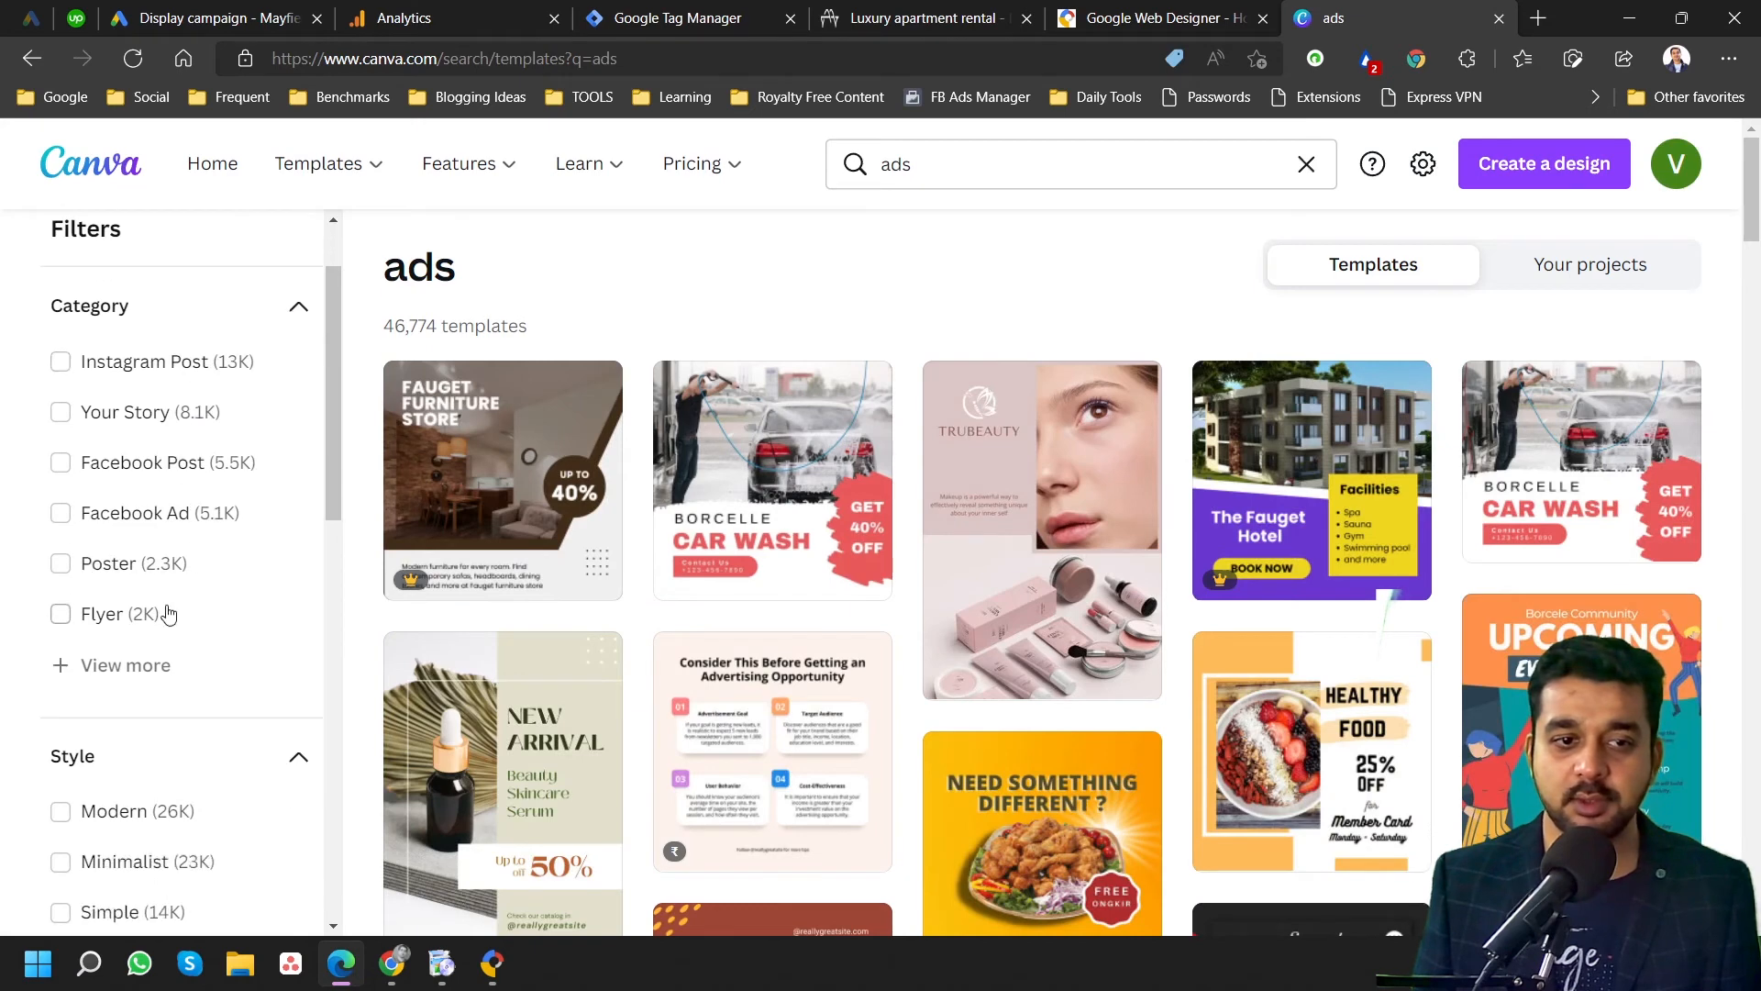
{"action": "scroll", "coordinate": [171, 610], "scroll_direction": "down", "scroll_amount": 9}
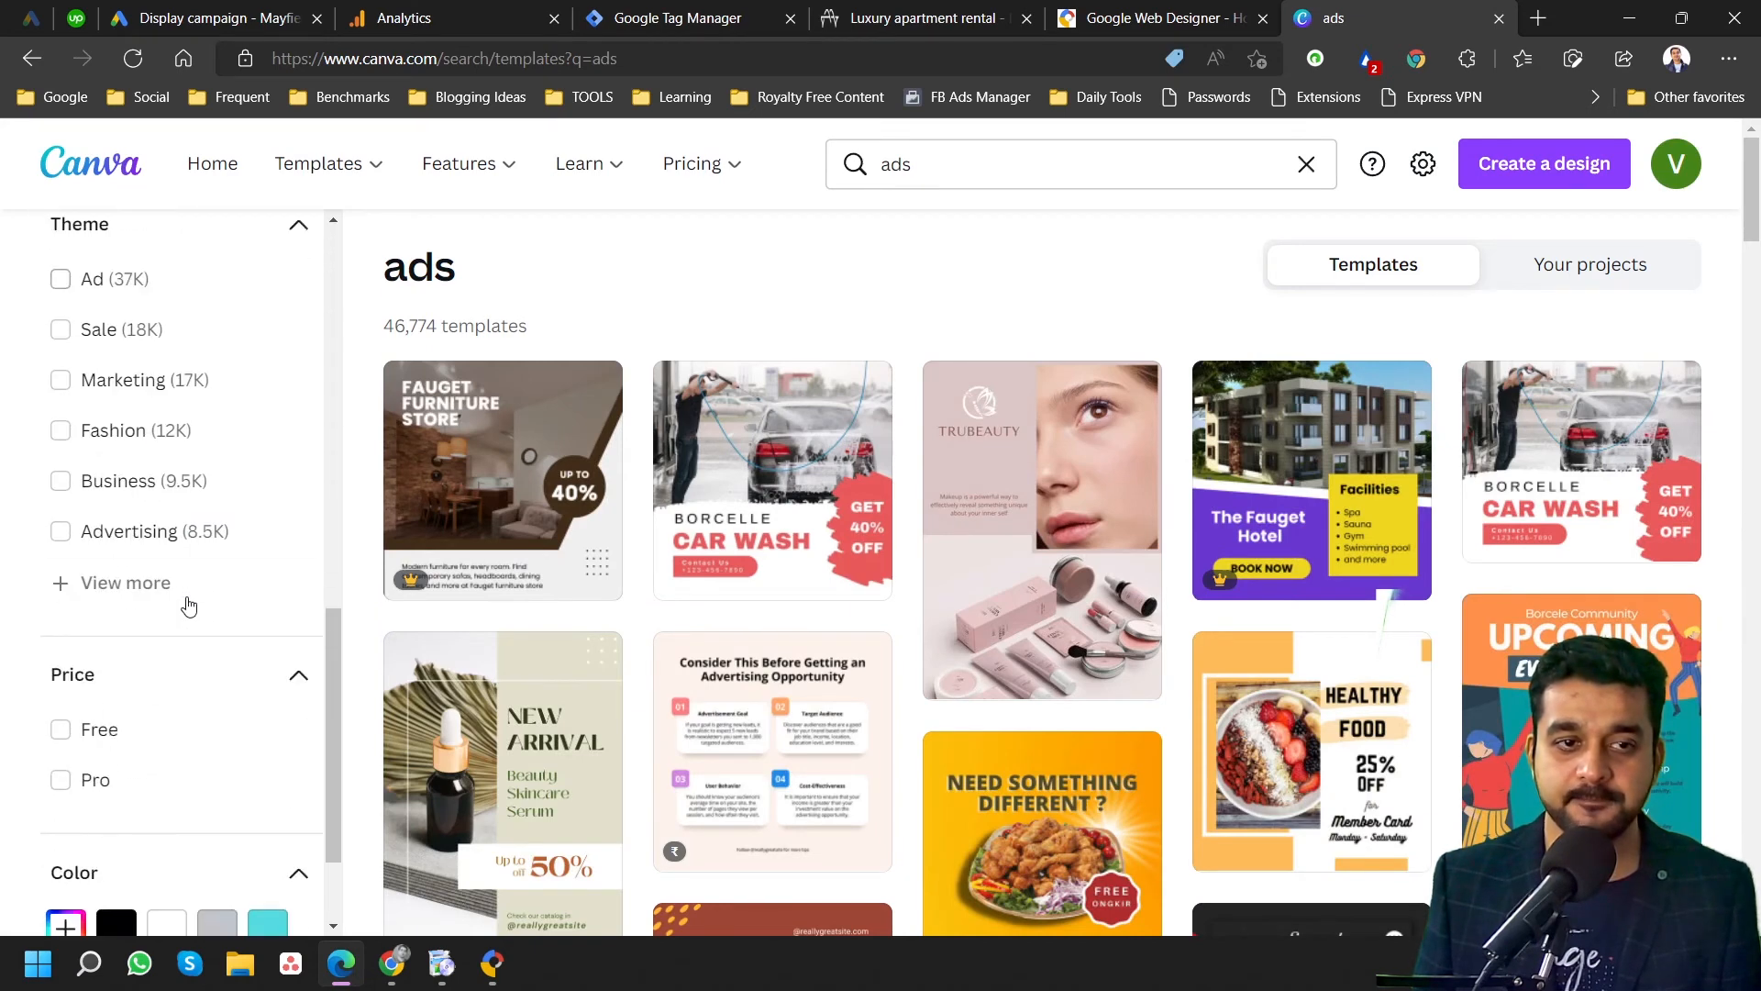
{"action": "scroll", "coordinate": [189, 605], "scroll_direction": "up", "scroll_amount": 10}
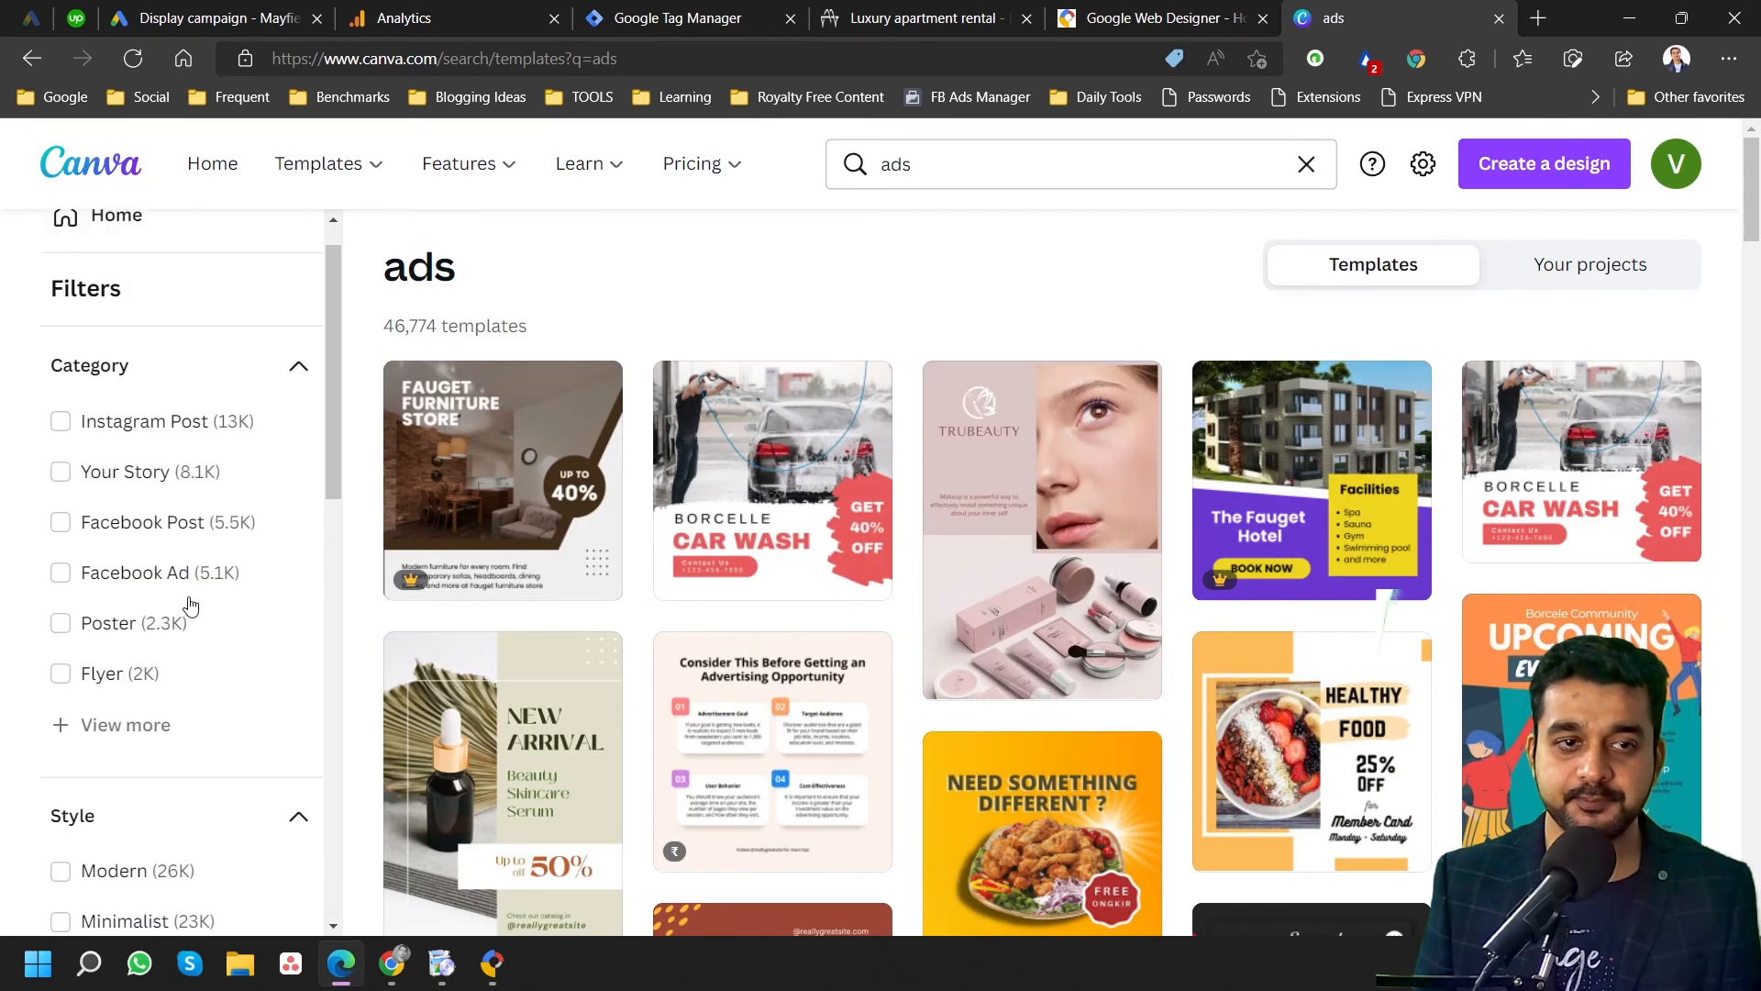
{"action": "scroll", "coordinate": [187, 605], "scroll_direction": "up", "scroll_amount": 1}
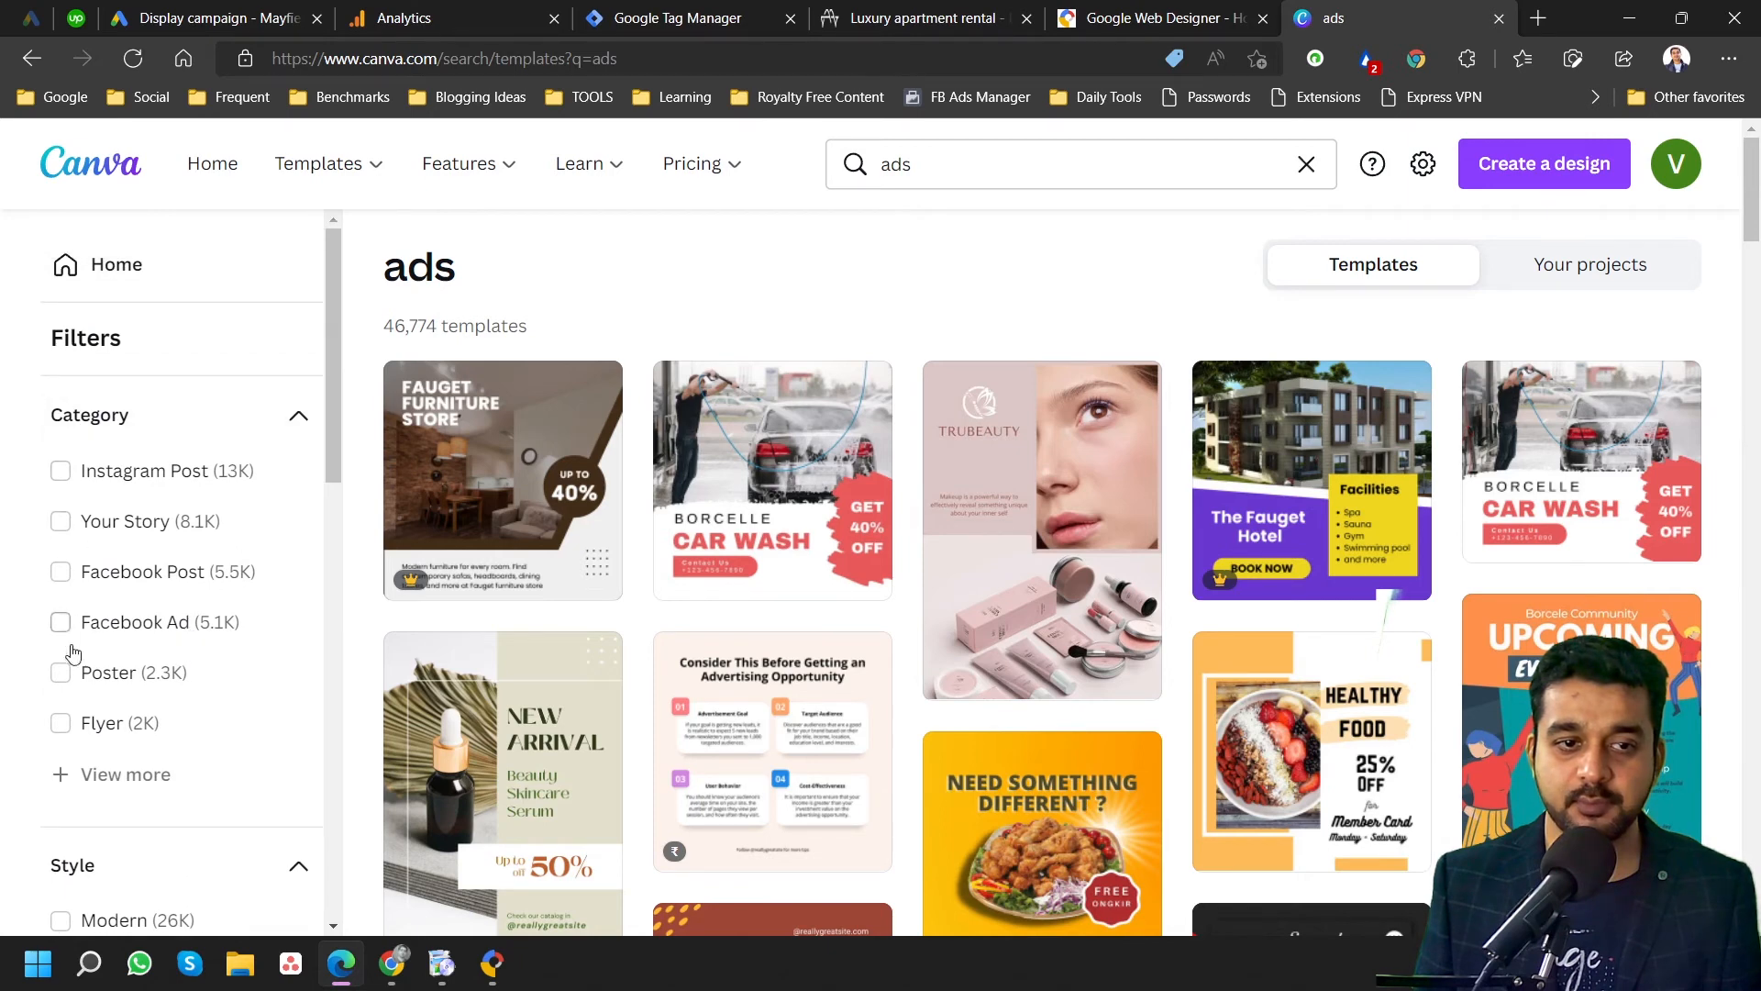
{"action": "left_click", "coordinate": [84, 775]}
{"action": "scroll", "coordinate": [150, 674], "scroll_direction": "down", "scroll_amount": 6}
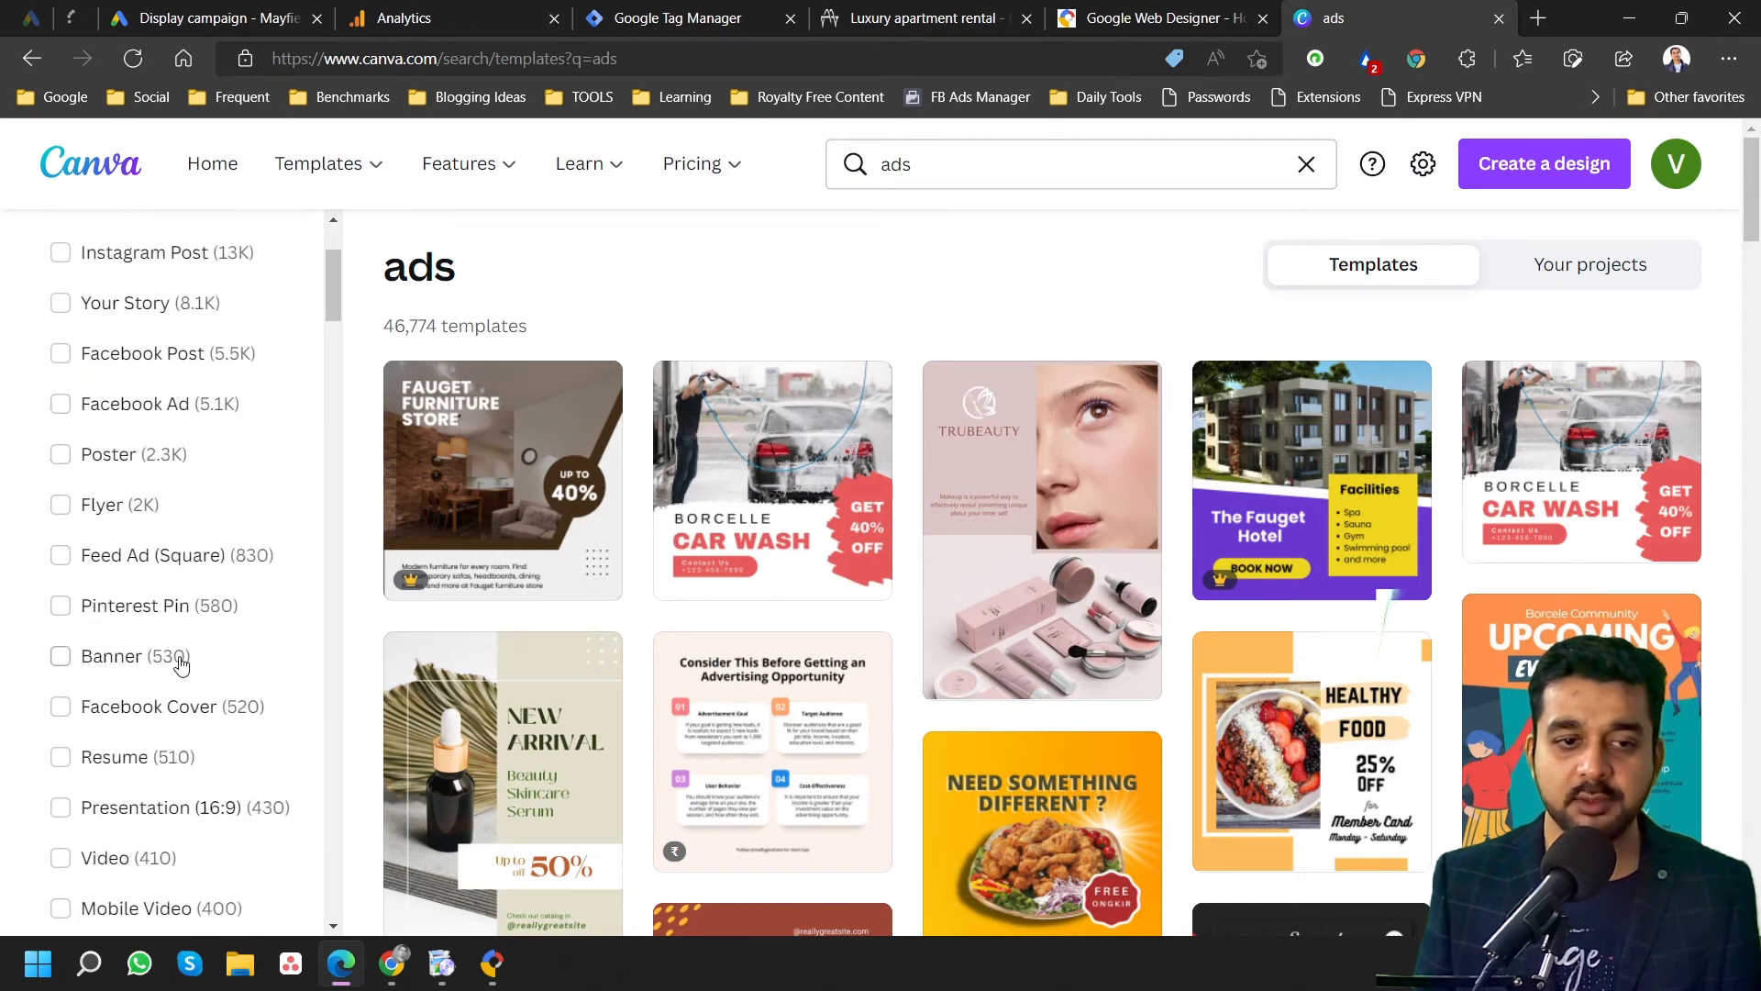
{"action": "scroll", "coordinate": [186, 659], "scroll_direction": "down", "scroll_amount": 2}
{"action": "scroll", "coordinate": [195, 650], "scroll_direction": "down", "scroll_amount": 2}
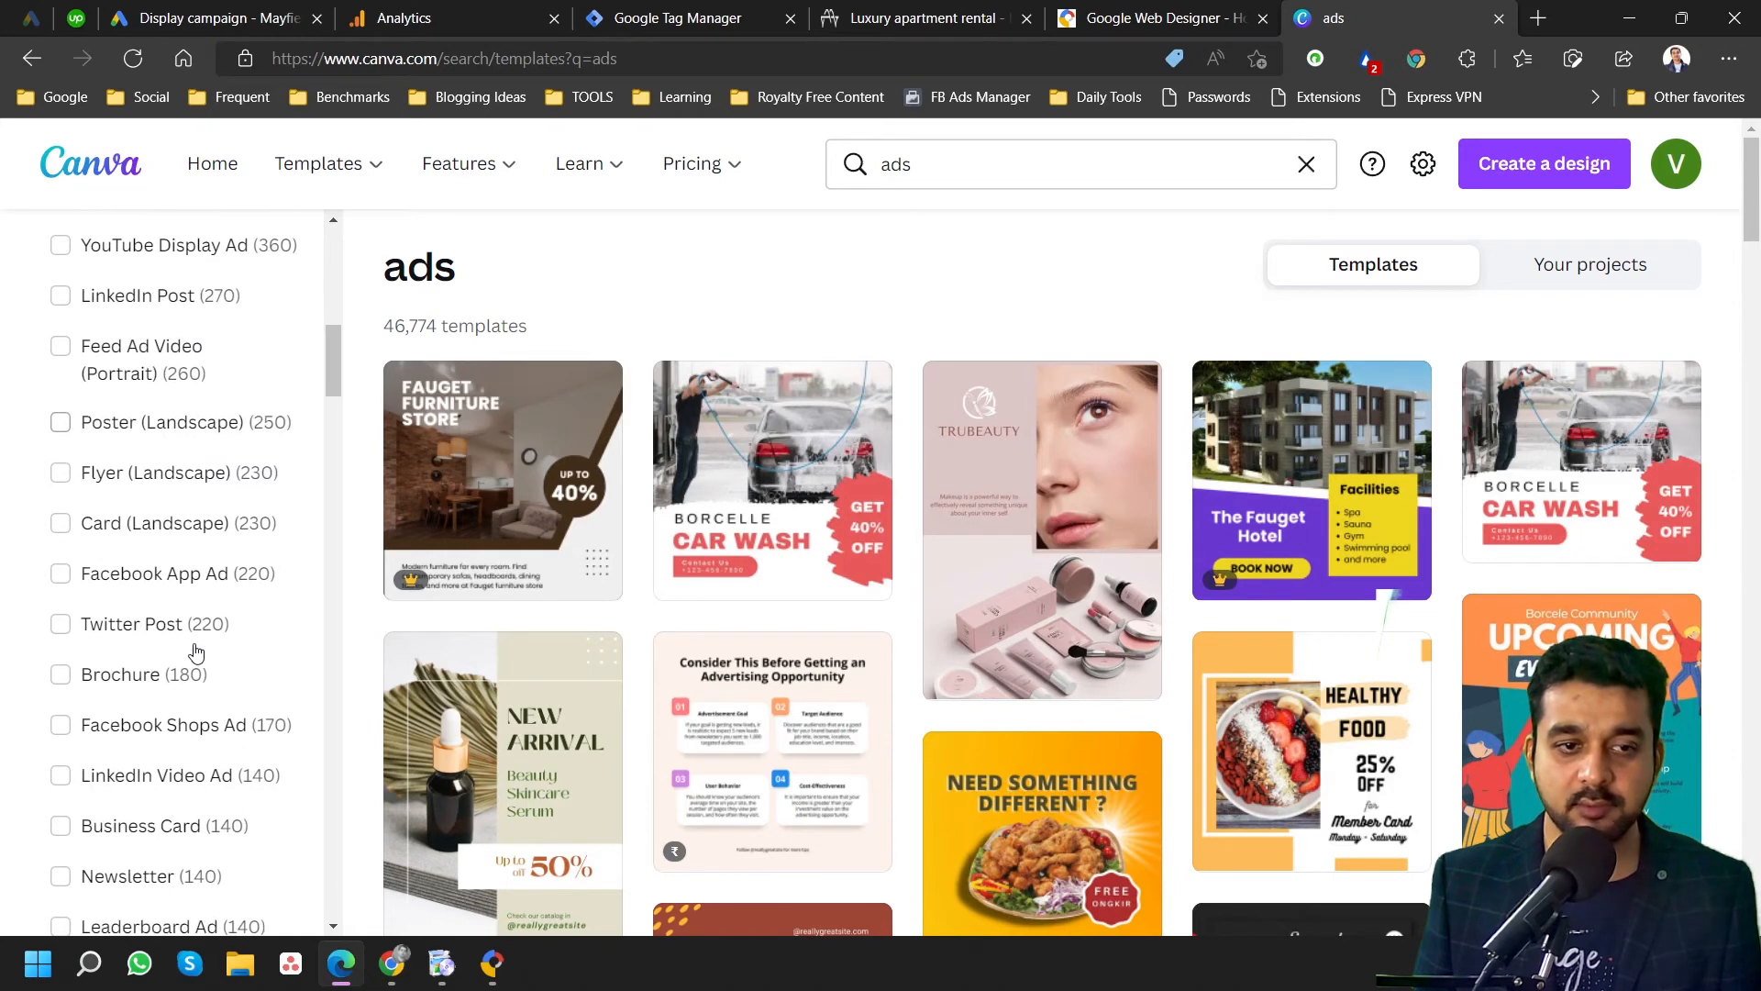
{"action": "scroll", "coordinate": [196, 651], "scroll_direction": "down", "scroll_amount": 6}
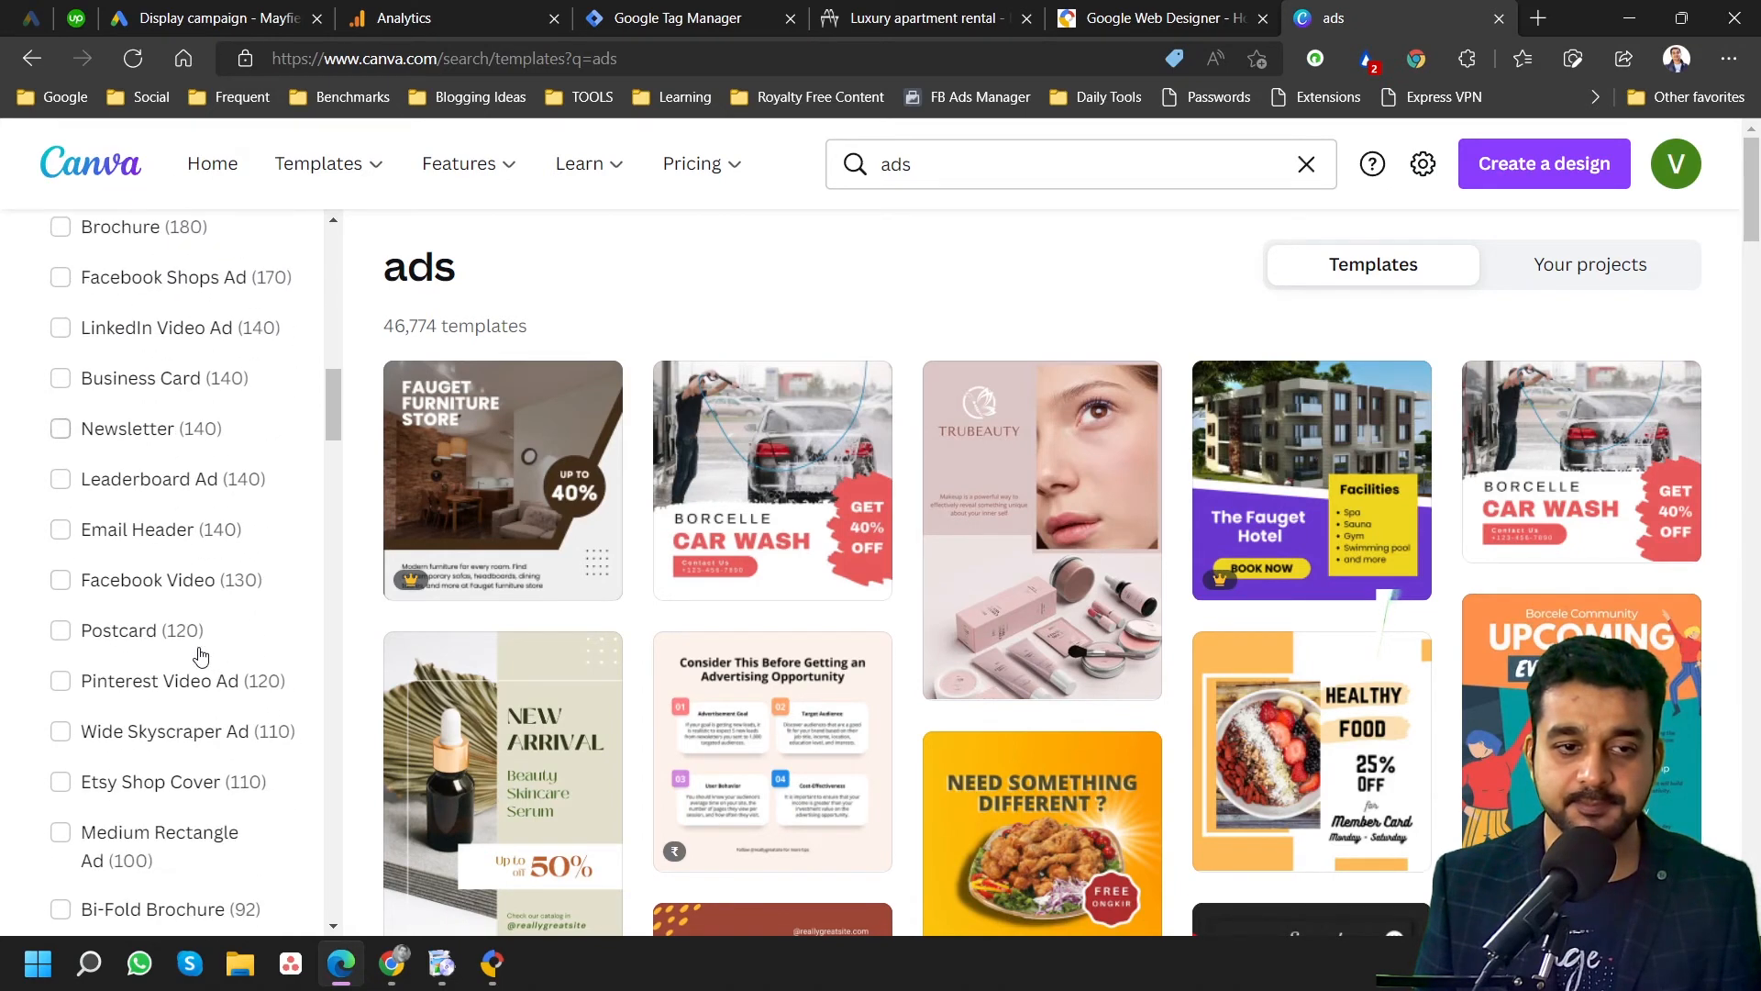
{"action": "scroll", "coordinate": [200, 656], "scroll_direction": "down", "scroll_amount": 6}
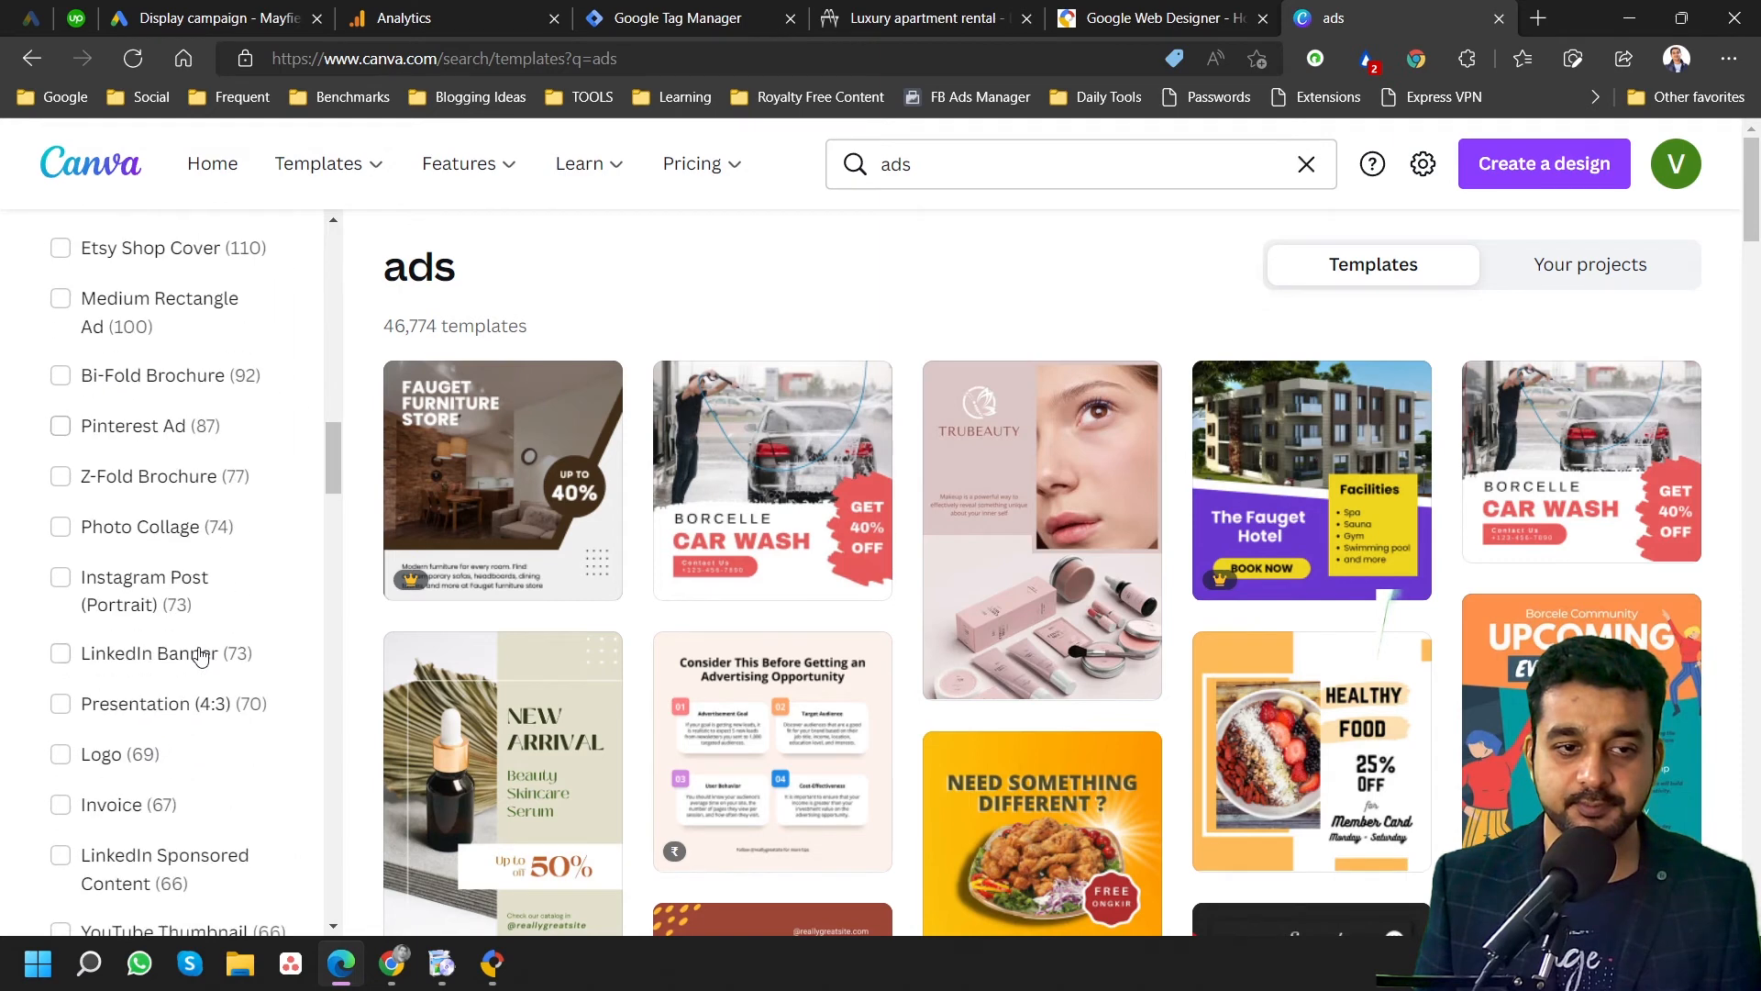
{"action": "scroll", "coordinate": [201, 656], "scroll_direction": "down", "scroll_amount": 7}
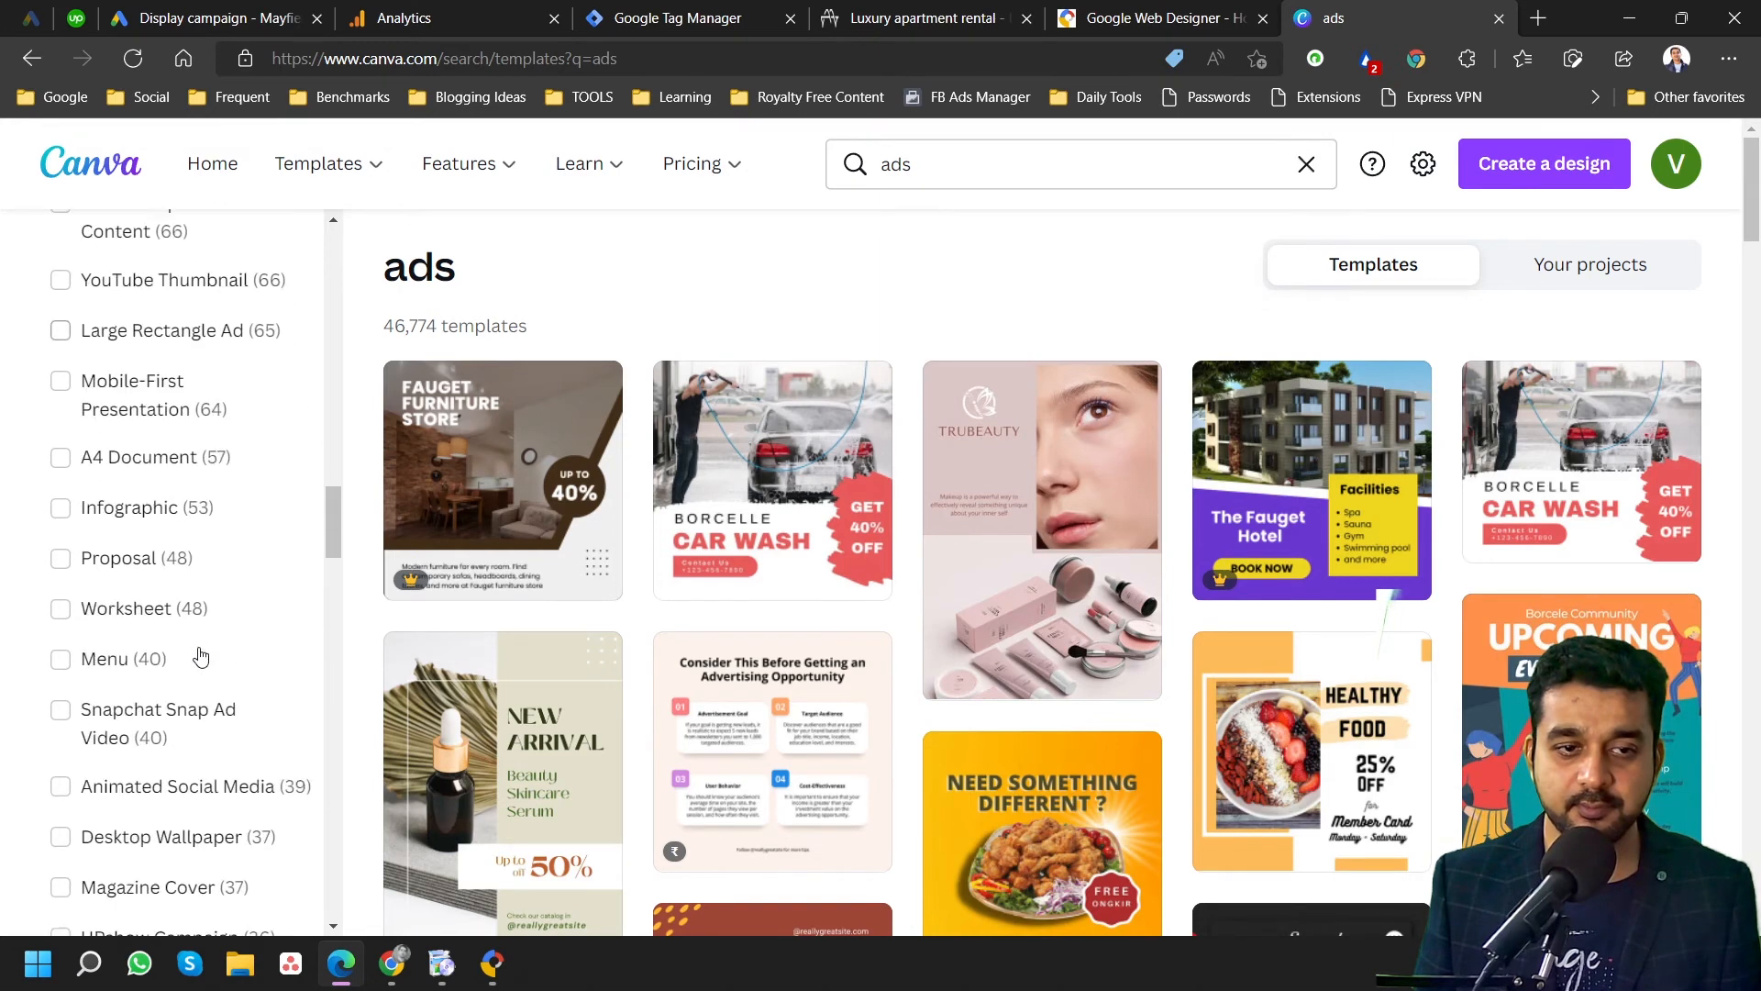
{"action": "scroll", "coordinate": [201, 655], "scroll_direction": "down", "scroll_amount": 4}
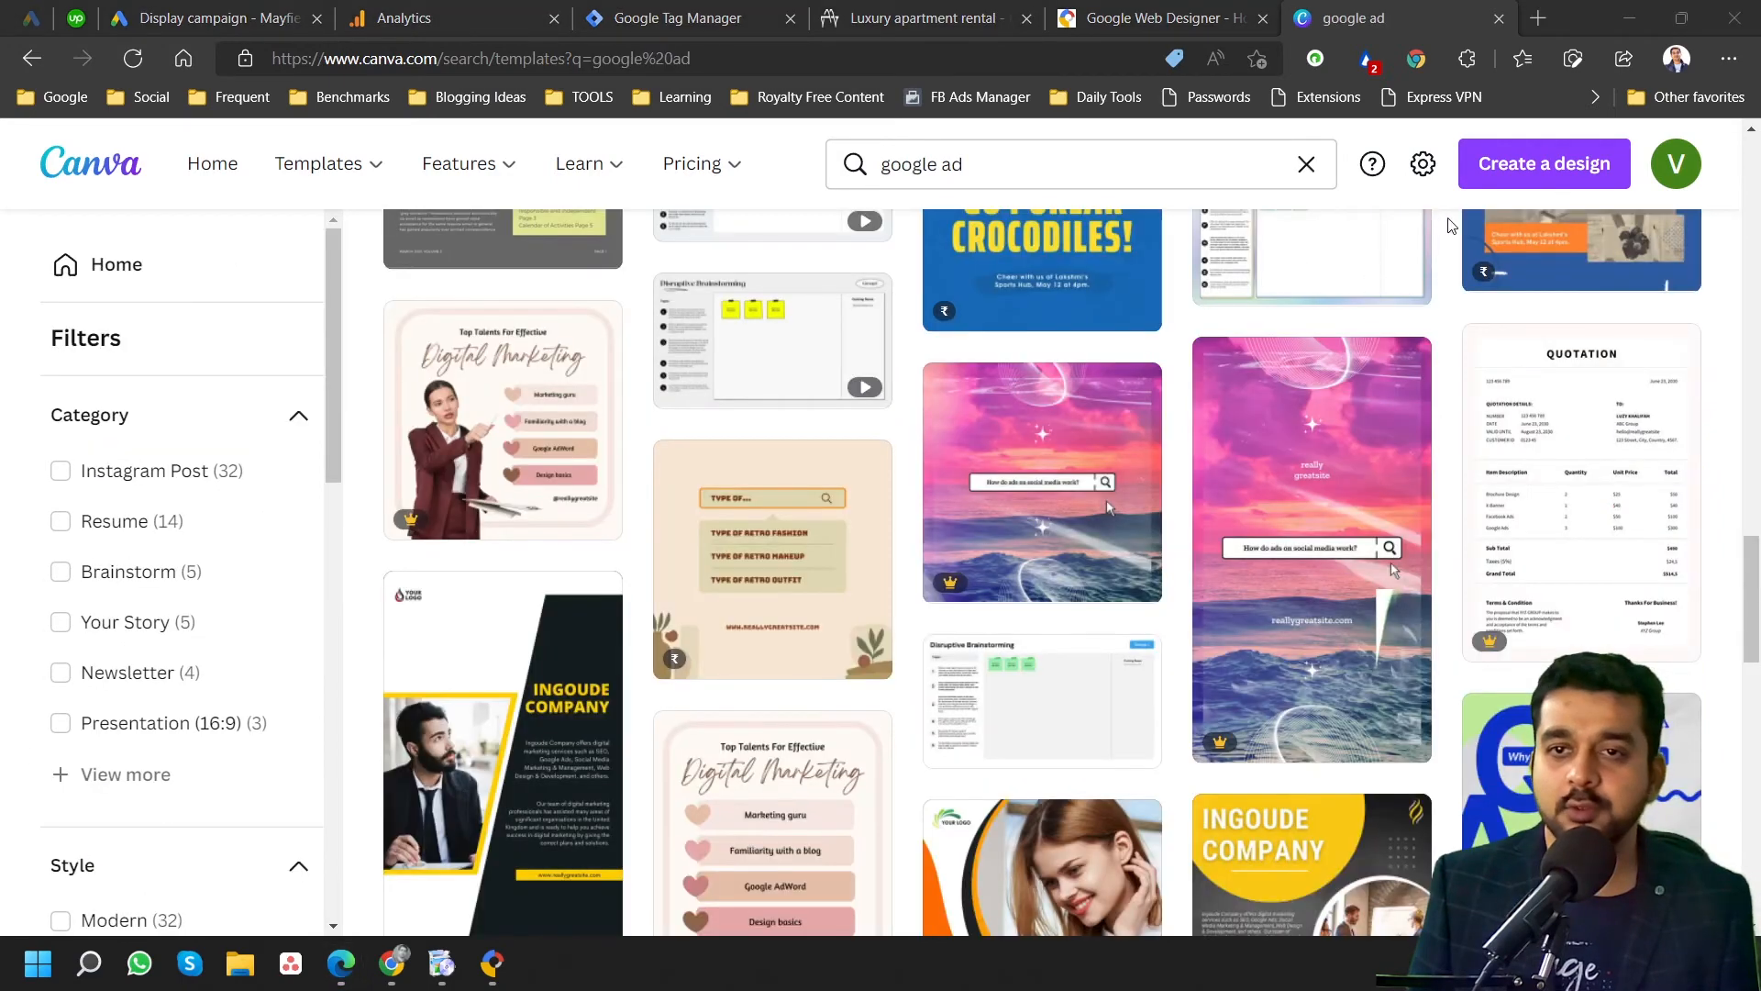
Create a new custom-size design 300 px wide and 250 px high.
{"action": "scroll", "coordinate": [1055, 568], "scroll_direction": "up", "scroll_amount": 10}
{"action": "left_click", "coordinate": [1570, 171]}
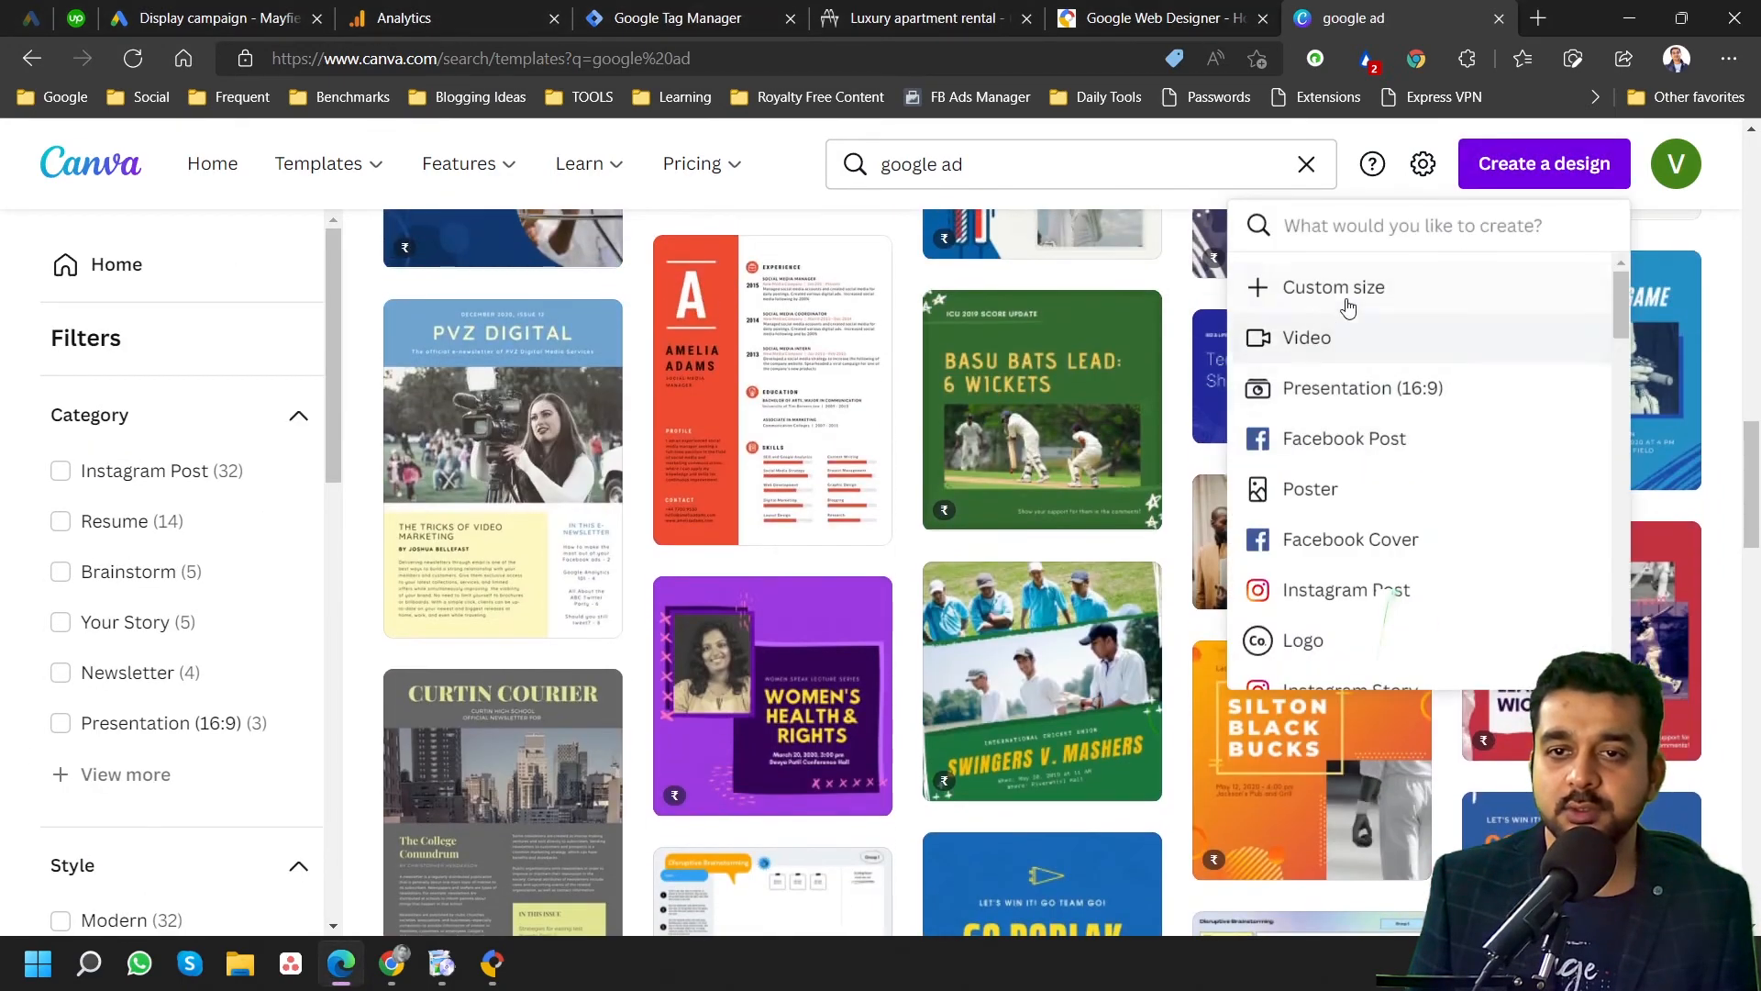
{"action": "left_click", "coordinate": [1356, 295]}
{"action": "type", "text": "300"}
{"action": "key", "text": "Tab"}
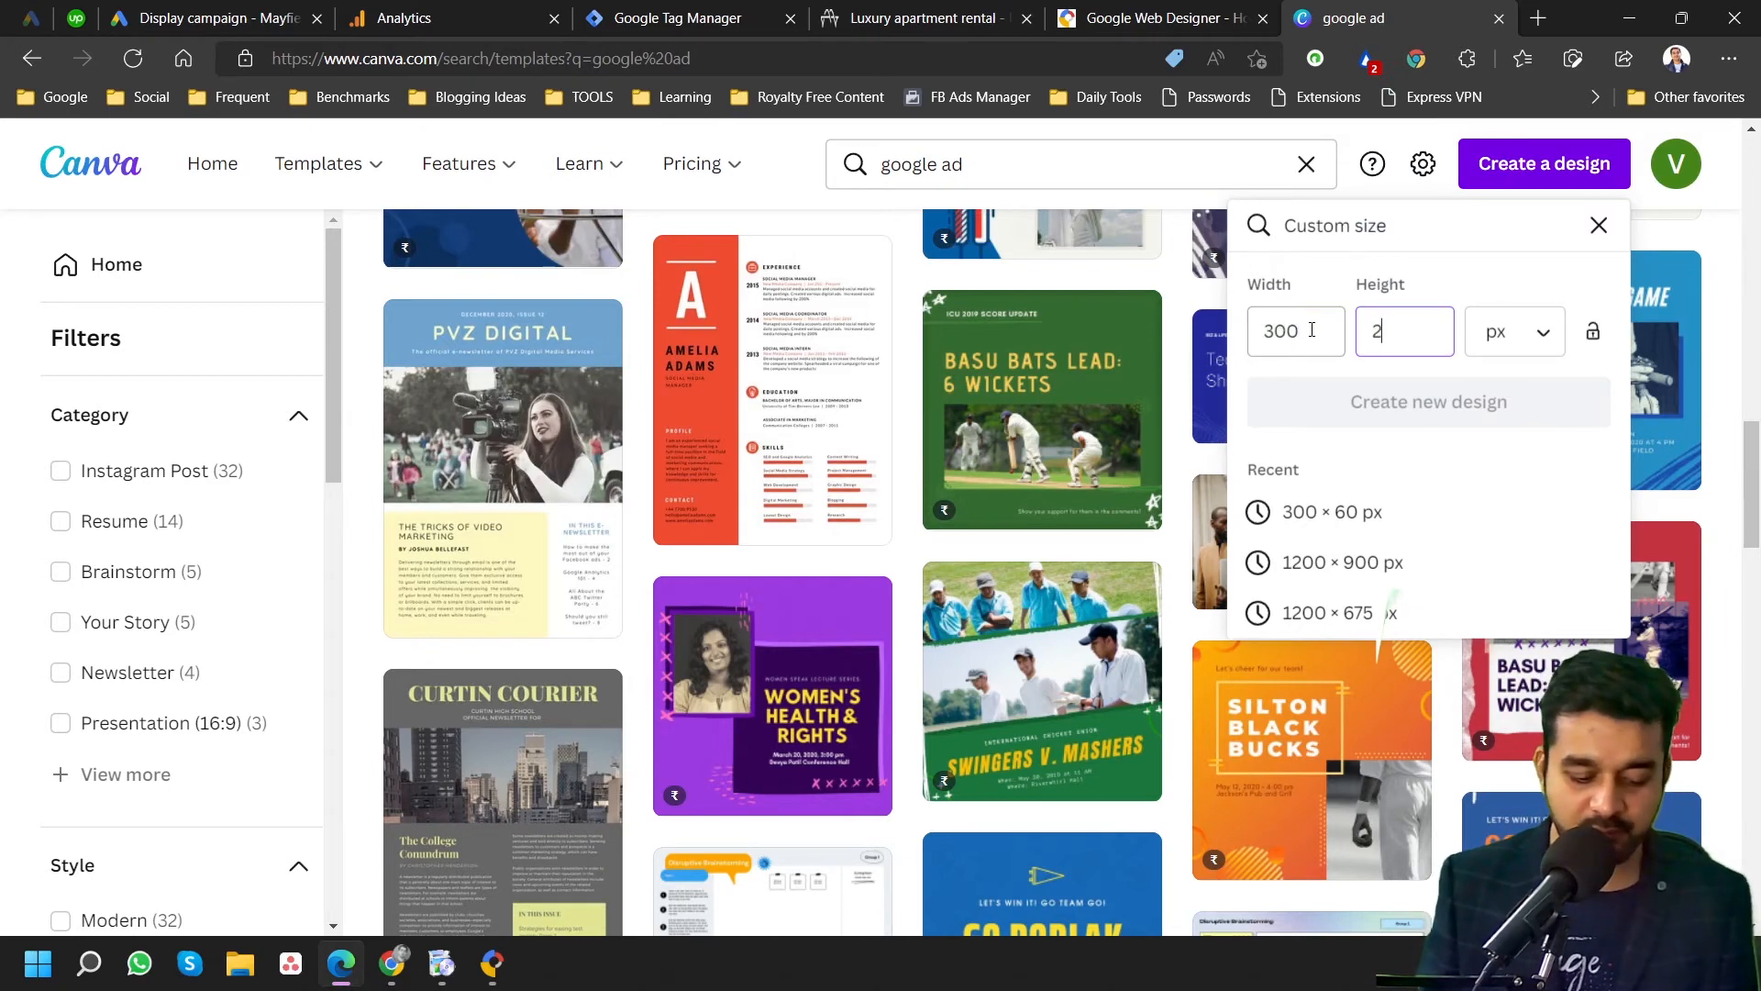
{"action": "type", "text": "250"}
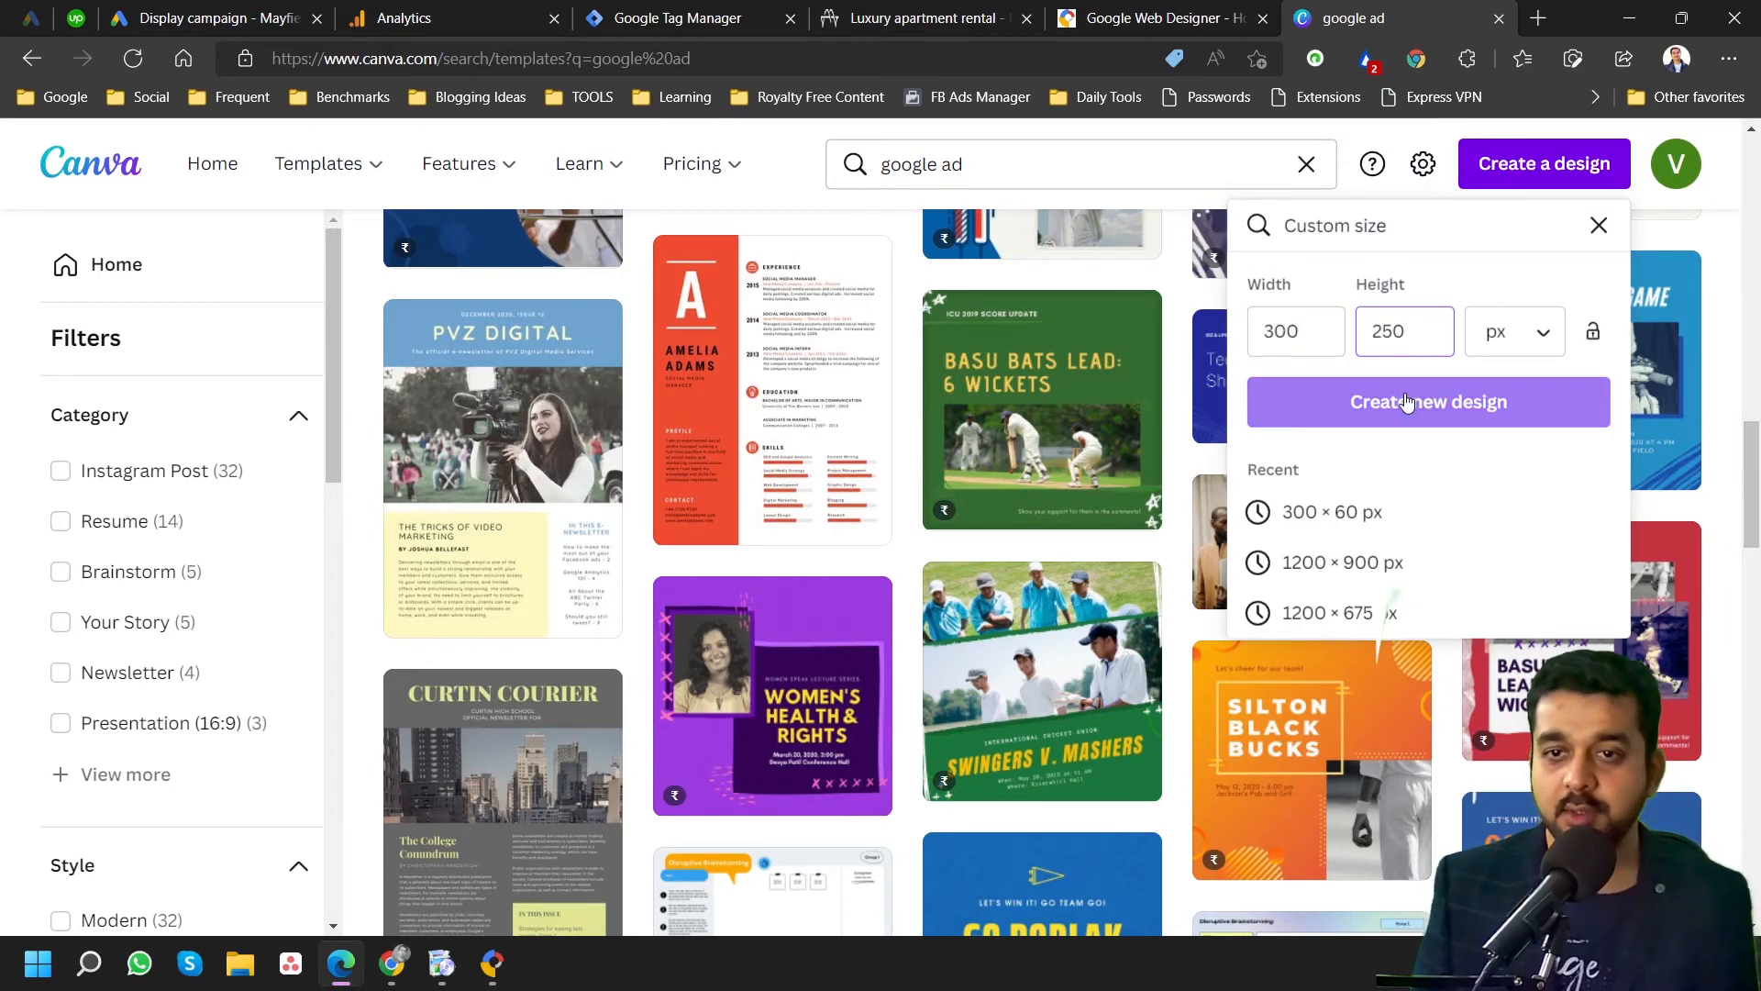
{"action": "left_click", "coordinate": [1376, 401]}
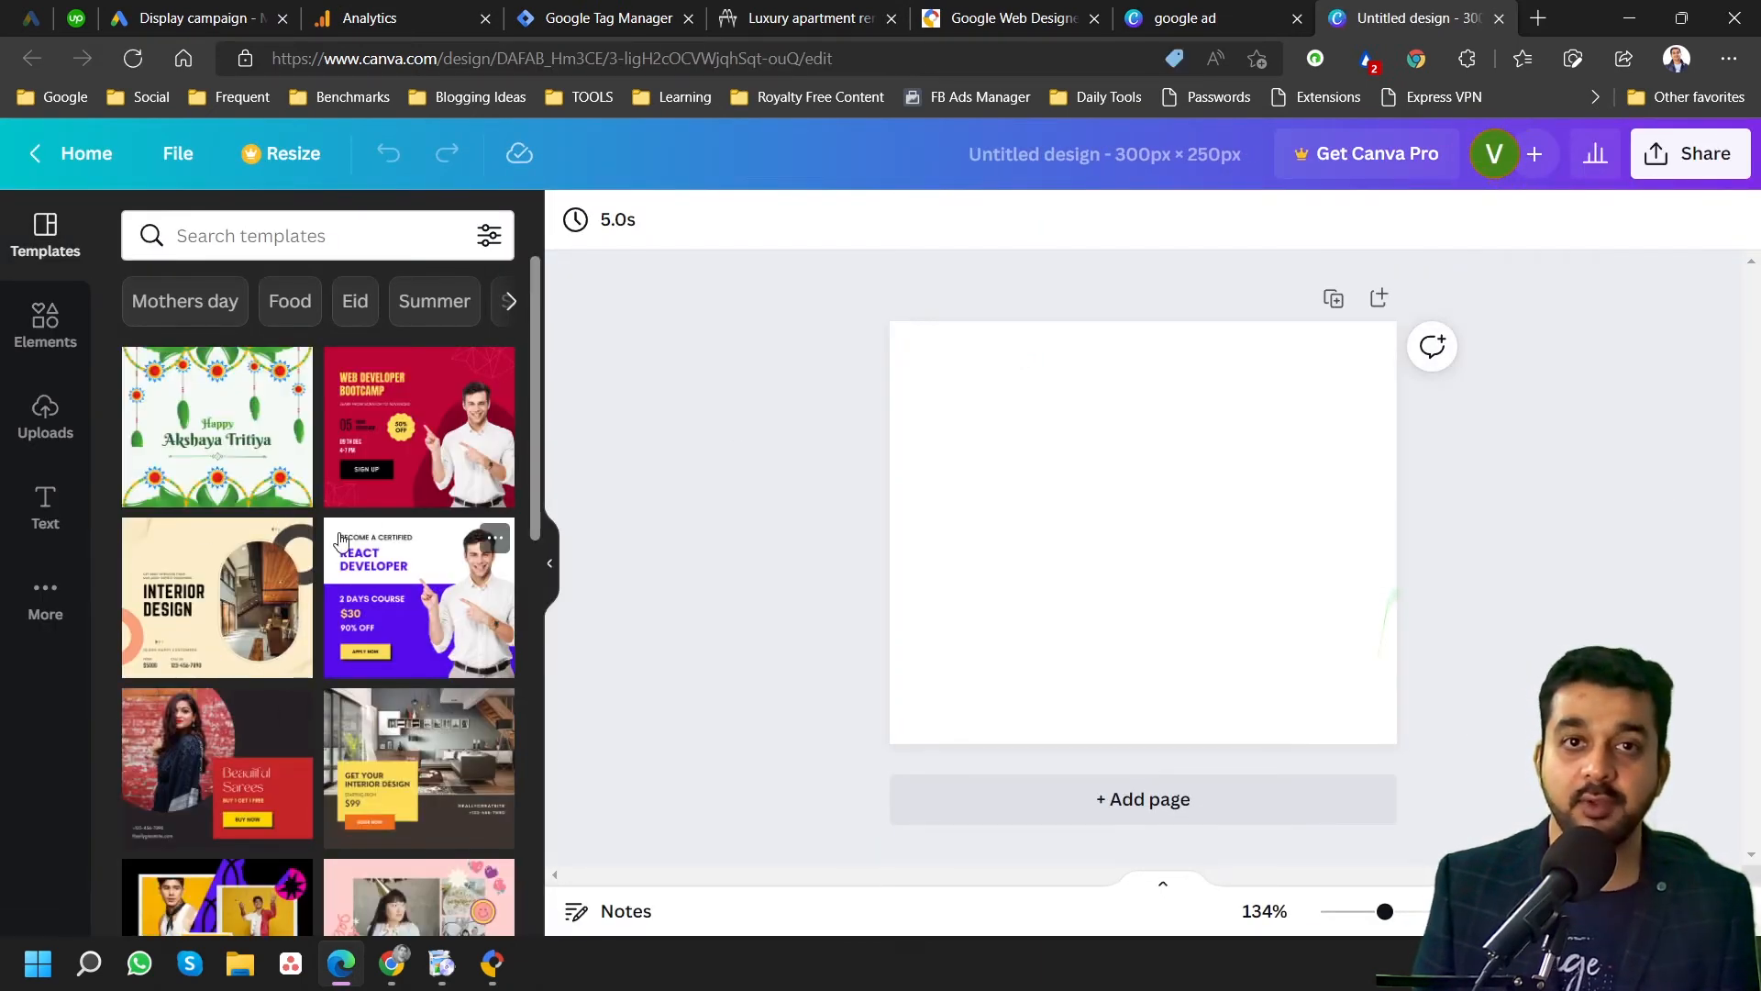
Browse the suggested templates and search them for "real estate".
{"action": "scroll", "coordinate": [340, 541], "scroll_direction": "down", "scroll_amount": 5}
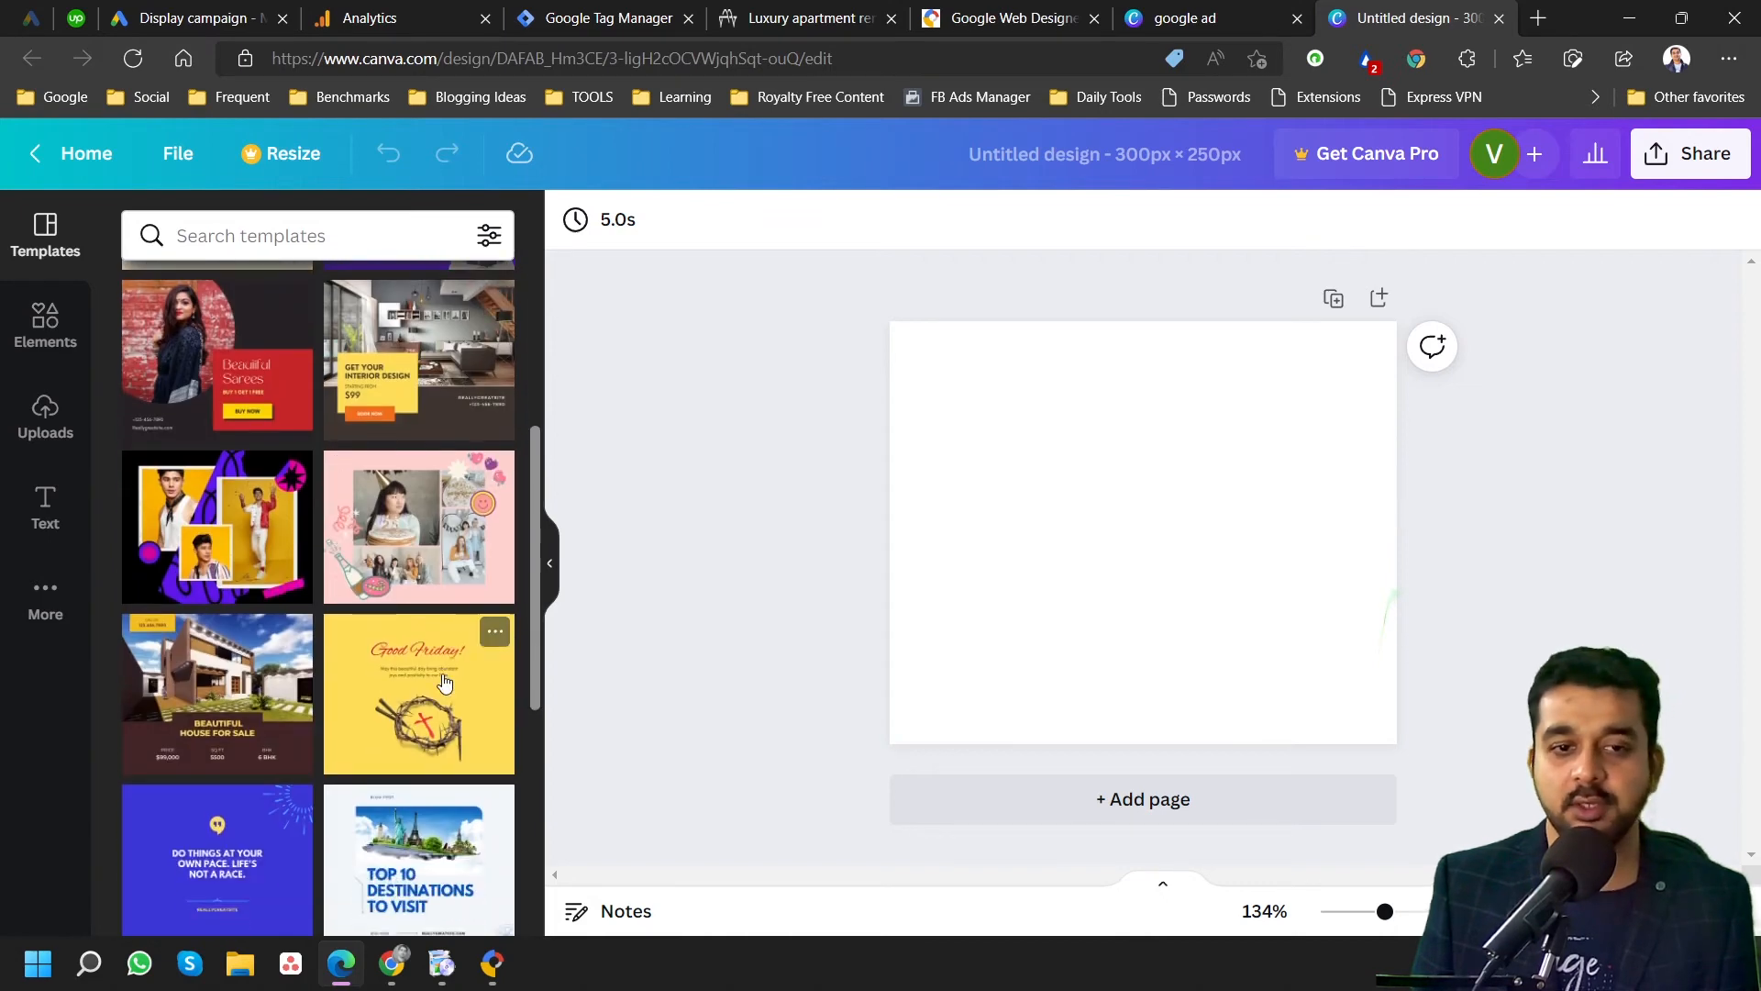
{"action": "scroll", "coordinate": [225, 659], "scroll_direction": "up", "scroll_amount": 4}
{"action": "scroll", "coordinate": [226, 658], "scroll_direction": "down", "scroll_amount": 5}
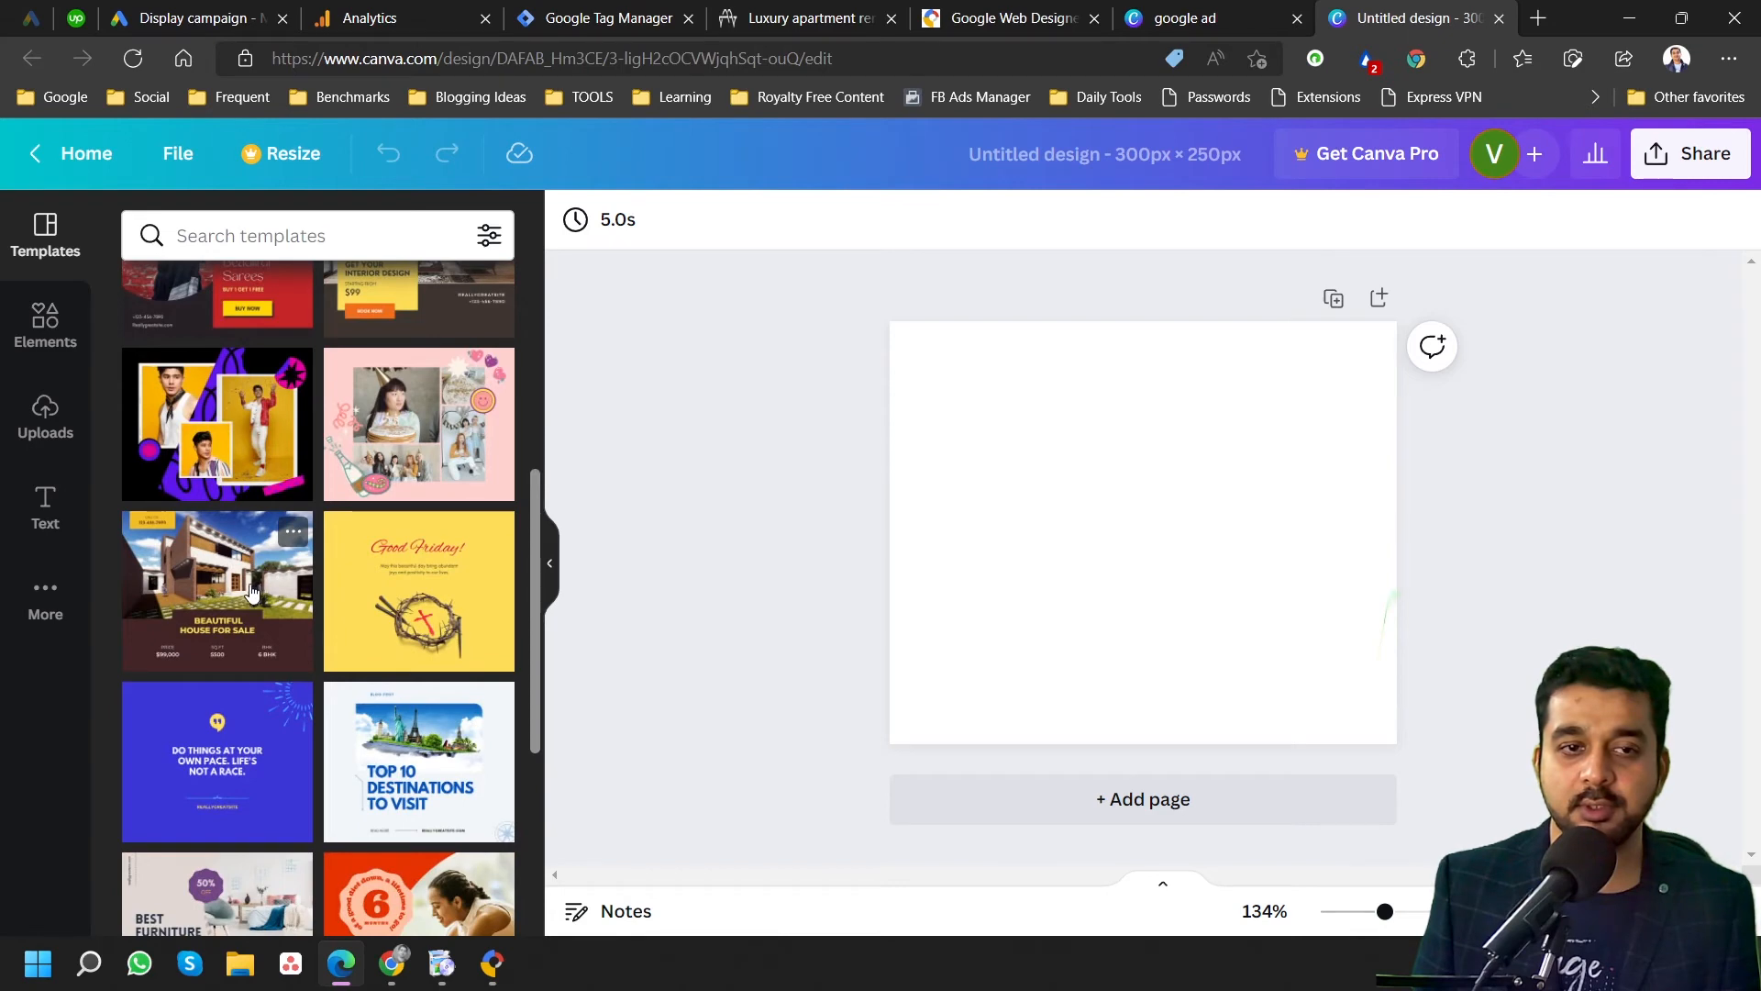
{"action": "scroll", "coordinate": [247, 596], "scroll_direction": "up", "scroll_amount": 5}
{"action": "left_click", "coordinate": [263, 233]}
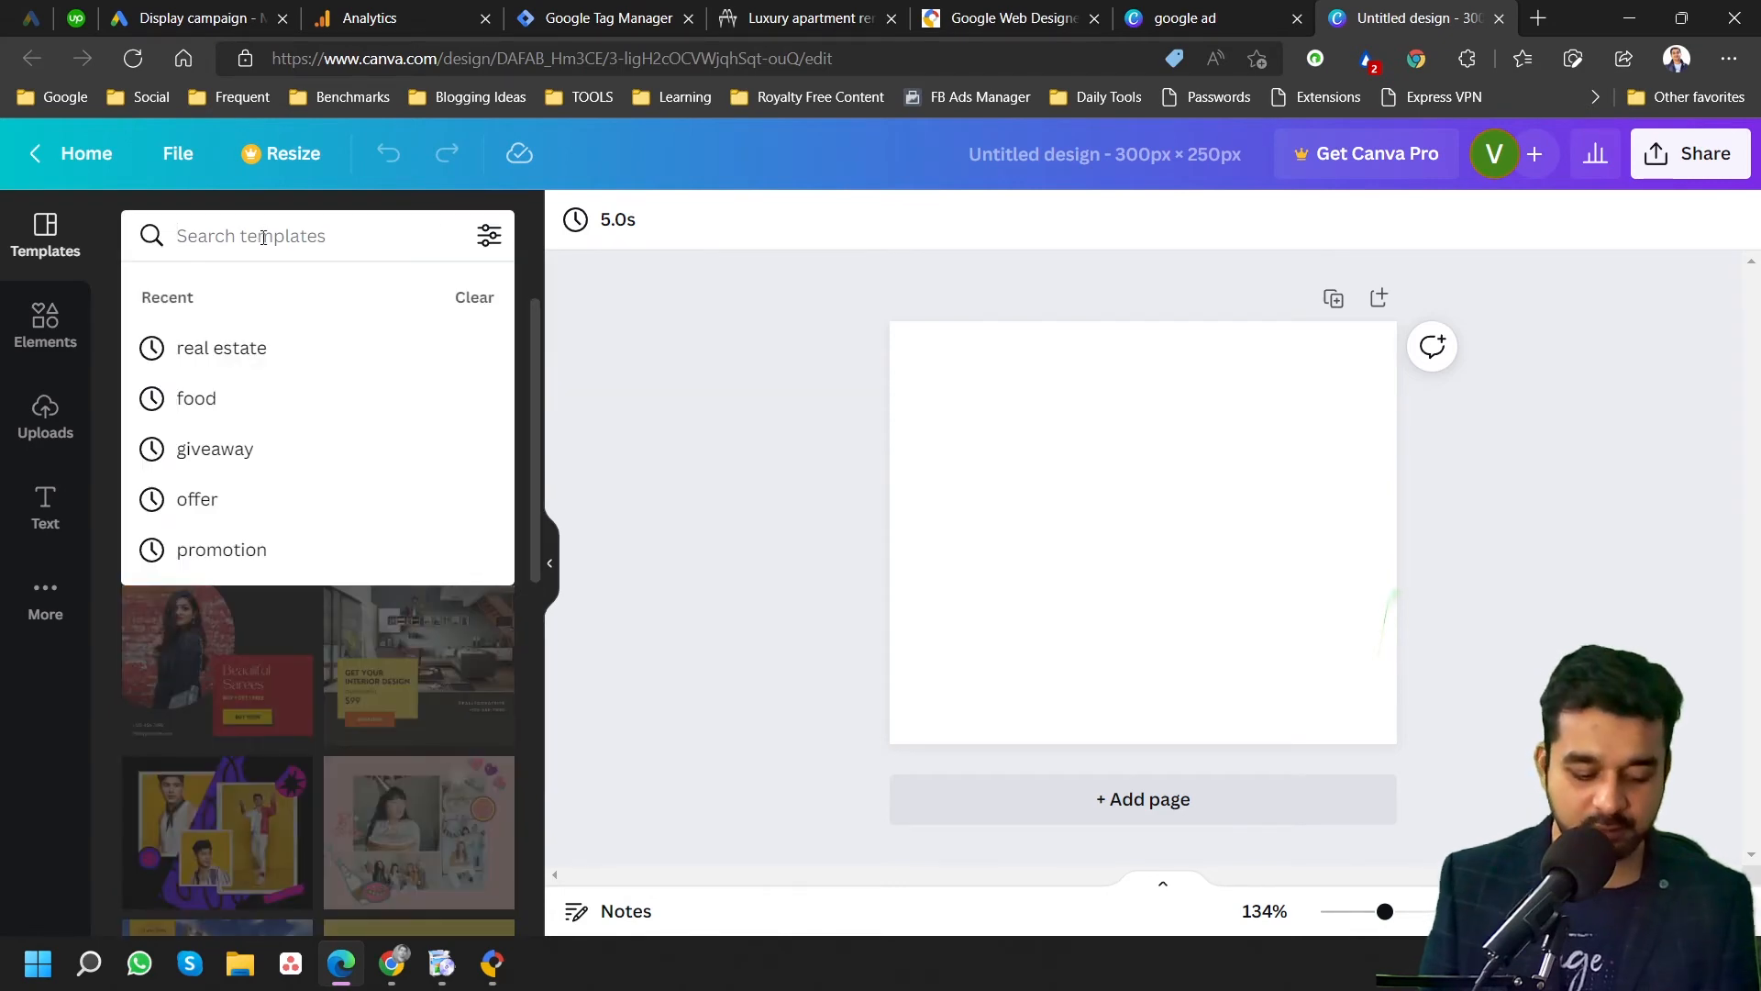
{"action": "type", "text": "real estat"}
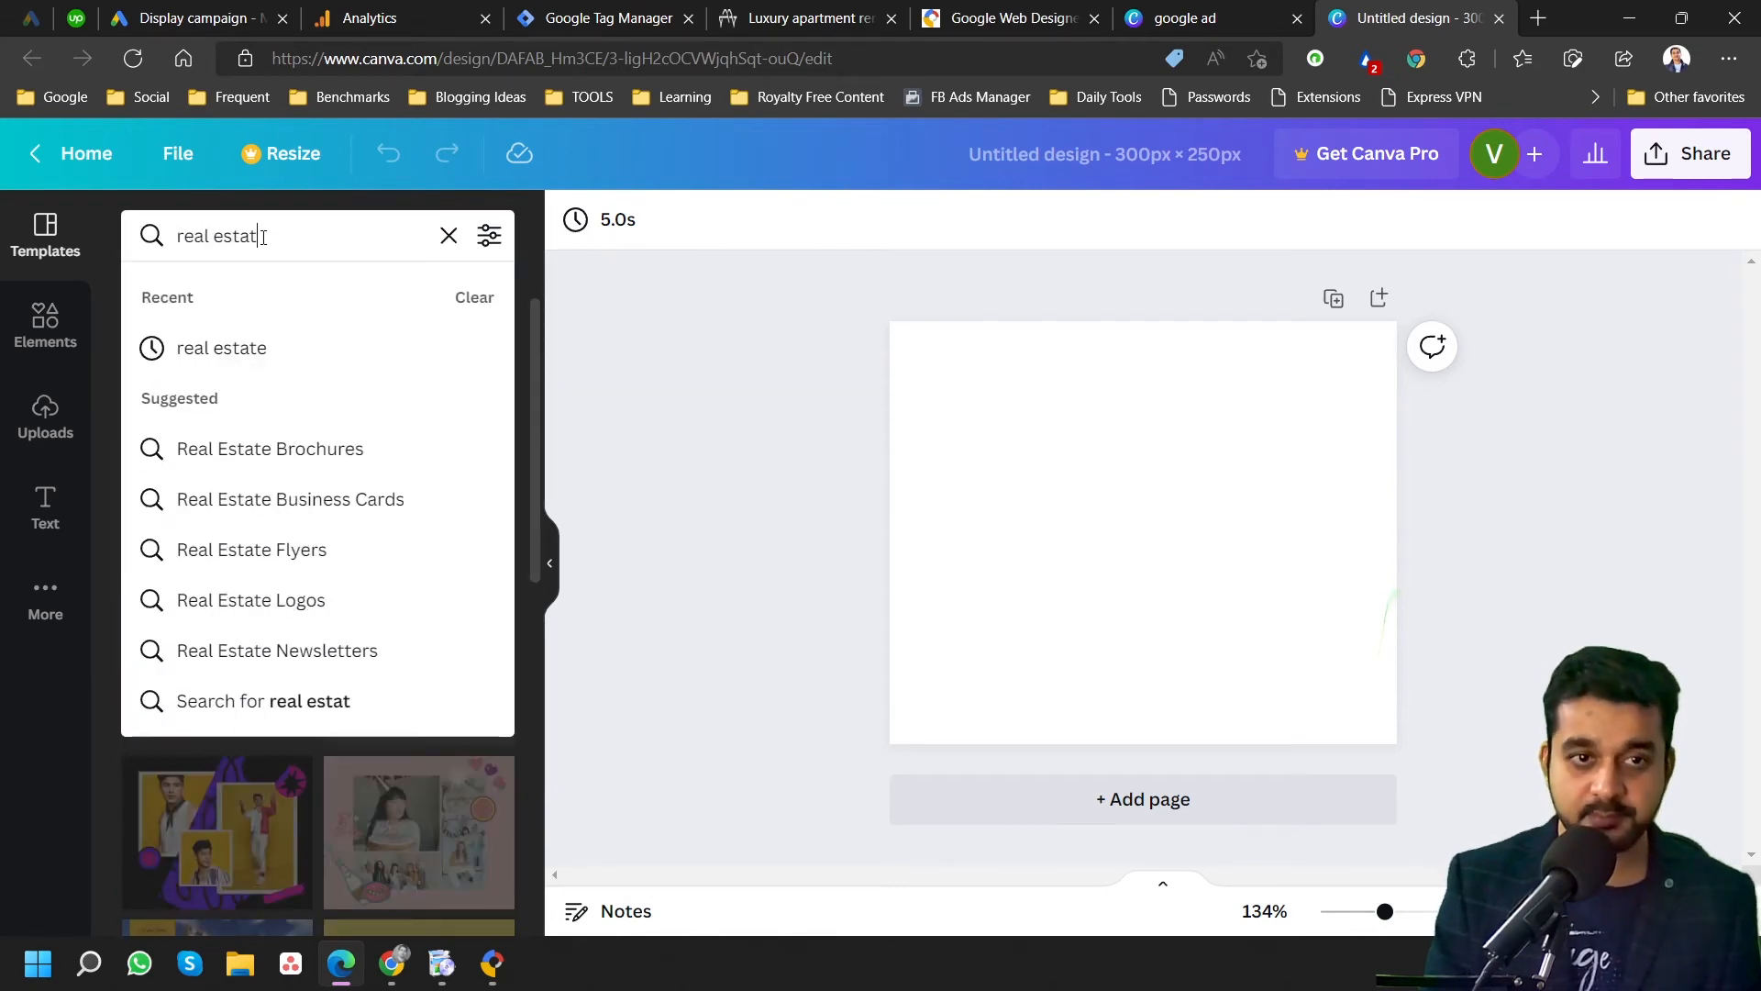
{"action": "type", "text": "e"}
{"action": "left_click", "coordinate": [275, 352]}
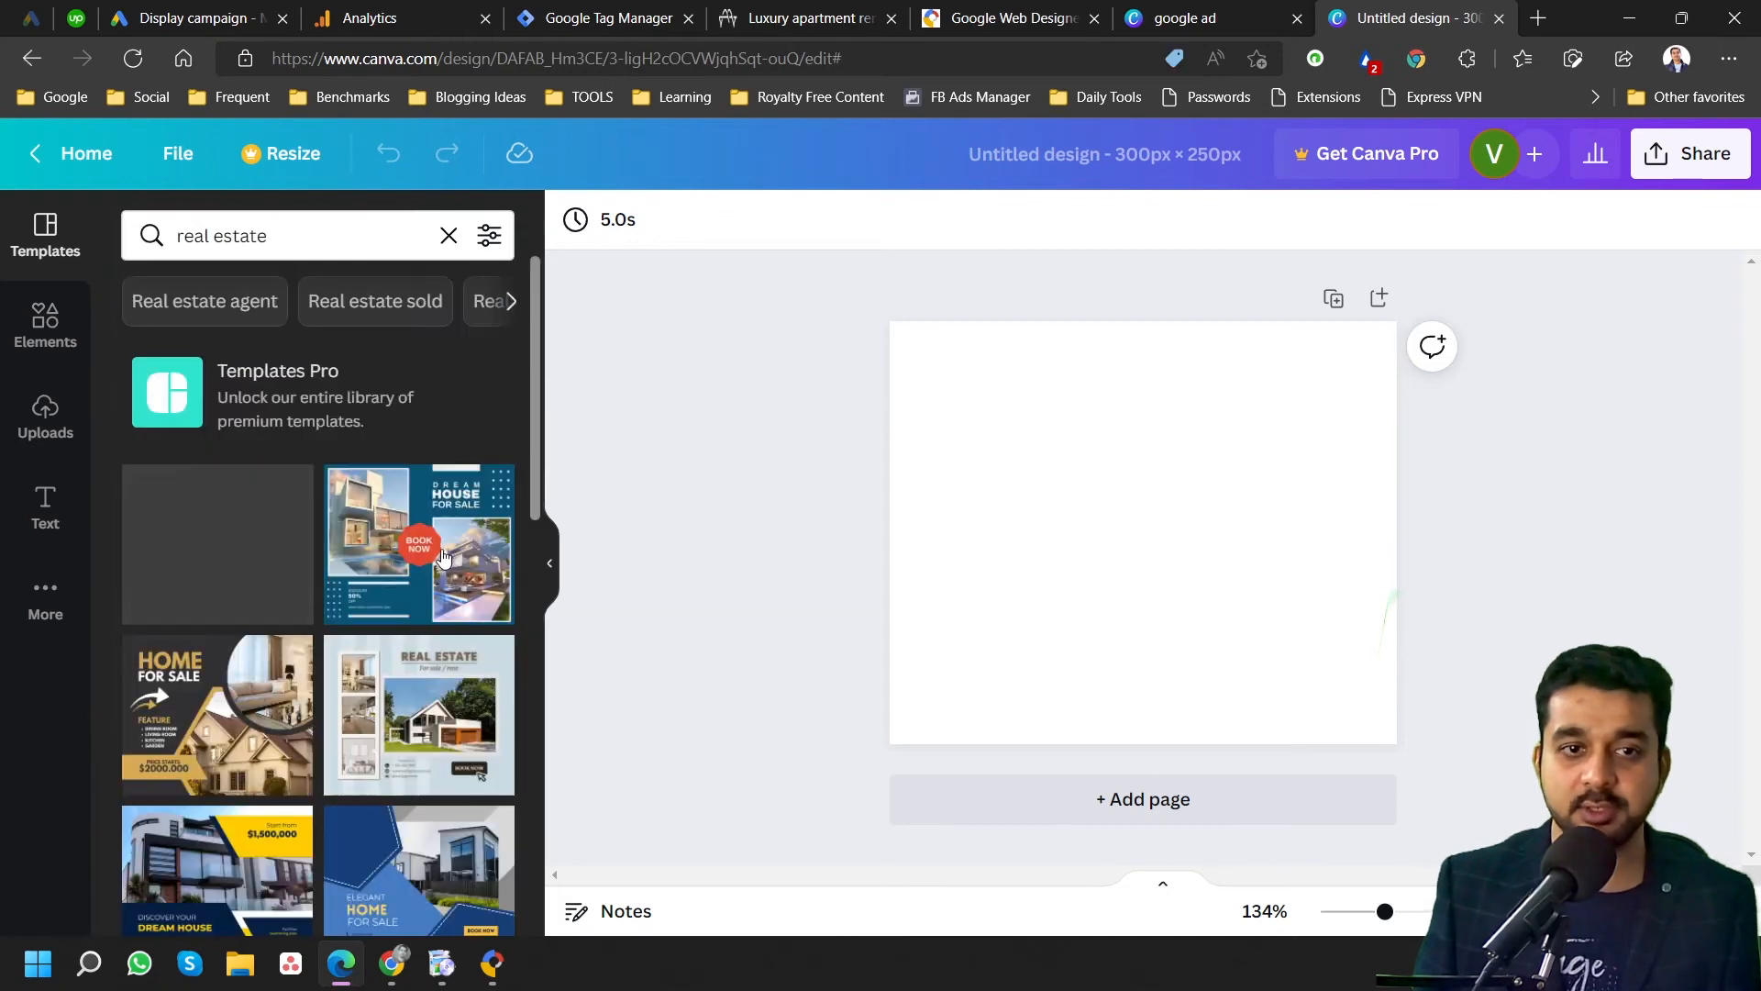
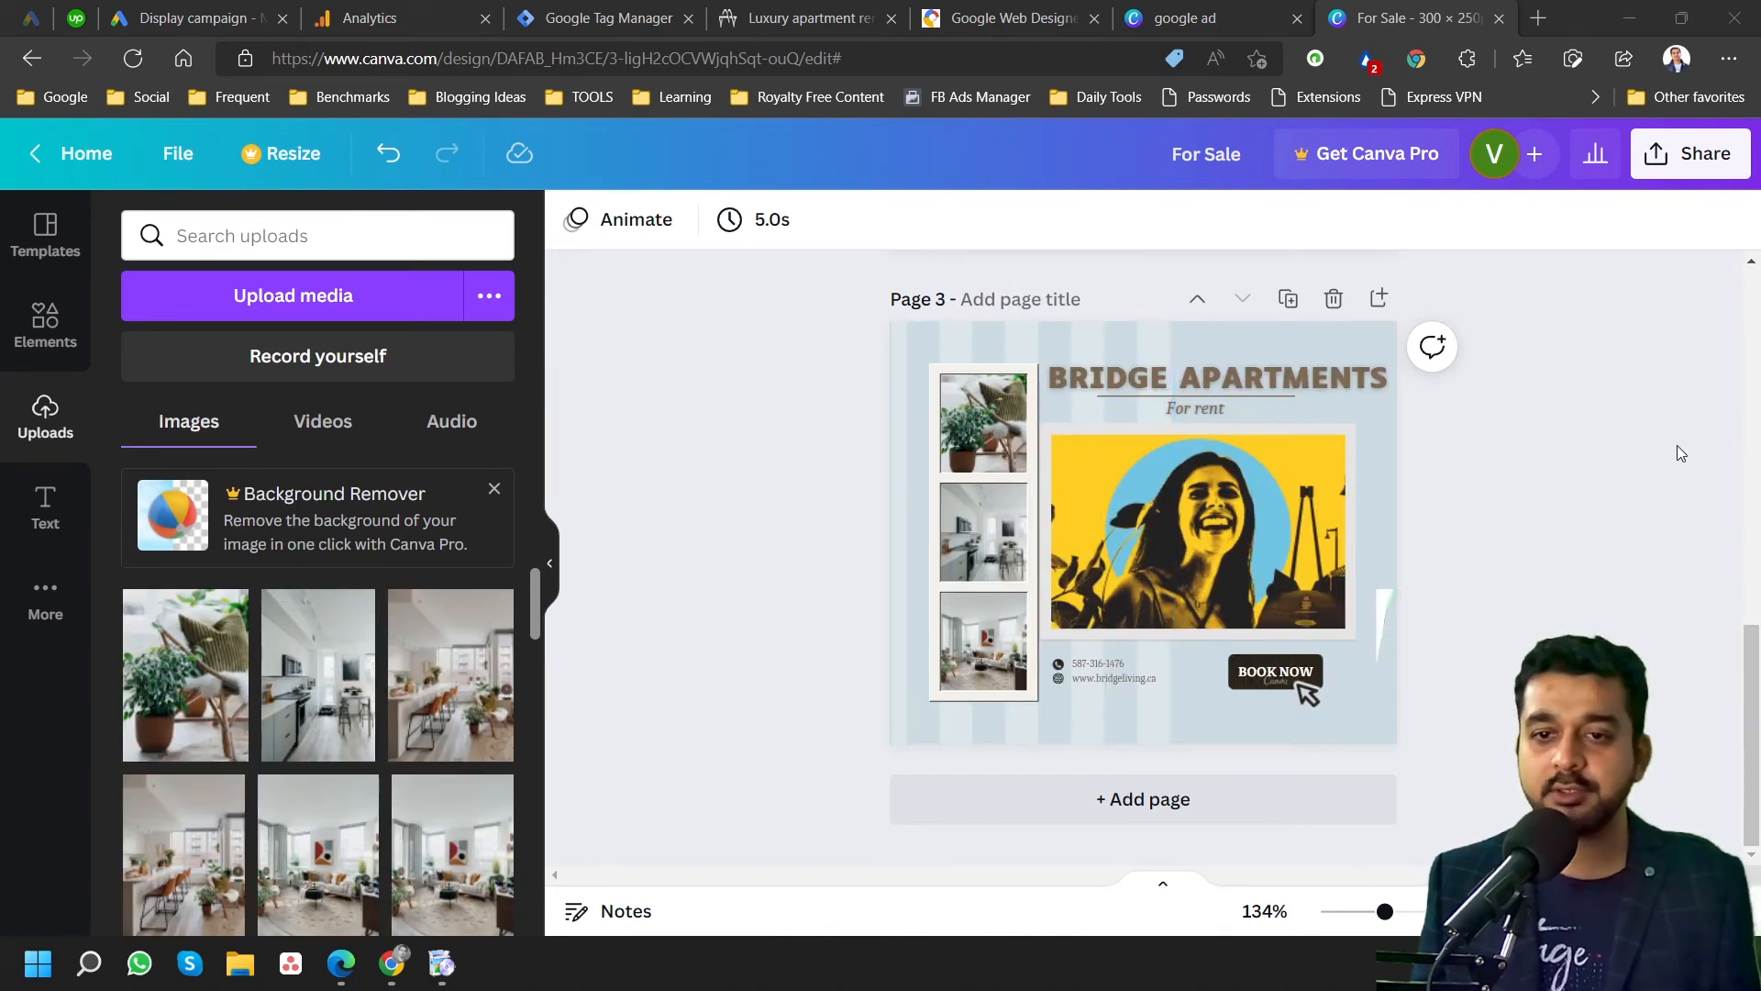
Add a fourth page to the design and apply the black and gold "Home for Sale" real estate template to it.
{"action": "left_click", "coordinate": [1197, 807]}
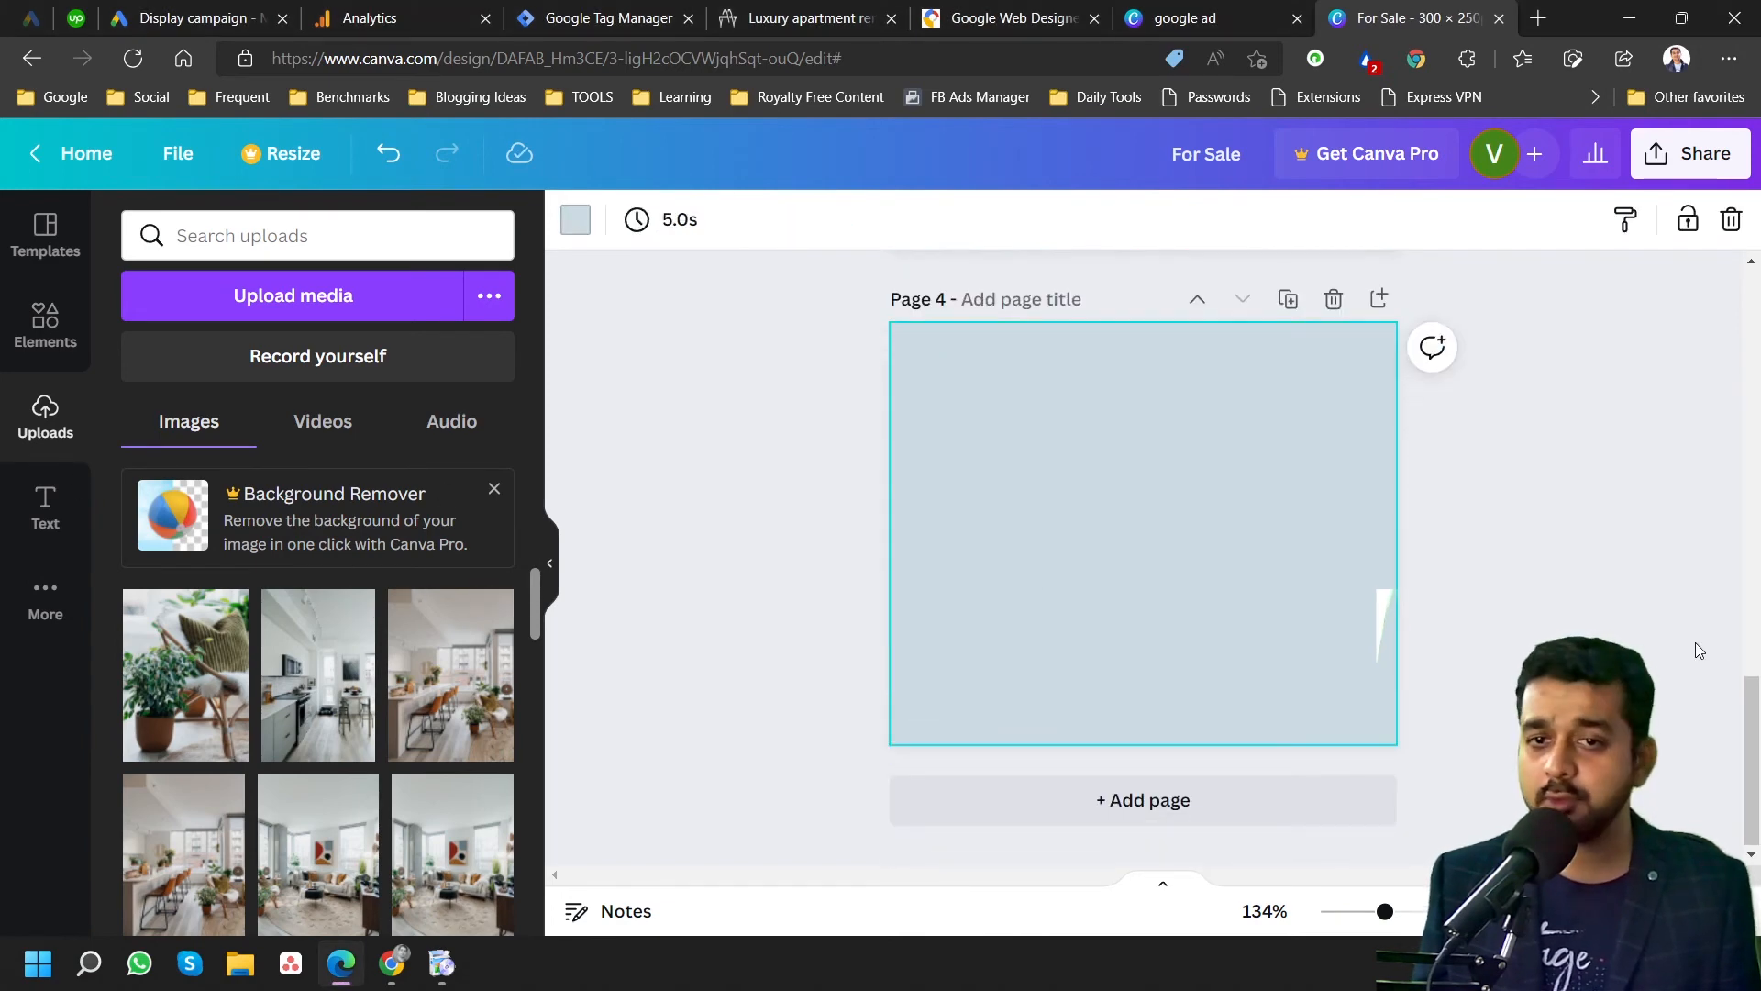
{"action": "left_click", "coordinate": [1663, 642]}
{"action": "scroll", "coordinate": [1651, 639], "scroll_direction": "up", "scroll_amount": 1}
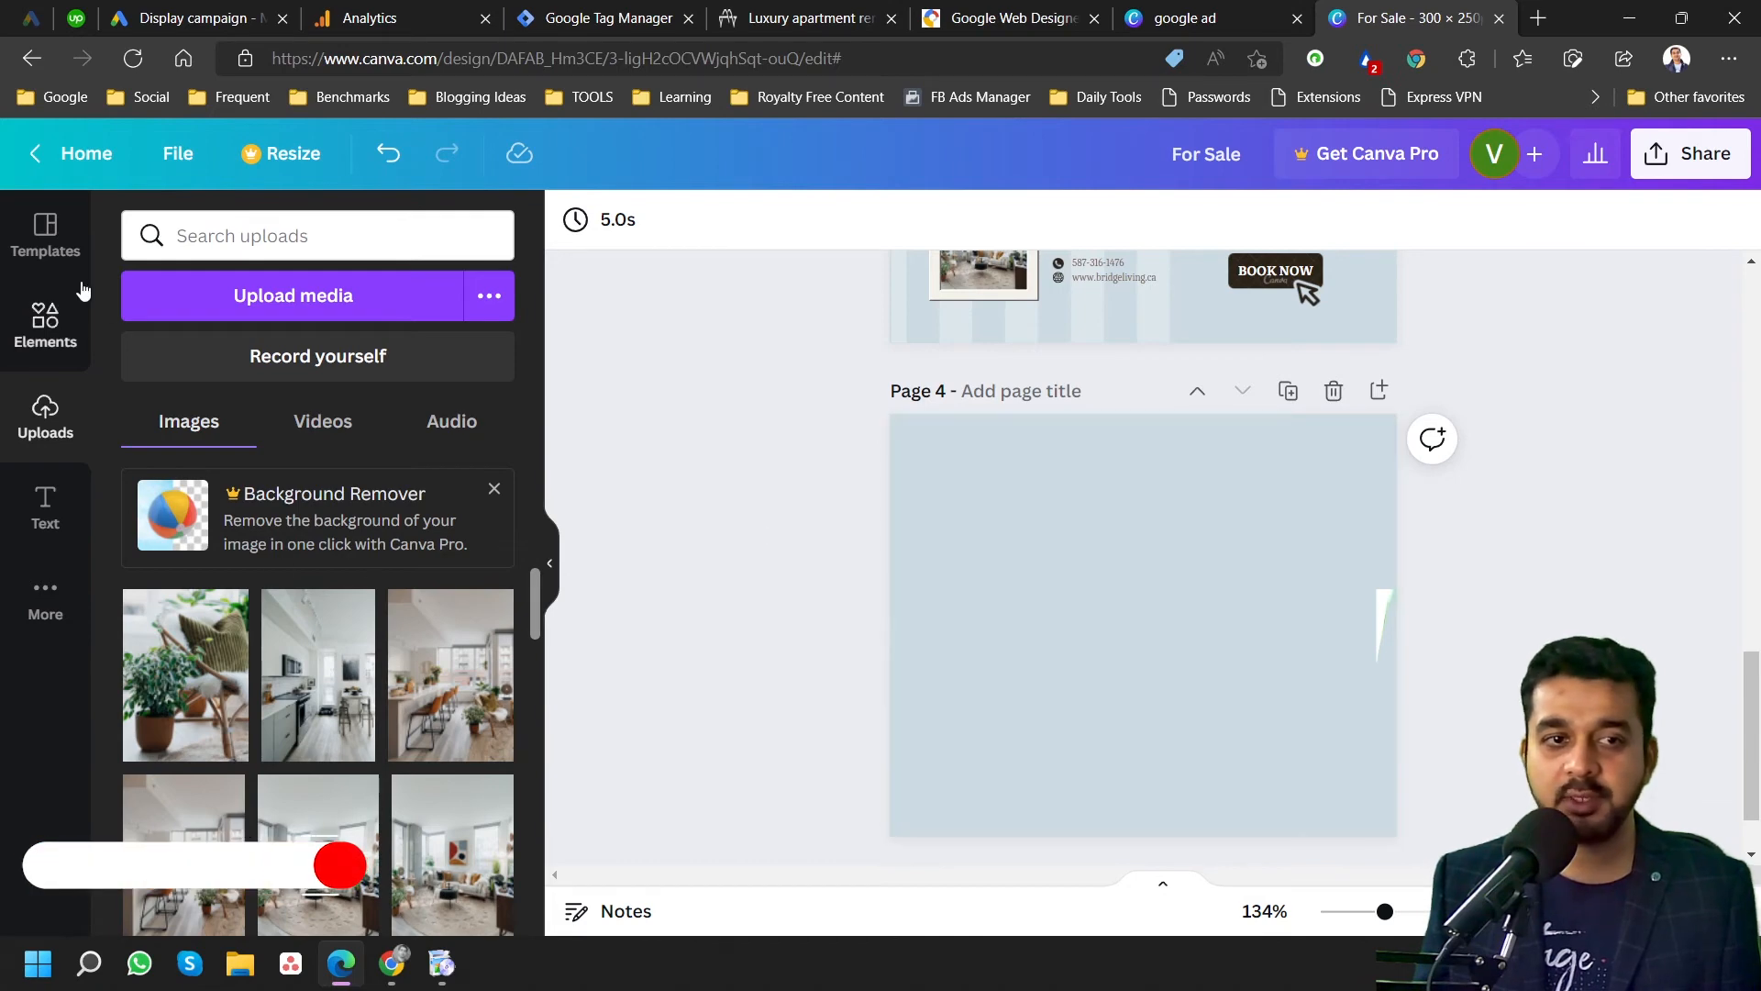
{"action": "left_click", "coordinate": [51, 236]}
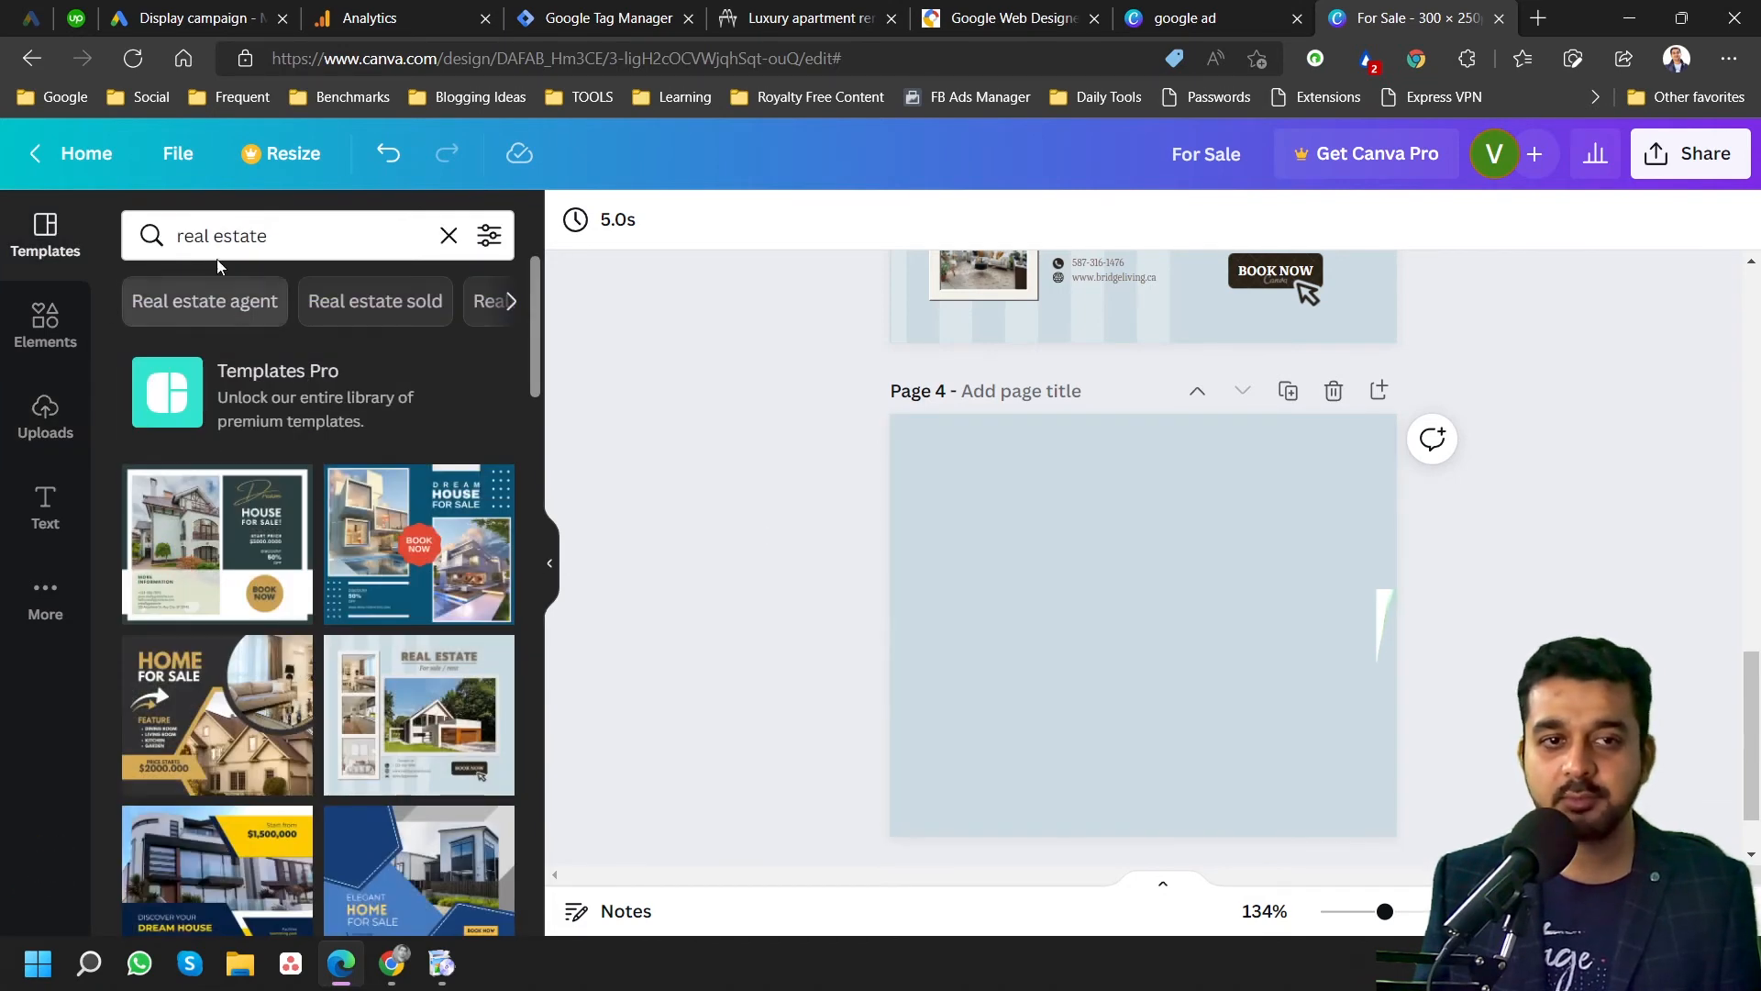
{"action": "scroll", "coordinate": [325, 668], "scroll_direction": "down", "scroll_amount": 2}
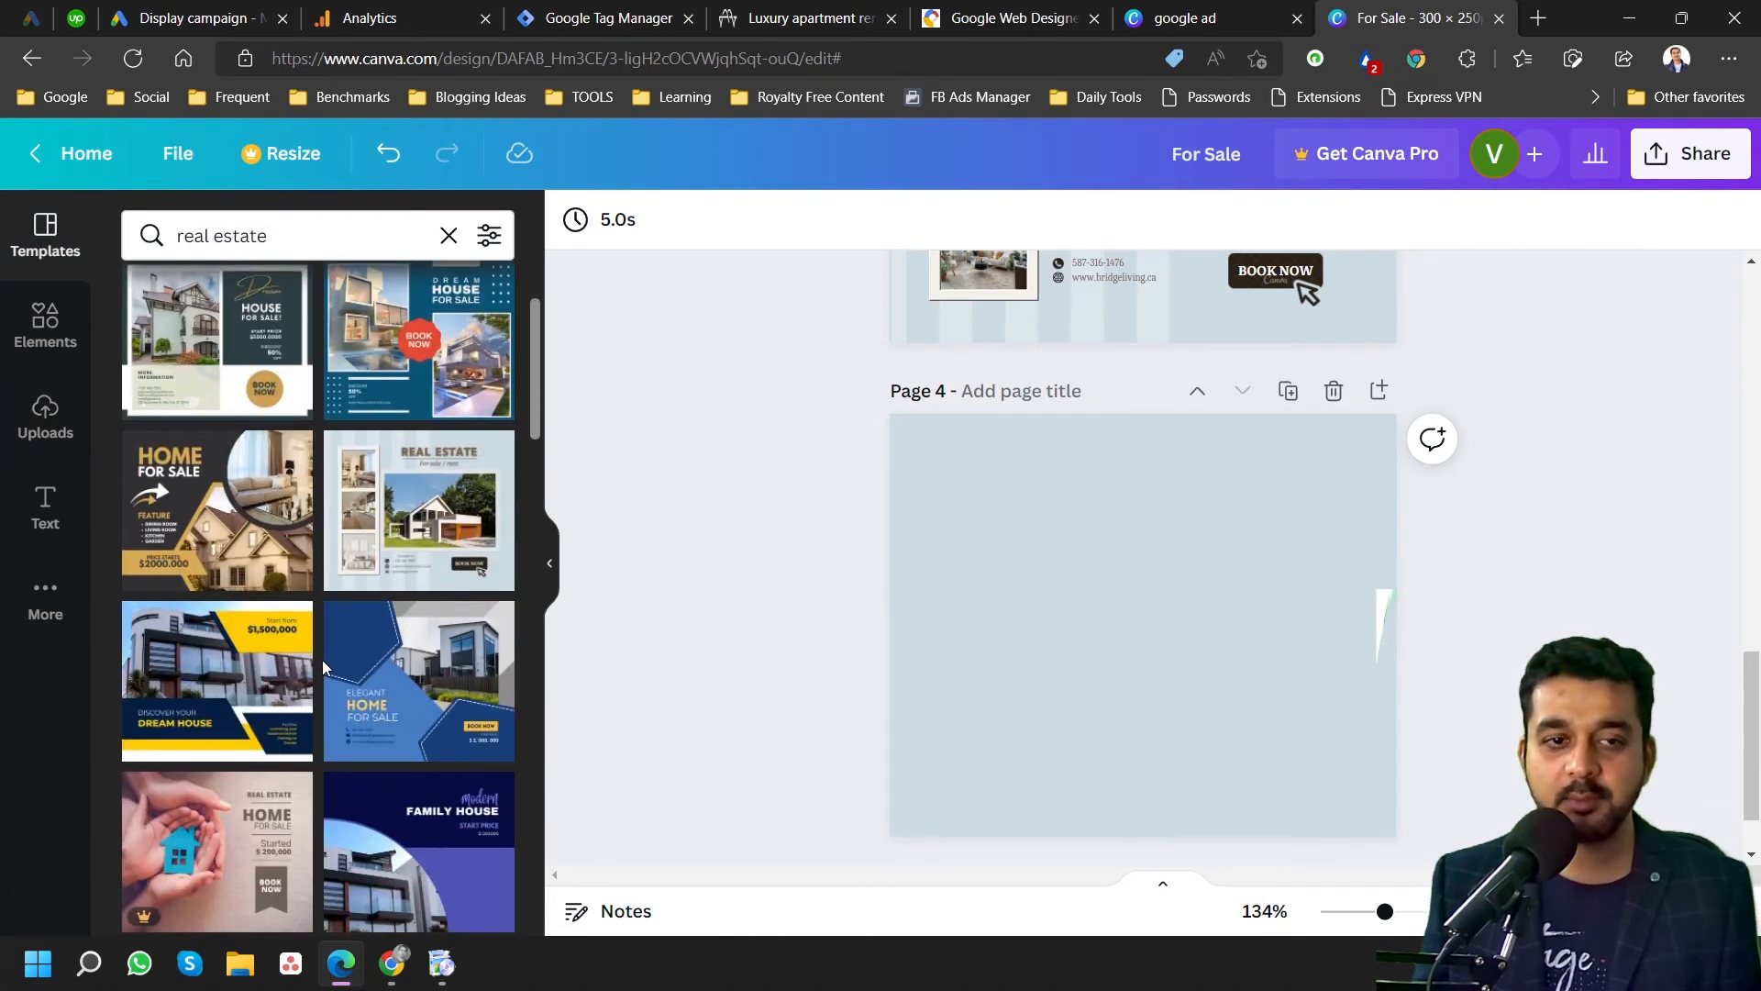
{"action": "left_click", "coordinate": [217, 510]}
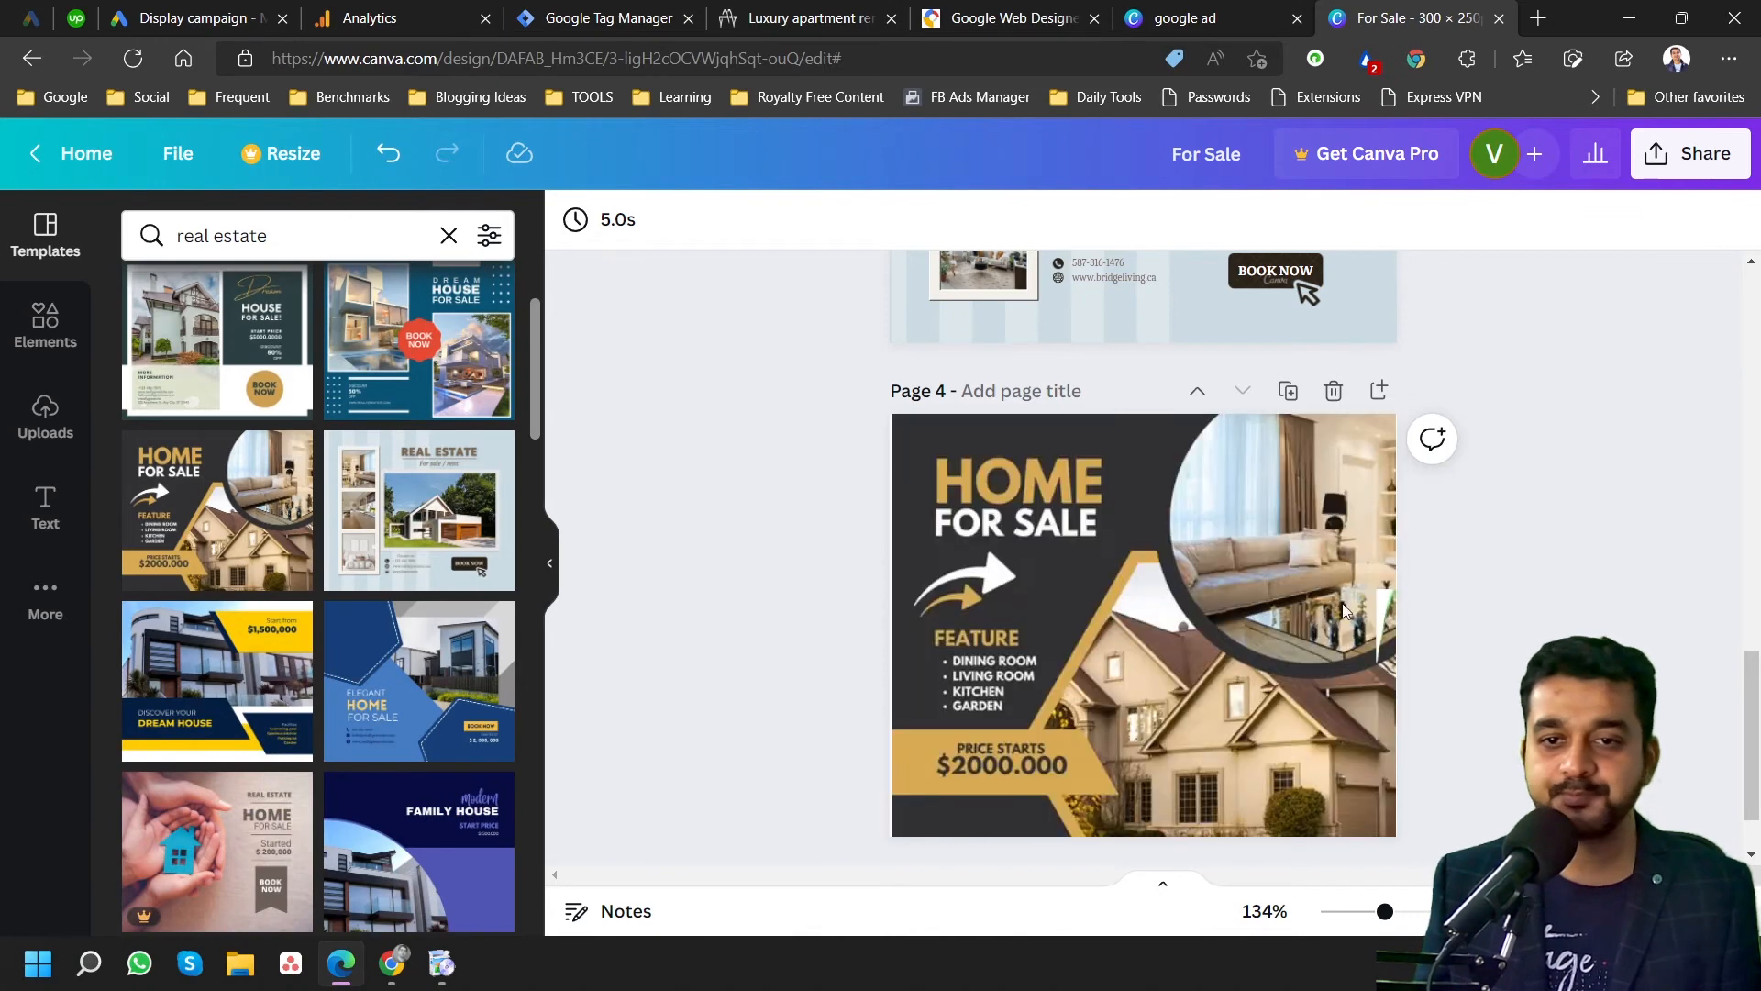
{"action": "left_click", "coordinate": [979, 486]}
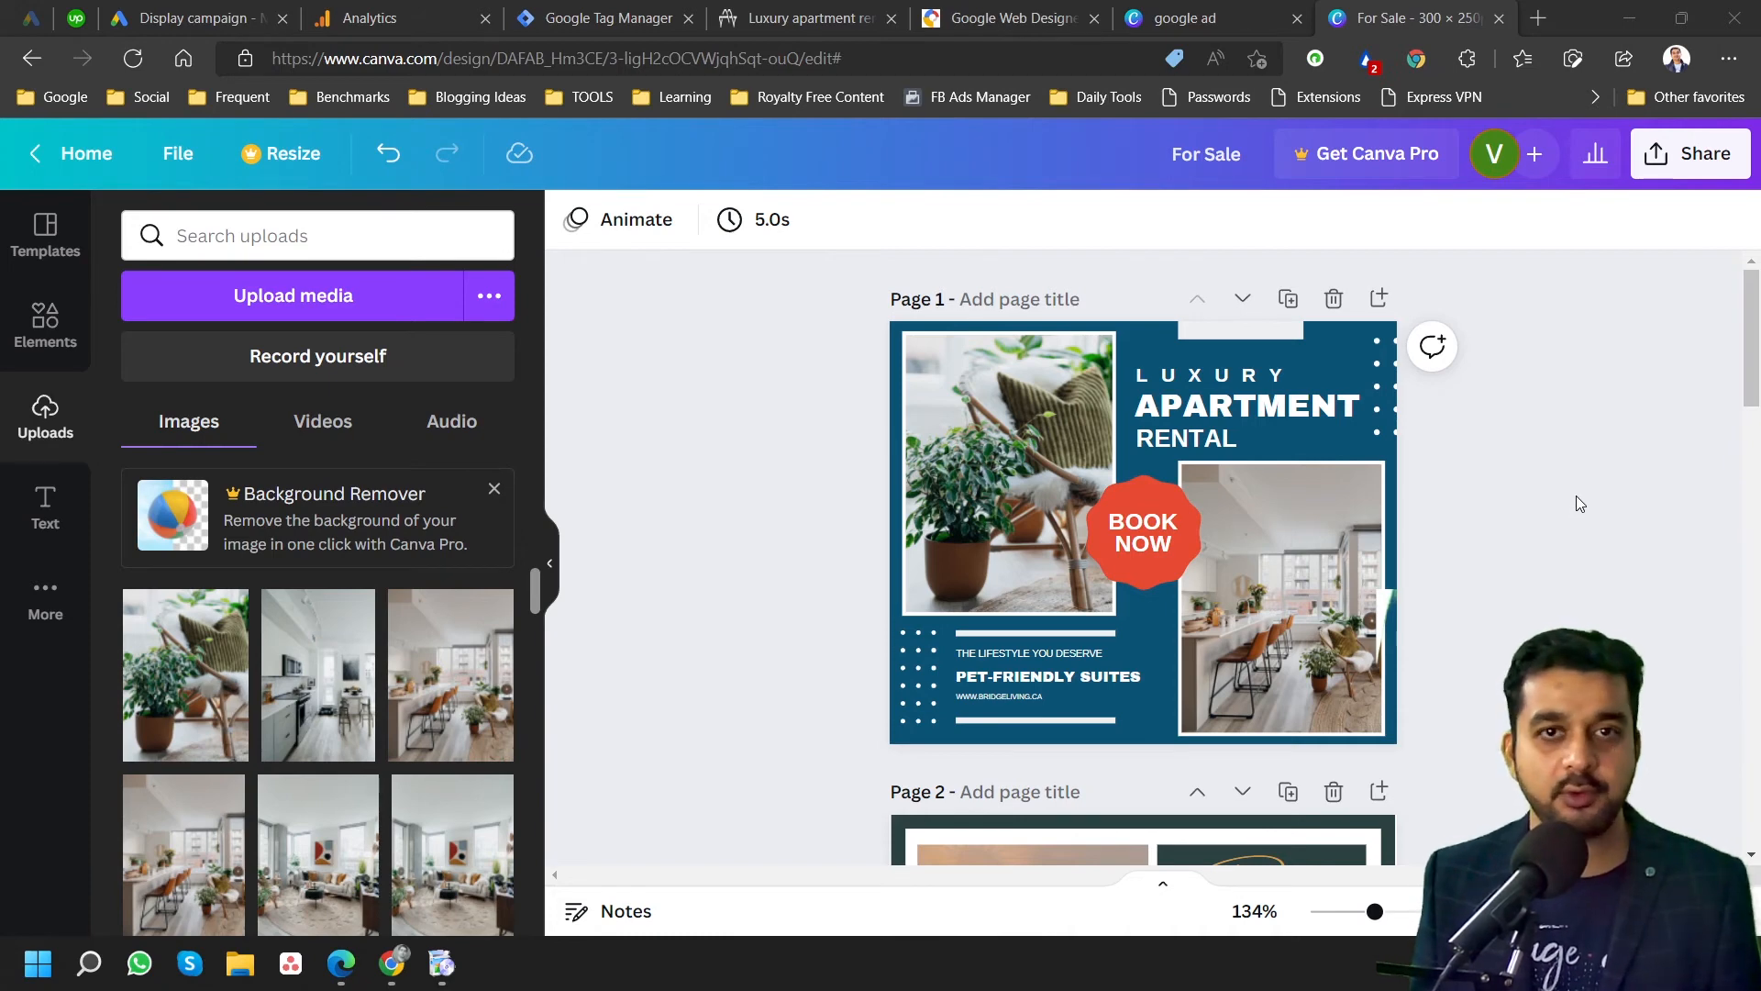
Review the apartment rental banners on all five pages of the design.
{"action": "scroll", "coordinate": [1587, 467], "scroll_direction": "down", "scroll_amount": 5}
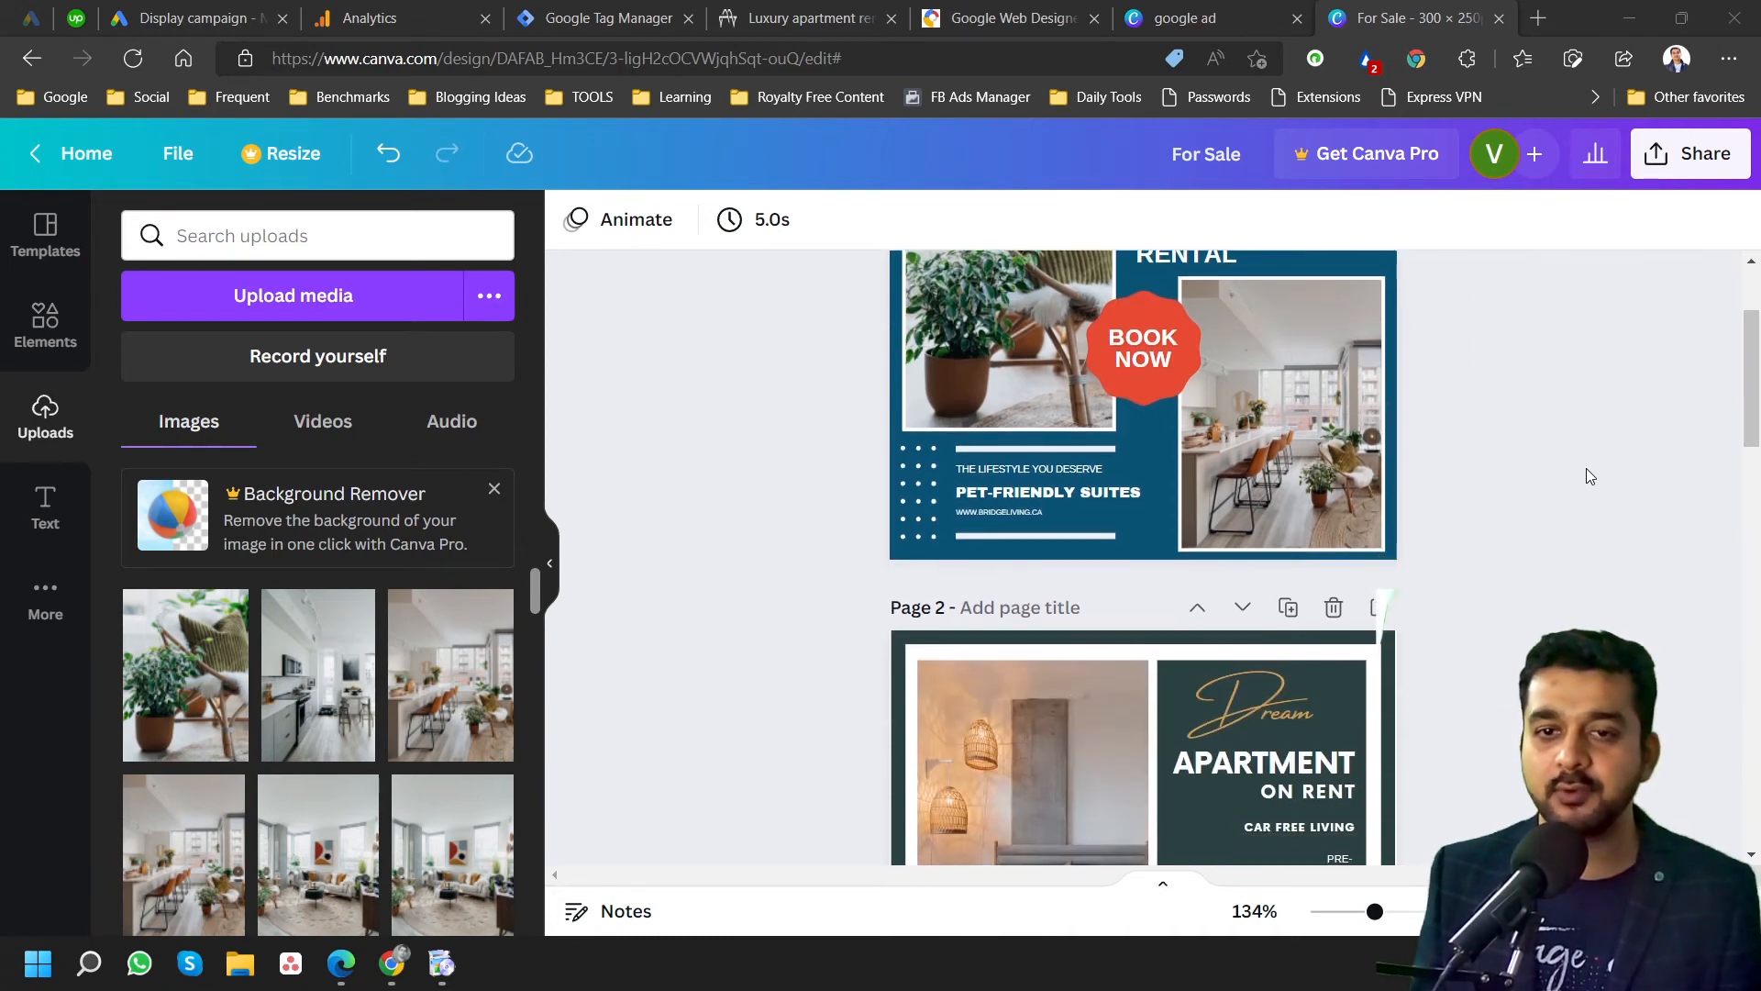
{"action": "scroll", "coordinate": [1587, 470], "scroll_direction": "down", "scroll_amount": 10}
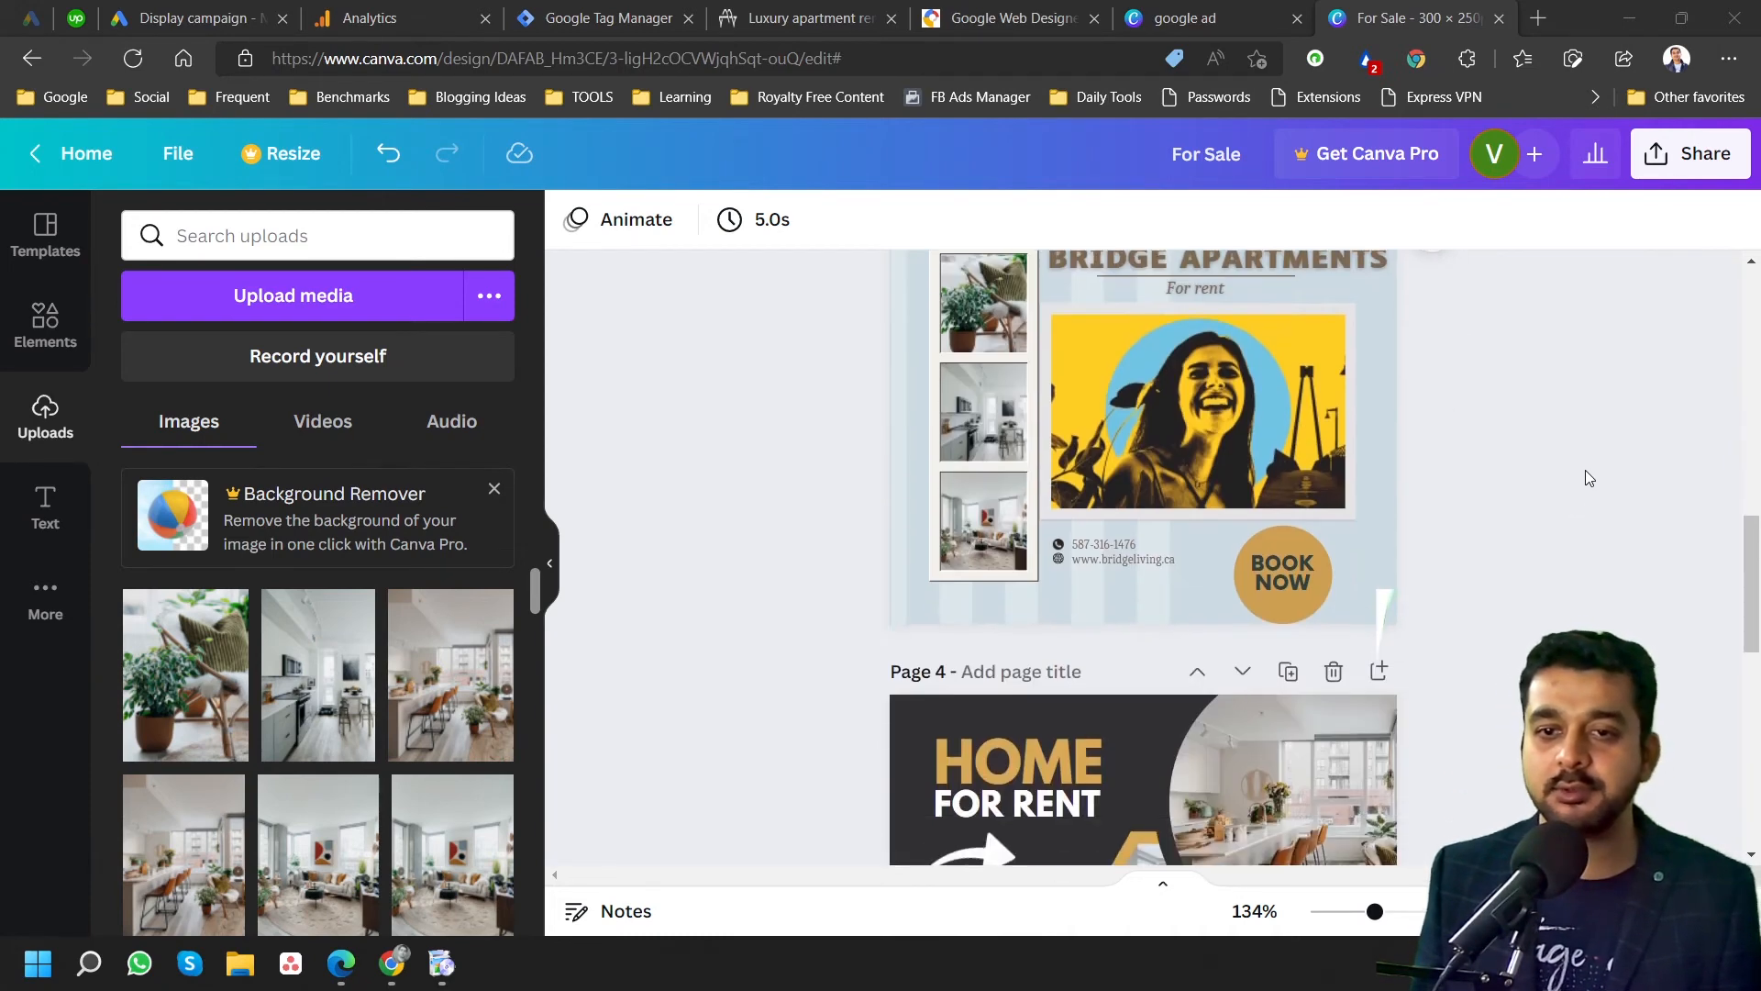
{"action": "scroll", "coordinate": [1587, 486], "scroll_direction": "down", "scroll_amount": 10}
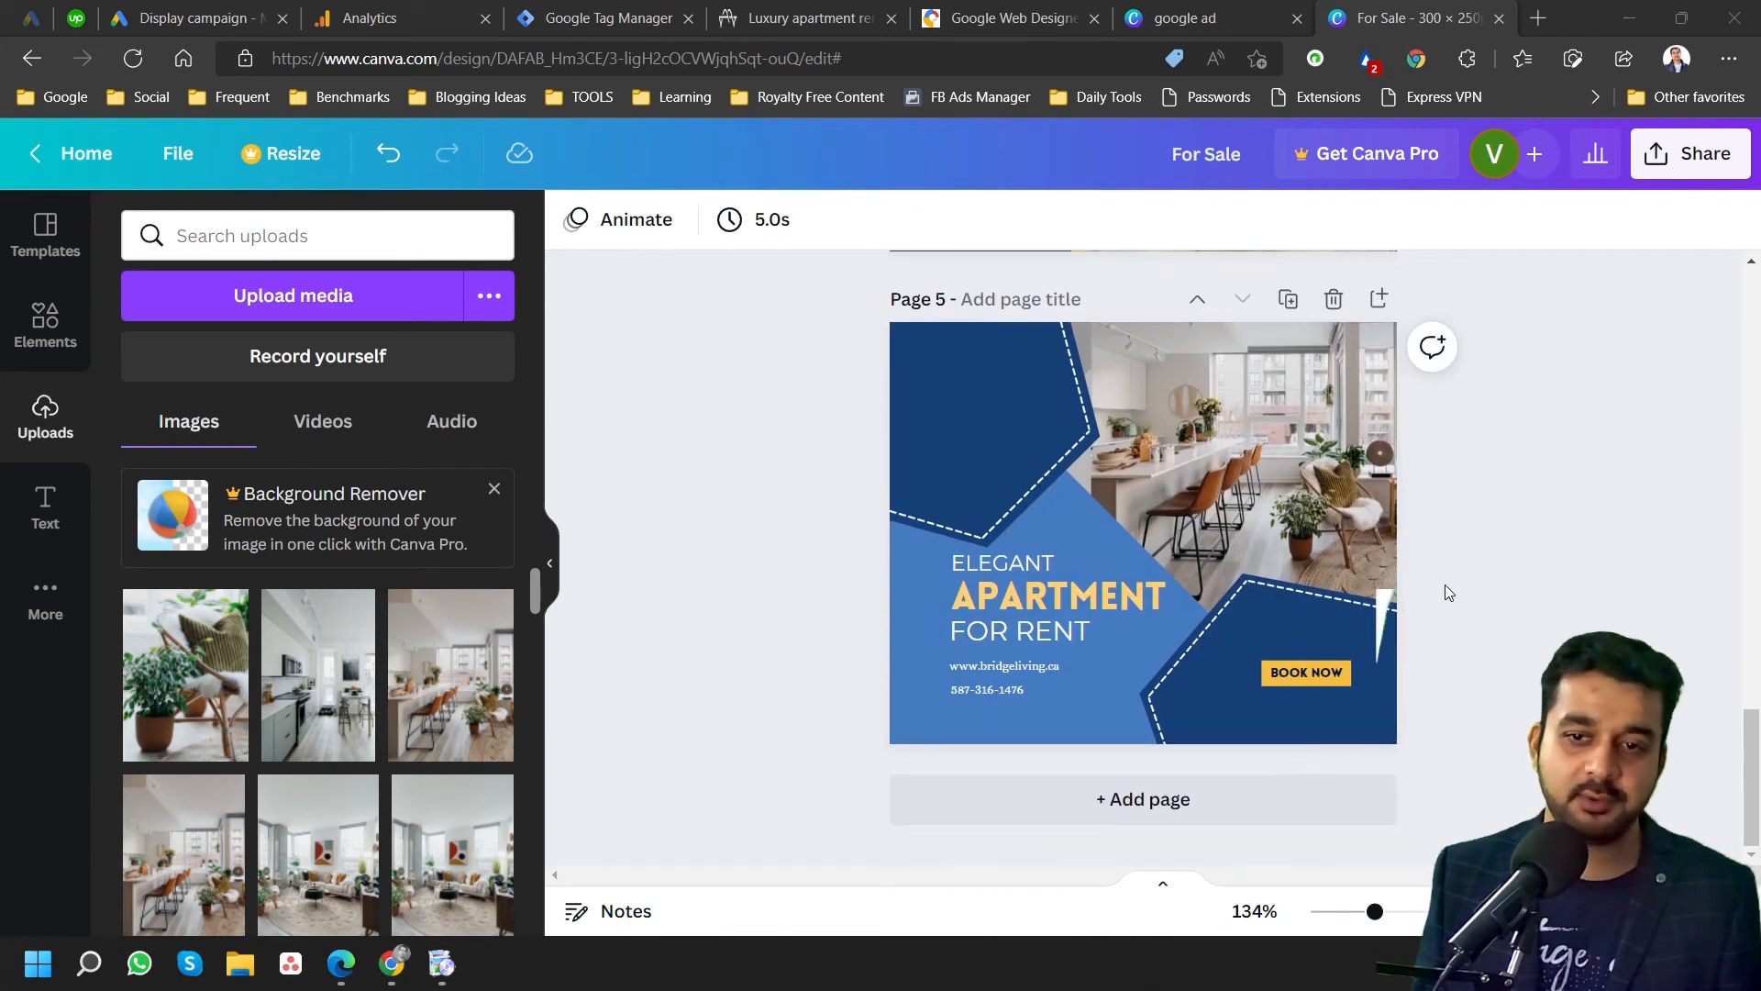
Switch to the Google Ads campaign, deselect the 1.png to 4.png assets and discard the pending image selection.
{"action": "left_click", "coordinate": [210, 7]}
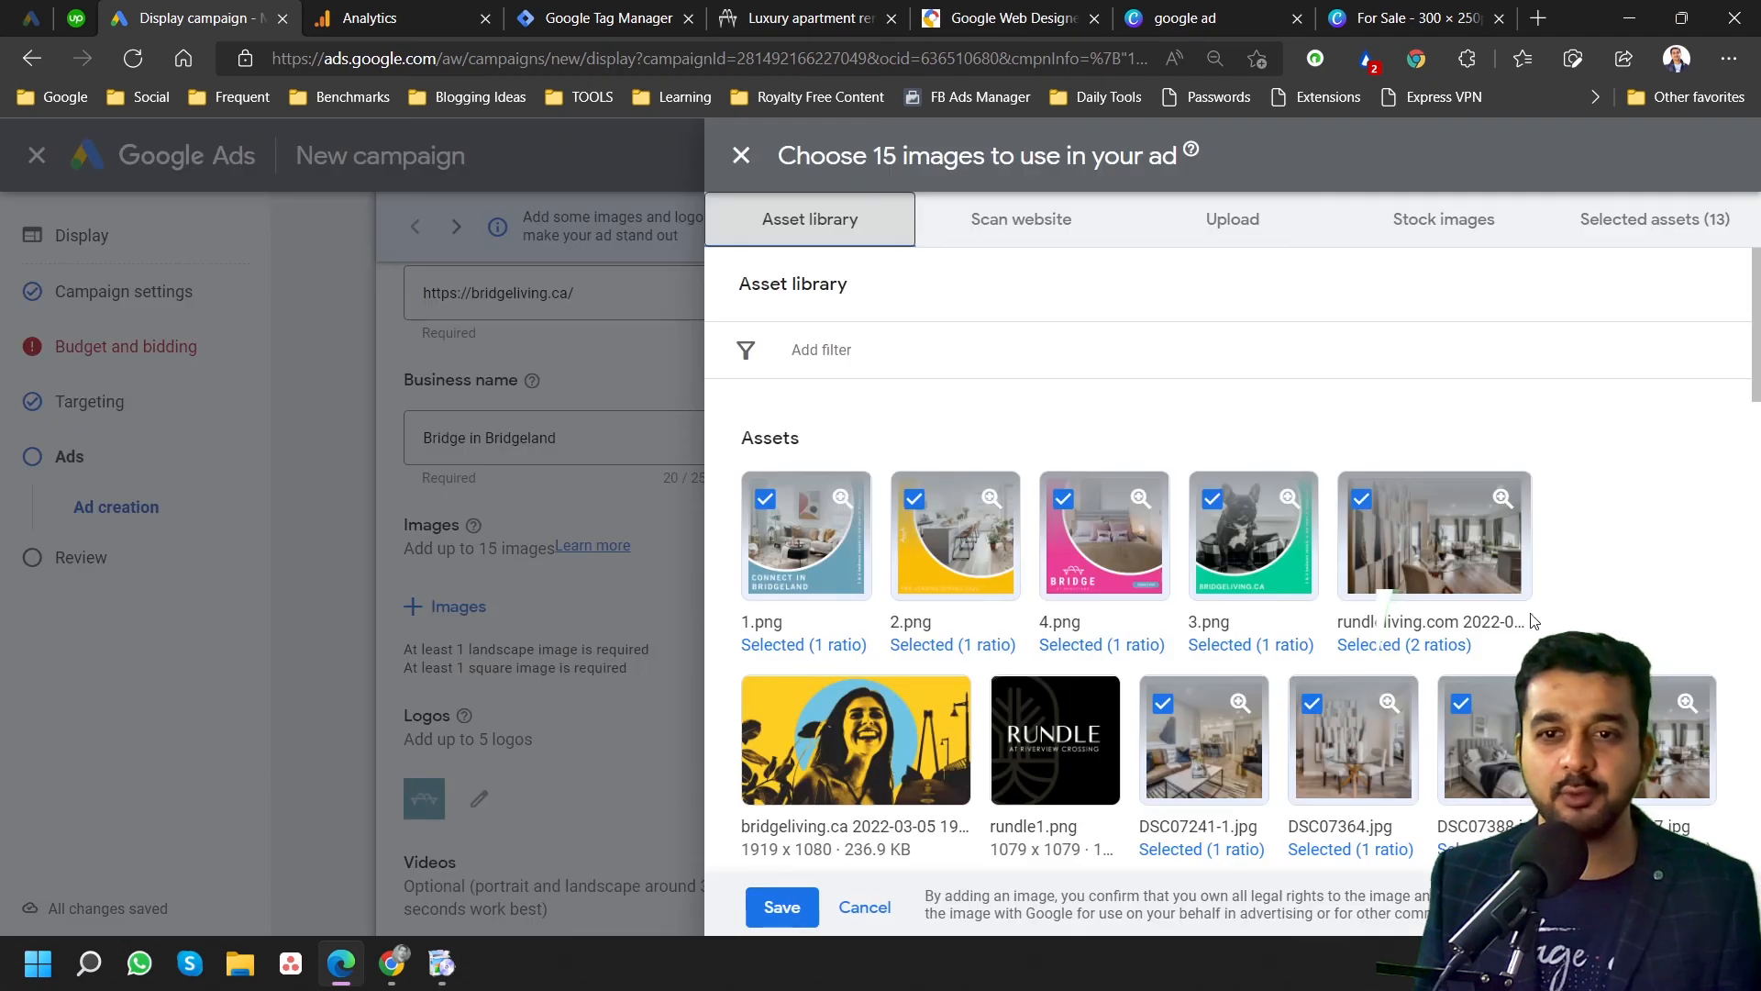
{"action": "left_click", "coordinate": [765, 499]}
{"action": "left_click", "coordinate": [914, 499]}
{"action": "left_click", "coordinate": [1061, 500]}
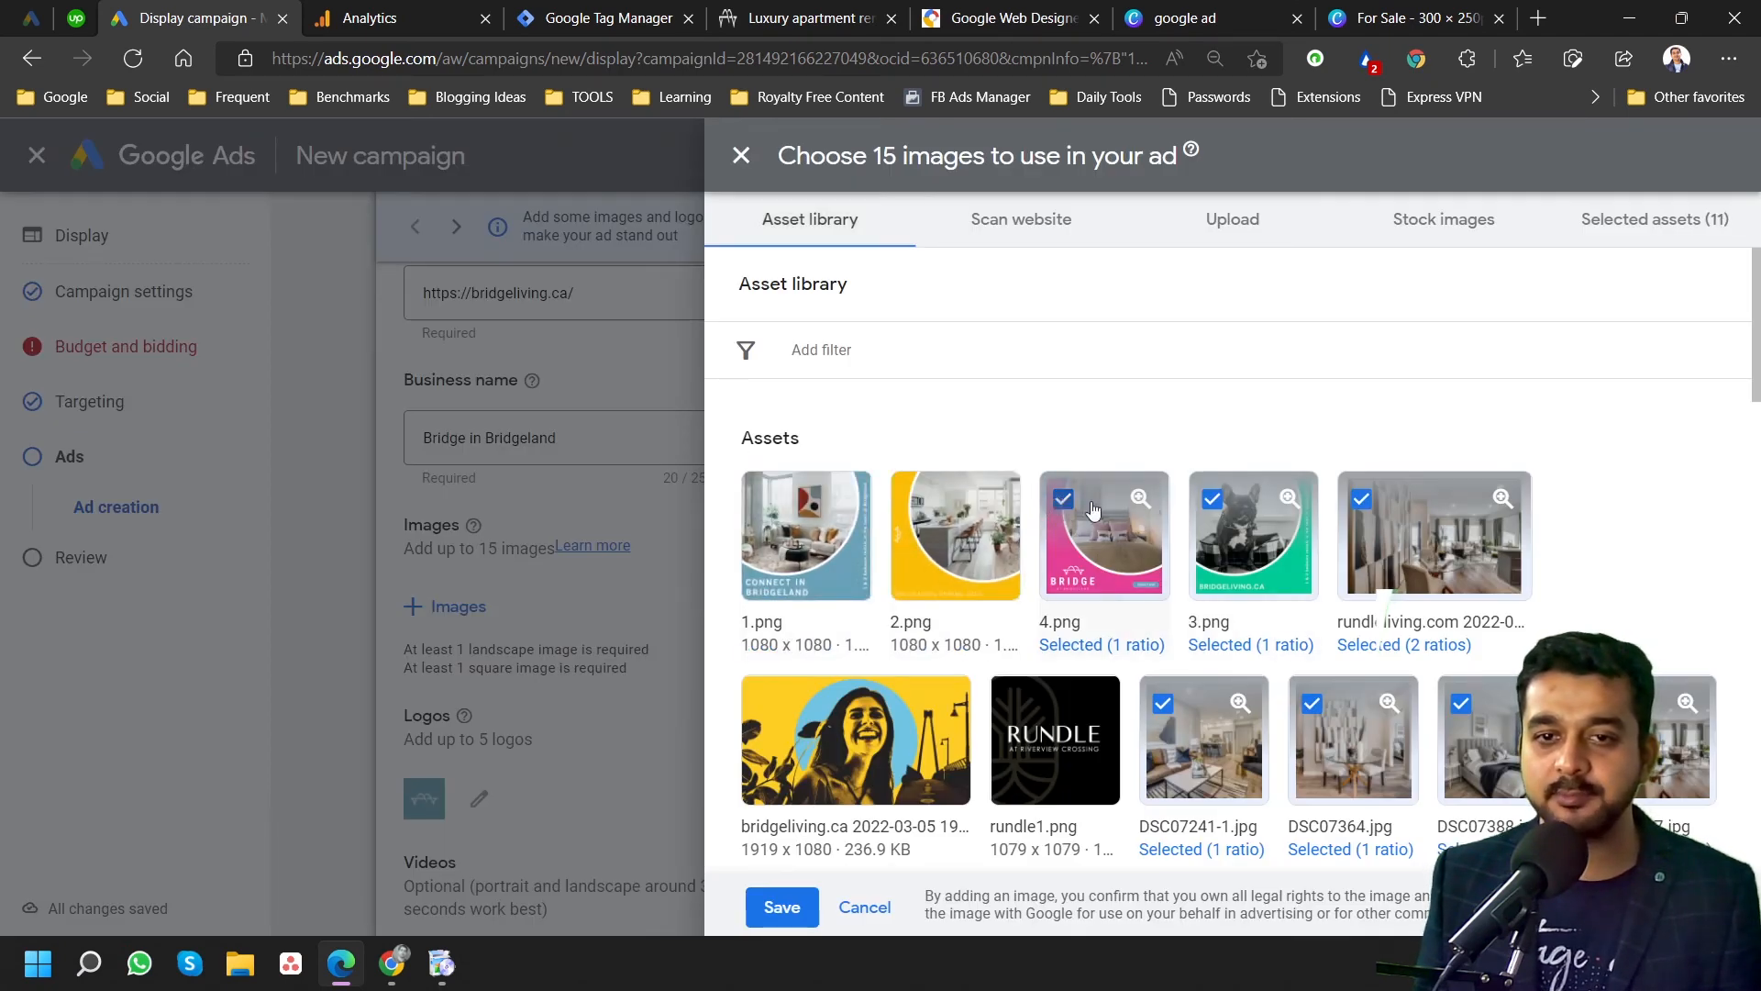
{"action": "left_click", "coordinate": [1212, 499]}
{"action": "left_click", "coordinate": [864, 908]}
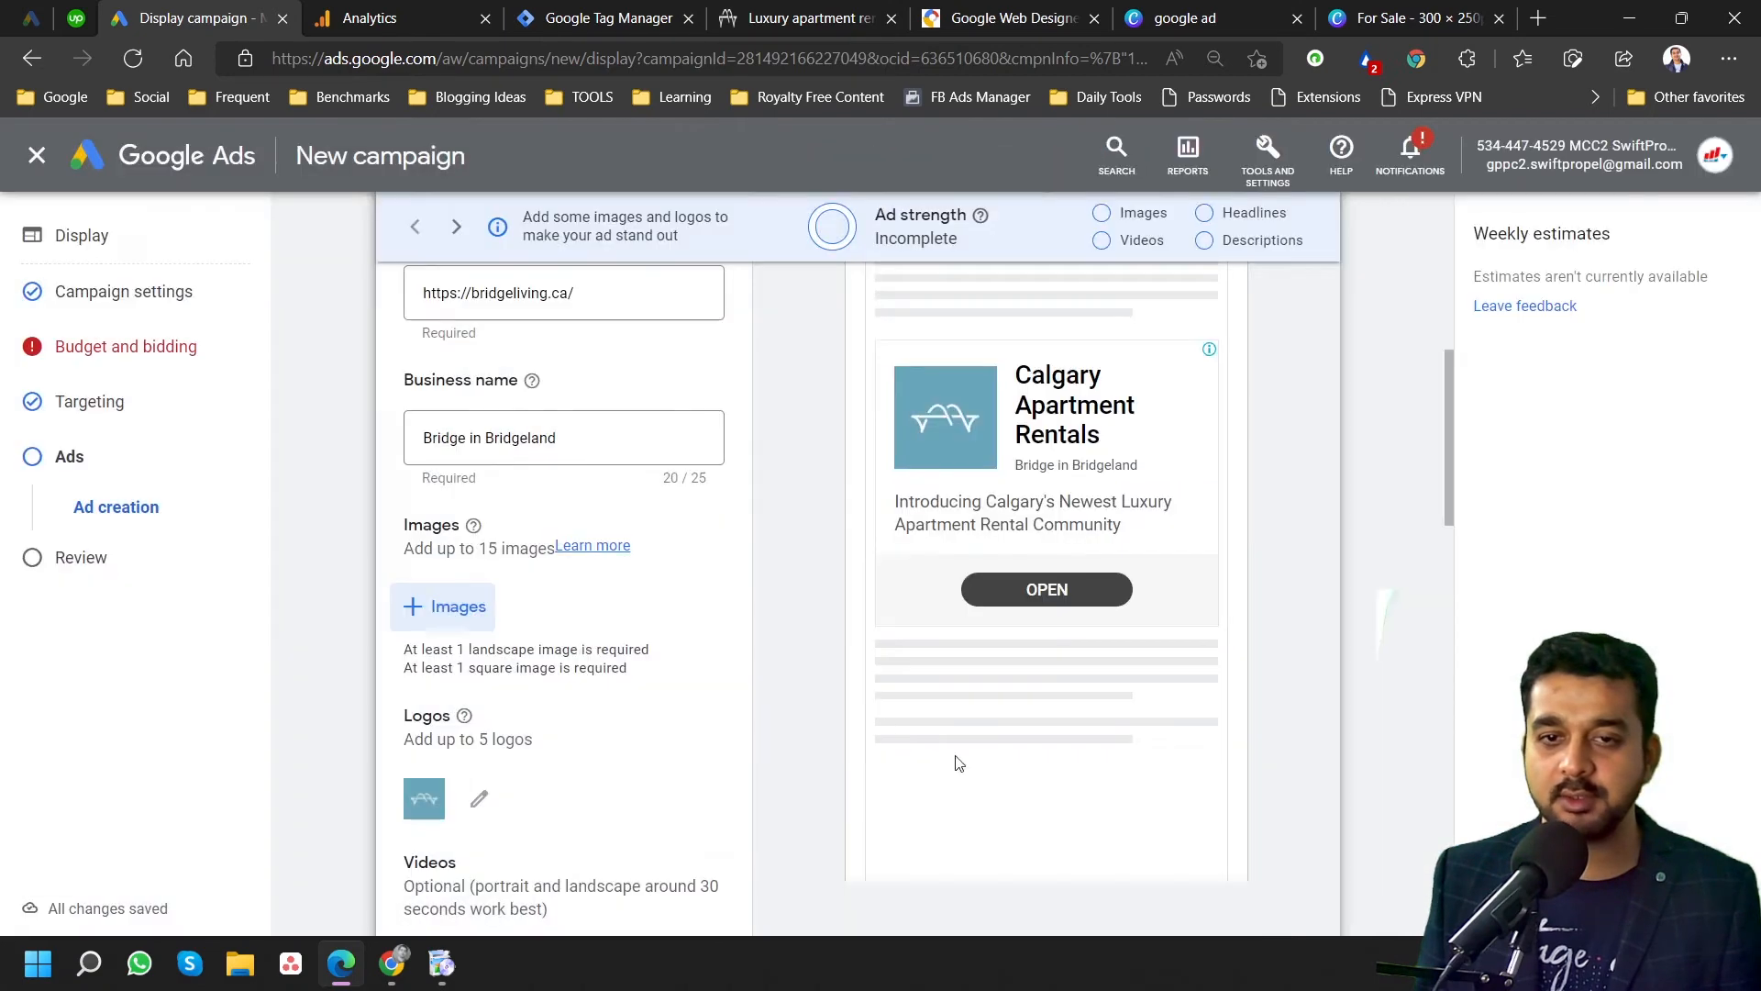
Upload the ad images 1.png to 5.png from the BridgeLiving Display Ads Copies folder in Downloads.
{"action": "left_click", "coordinate": [481, 607]}
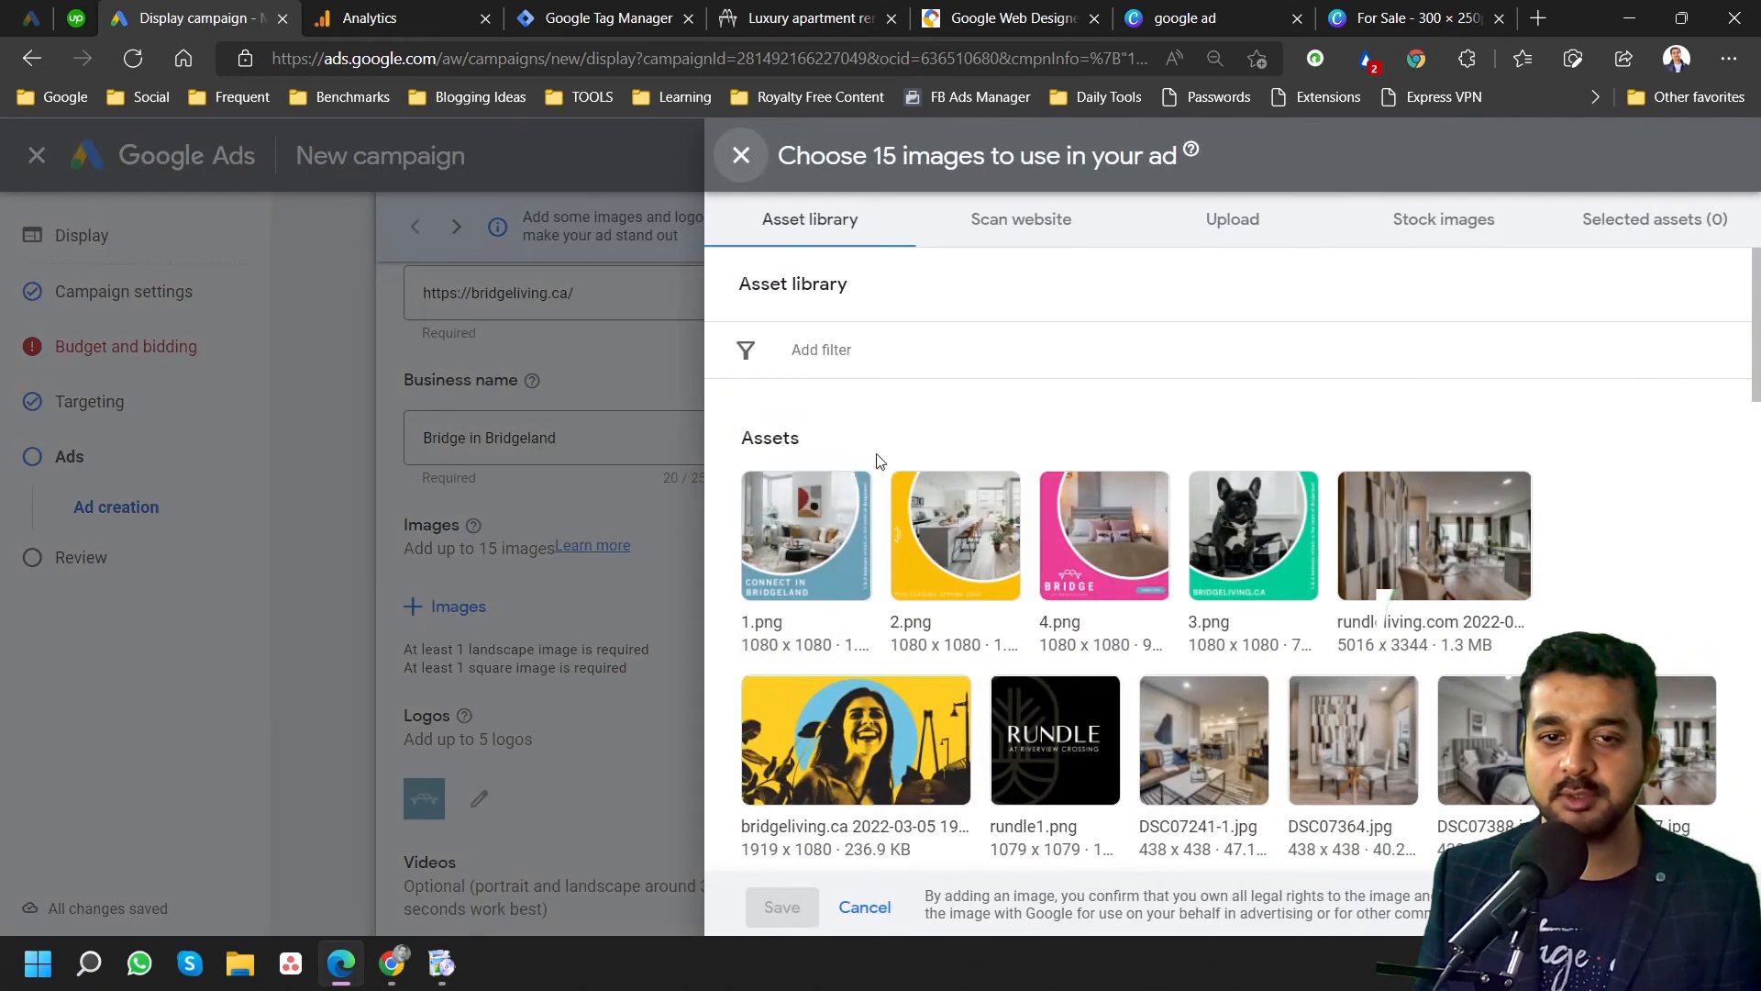
{"action": "left_click", "coordinate": [1207, 223]}
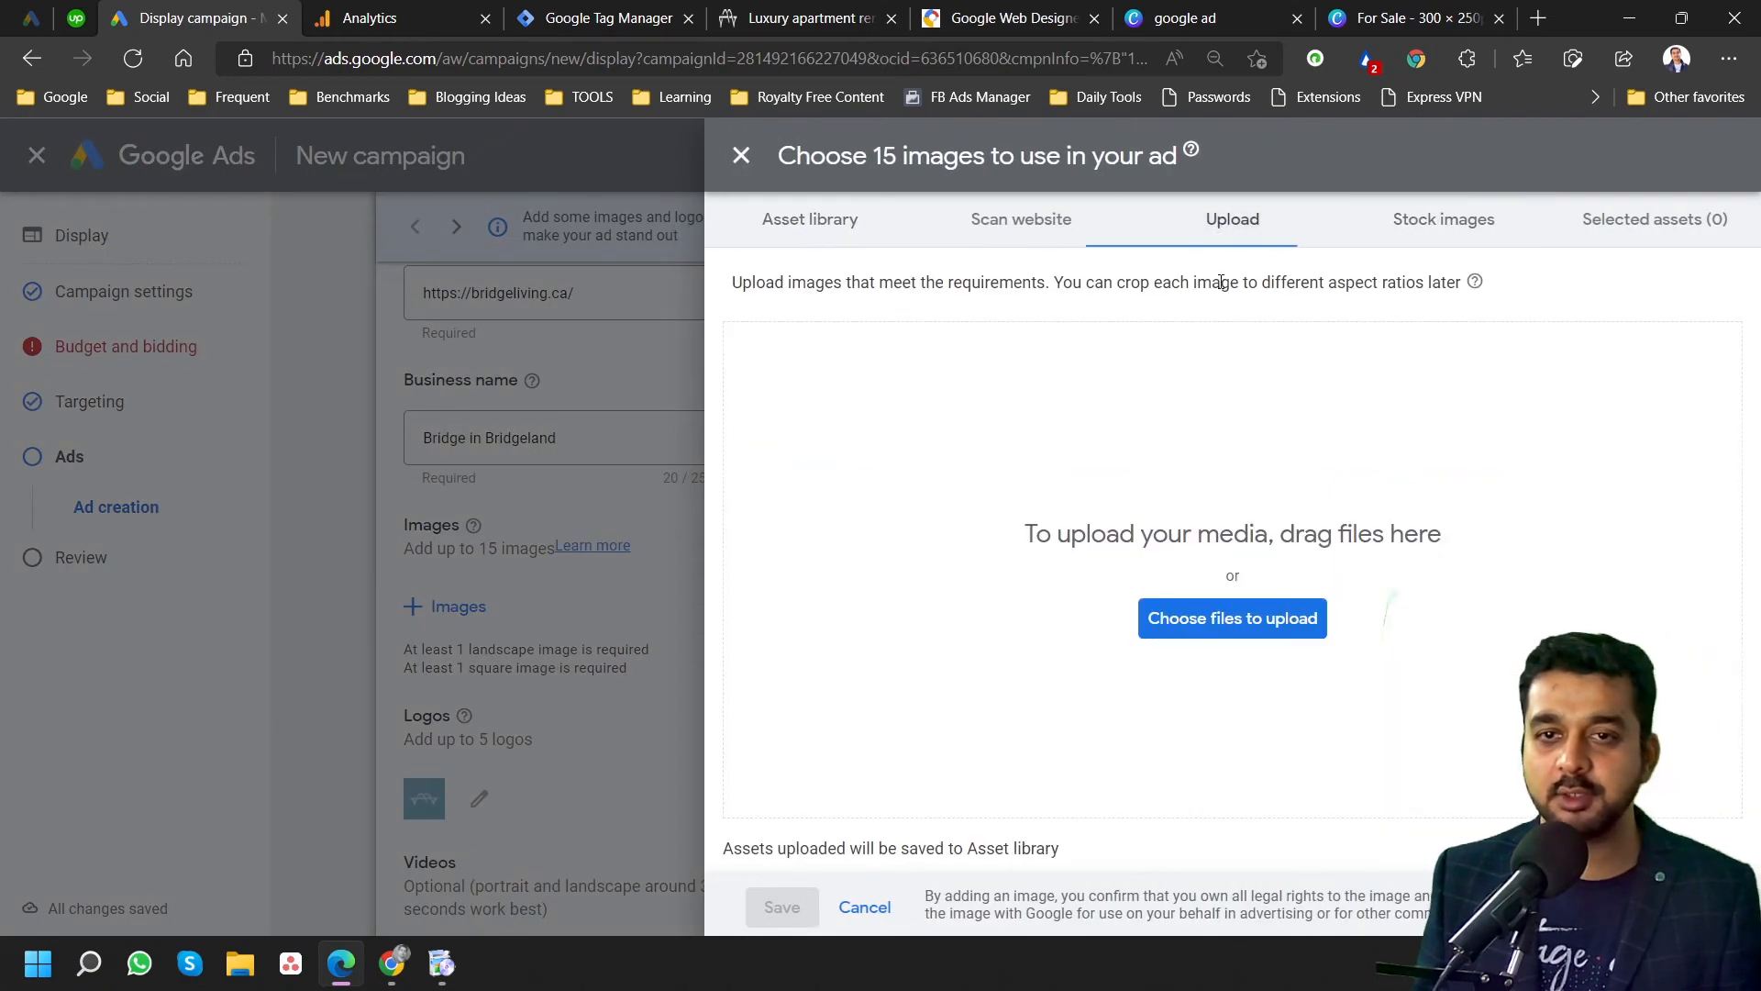
{"action": "left_click", "coordinate": [1276, 627]}
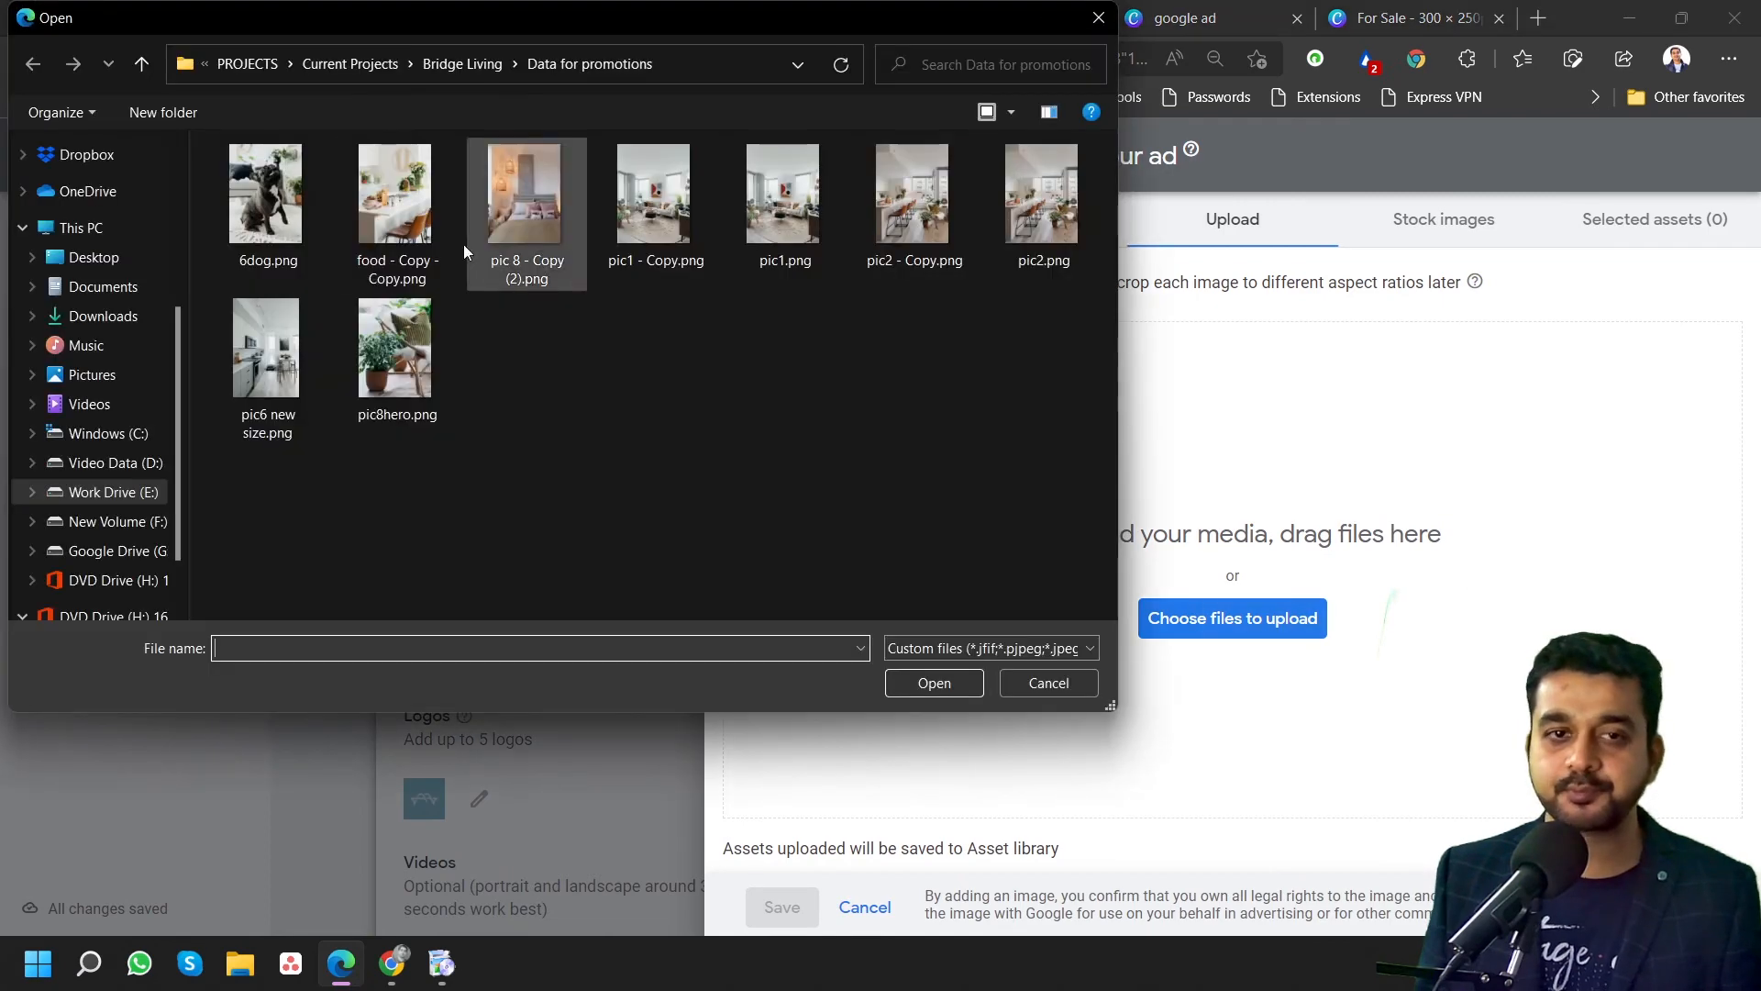
{"action": "left_click", "coordinate": [103, 288]}
{"action": "left_click", "coordinate": [103, 315]}
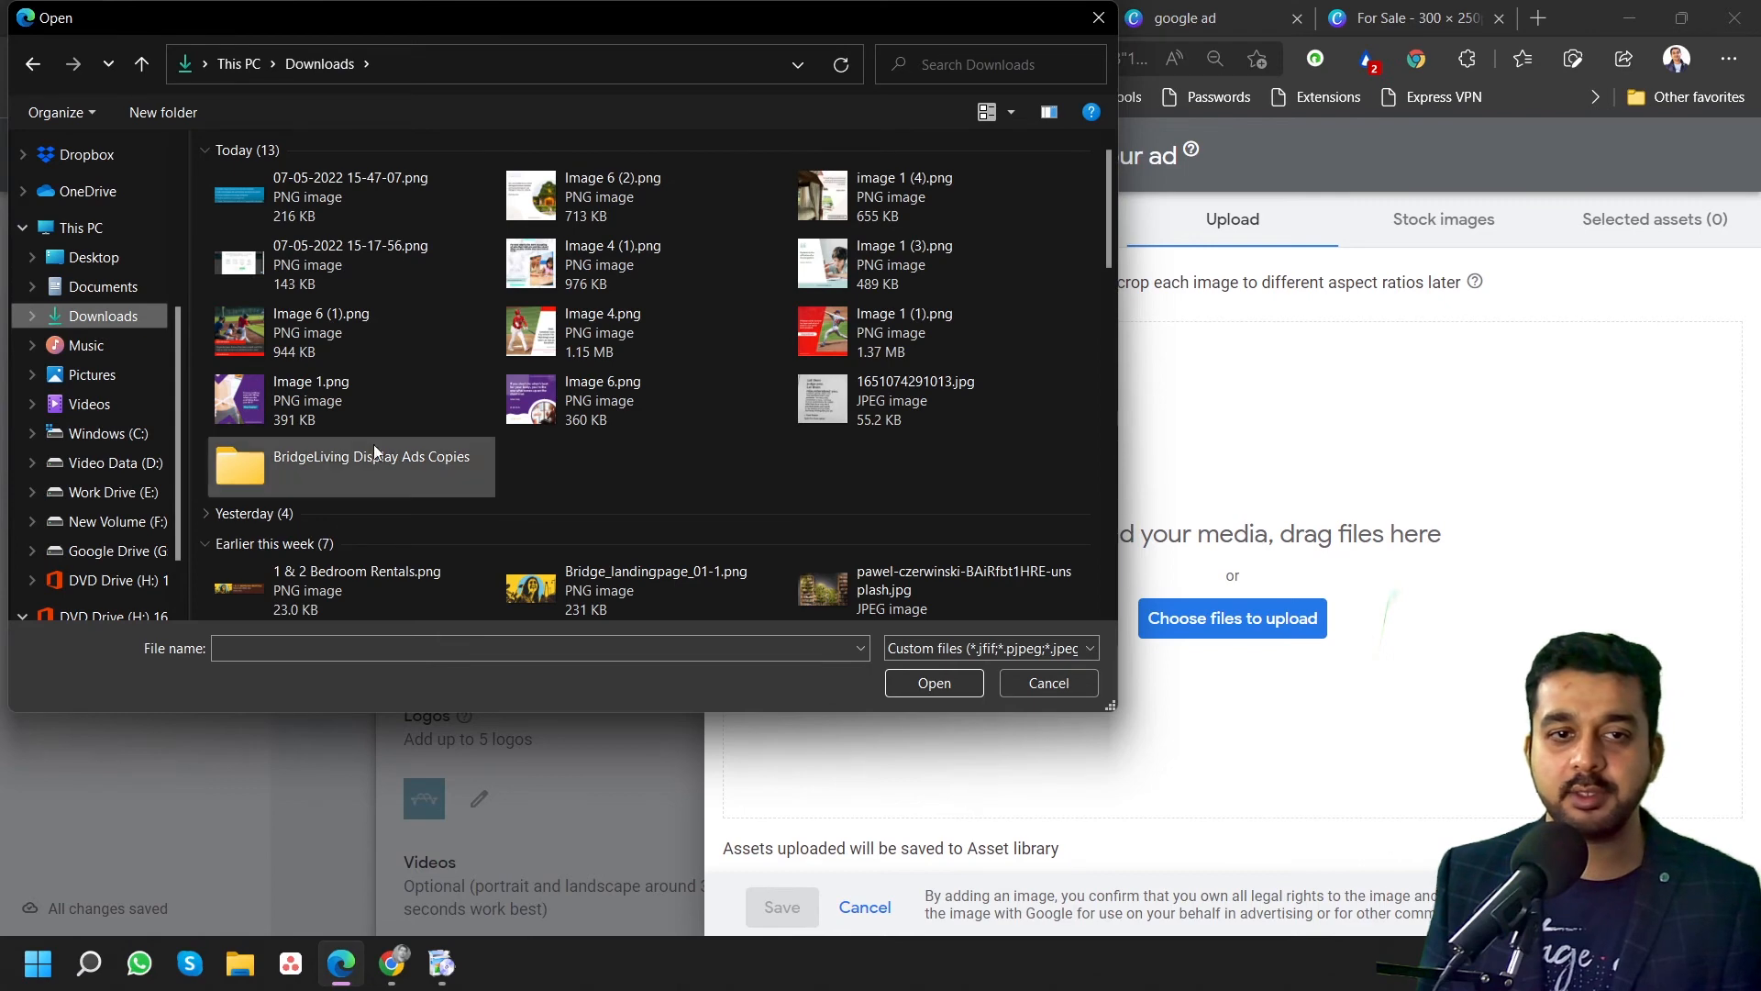
{"action": "double_click", "coordinate": [330, 458]}
{"action": "left_click_drag", "start_coordinate": [279, 327], "coordinate": [800, 205]}
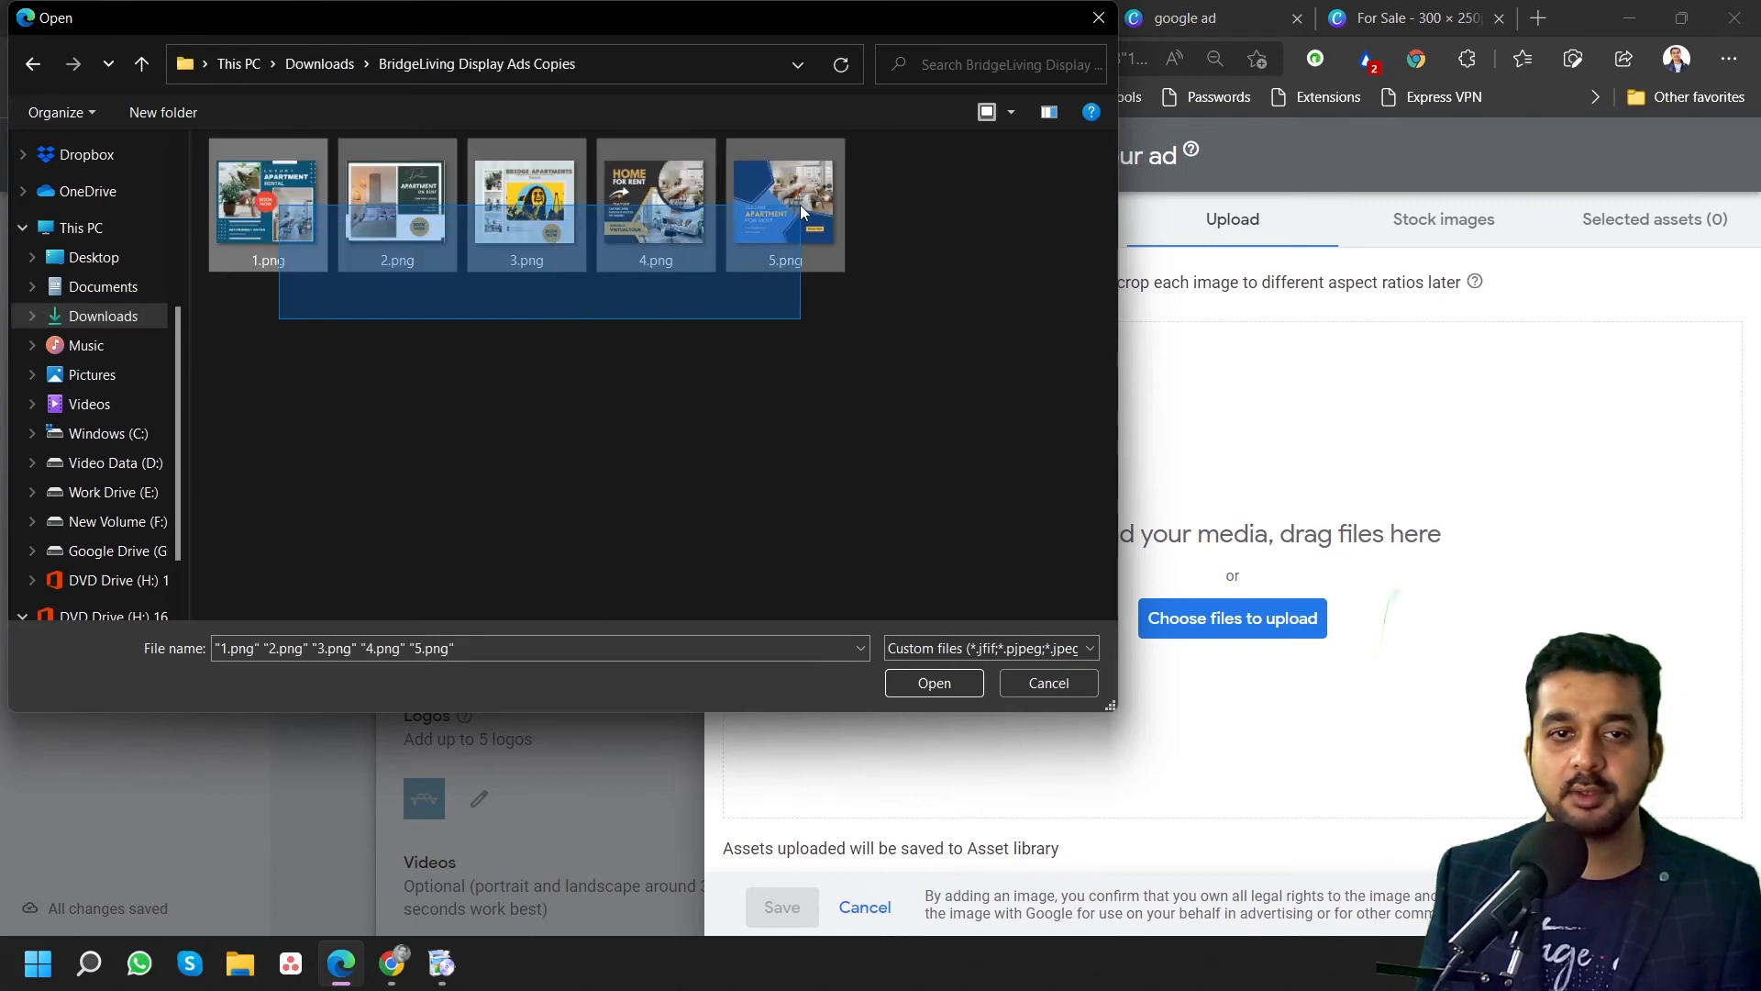
{"action": "left_click", "coordinate": [917, 691]}
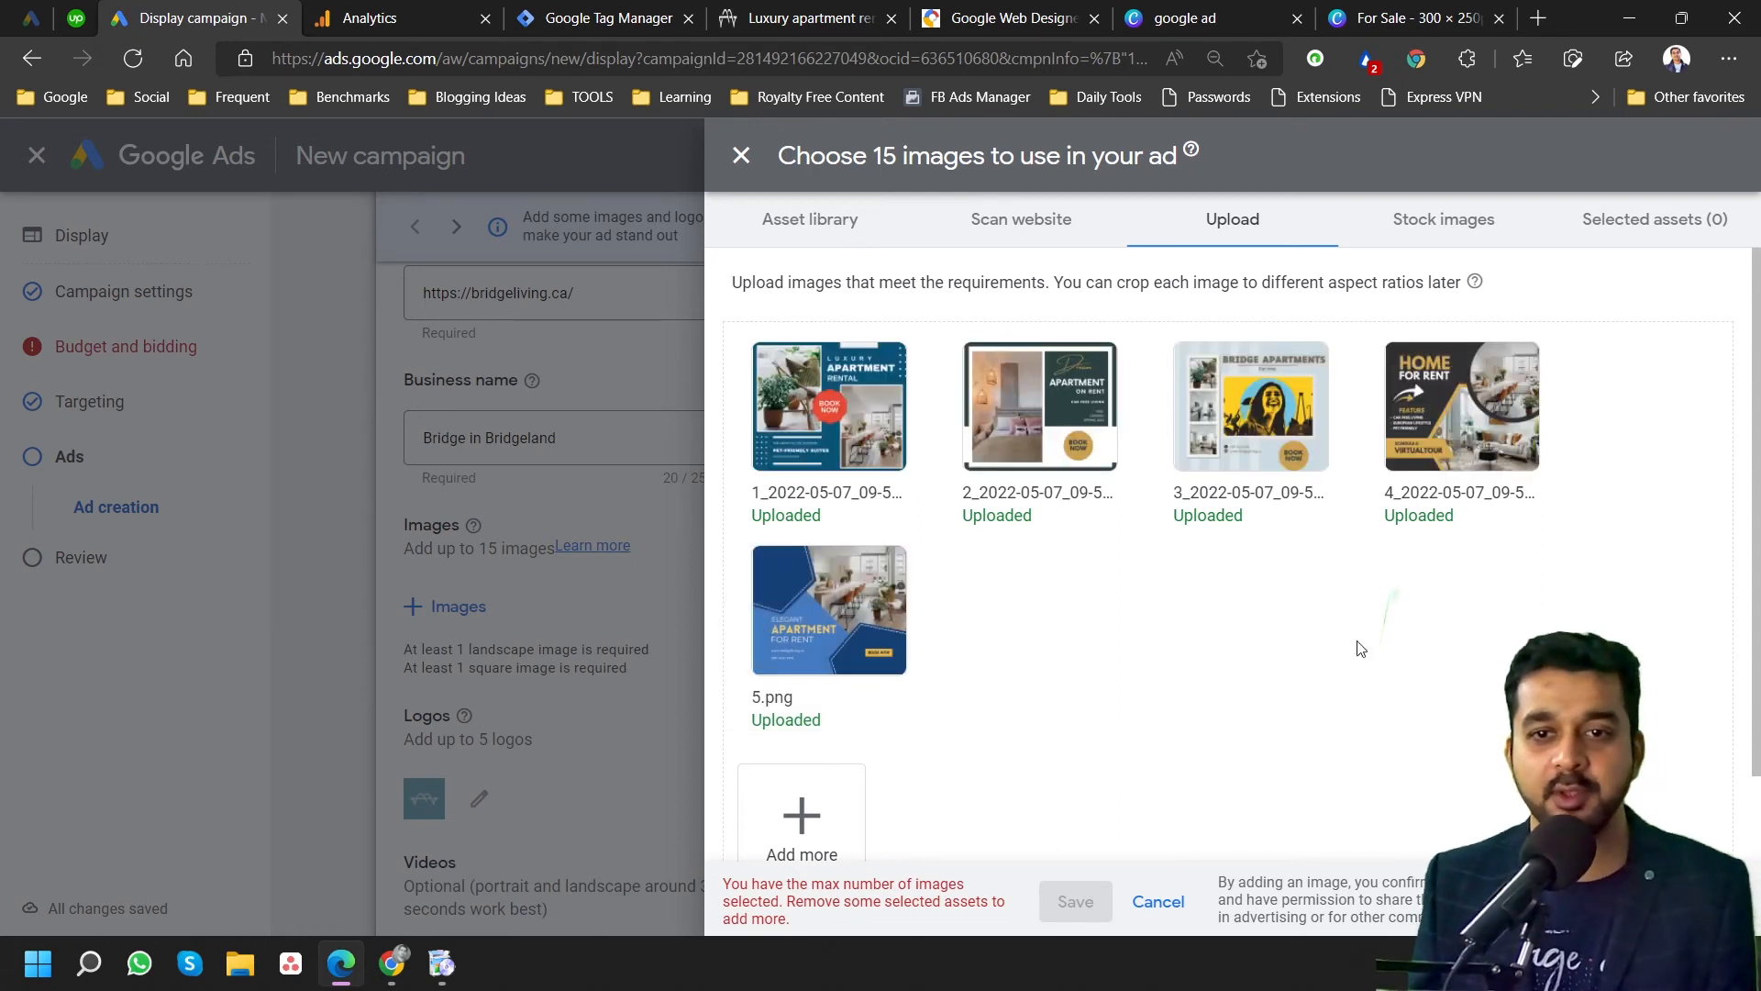
Check the uploaded banner images and cancel the image selection without saving.
{"action": "scroll", "coordinate": [1158, 578], "scroll_direction": "down", "scroll_amount": 1}
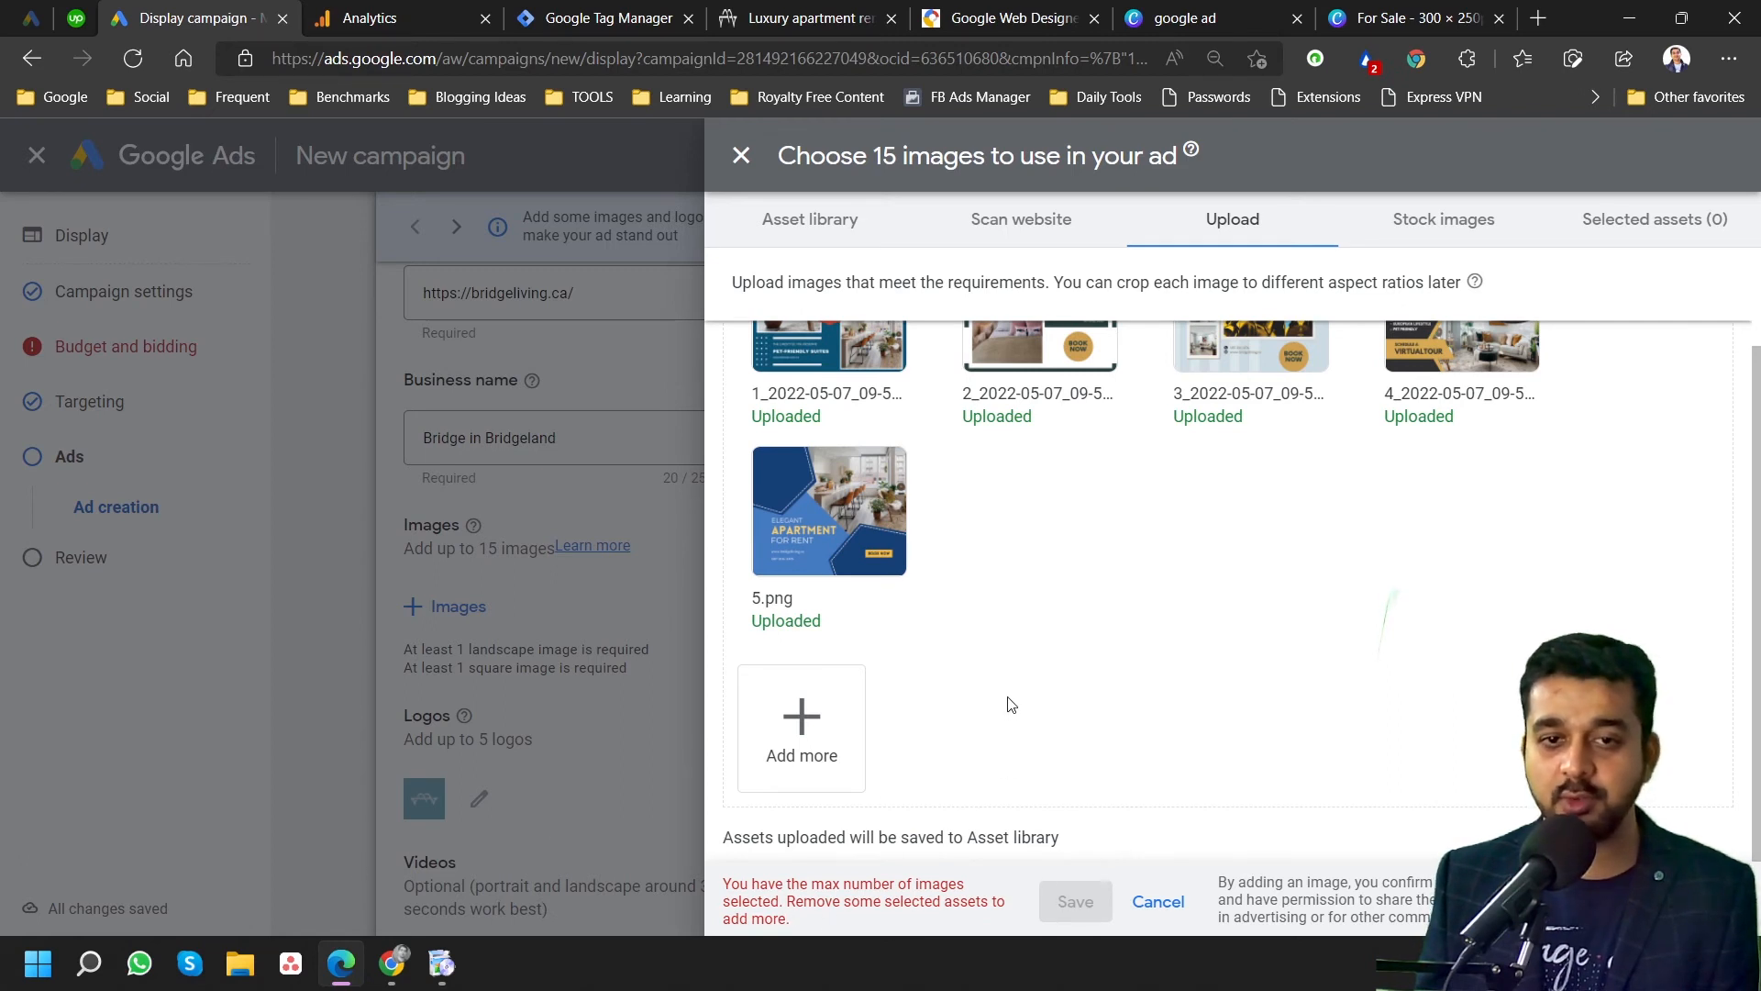
{"action": "scroll", "coordinate": [1010, 703], "scroll_direction": "up", "scroll_amount": 1}
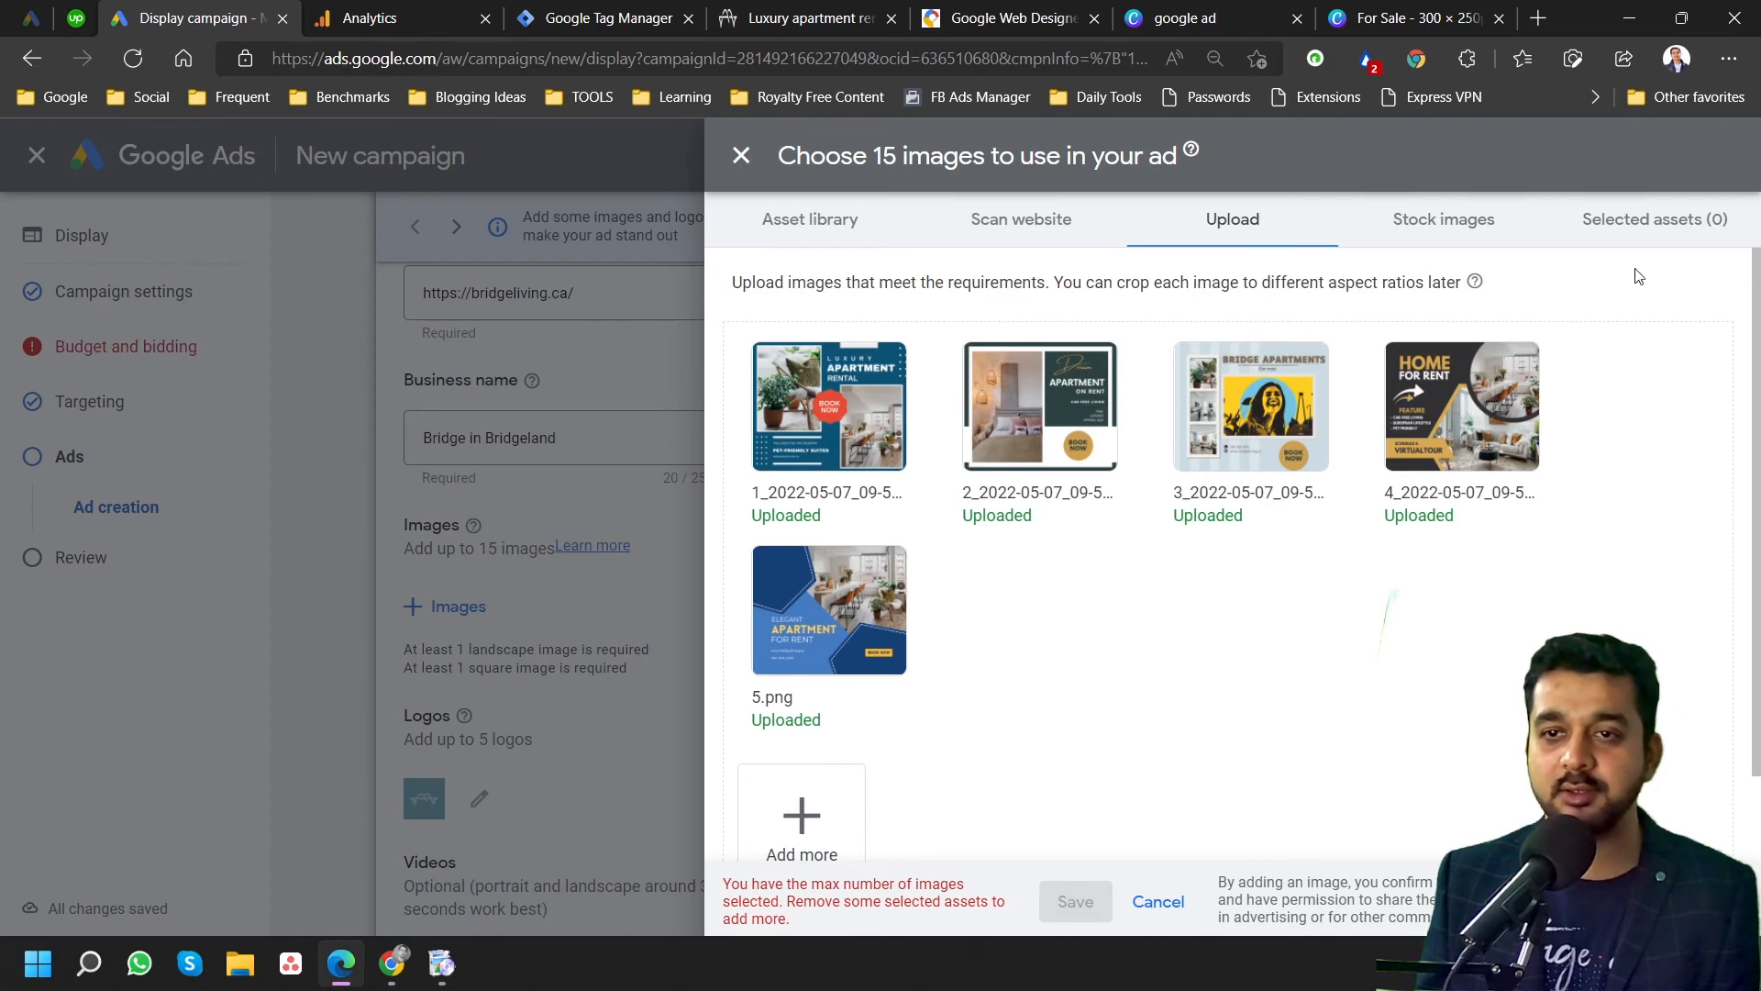
{"action": "scroll", "coordinate": [1064, 821], "scroll_direction": "down", "scroll_amount": 1}
{"action": "scroll", "coordinate": [811, 504], "scroll_direction": "up", "scroll_amount": 1}
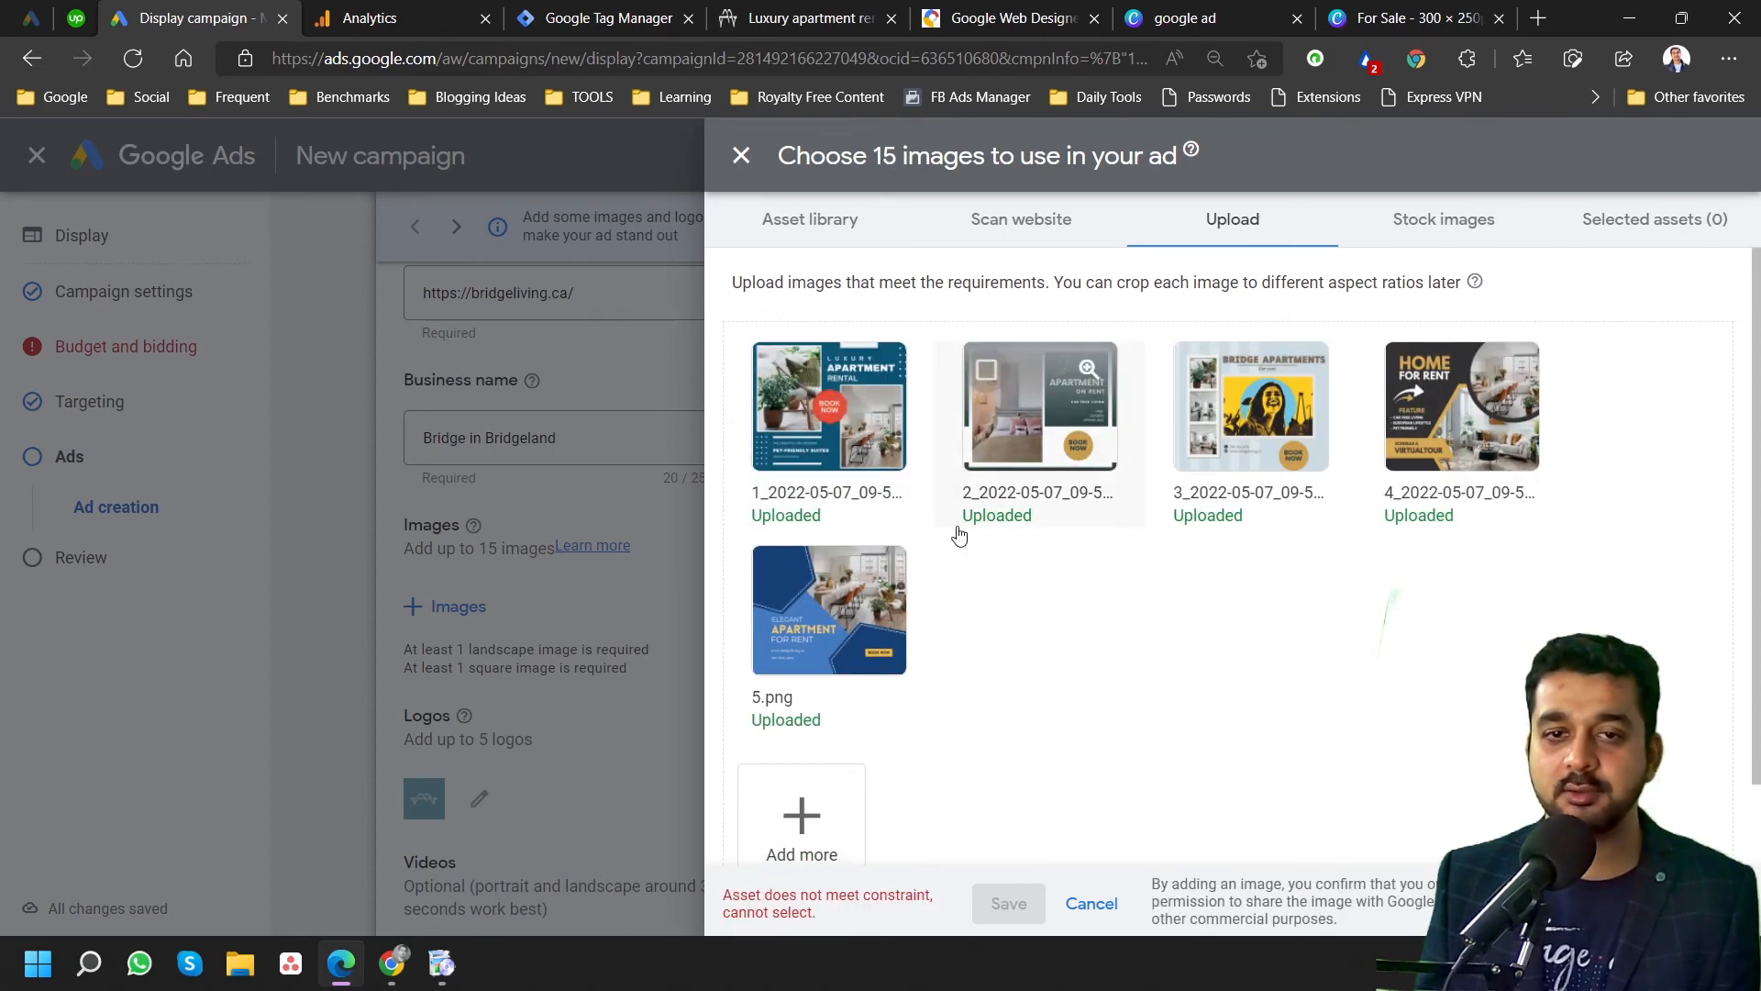
{"action": "left_click", "coordinate": [1092, 917]}
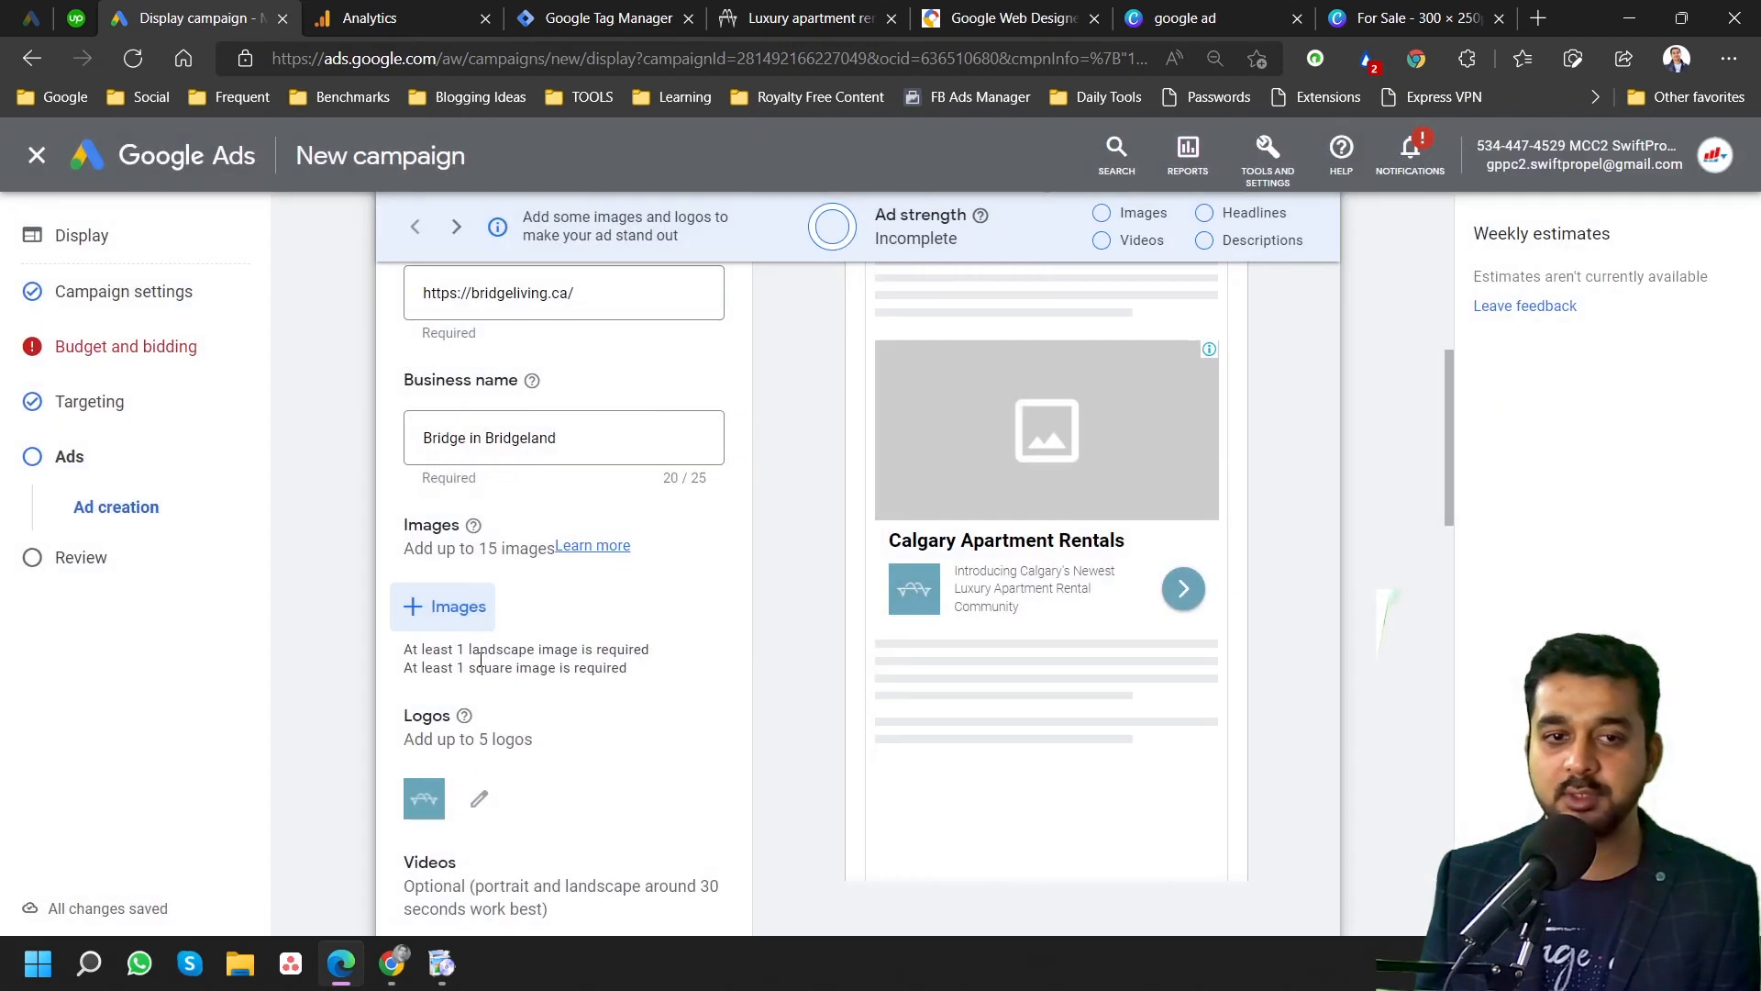
Reopen the ad's image selection and examine the size requirements for landscape and square images.
{"action": "left_click", "coordinate": [450, 607]}
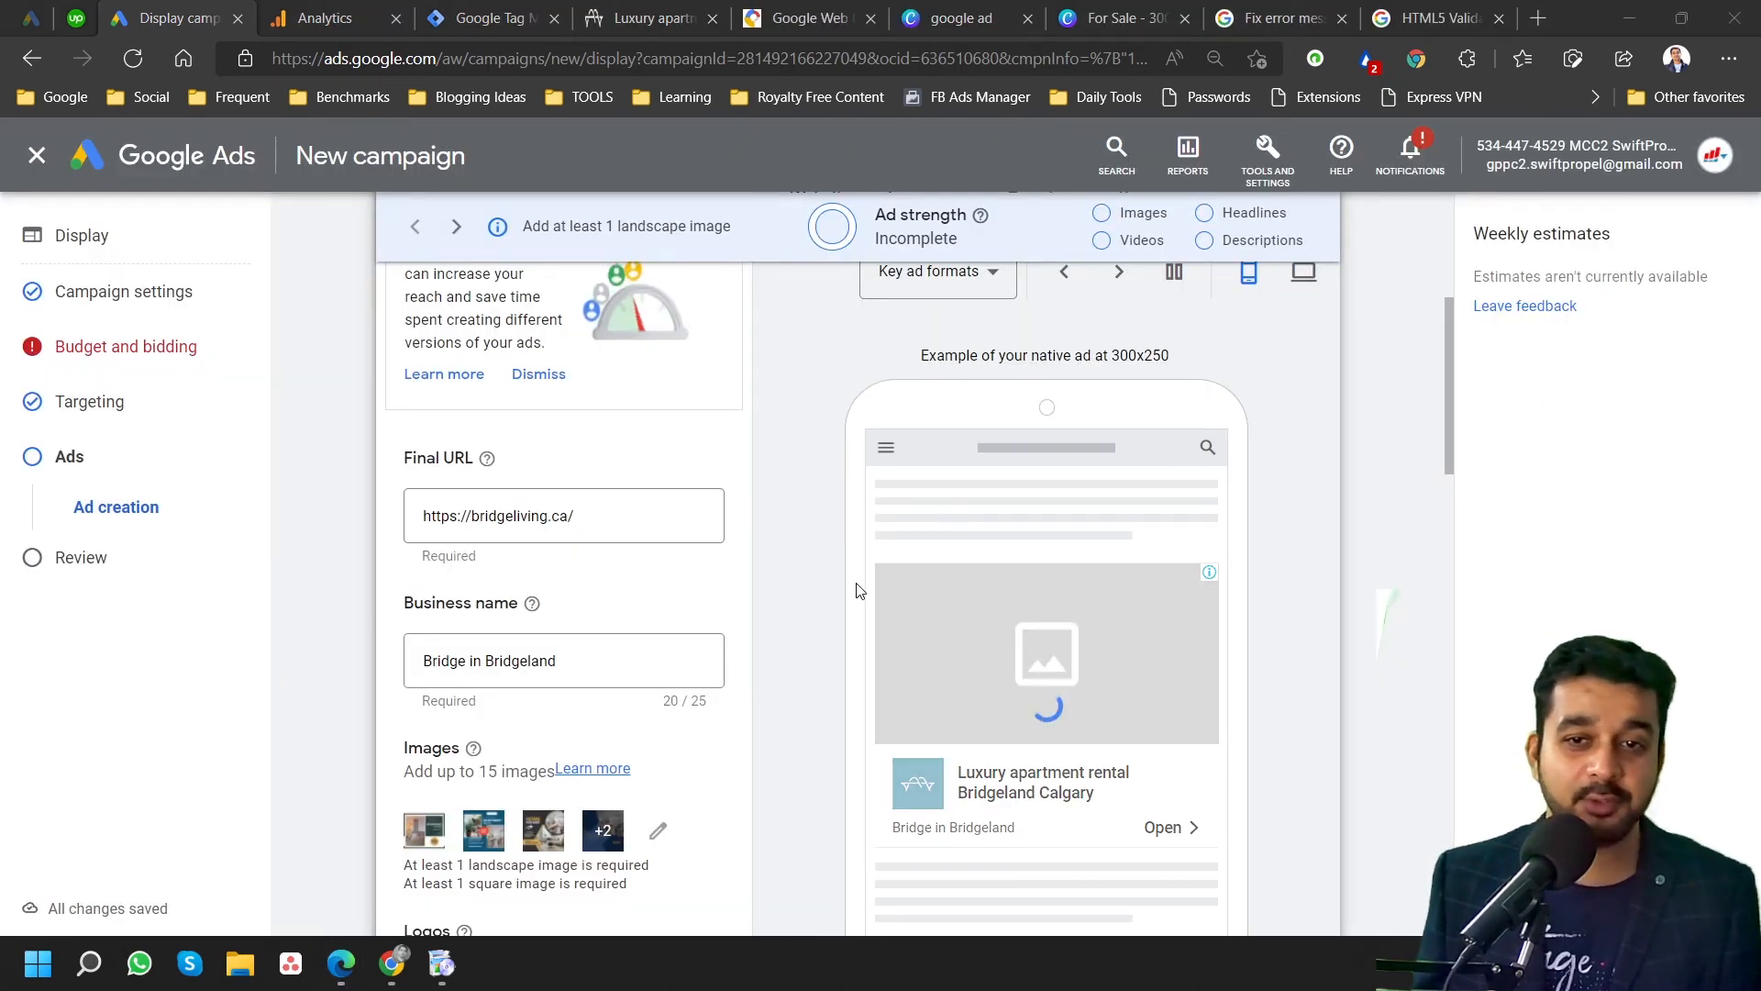
{"action": "scroll", "coordinate": [638, 808], "scroll_direction": "down", "scroll_amount": 3}
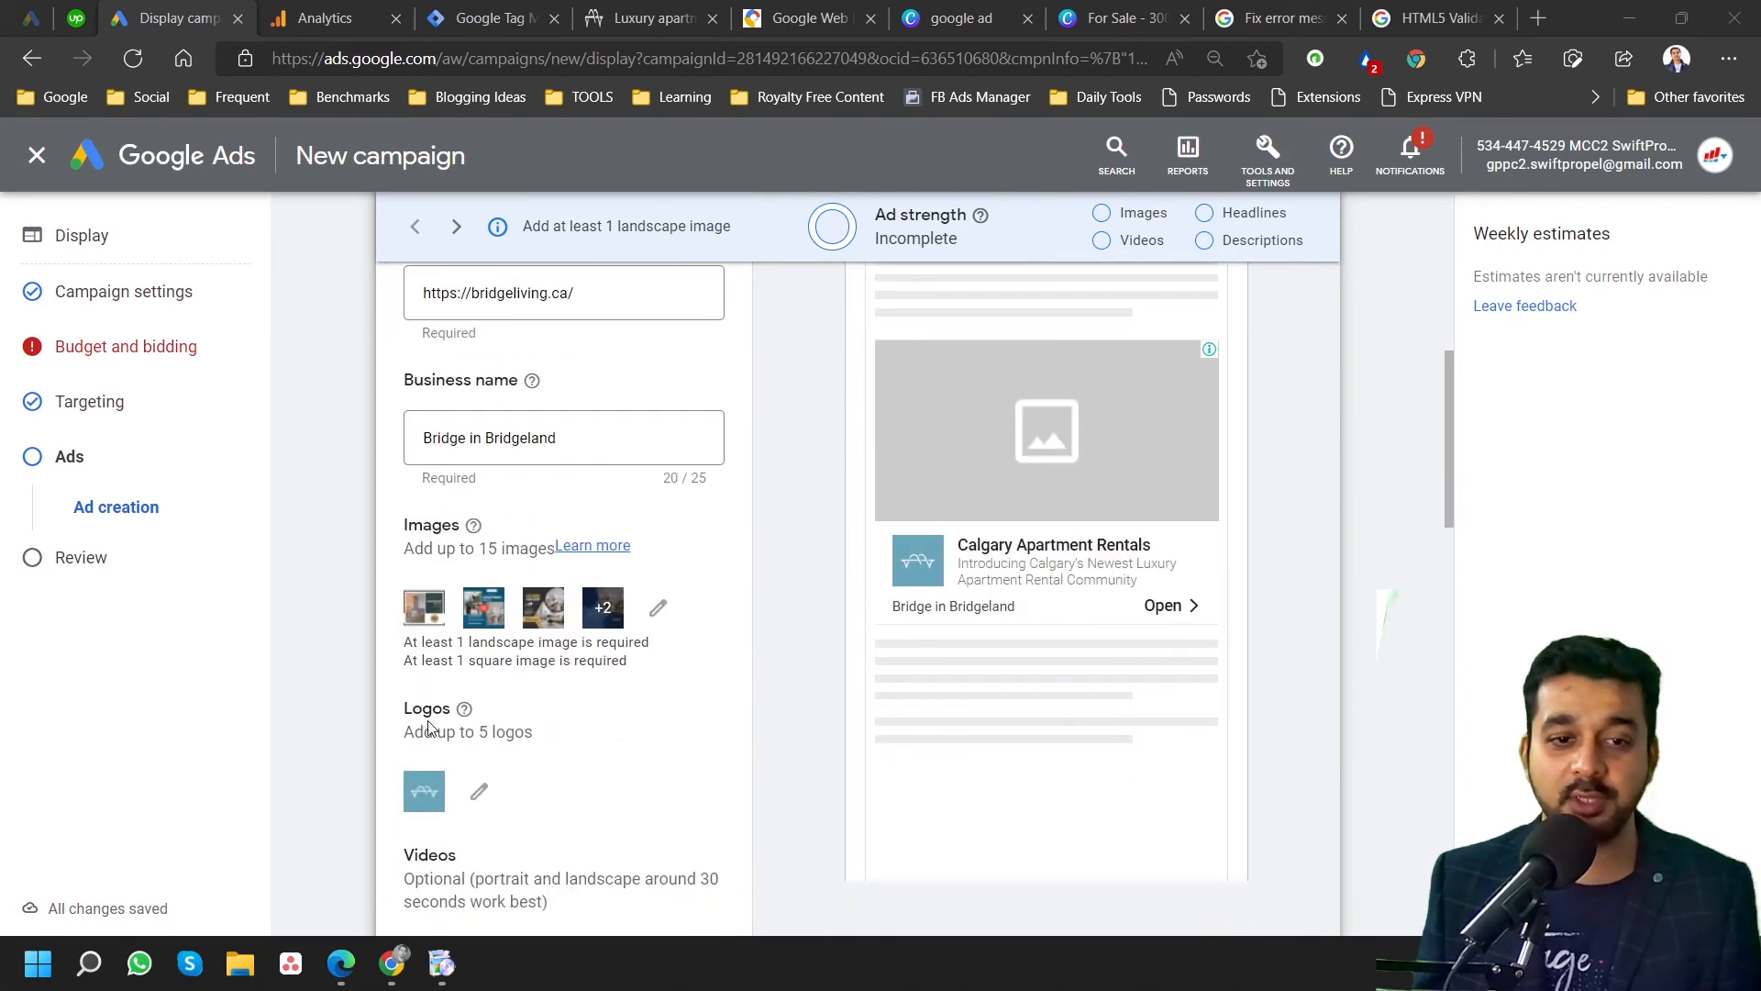
{"action": "left_click", "coordinate": [658, 611]}
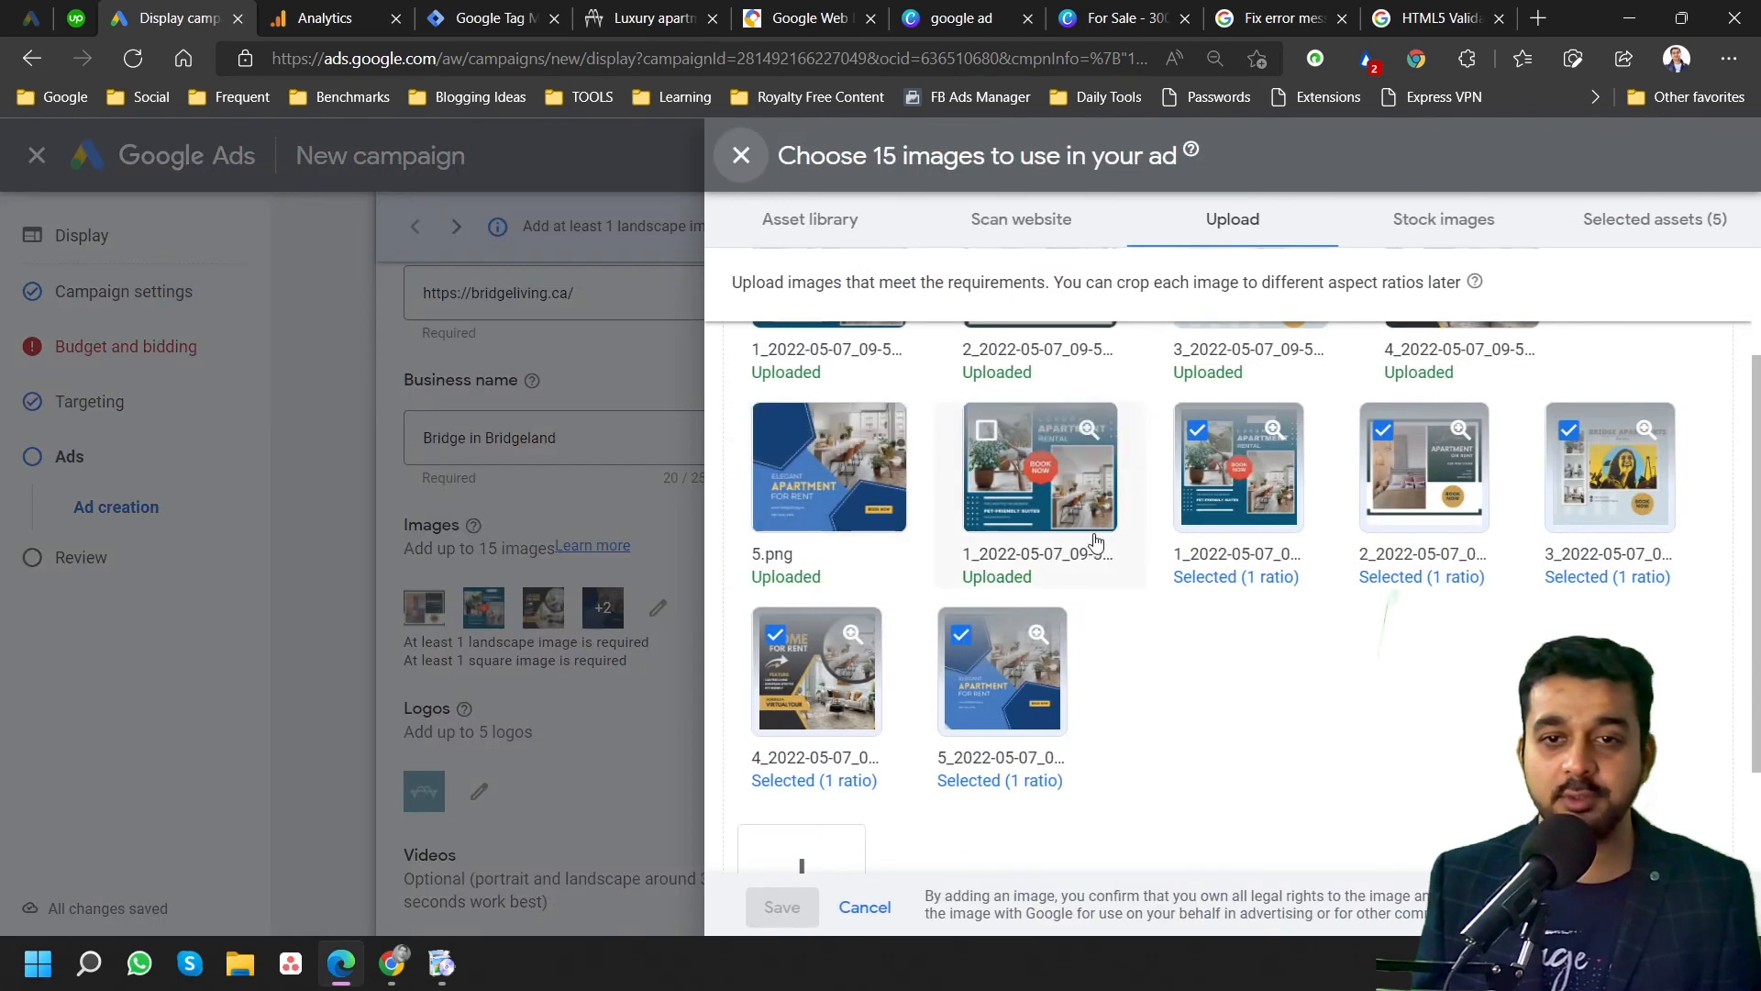
{"action": "scroll", "coordinate": [1438, 397], "scroll_direction": "up", "scroll_amount": 2}
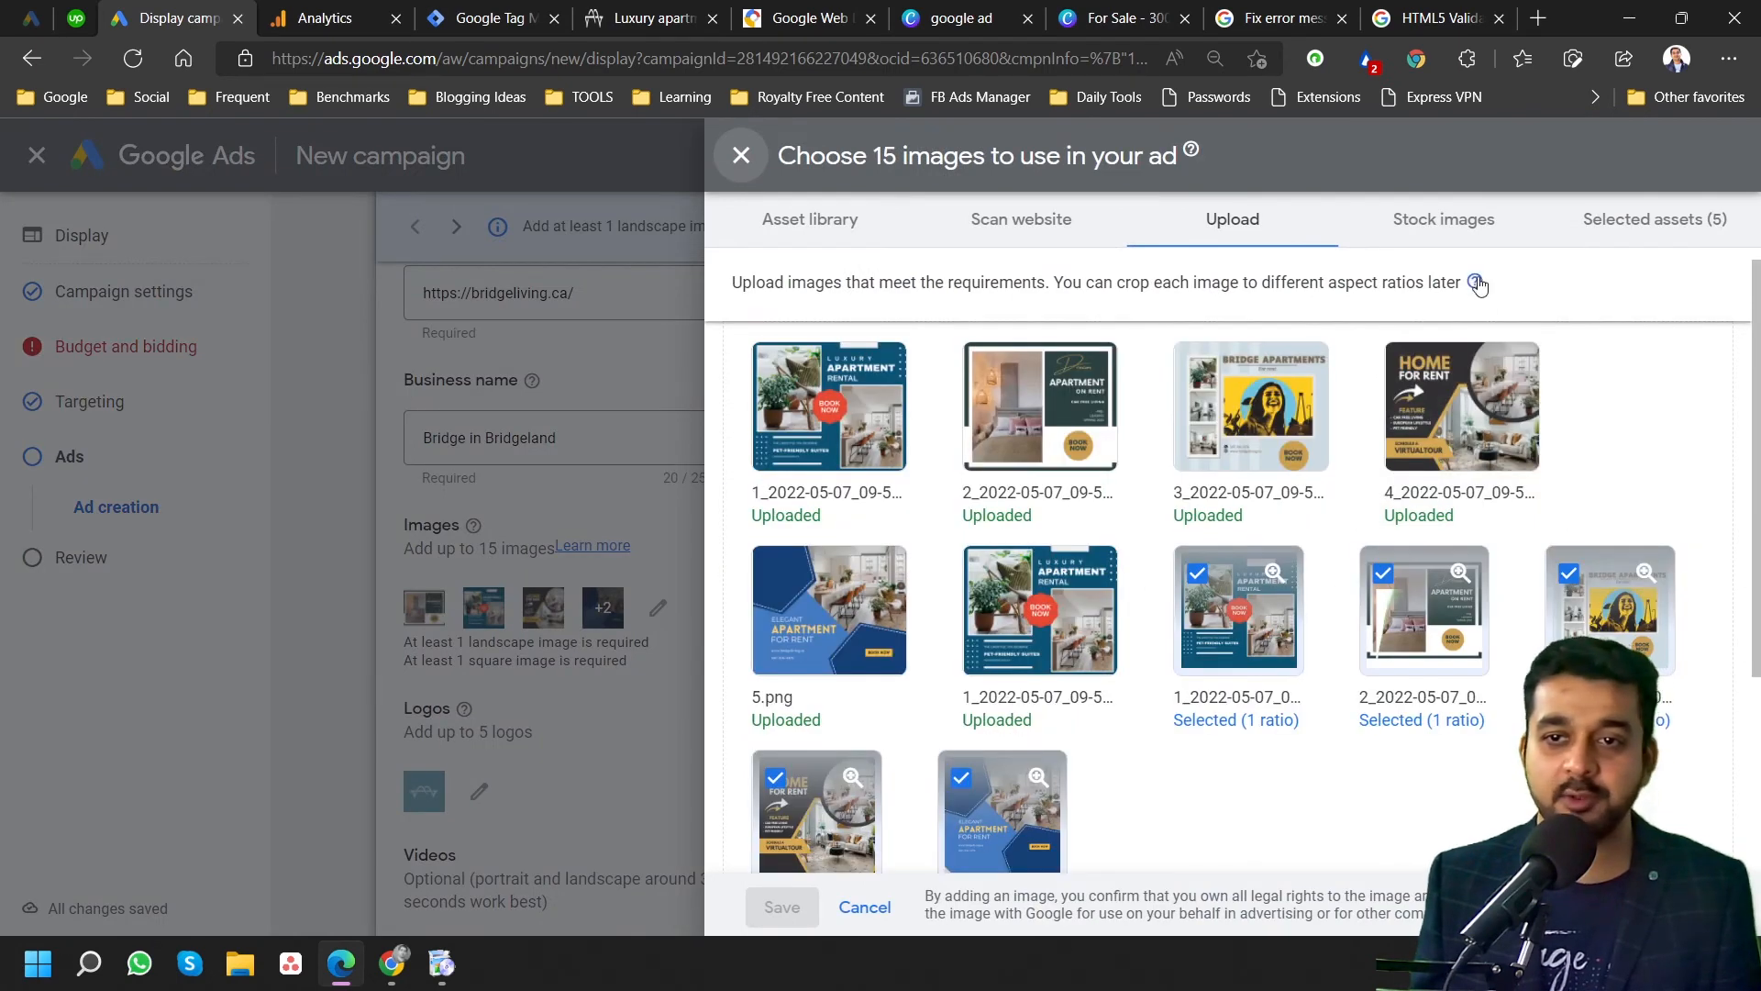
{"action": "mouse_move", "coordinate": [1474, 282]}
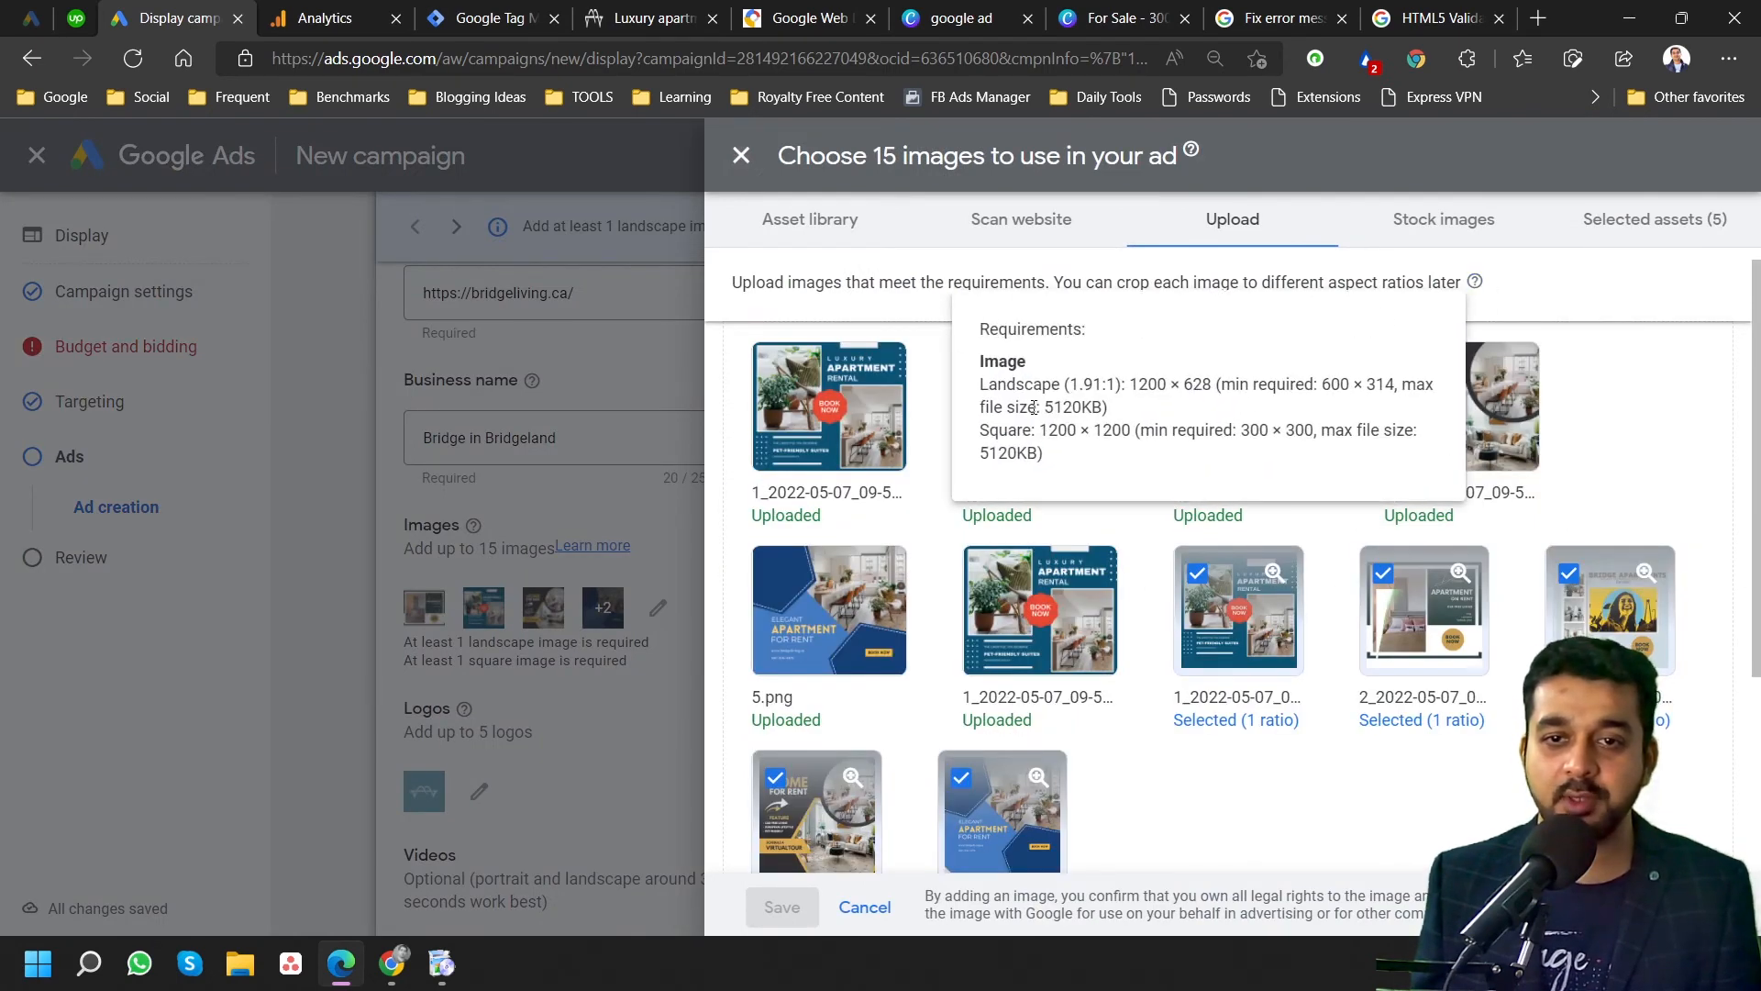
{"action": "left_click_drag", "start_coordinate": [982, 385], "coordinate": [1386, 385]}
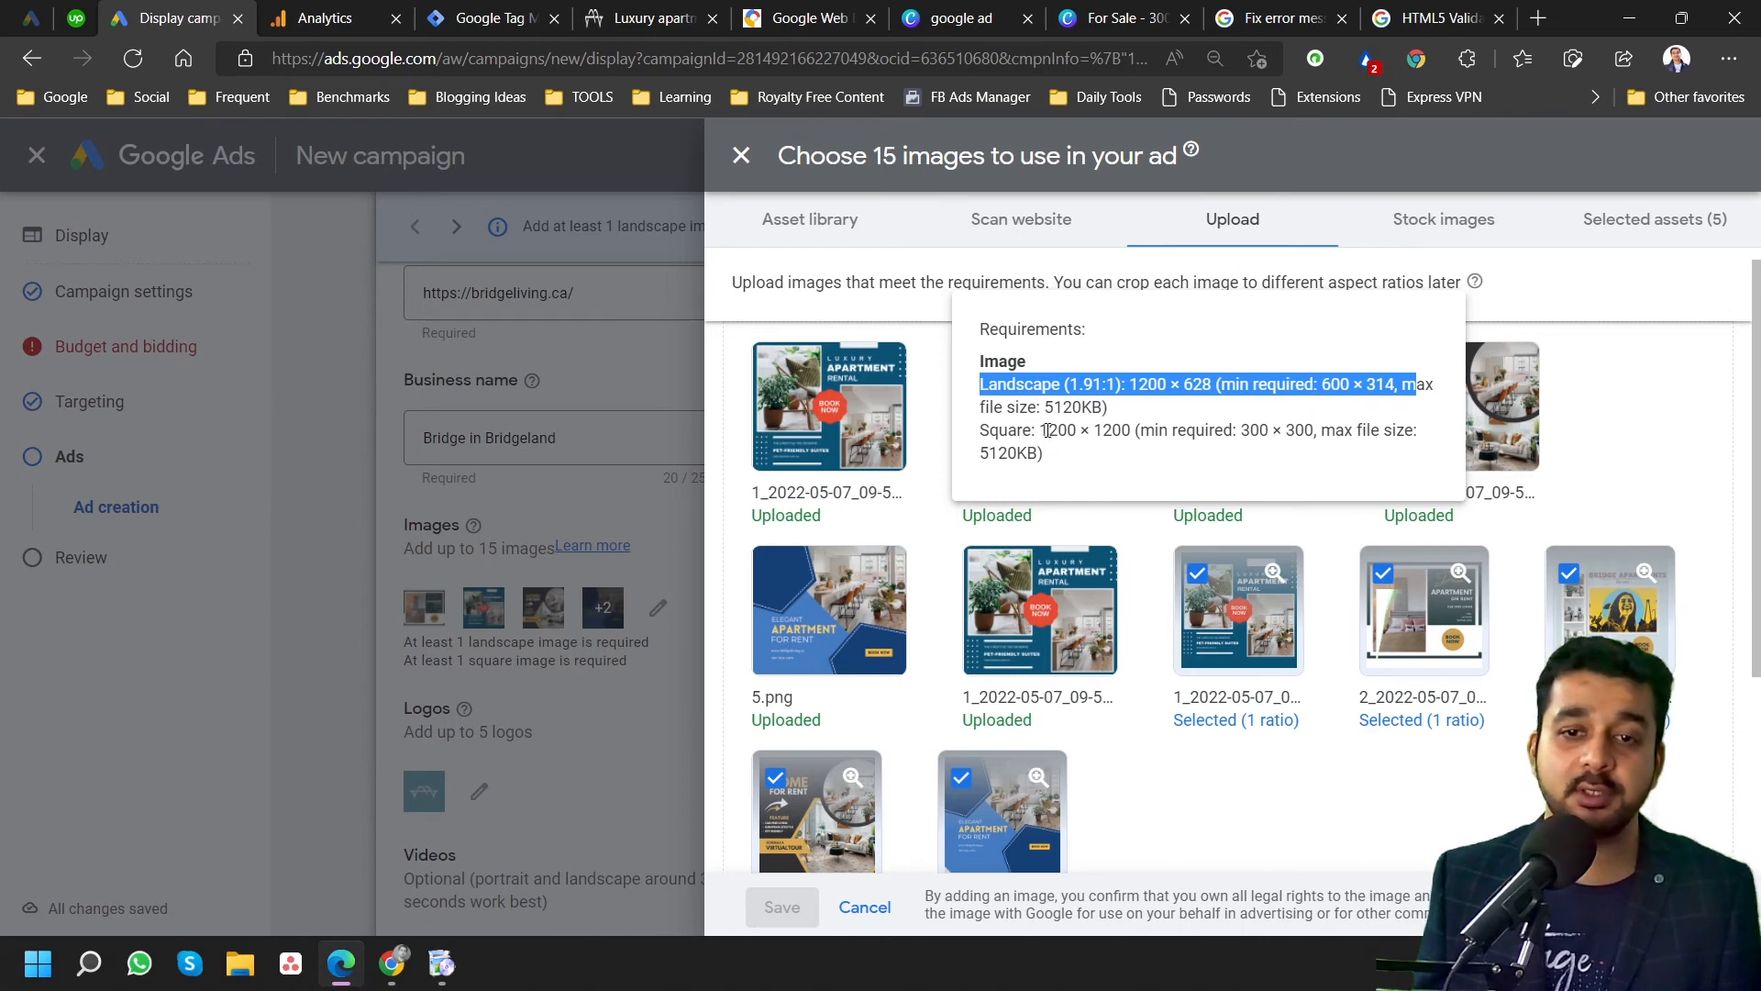
{"action": "left_click_drag", "start_coordinate": [1040, 431], "coordinate": [1131, 432]}
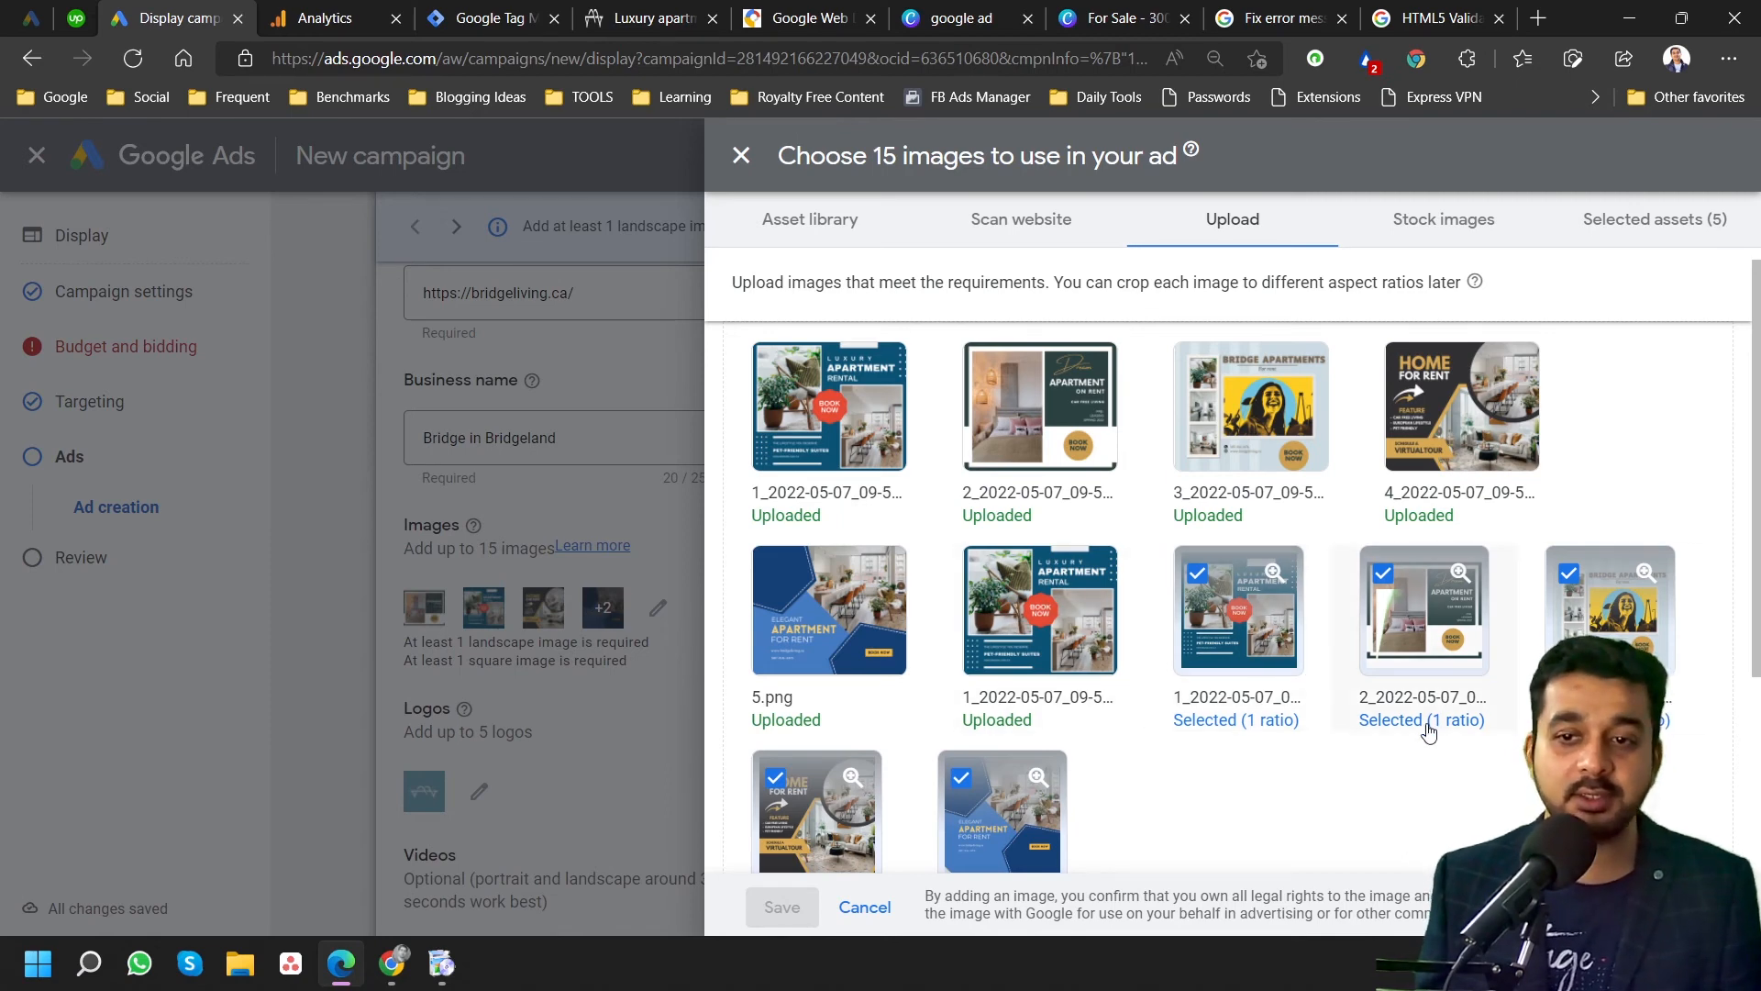
Close the image selection and review the ad's image, logo and video sections.
{"action": "left_click", "coordinate": [662, 803]}
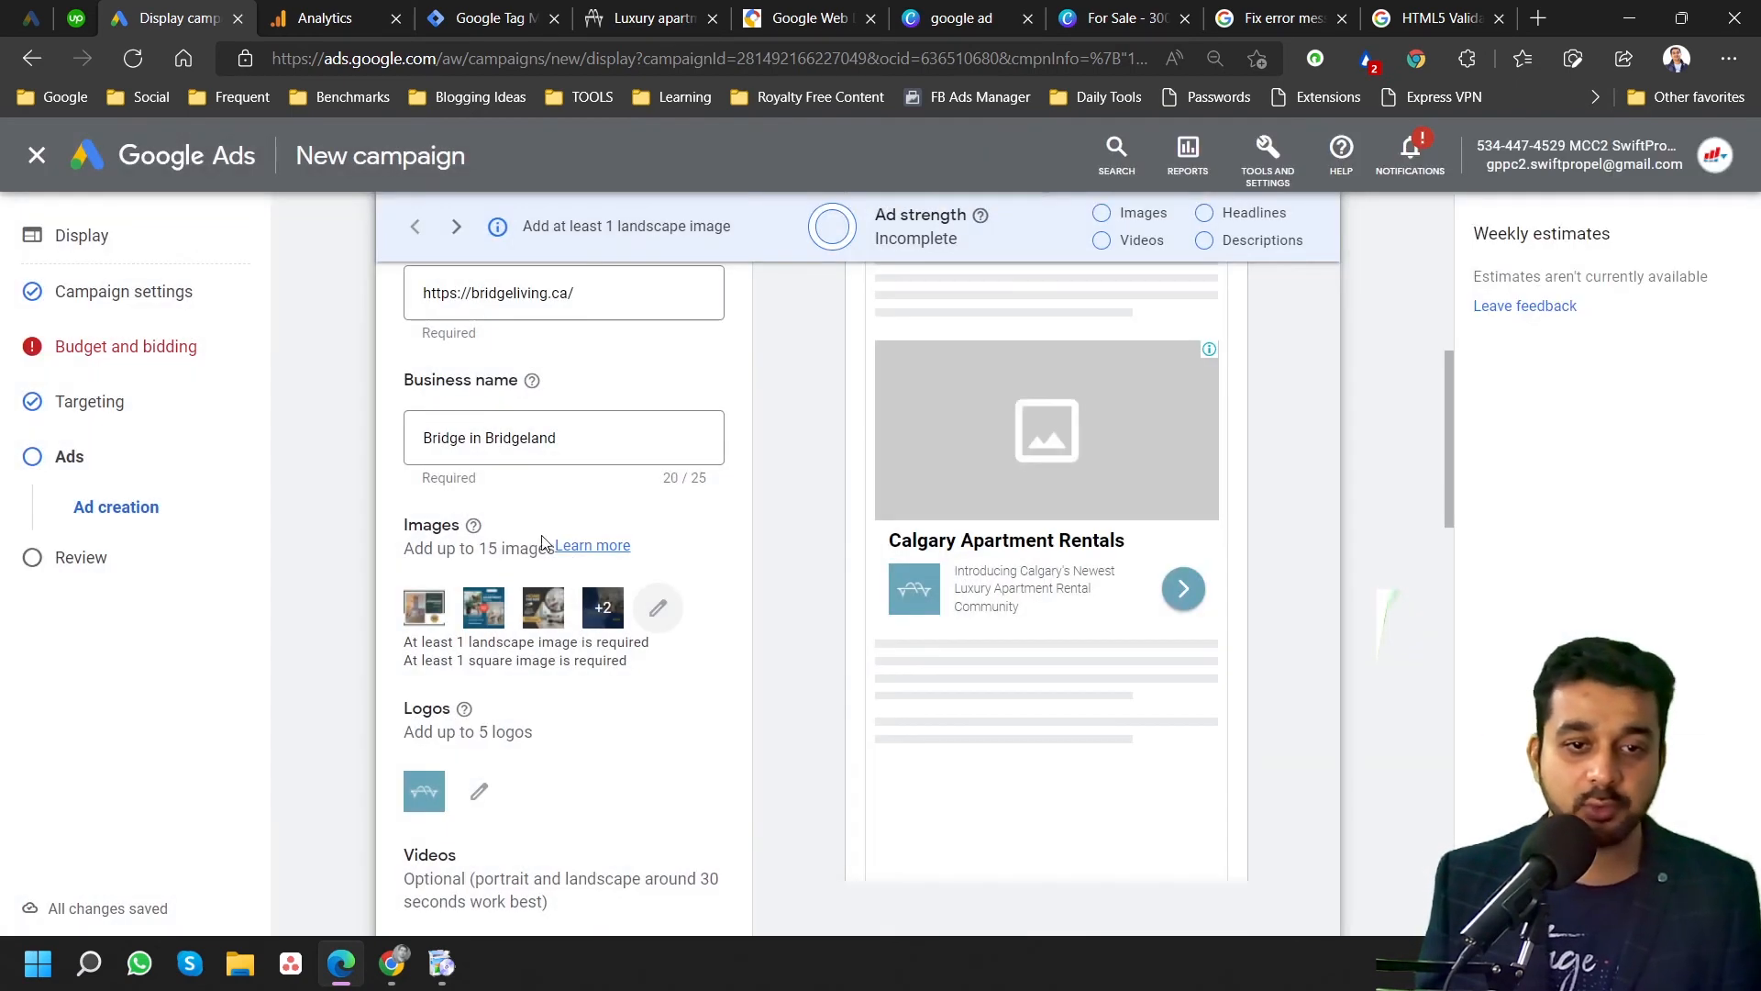
{"action": "scroll", "coordinate": [657, 700], "scroll_direction": "down", "scroll_amount": 4}
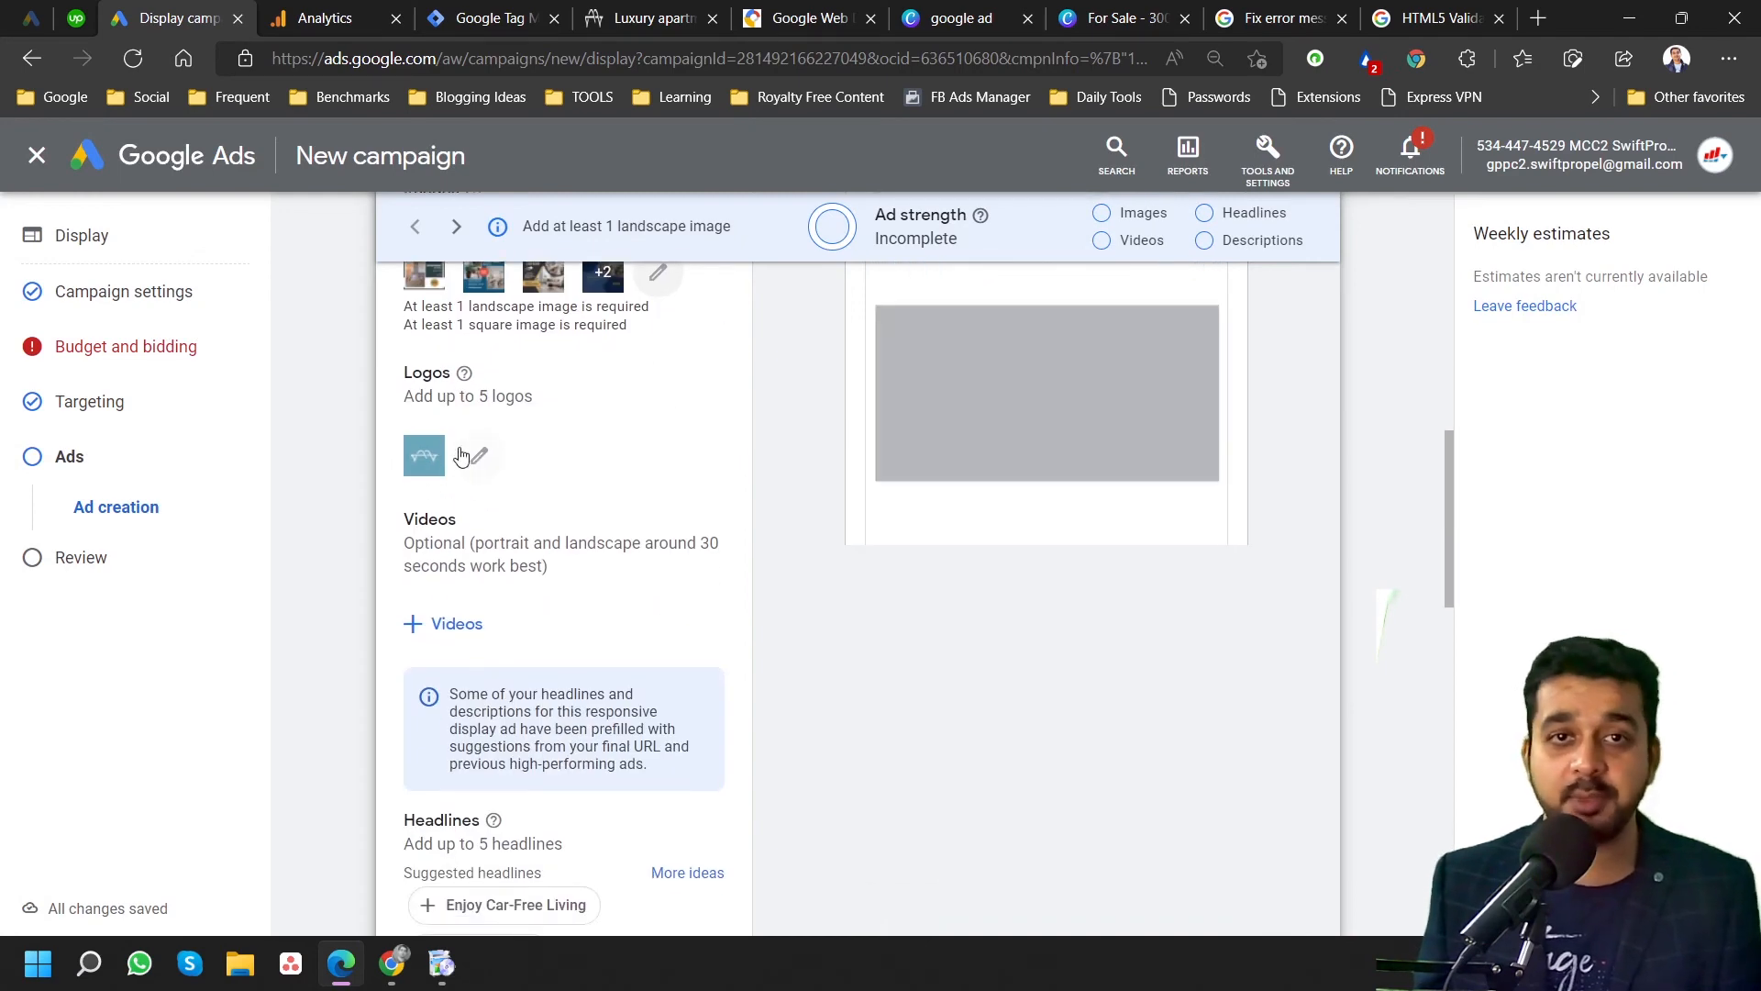
{"action": "scroll", "coordinate": [615, 583], "scroll_direction": "up", "scroll_amount": 5}
{"action": "scroll", "coordinate": [619, 588], "scroll_direction": "down", "scroll_amount": 5}
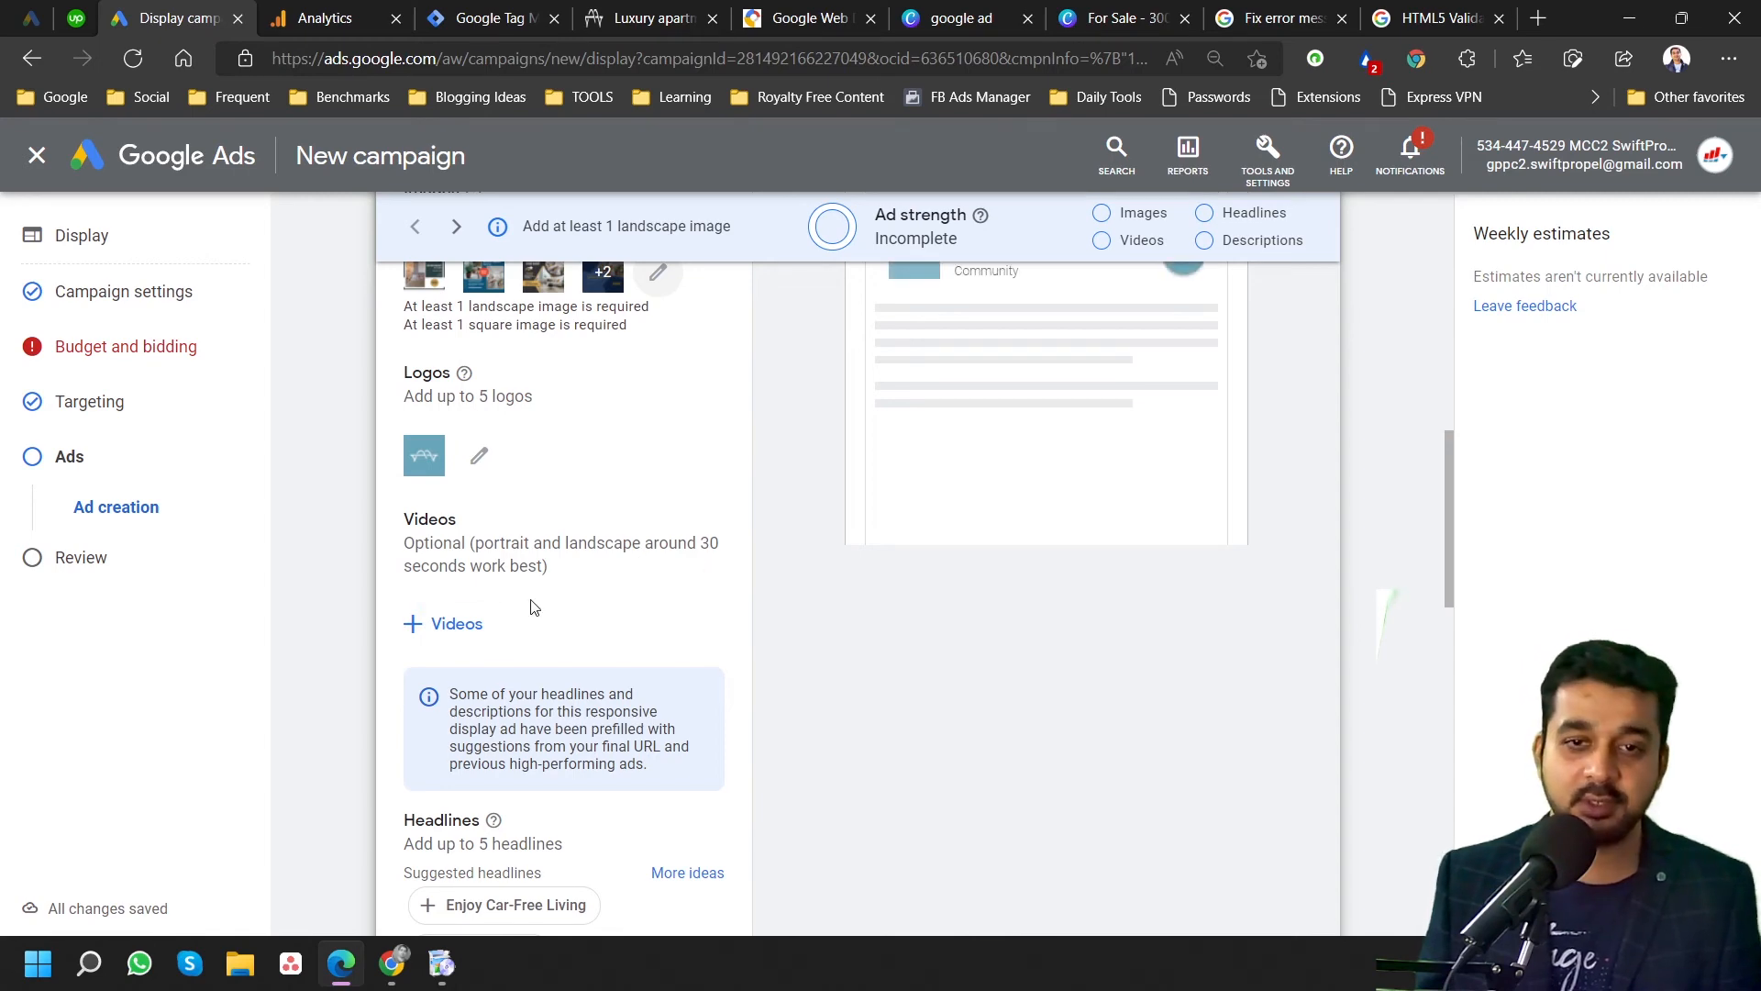
{"action": "scroll", "coordinate": [535, 608], "scroll_direction": "up", "scroll_amount": 3}
{"action": "scroll", "coordinate": [535, 607], "scroll_direction": "down", "scroll_amount": 3}
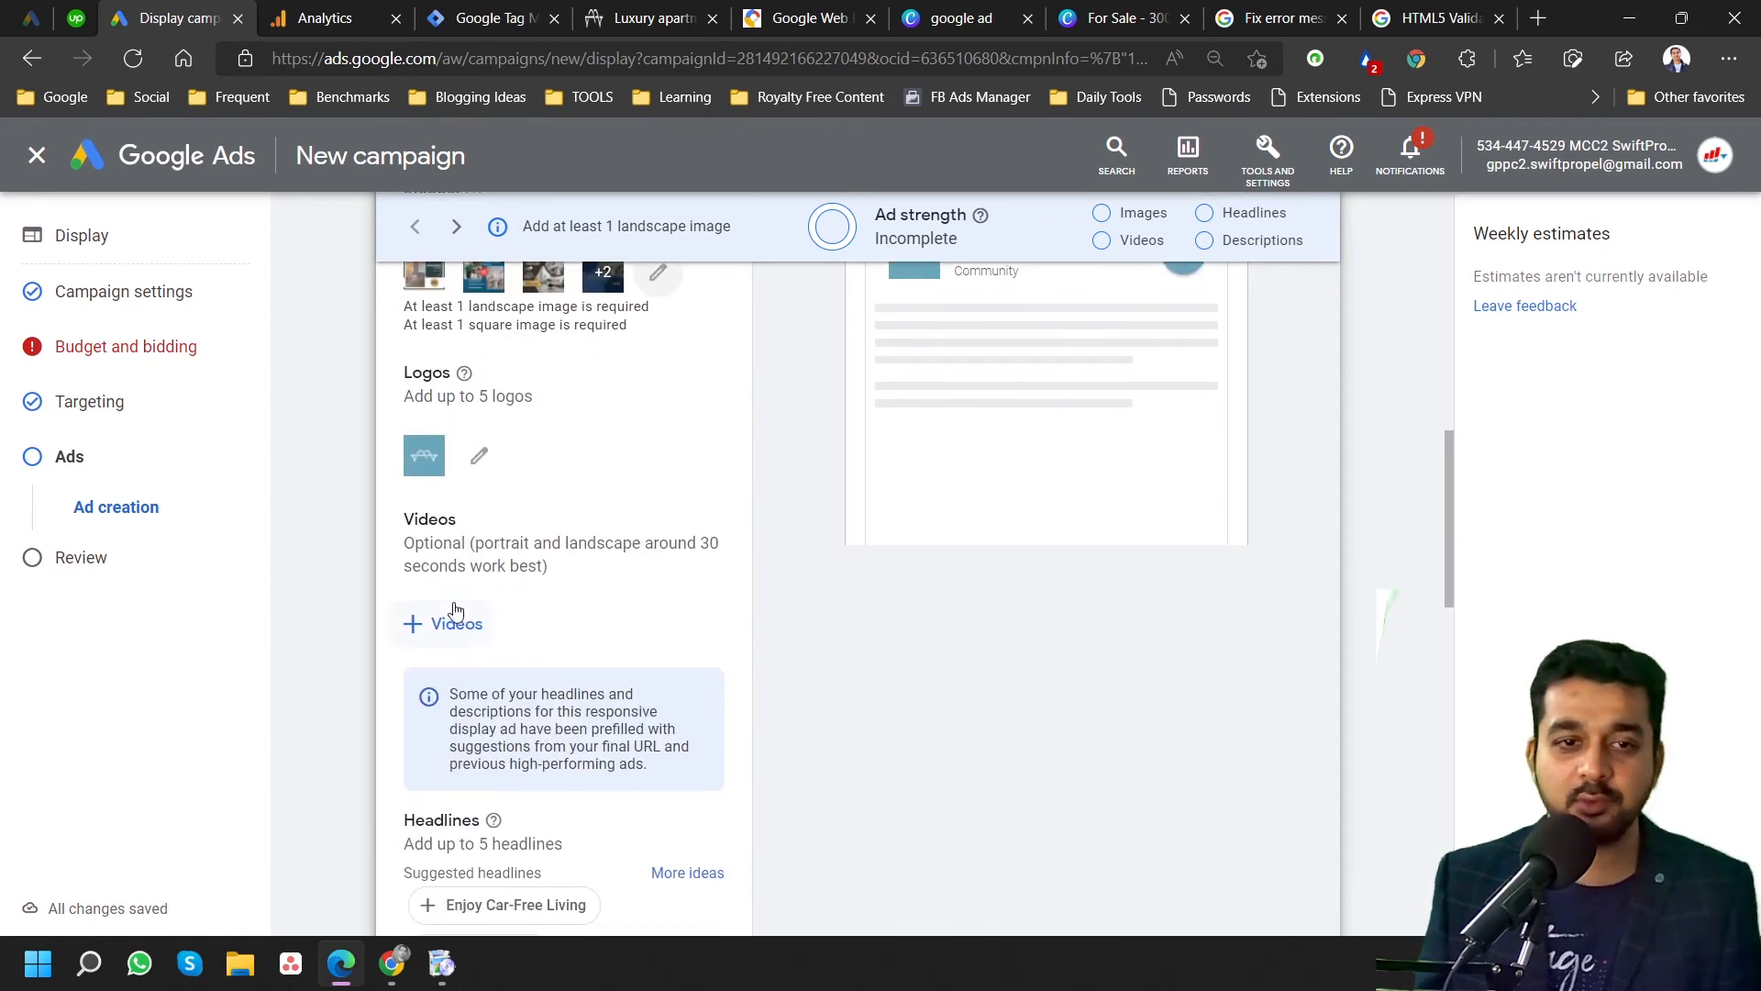
Add the suggested headlines Enjoy Car-Free Living, Pre-Leasing Spring 2022, Bridgeland Apartment Rental and Get the lifestyle you deserve.
{"action": "scroll", "coordinate": [551, 662], "scroll_direction": "down", "scroll_amount": 4}
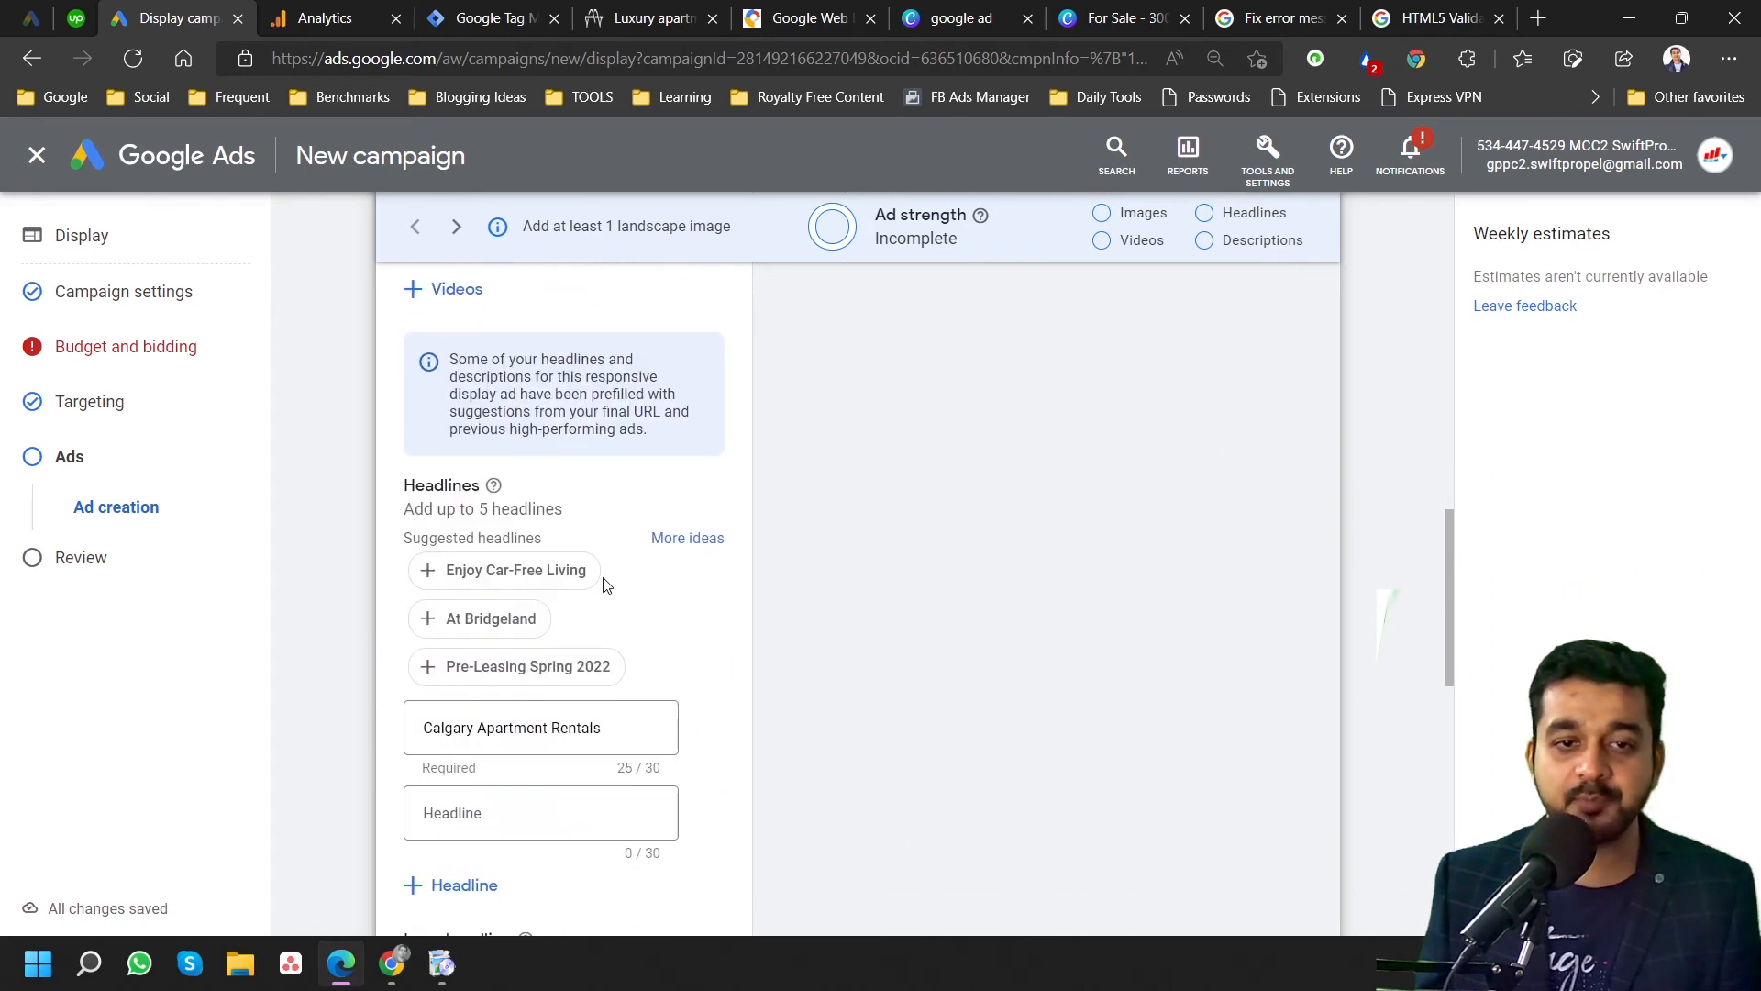
{"action": "left_click", "coordinate": [539, 578]}
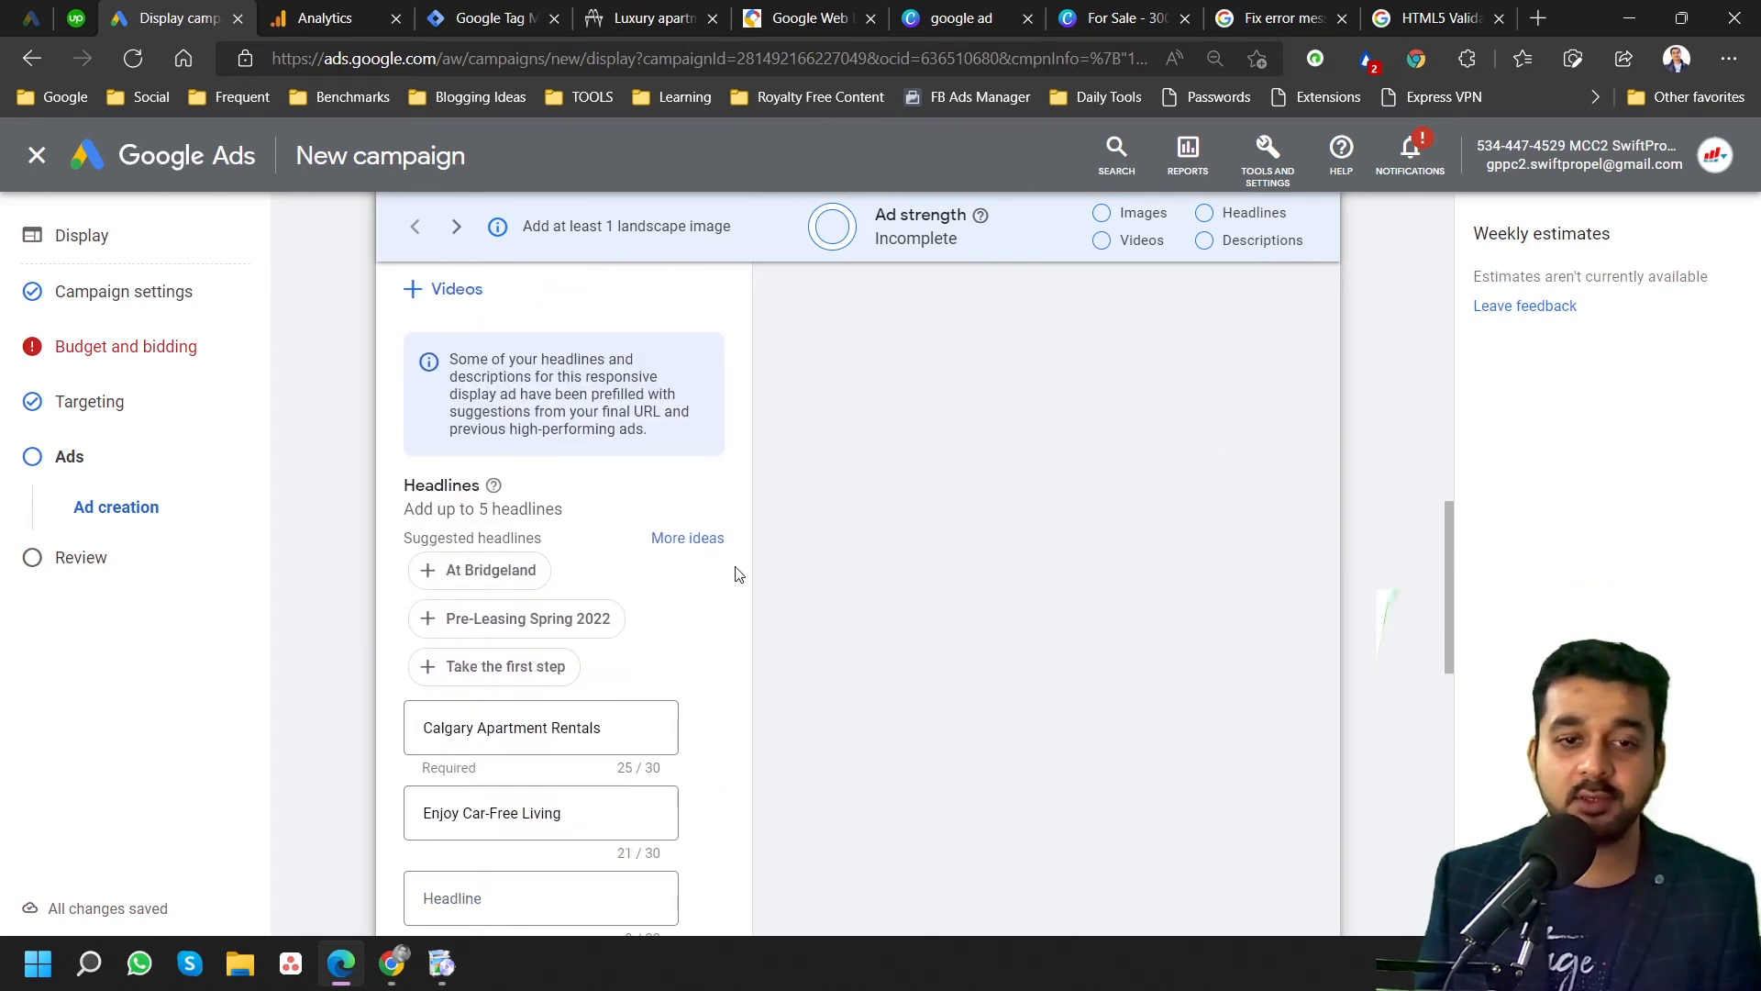
{"action": "left_click", "coordinate": [582, 627]}
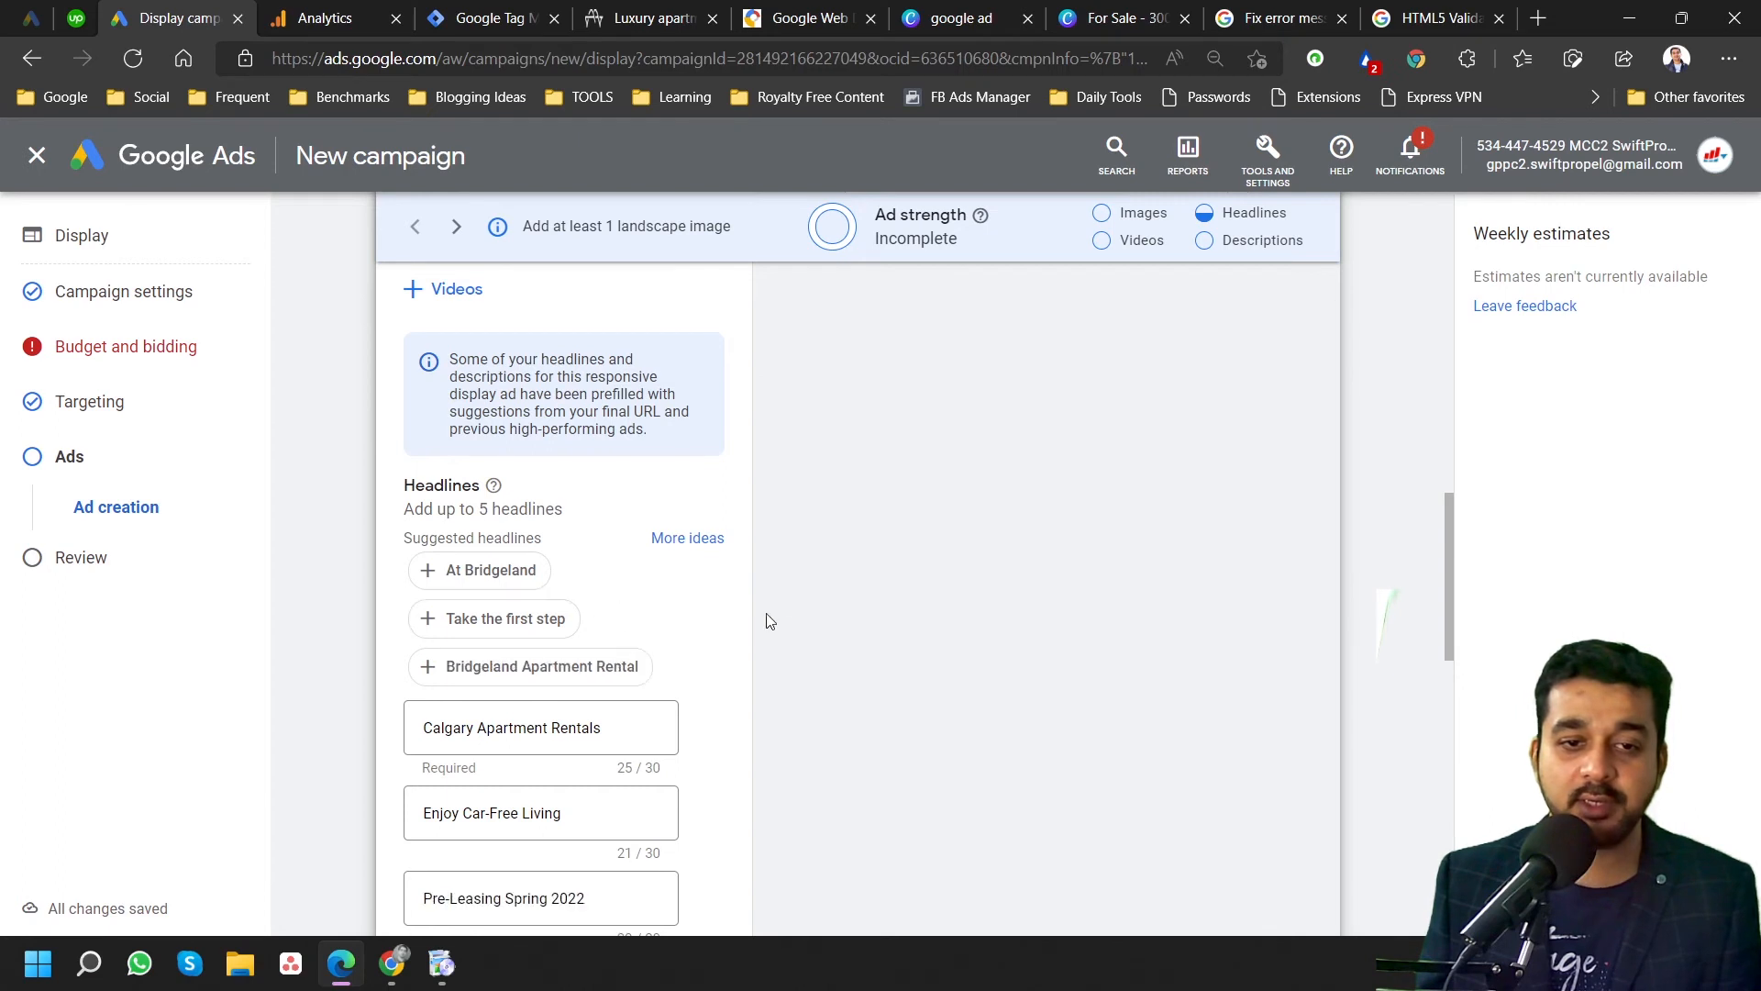
{"action": "scroll", "coordinate": [731, 661], "scroll_direction": "down", "scroll_amount": 1}
{"action": "left_click", "coordinate": [541, 556]}
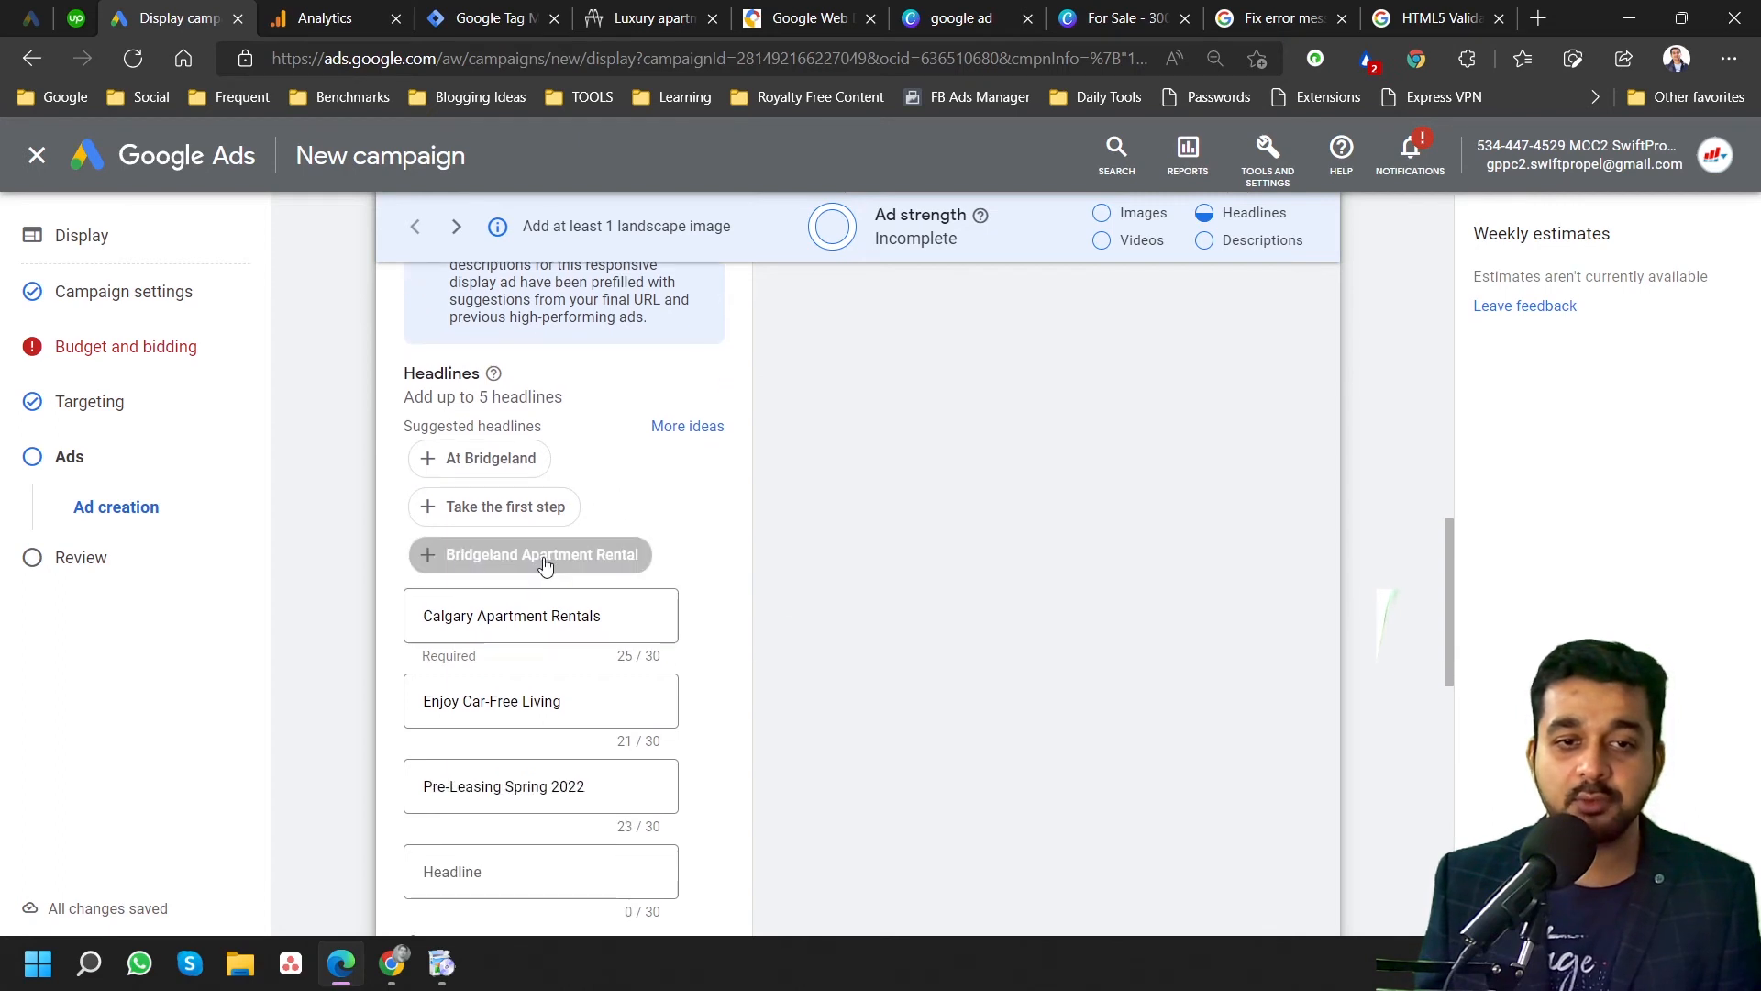
{"action": "scroll", "coordinate": [543, 583], "scroll_direction": "down", "scroll_amount": 1}
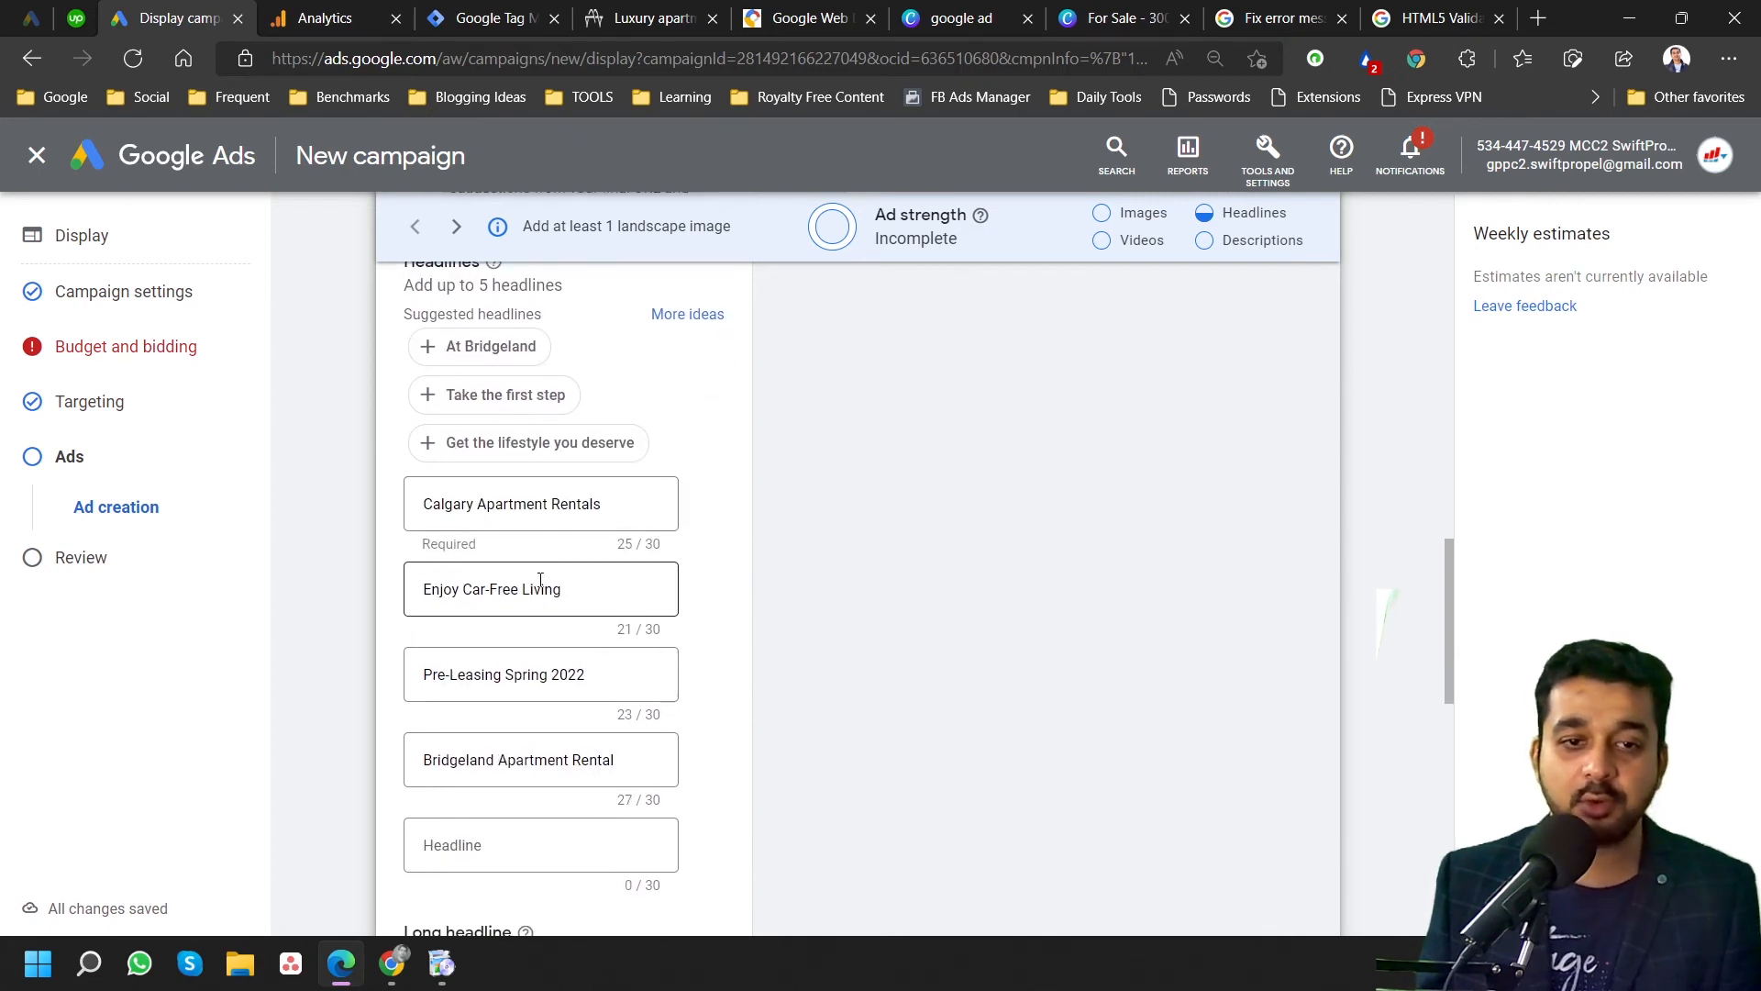
{"action": "left_click", "coordinate": [550, 447]}
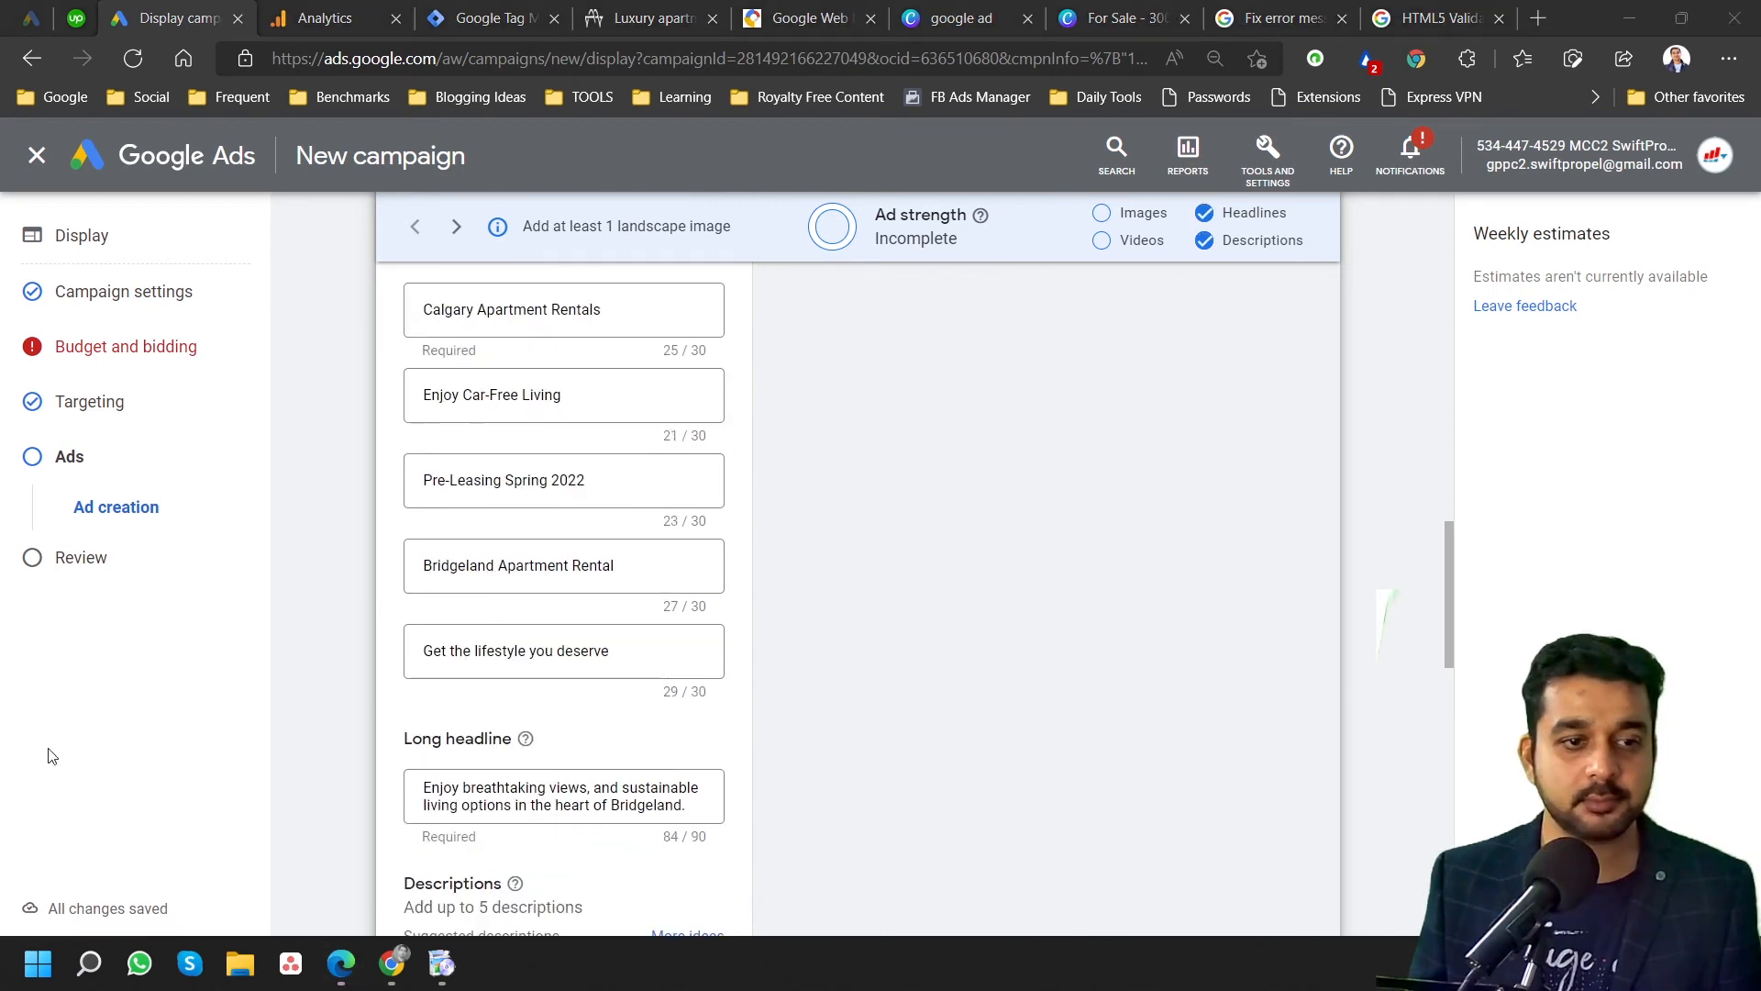
Review the ad's headlines, long headline and descriptions, and the ad strength status.
{"action": "scroll", "coordinate": [587, 513], "scroll_direction": "up", "scroll_amount": 3}
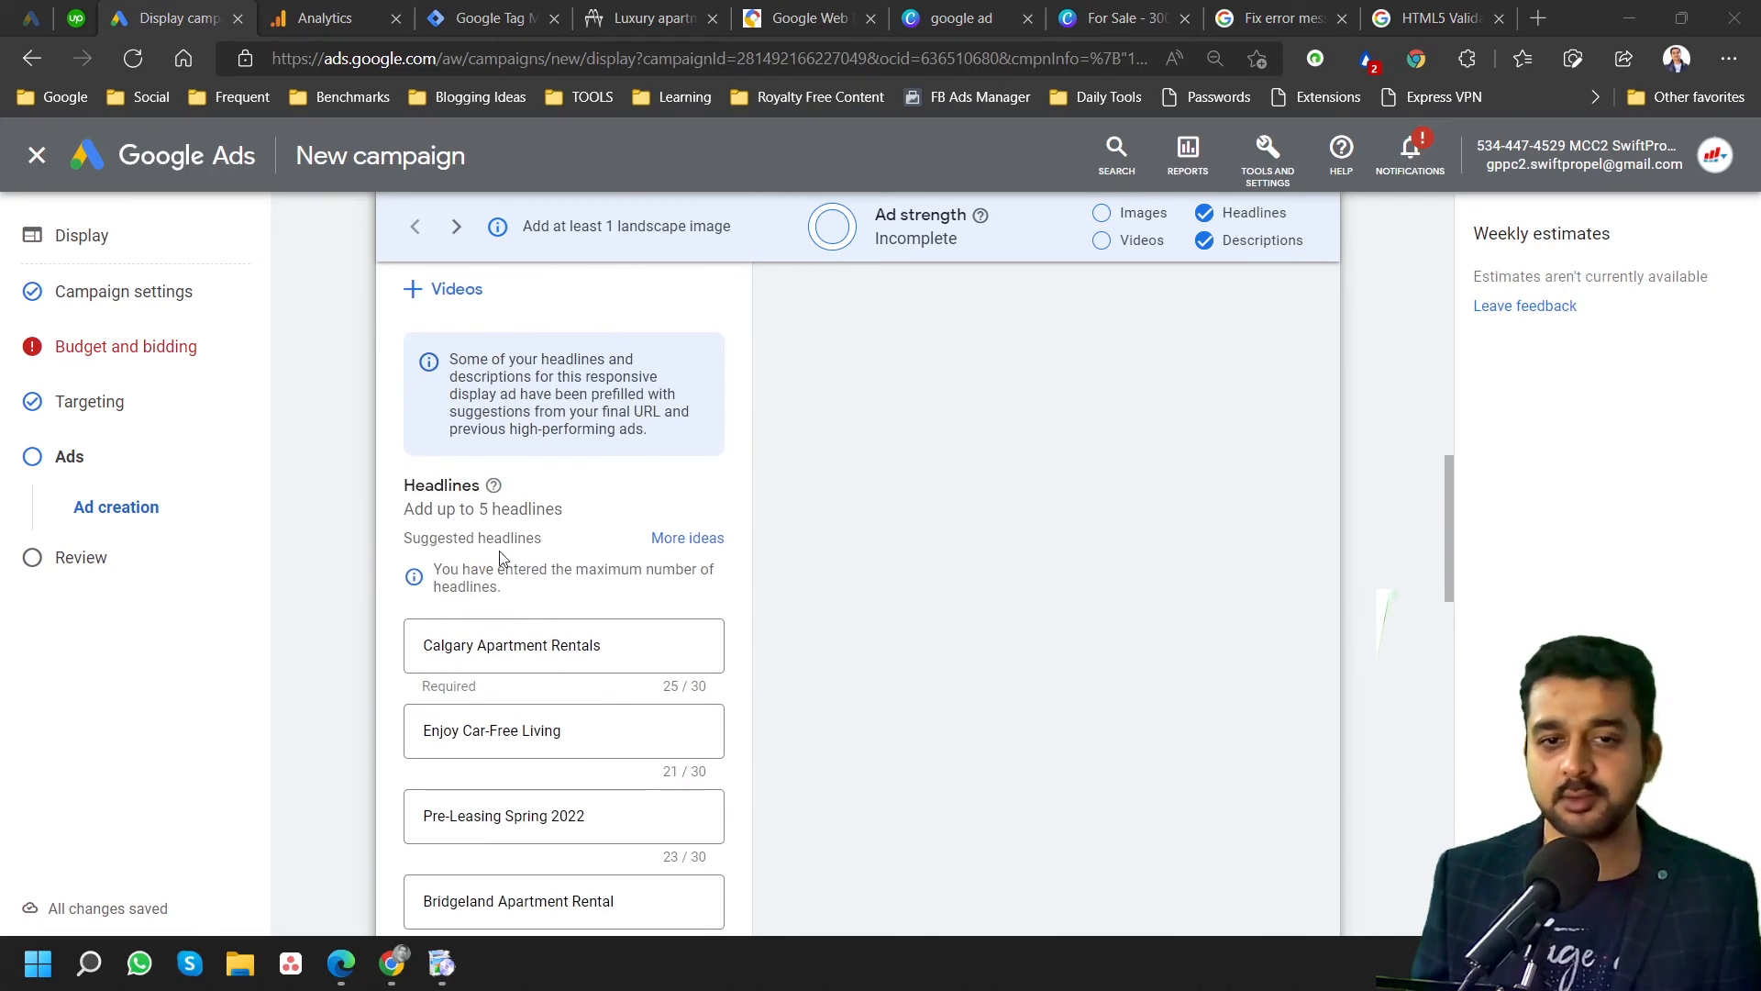
{"action": "scroll", "coordinate": [500, 558], "scroll_direction": "down", "scroll_amount": 2}
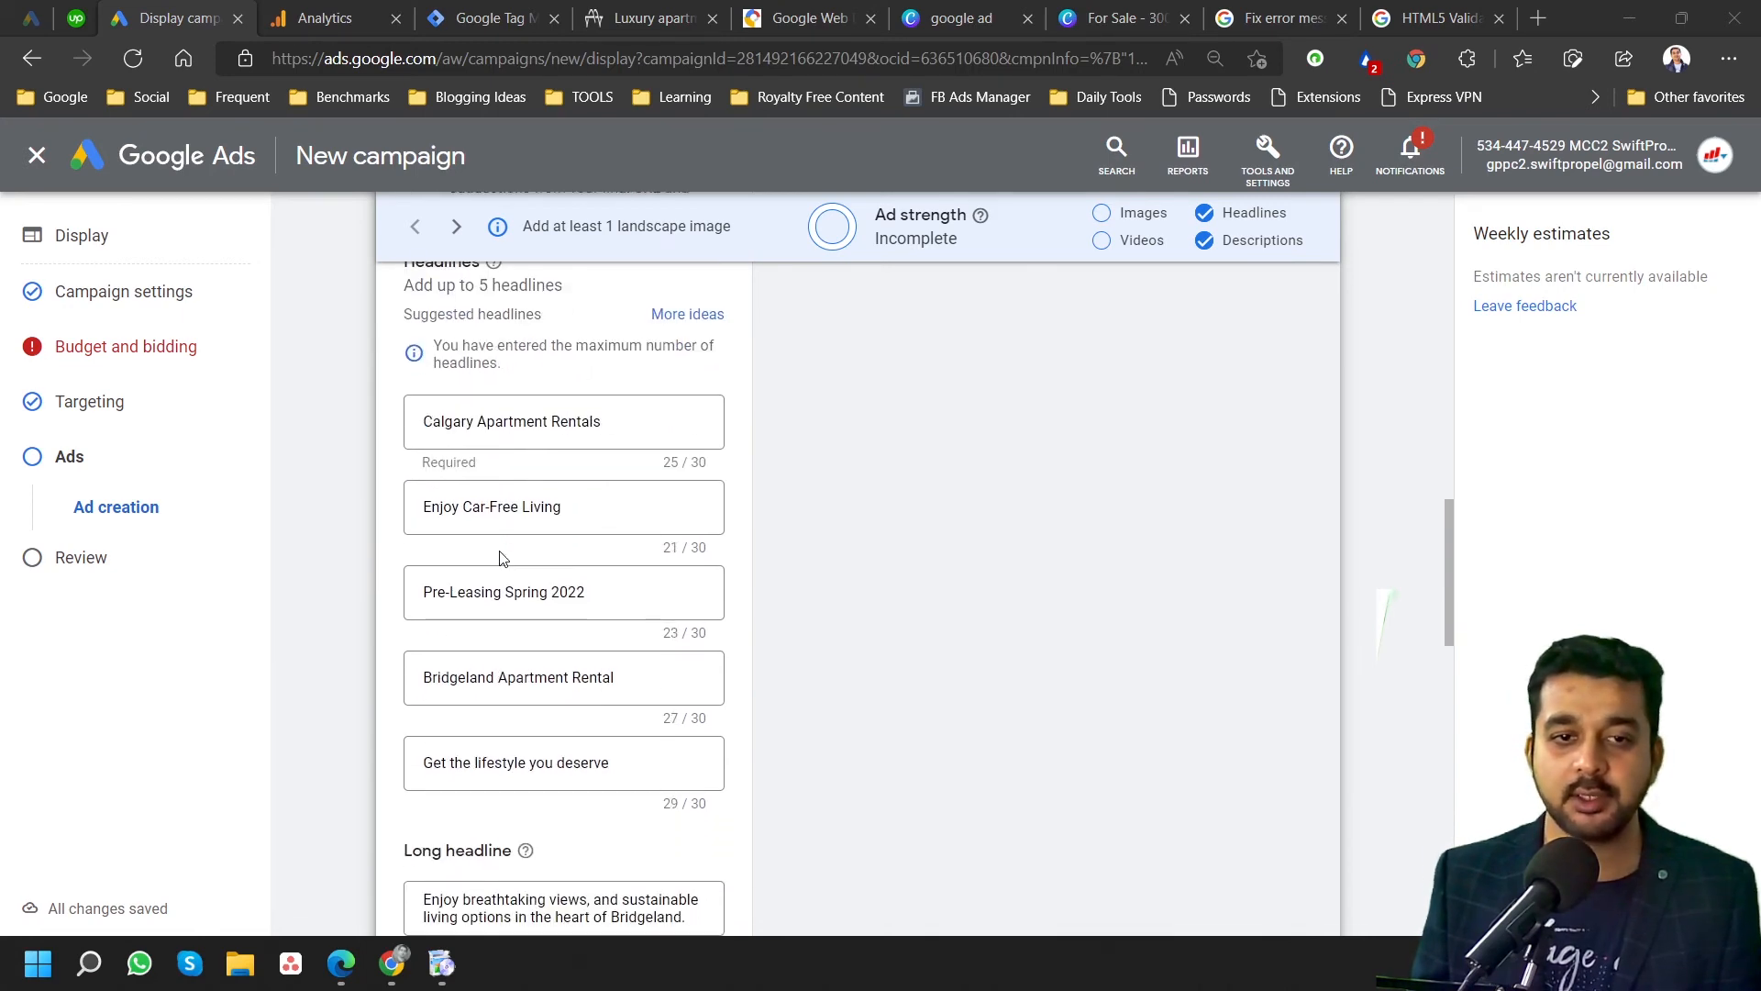
{"action": "scroll", "coordinate": [500, 557], "scroll_direction": "down", "scroll_amount": 4}
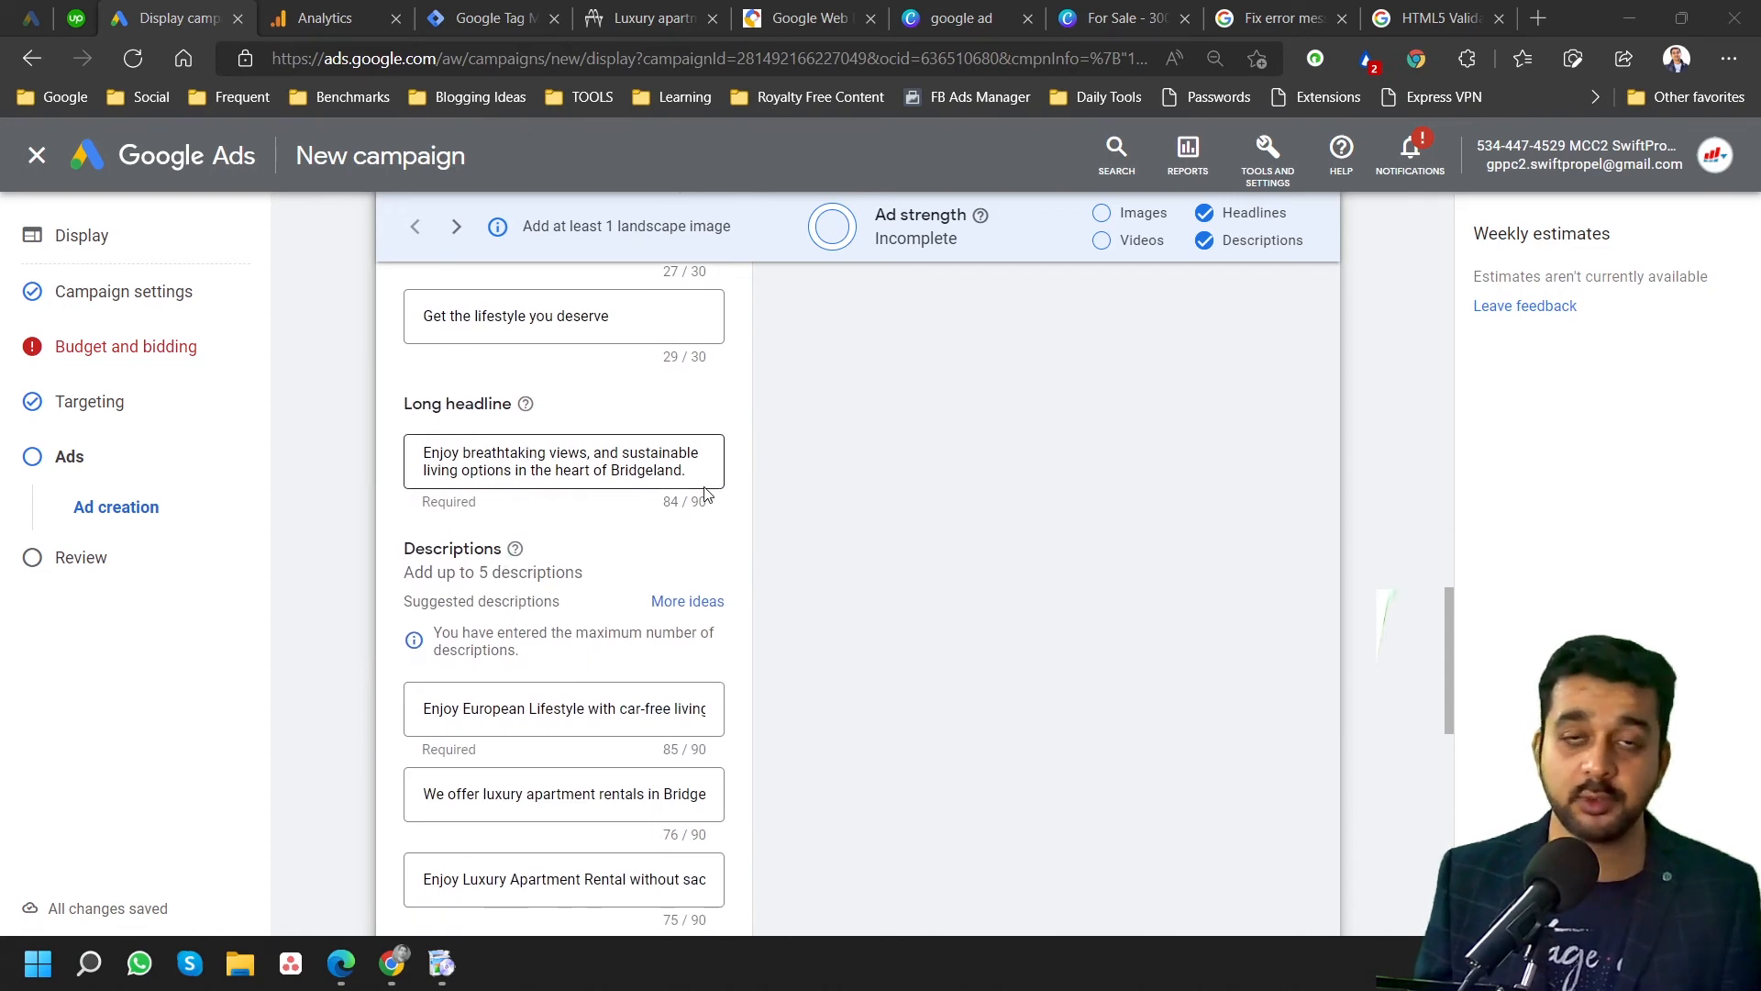
{"action": "scroll", "coordinate": [702, 551], "scroll_direction": "down", "scroll_amount": 2}
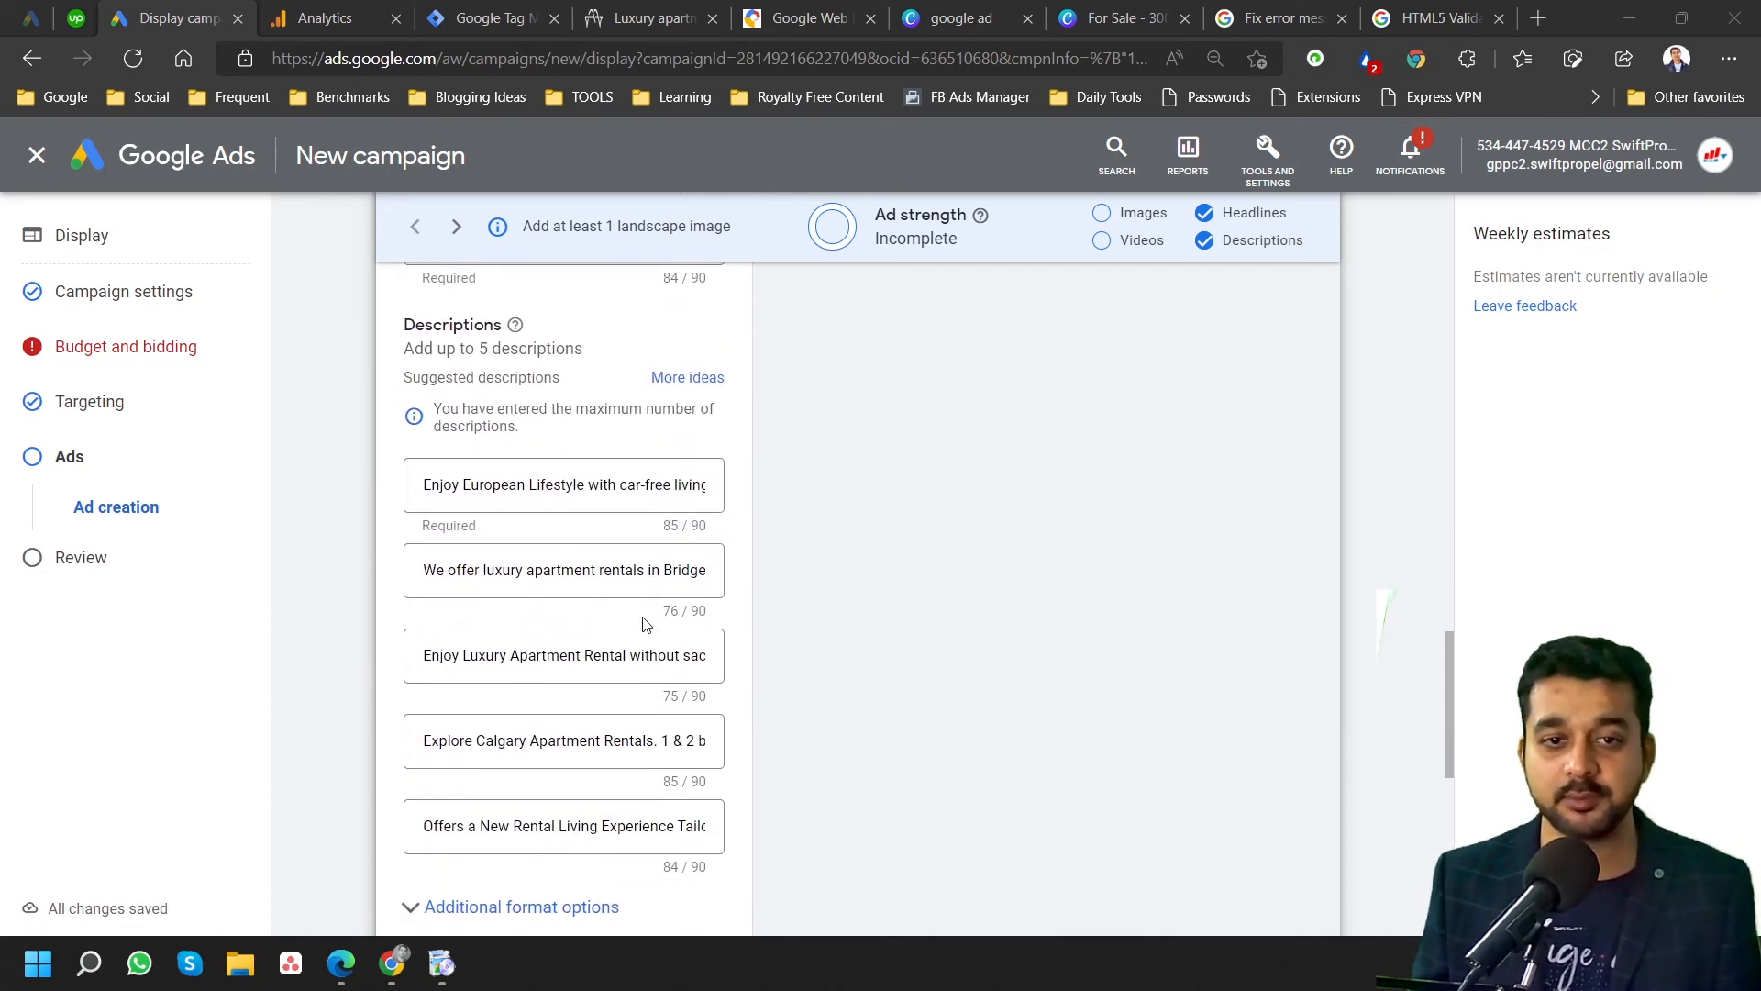
{"action": "scroll", "coordinate": [645, 624], "scroll_direction": "down", "scroll_amount": 3}
{"action": "scroll", "coordinate": [645, 624], "scroll_direction": "up", "scroll_amount": 5}
{"action": "scroll", "coordinate": [645, 623], "scroll_direction": "up", "scroll_amount": 10}
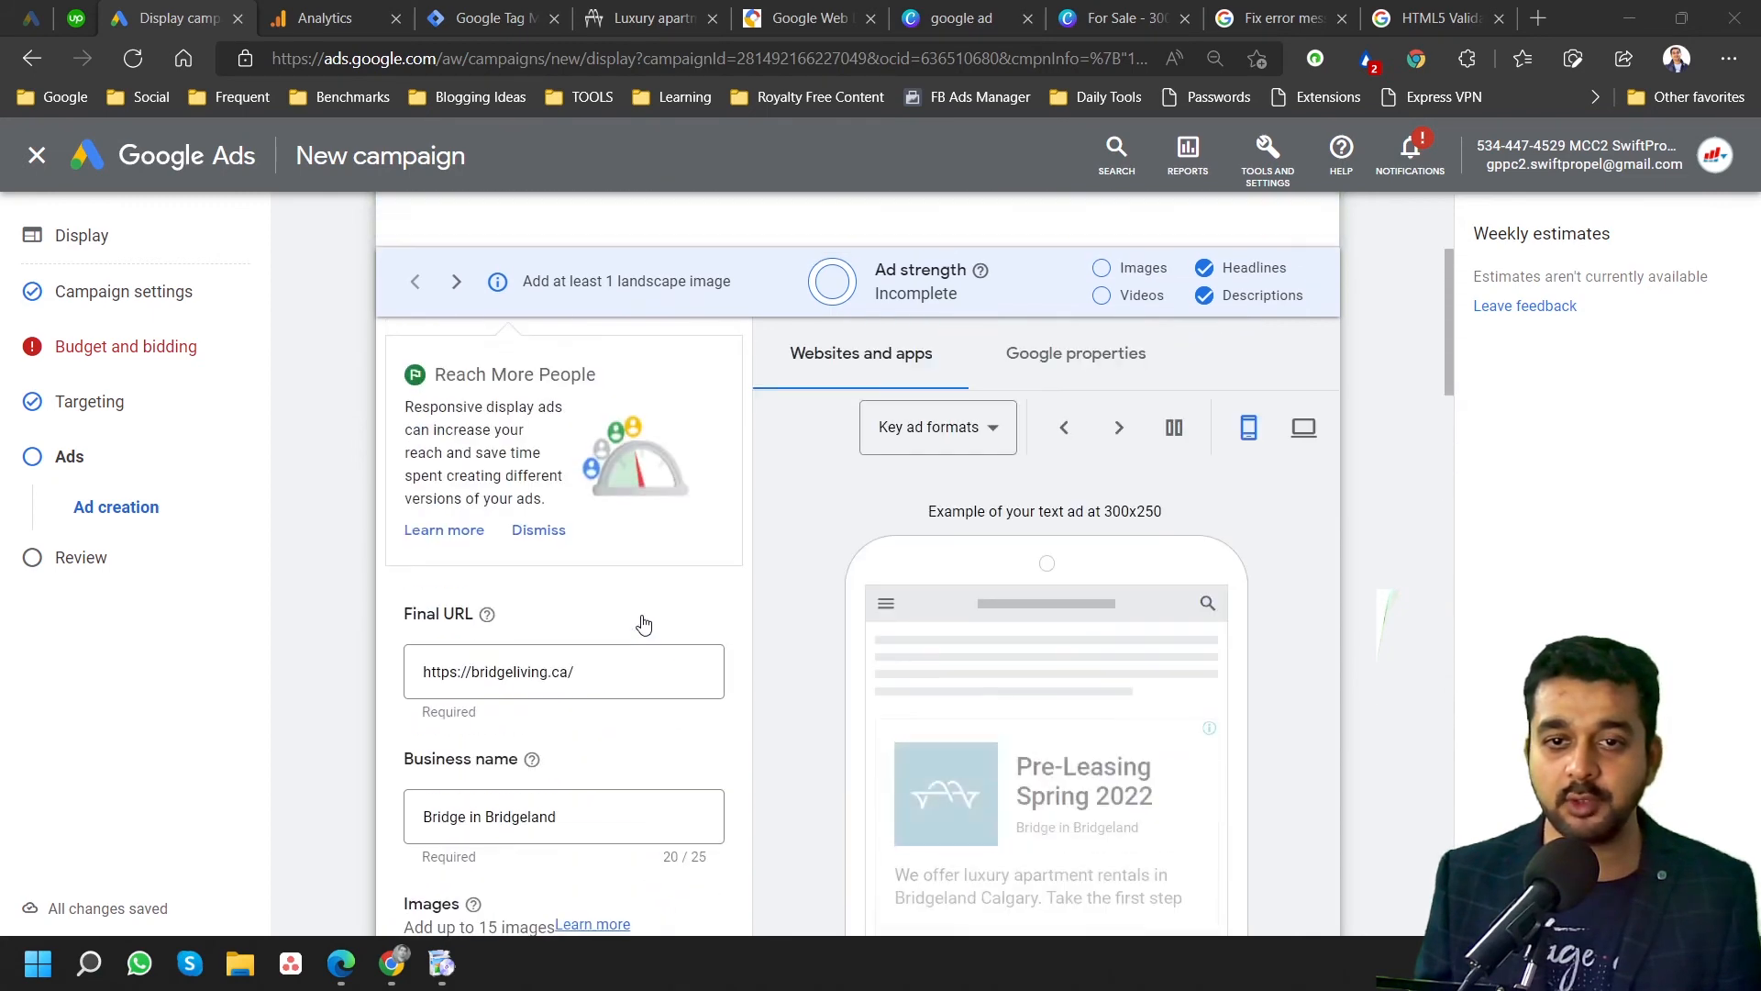
{"action": "scroll", "coordinate": [643, 623], "scroll_direction": "up", "scroll_amount": 5}
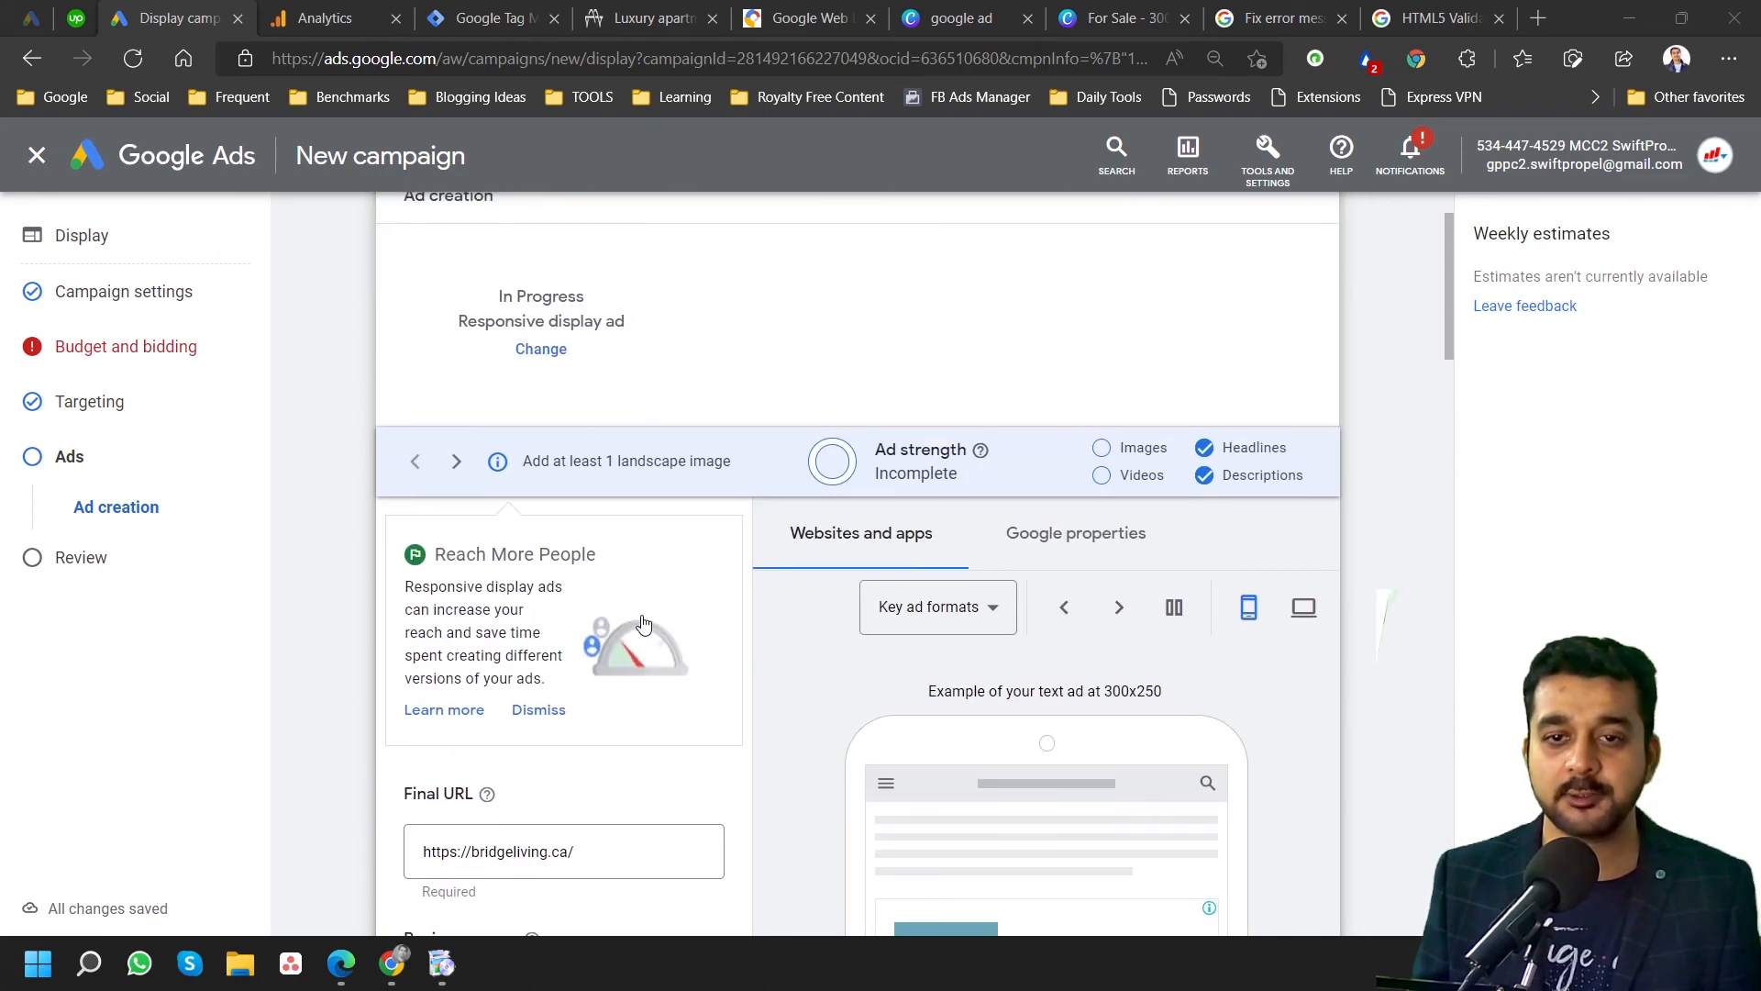
Switch the ad preview to the Image ads format and examine the mobile examples against the added images.
{"action": "scroll", "coordinate": [991, 629], "scroll_direction": "down", "scroll_amount": 3}
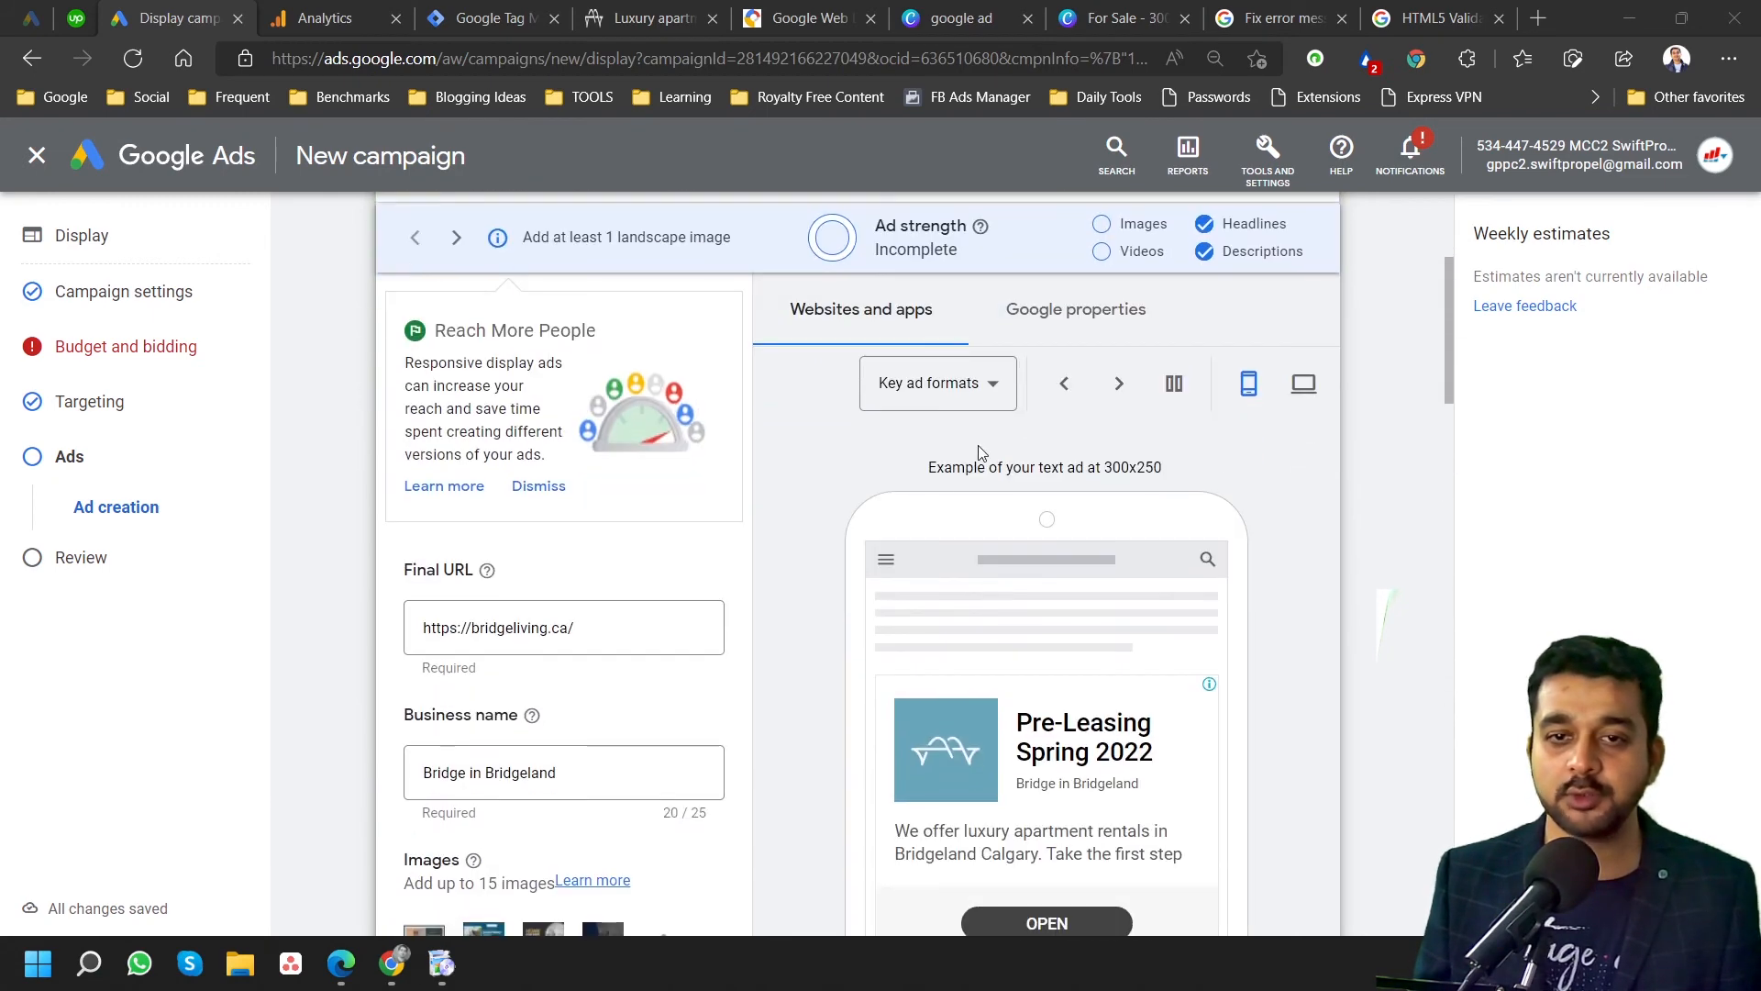
{"action": "left_click", "coordinate": [984, 385]}
{"action": "left_click", "coordinate": [917, 450]}
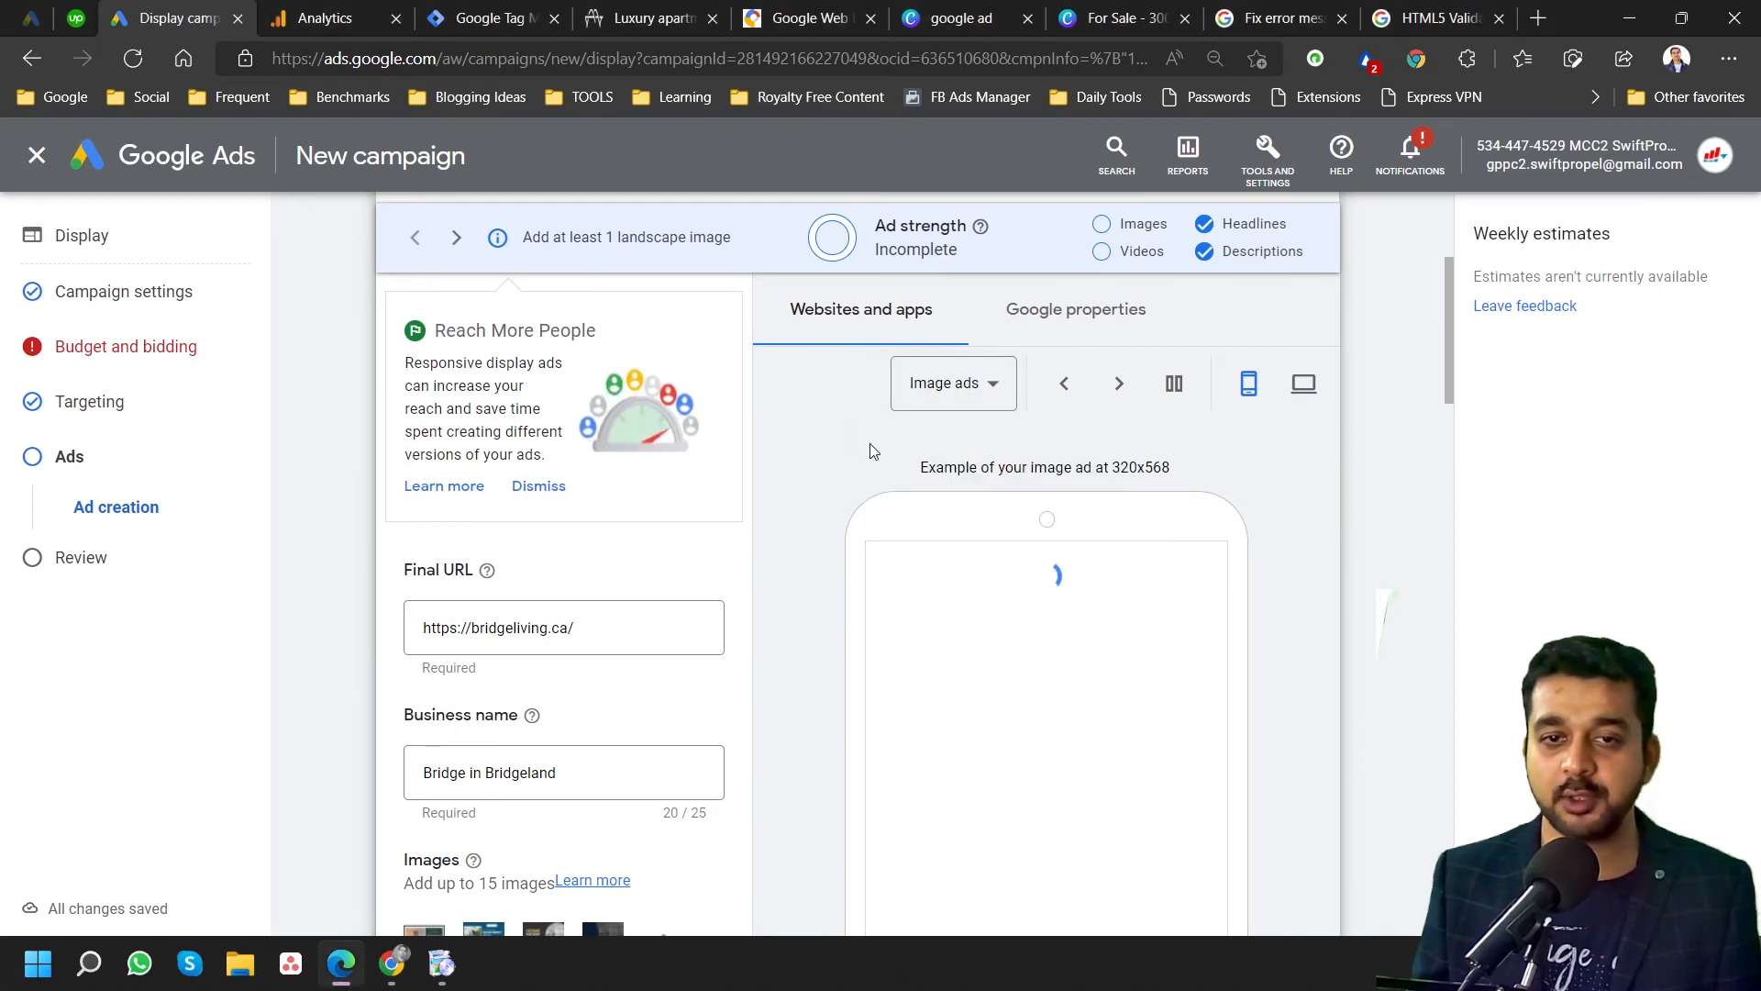
{"action": "scroll", "coordinate": [846, 486], "scroll_direction": "down", "scroll_amount": 3}
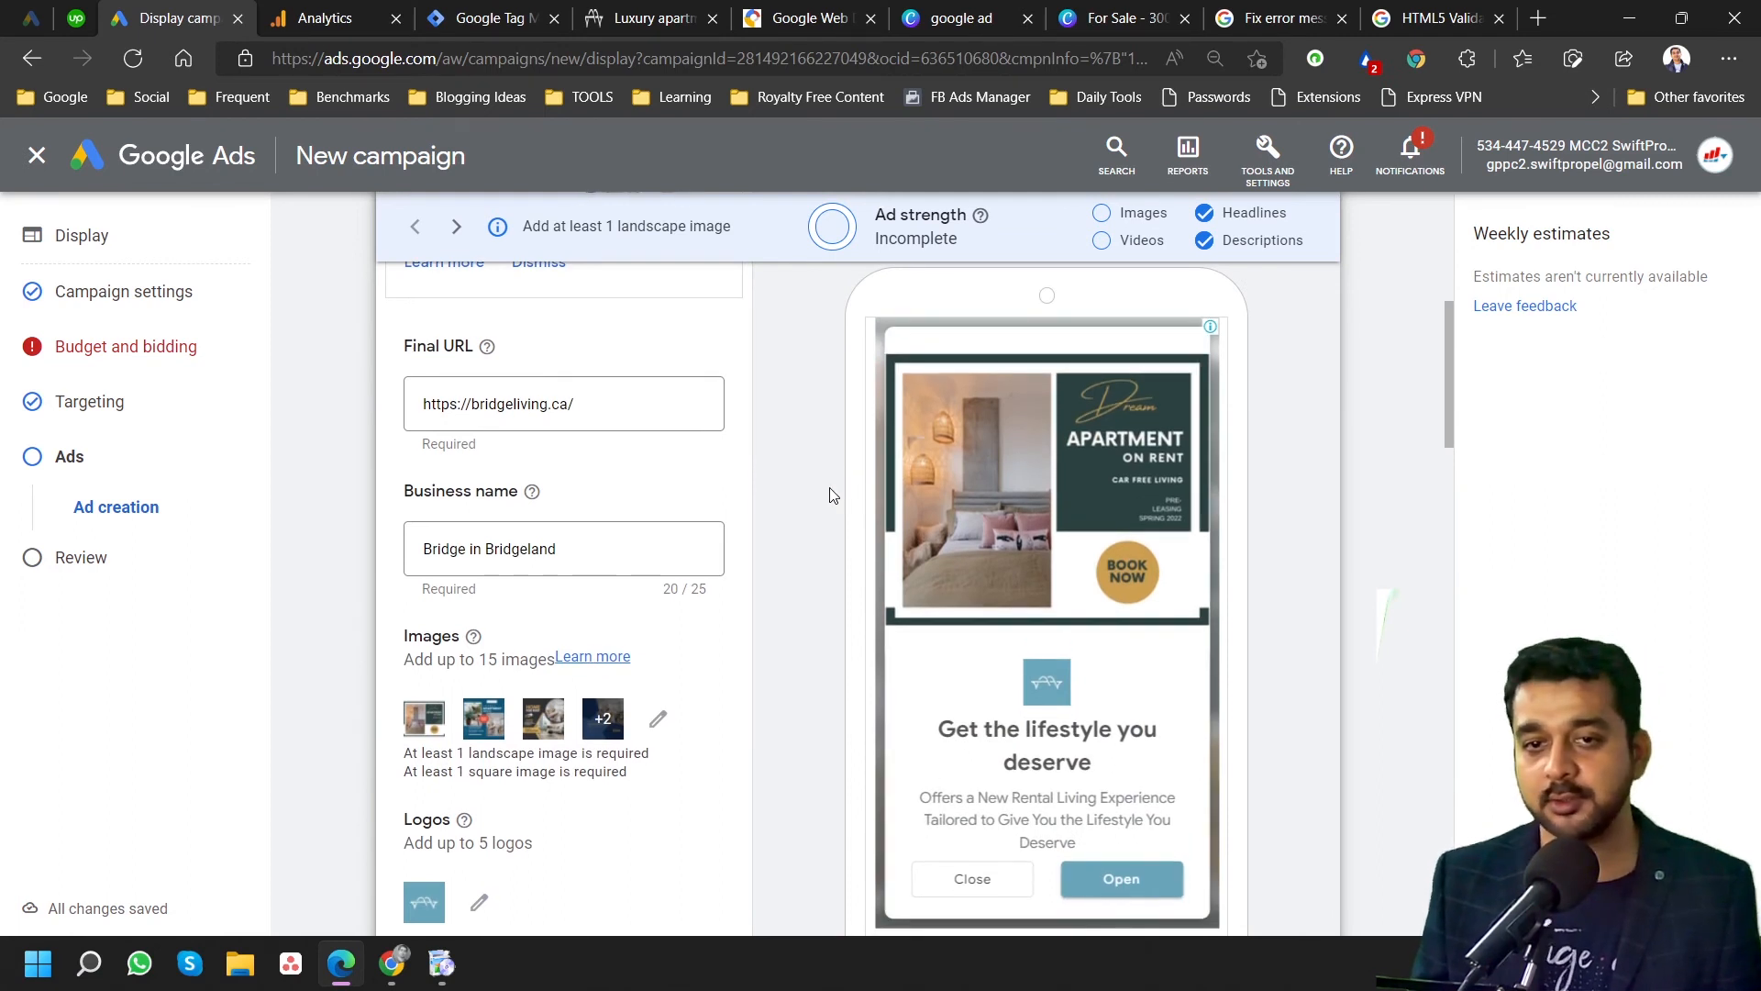
{"action": "scroll", "coordinate": [831, 495], "scroll_direction": "up", "scroll_amount": 1}
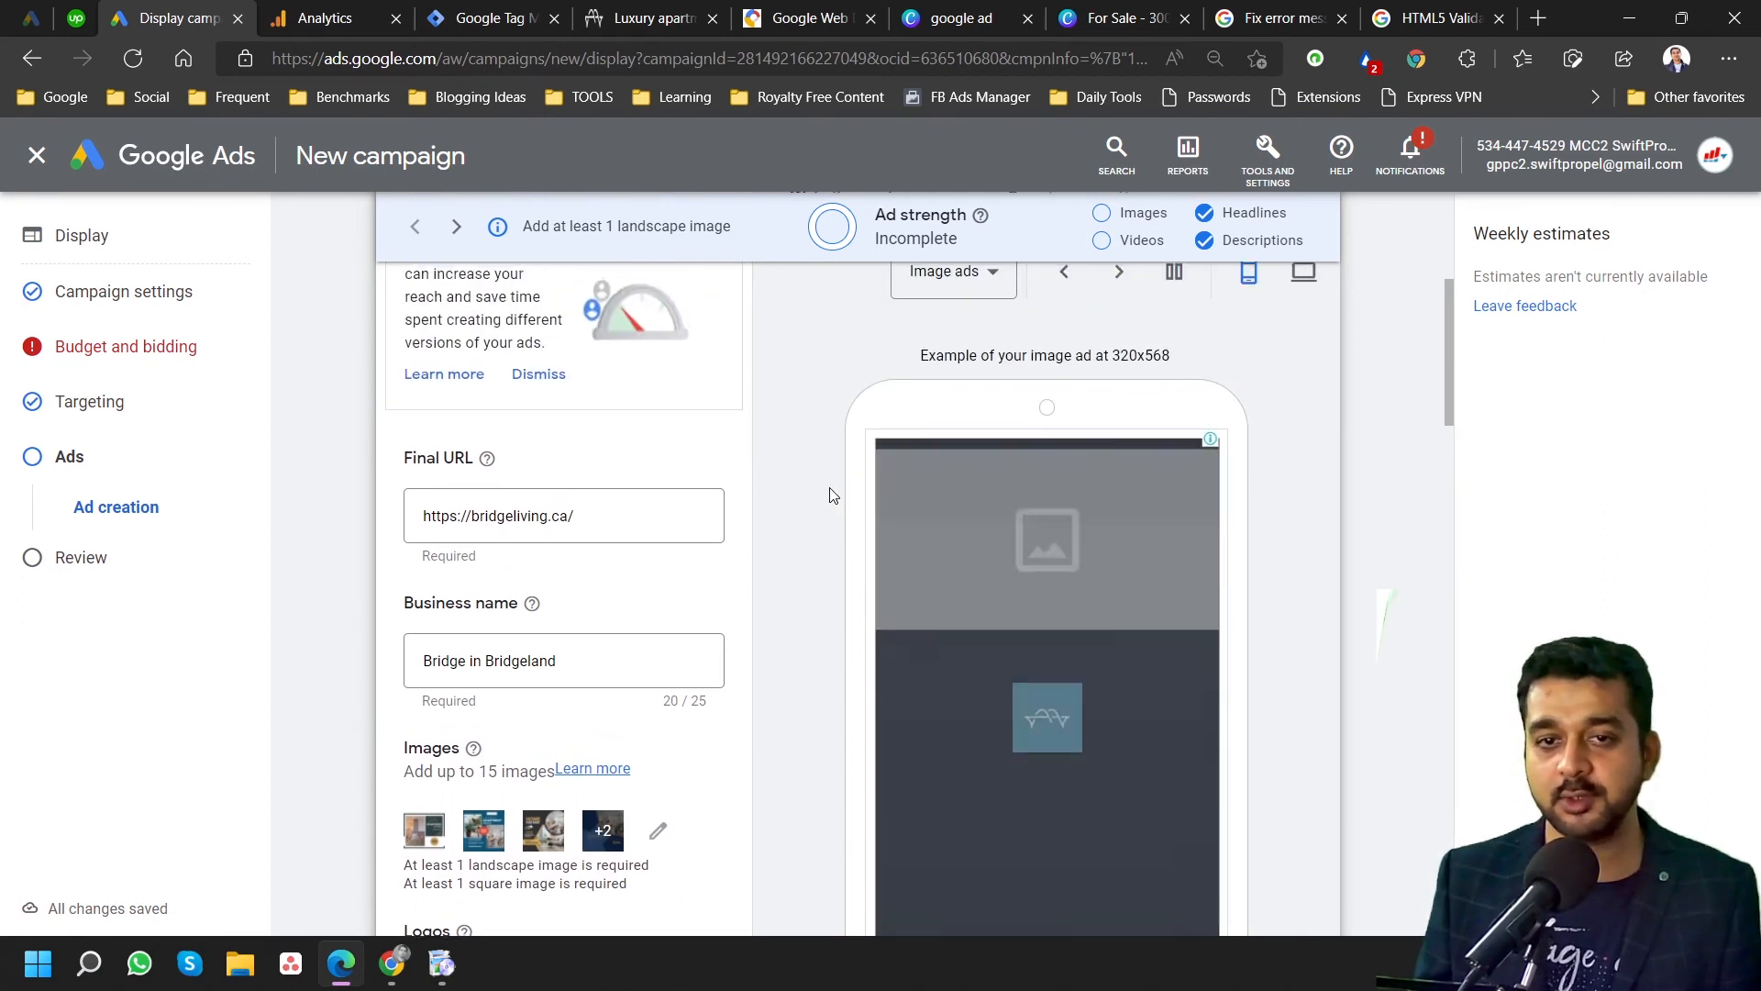
{"action": "scroll", "coordinate": [830, 495], "scroll_direction": "up", "scroll_amount": 1}
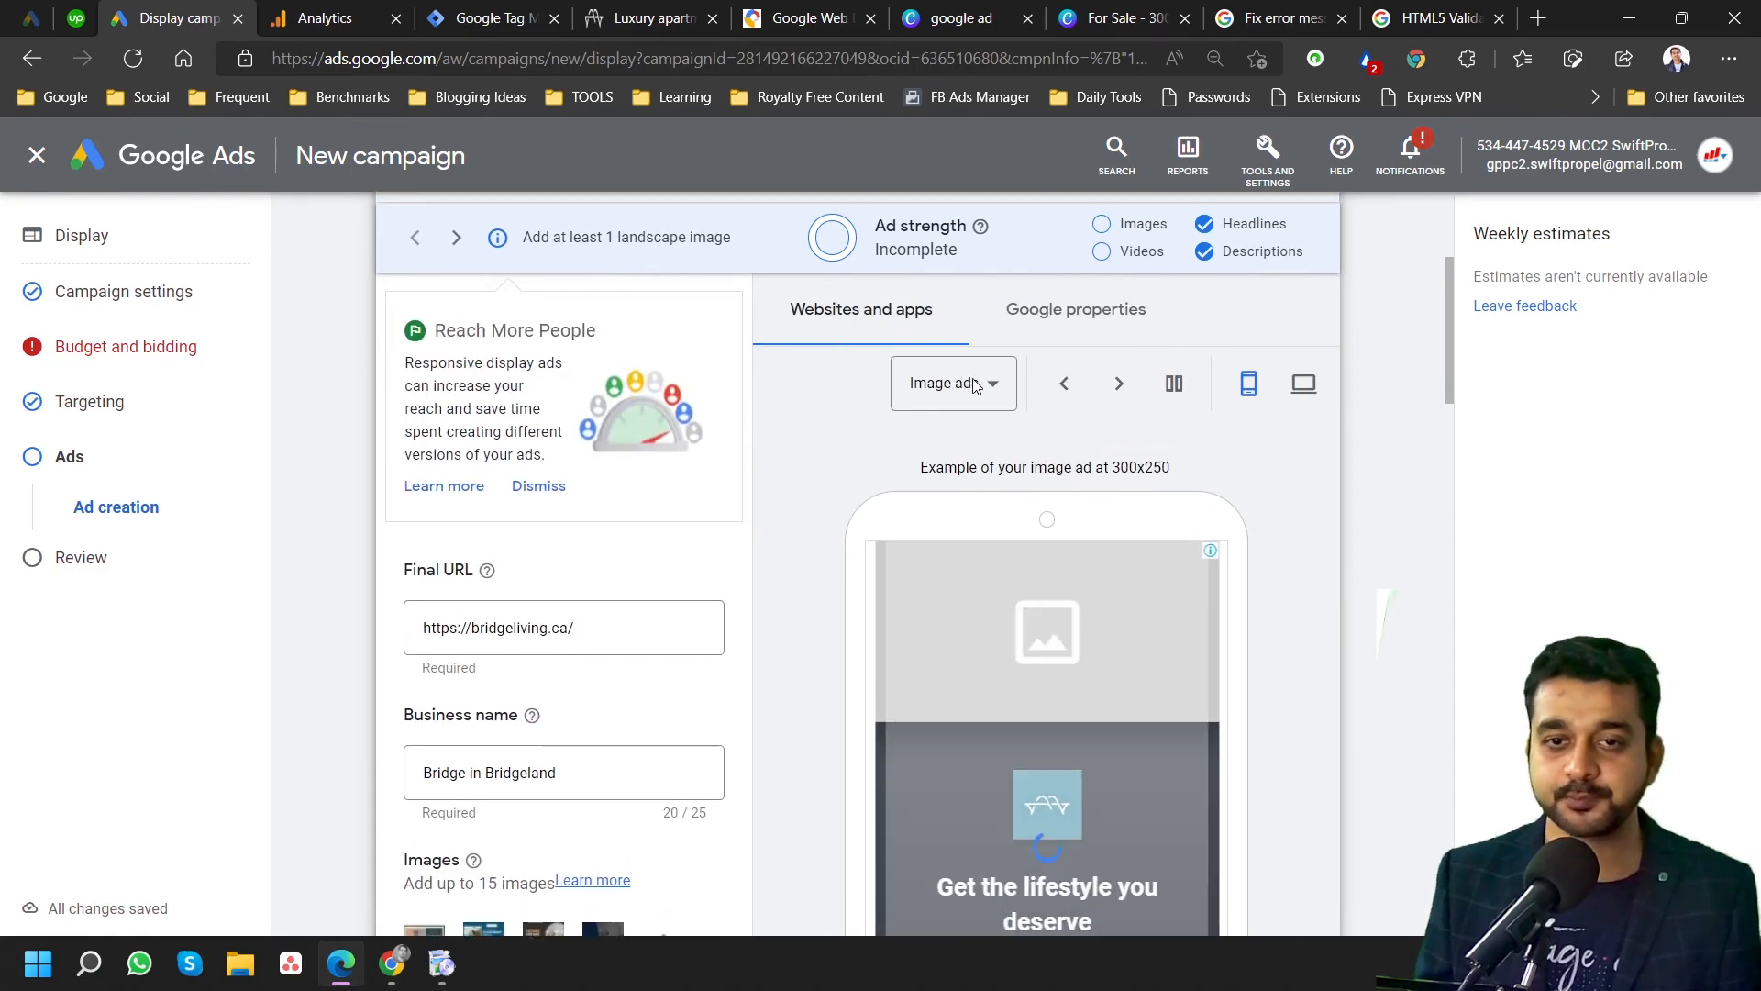
{"action": "scroll", "coordinate": [806, 536], "scroll_direction": "down", "scroll_amount": 2}
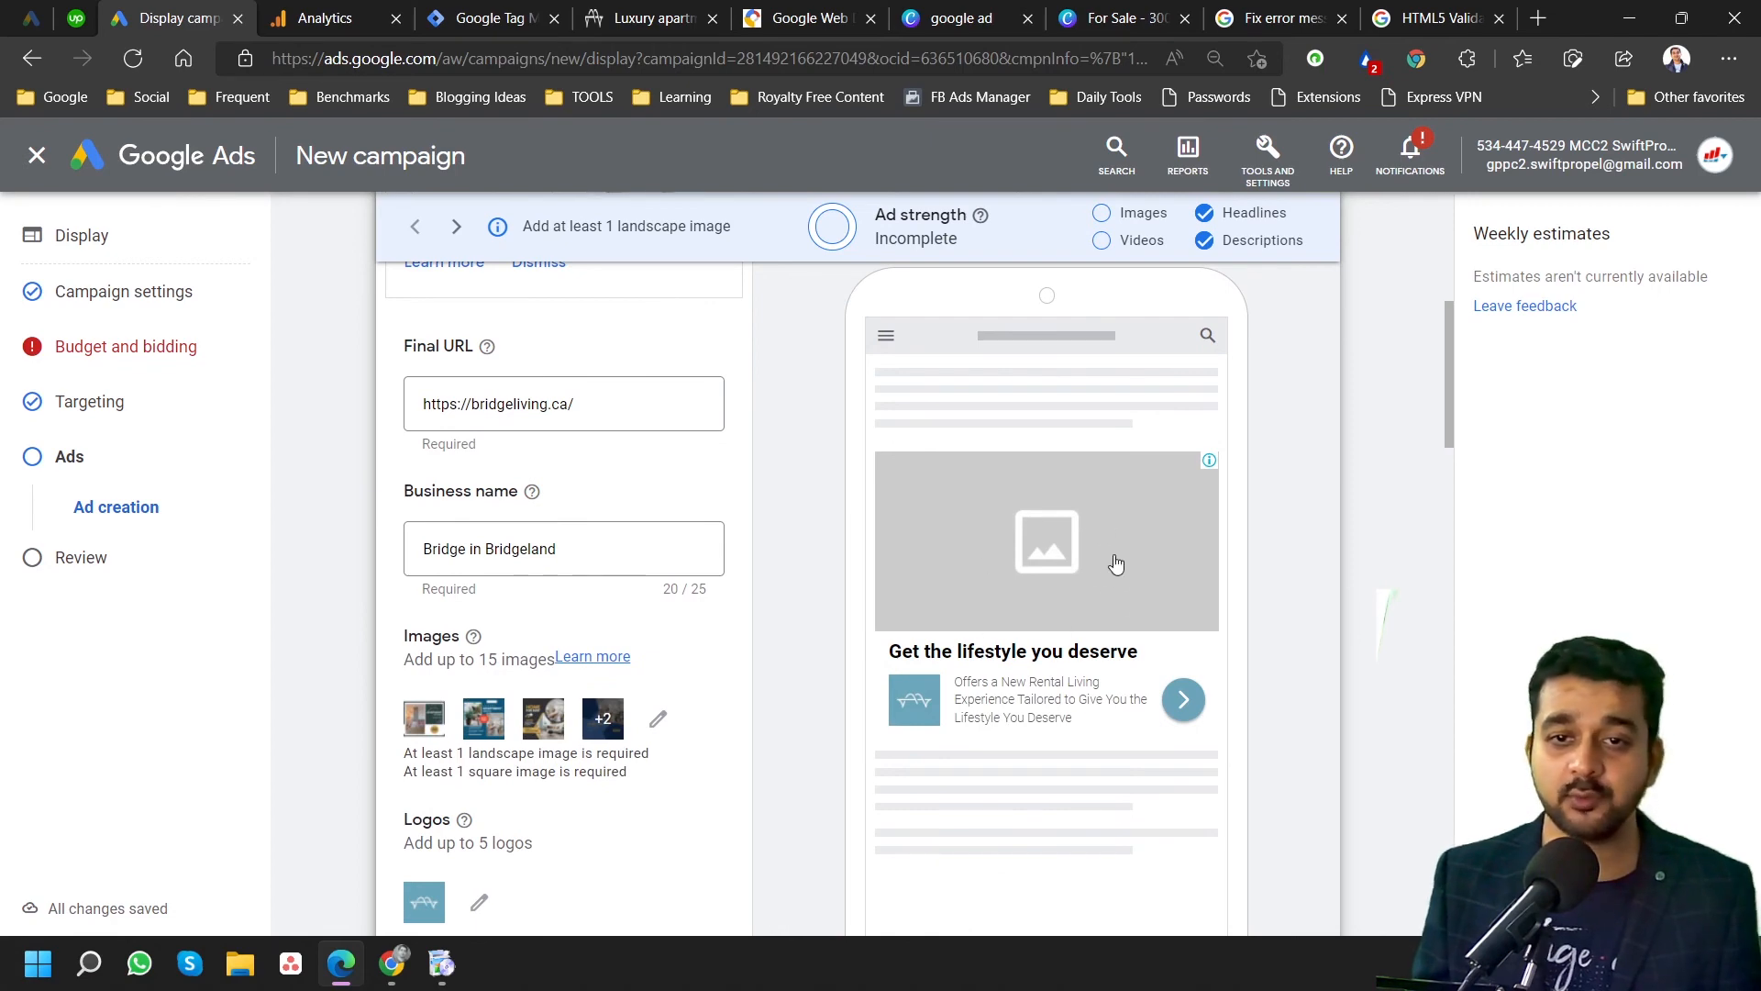
{"action": "scroll", "coordinate": [1105, 561], "scroll_direction": "up", "scroll_amount": 2}
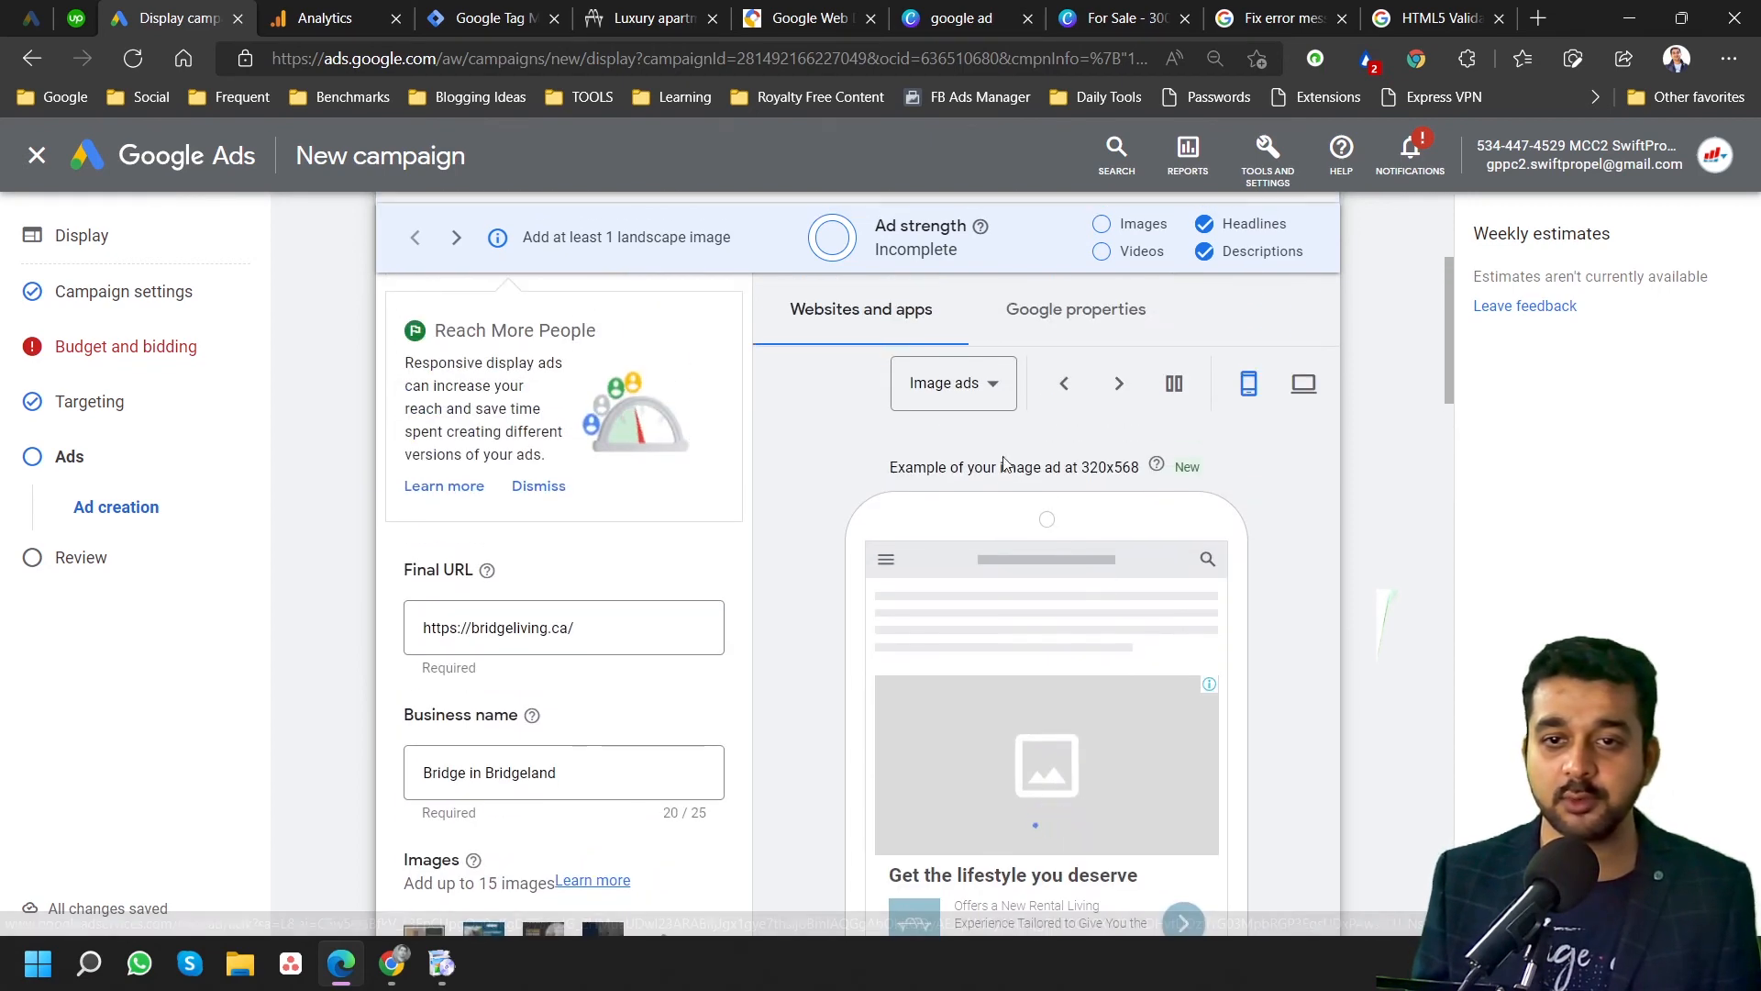
{"action": "scroll", "coordinate": [704, 727], "scroll_direction": "down", "scroll_amount": 3}
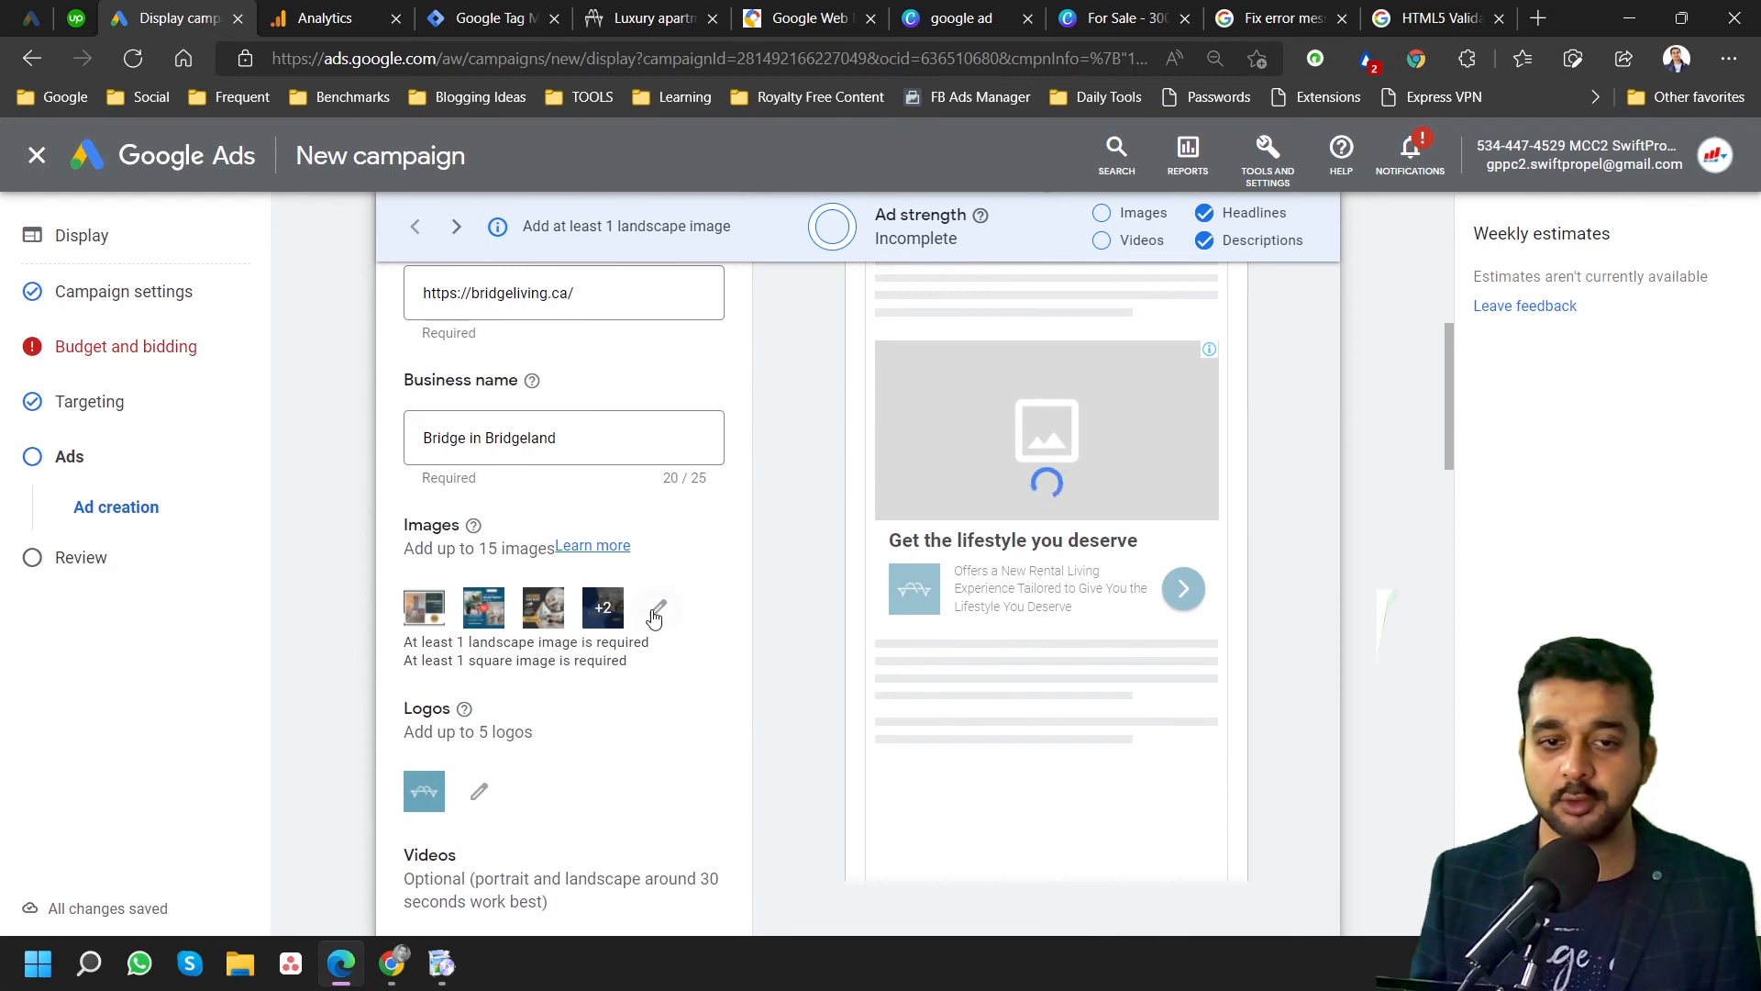
{"action": "scroll", "coordinate": [990, 576], "scroll_direction": "up", "scroll_amount": 3}
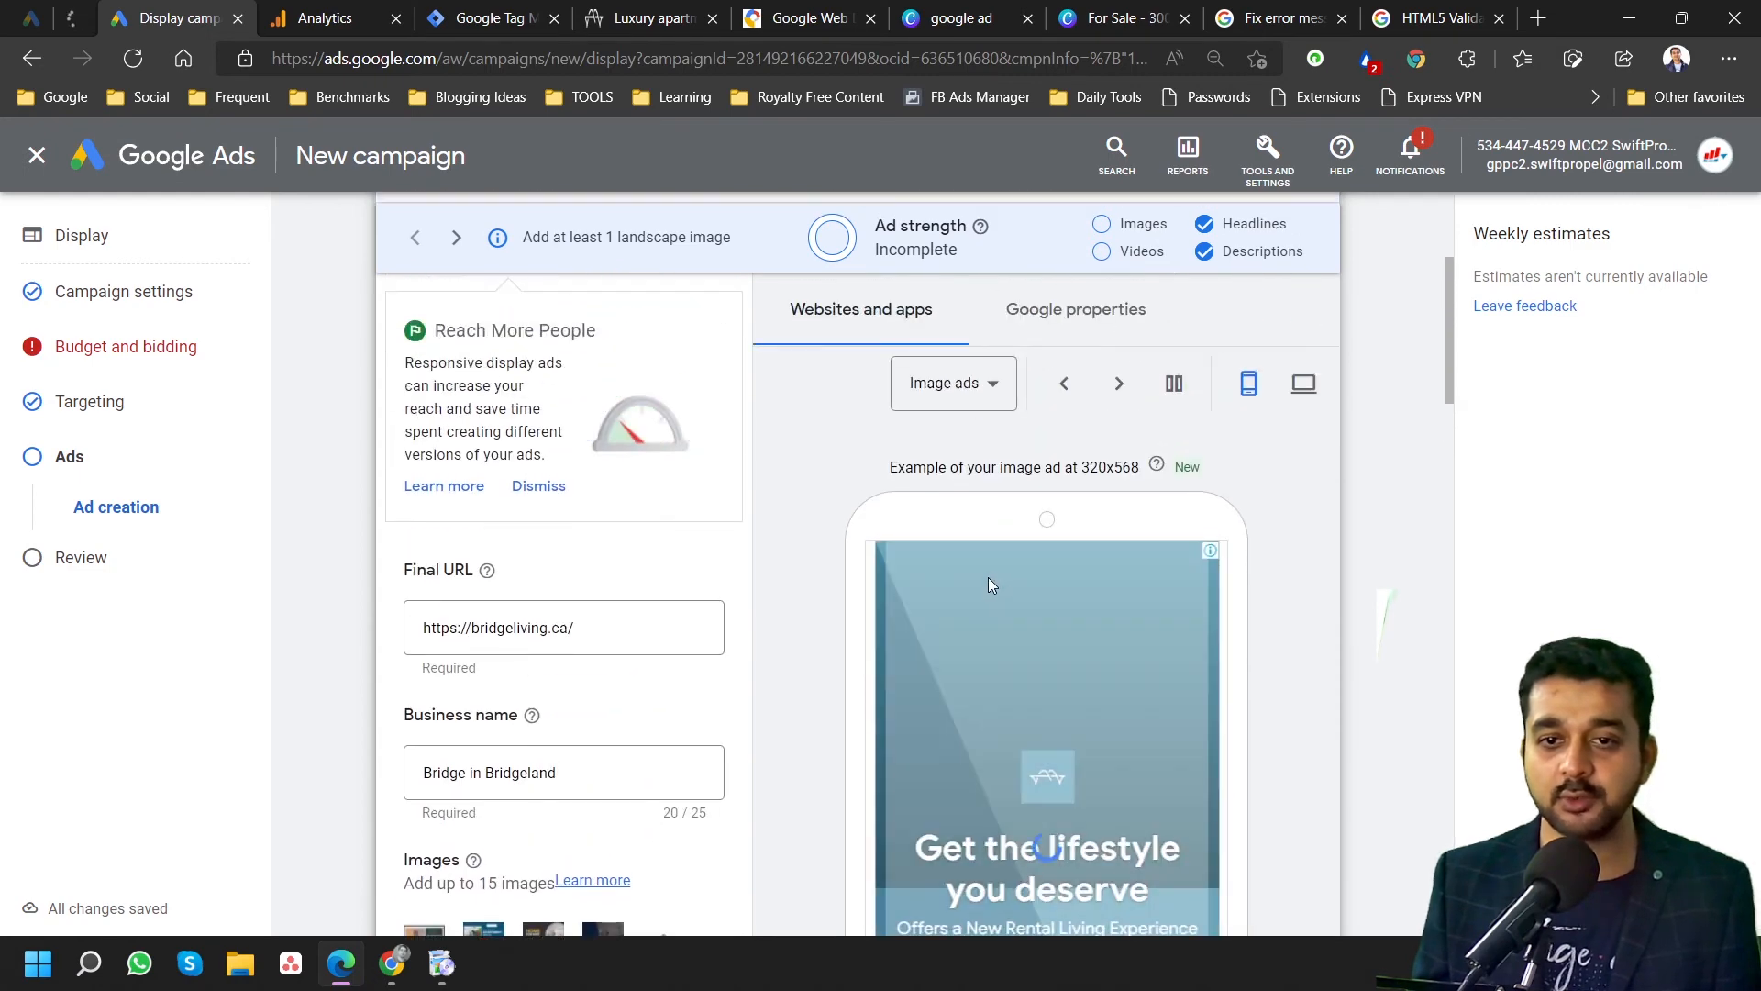
Reopen the ad's image selection and select the 1919 x 1080 image found by scanning bridgeliving.ca.
{"action": "scroll", "coordinate": [991, 576], "scroll_direction": "down", "scroll_amount": 2}
{"action": "left_click", "coordinate": [661, 718]}
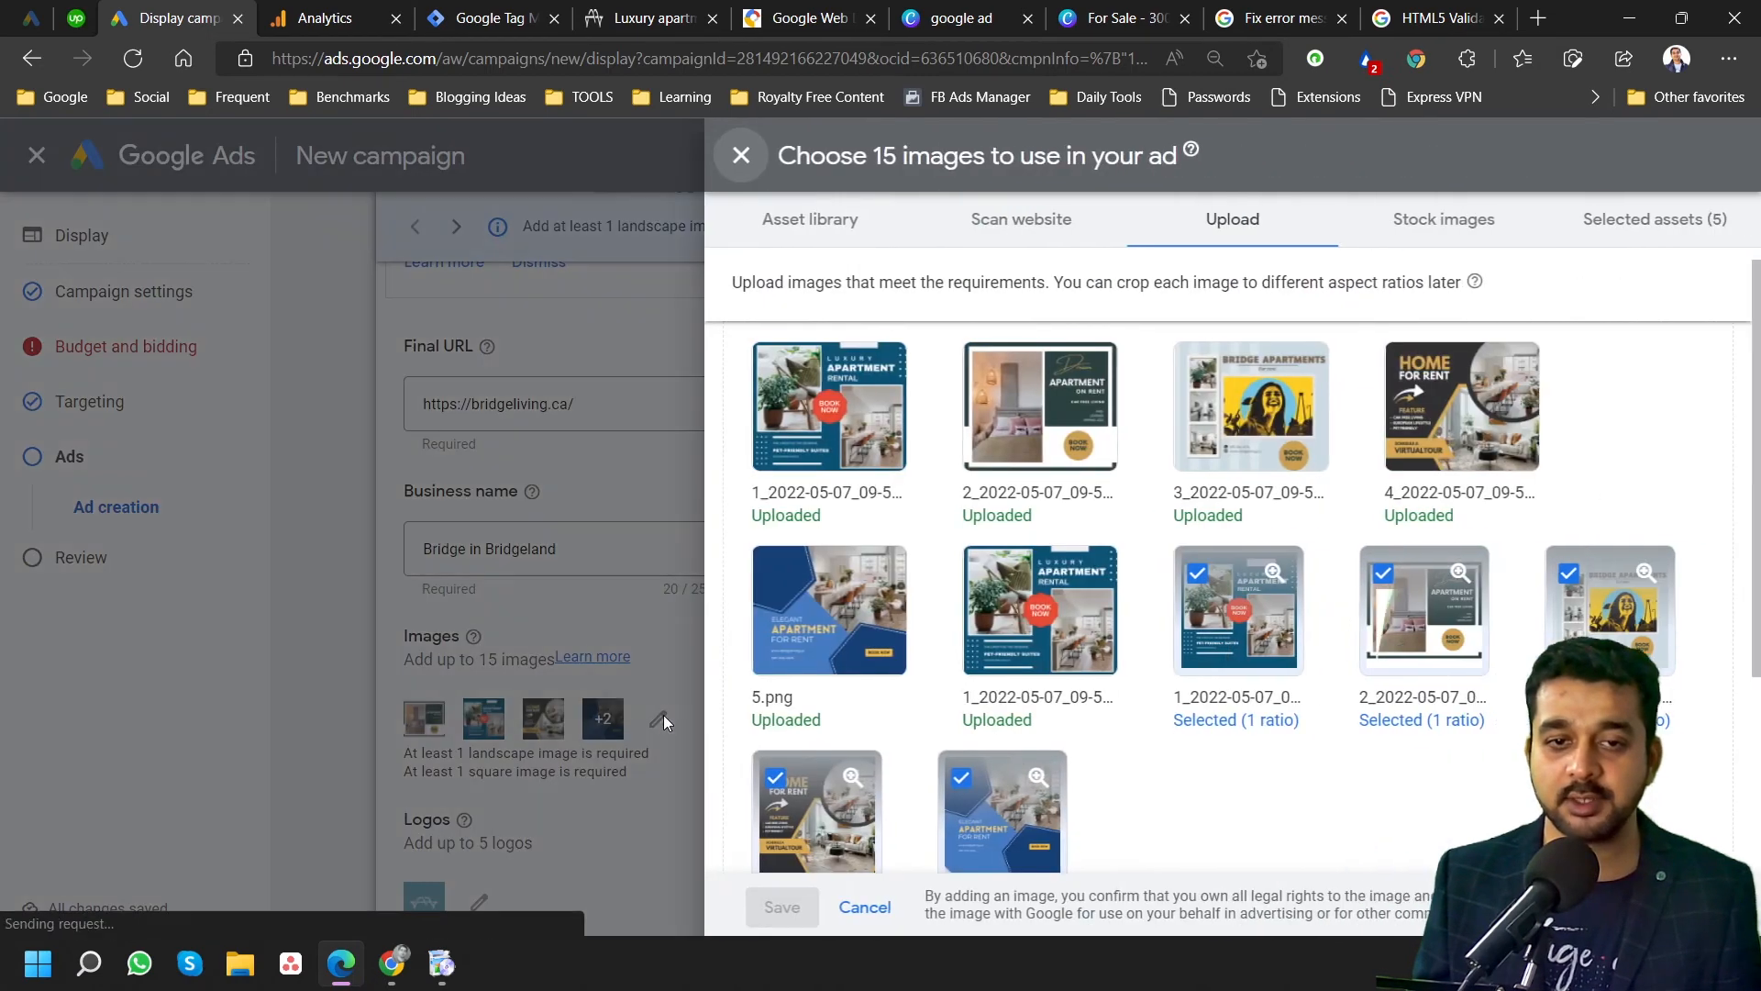
{"action": "left_click", "coordinate": [955, 235]}
{"action": "left_click", "coordinate": [756, 470]}
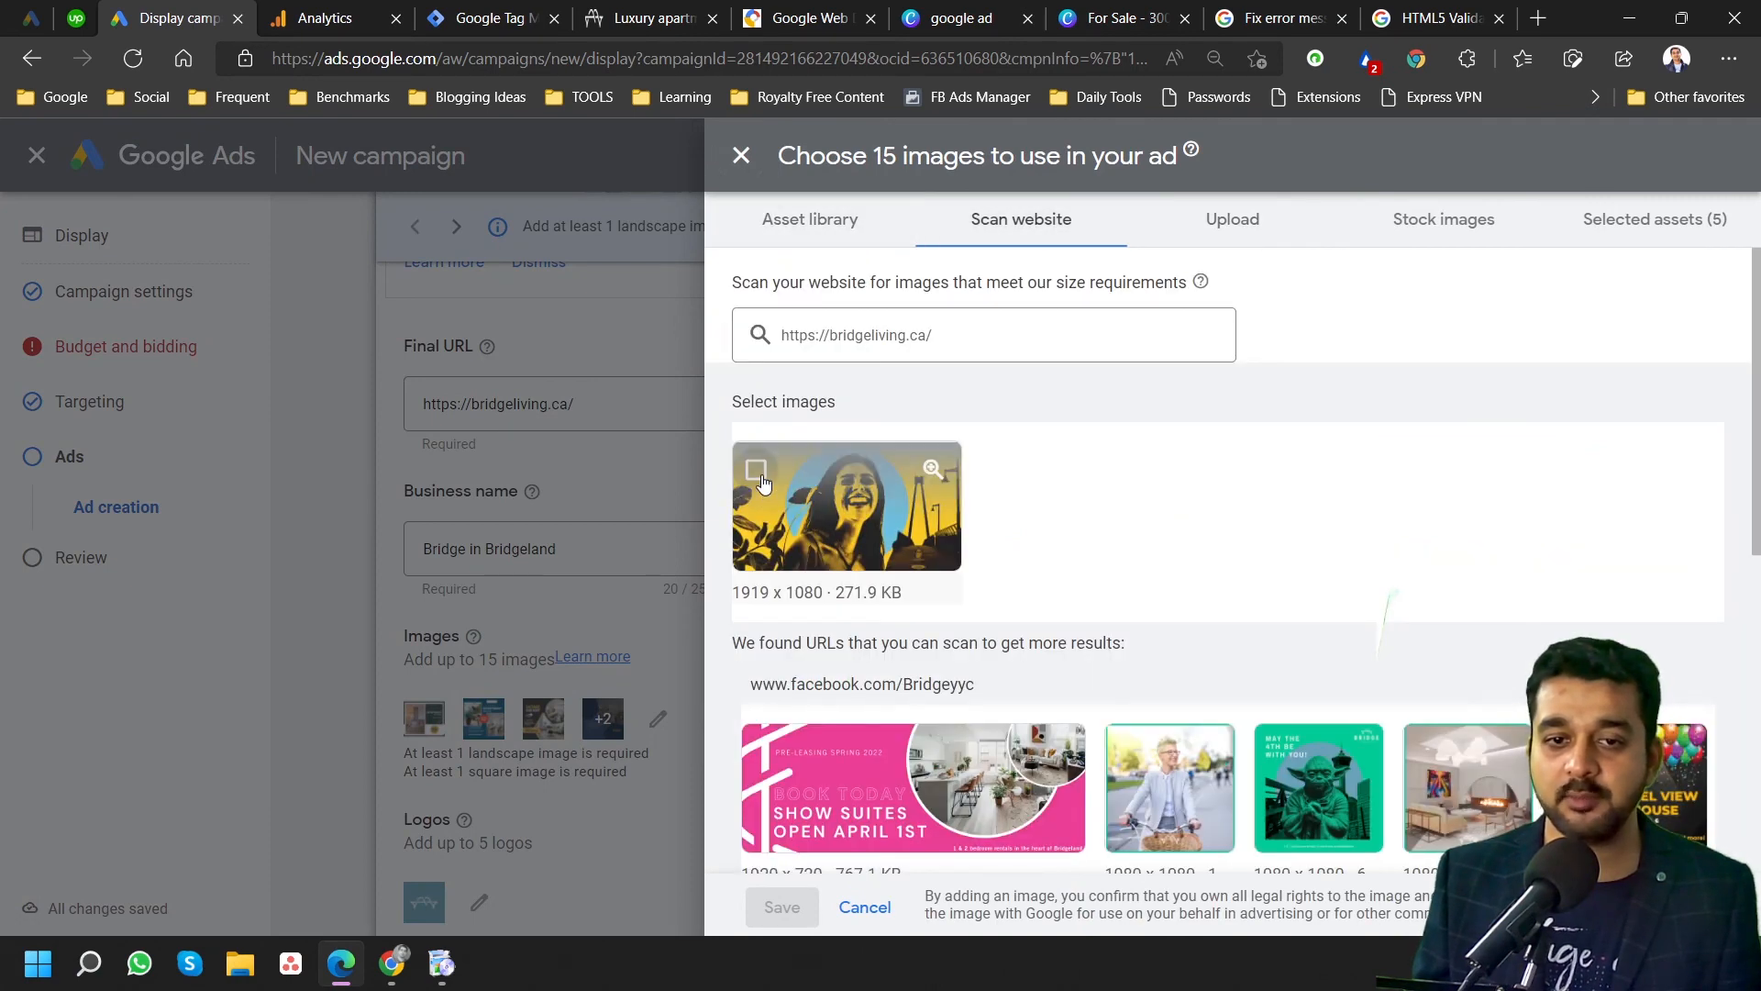
Select the cyclist photo, the pink Connect to Smart Home Technology image and the yellow Connect and Explore image from the Facebook scan results.
{"action": "scroll", "coordinate": [1085, 582], "scroll_direction": "down", "scroll_amount": 3}
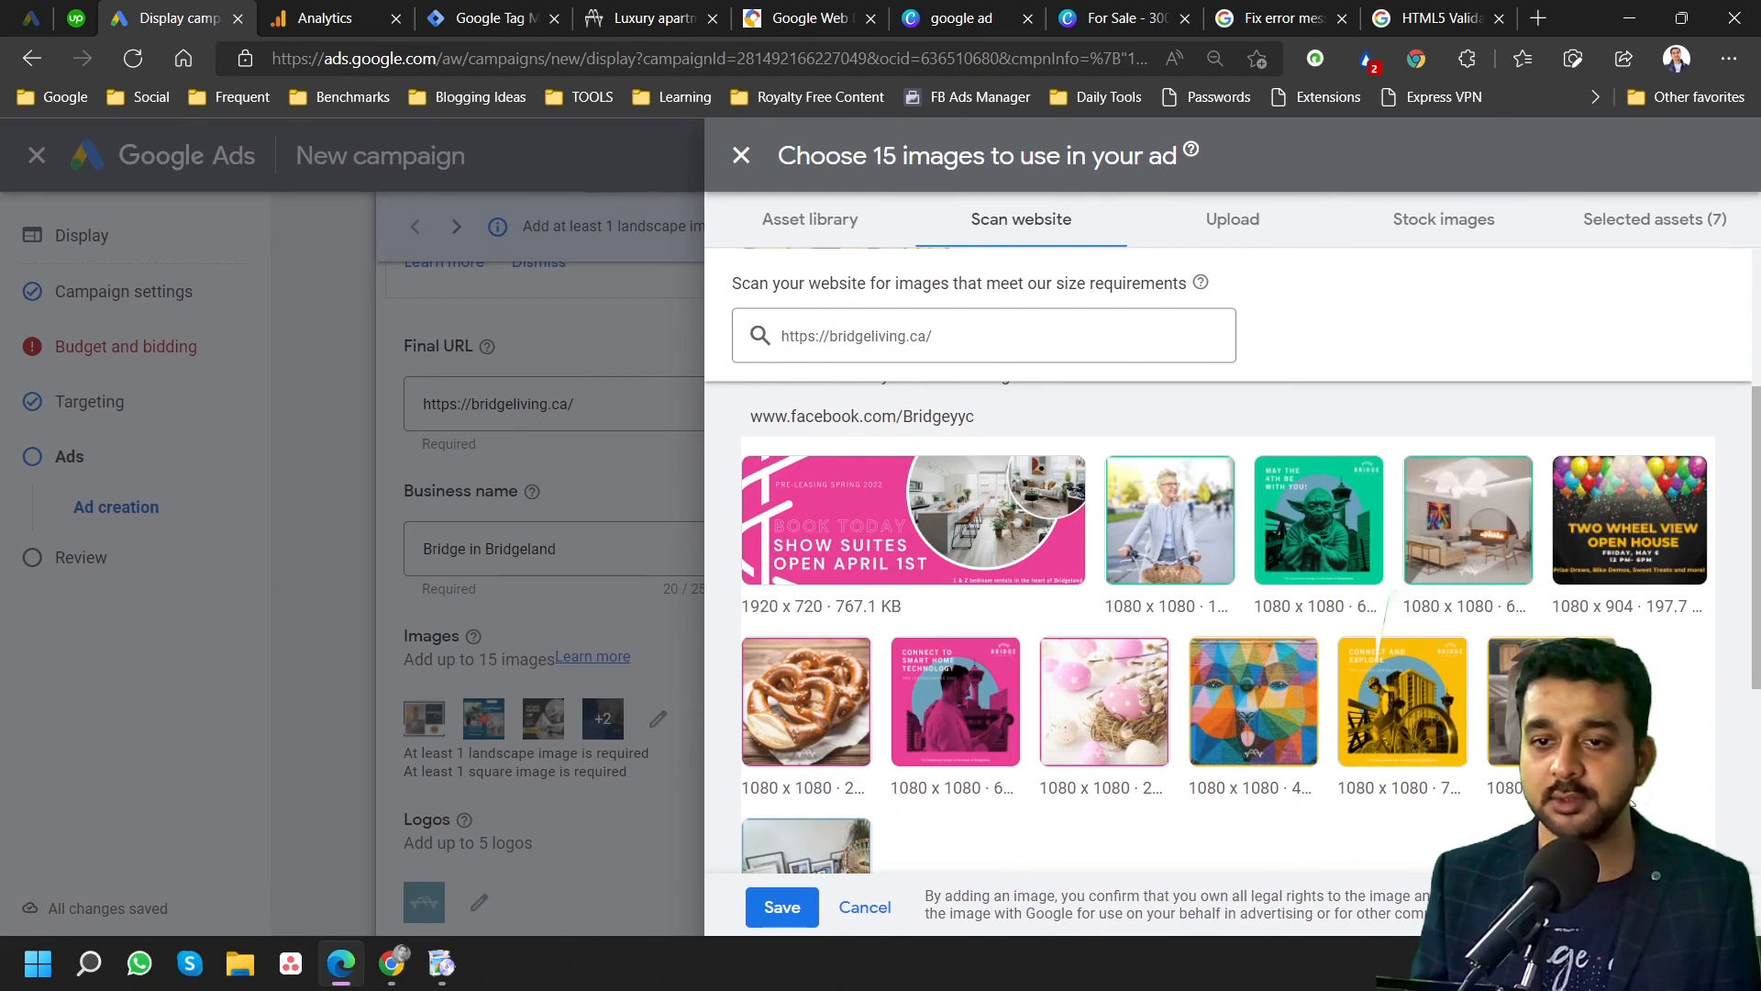
{"action": "scroll", "coordinate": [1043, 737], "scroll_direction": "down", "scroll_amount": 2}
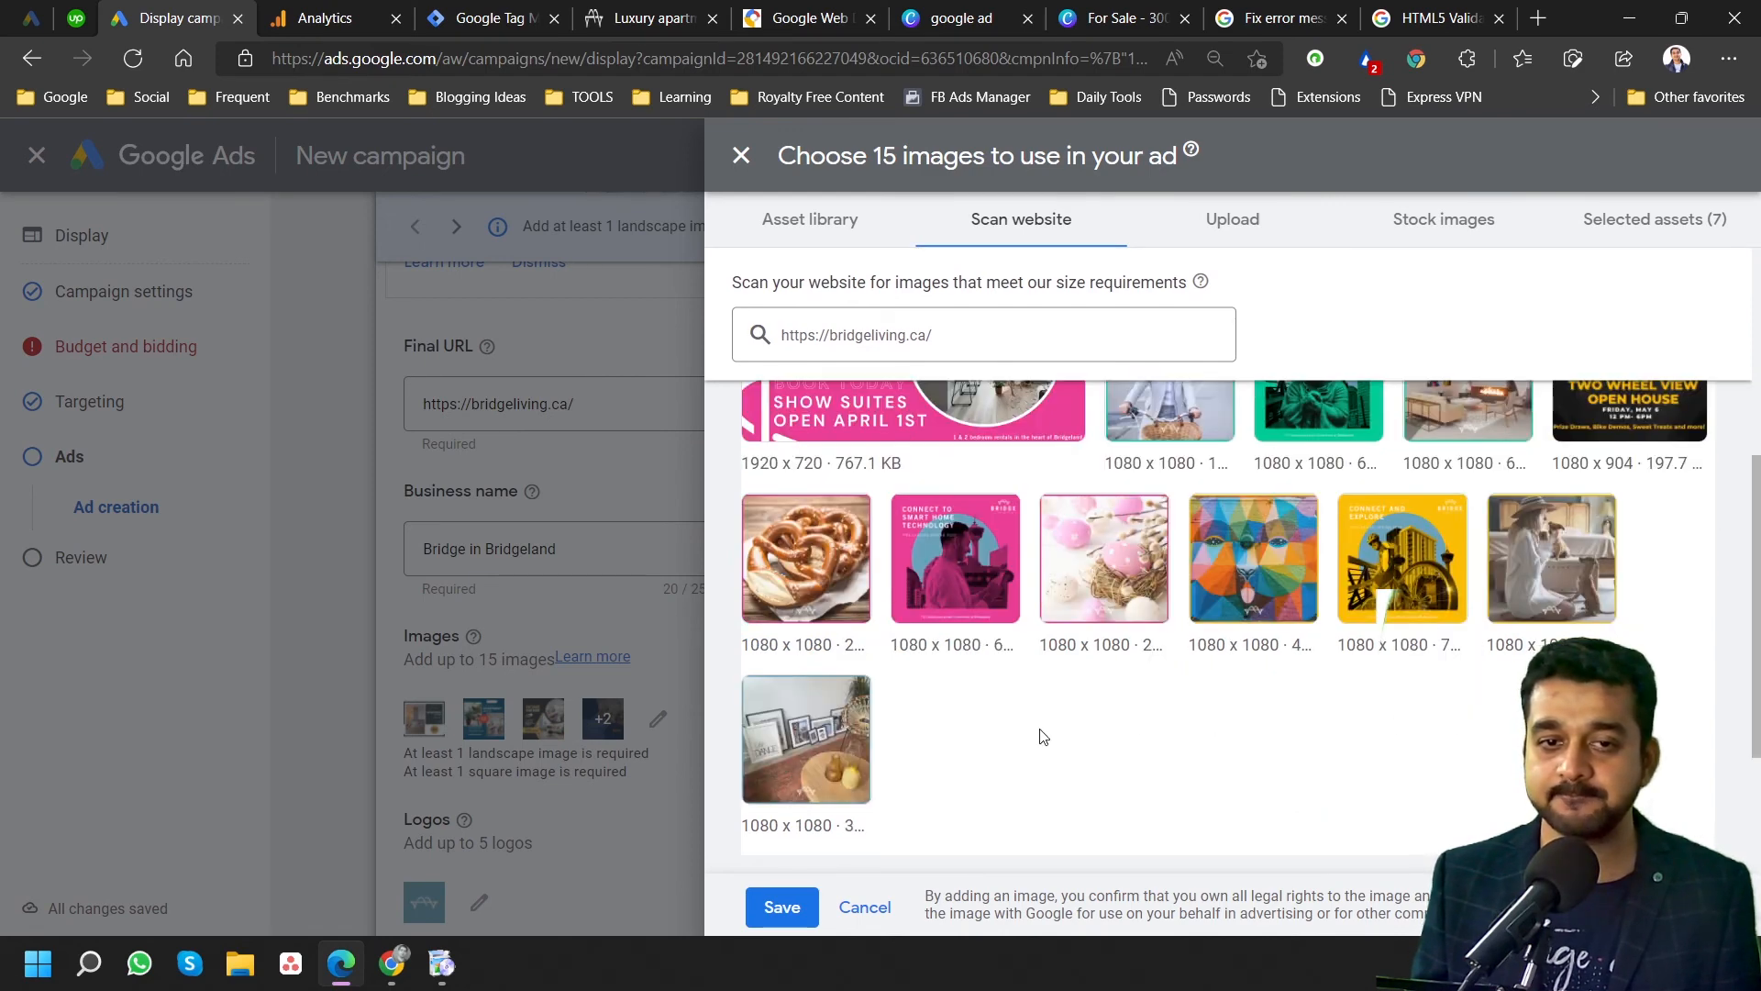
{"action": "scroll", "coordinate": [1043, 737], "scroll_direction": "up", "scroll_amount": 4}
{"action": "scroll", "coordinate": [1043, 736], "scroll_direction": "down", "scroll_amount": 6}
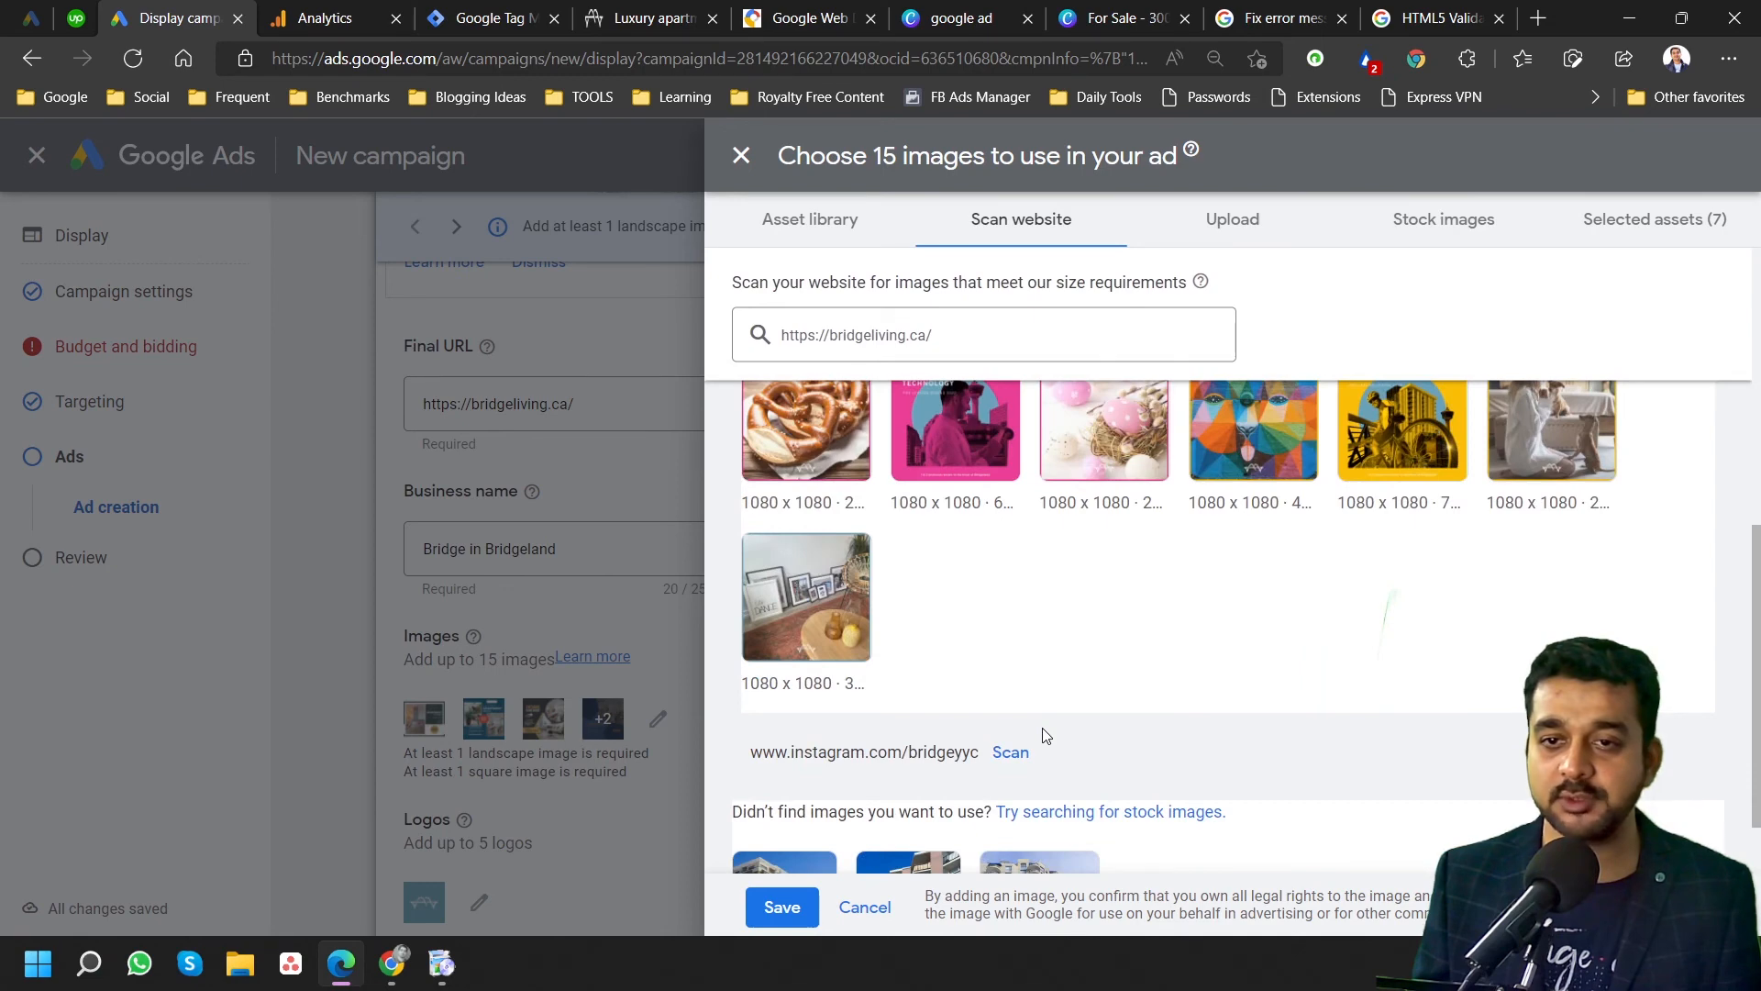
{"action": "scroll", "coordinate": [1043, 737], "scroll_direction": "up", "scroll_amount": 3}
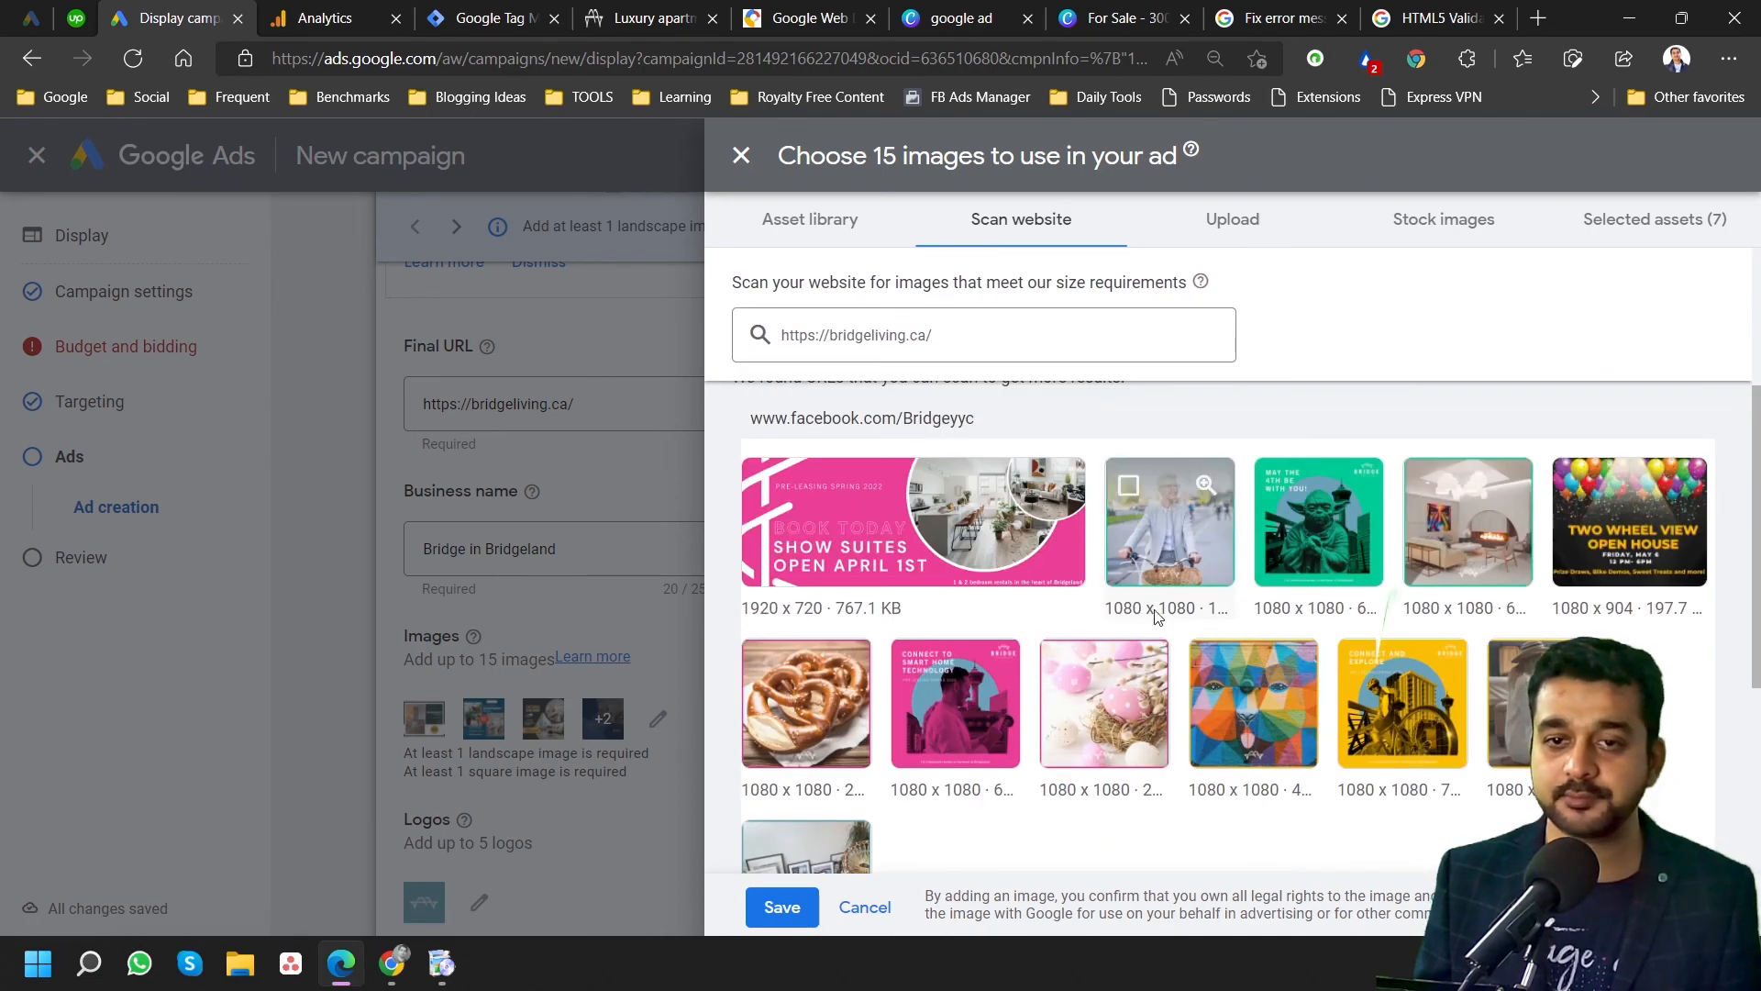
{"action": "left_click", "coordinate": [1127, 488]}
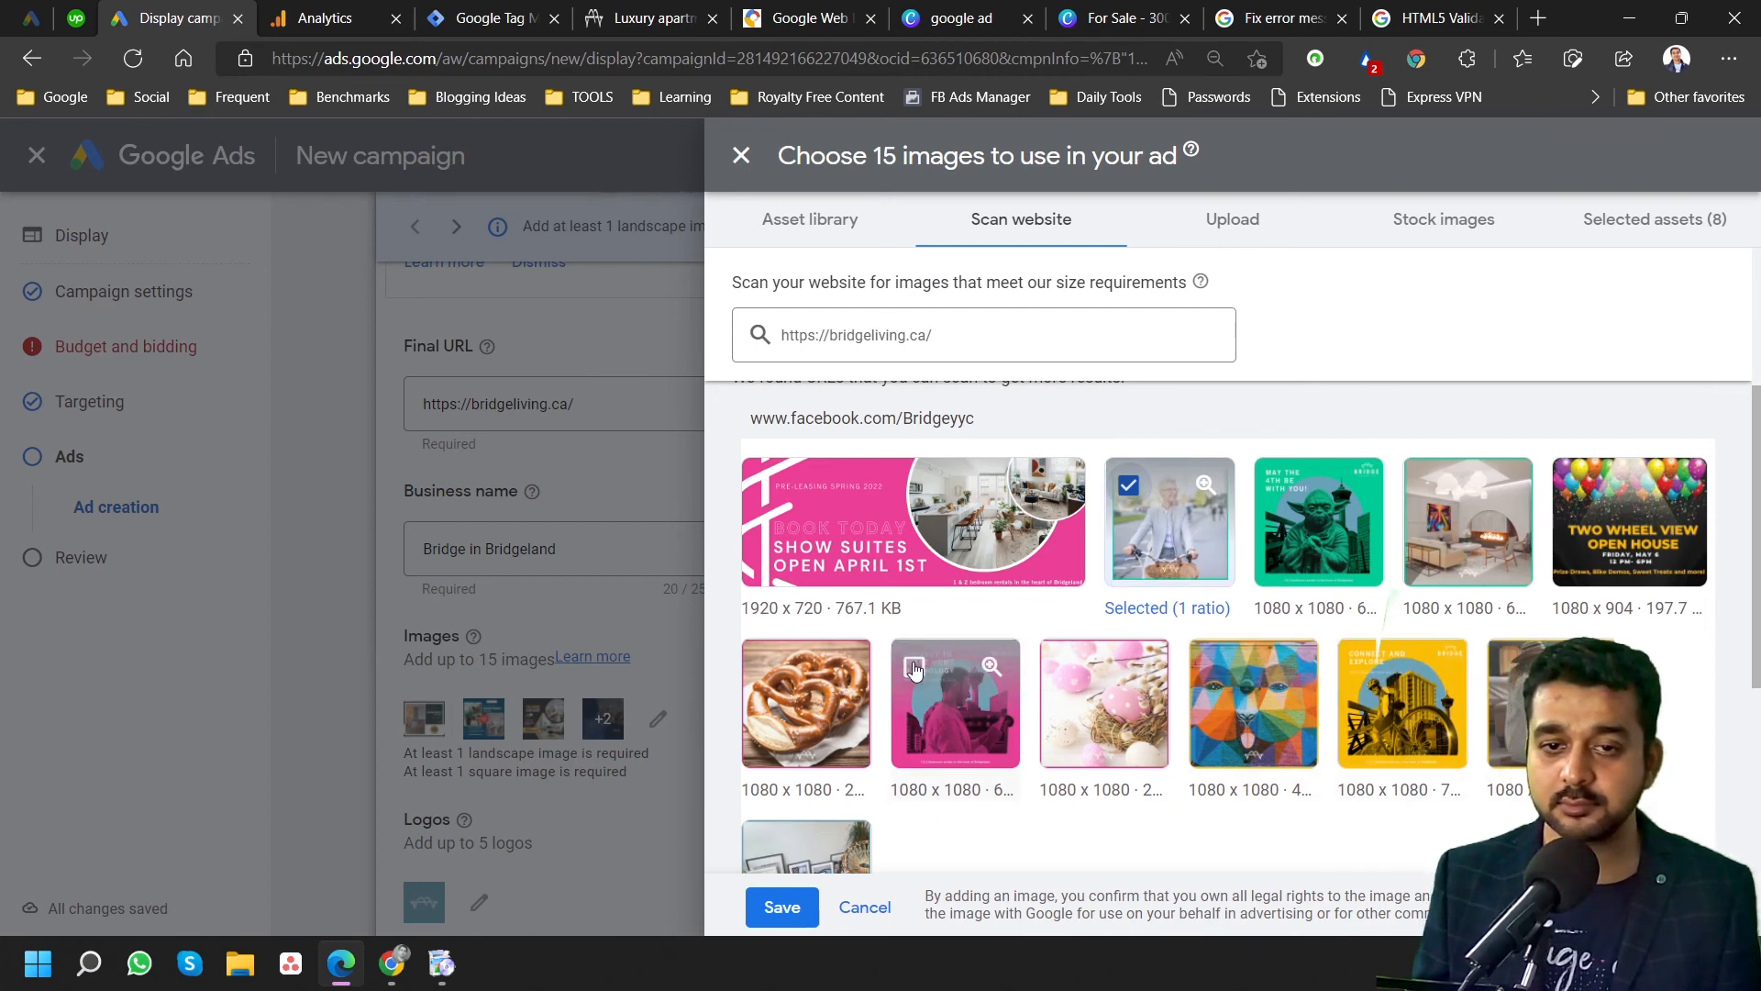
{"action": "left_click", "coordinate": [914, 667]}
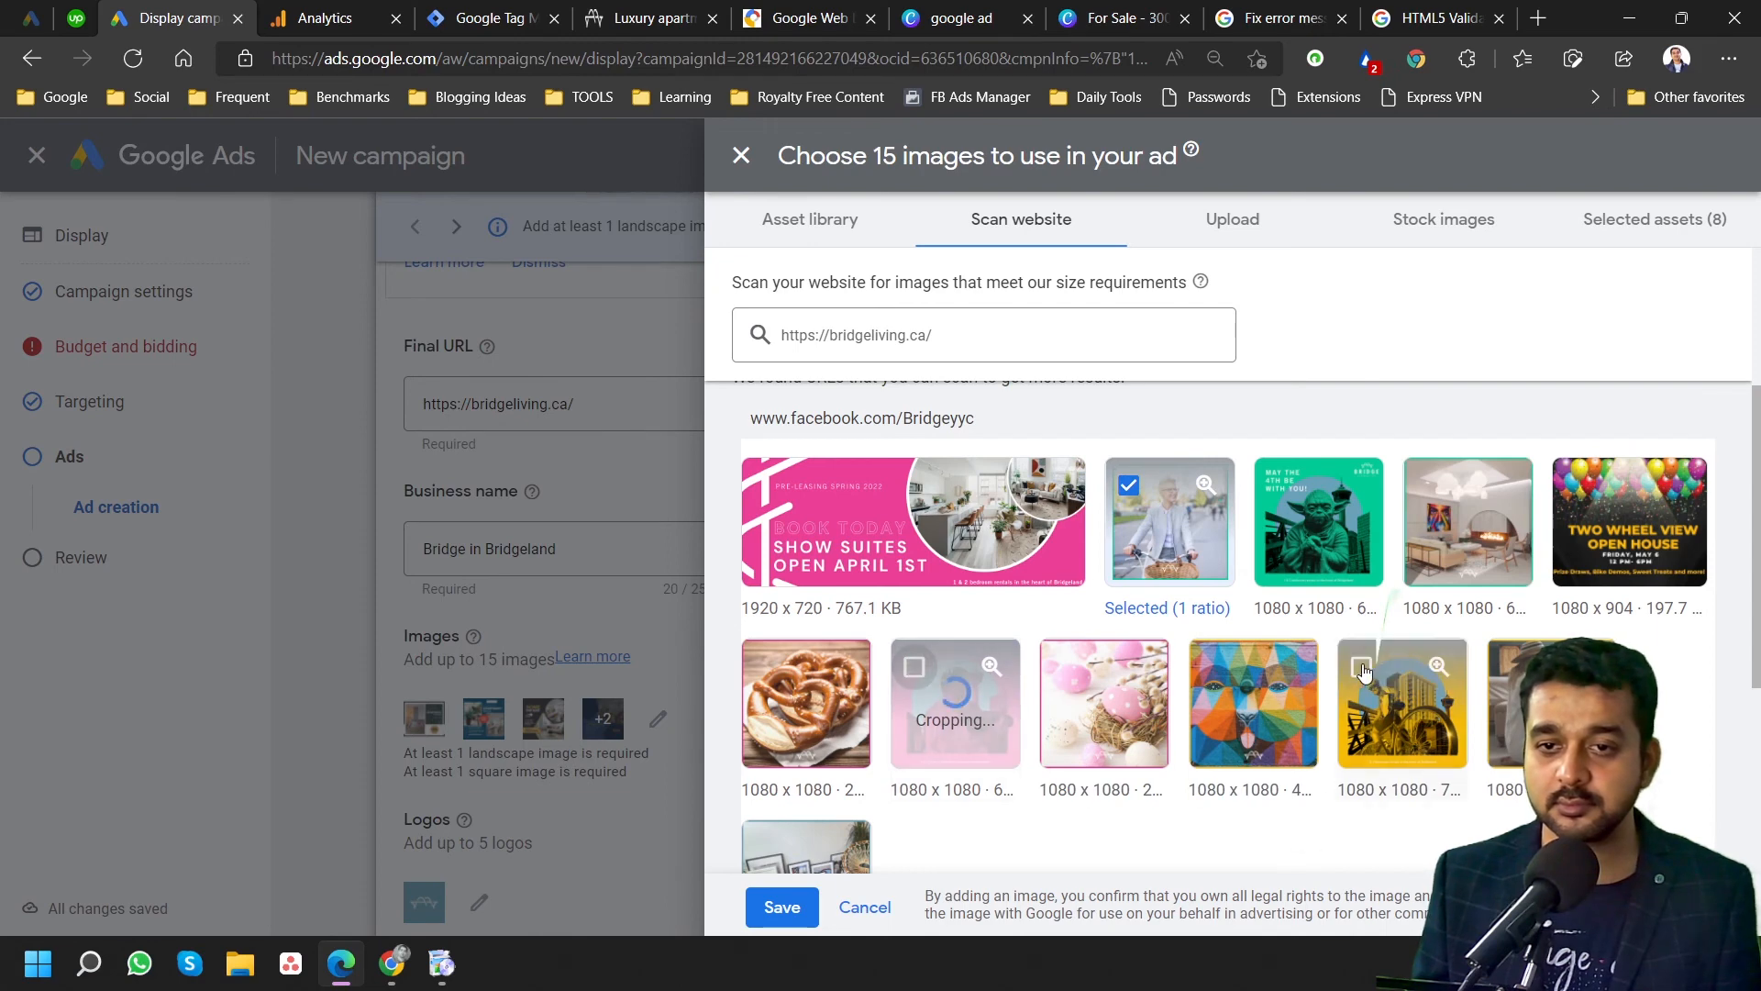
{"action": "left_click", "coordinate": [1362, 668]}
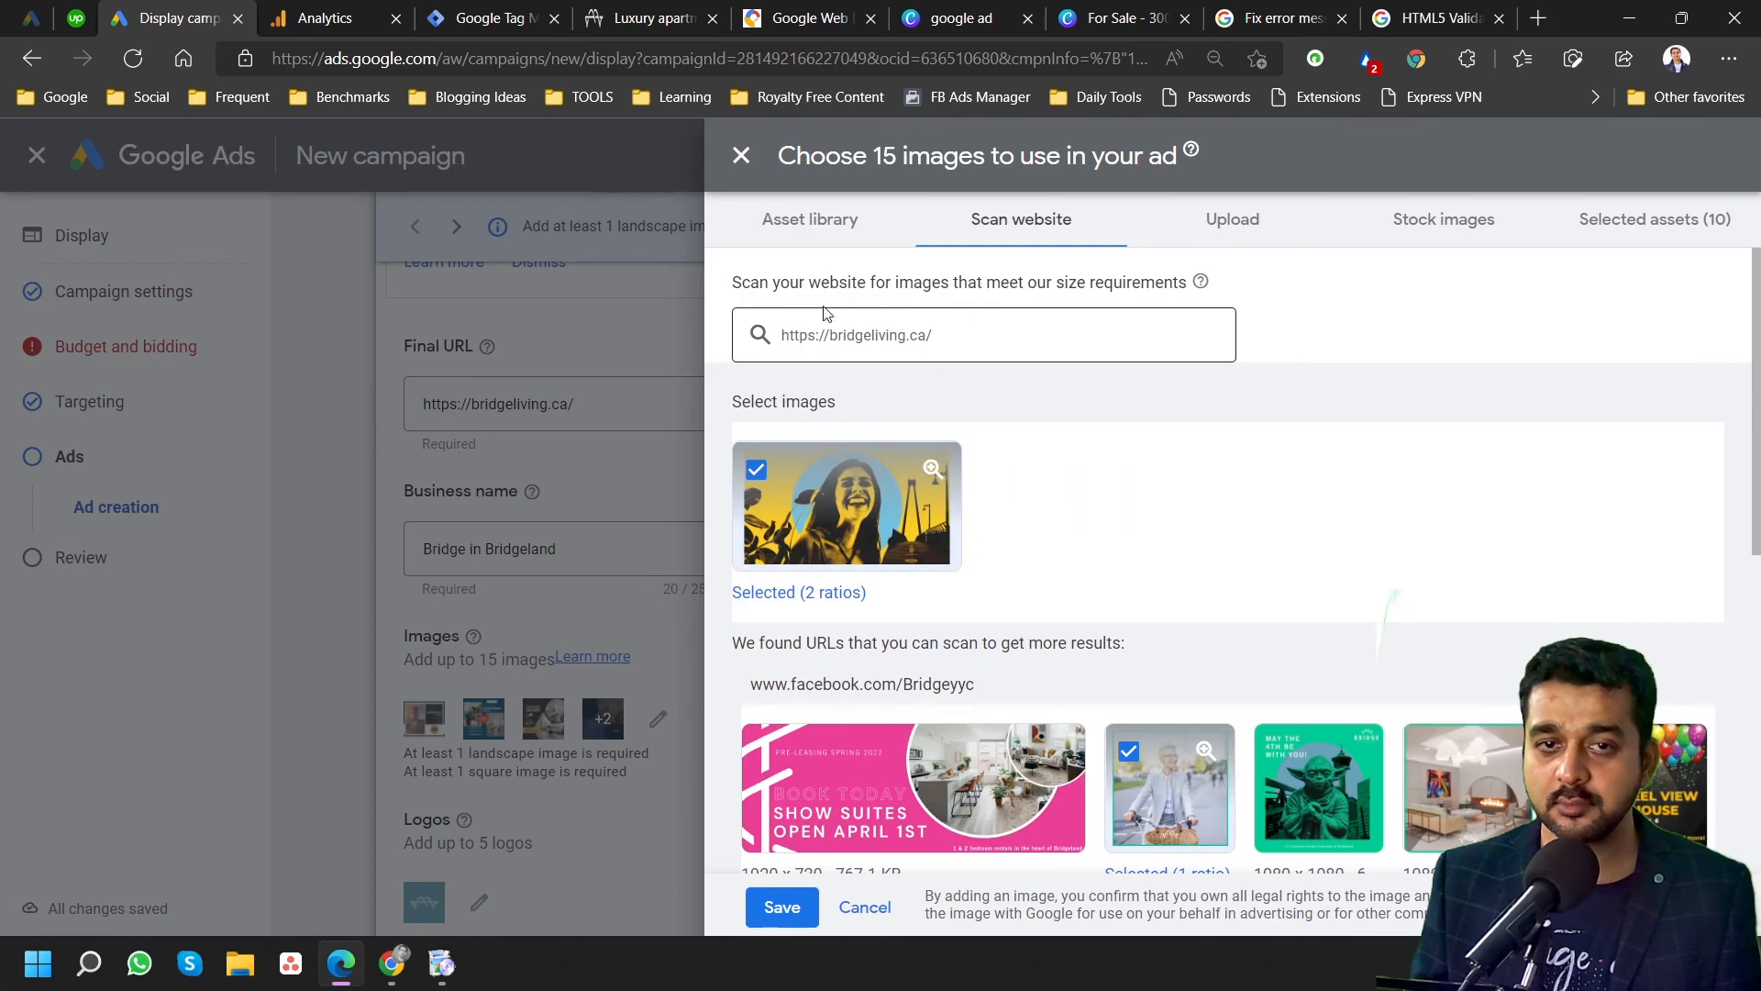
Add the 1280 x 960 rundleliving.com floor plan and DSC_7084EDM_1.91:1.jpg from the asset library to the ad's images.
{"action": "left_click", "coordinate": [813, 224]}
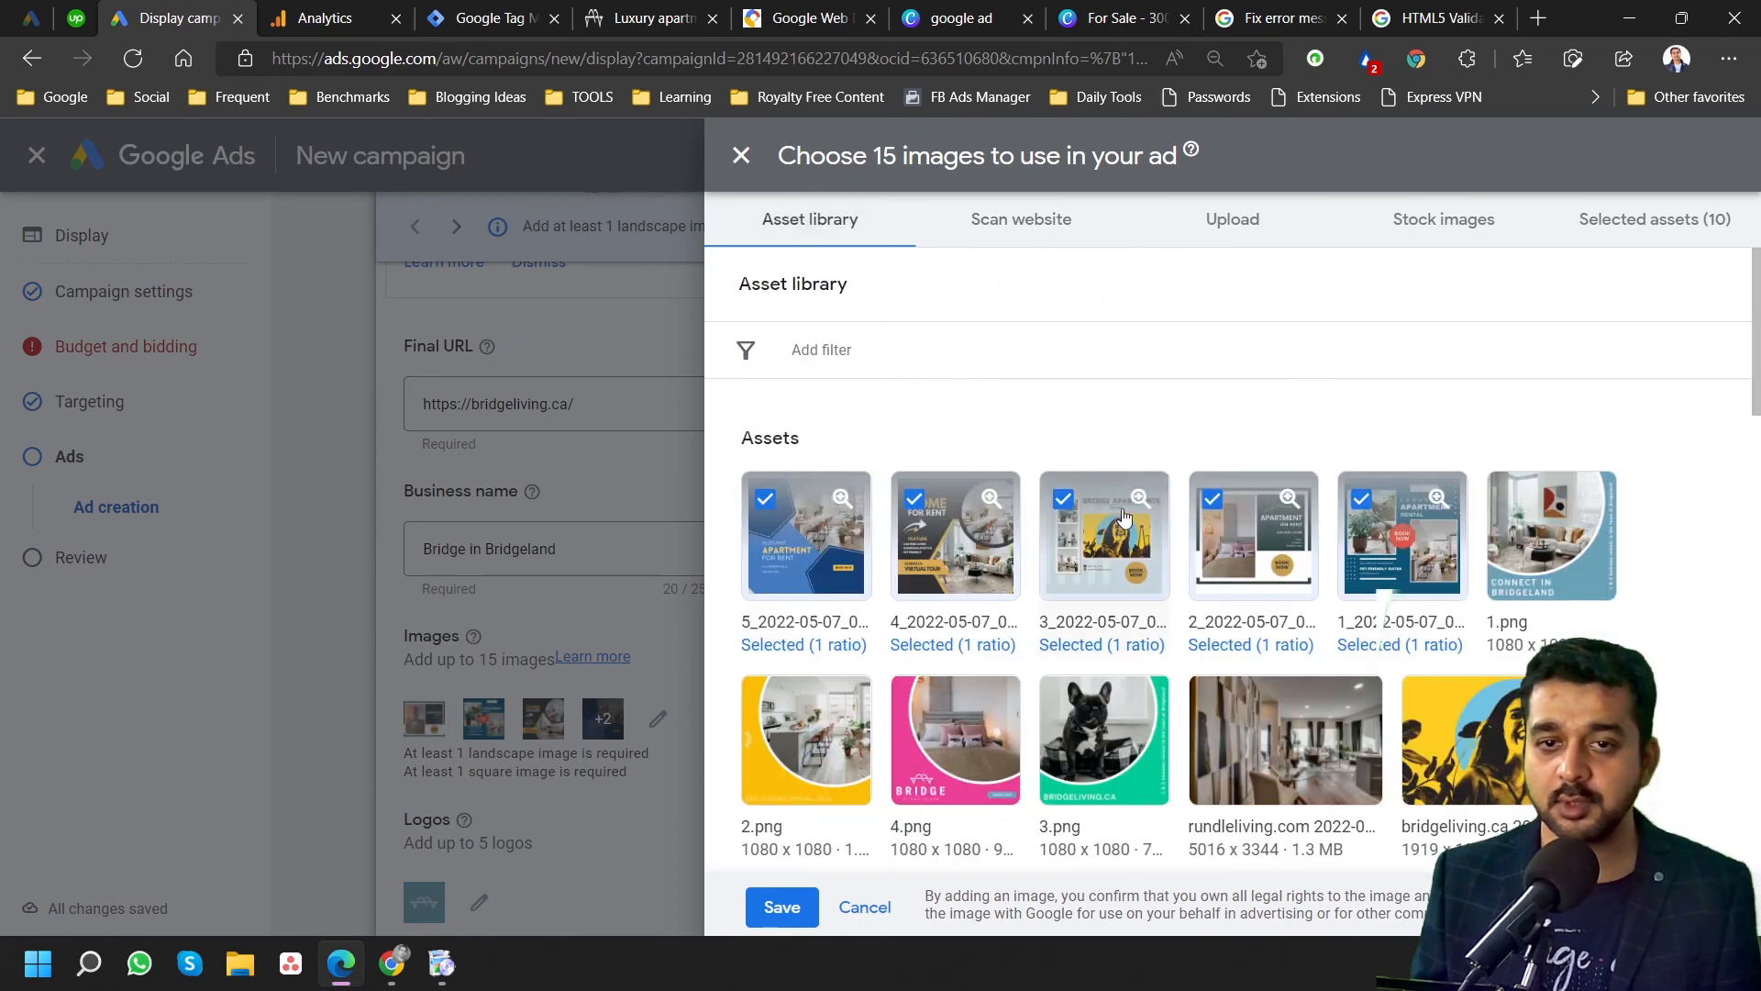
{"action": "scroll", "coordinate": [1207, 681], "scroll_direction": "down", "scroll_amount": 3}
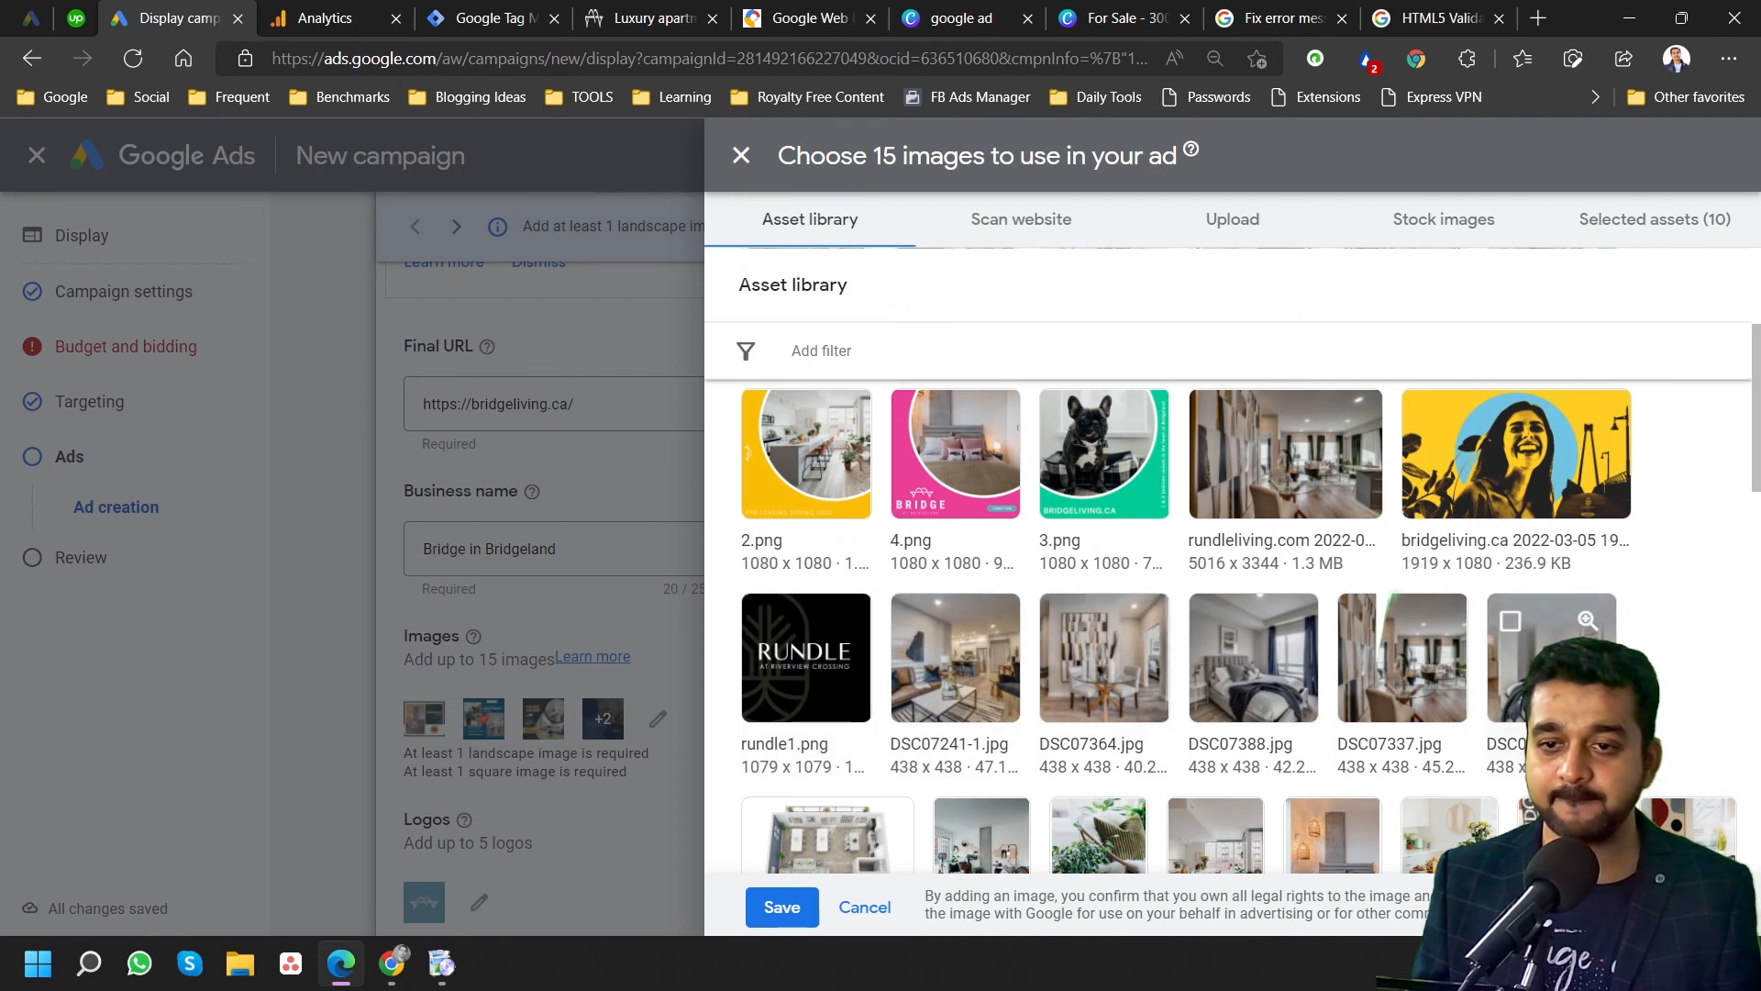
{"action": "scroll", "coordinate": [1670, 717], "scroll_direction": "down", "scroll_amount": 1}
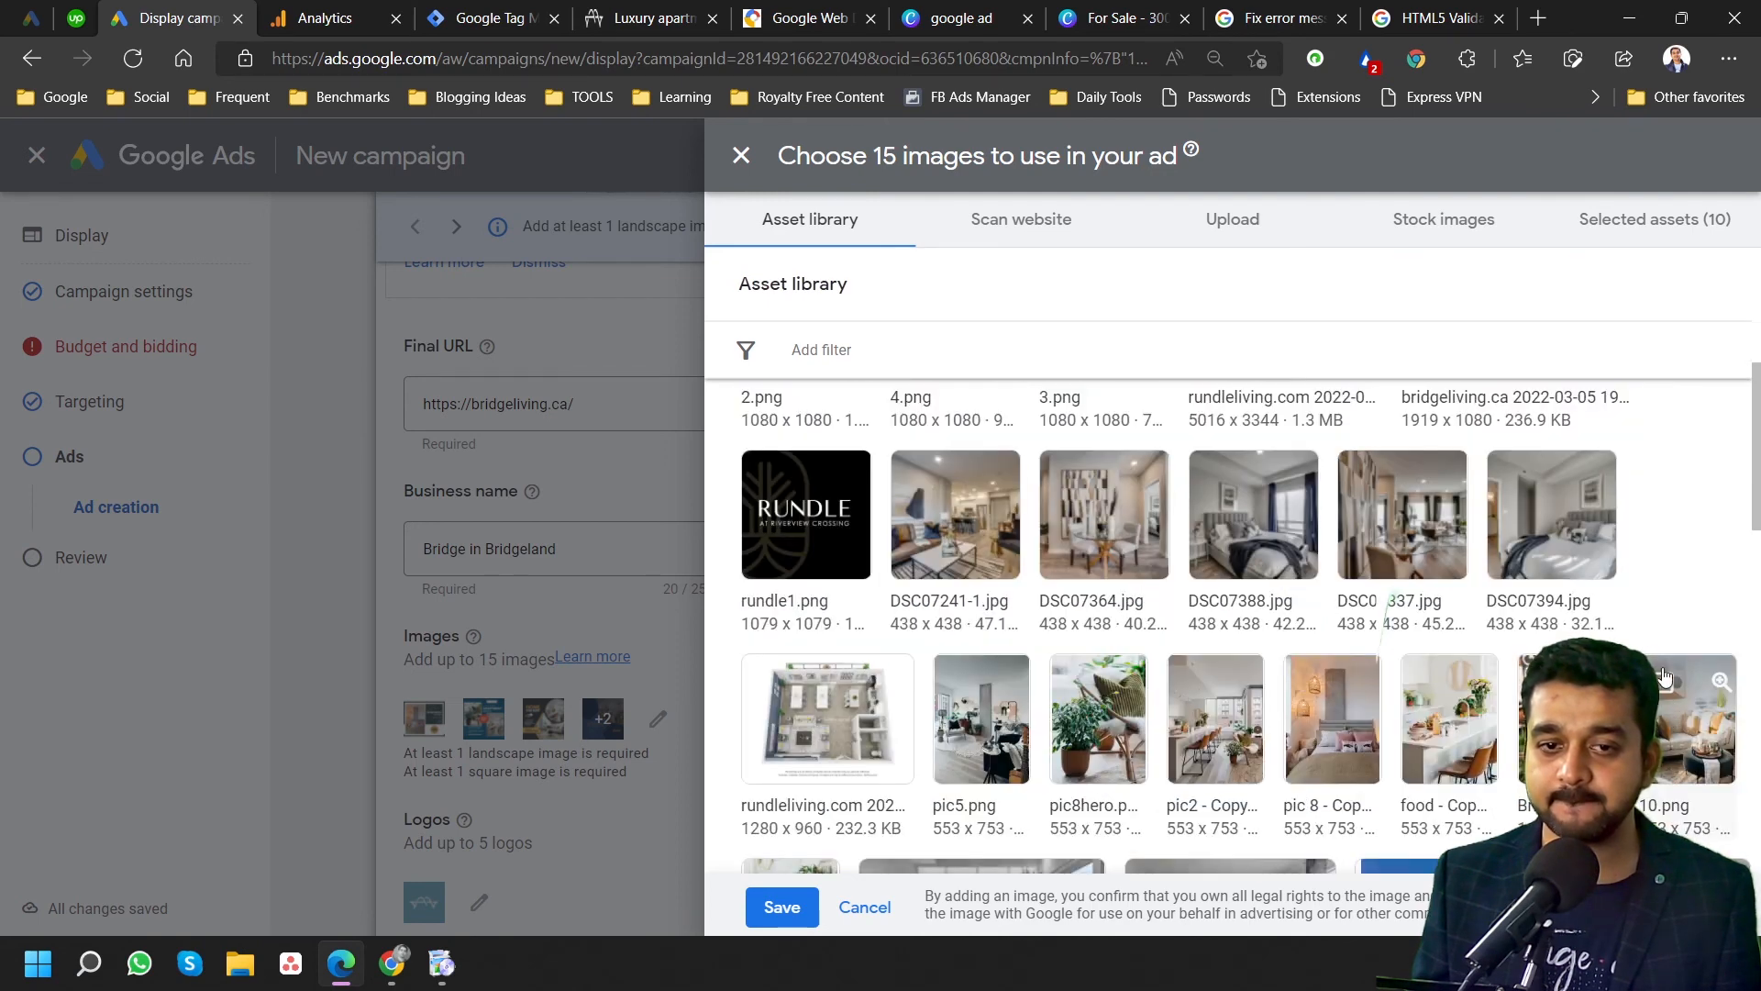
{"action": "left_click", "coordinate": [766, 686]}
{"action": "scroll", "coordinate": [1174, 741], "scroll_direction": "down", "scroll_amount": 2}
{"action": "scroll", "coordinate": [1174, 742], "scroll_direction": "down", "scroll_amount": 1}
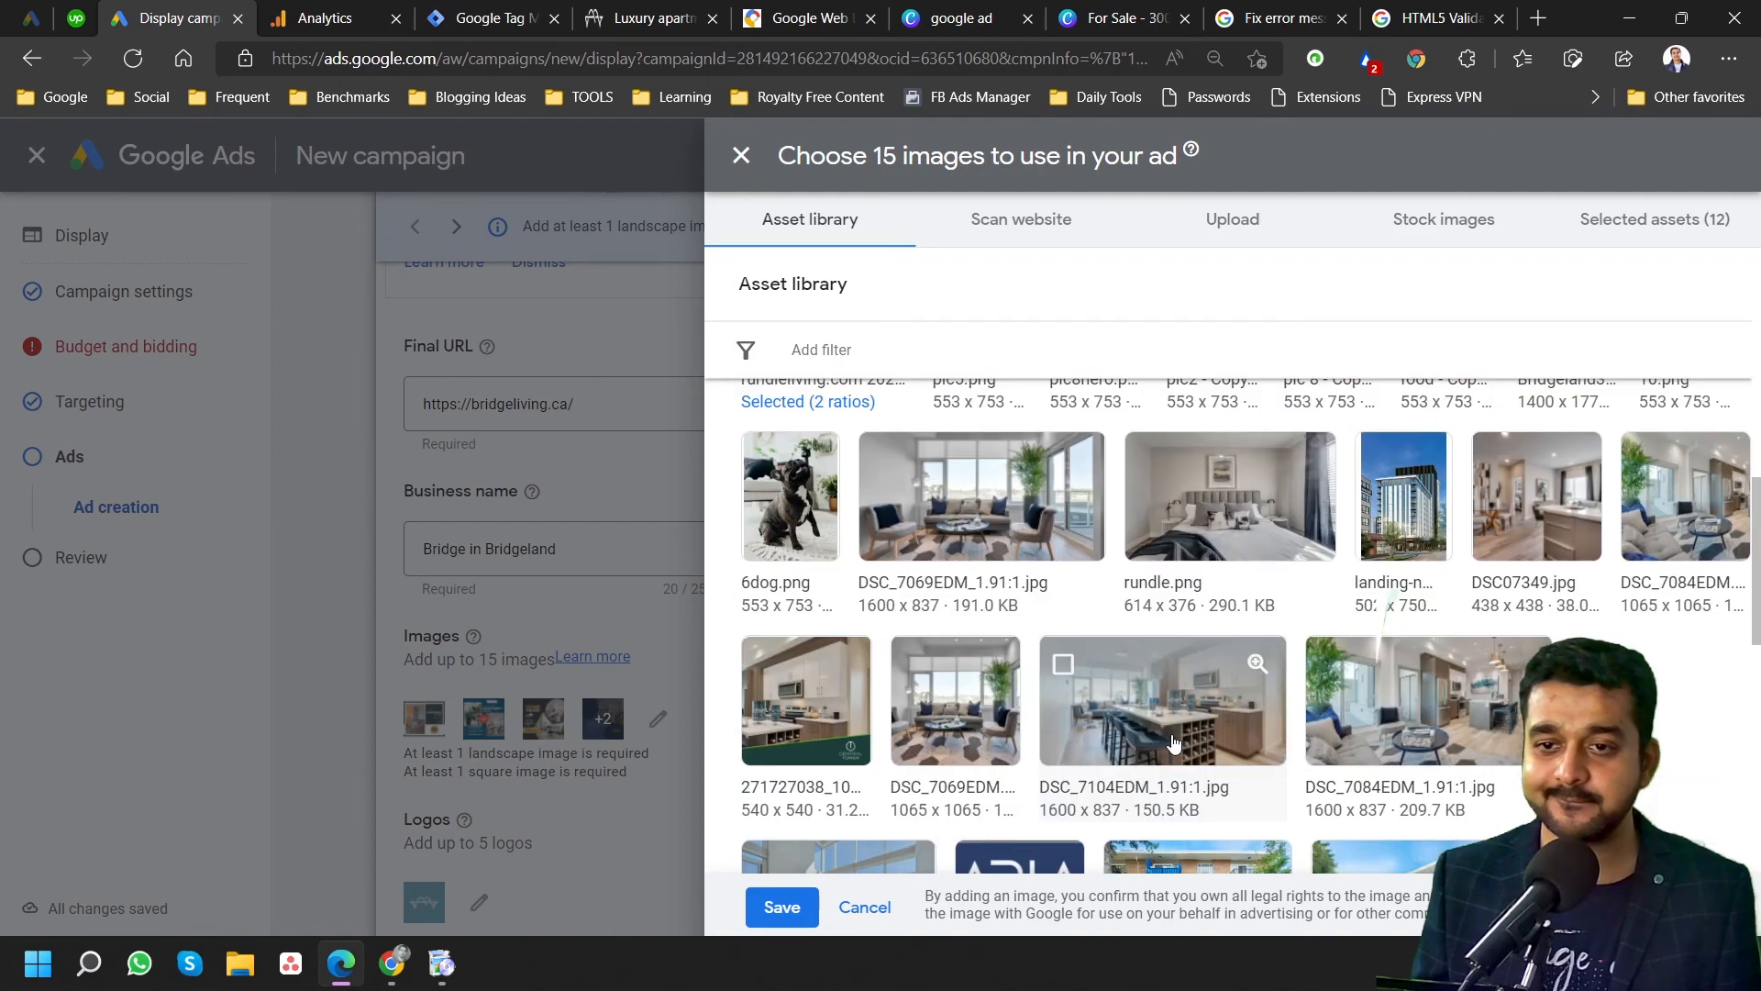
{"action": "left_click", "coordinate": [1330, 666]}
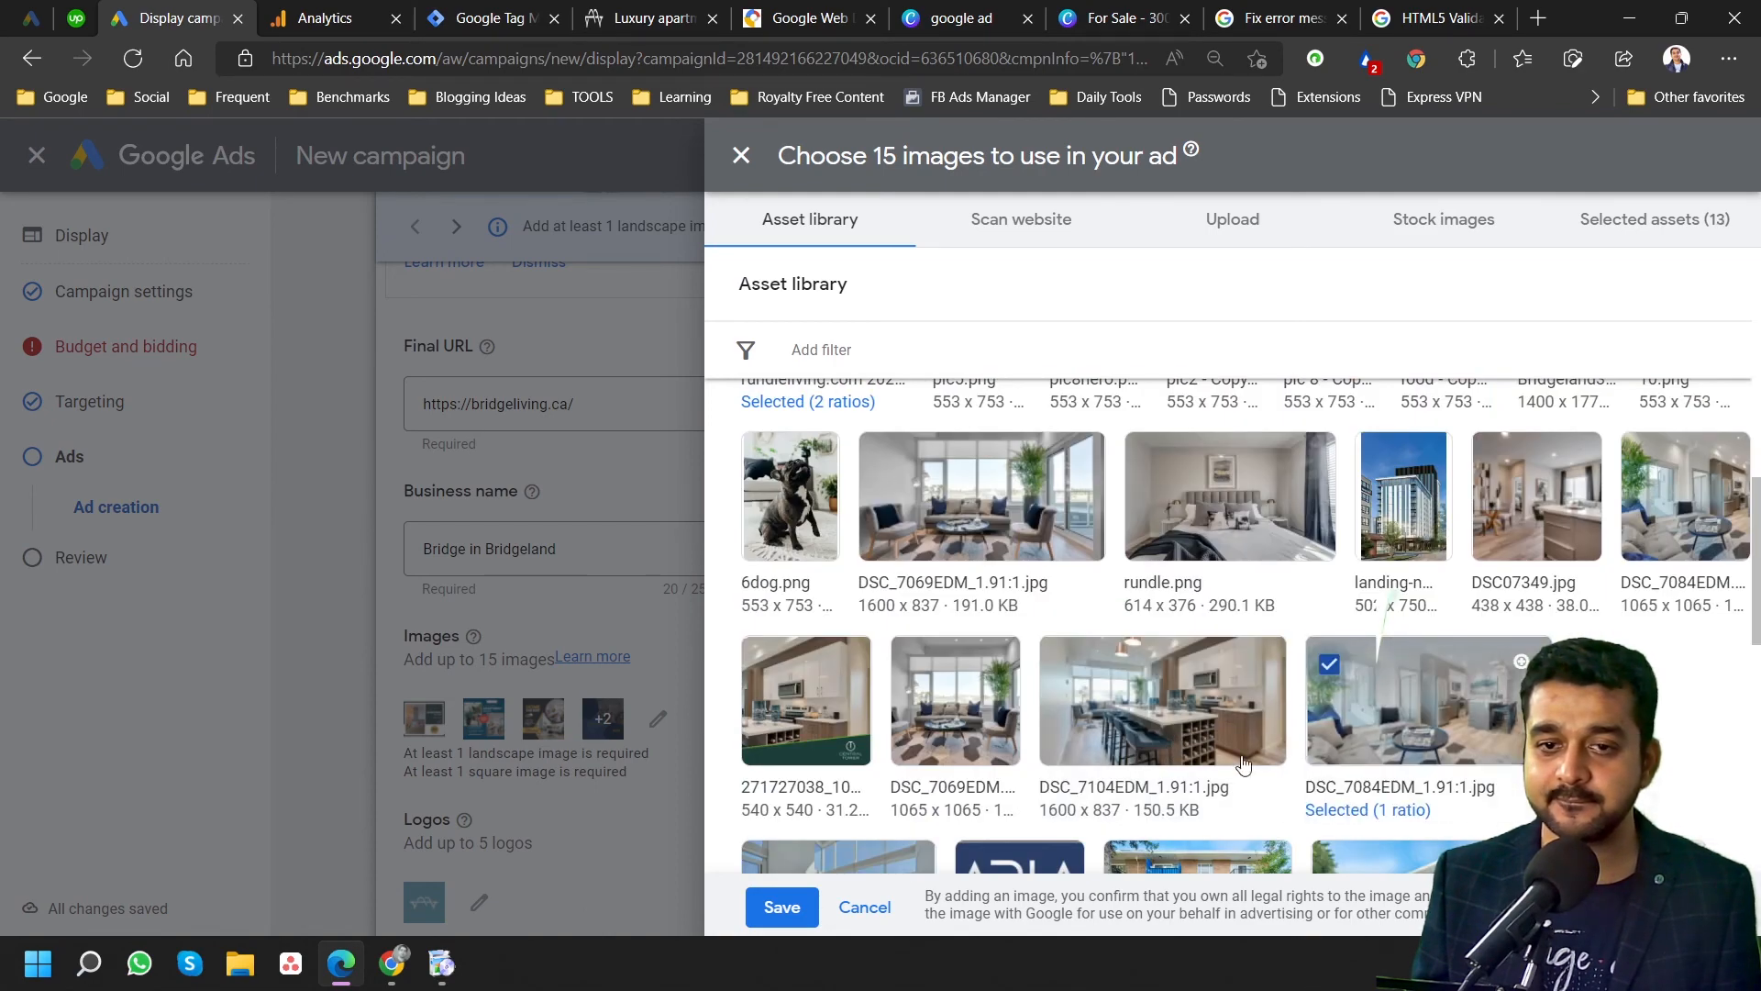
Add DSC_7104EDM_1.91:1.jpg and rundle.png from the asset library and save the ad's image selection.
{"action": "scroll", "coordinate": [1002, 807], "scroll_direction": "down", "scroll_amount": 3}
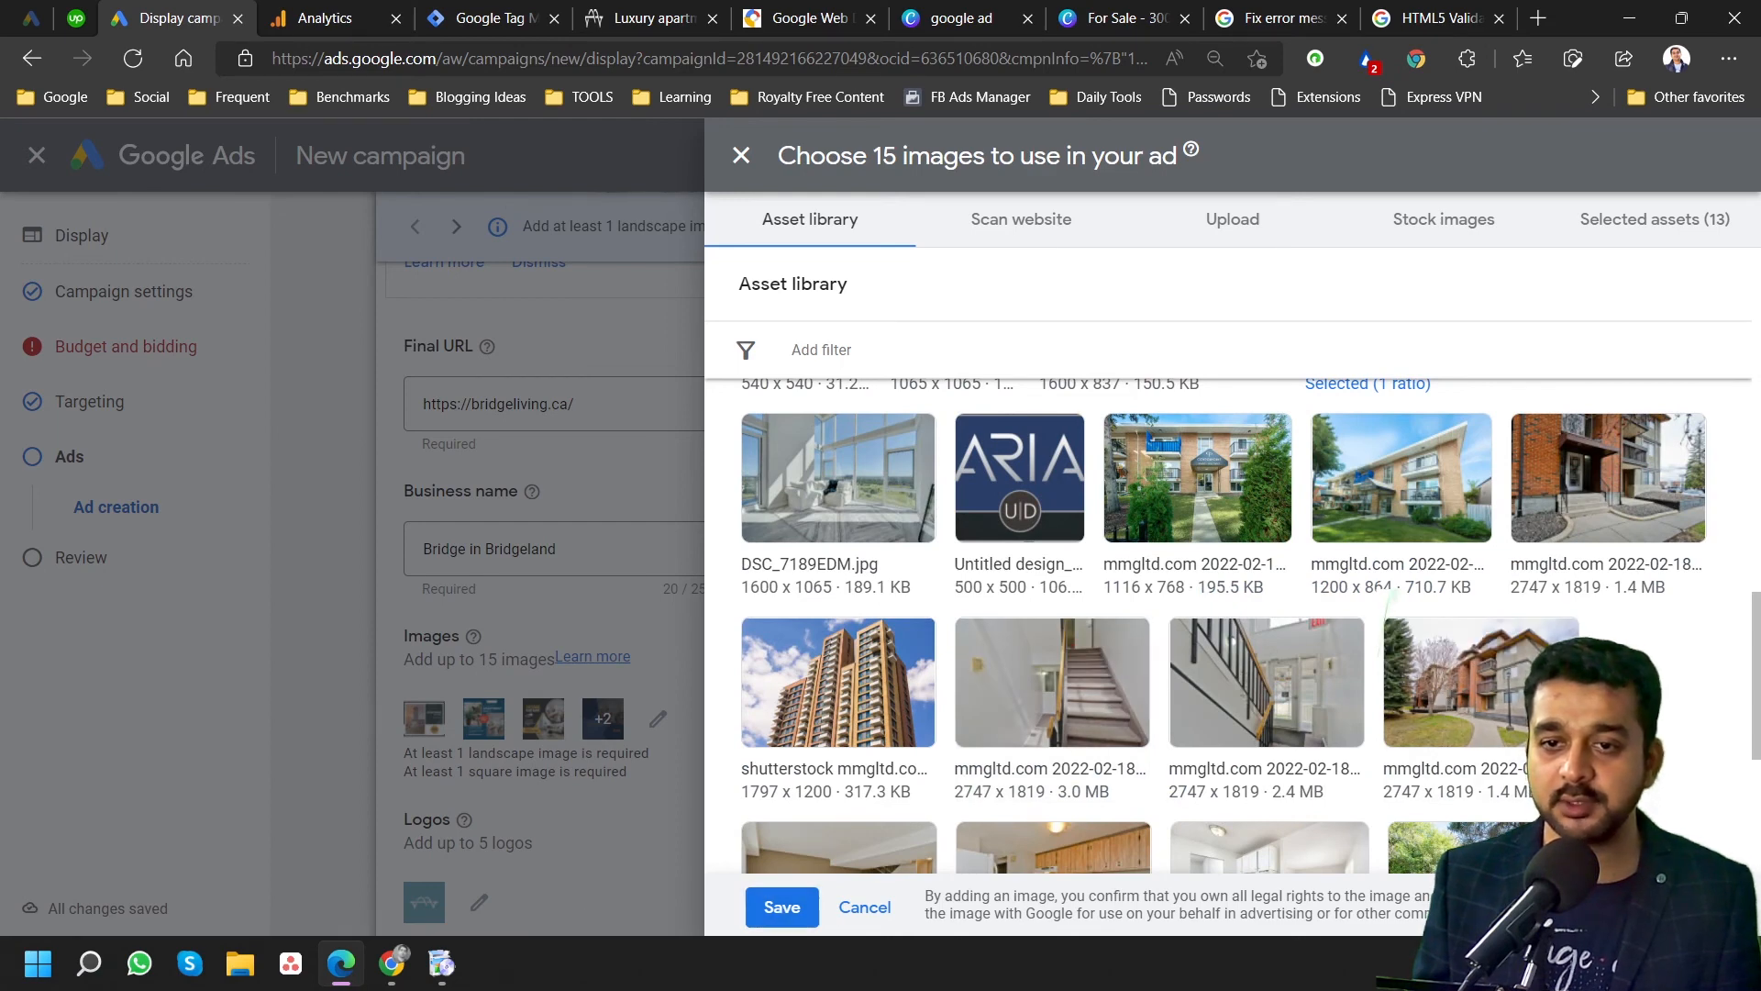
{"action": "scroll", "coordinate": [1390, 595], "scroll_direction": "up", "scroll_amount": 3}
{"action": "left_click", "coordinate": [1256, 721]}
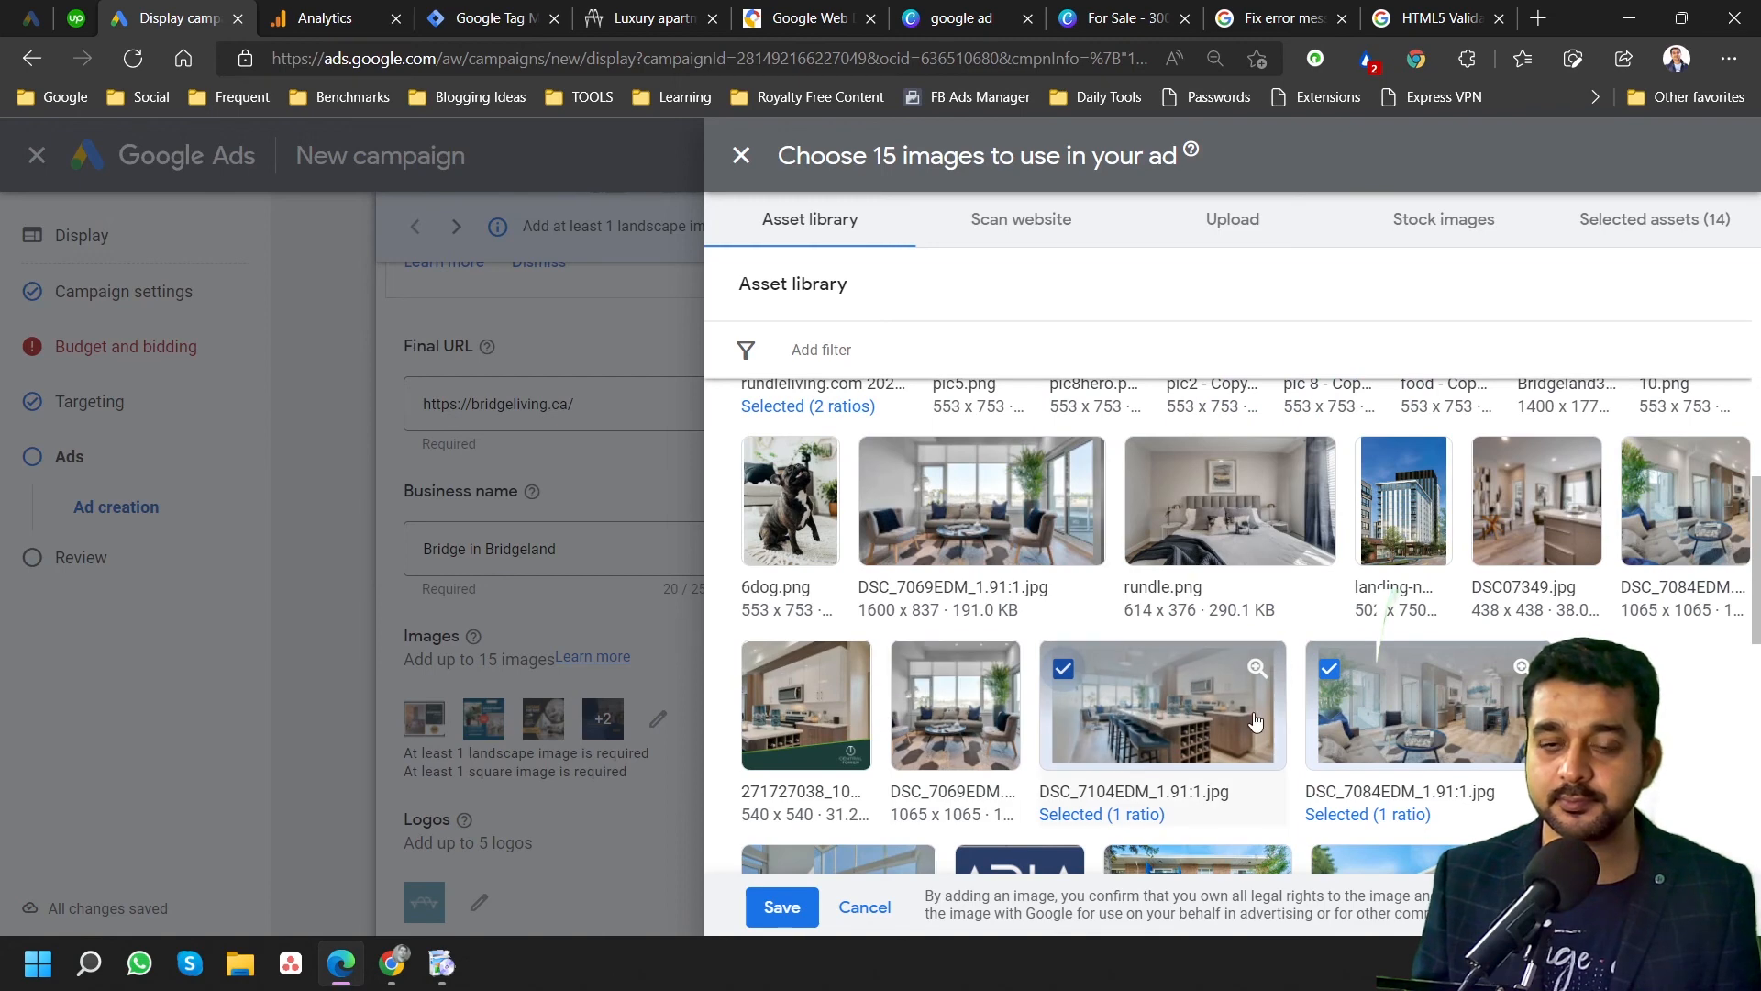
{"action": "left_click", "coordinate": [1148, 466]}
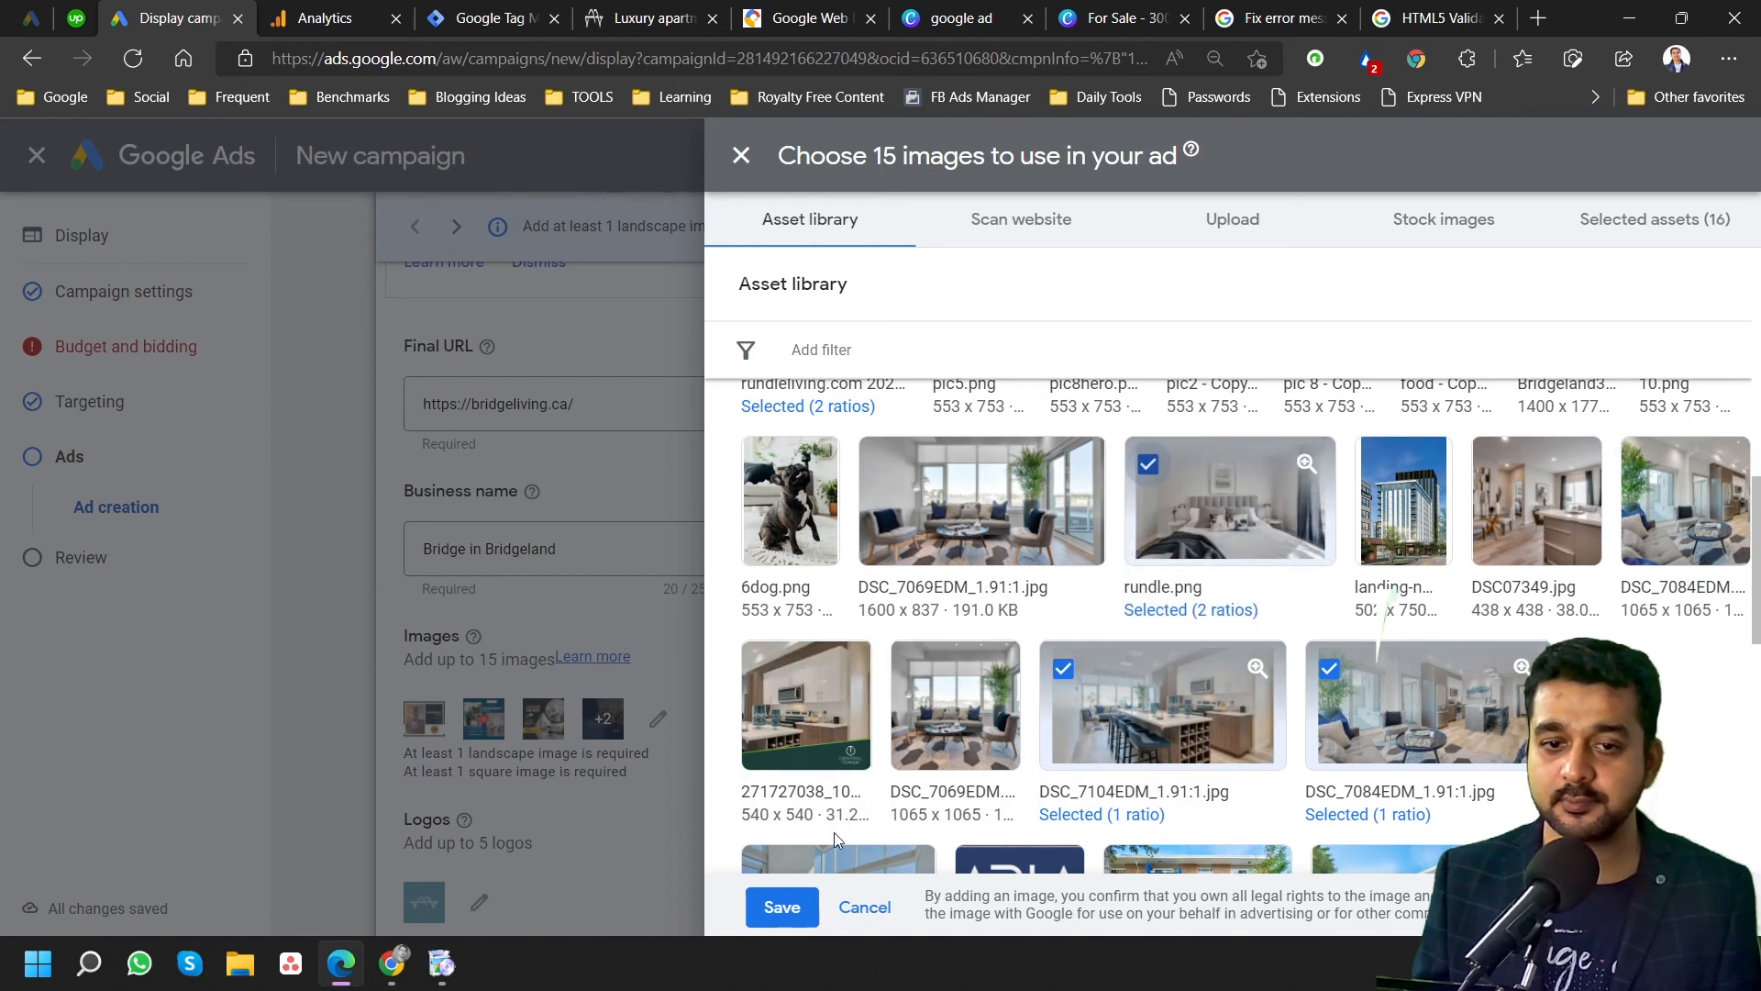
{"action": "left_click", "coordinate": [783, 906]}
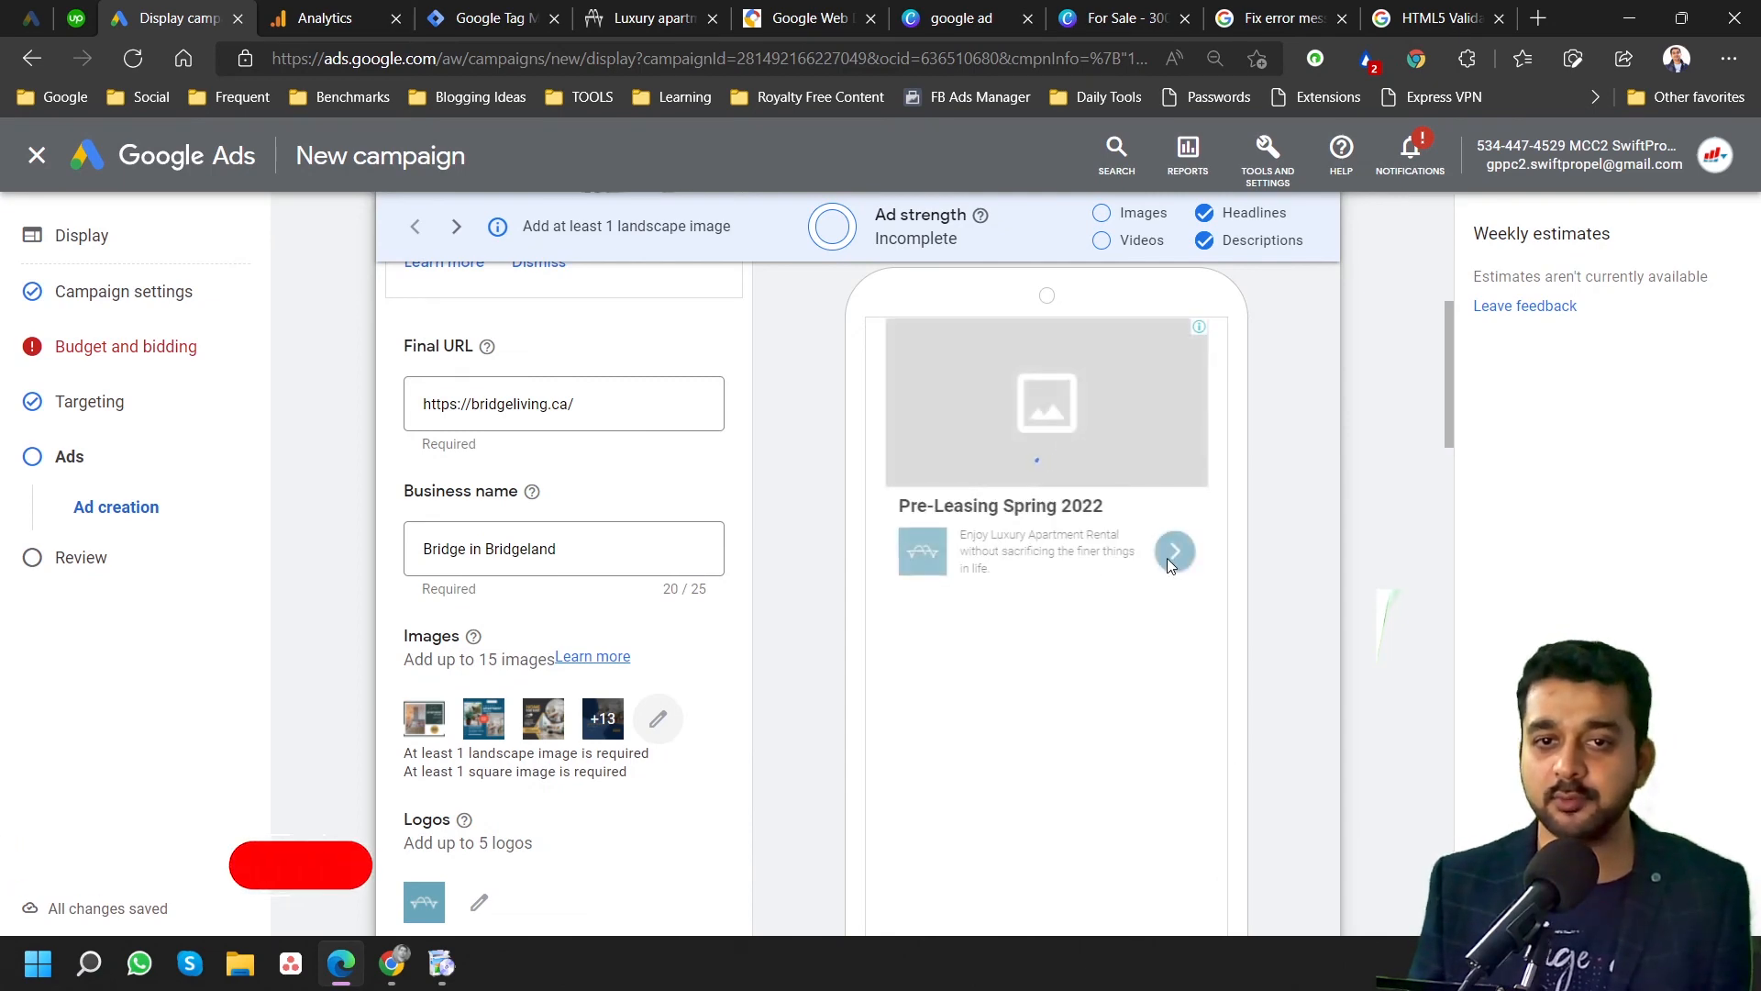
Check the ad strength rating, the image ad preview on mobile and the available preview formats.
{"action": "scroll", "coordinate": [1168, 558], "scroll_direction": "up", "scroll_amount": 4}
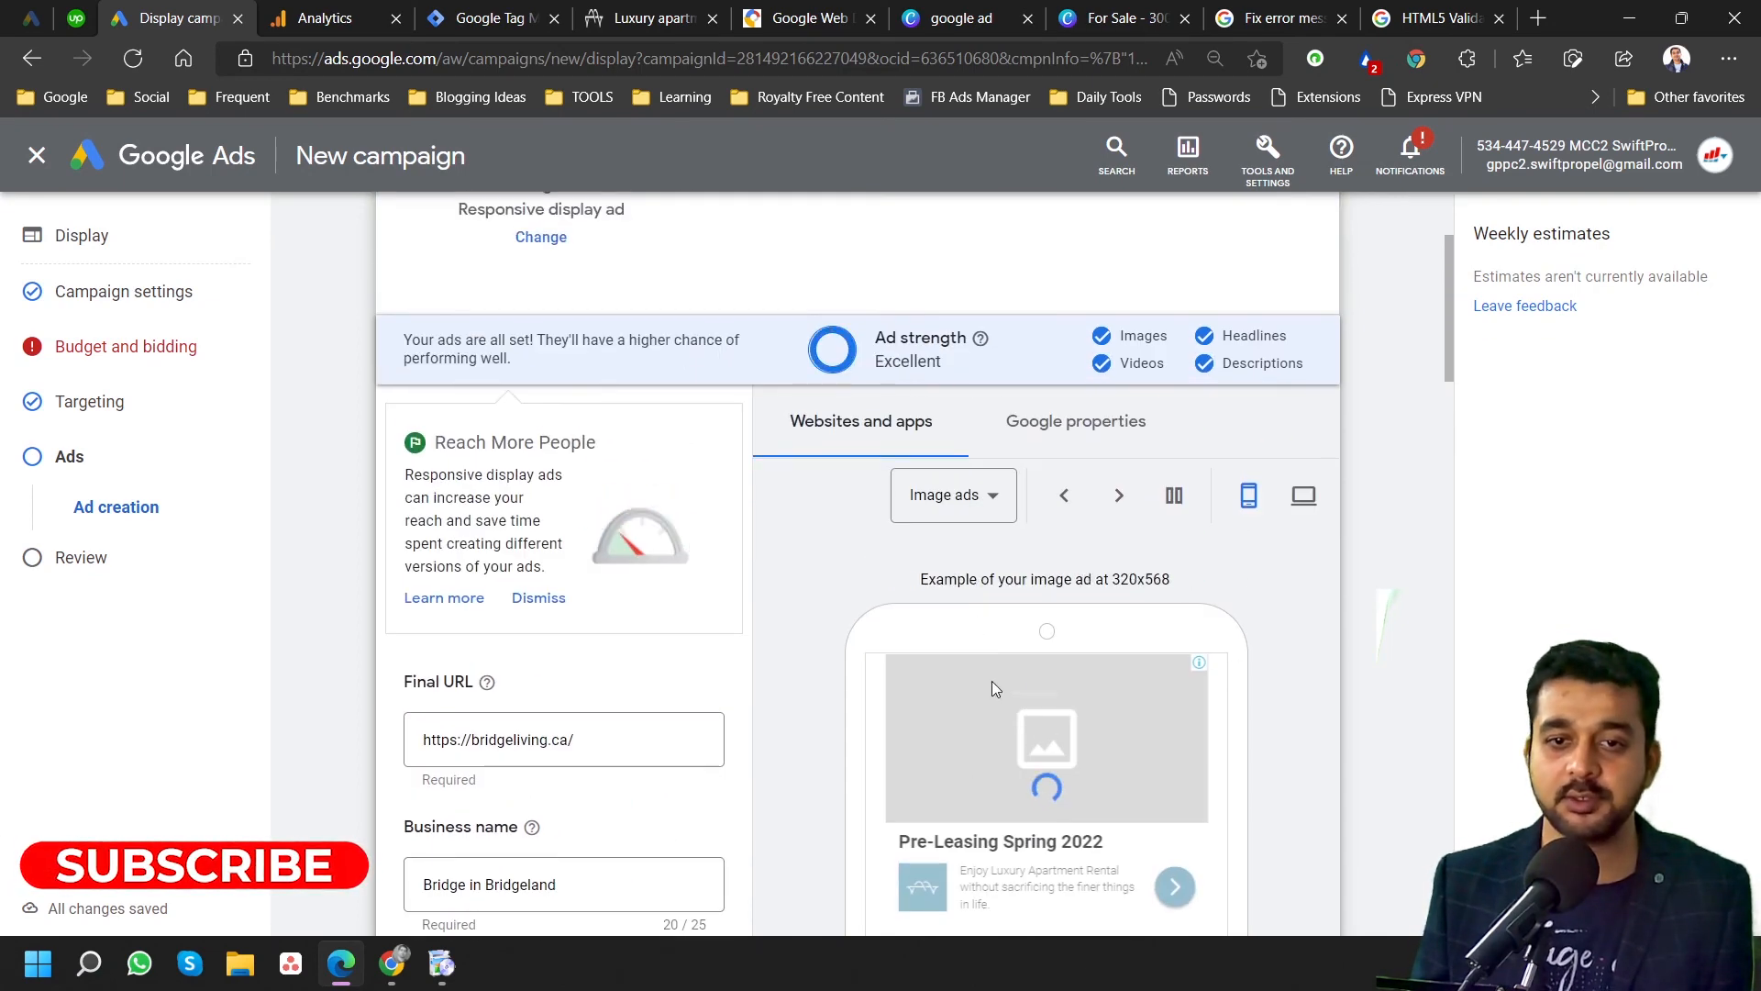
{"action": "scroll", "coordinate": [1118, 724], "scroll_direction": "down", "scroll_amount": 3}
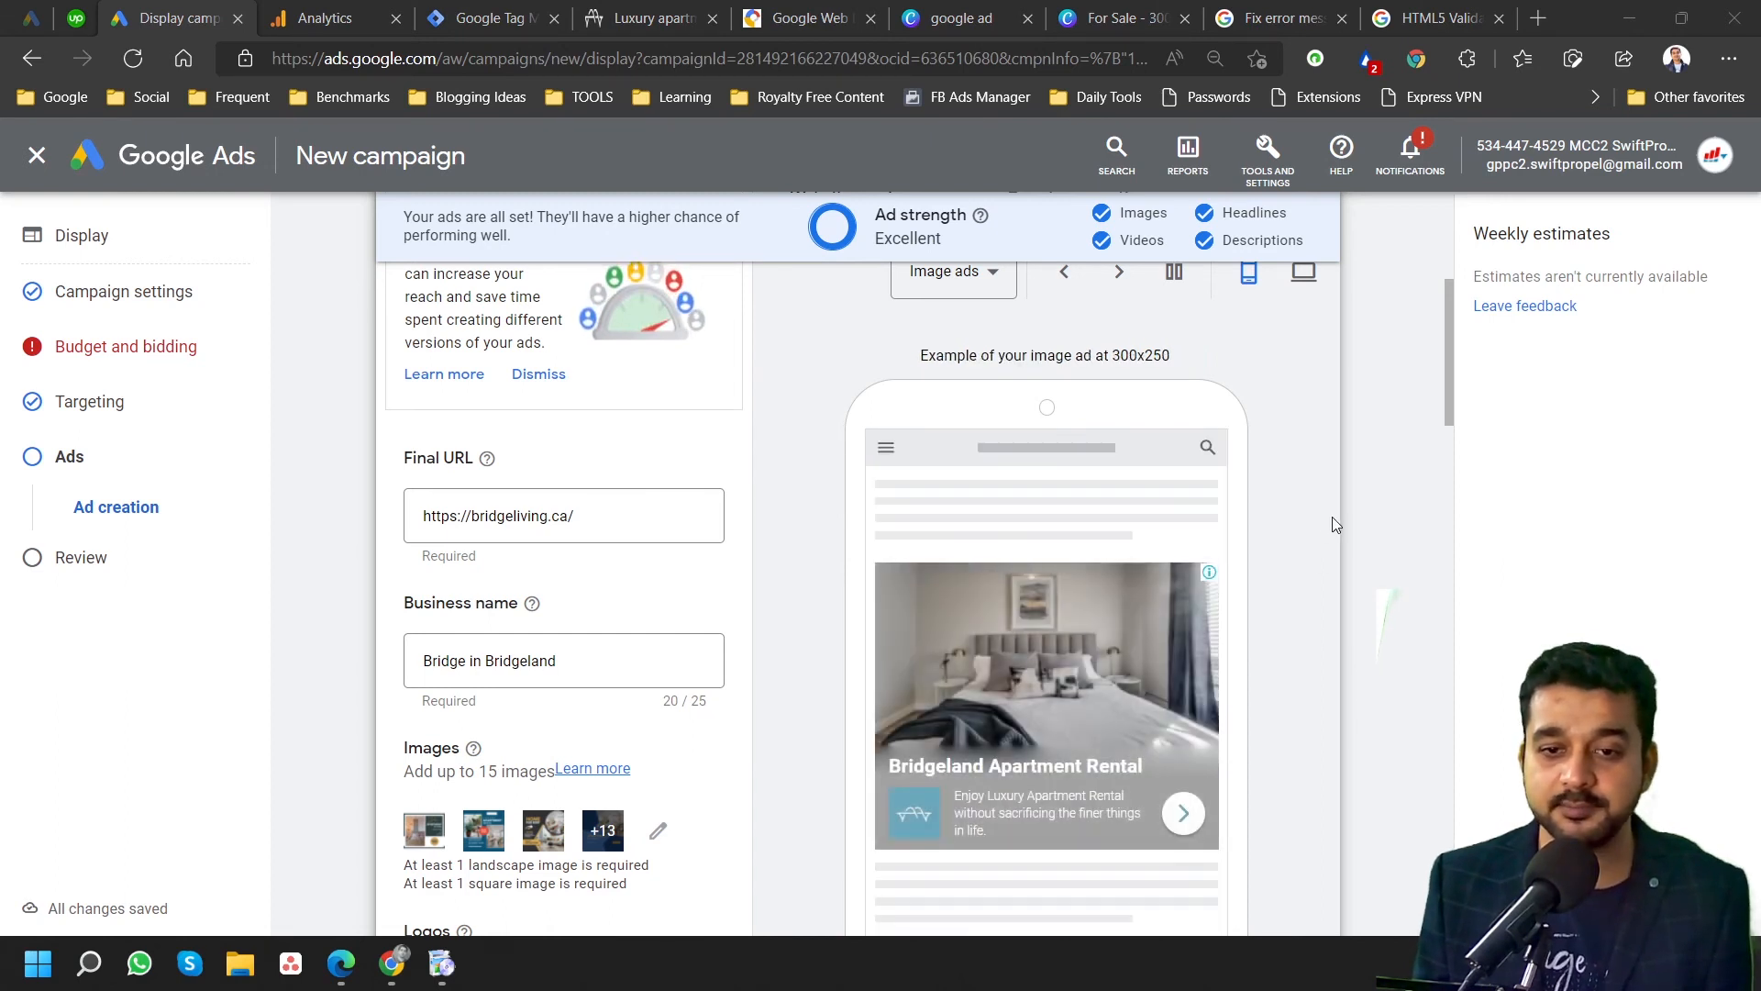
{"action": "scroll", "coordinate": [1332, 515], "scroll_direction": "up", "scroll_amount": 3}
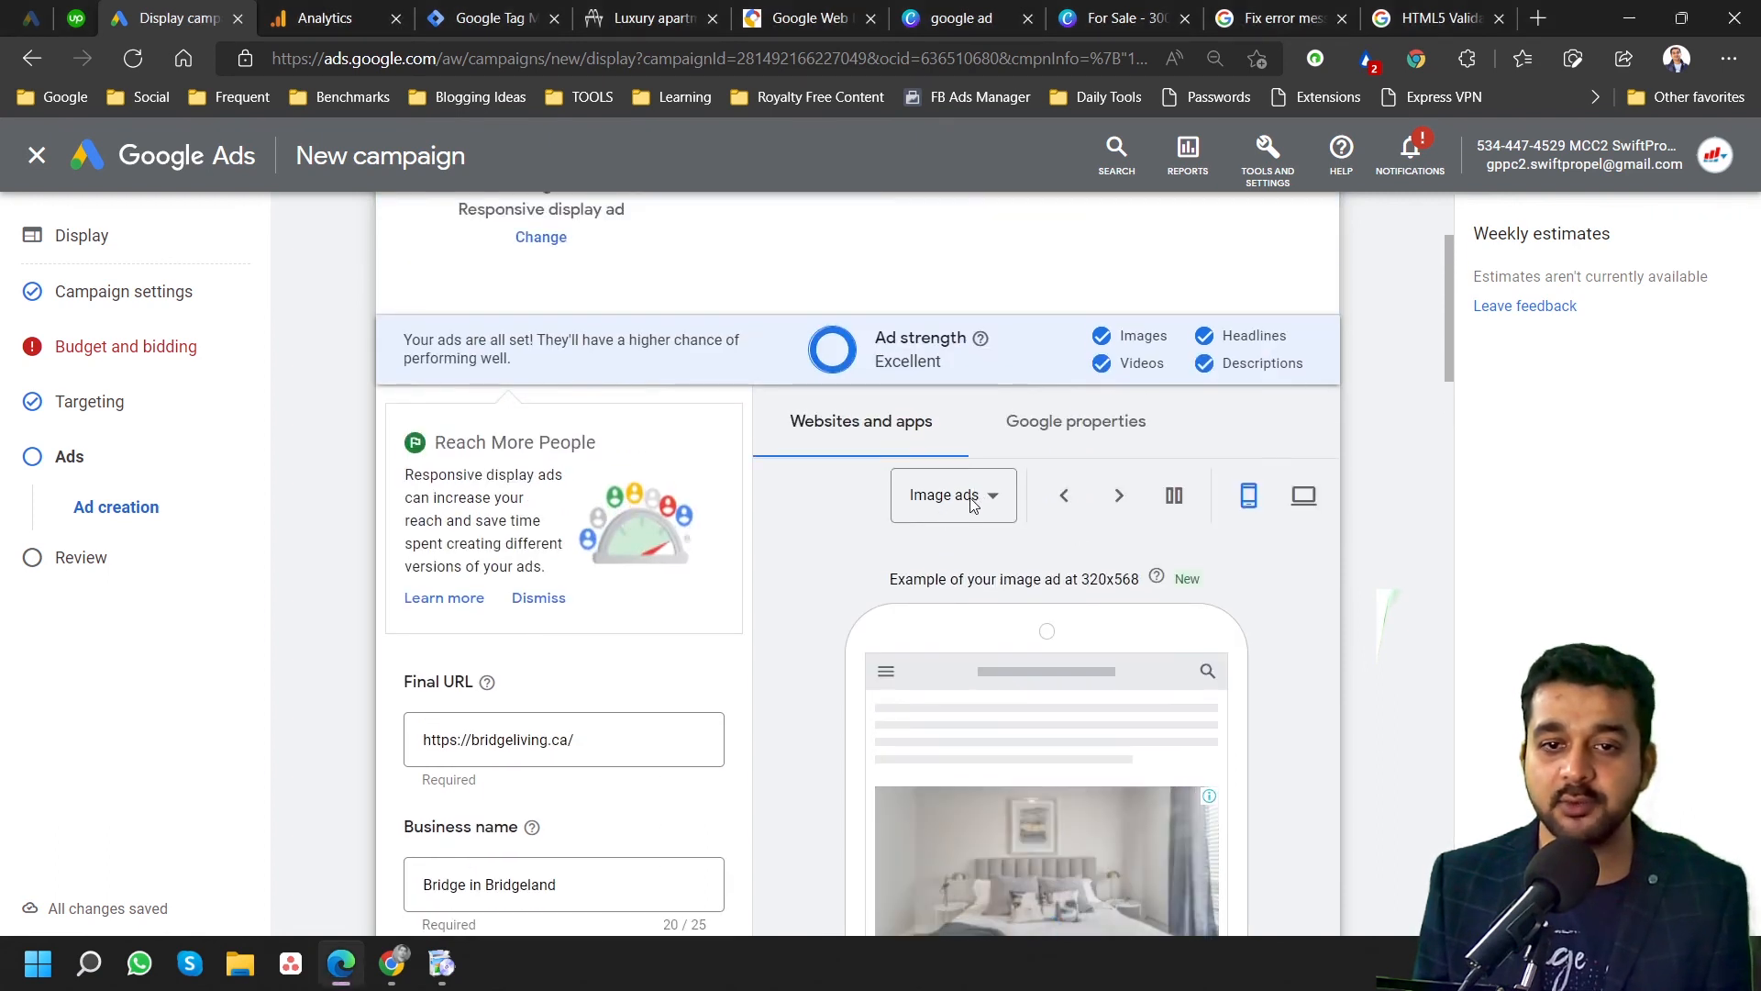
{"action": "left_click", "coordinate": [1005, 510]}
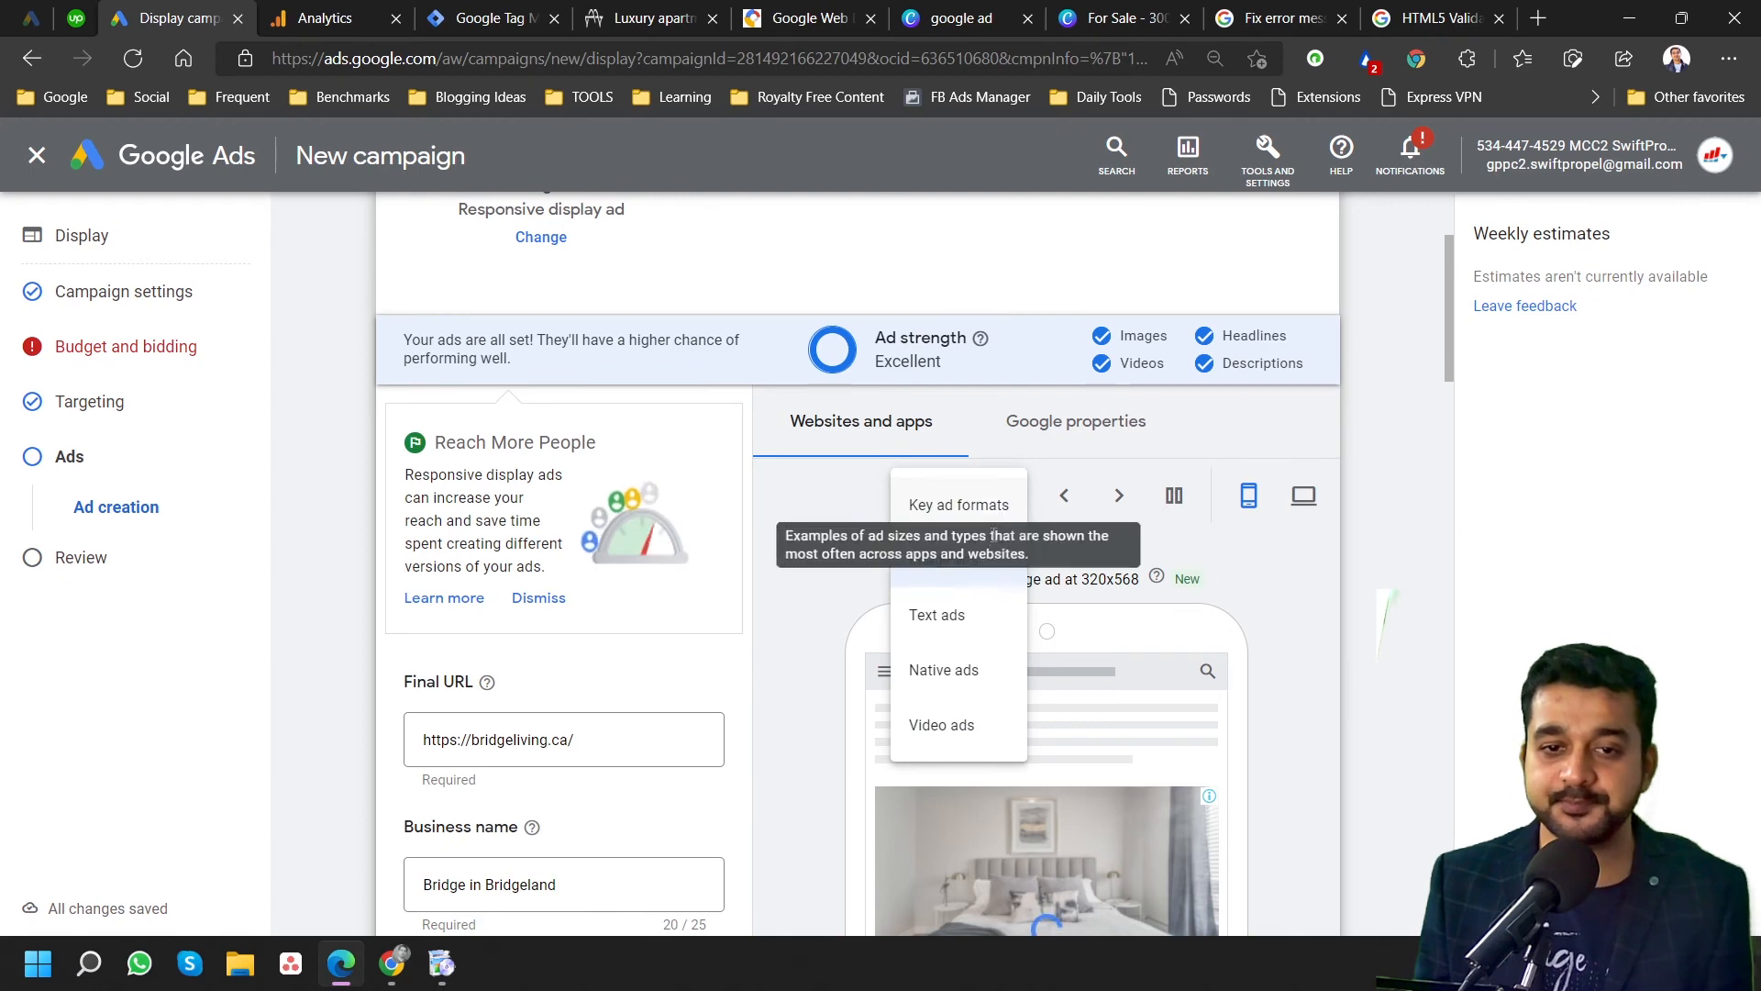
{"action": "left_click", "coordinate": [1326, 637]}
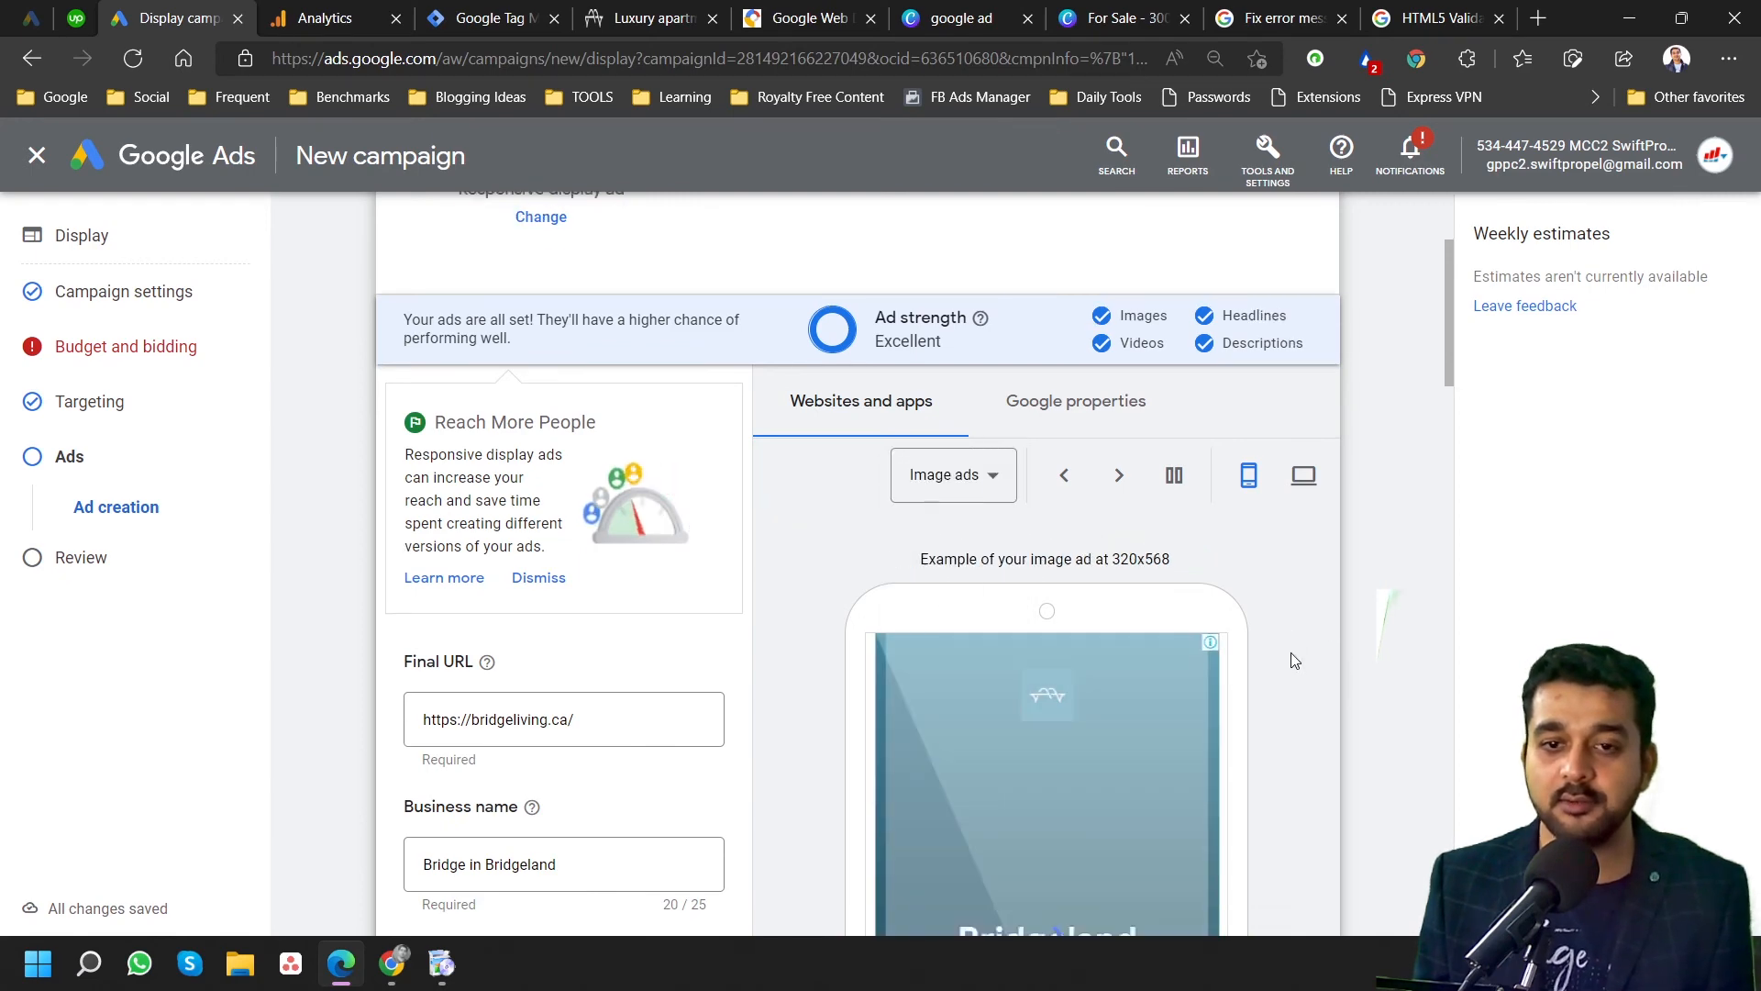
Create the responsive display ad and continue to the campaign review.
{"action": "scroll", "coordinate": [1298, 656], "scroll_direction": "down", "scroll_amount": 10}
{"action": "scroll", "coordinate": [829, 582], "scroll_direction": "down", "scroll_amount": 15}
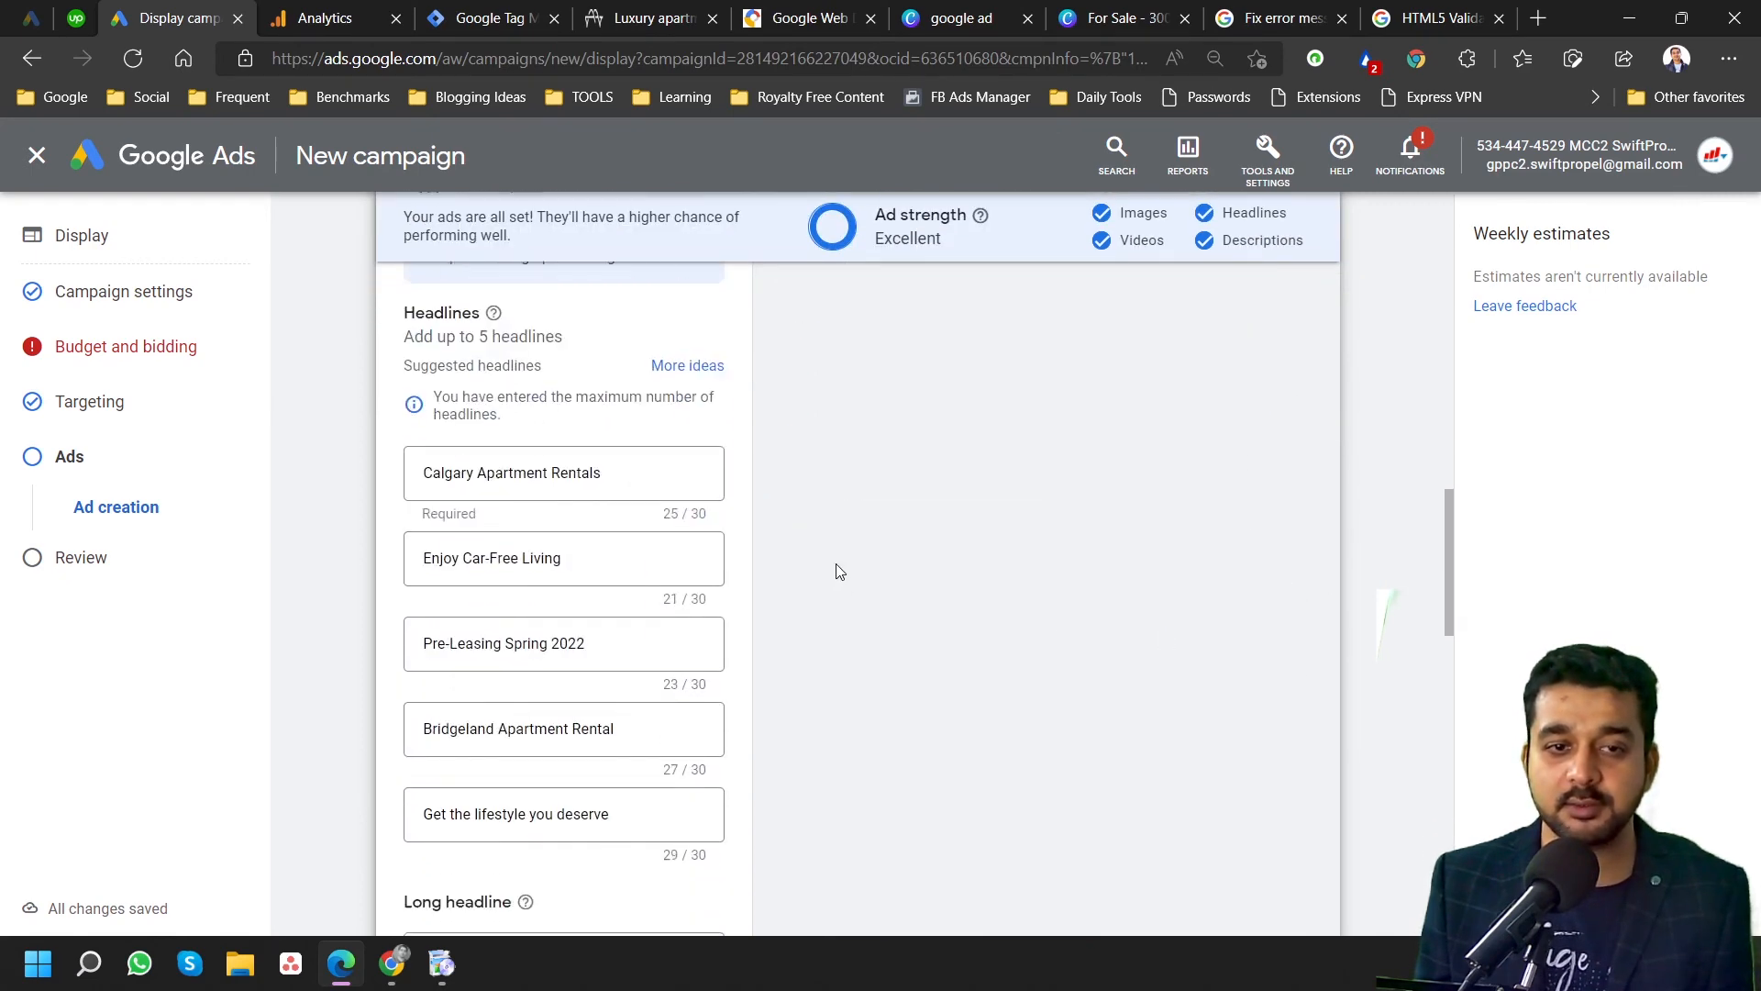
{"action": "scroll", "coordinate": [771, 633], "scroll_direction": "down", "scroll_amount": 6}
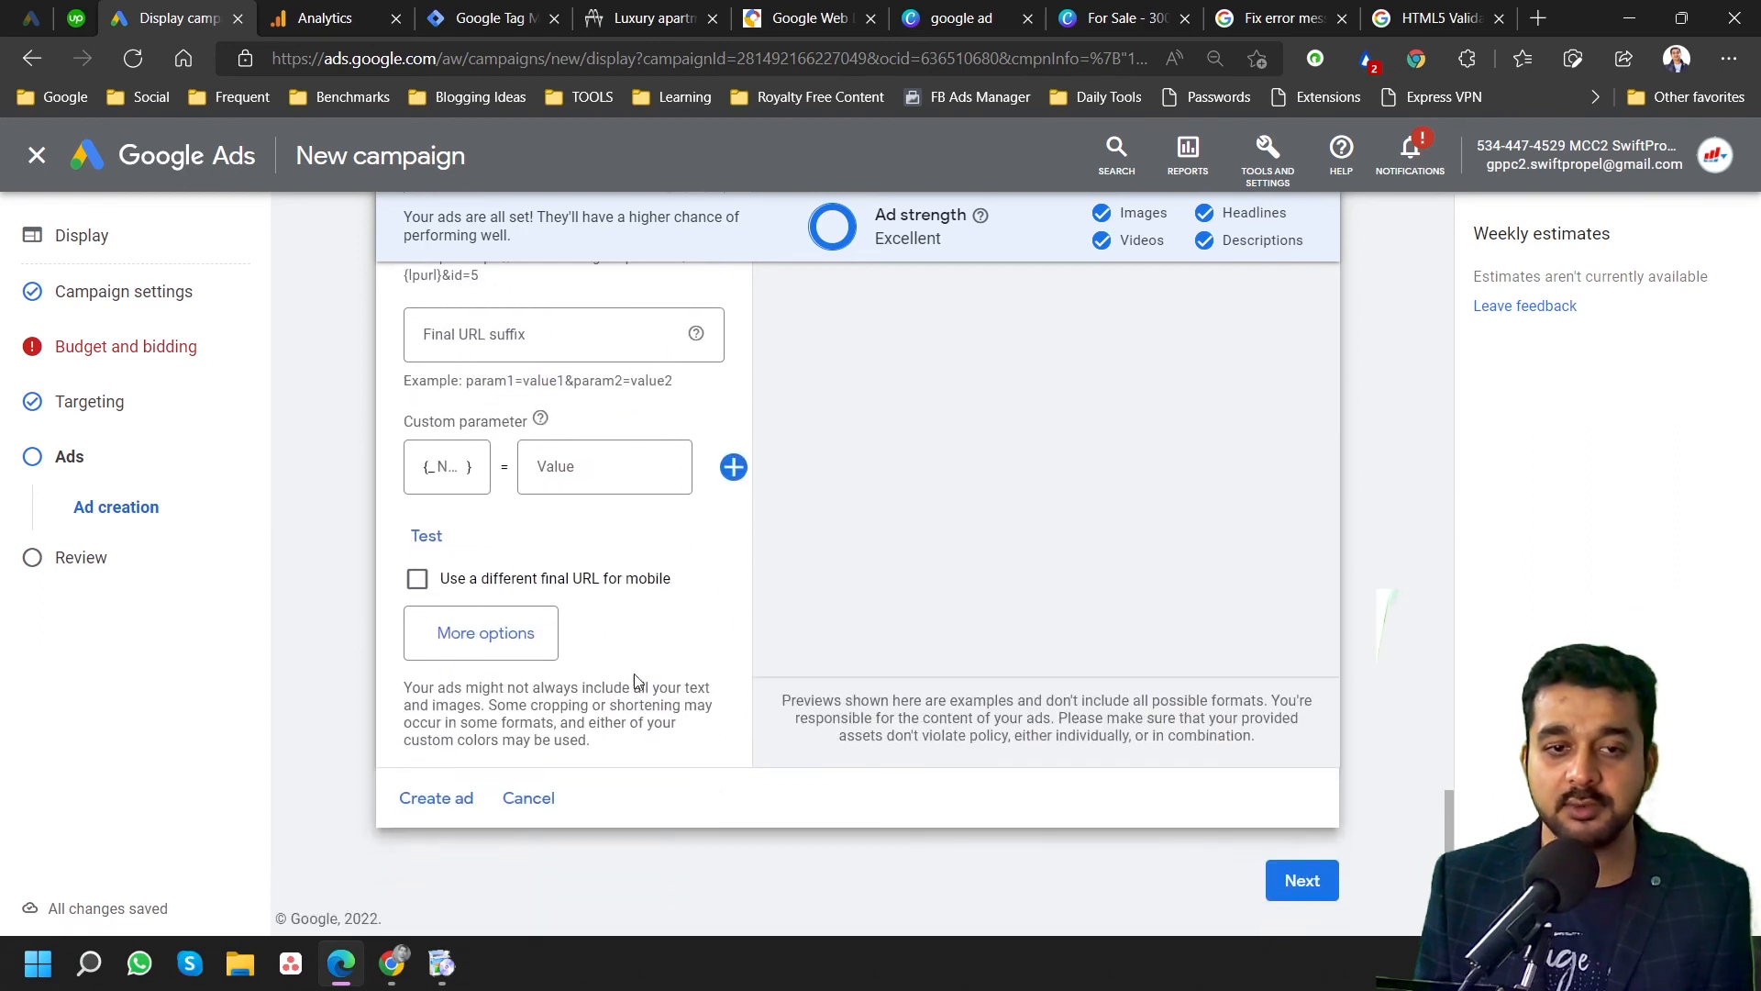
{"action": "left_click", "coordinate": [421, 803]}
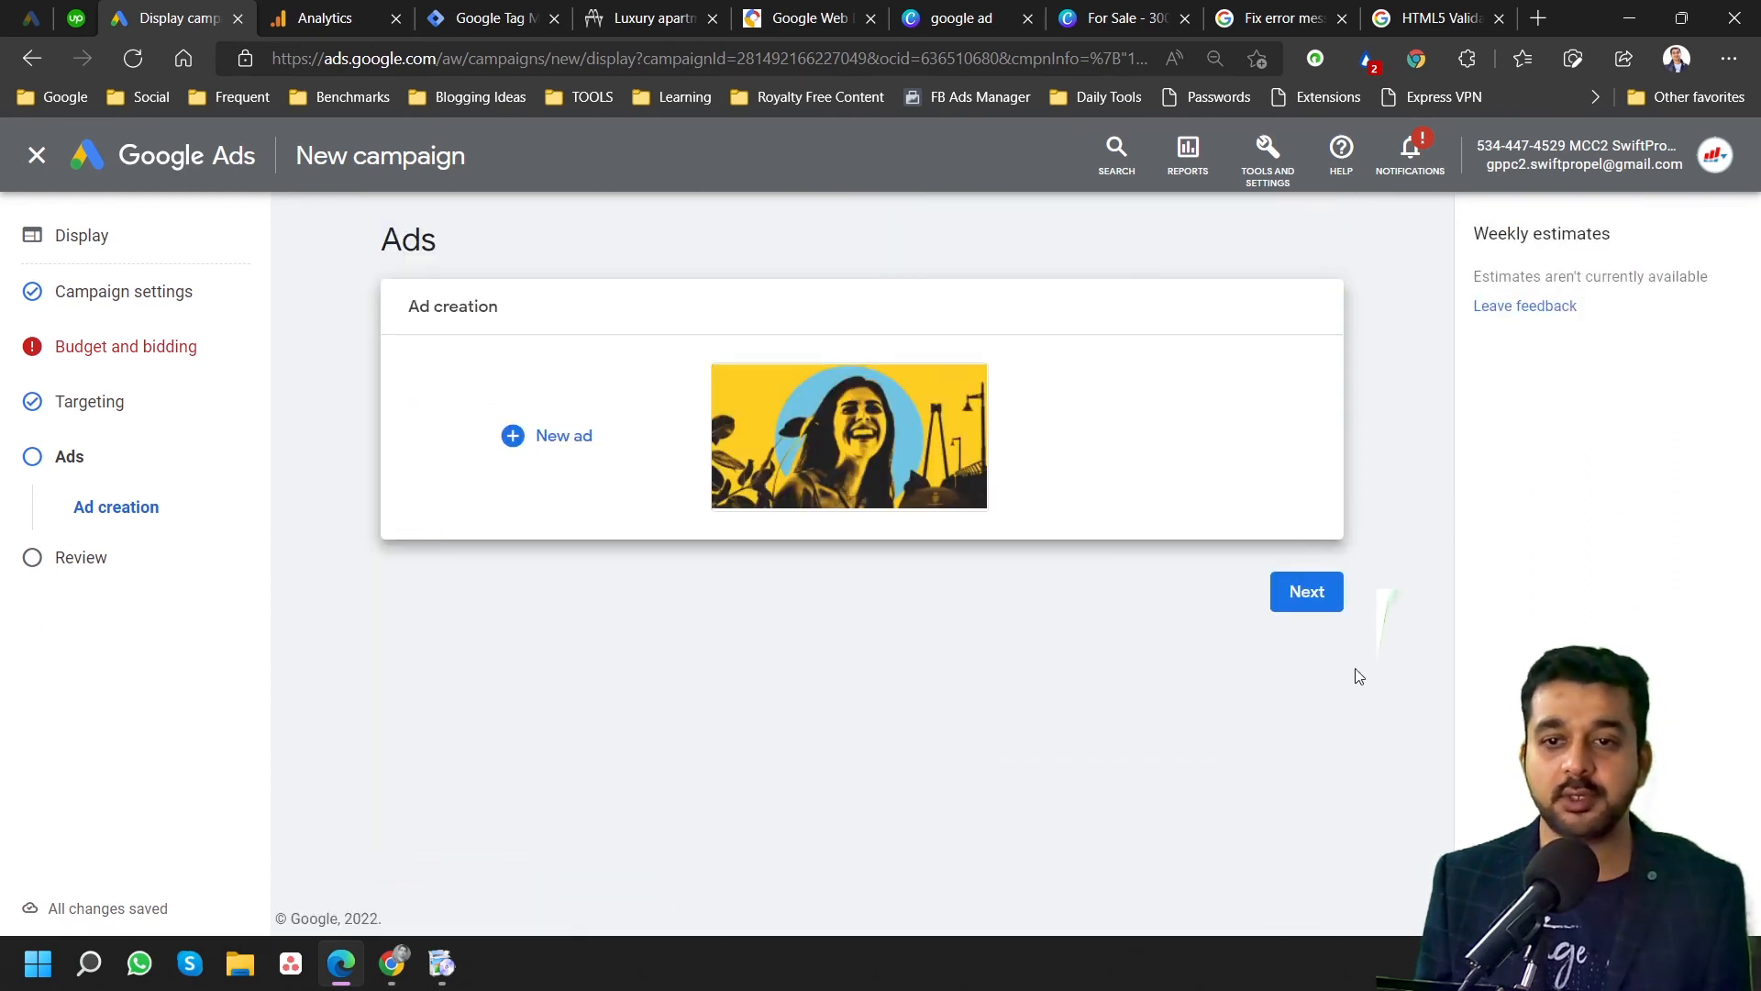
{"action": "left_click", "coordinate": [1312, 597]}
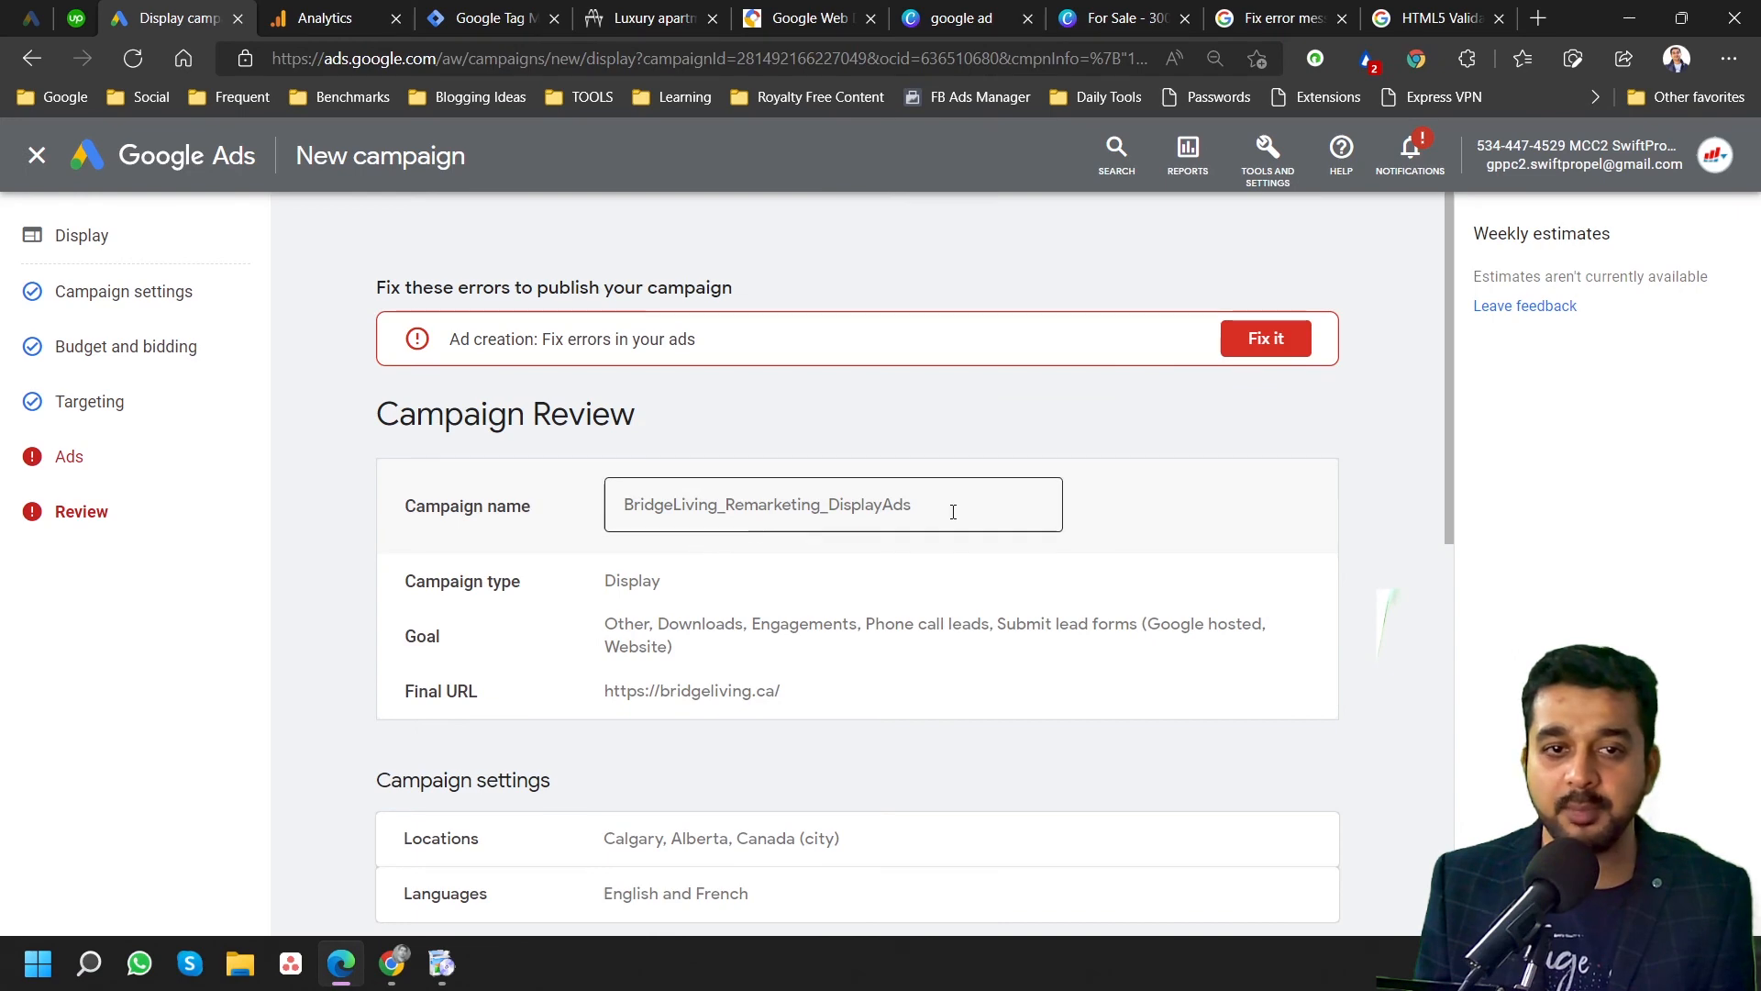
Look through the campaign review, open the flagged responsive display ad for correction and locate its image errors.
{"action": "scroll", "coordinate": [963, 518], "scroll_direction": "down", "scroll_amount": 5}
{"action": "scroll", "coordinate": [969, 524], "scroll_direction": "down", "scroll_amount": 4}
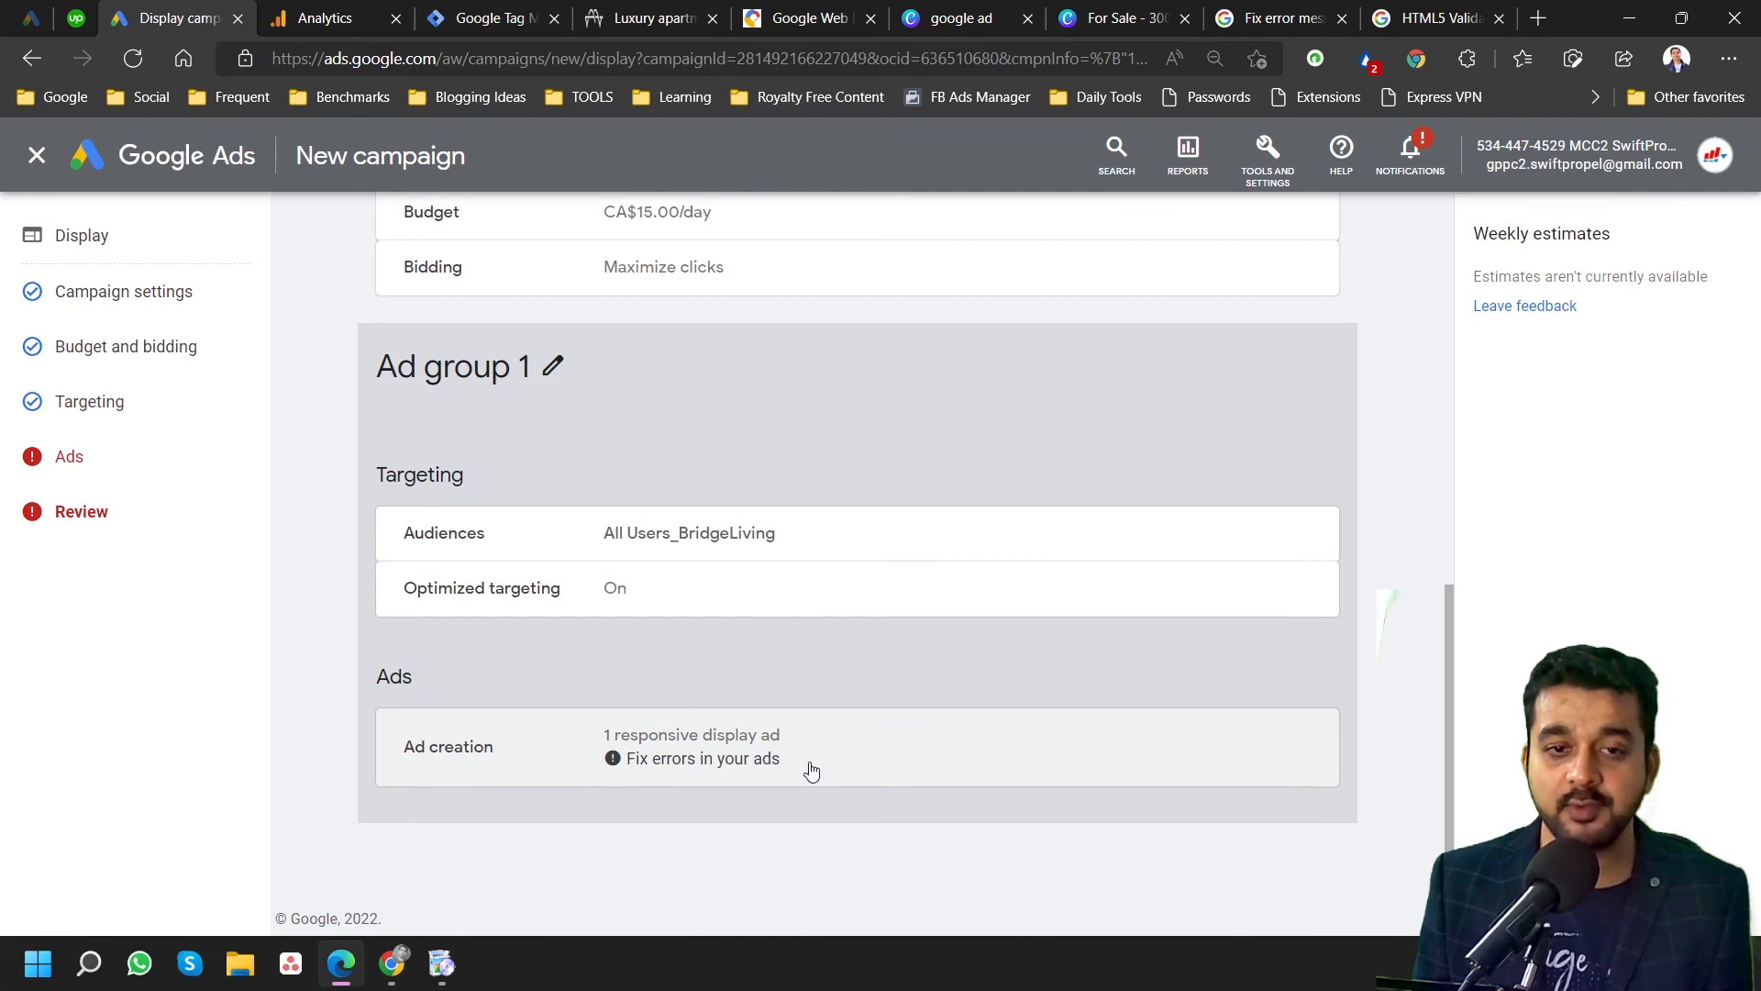
{"action": "scroll", "coordinate": [814, 774], "scroll_direction": "up", "scroll_amount": 8}
{"action": "scroll", "coordinate": [807, 737], "scroll_direction": "up", "scroll_amount": 2}
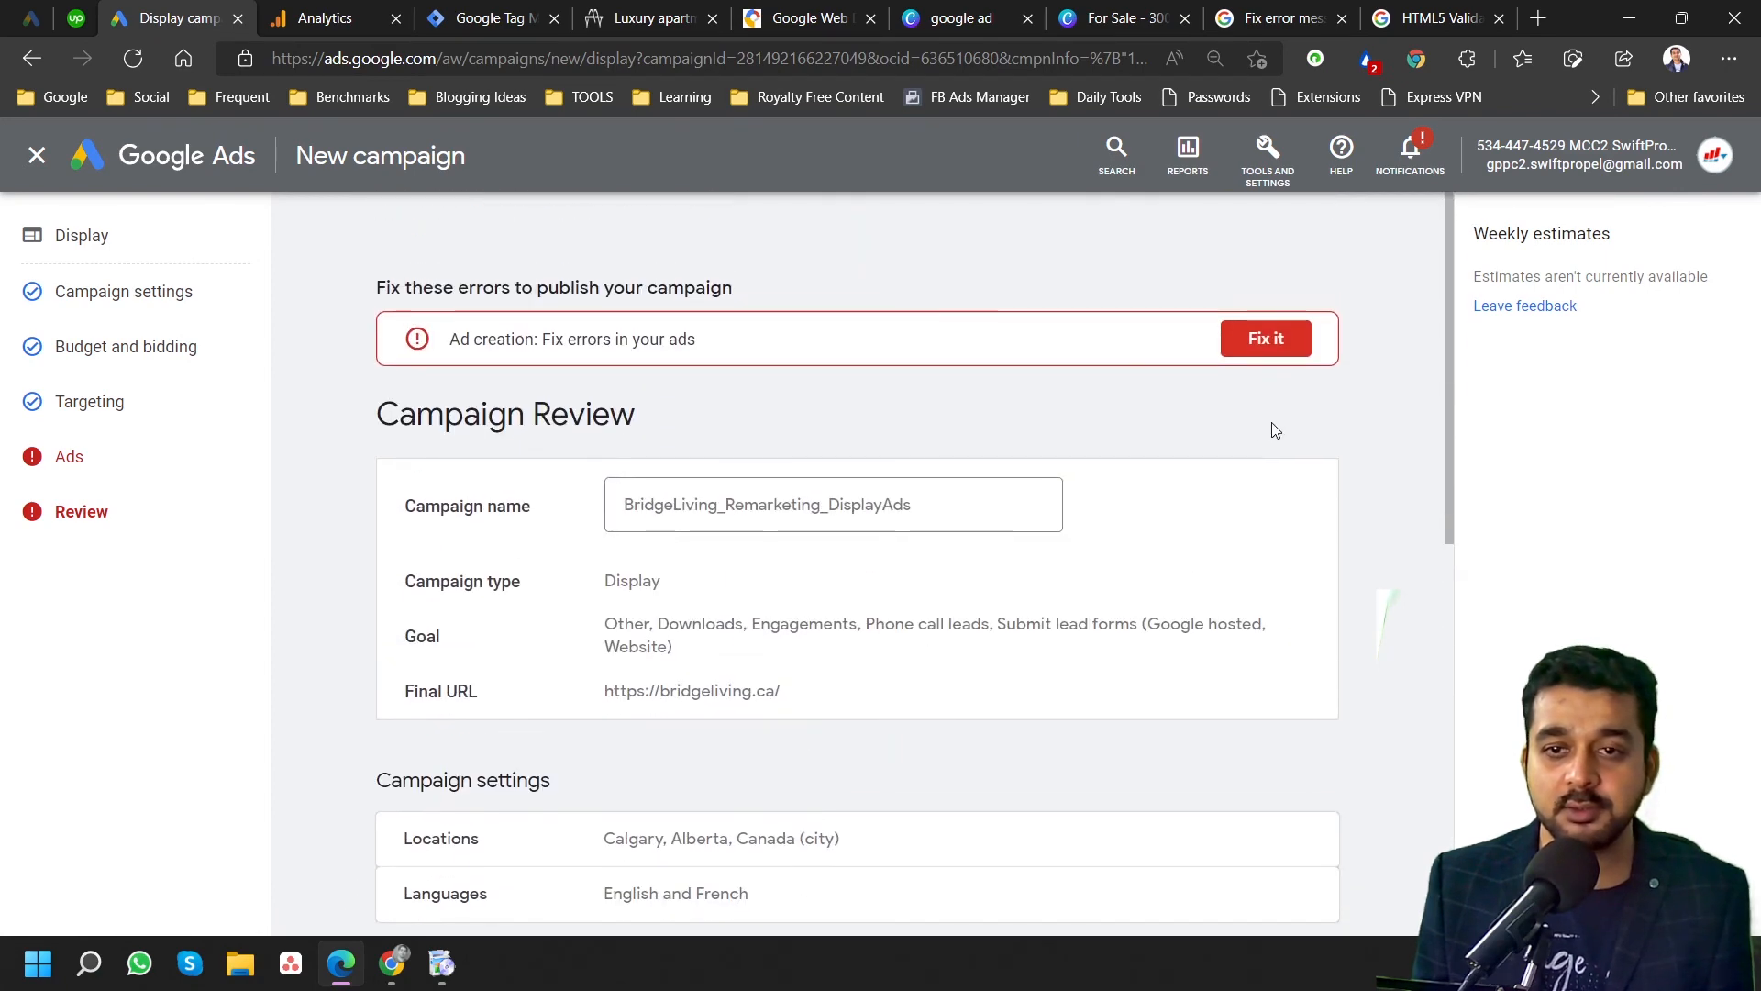
{"action": "left_click", "coordinate": [1267, 339]}
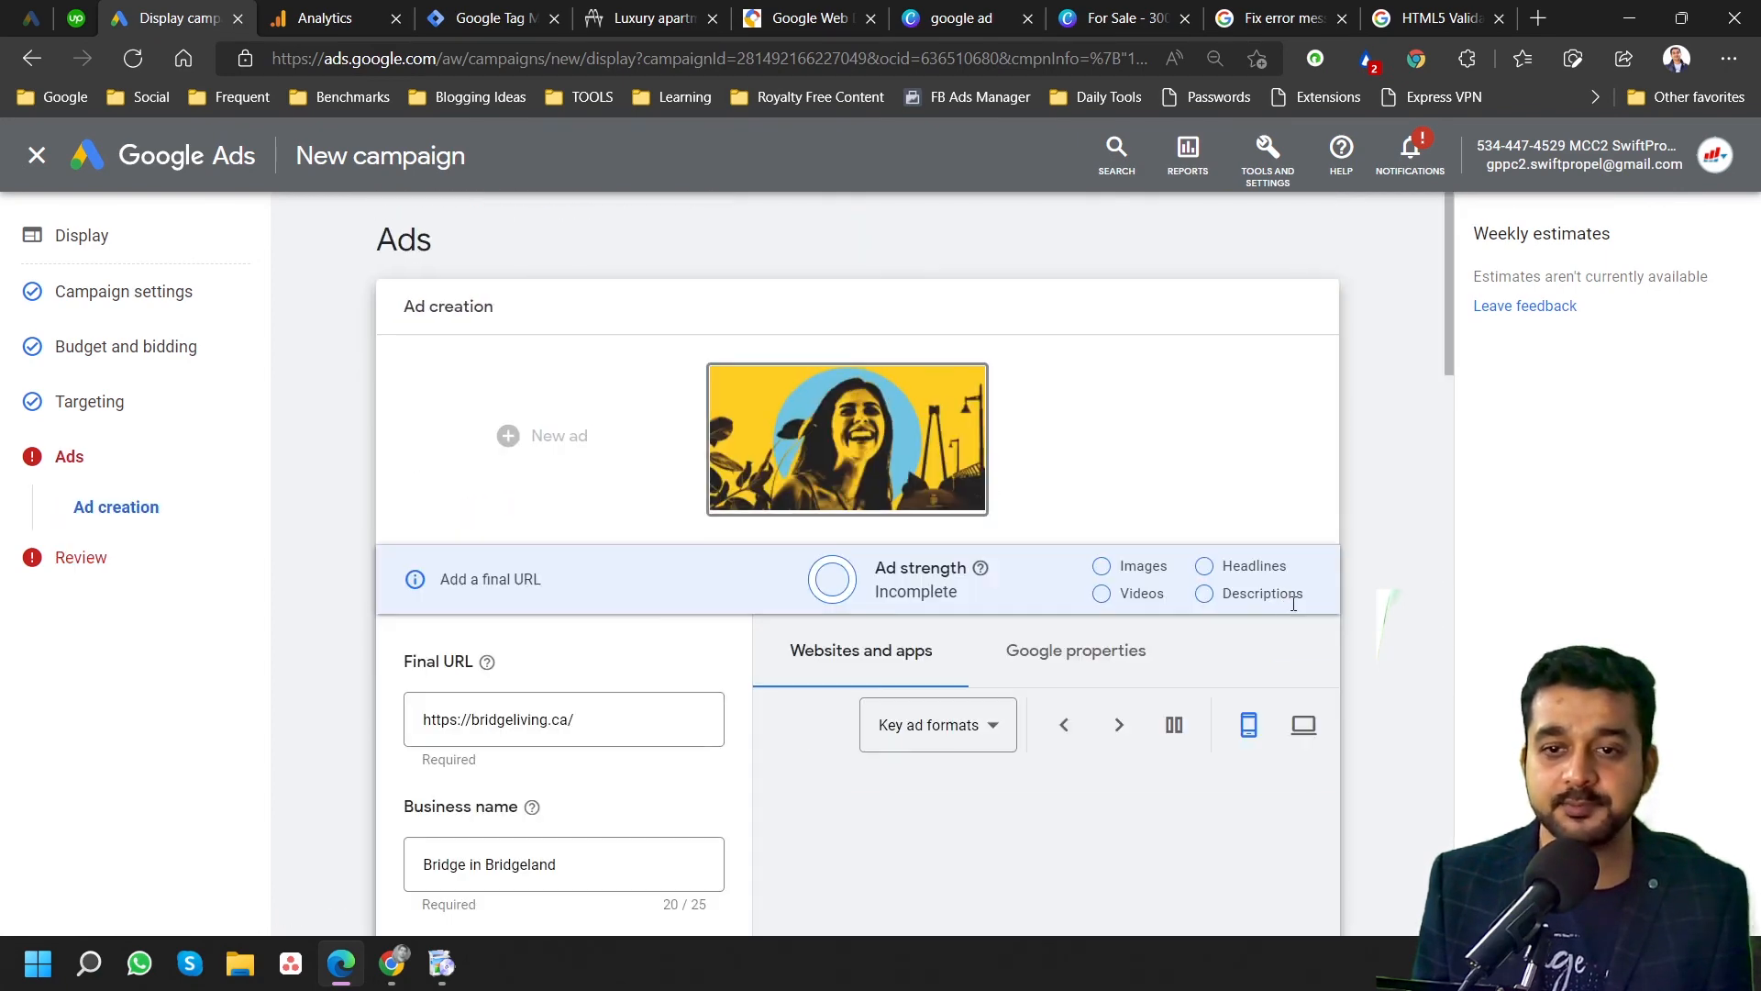
{"action": "scroll", "coordinate": [824, 556], "scroll_direction": "down", "scroll_amount": 8}
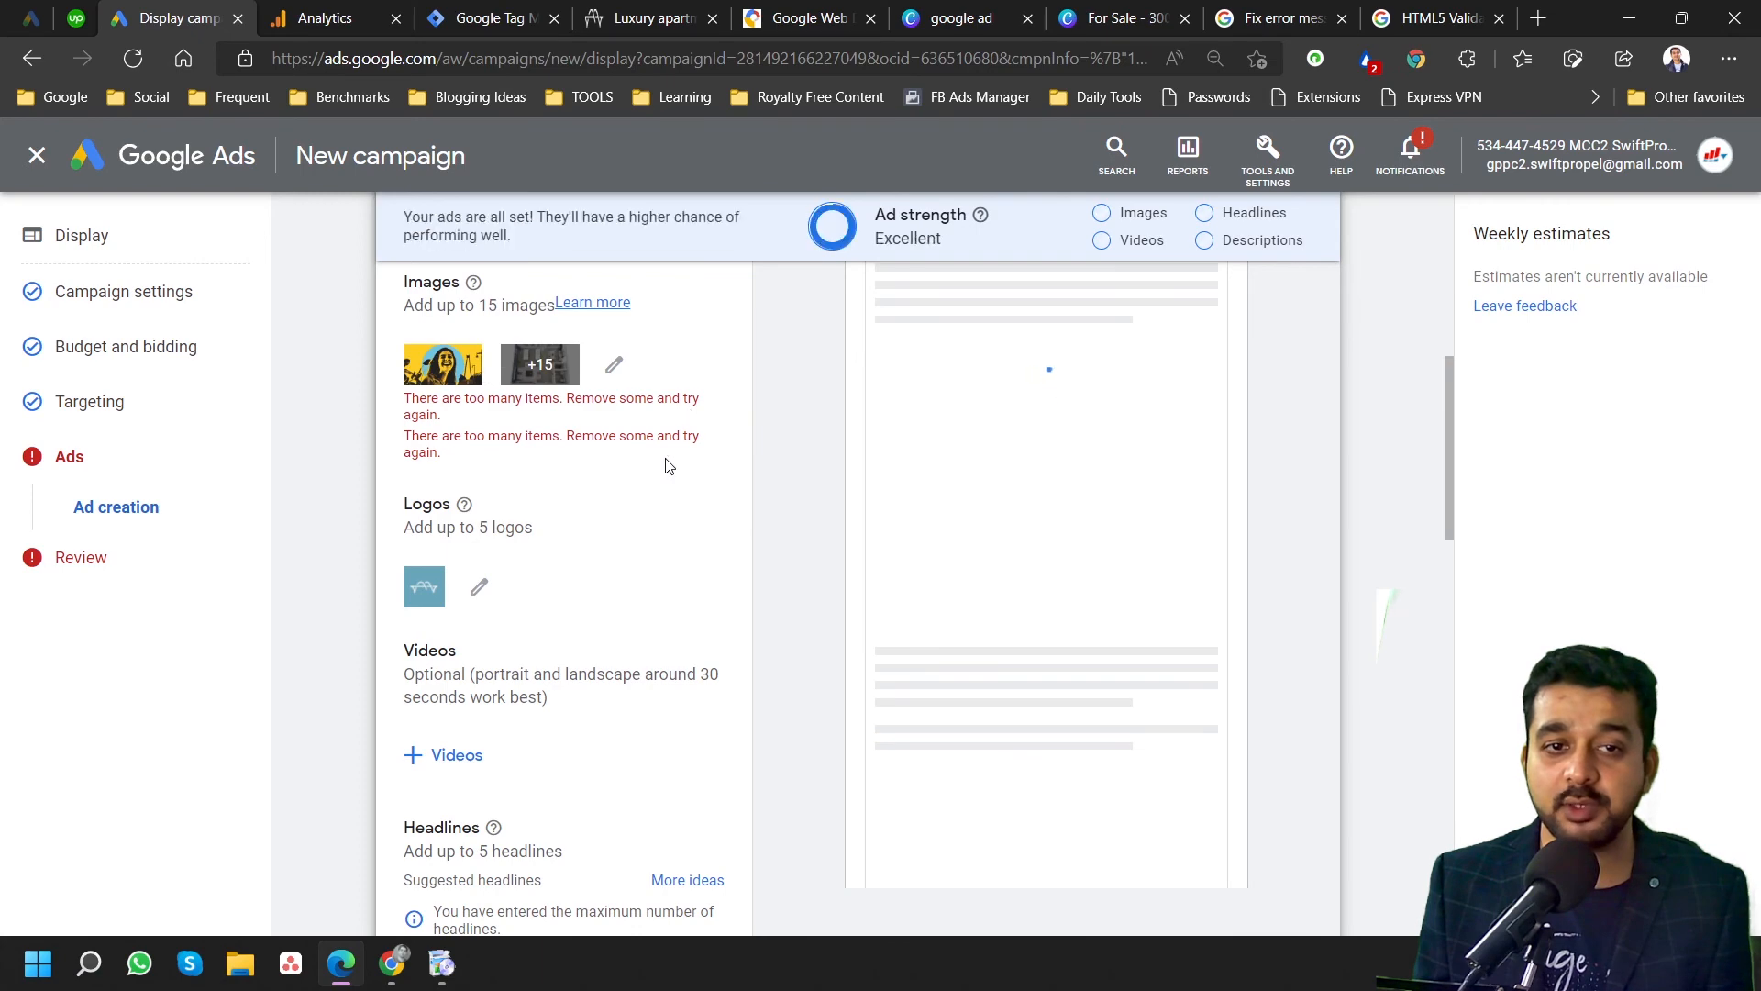
{"action": "scroll", "coordinate": [561, 464], "scroll_direction": "up", "scroll_amount": 1}
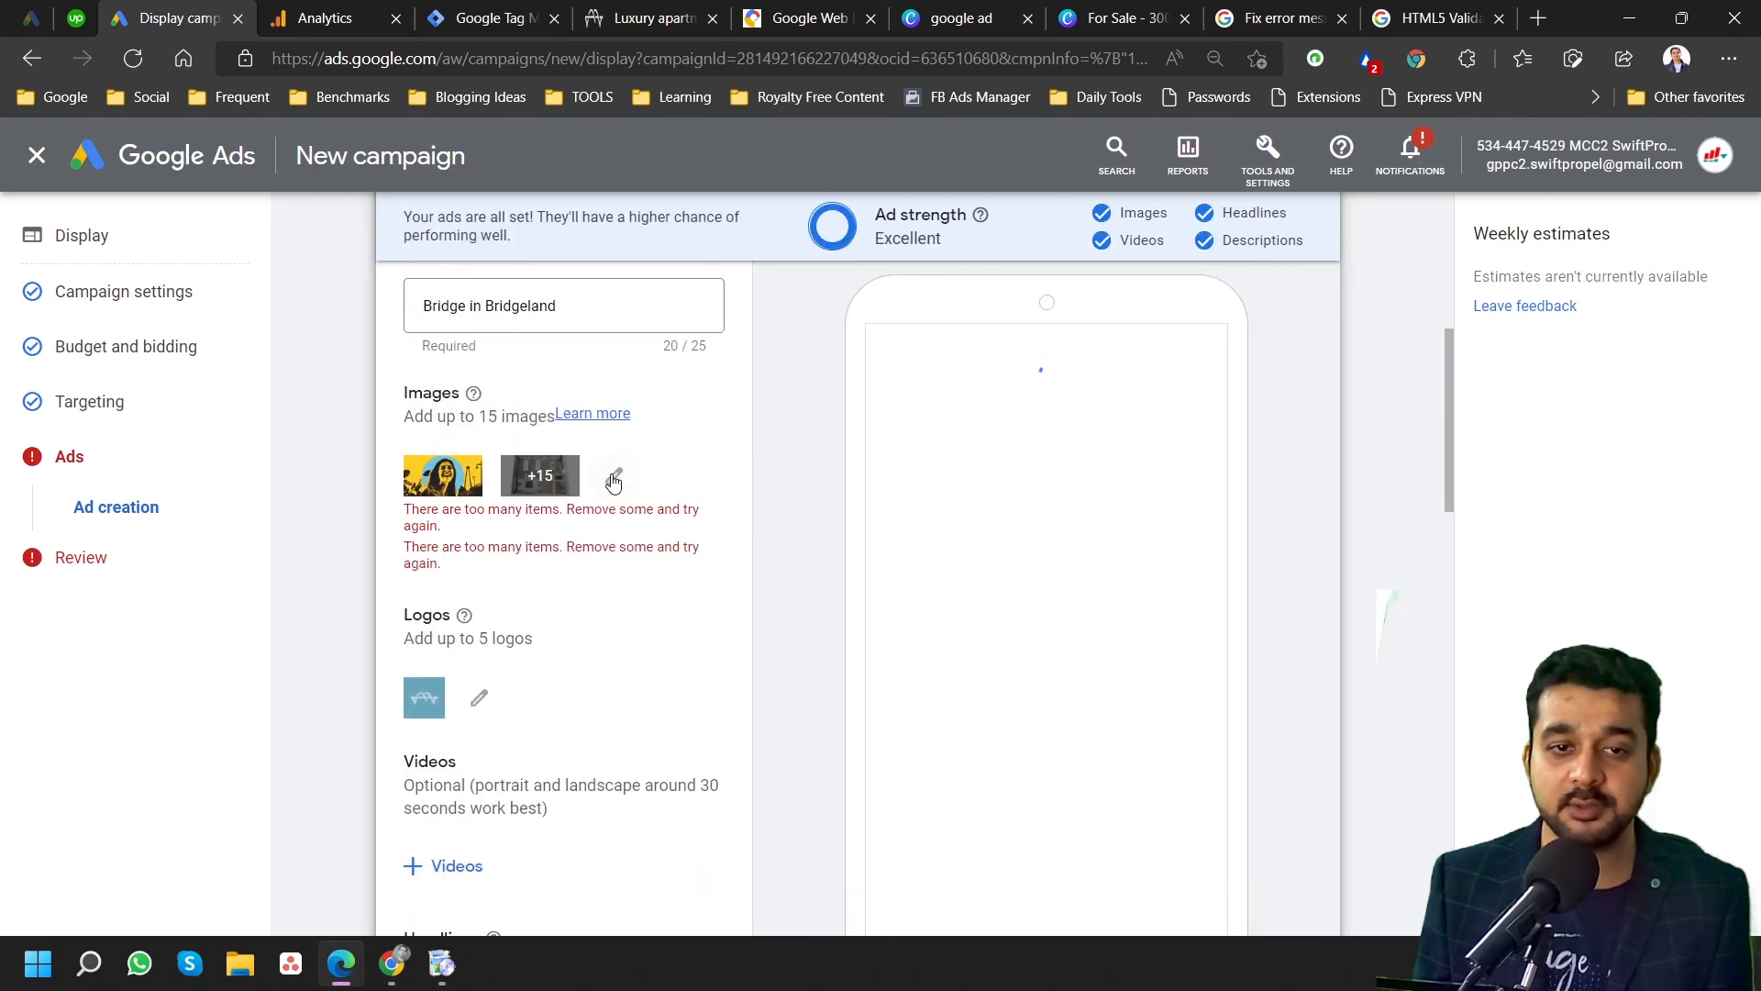
Remove the landscape floor-plan image from the ad's selected assets and save the image selection.
{"action": "left_click", "coordinate": [614, 478]}
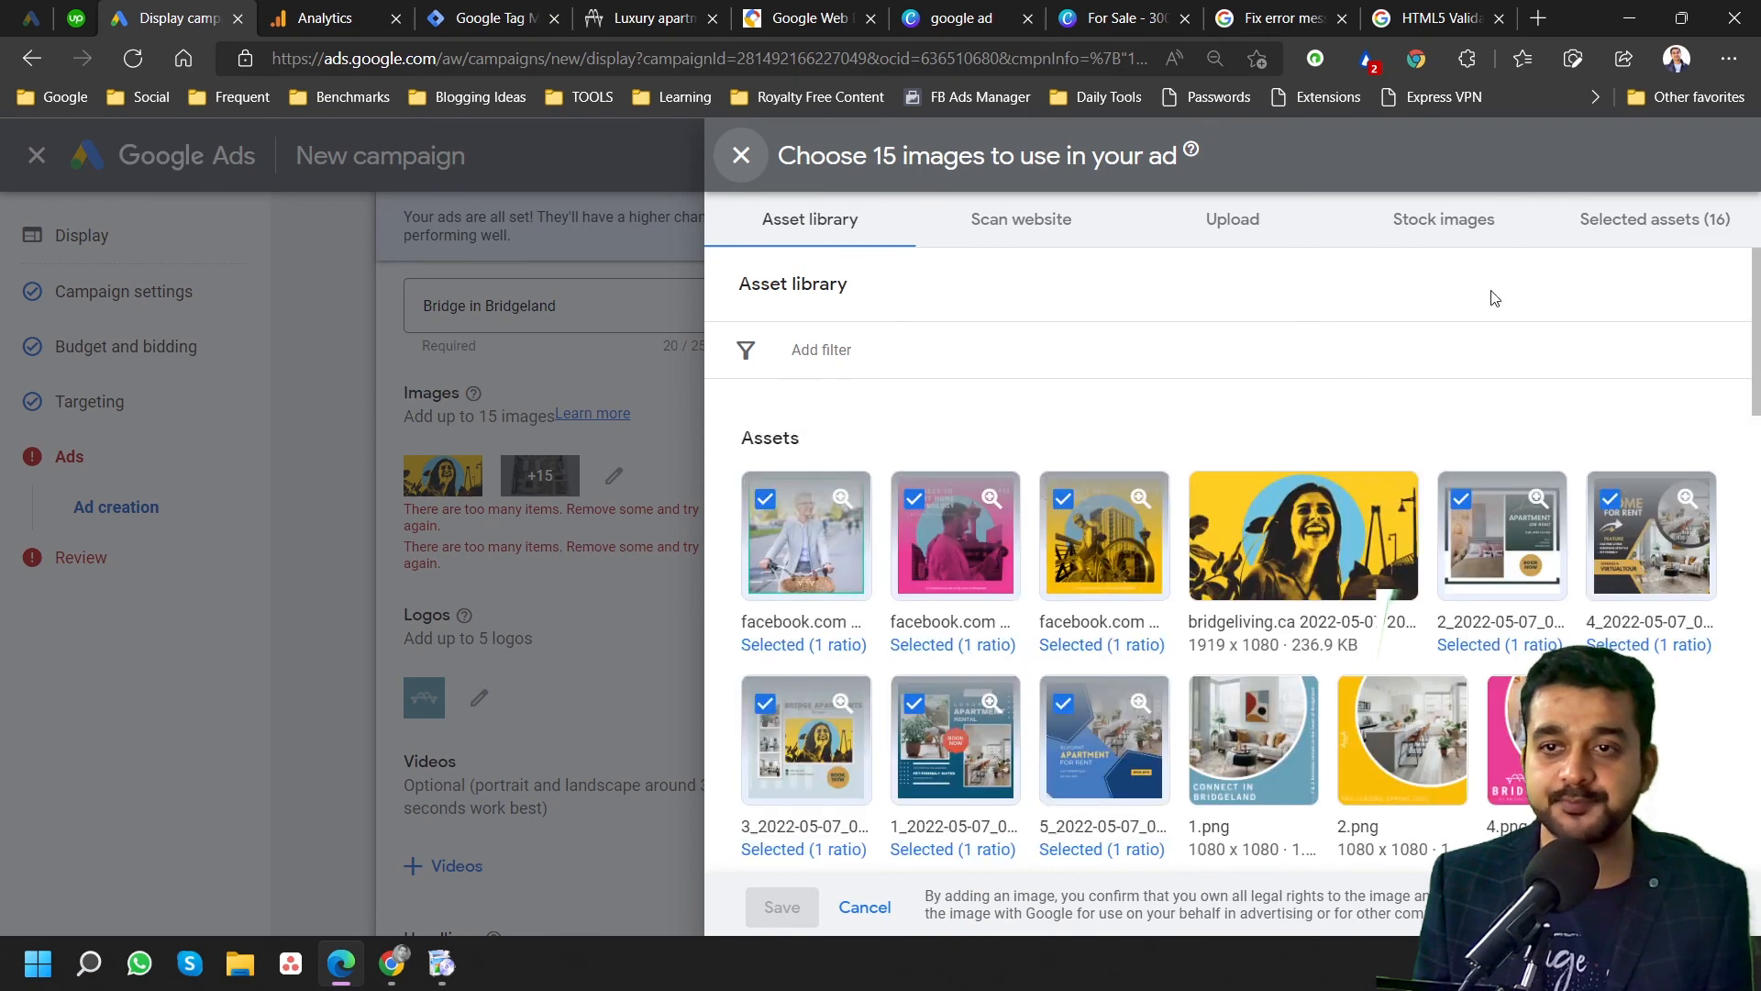
{"action": "left_click", "coordinate": [1651, 239]}
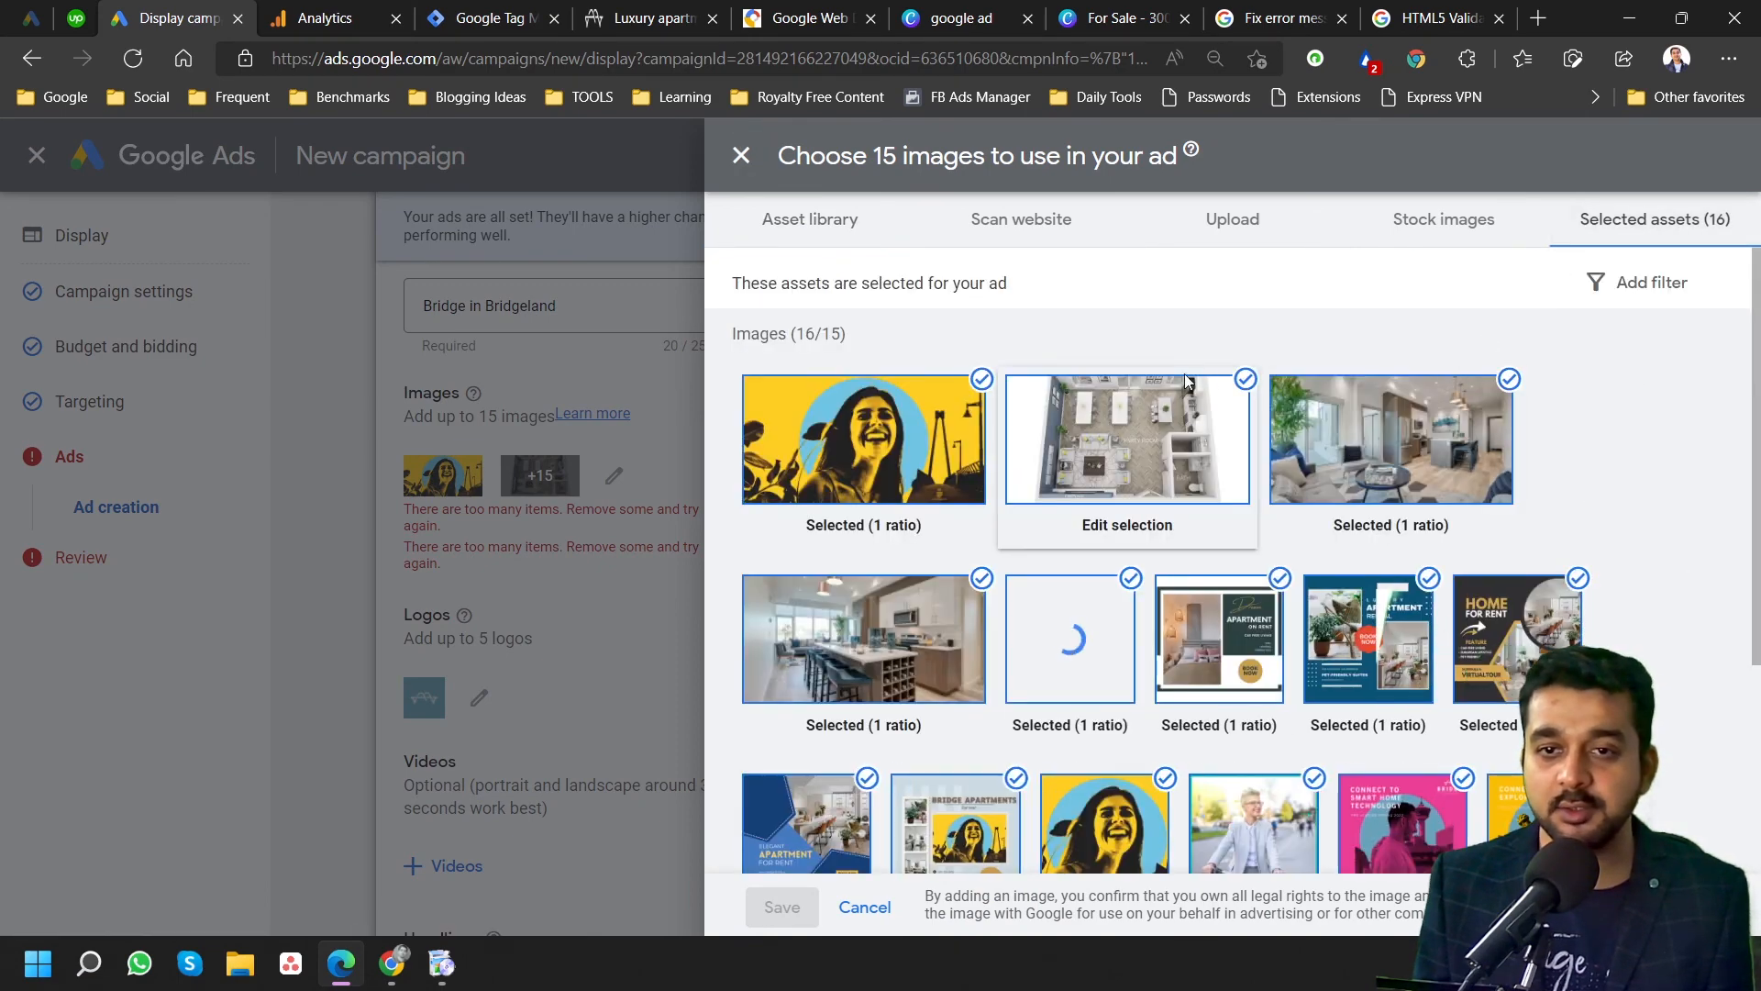
{"action": "left_click", "coordinate": [1245, 380]}
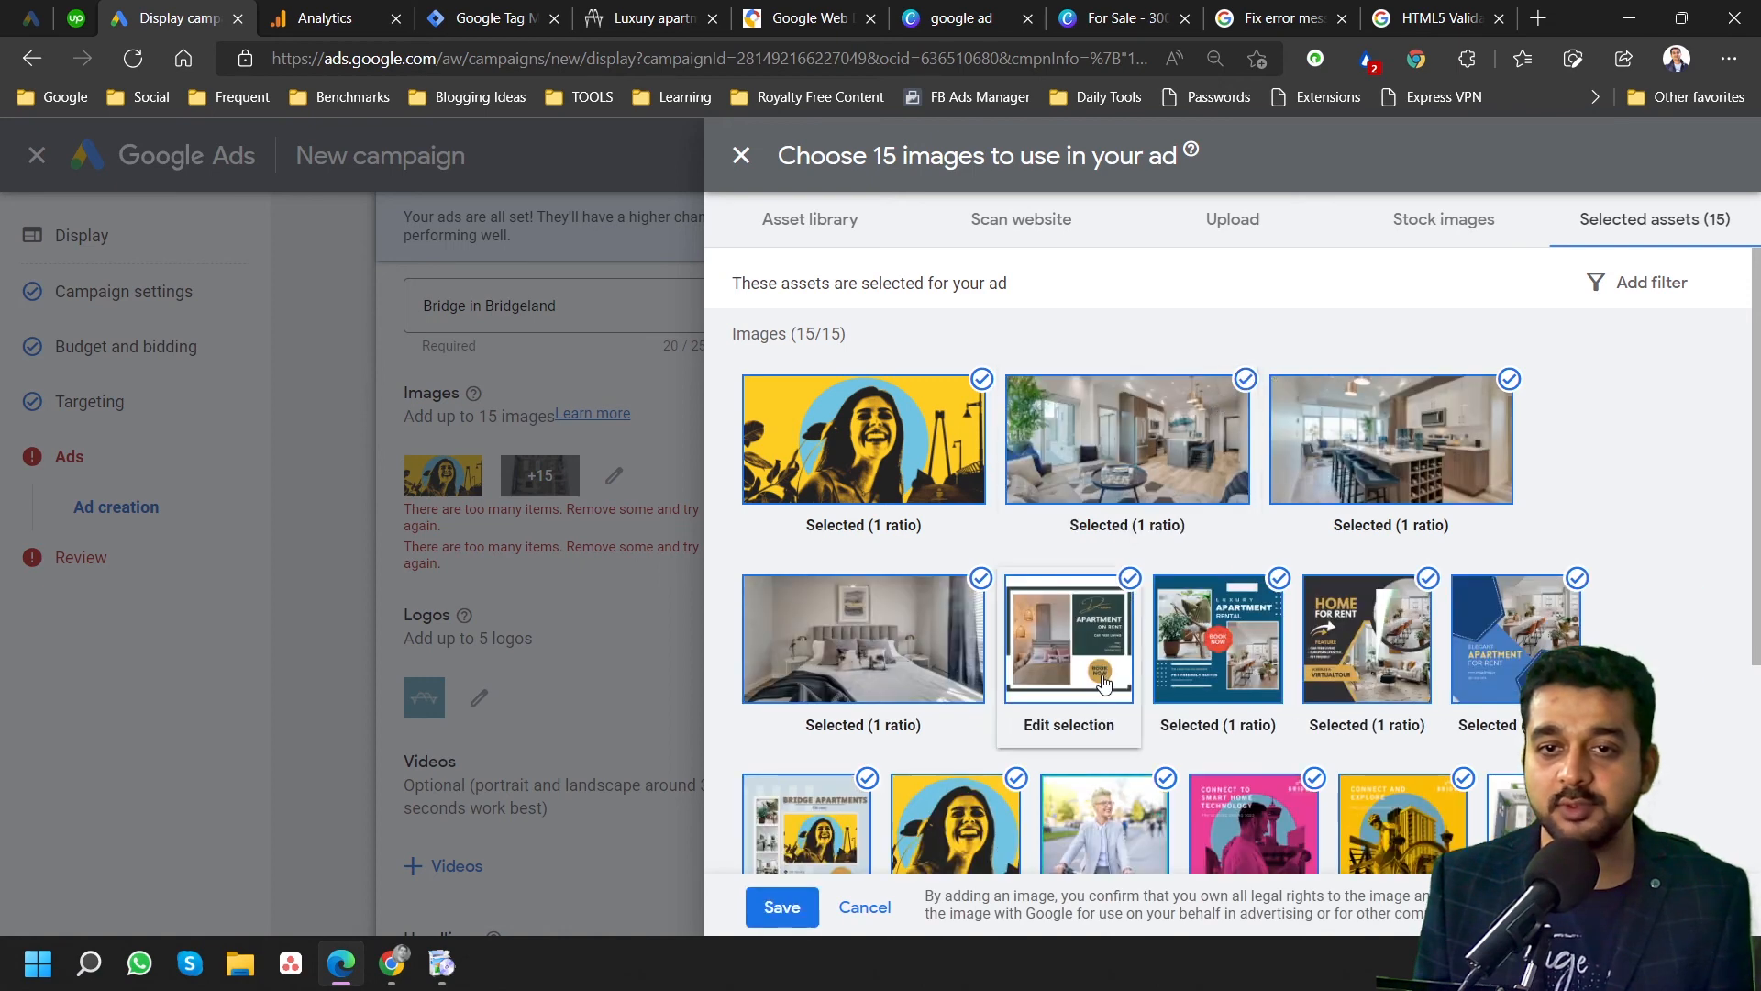
{"action": "left_click", "coordinate": [781, 907]}
Apply the changes to the responsive display ad and proceed to the campaign review.
{"action": "scroll", "coordinate": [715, 732], "scroll_direction": "down", "scroll_amount": 20}
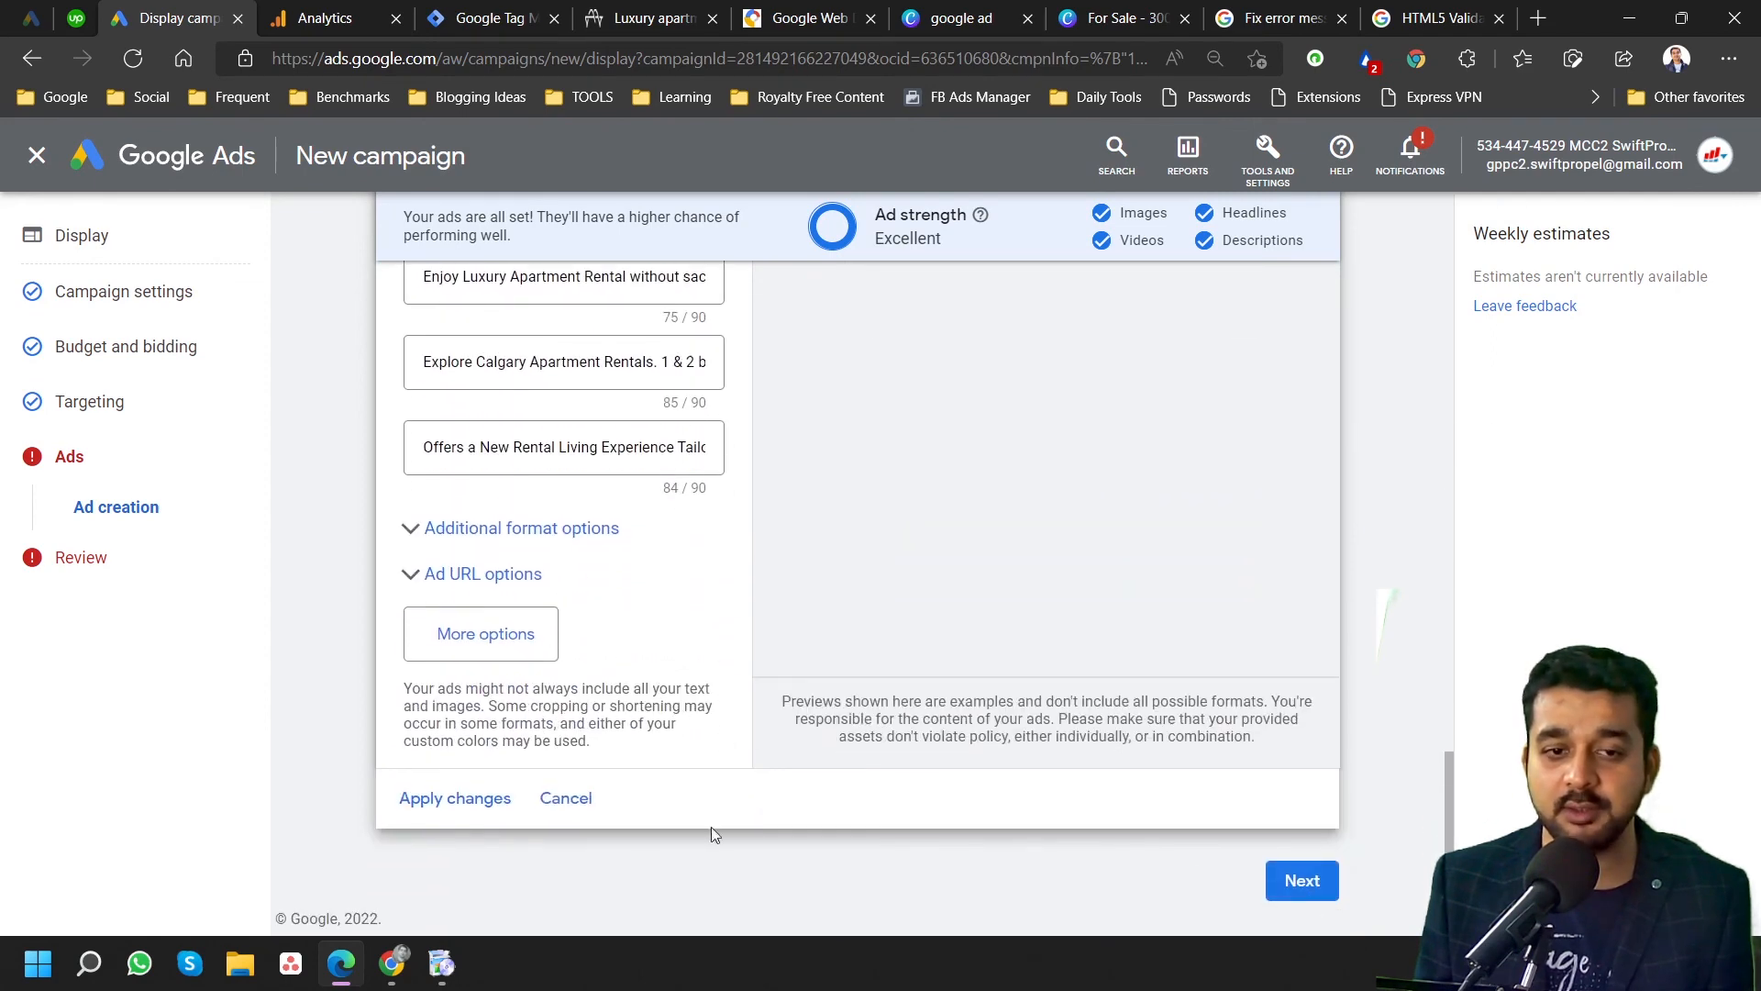
{"action": "left_click", "coordinate": [496, 800]}
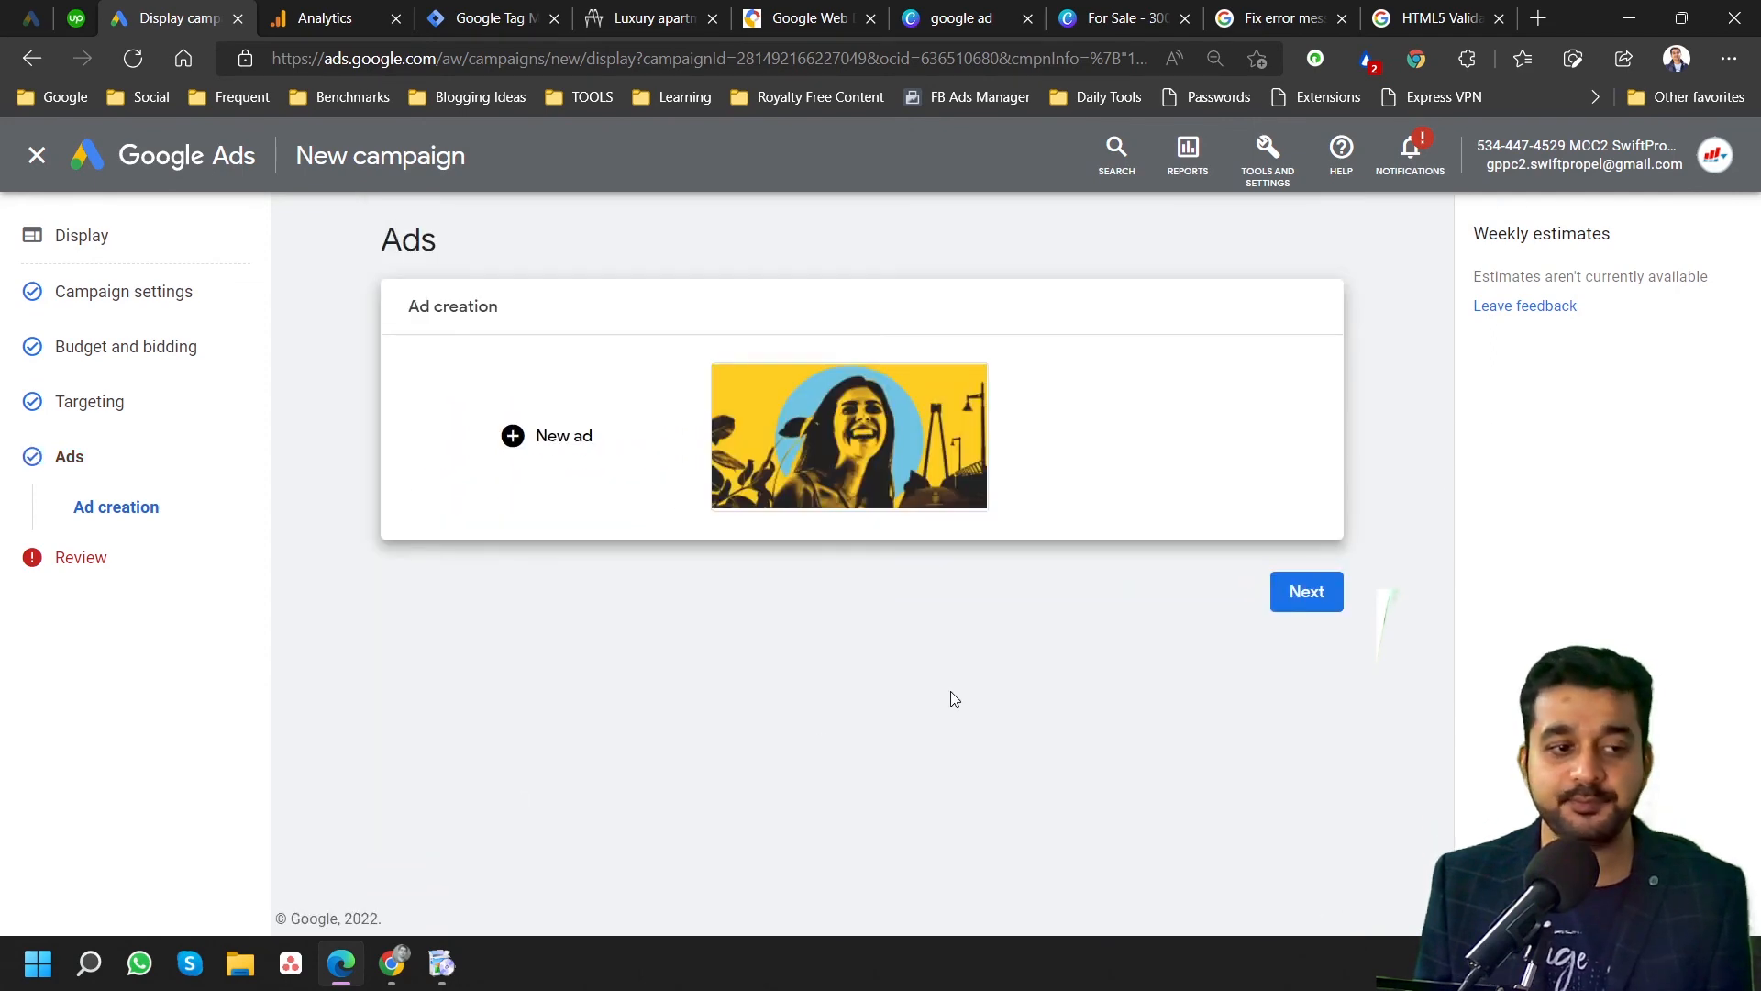
{"action": "left_click", "coordinate": [1306, 592]}
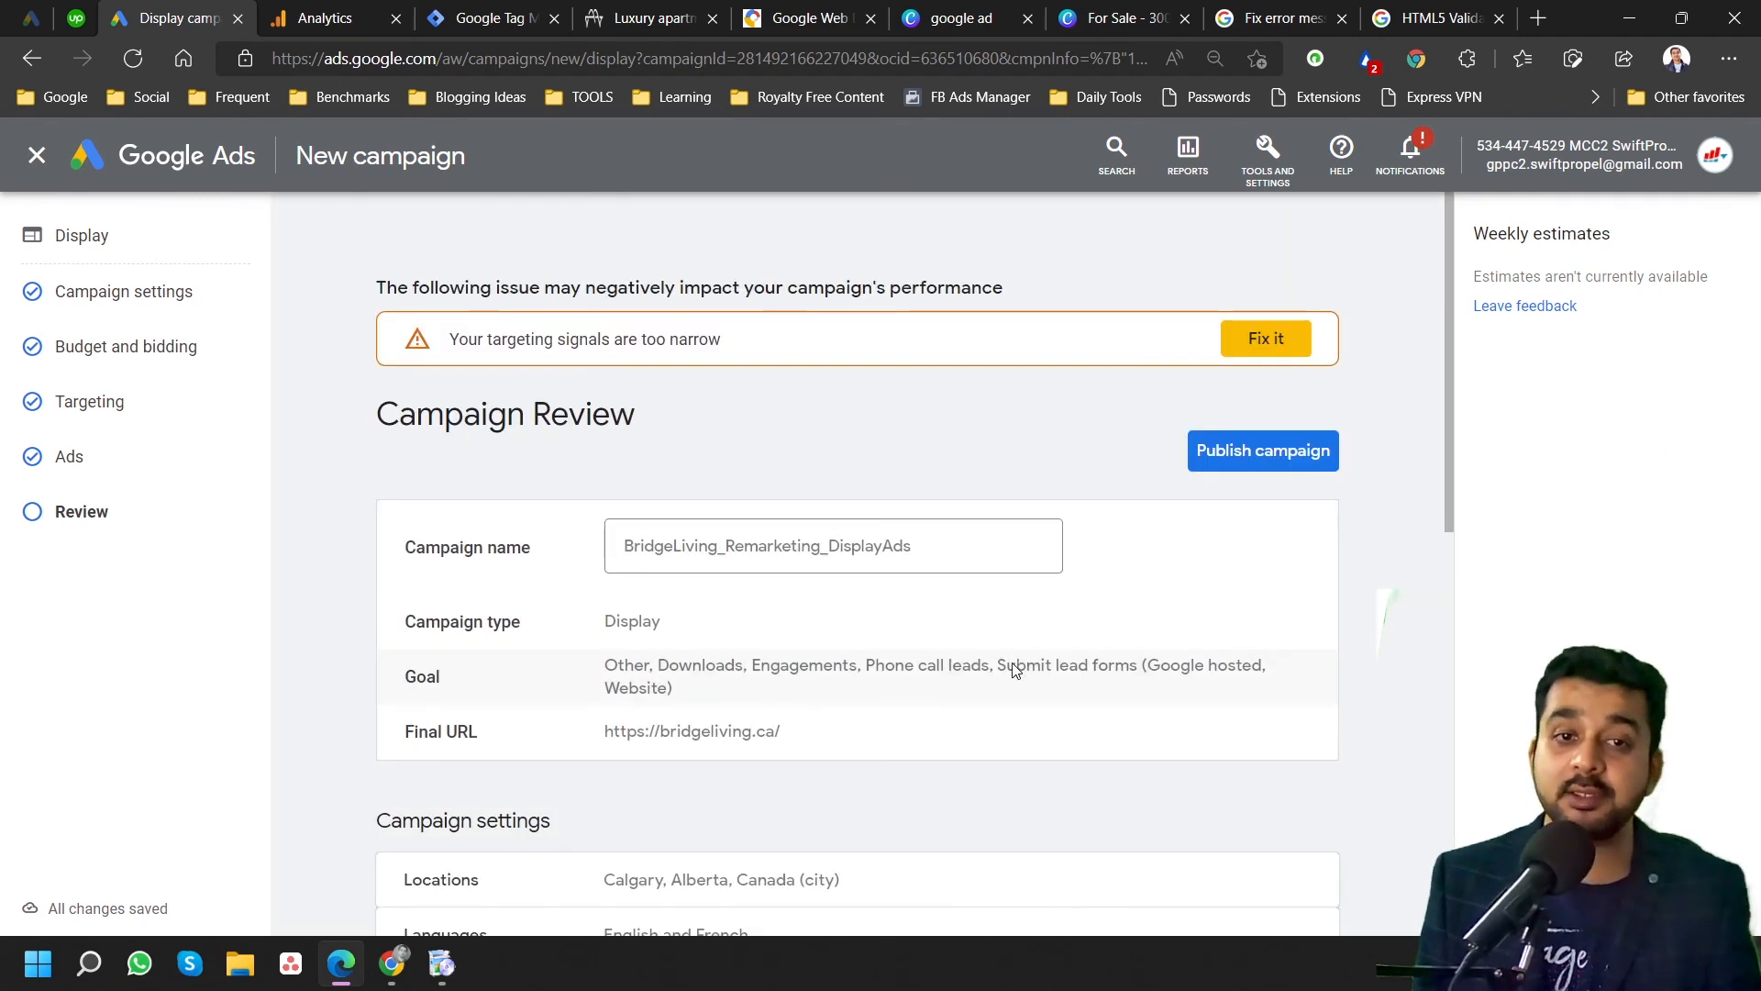
Review the campaign's settings, budget, targeting and ads, and publish the BridgeLiving_Remarketing_DisplayAds campaign.
{"action": "scroll", "coordinate": [1072, 420], "scroll_direction": "down", "scroll_amount": 5}
{"action": "scroll", "coordinate": [1071, 420], "scroll_direction": "up", "scroll_amount": 5}
{"action": "scroll", "coordinate": [1073, 422], "scroll_direction": "down", "scroll_amount": 5}
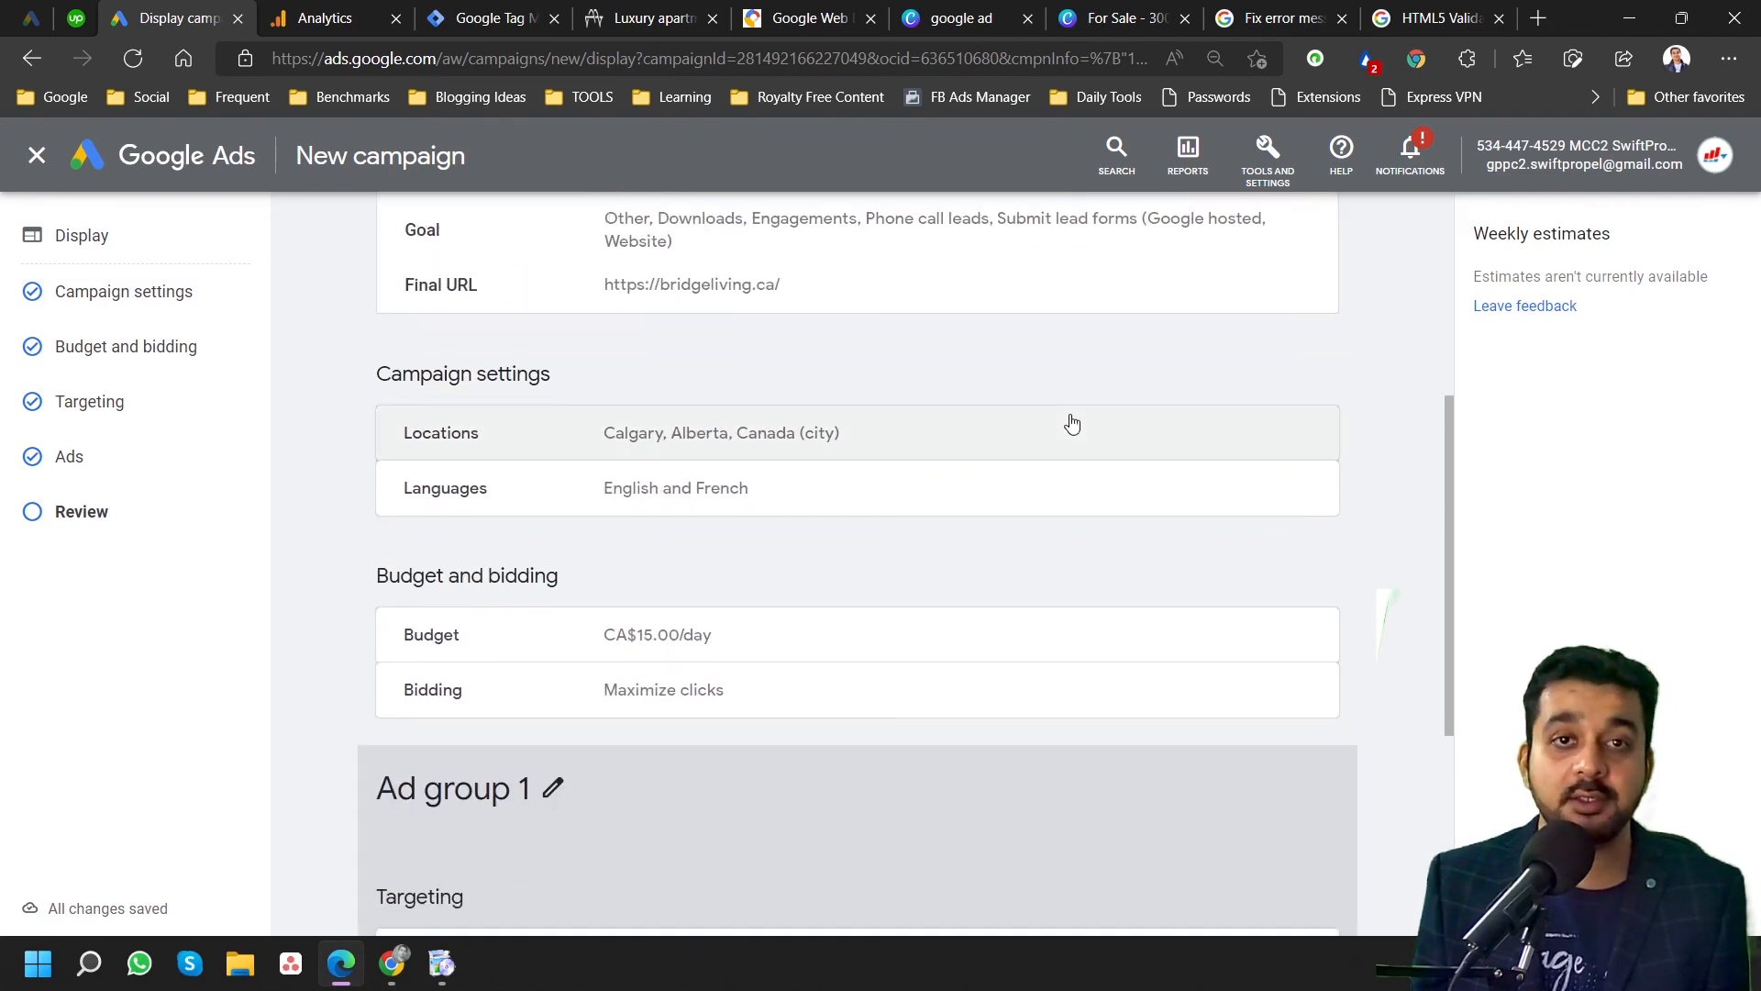
{"action": "scroll", "coordinate": [1071, 423], "scroll_direction": "down", "scroll_amount": 5}
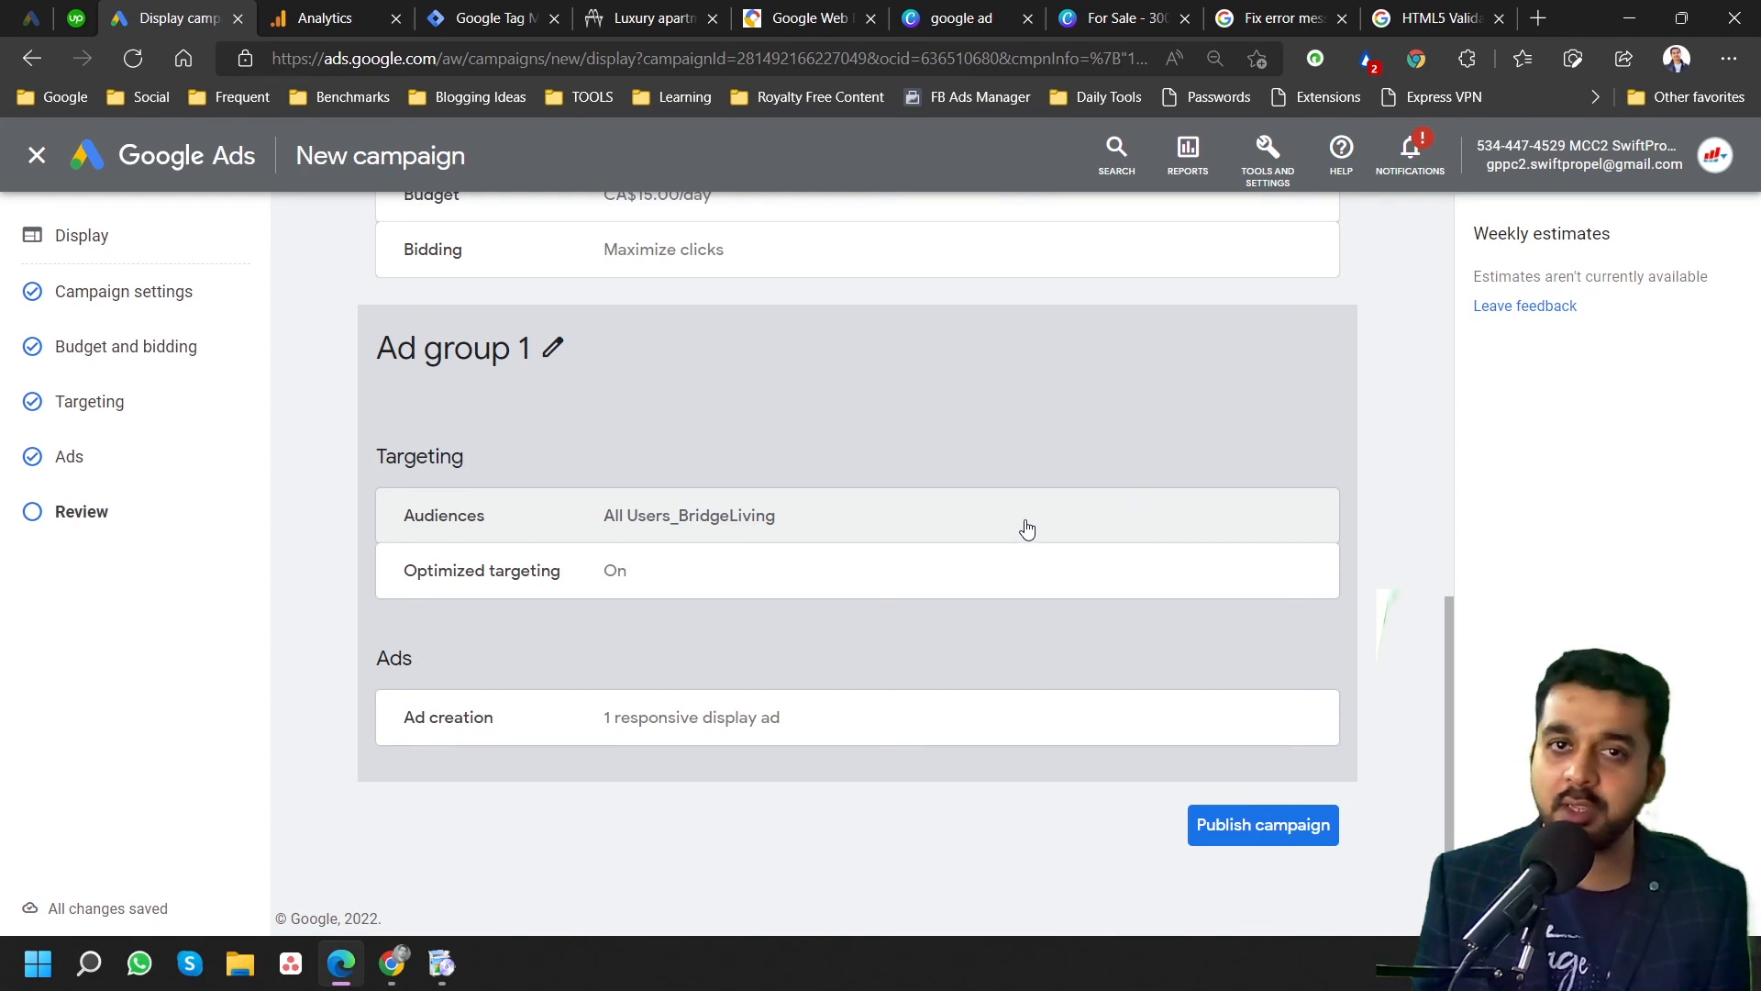
{"action": "left_click", "coordinate": [1253, 823]}
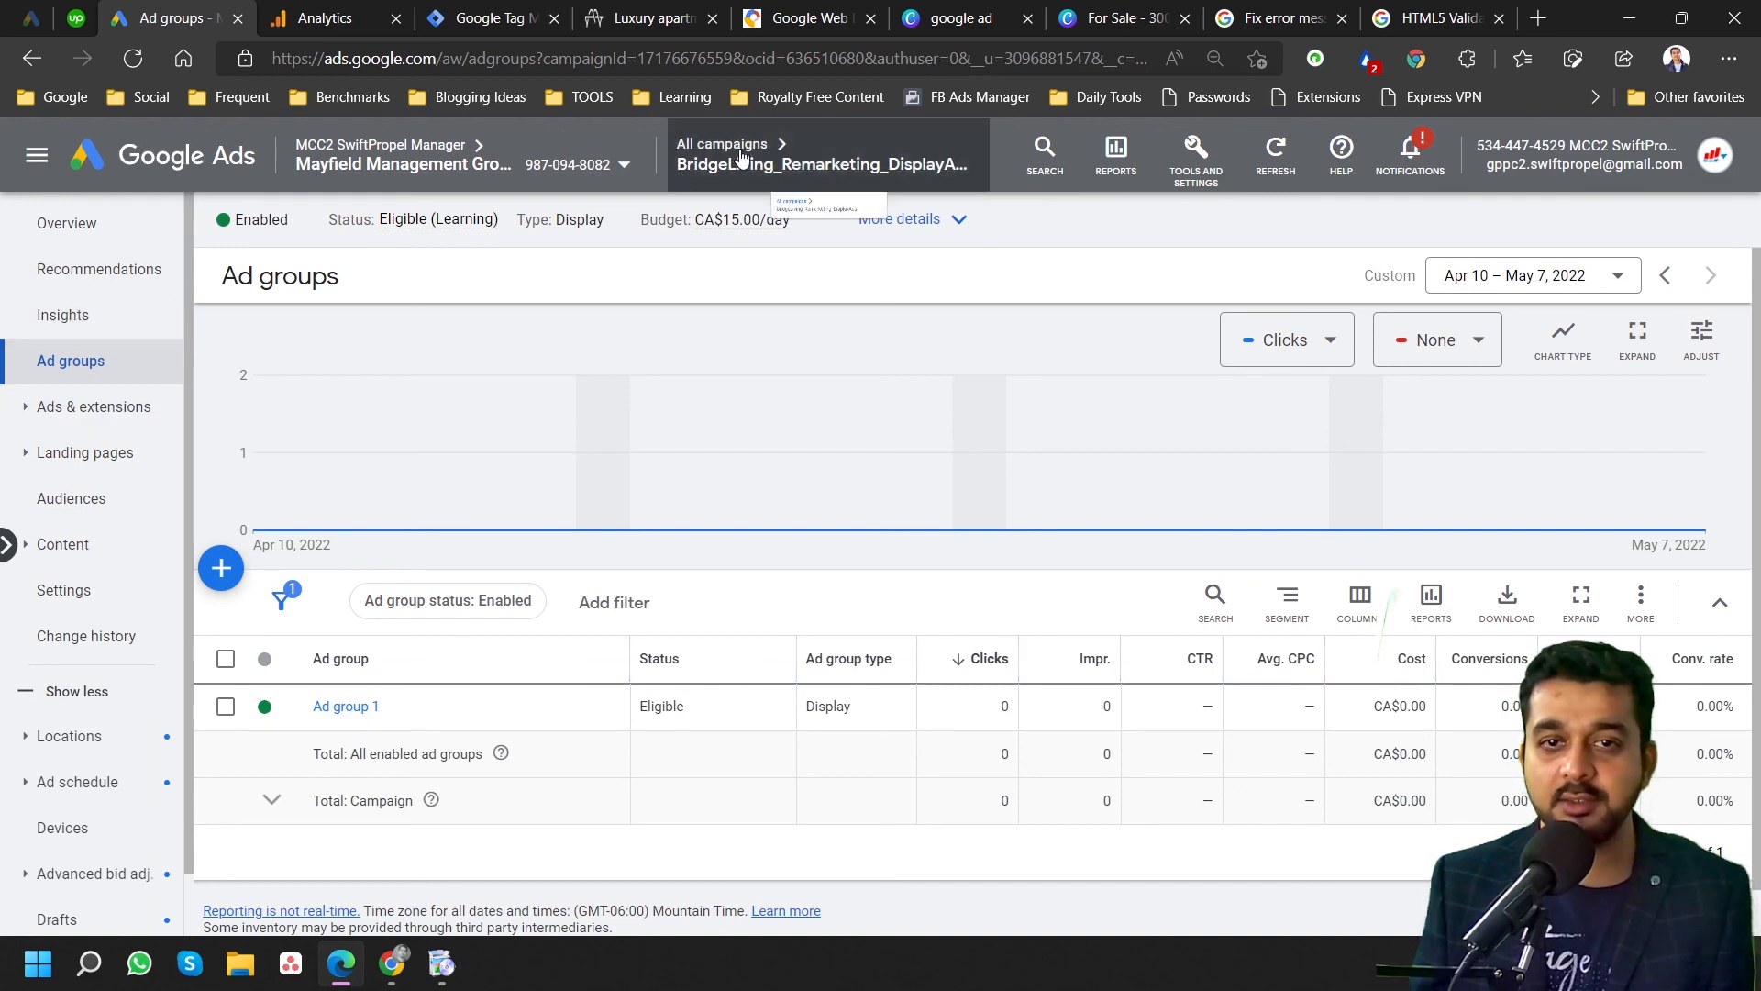
Open the published campaign's responsive display ad for editing and look over its images, logo, headlines and preview.
{"action": "left_click", "coordinate": [101, 413]}
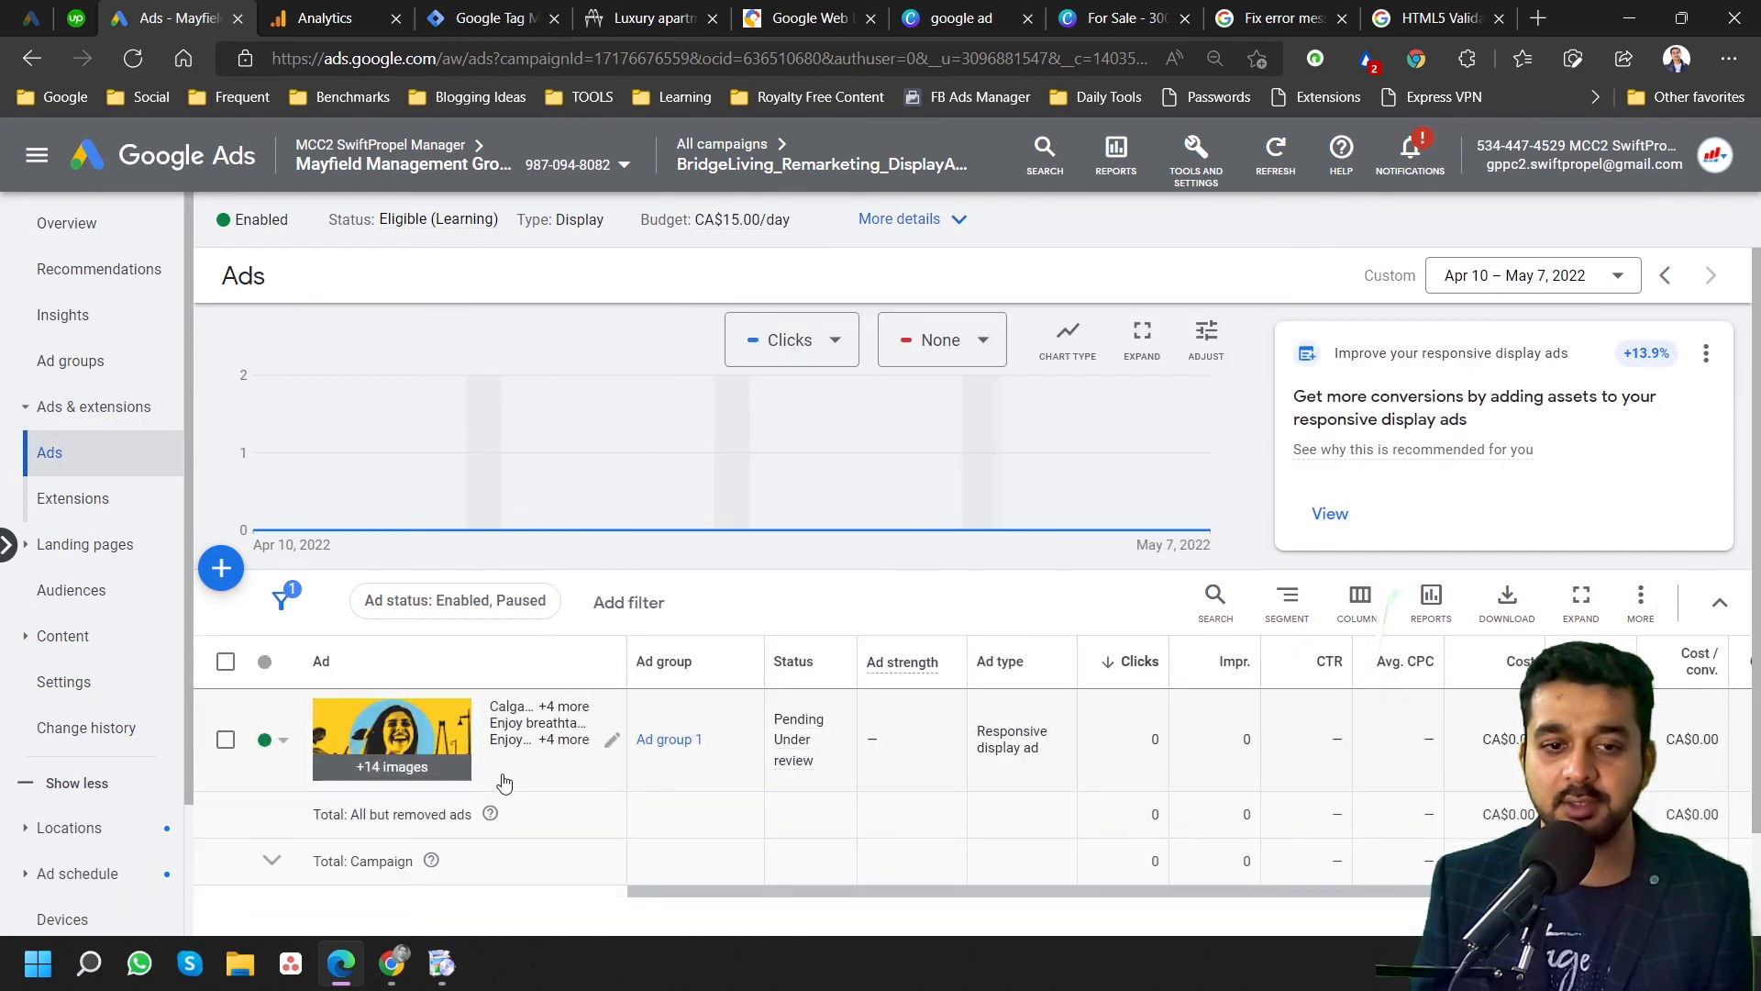
{"action": "left_click", "coordinate": [556, 741]}
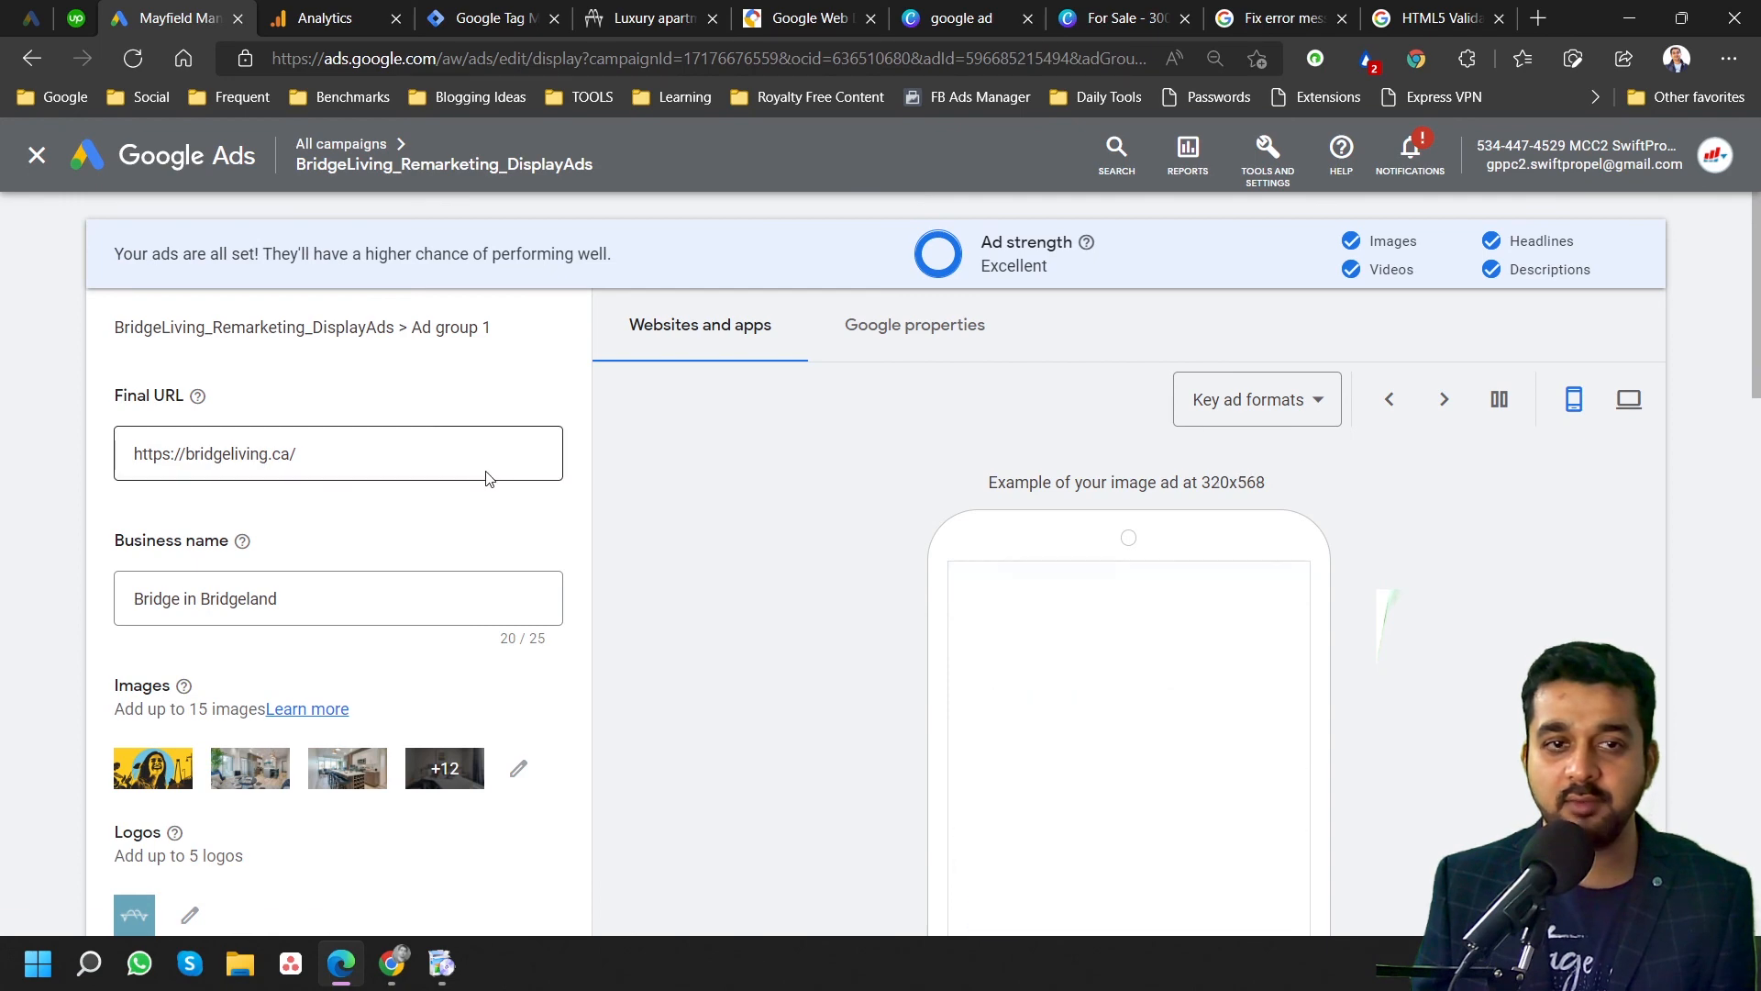
{"action": "scroll", "coordinate": [440, 396], "scroll_direction": "down", "scroll_amount": 6}
{"action": "scroll", "coordinate": [440, 396], "scroll_direction": "up", "scroll_amount": 5}
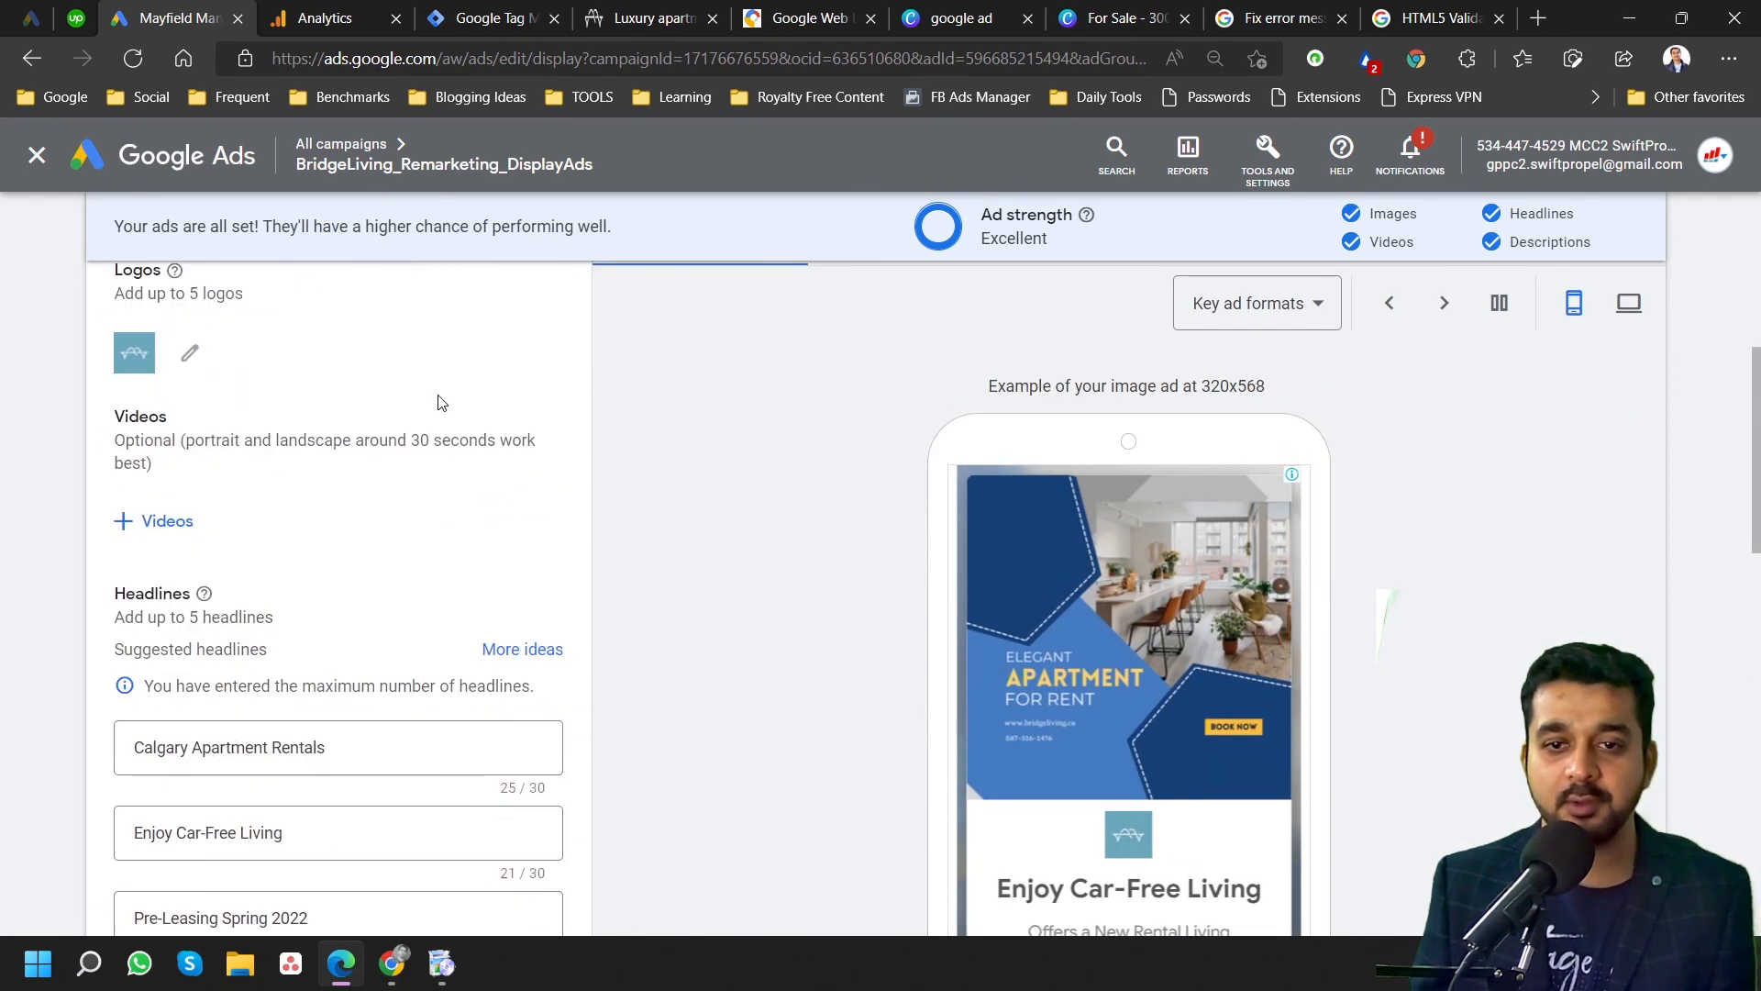
Look over the responsive display ad's final URL, business name, images, logo, headlines and descriptions alongside its mobile preview.
{"action": "scroll", "coordinate": [775, 492], "scroll_direction": "down", "scroll_amount": 10}
{"action": "scroll", "coordinate": [339, 551], "scroll_direction": "up", "scroll_amount": 10}
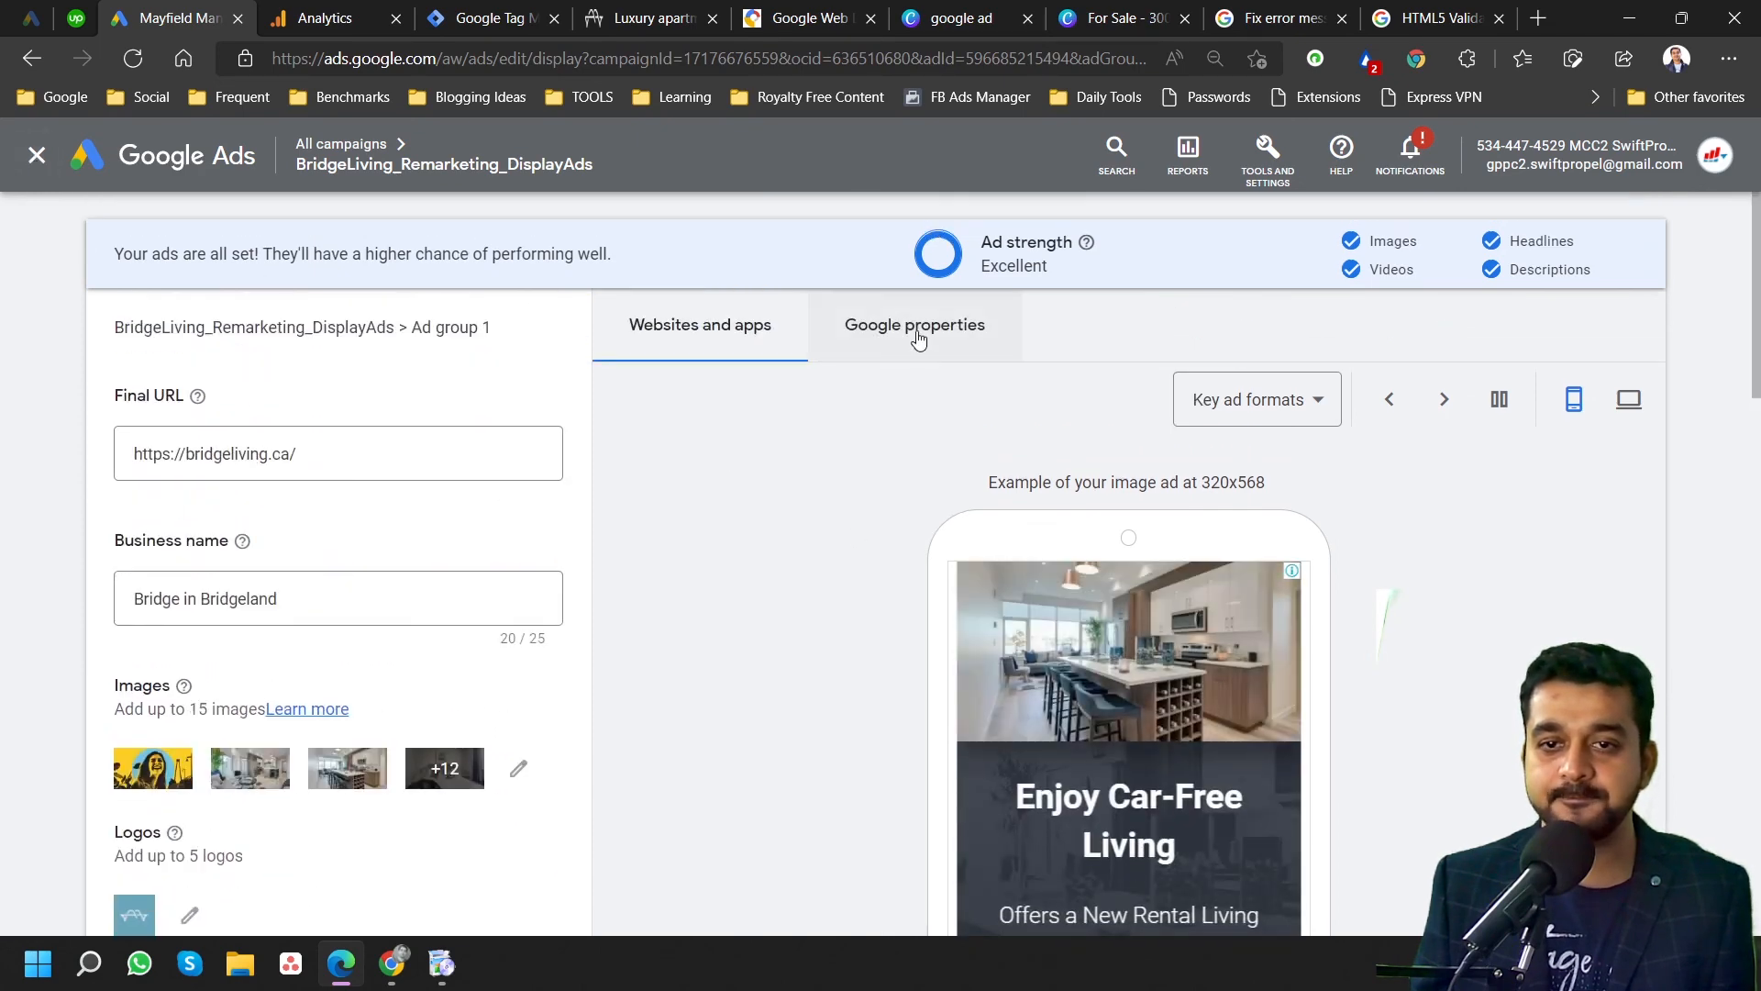
{"action": "scroll", "coordinate": [869, 588], "scroll_direction": "down", "scroll_amount": 5}
{"action": "scroll", "coordinate": [869, 591], "scroll_direction": "down", "scroll_amount": 12}
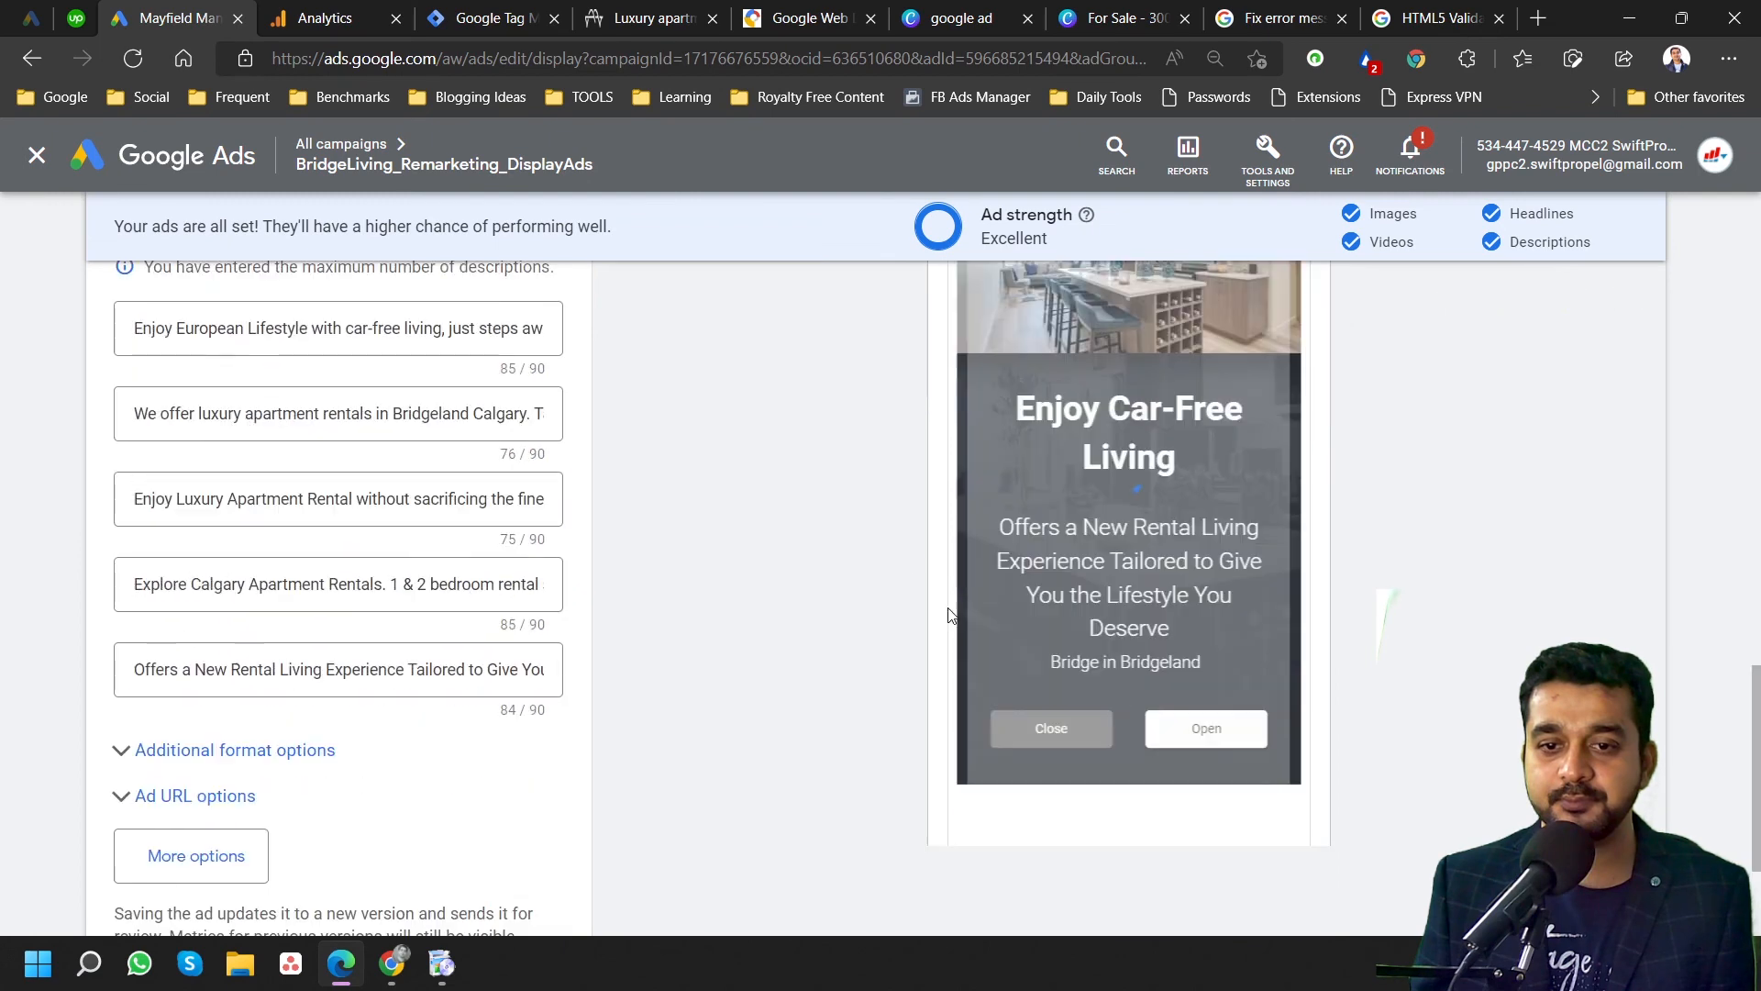
{"action": "scroll", "coordinate": [888, 608], "scroll_direction": "up", "scroll_amount": 8}
{"action": "scroll", "coordinate": [893, 610], "scroll_direction": "up", "scroll_amount": 10}
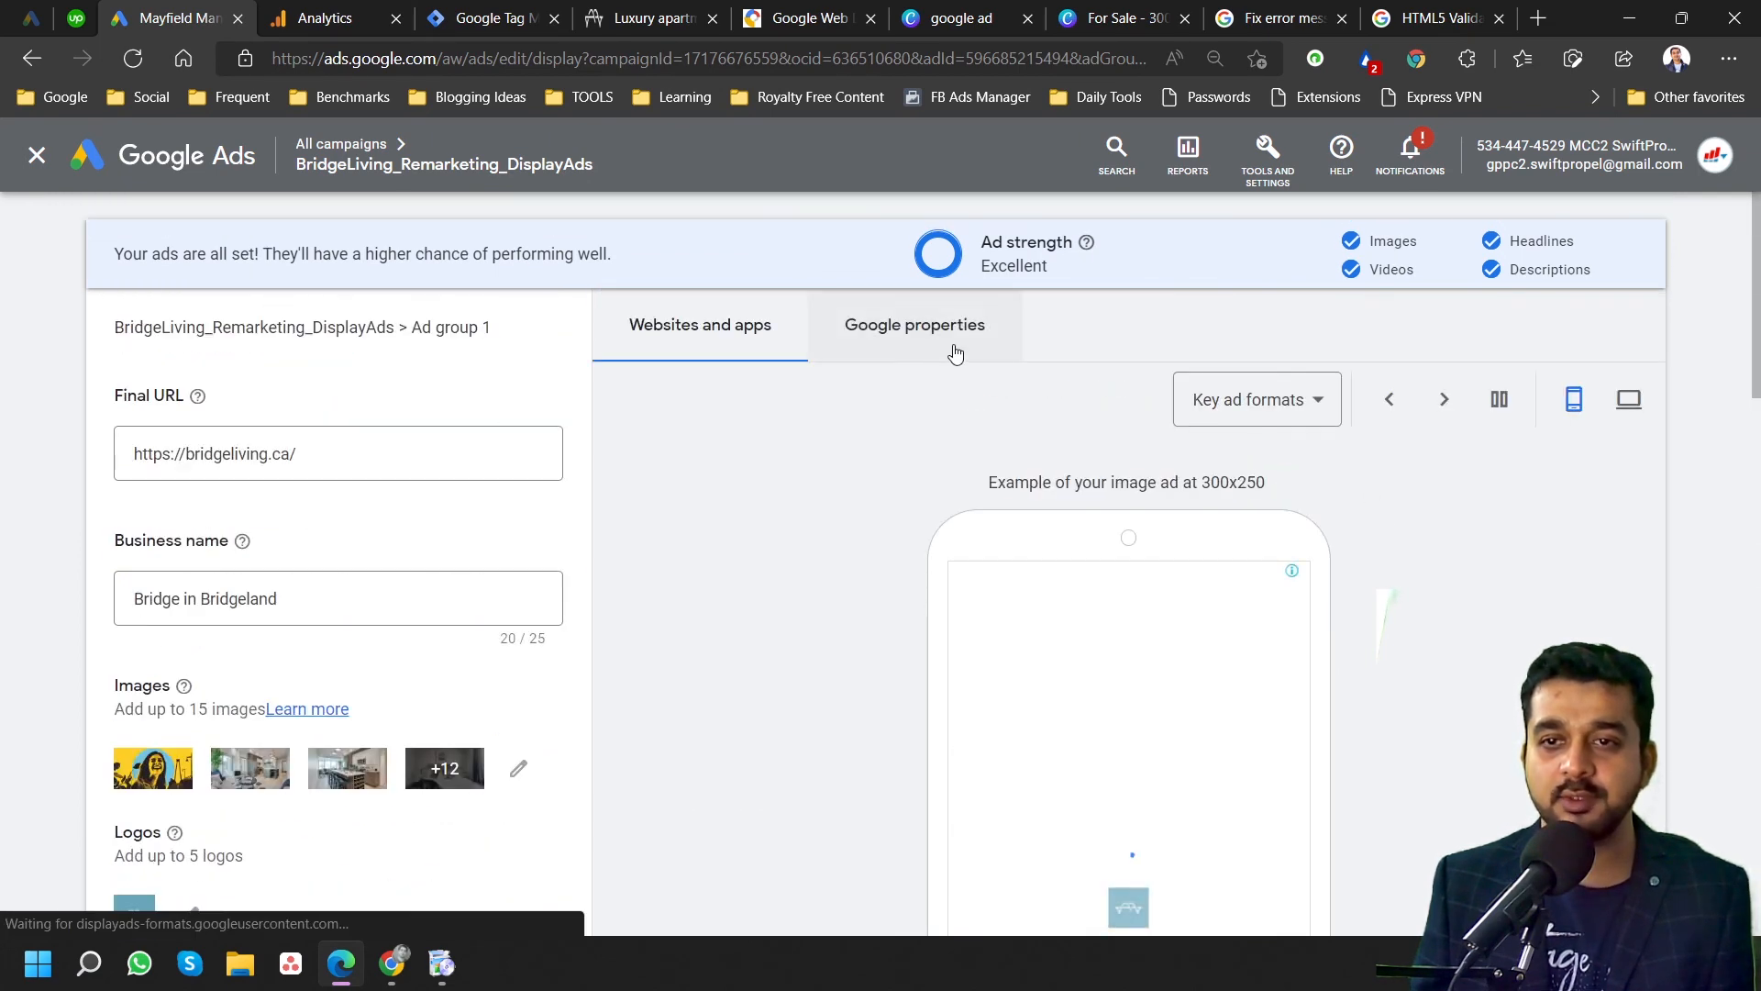
Check the ad's format options and its Google properties and websites previews, and view its shareable preview from the campaign's ads list.
{"action": "left_click", "coordinate": [1302, 399]}
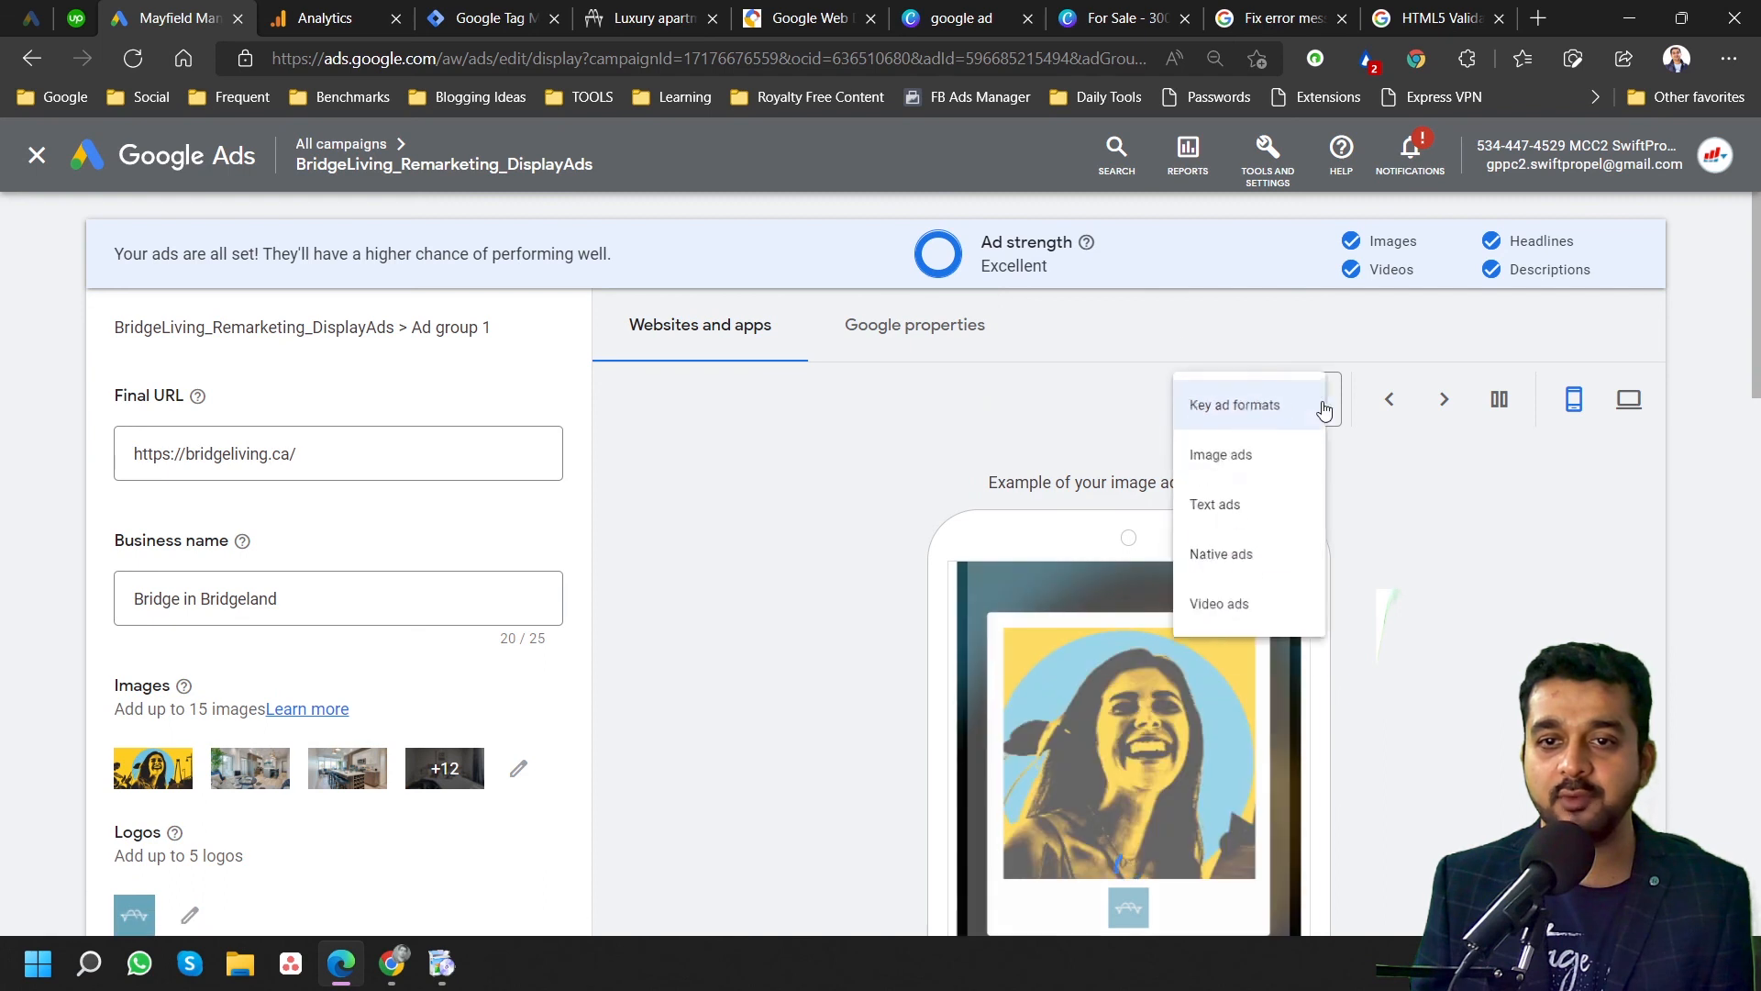
{"action": "left_click", "coordinate": [1446, 507]}
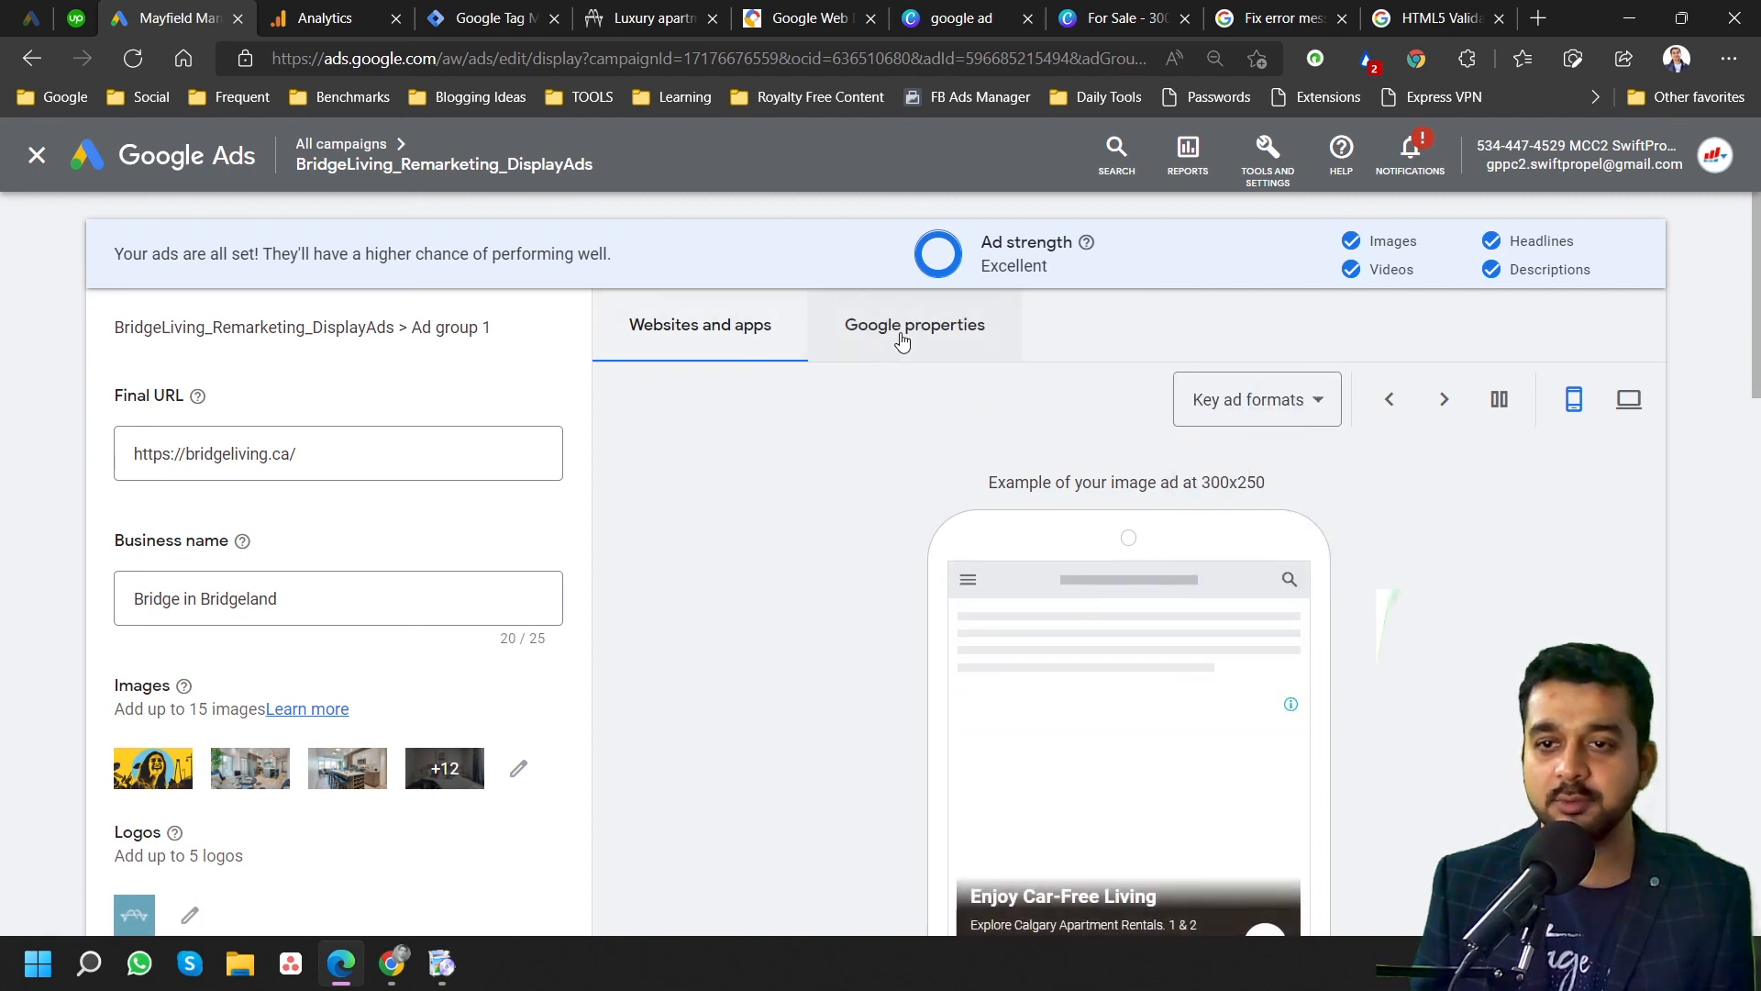
{"action": "left_click", "coordinate": [961, 338]}
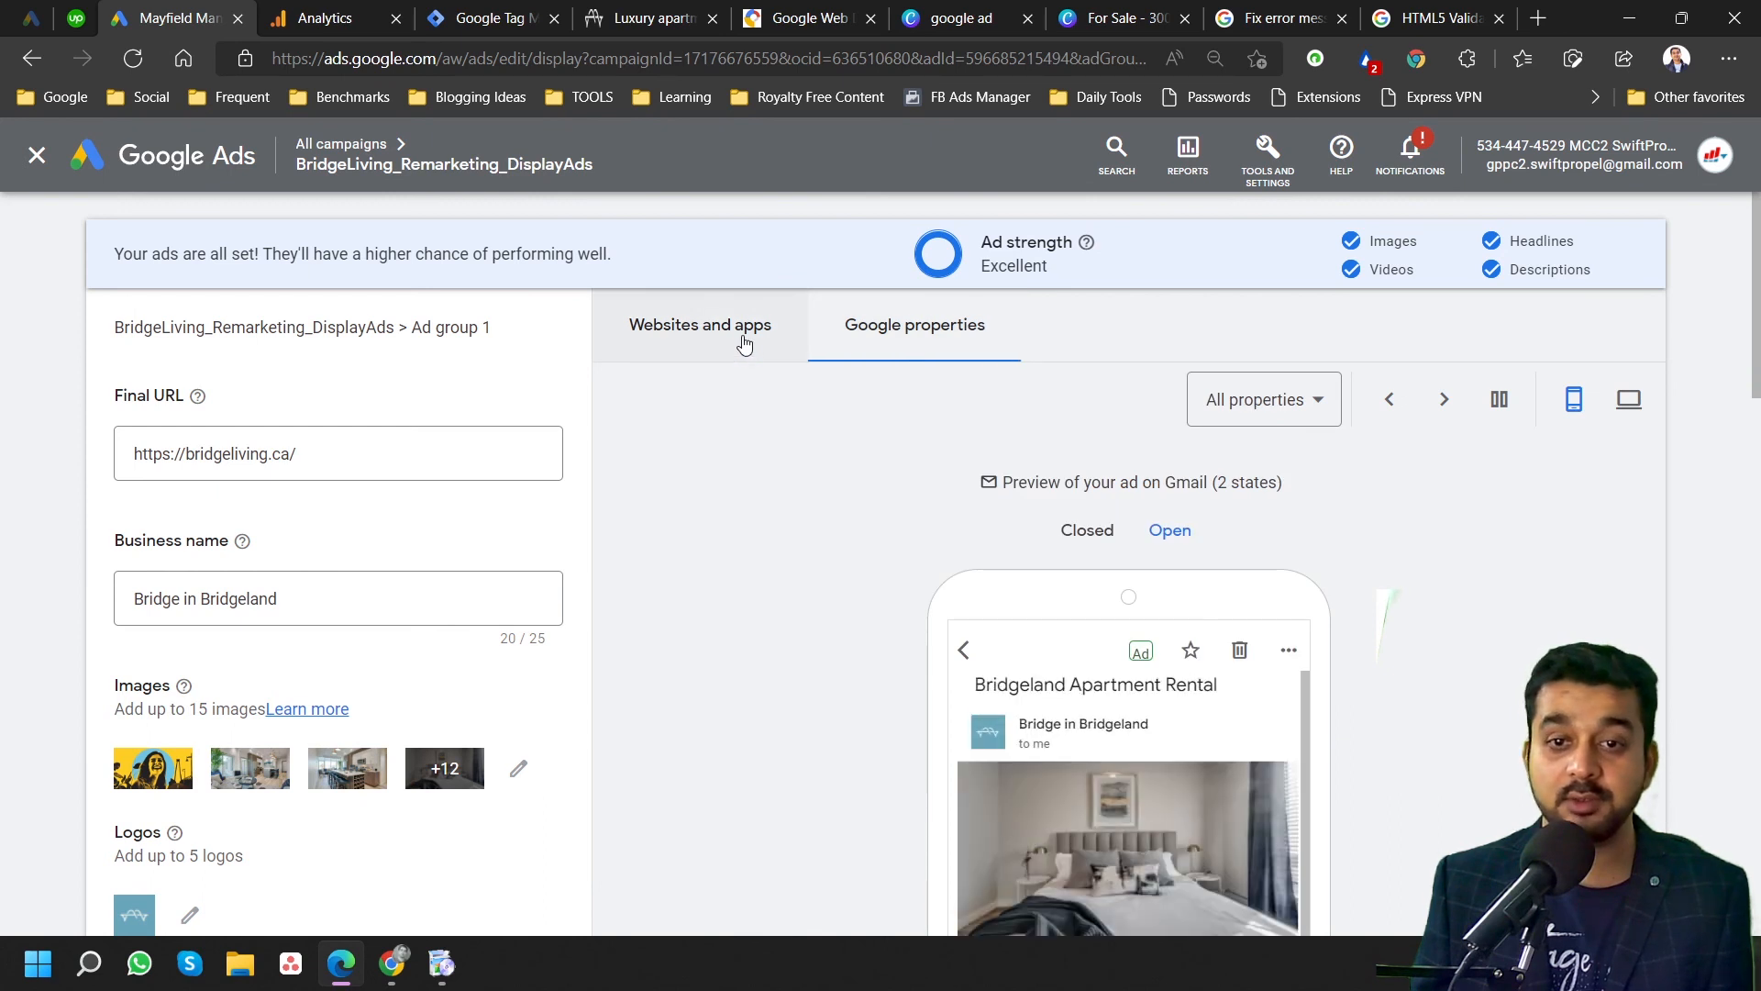
{"action": "left_click", "coordinate": [723, 347]}
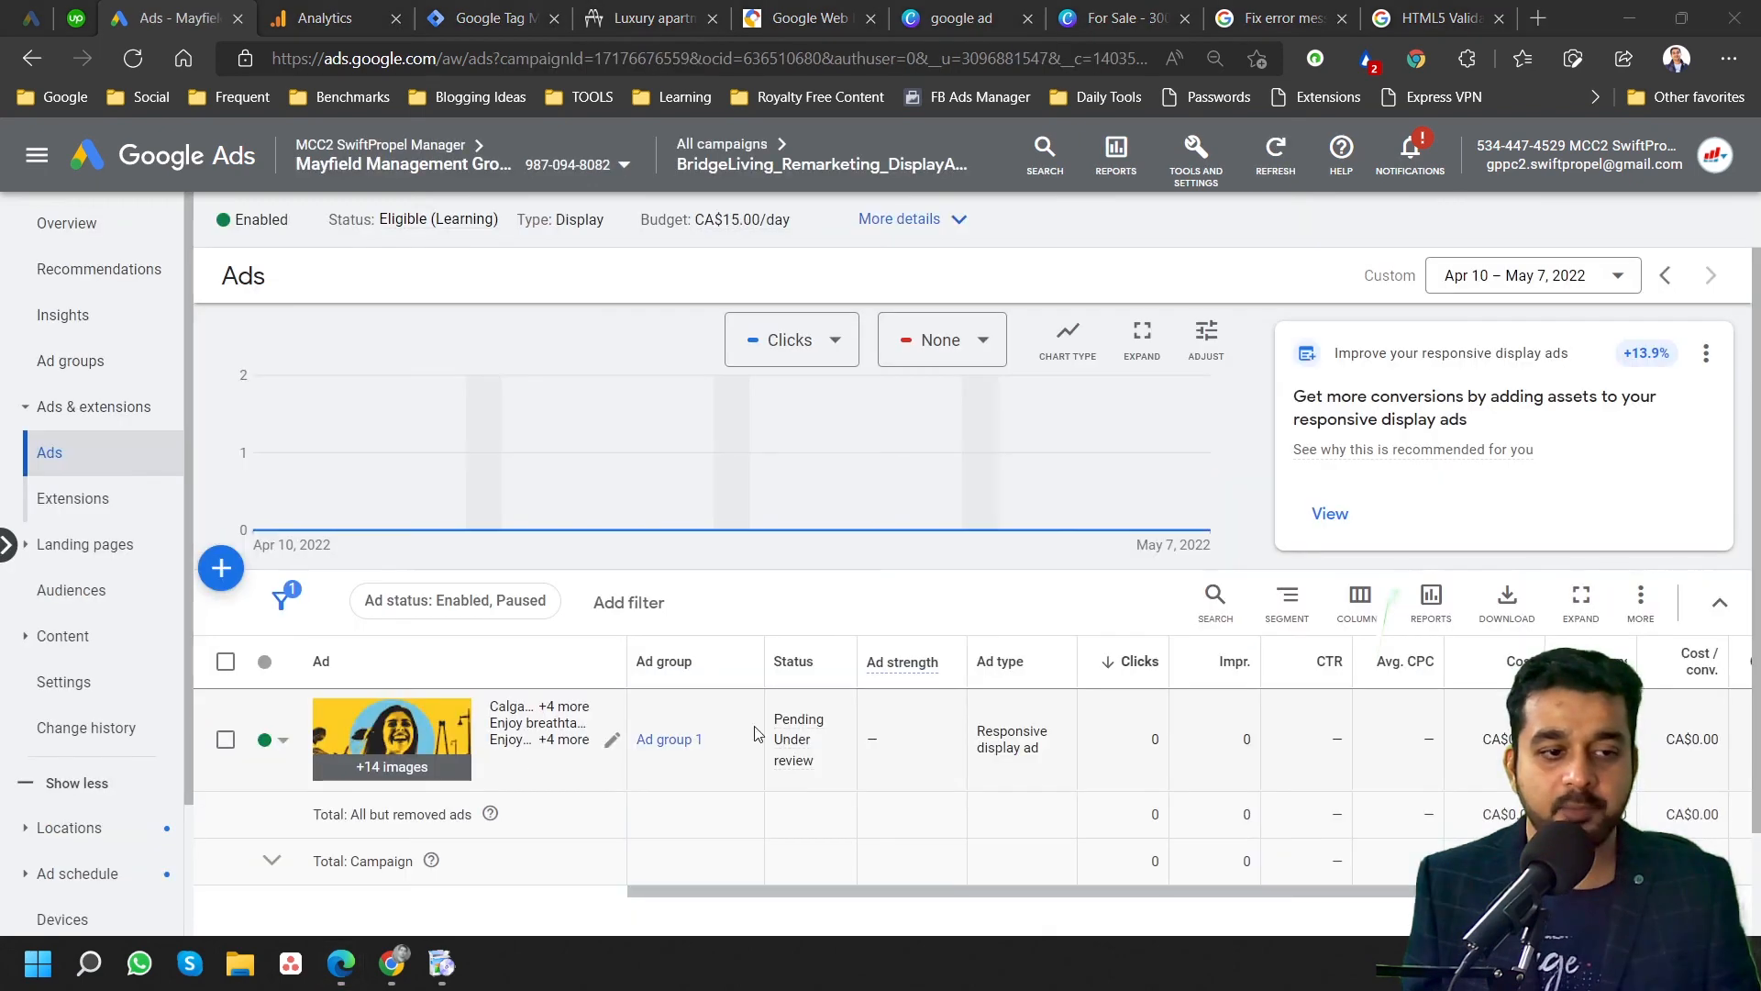
{"action": "left_click", "coordinate": [397, 758]}
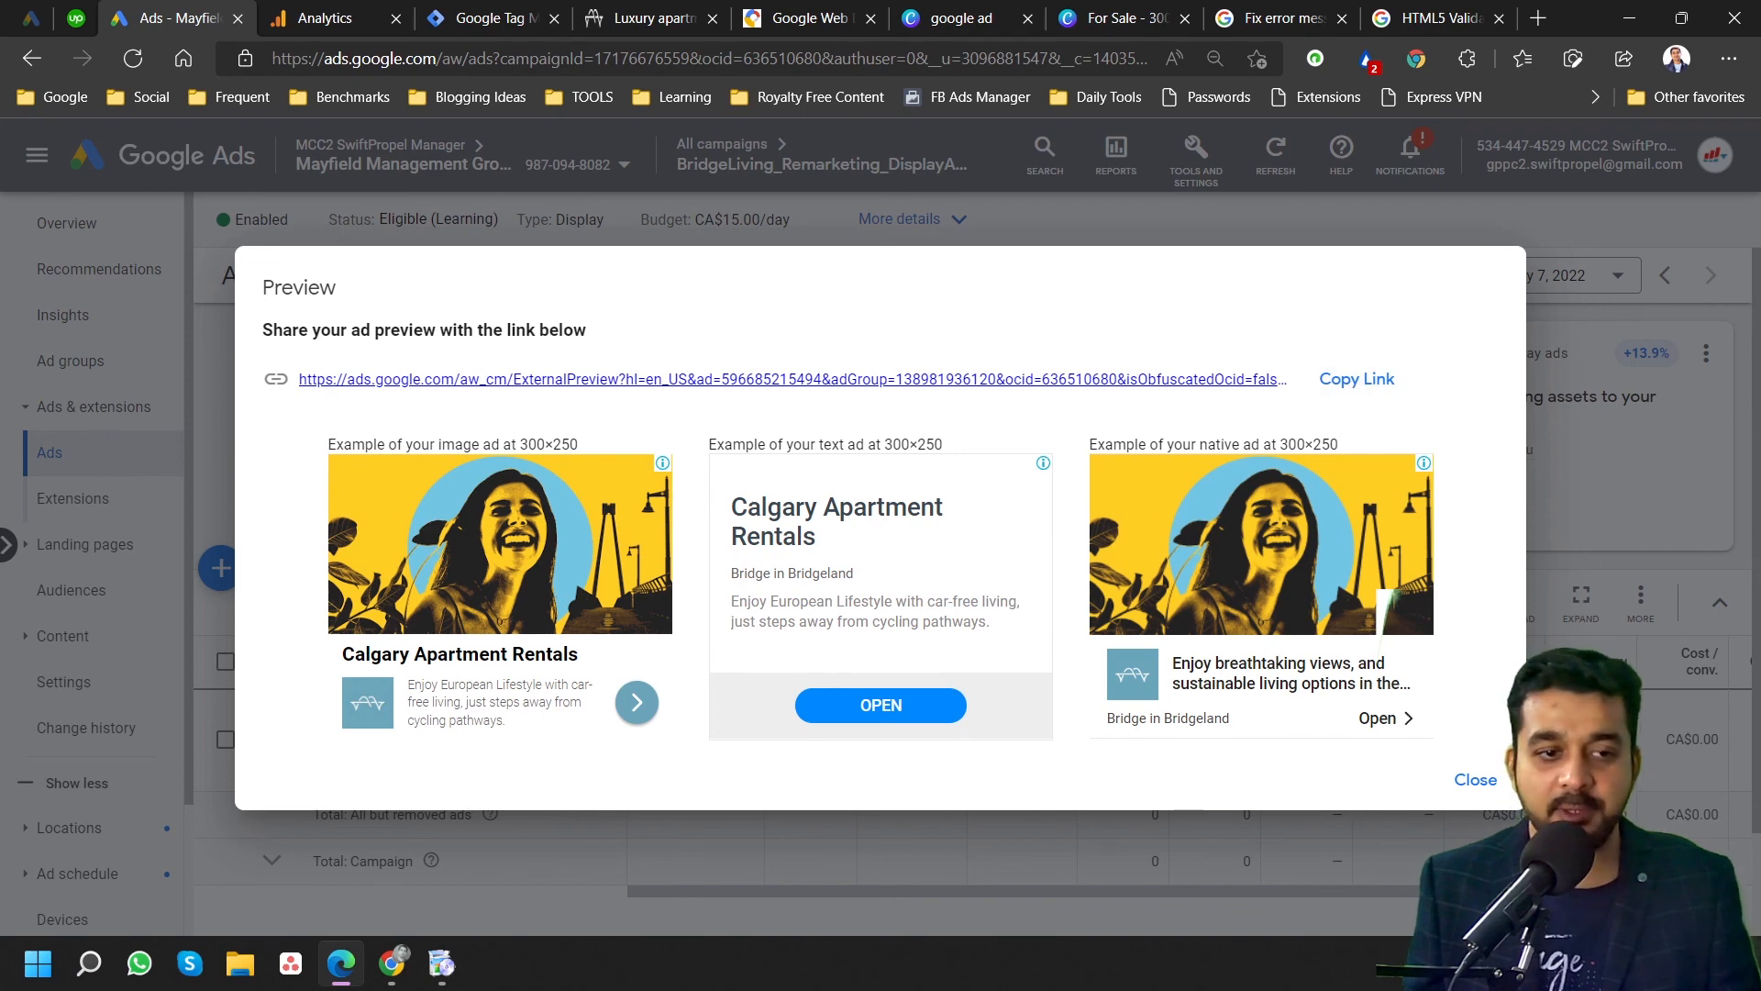
{"action": "left_click", "coordinate": [1475, 778]}
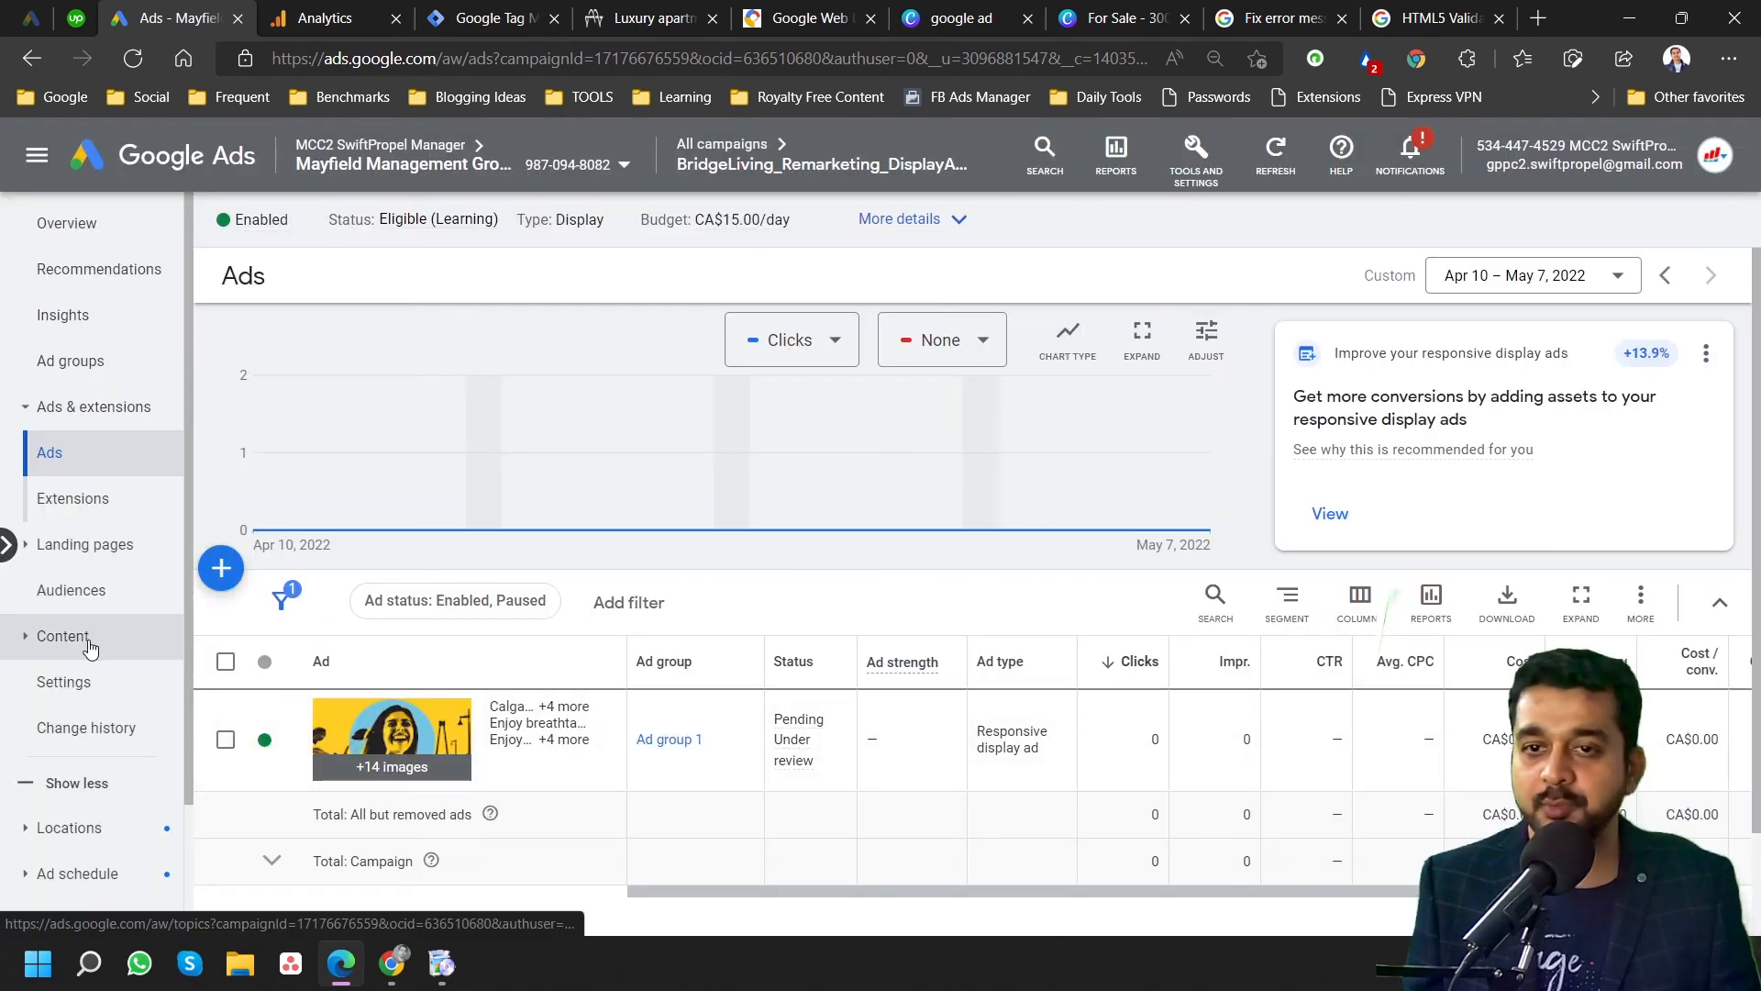
Open the campaign's audiences overview and look over its audience segments, demographics and exclusions.
{"action": "scroll", "coordinate": [92, 679], "scroll_direction": "down", "scroll_amount": 2}
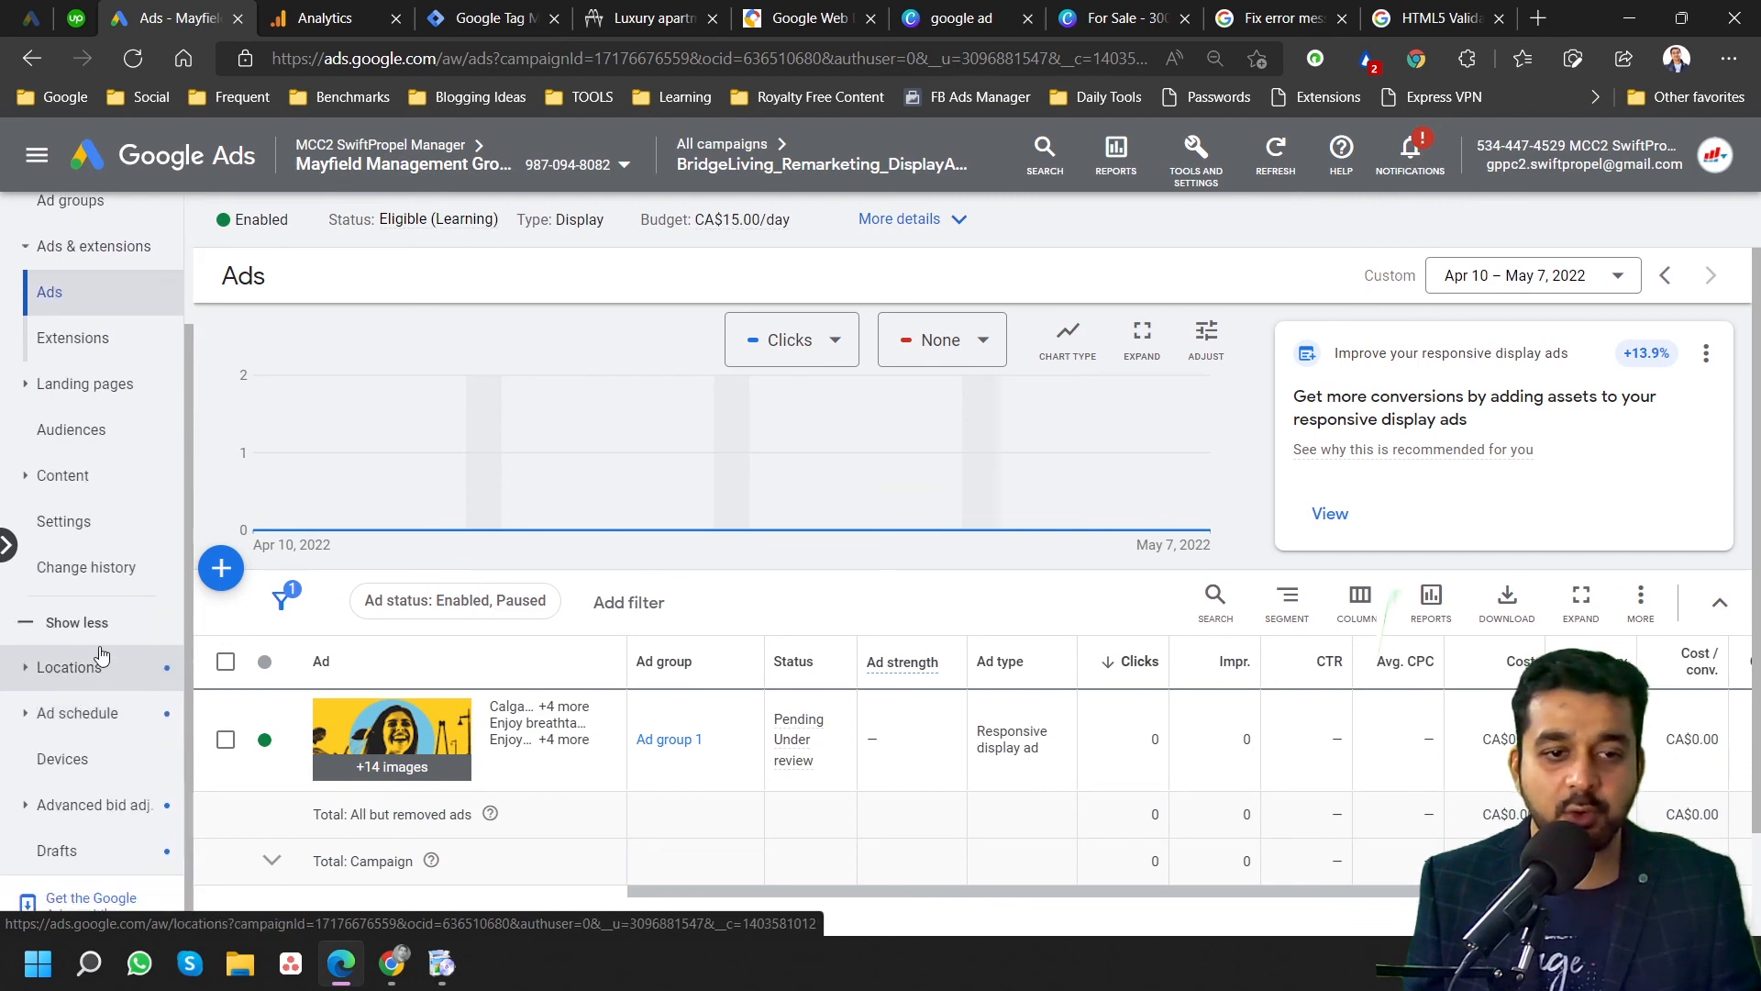
{"action": "left_click", "coordinate": [107, 438]}
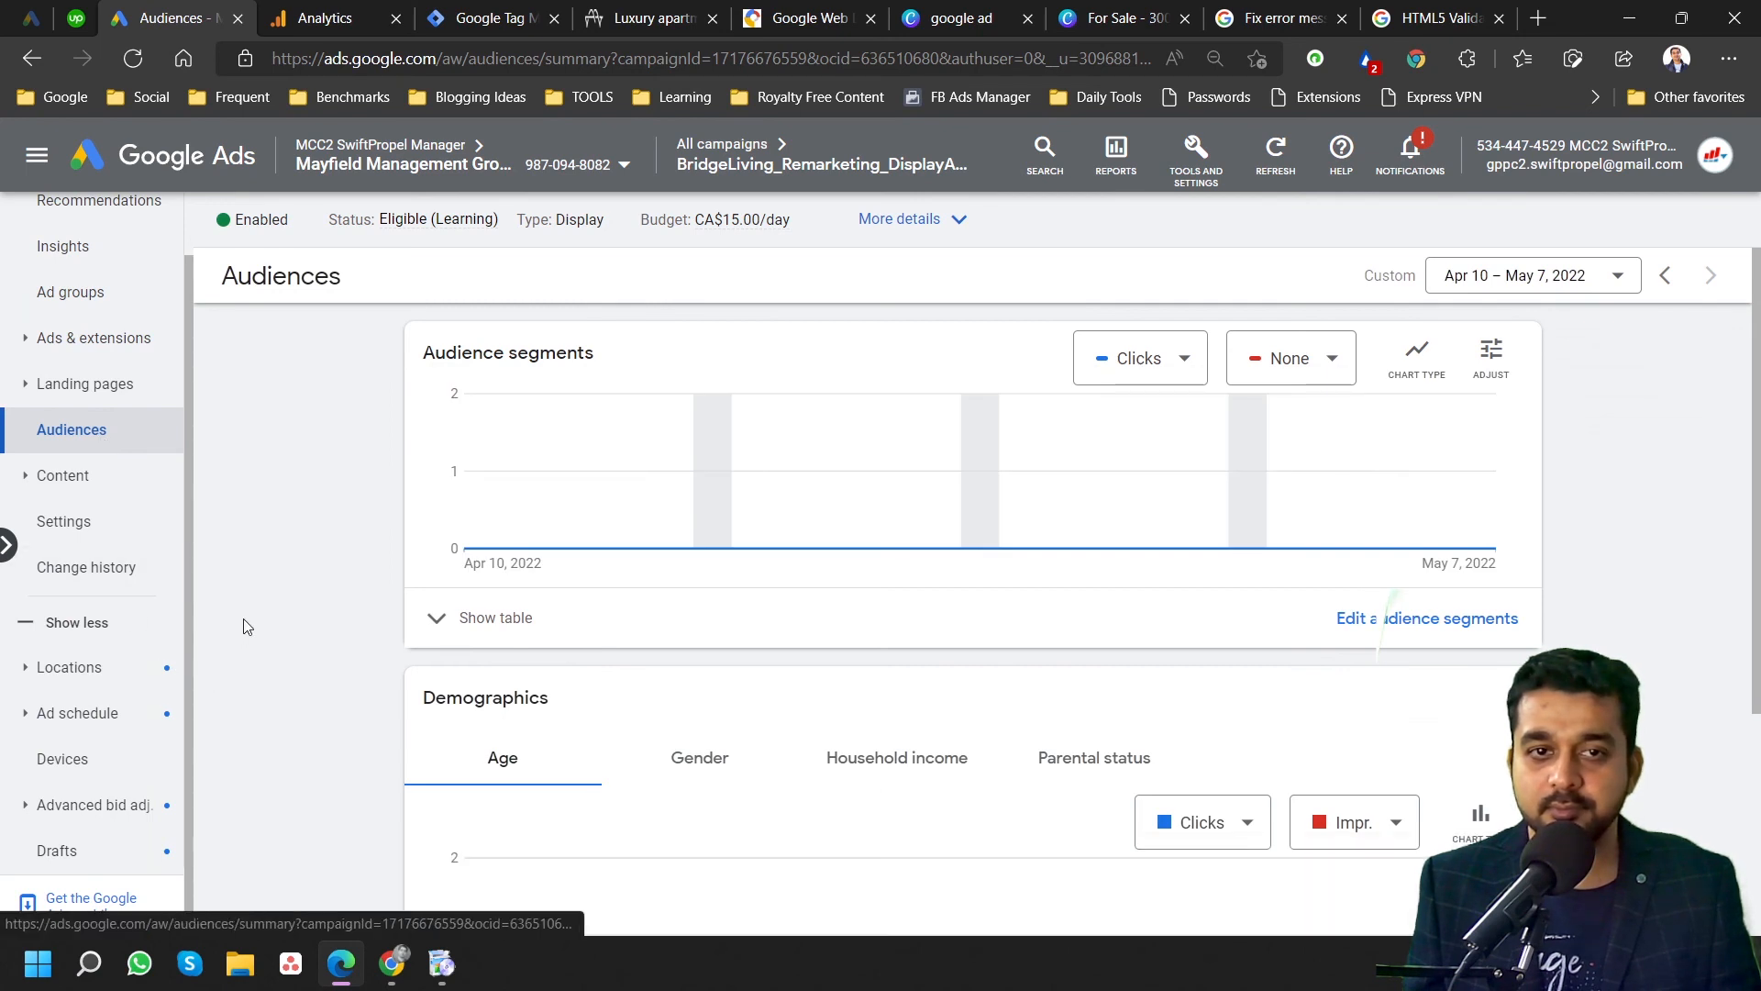
{"action": "scroll", "coordinate": [1075, 661], "scroll_direction": "down", "scroll_amount": 2}
{"action": "scroll", "coordinate": [1417, 681], "scroll_direction": "down", "scroll_amount": 2}
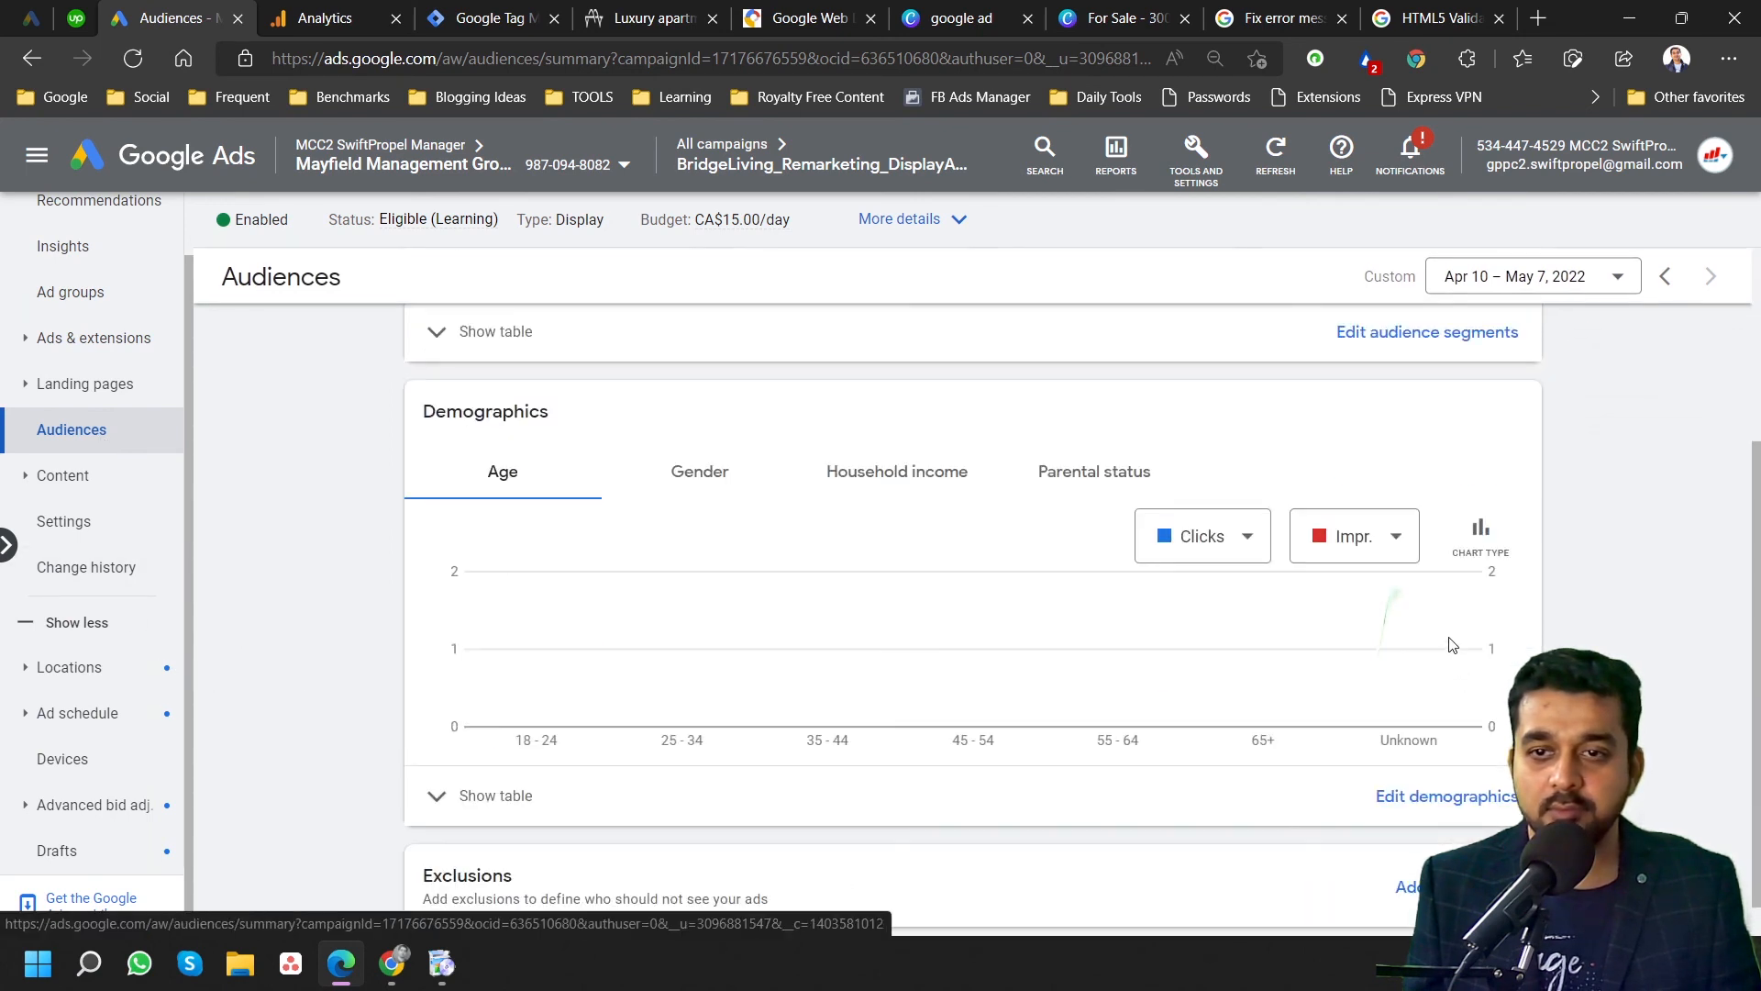
Open the audience segments of Ad group 1 for editing, check the selected website visitors segment and targeting setting, and leave without saving.
{"action": "scroll", "coordinate": [1604, 602], "scroll_direction": "up", "scroll_amount": 4}
{"action": "left_click", "coordinate": [1444, 621]}
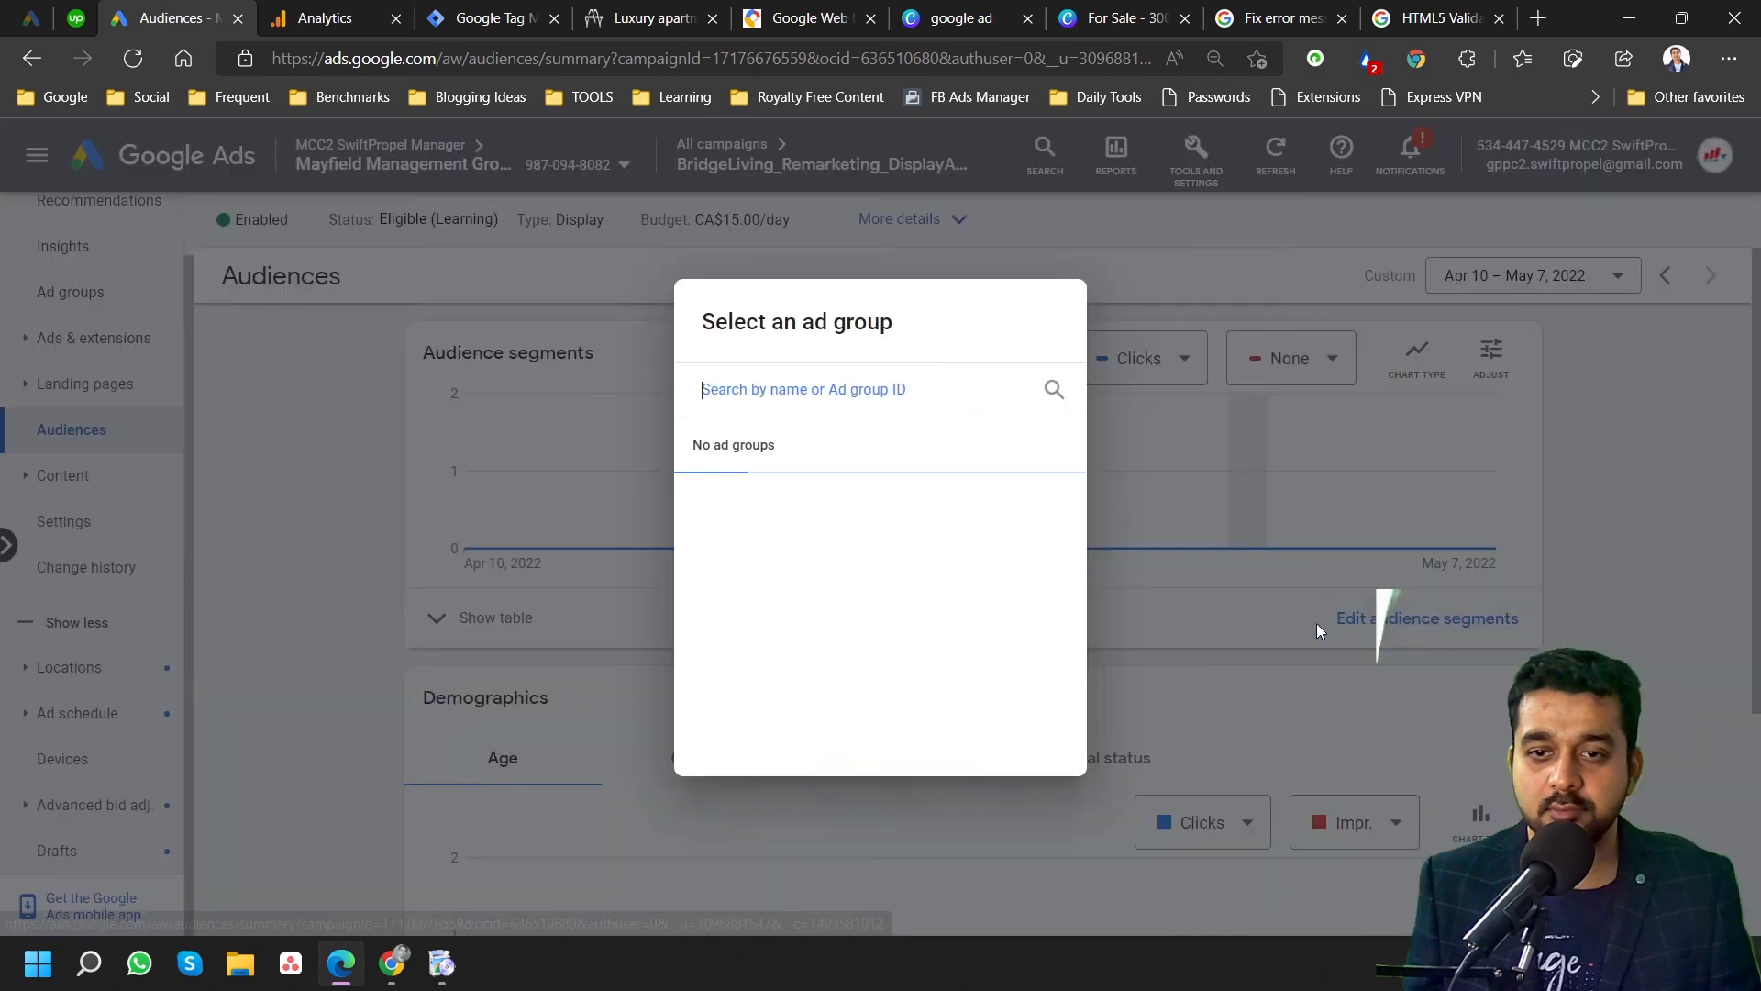
{"action": "left_click", "coordinate": [819, 516]}
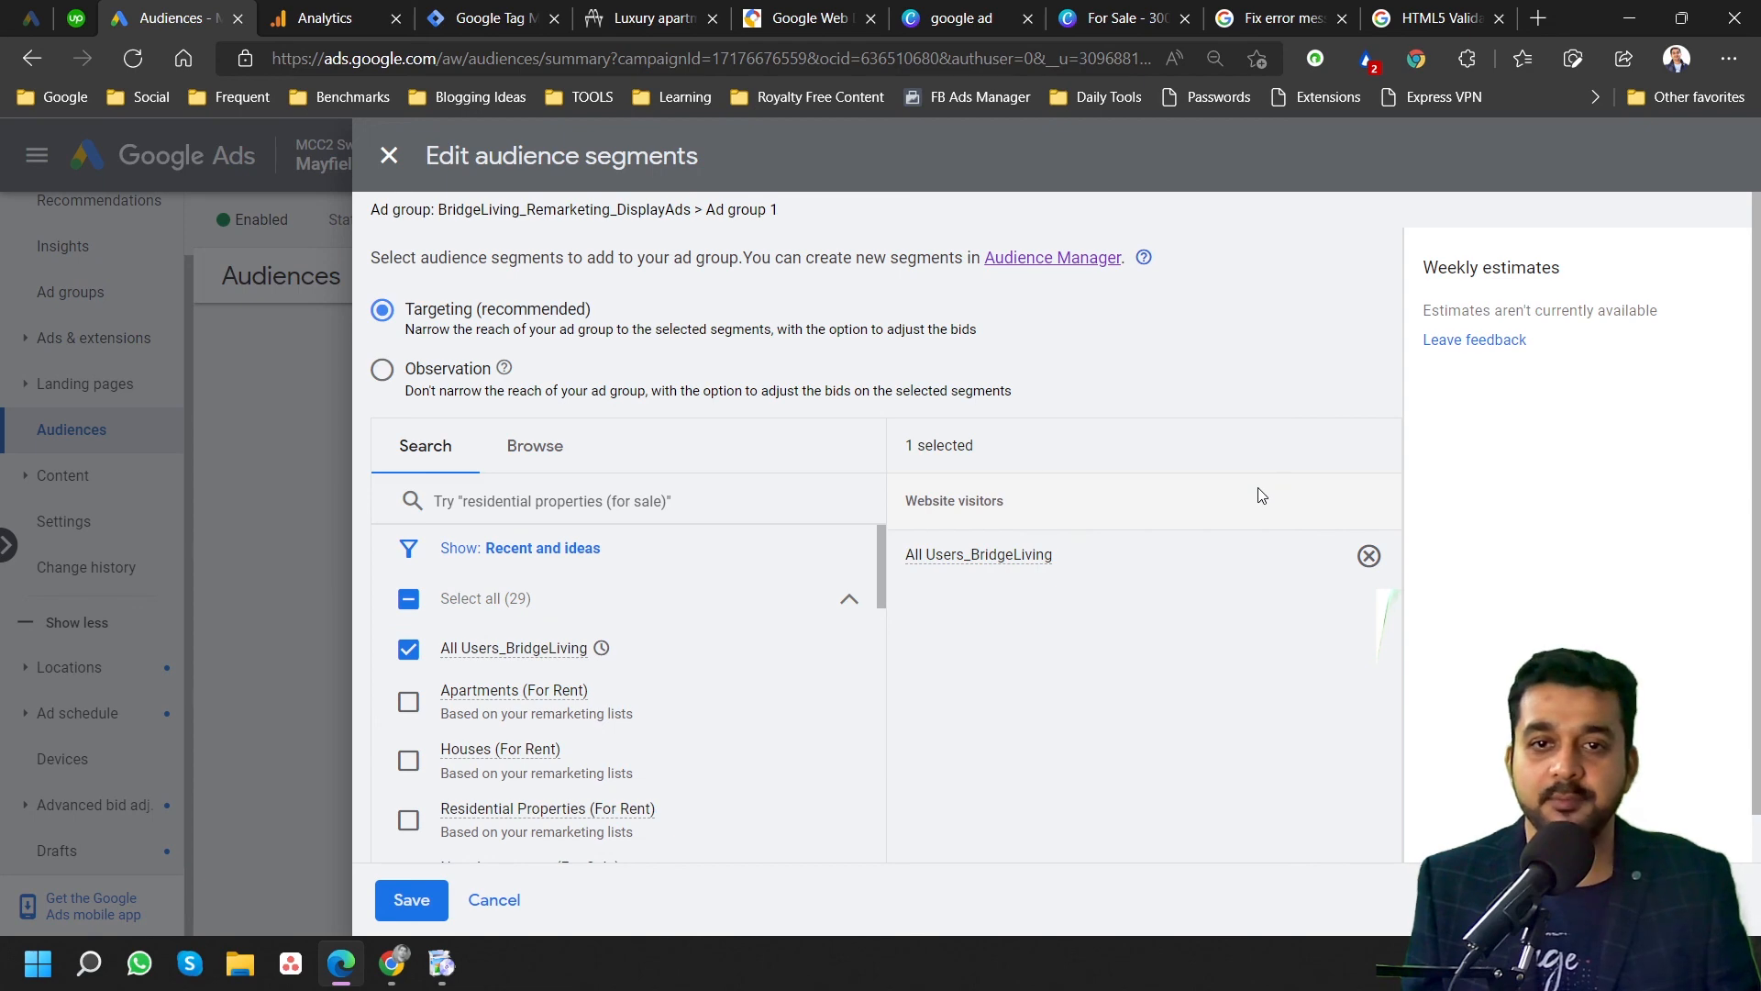
{"action": "left_click", "coordinate": [493, 901]}
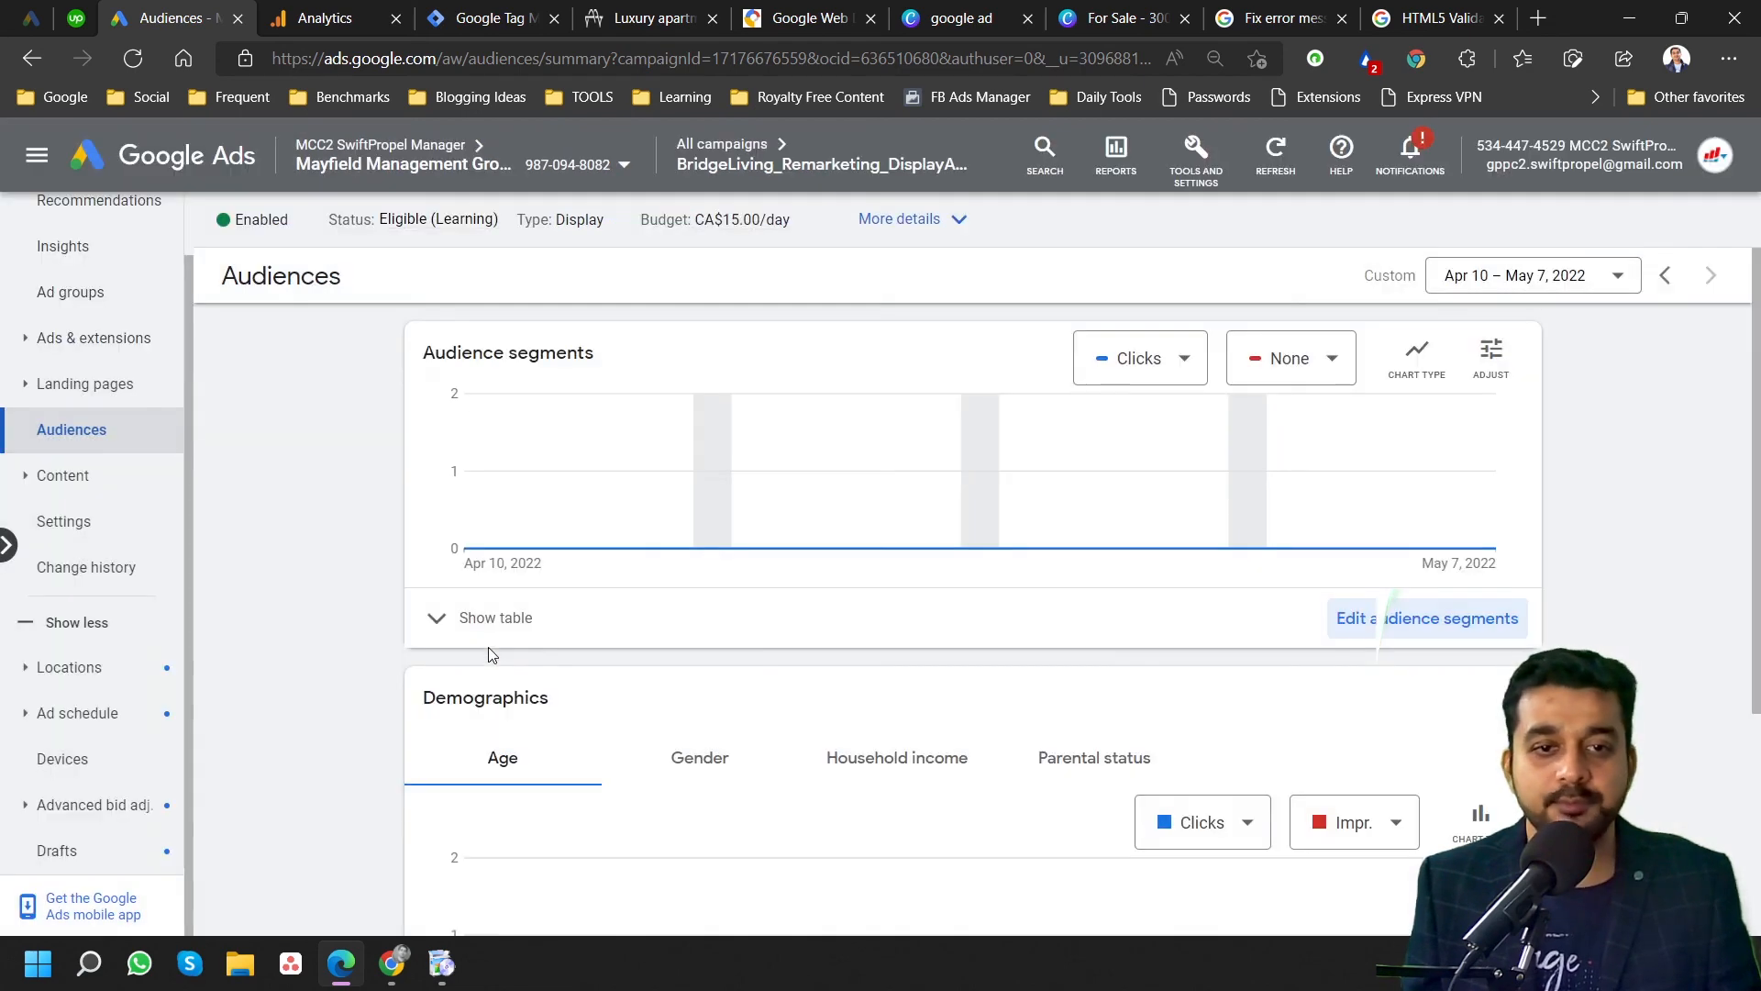